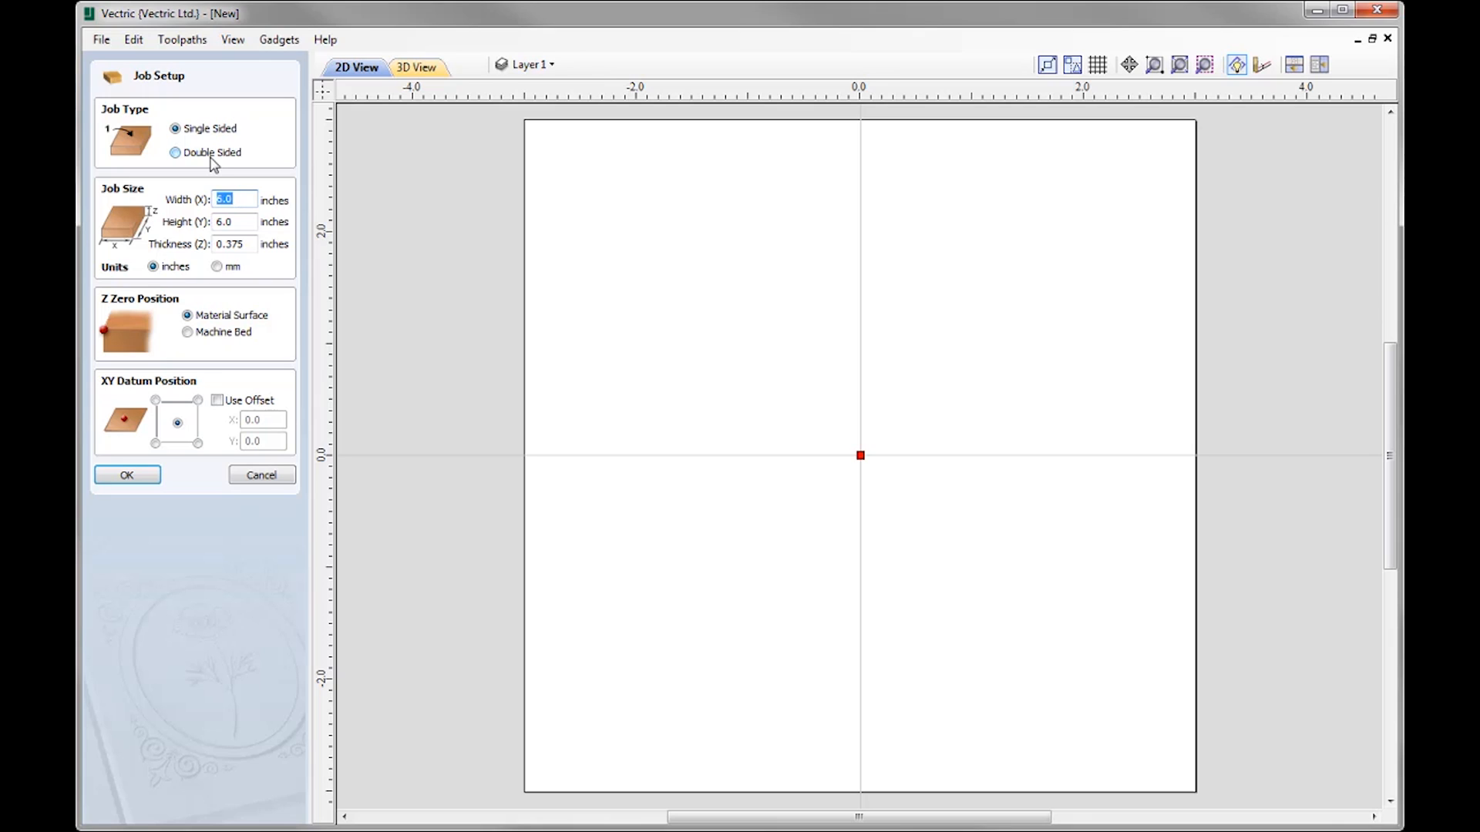
# Create a single-sided 6 x 6 inch job, 0.375 inches thick, with Z zero on the material surface and the XY datum at the center
pyautogui.click(132, 479)
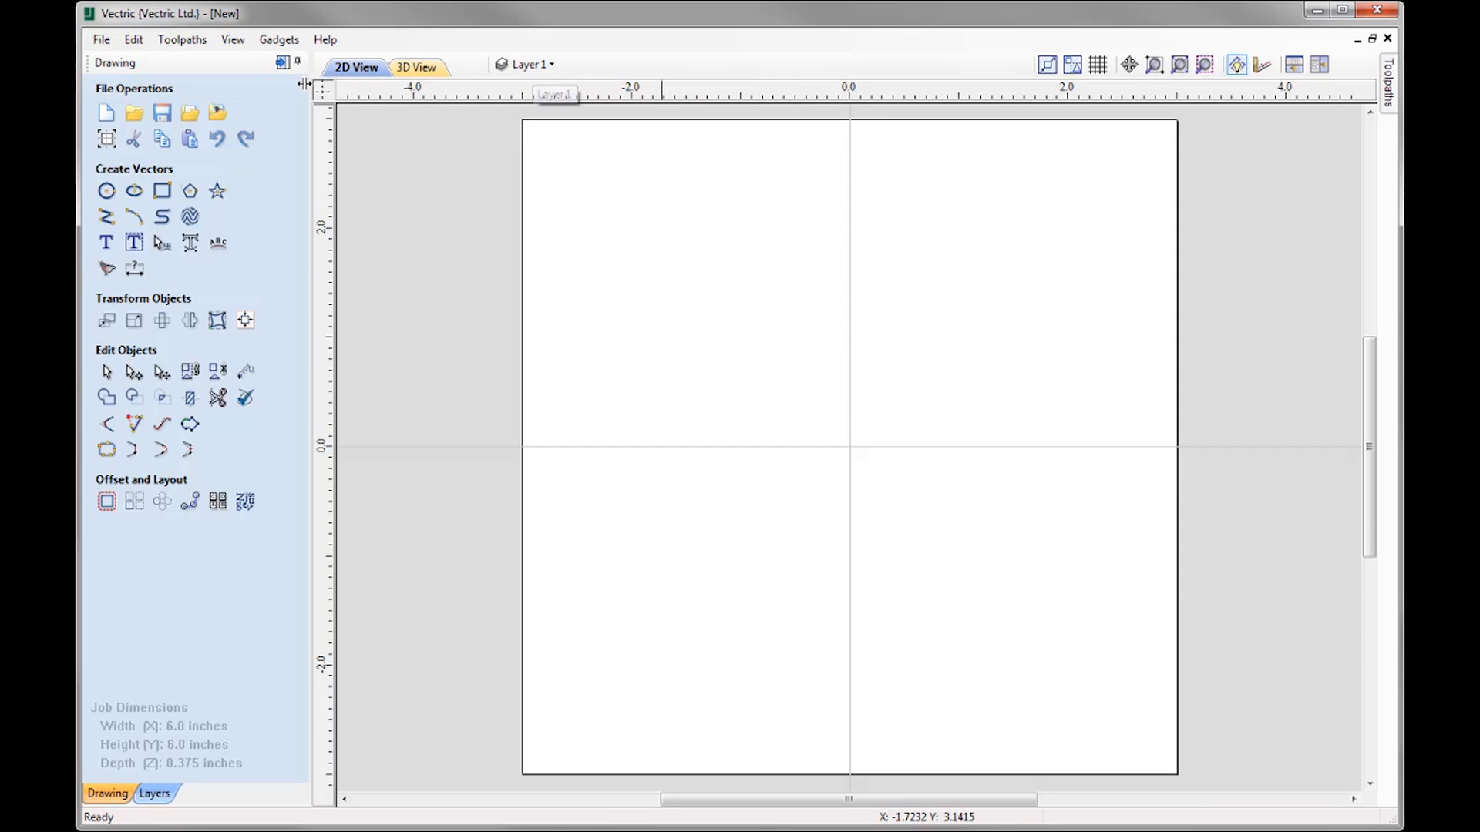
# Examine the job's layer list and compare the layer management commands with the drawing commands
pyautogui.click(601, 65)
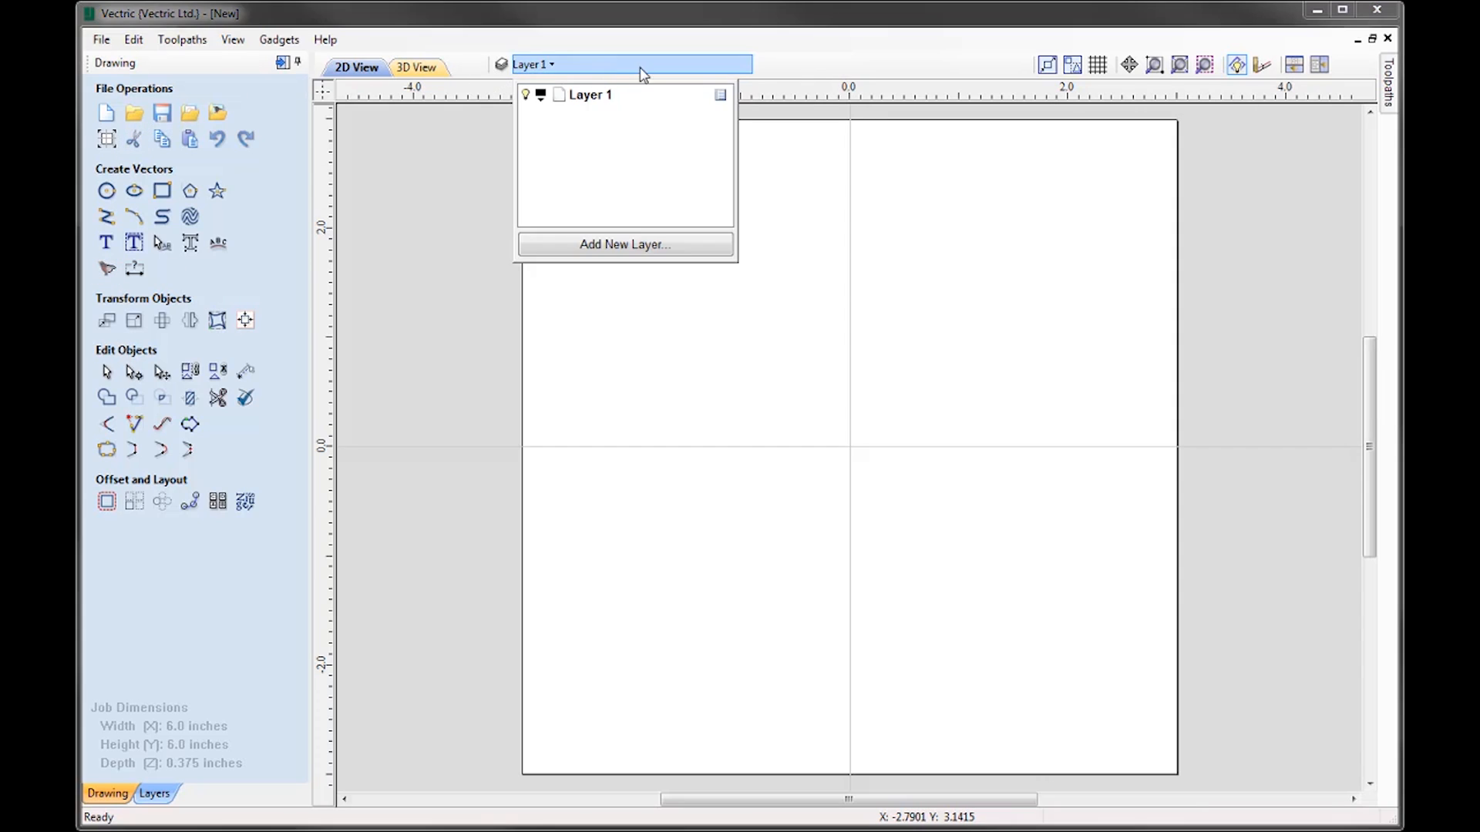
pyautogui.click(626, 66)
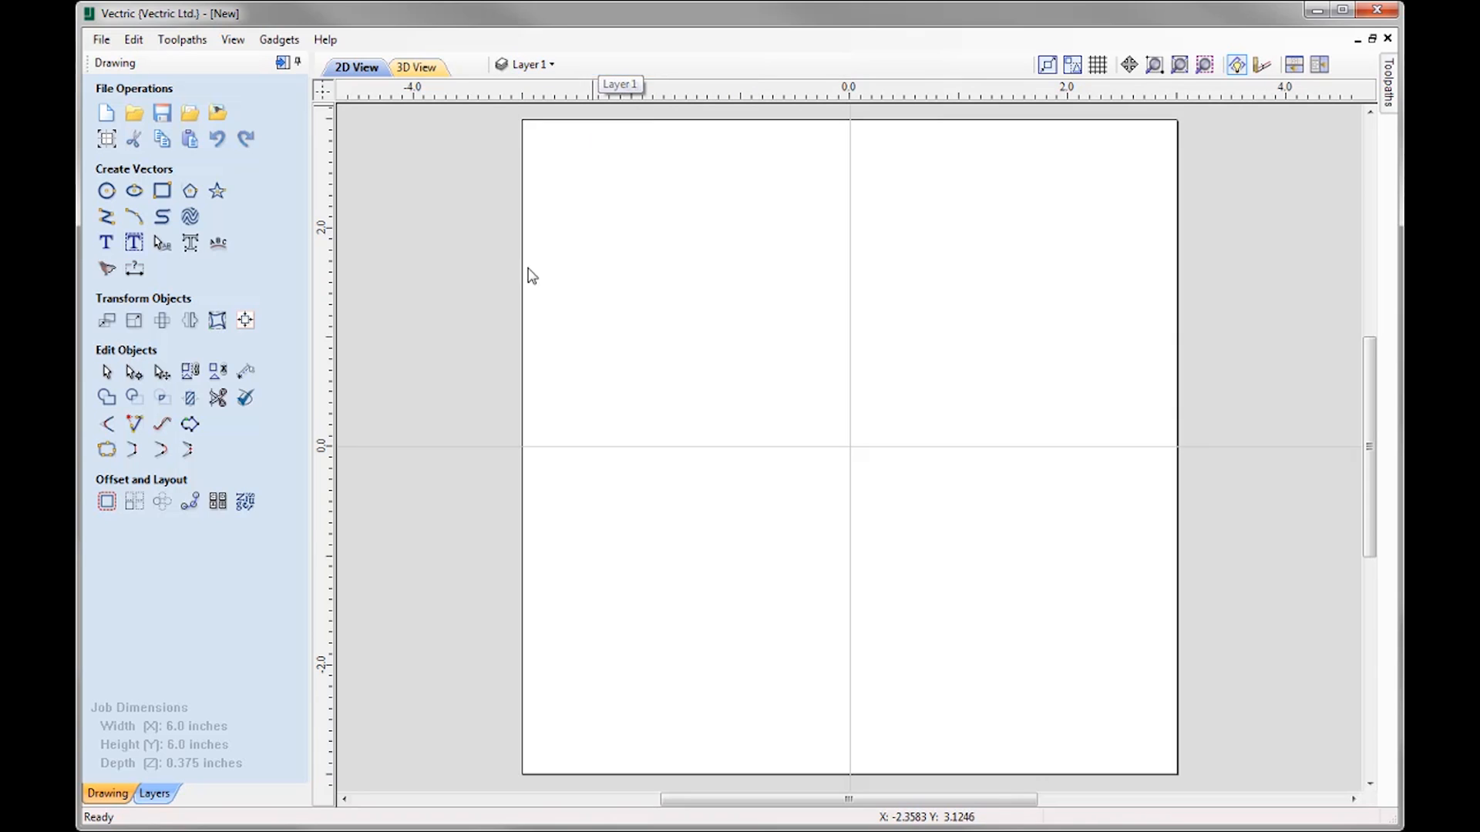
pyautogui.click(158, 796)
pyautogui.click(113, 796)
pyautogui.moveTo(1392, 89)
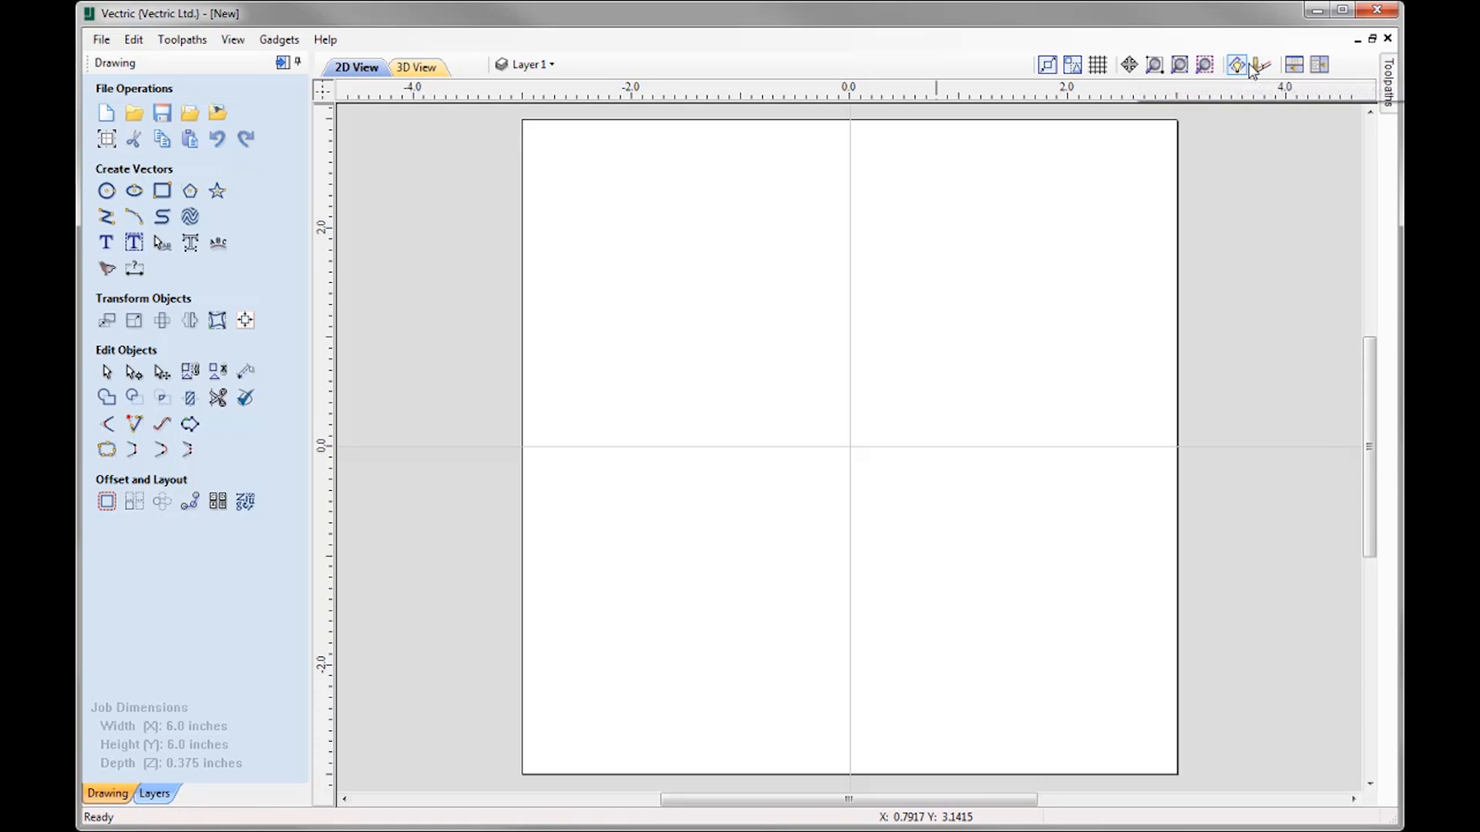
pyautogui.click(1388, 70)
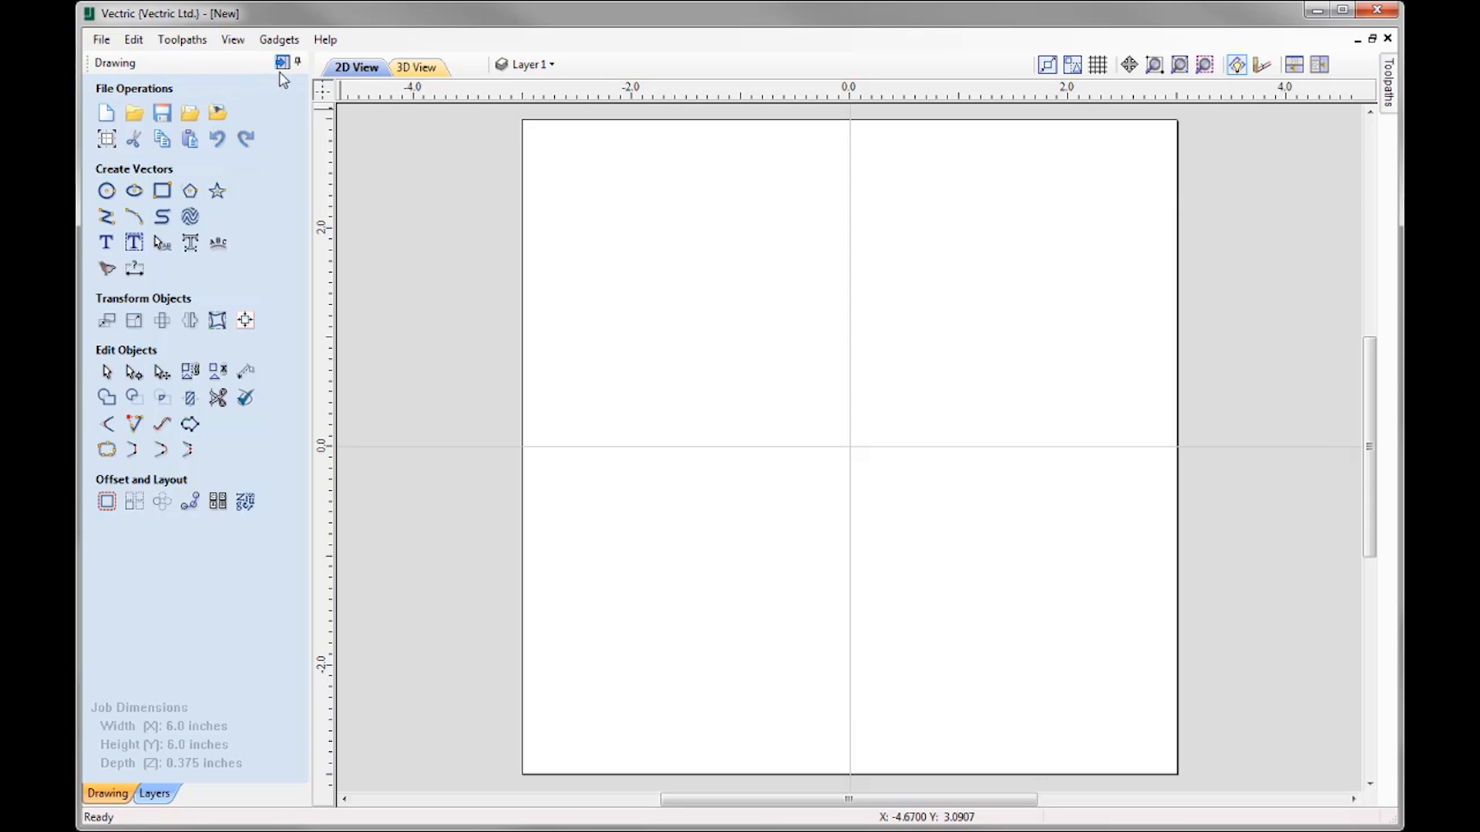
pyautogui.click(154, 793)
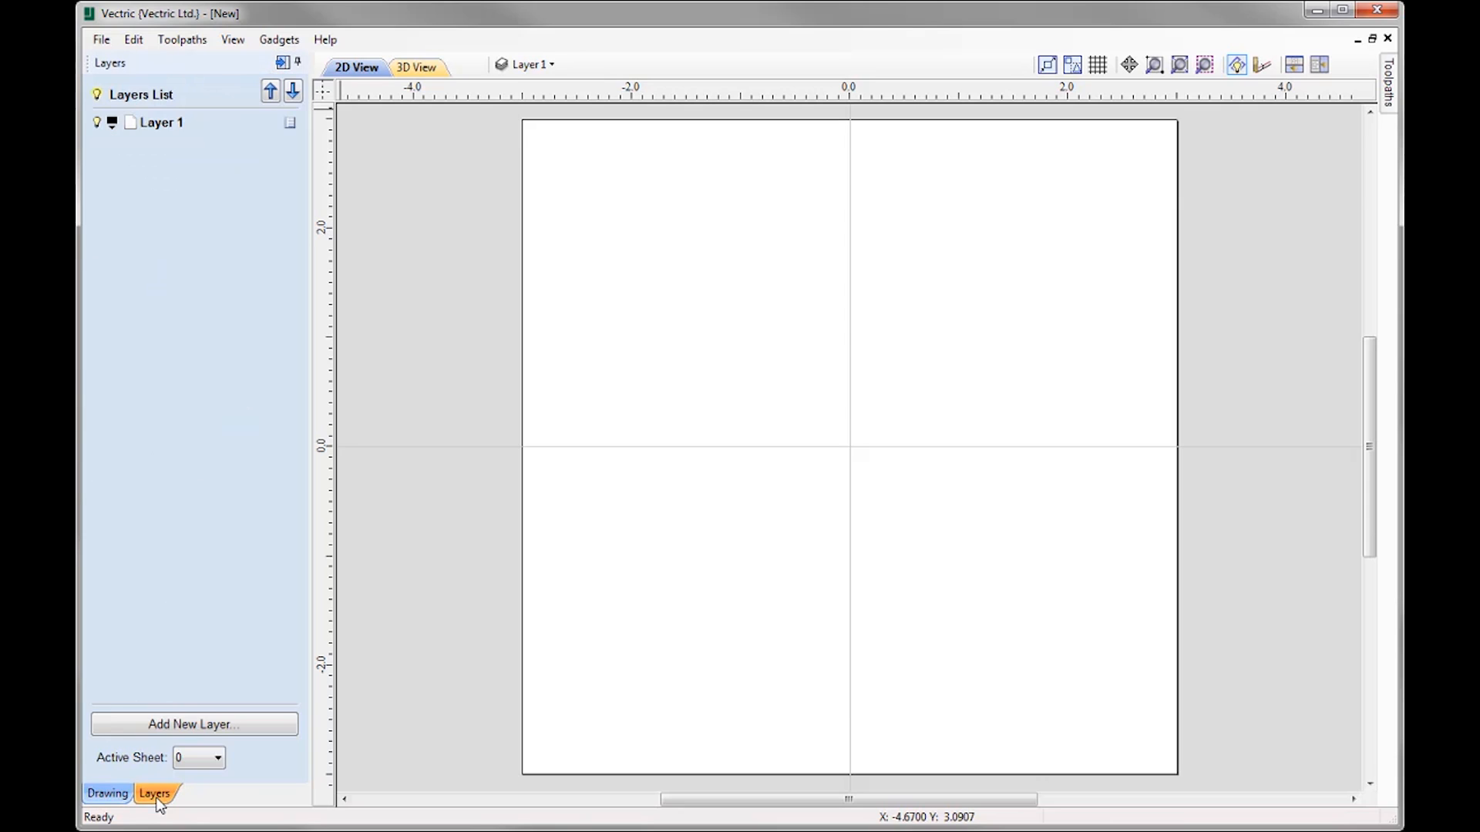
pyautogui.click(108, 793)
pyautogui.click(154, 793)
pyautogui.click(119, 796)
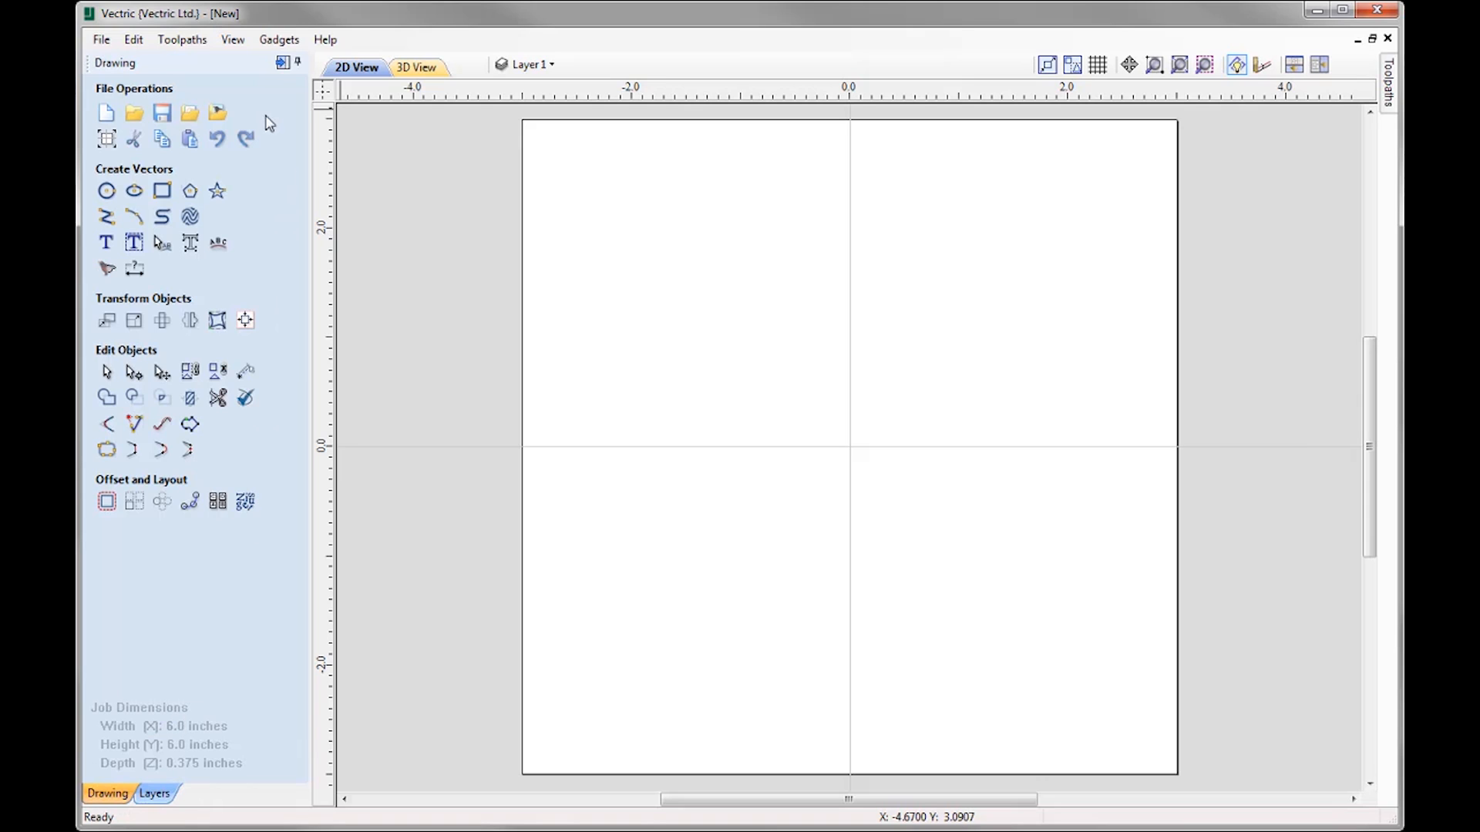
# Switch to the toolpath commands, view the drilling toolpath settings, and return to the design commands
pyautogui.click(282, 64)
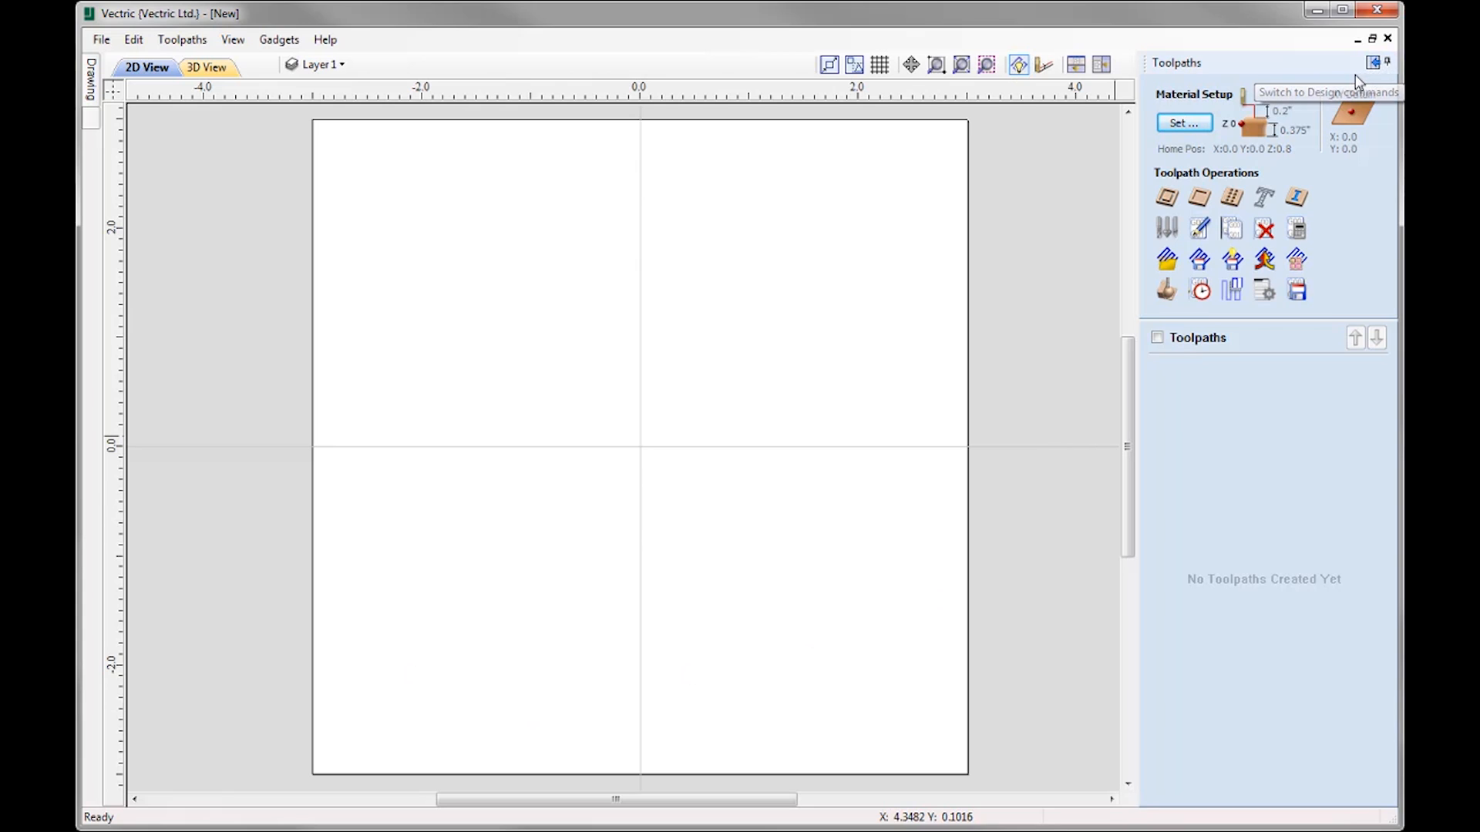
pyautogui.click(1232, 197)
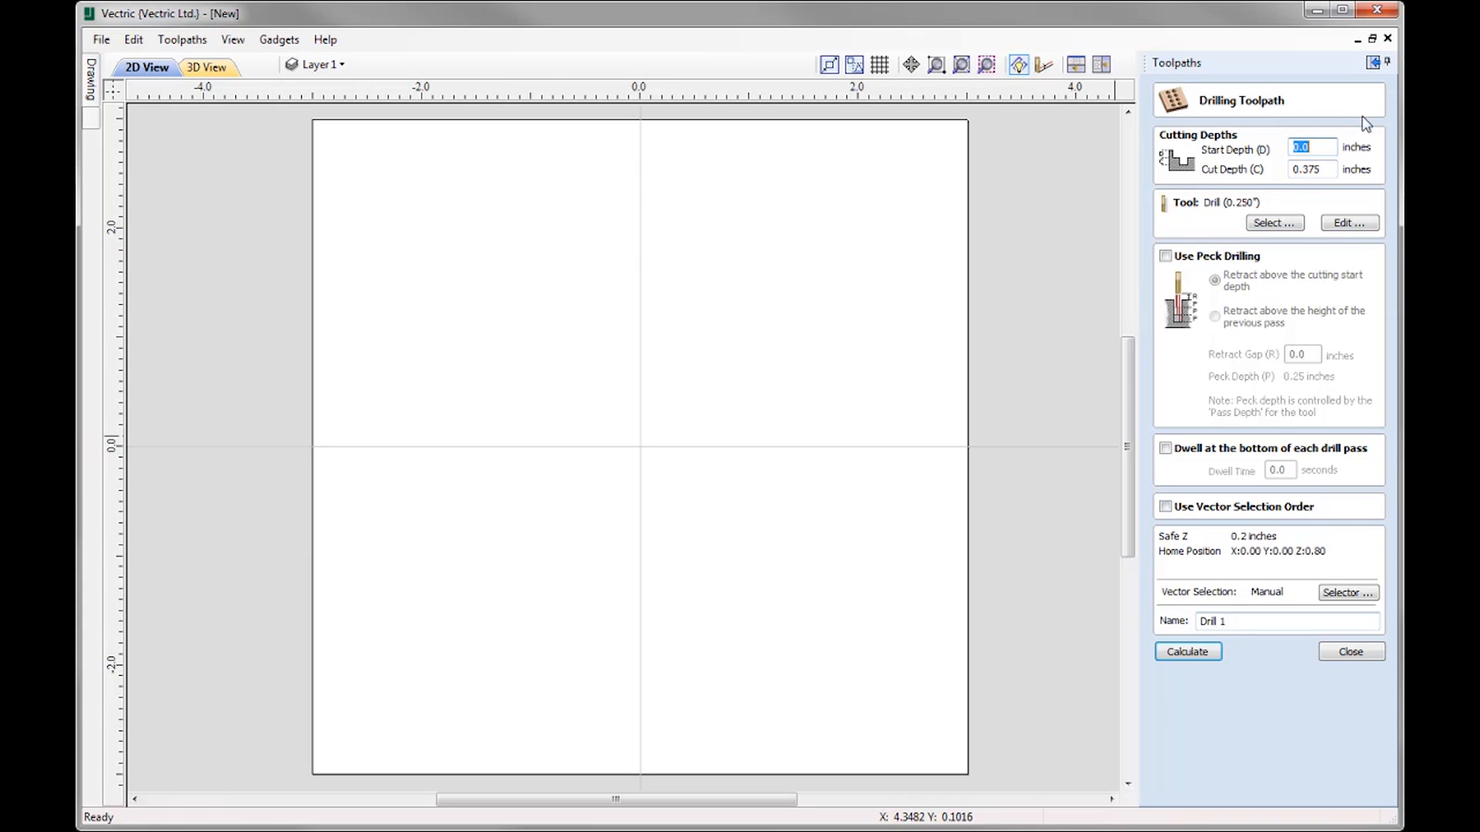
pyautogui.click(1372, 62)
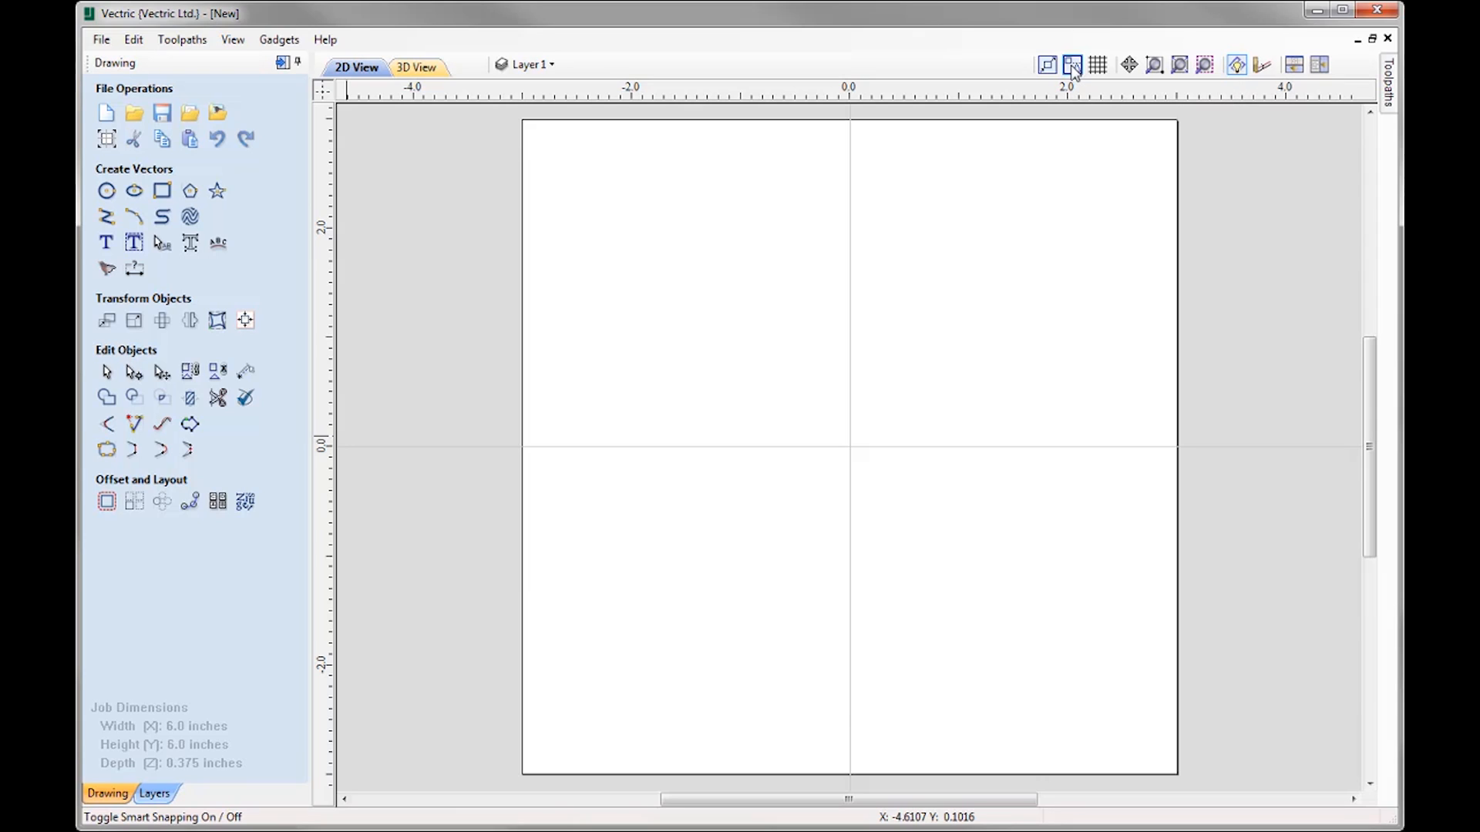
# Toggle grid snapping on and off in the 2D view
pyautogui.click(1097, 66)
pyautogui.click(1103, 74)
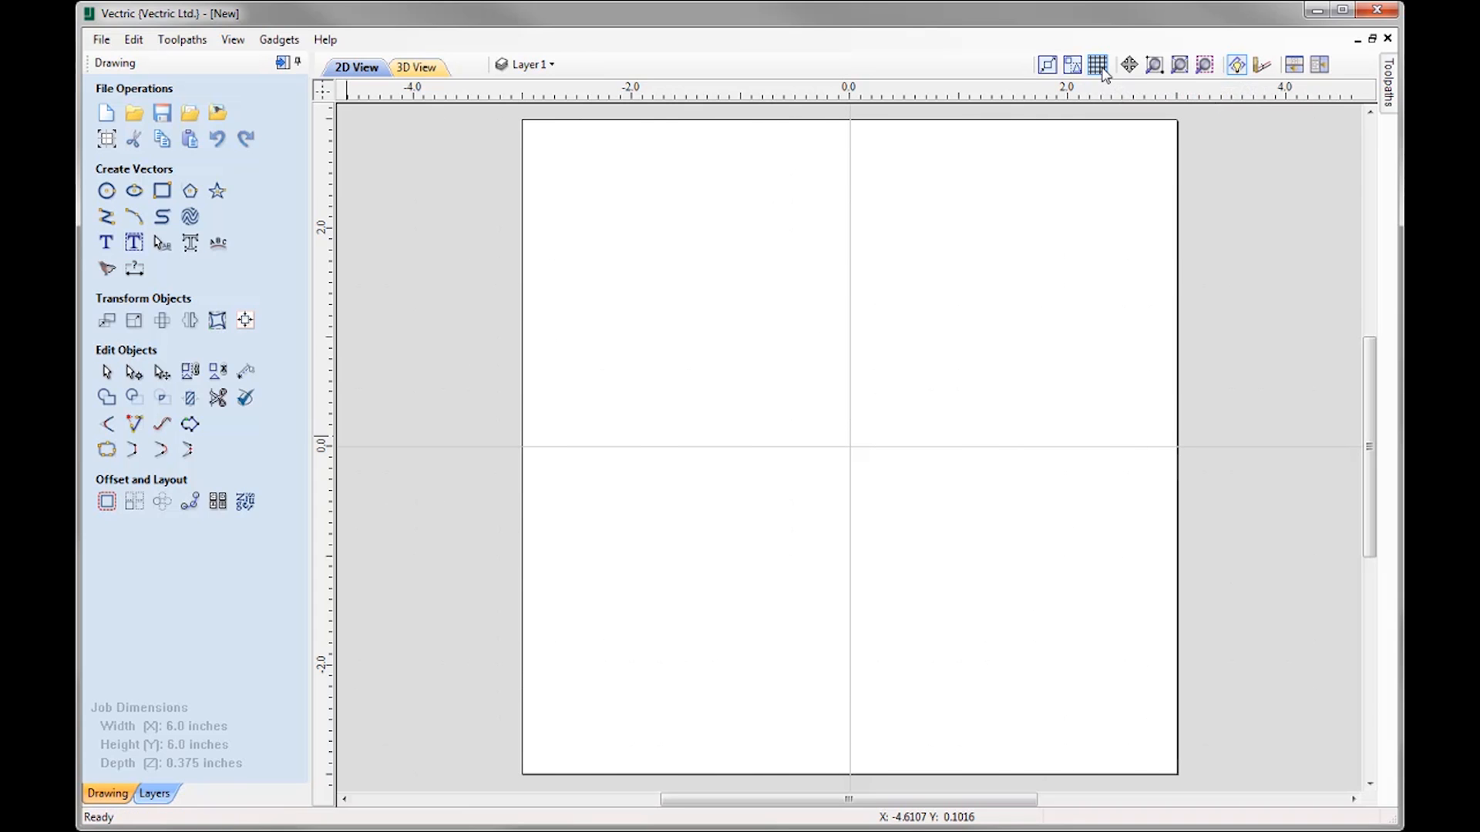
pyautogui.click(1103, 73)
pyautogui.click(1102, 73)
# Increase the snapping radius in the snapping options and accept the settings
pyautogui.click(133, 39)
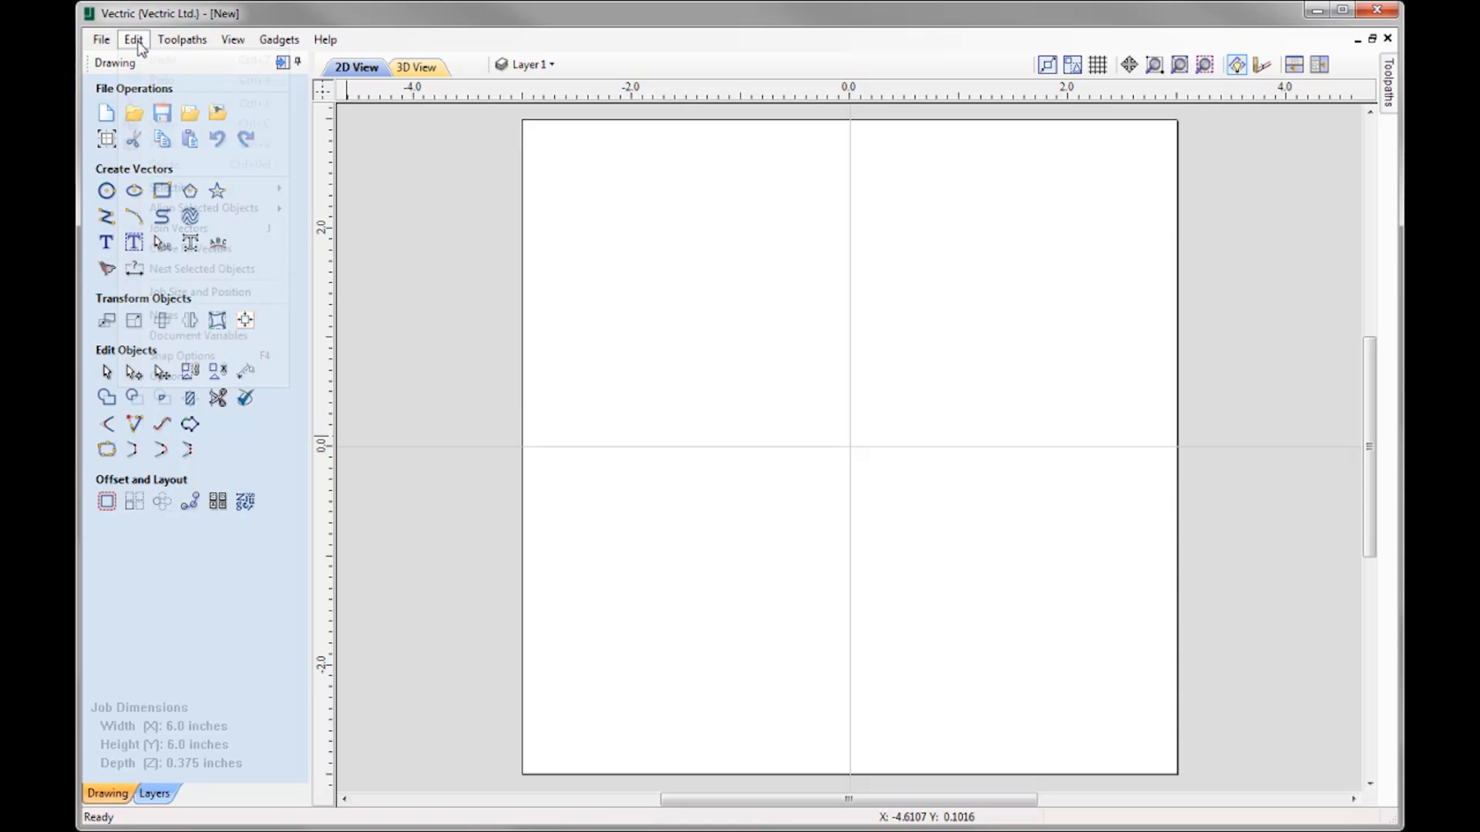
pyautogui.click(189, 357)
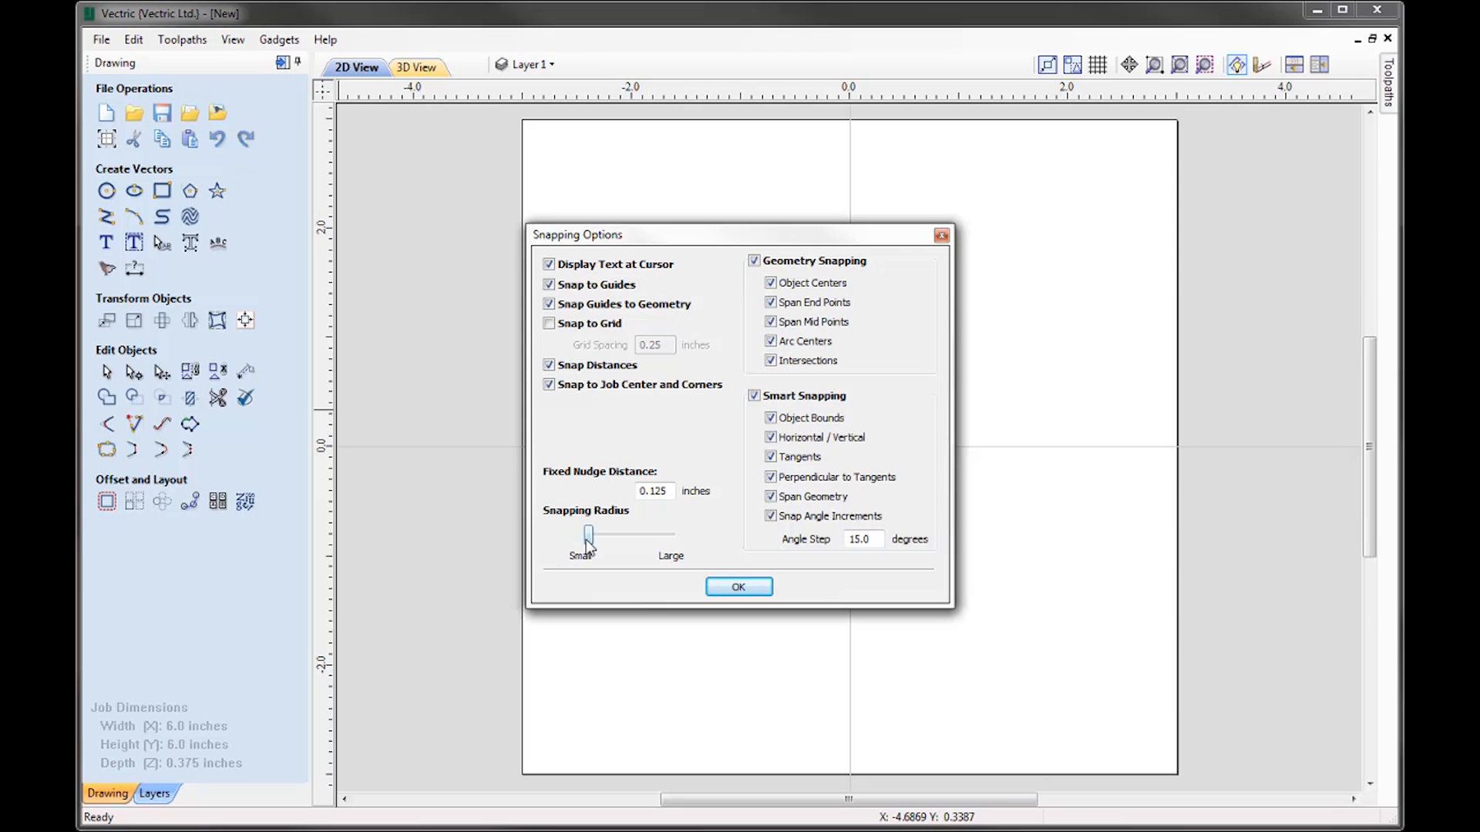
pyautogui.moveTo(589, 538); pyautogui.dragTo(632, 539)
pyautogui.click(738, 588)
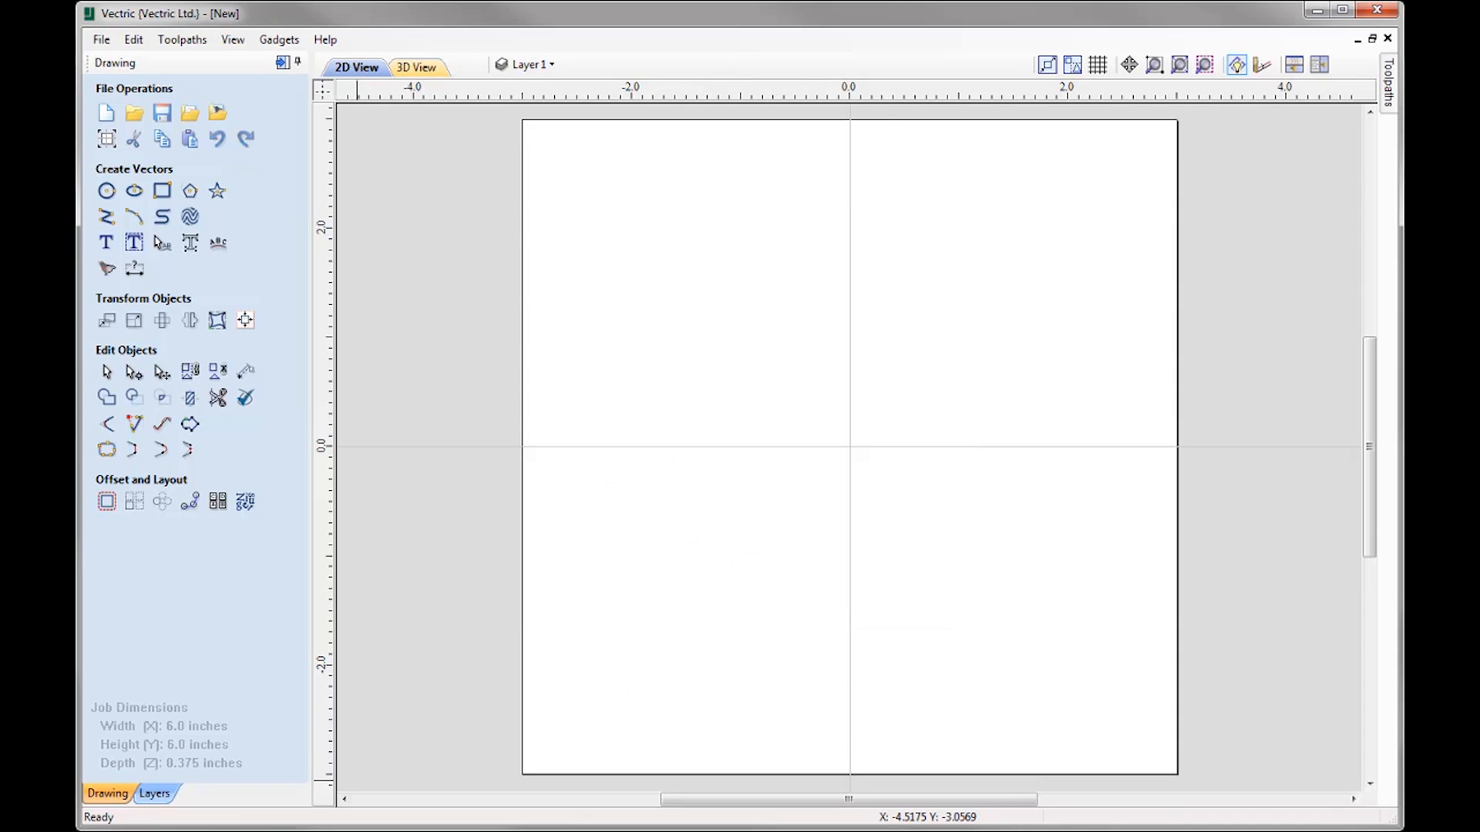
# Show Layer 2, hide Layer 1, and make Layer 2 the active layer
pyautogui.click(553, 64)
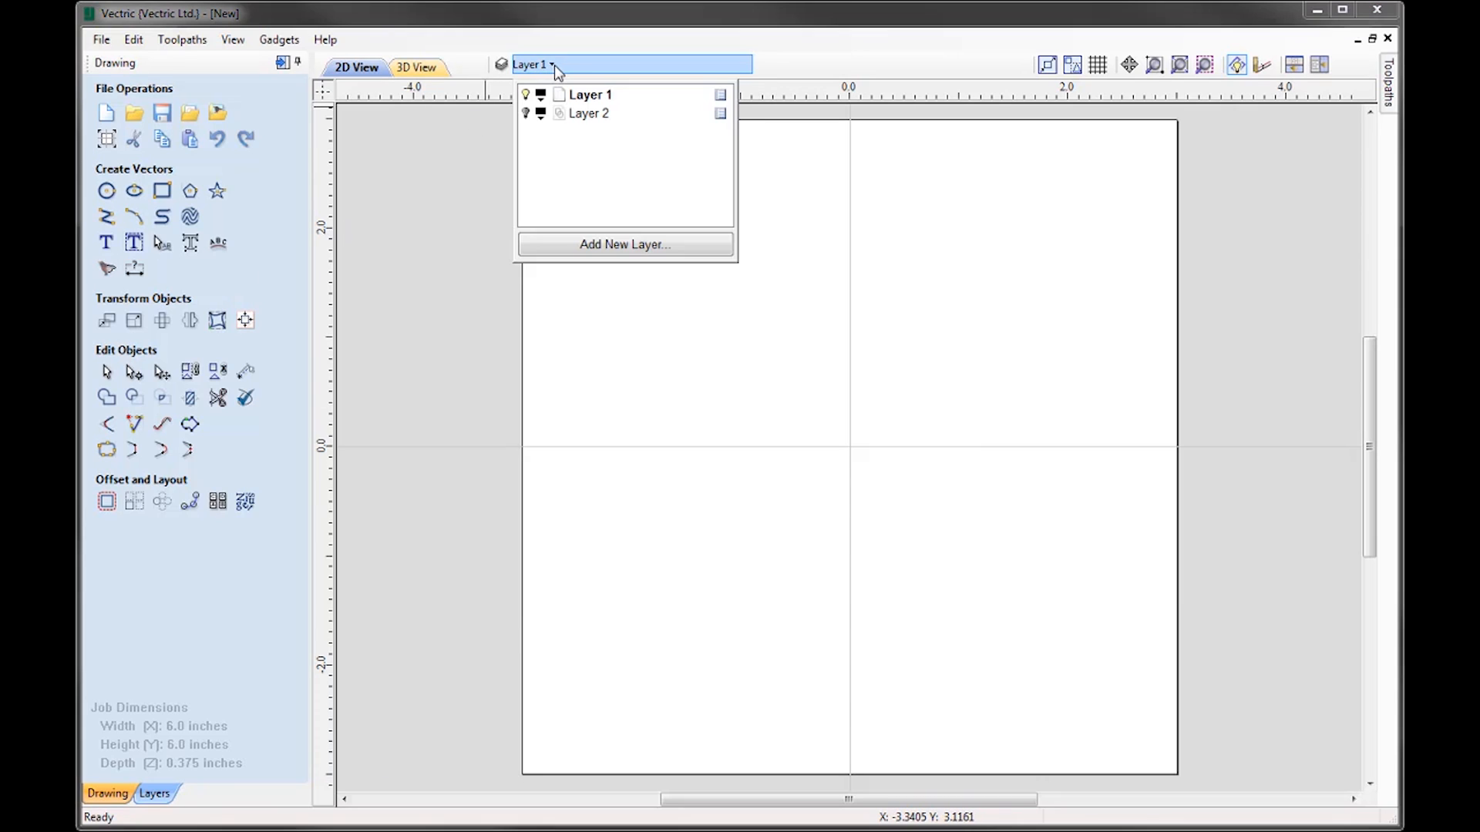
pyautogui.click(525, 115)
pyautogui.click(584, 119)
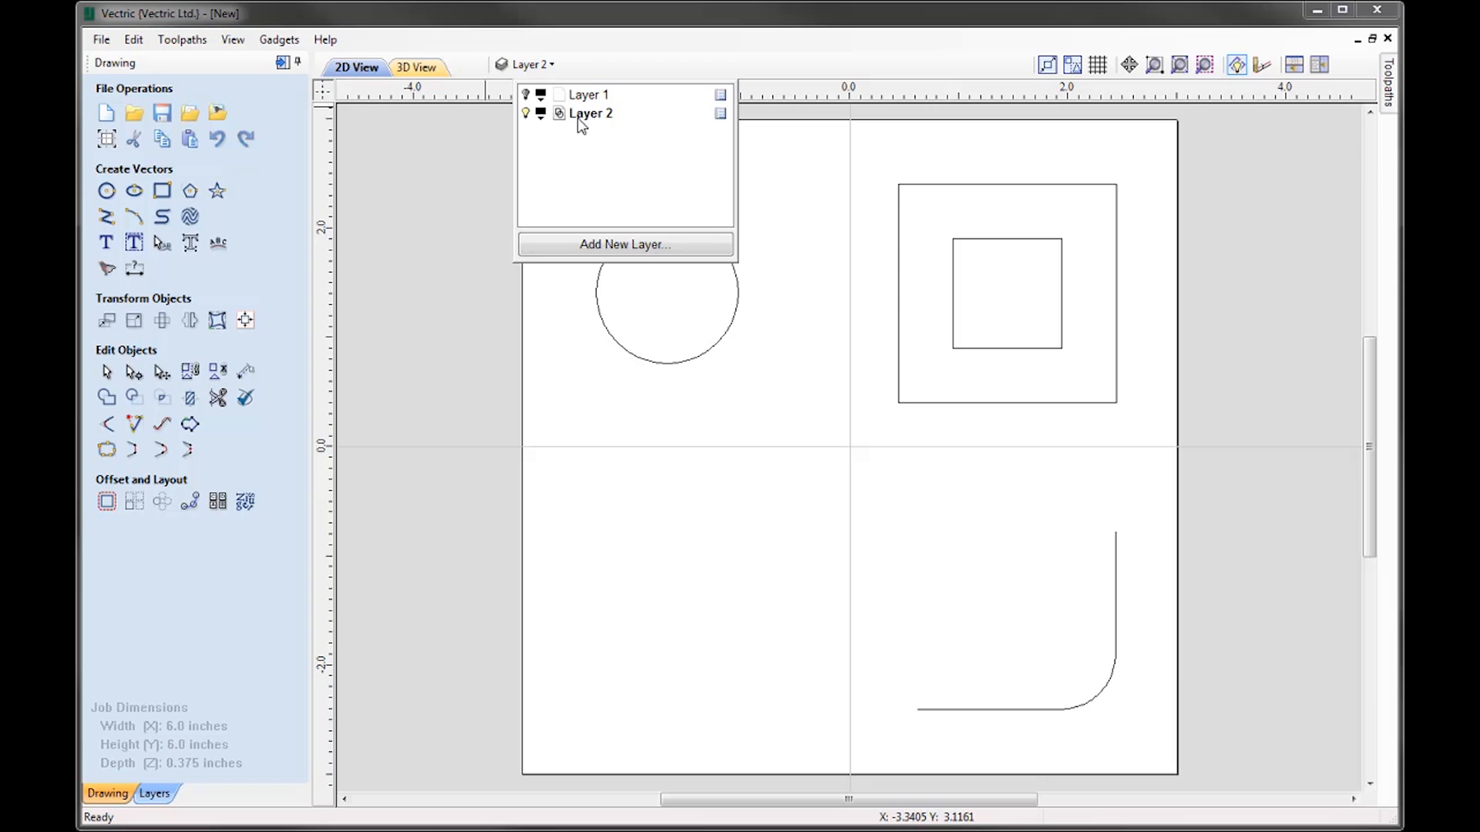
pyautogui.click(567, 346)
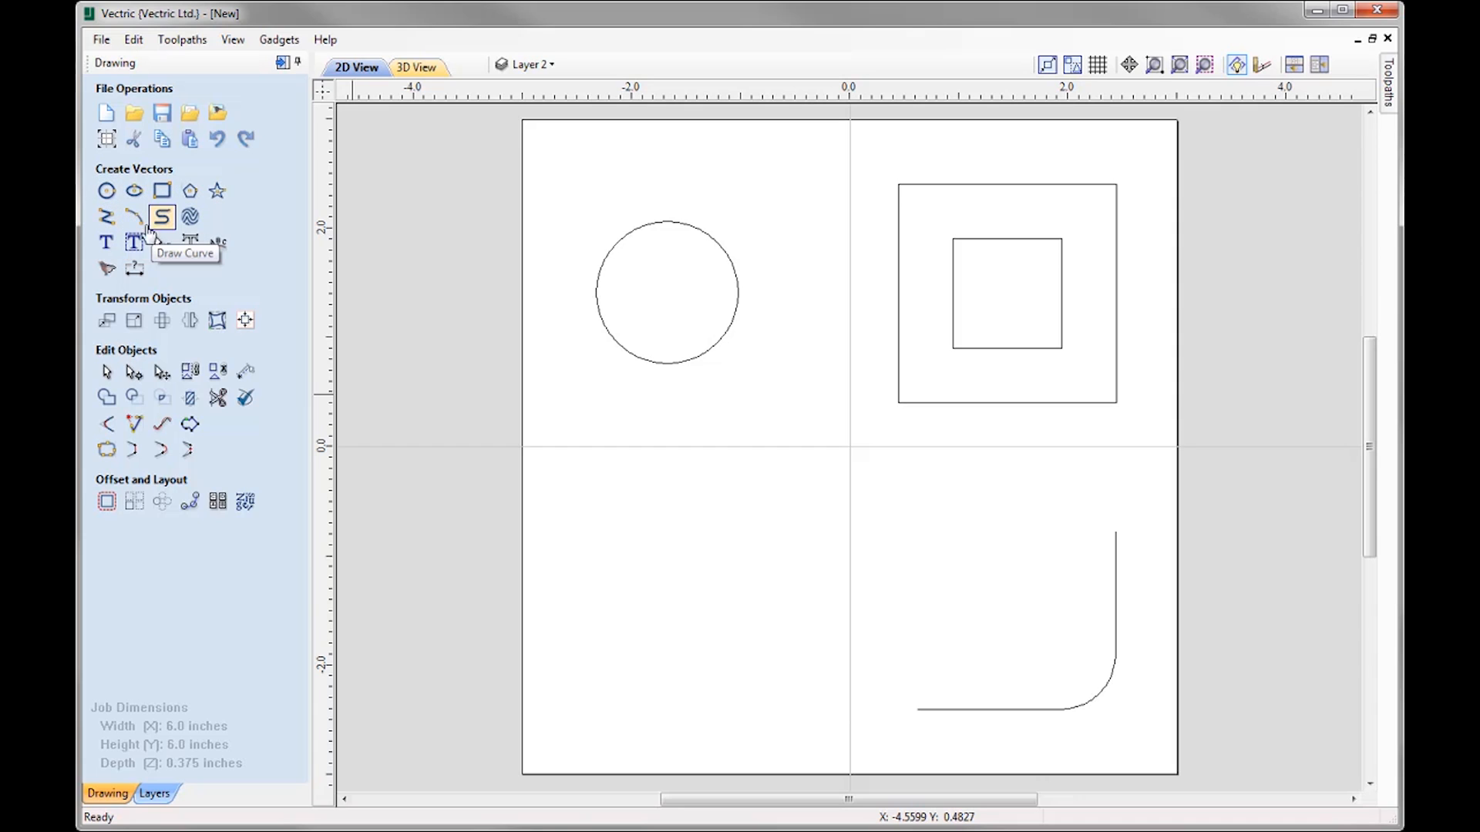
# Draw a closed house-shaped polyline about 1.85 inches wide and 2.29 inches high below the circle, with its peak centered over the base
pyautogui.click(107, 219)
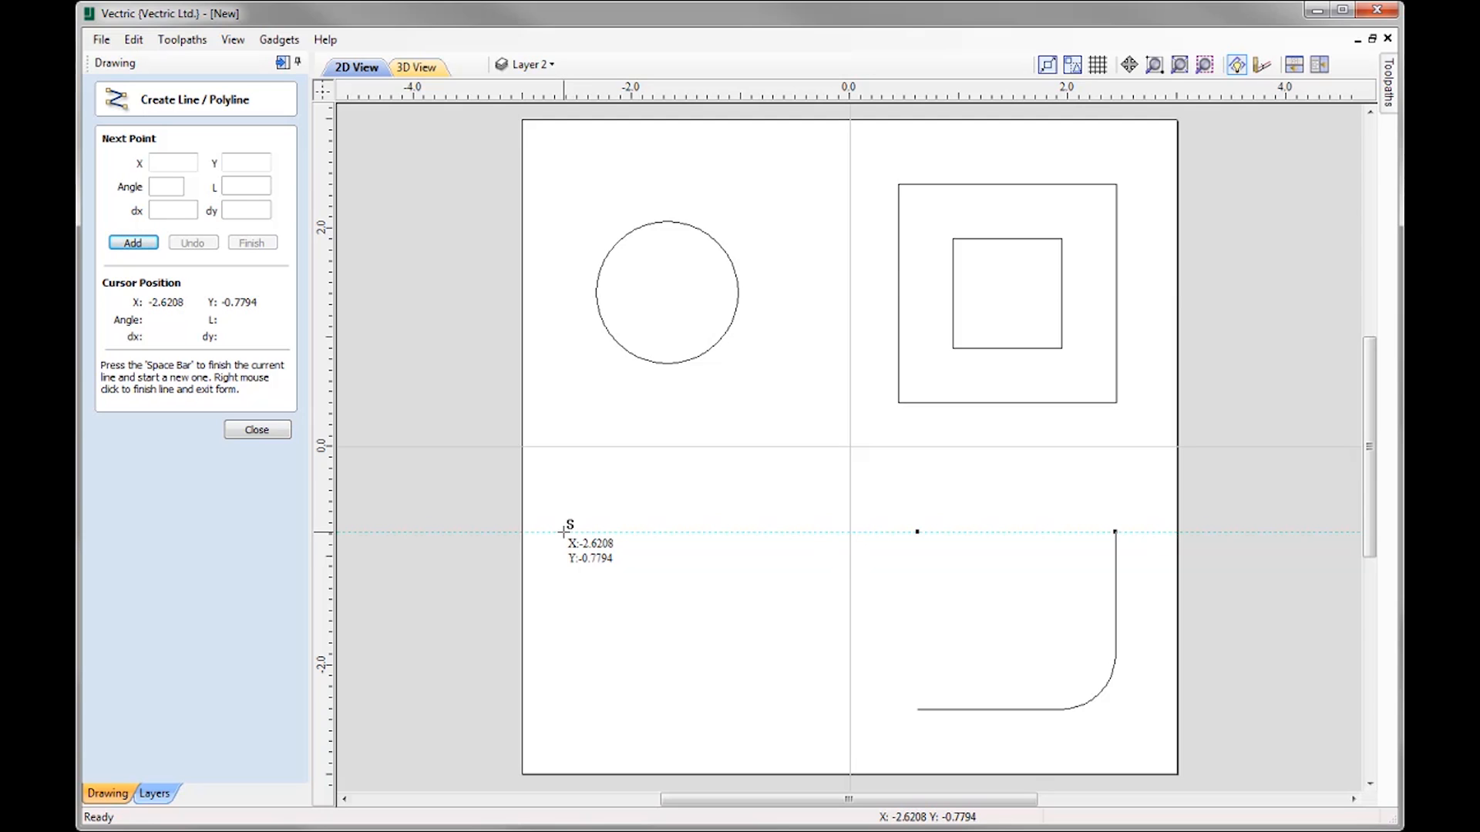
pyautogui.click(564, 532)
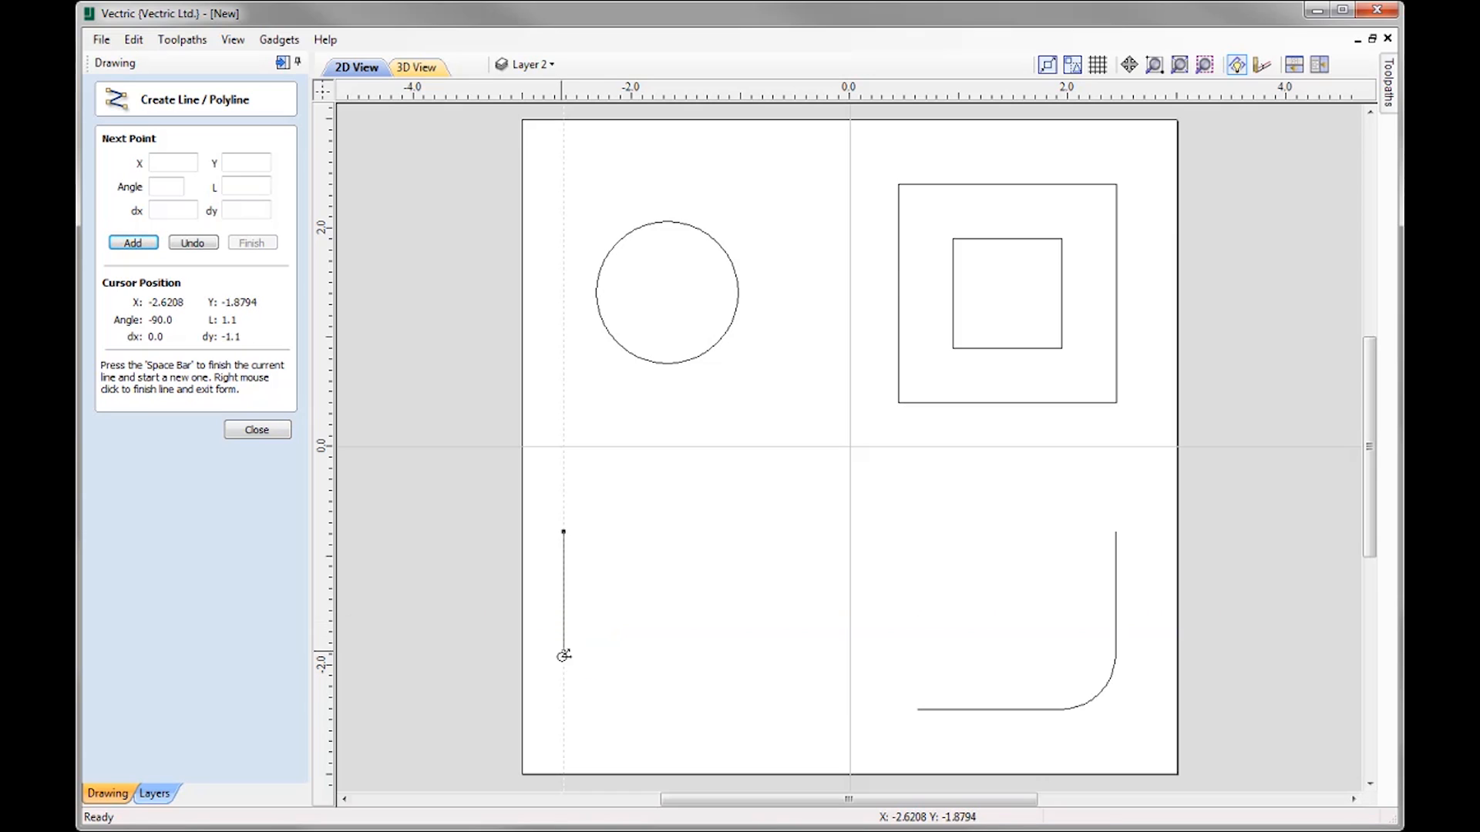
pyautogui.click(564, 706)
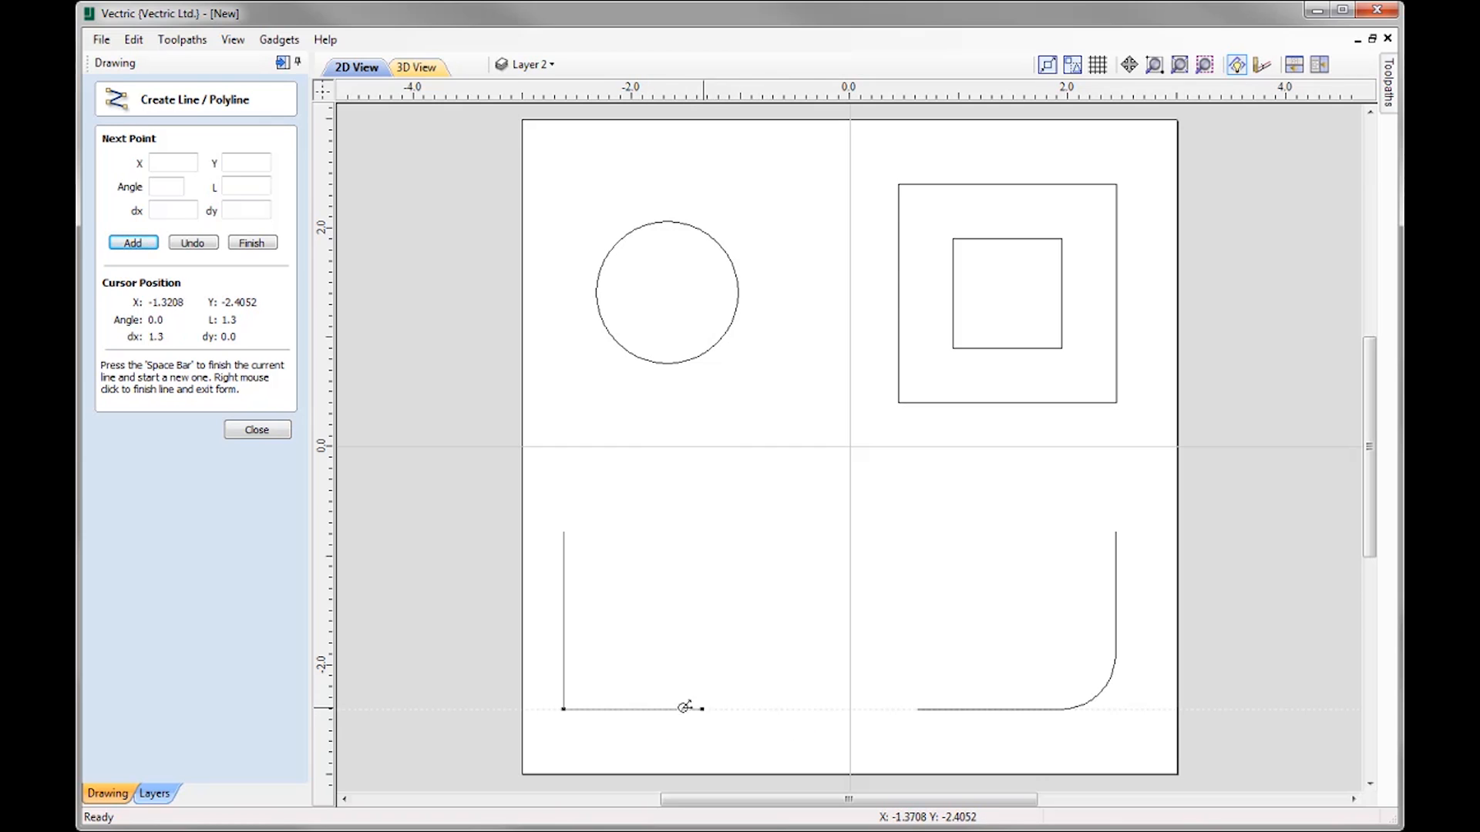
pyautogui.click(766, 709)
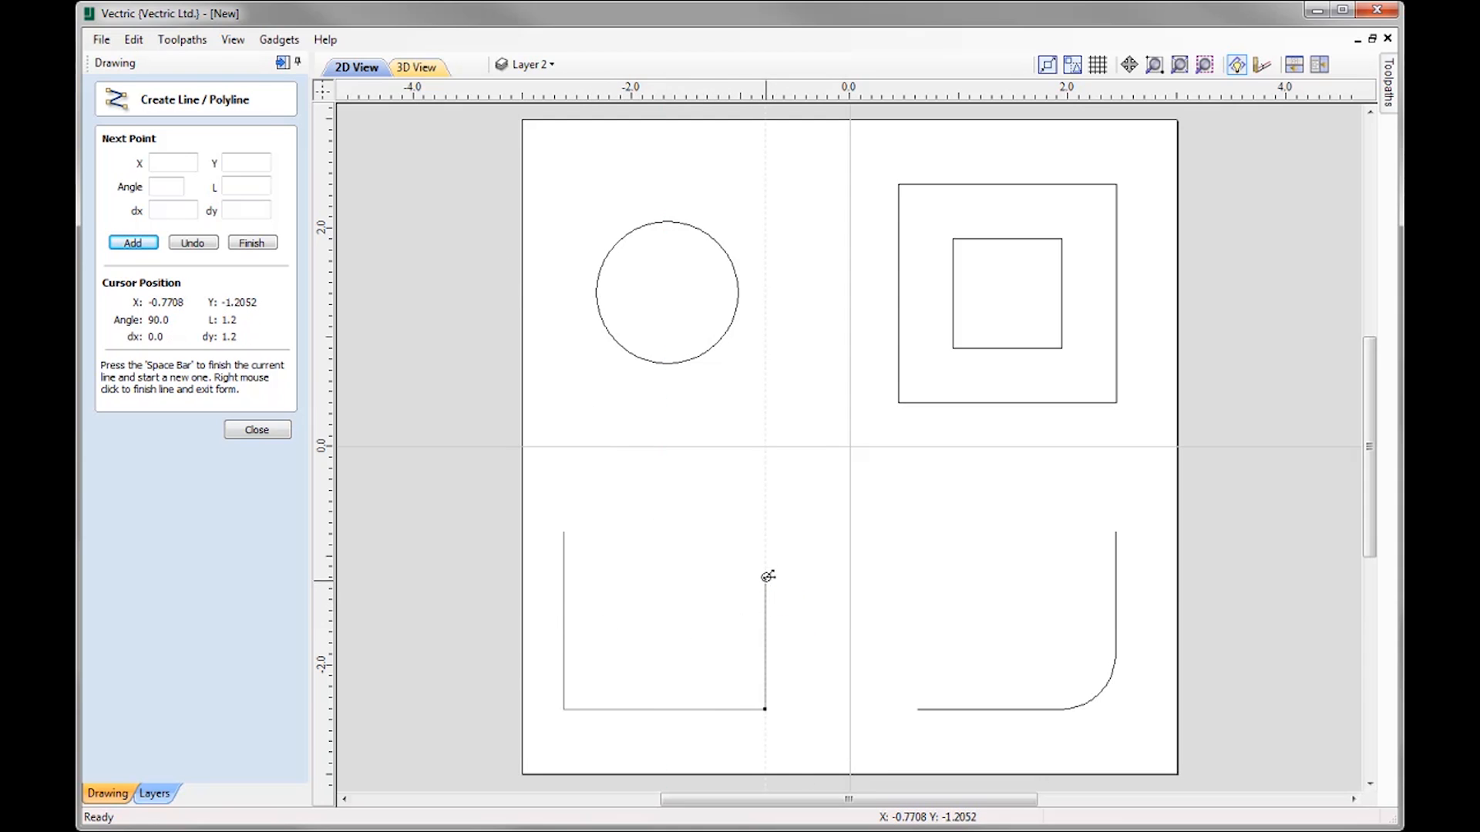
pyautogui.click(763, 531)
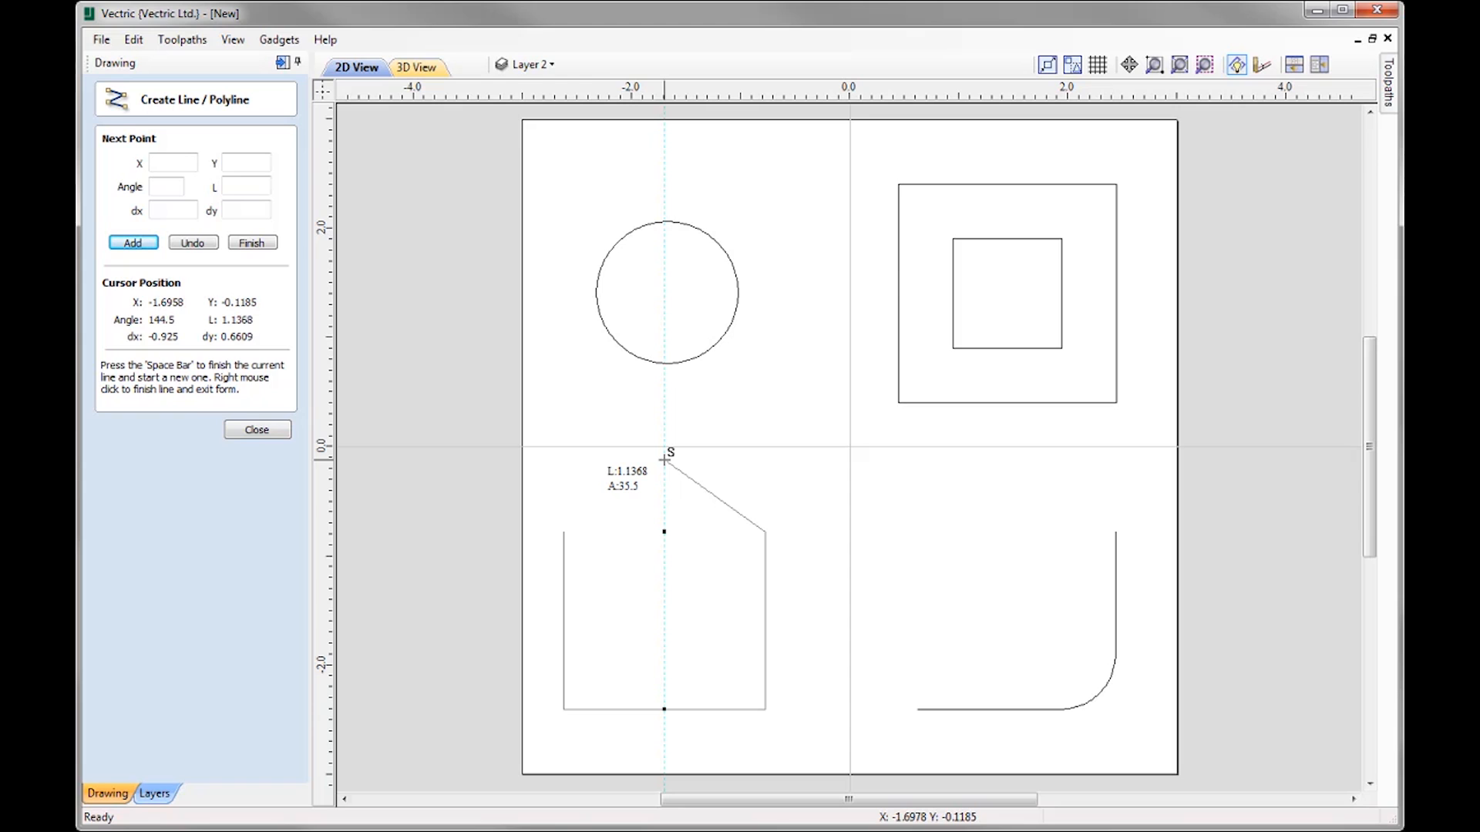
pyautogui.click(664, 461)
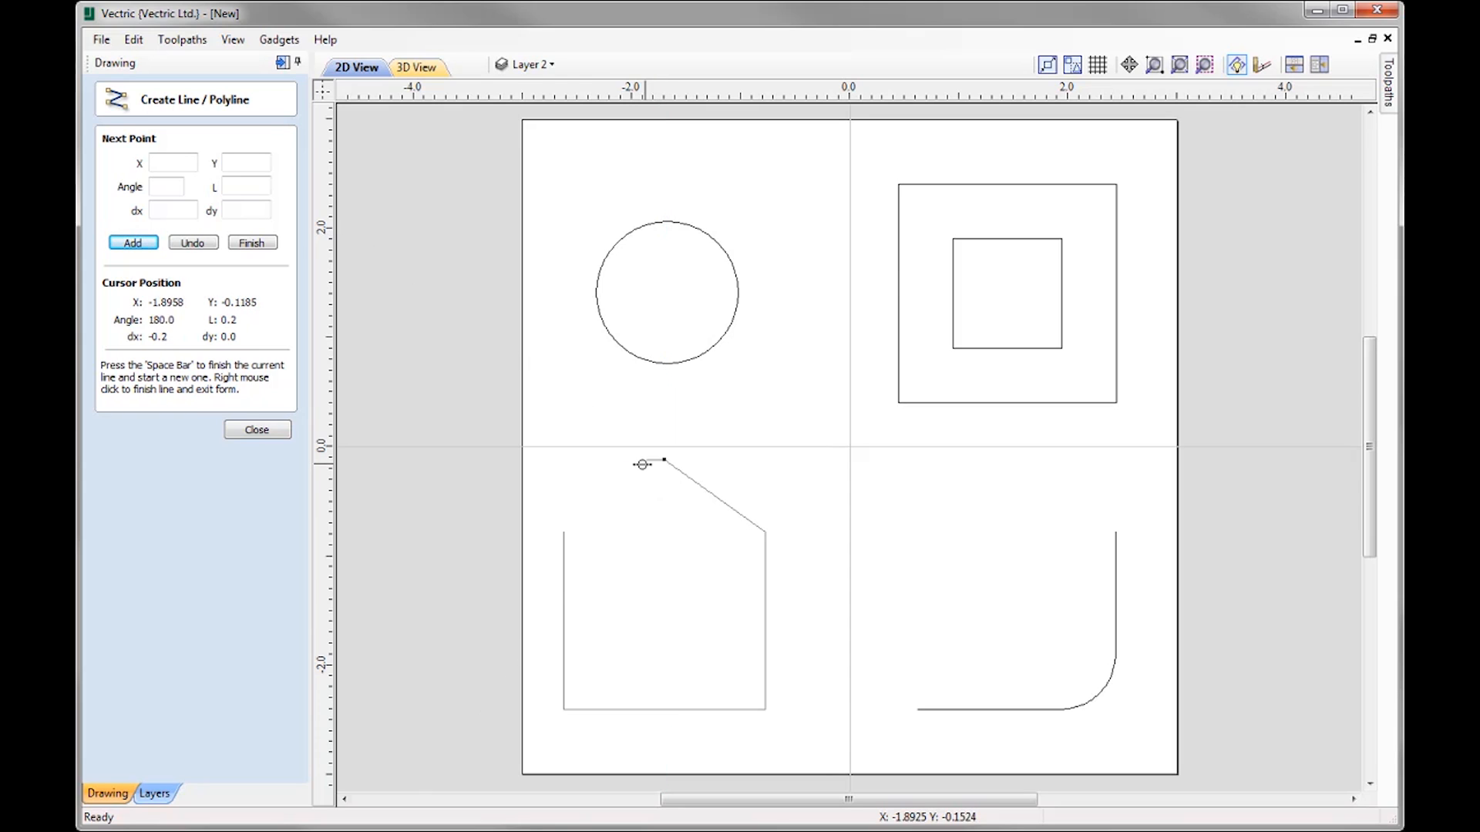
pyautogui.click(565, 530)
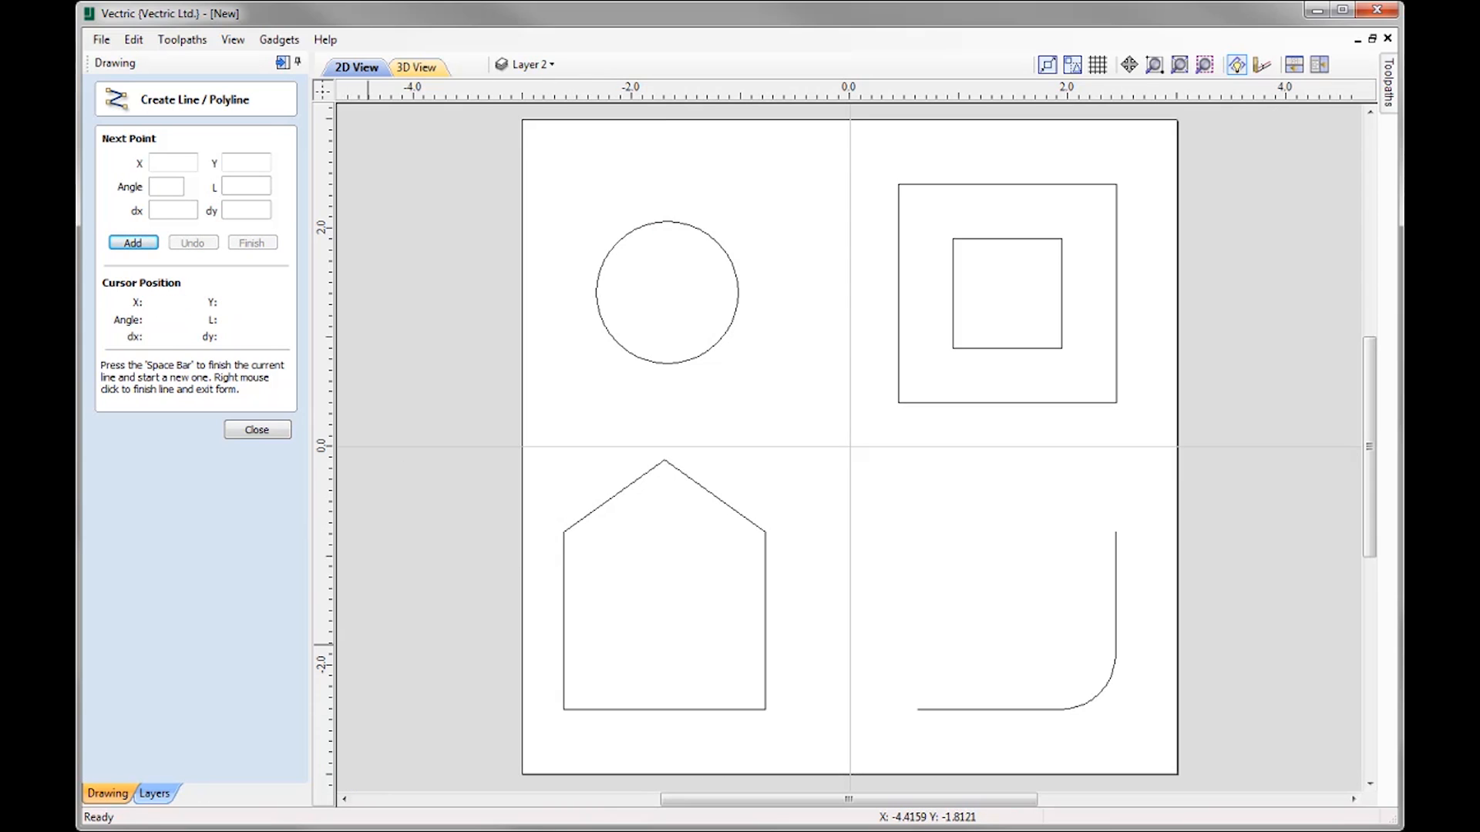
pyautogui.click(276, 432)
# Delete the house-shaped polyline
pyautogui.click(767, 538)
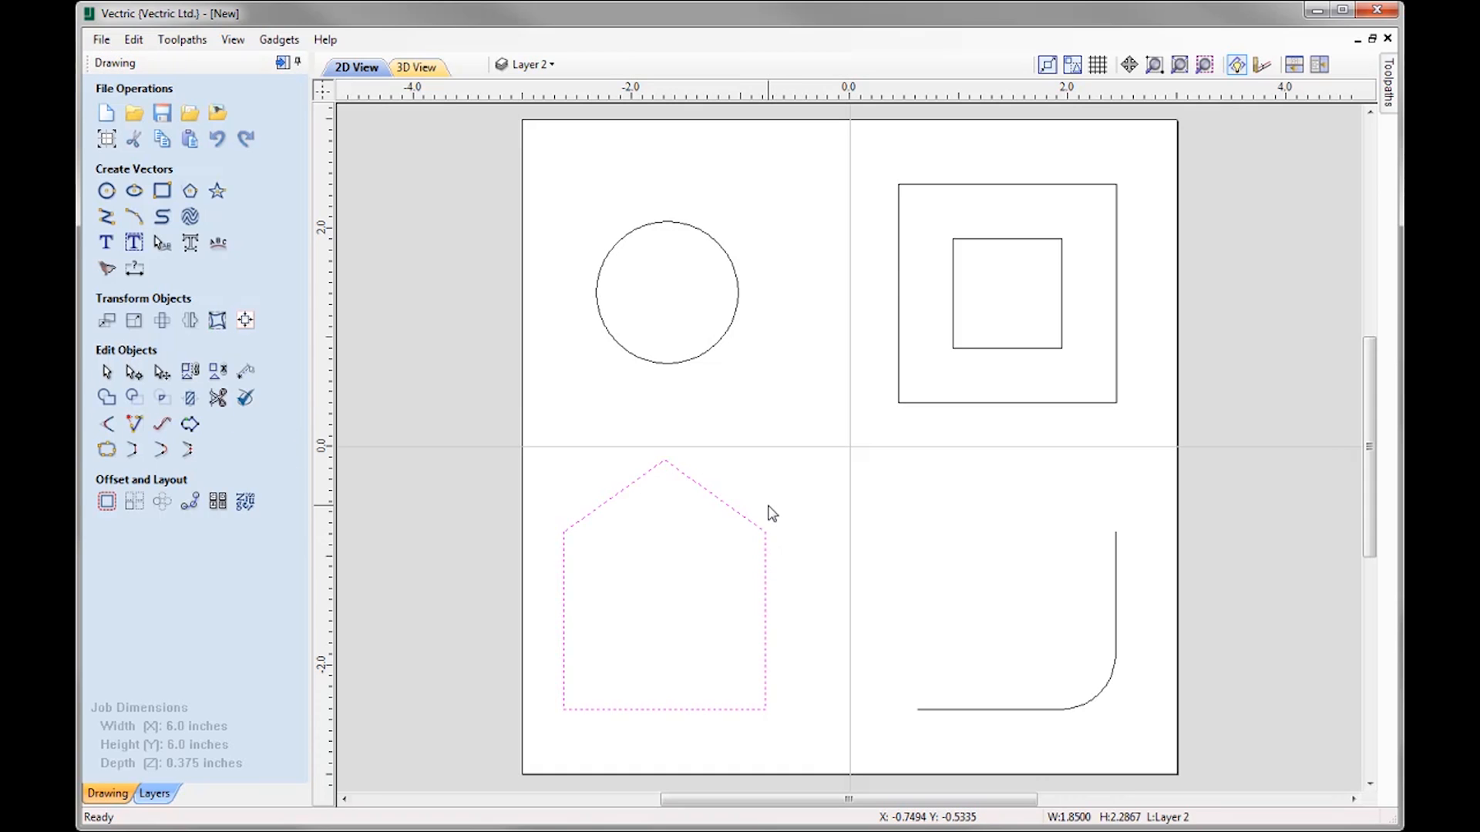
pyautogui.press('Delete')
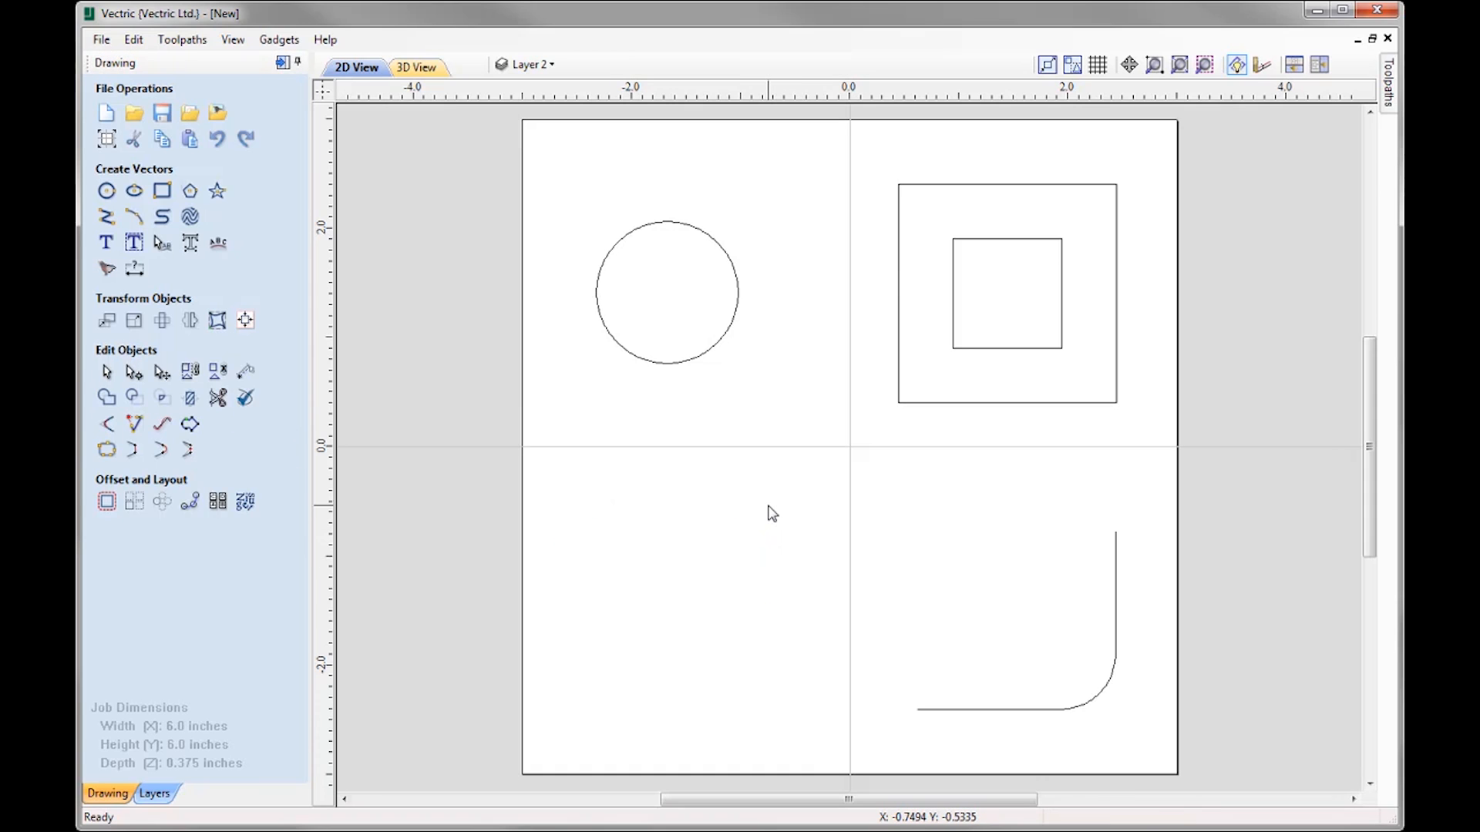
# Draw a closed rectangular polyline about 1.3 x 1.63 inches below the circle, aligned with the circle's outer sides
pyautogui.click(106, 216)
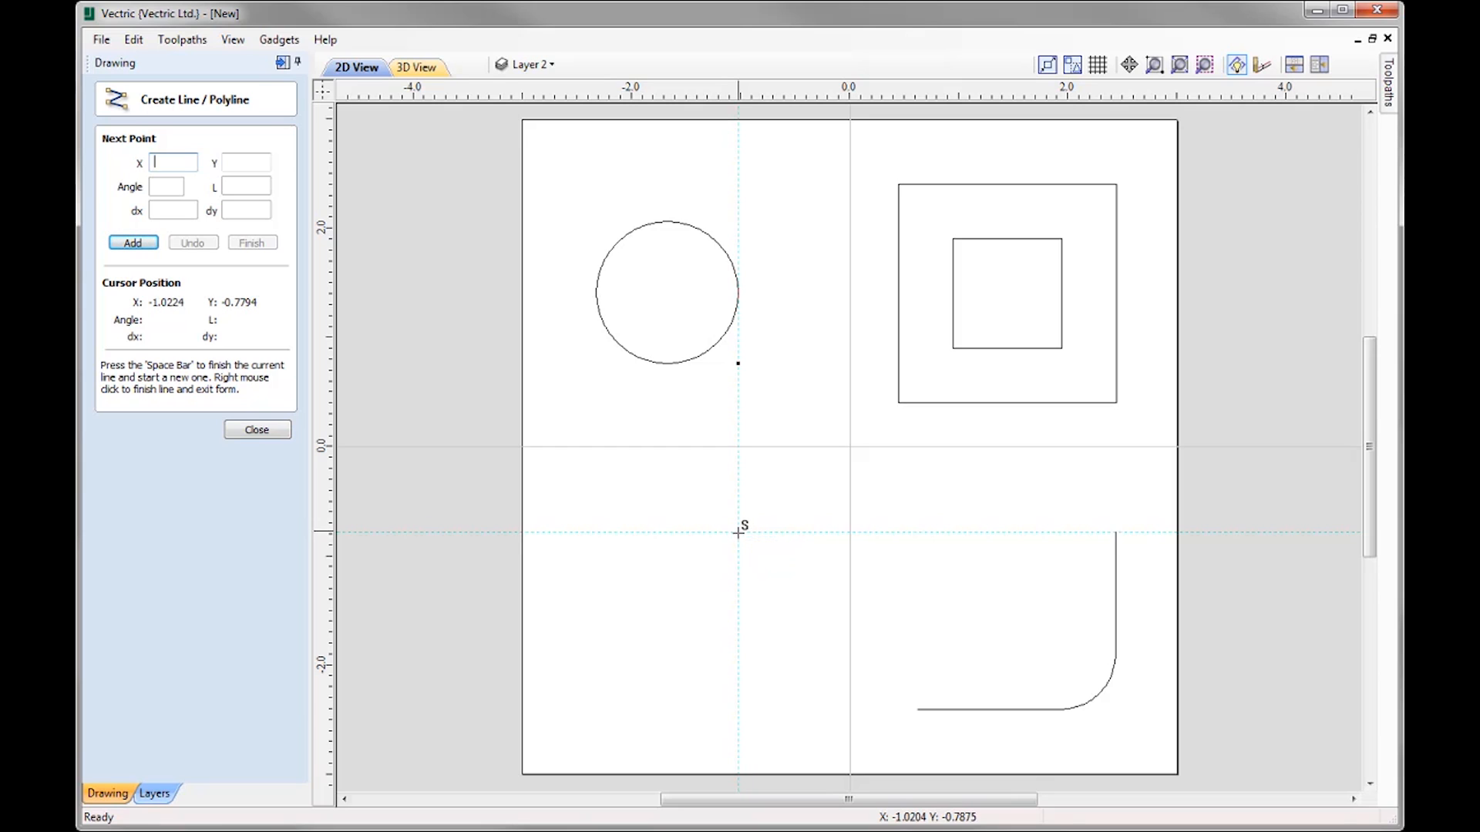
pyautogui.click(737, 531)
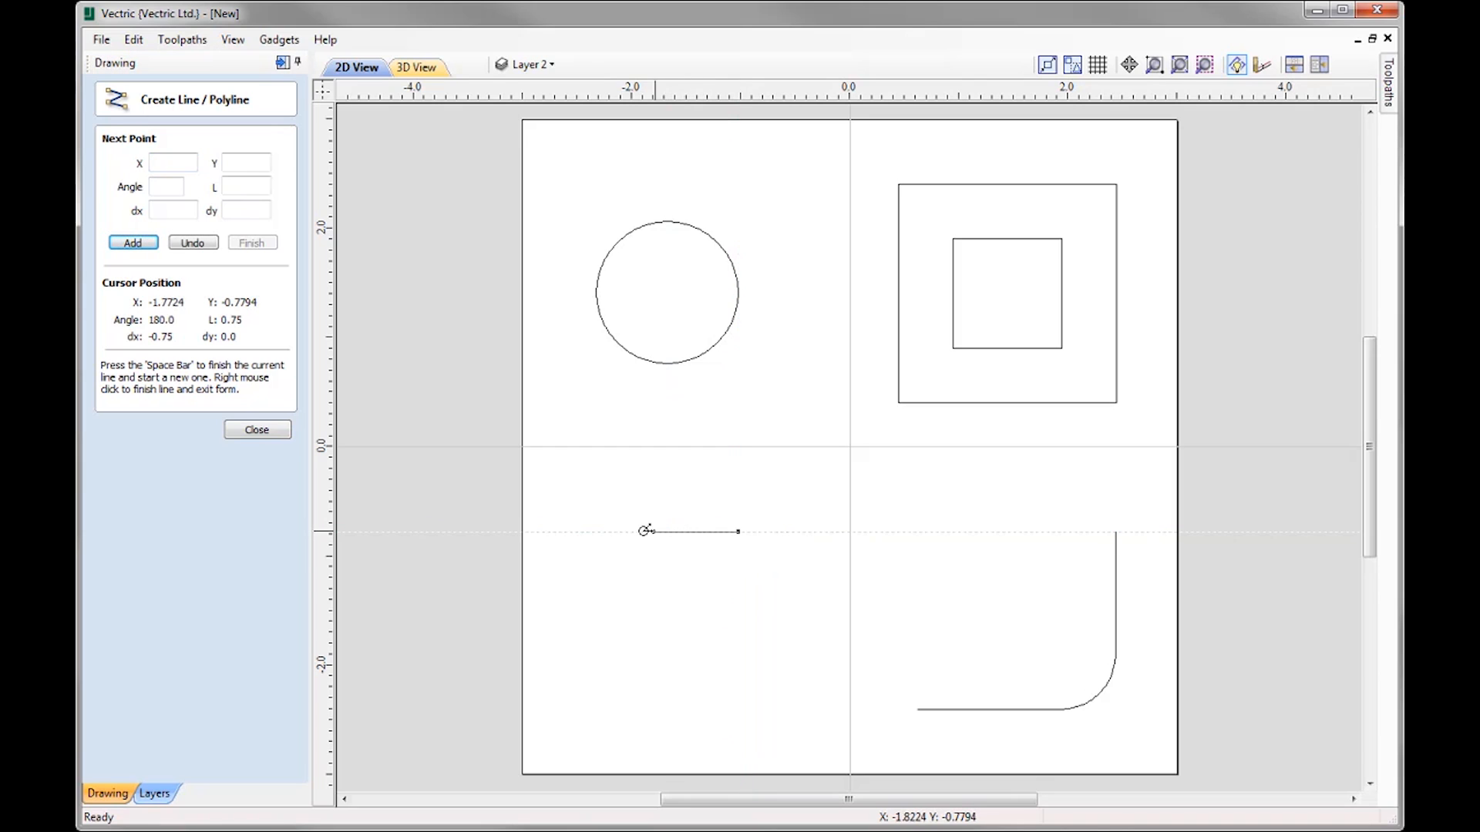
pyautogui.click(596, 531)
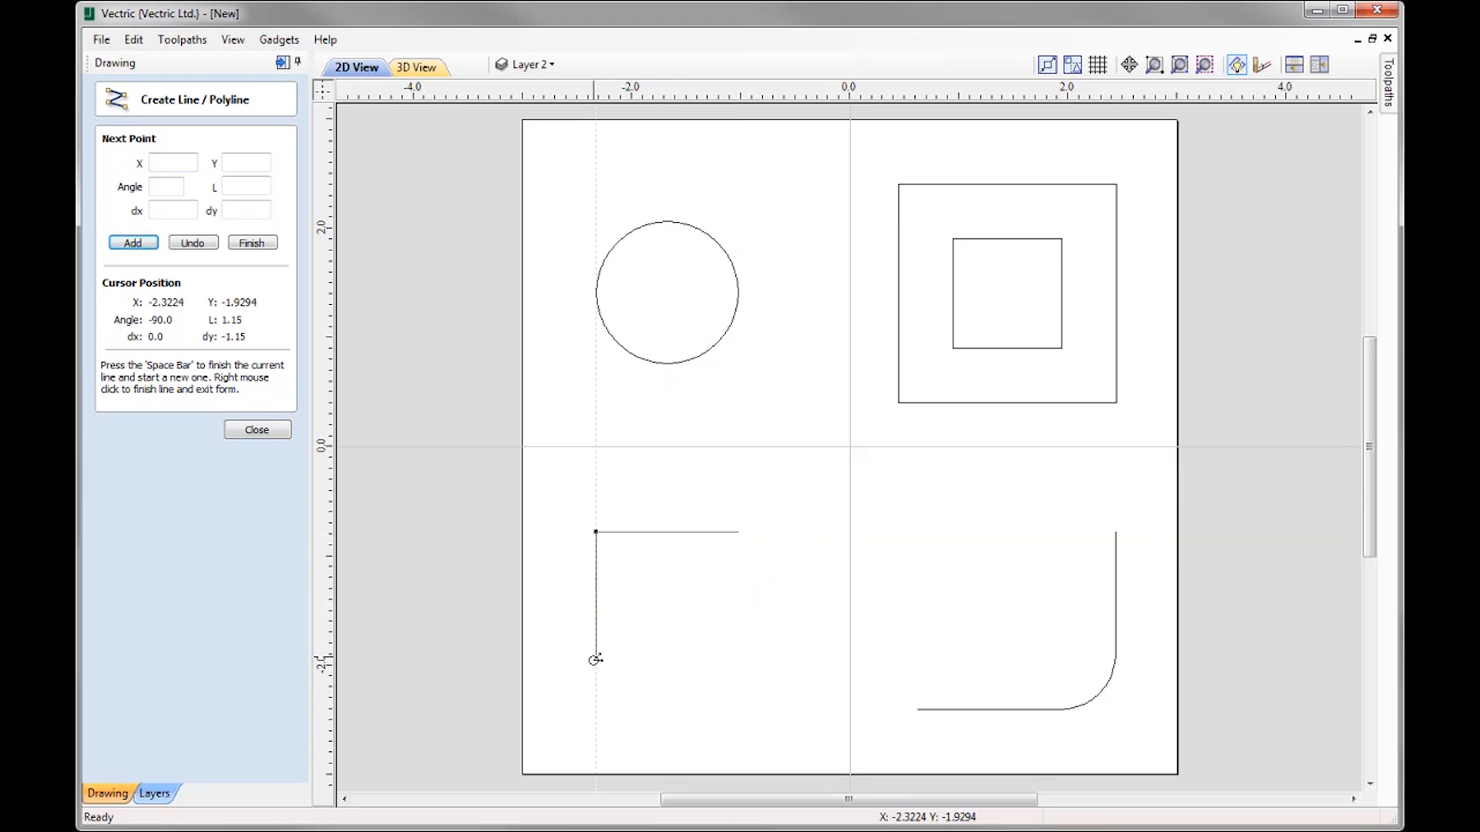
pyautogui.click(593, 710)
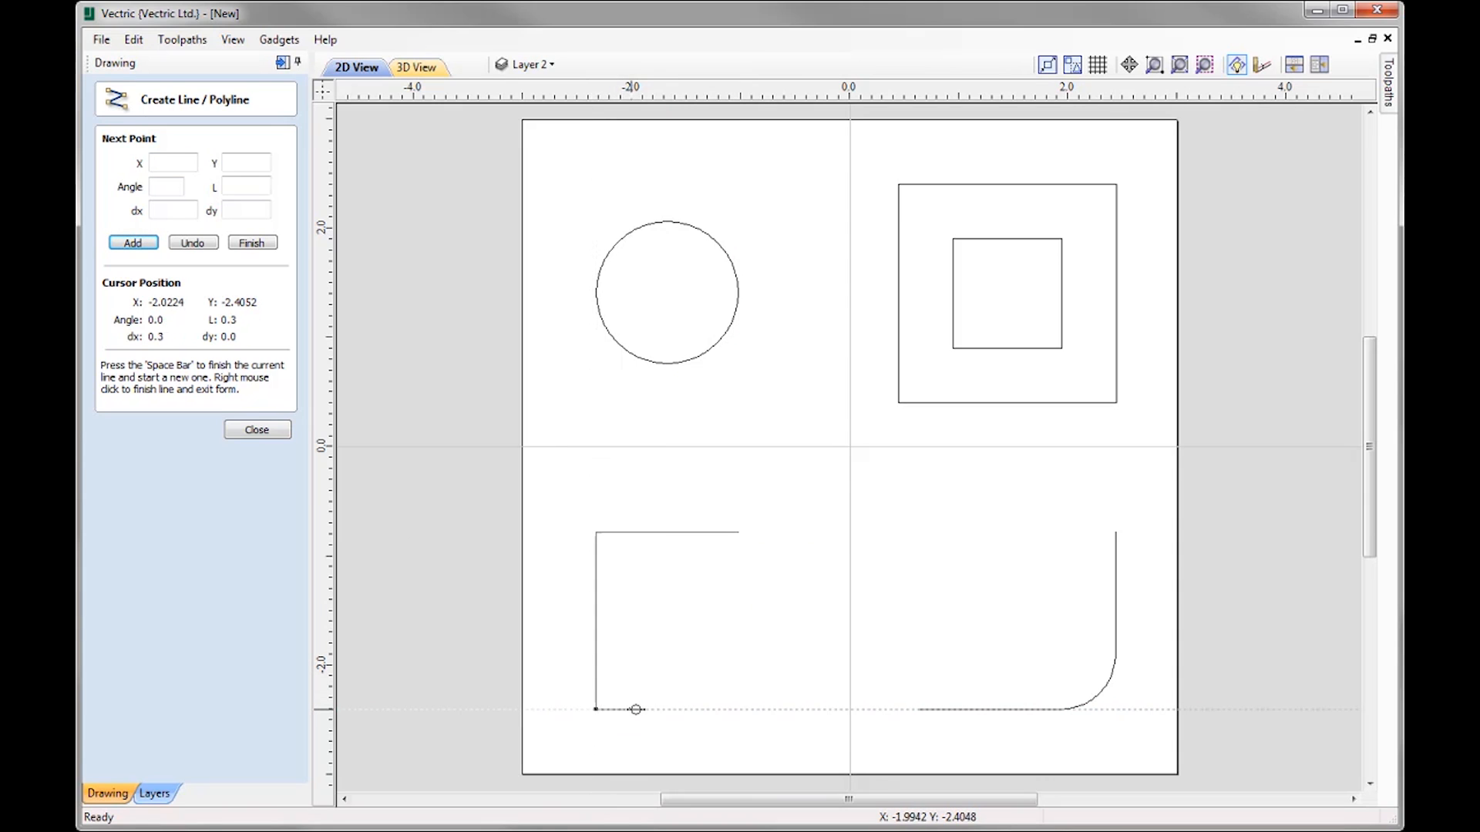
pyautogui.click(738, 709)
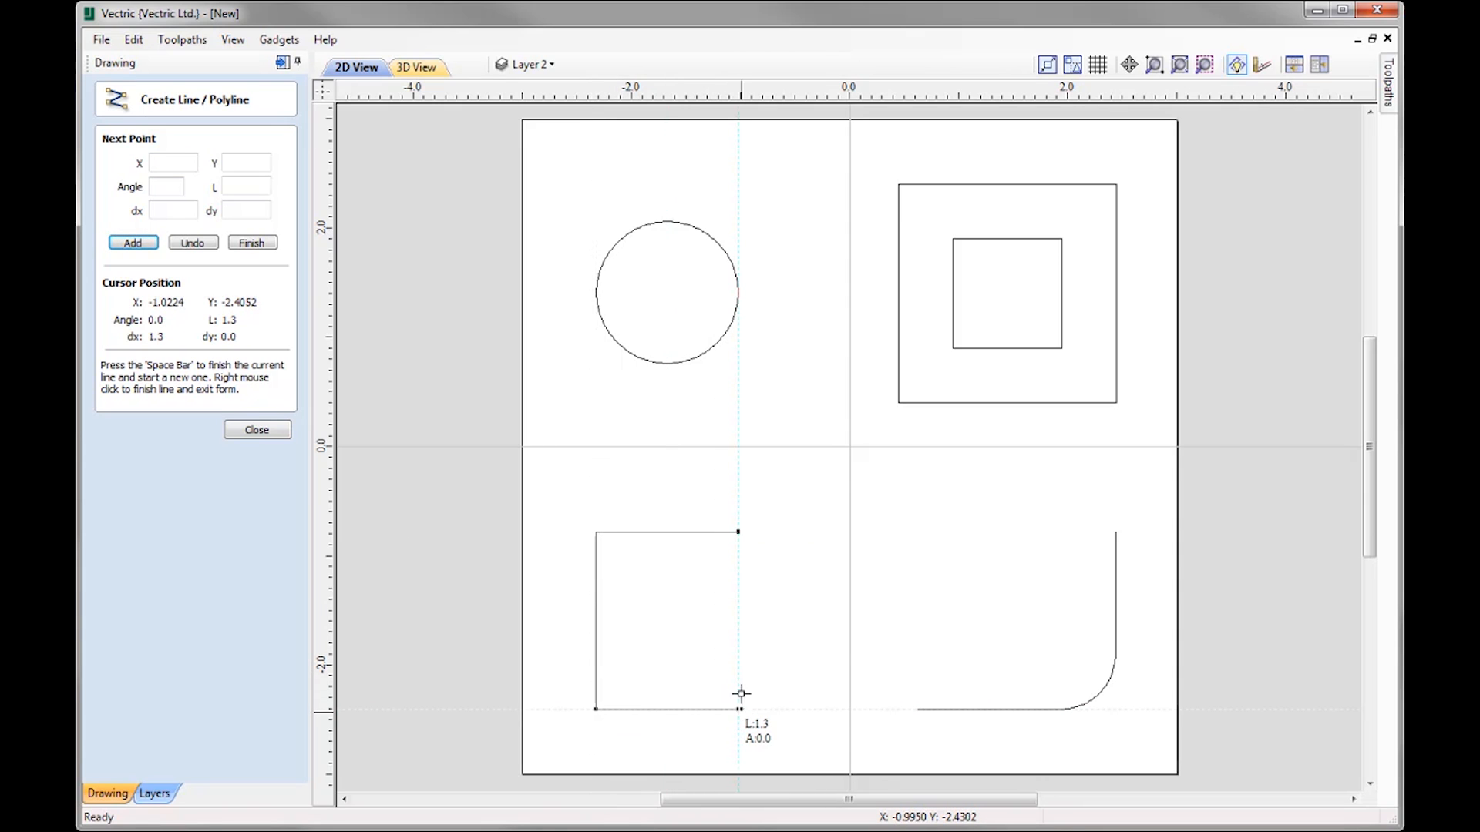
pyautogui.click(740, 533)
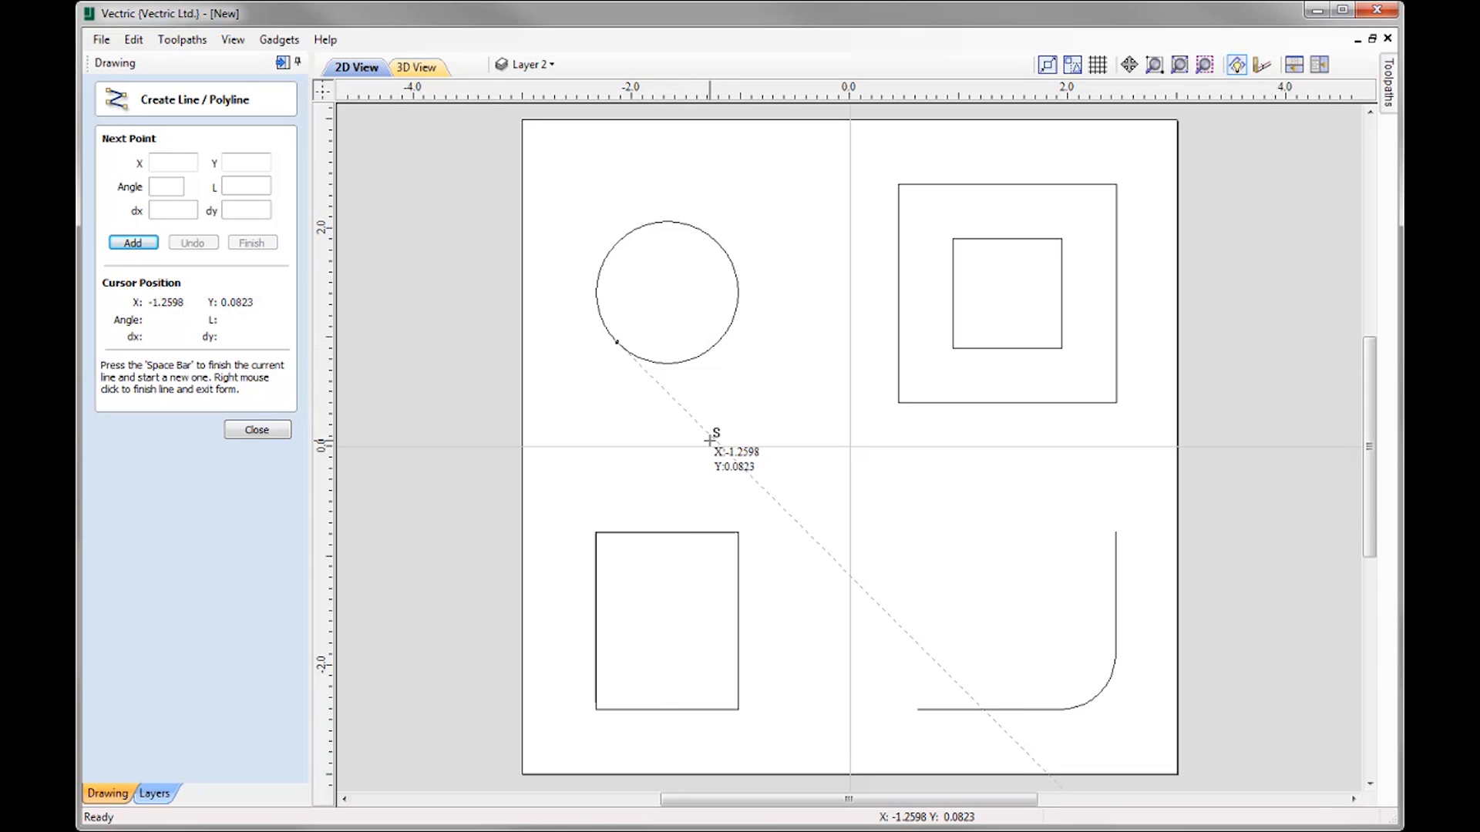
# Draw a two-segment polyline tangent to the circle's lower edge, turning perpendicular there to end at the material's edge, each segment about 1.23 inches long
pyautogui.click(710, 437)
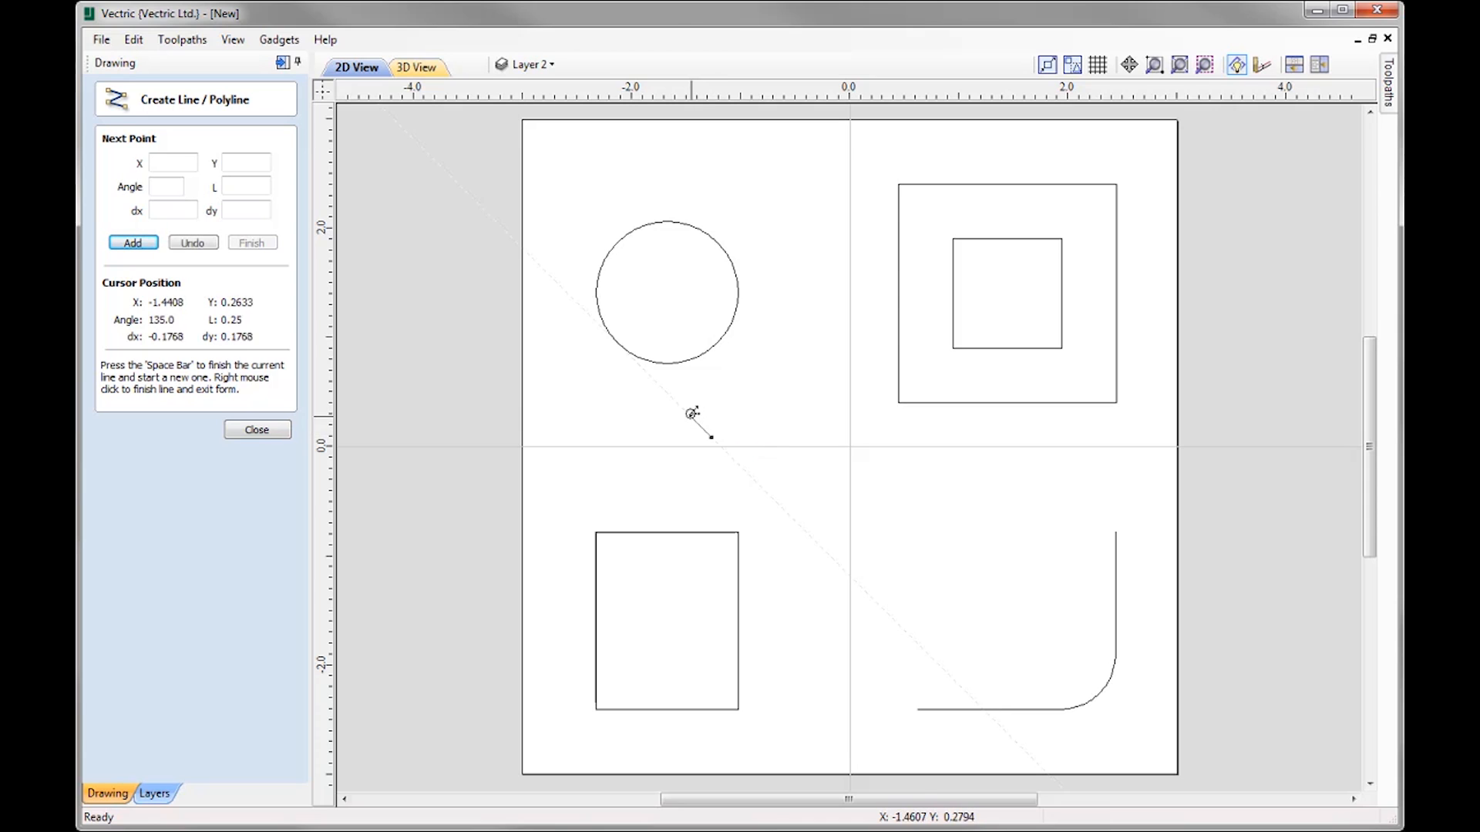
pyautogui.click(618, 342)
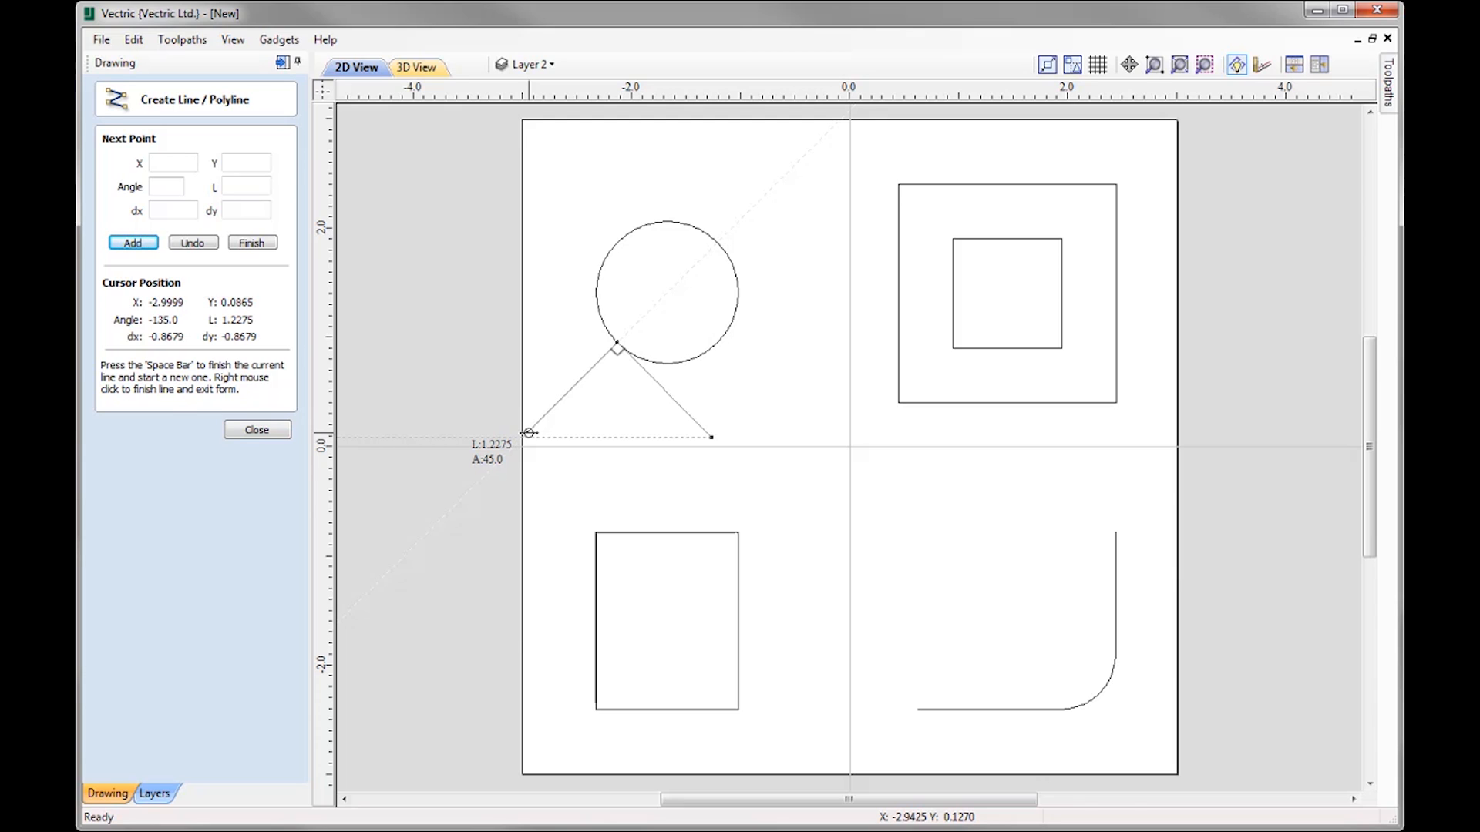
pyautogui.rightClick(529, 433)
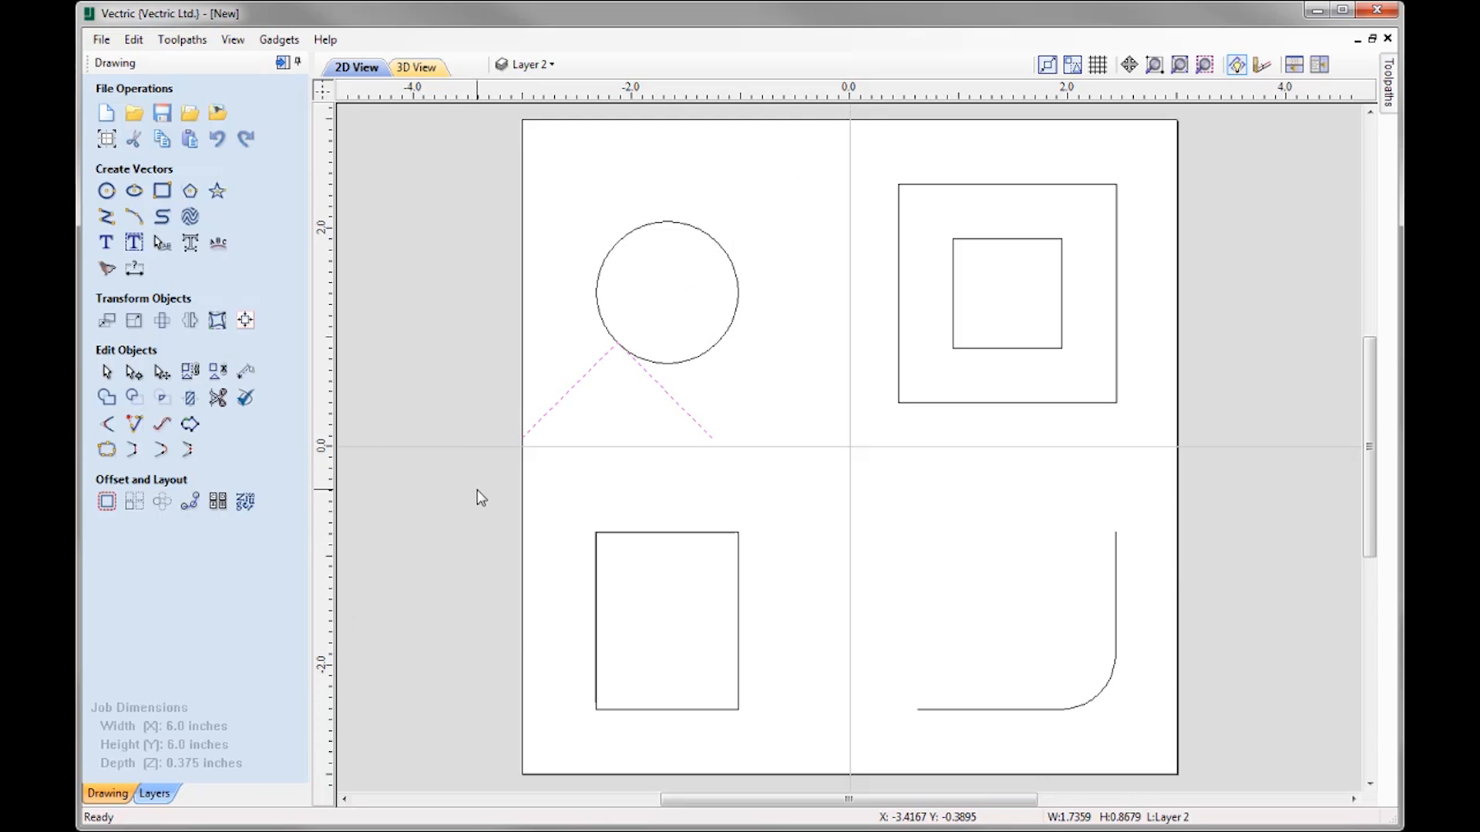
# Delete the two-segment polyline that is tangent to the circle
pyautogui.press('Delete')
# Draw a closed 1.5 x 1.5 inch square polyline midway between the two concentric squares, with its corners on their diagonals
pyautogui.click(106, 219)
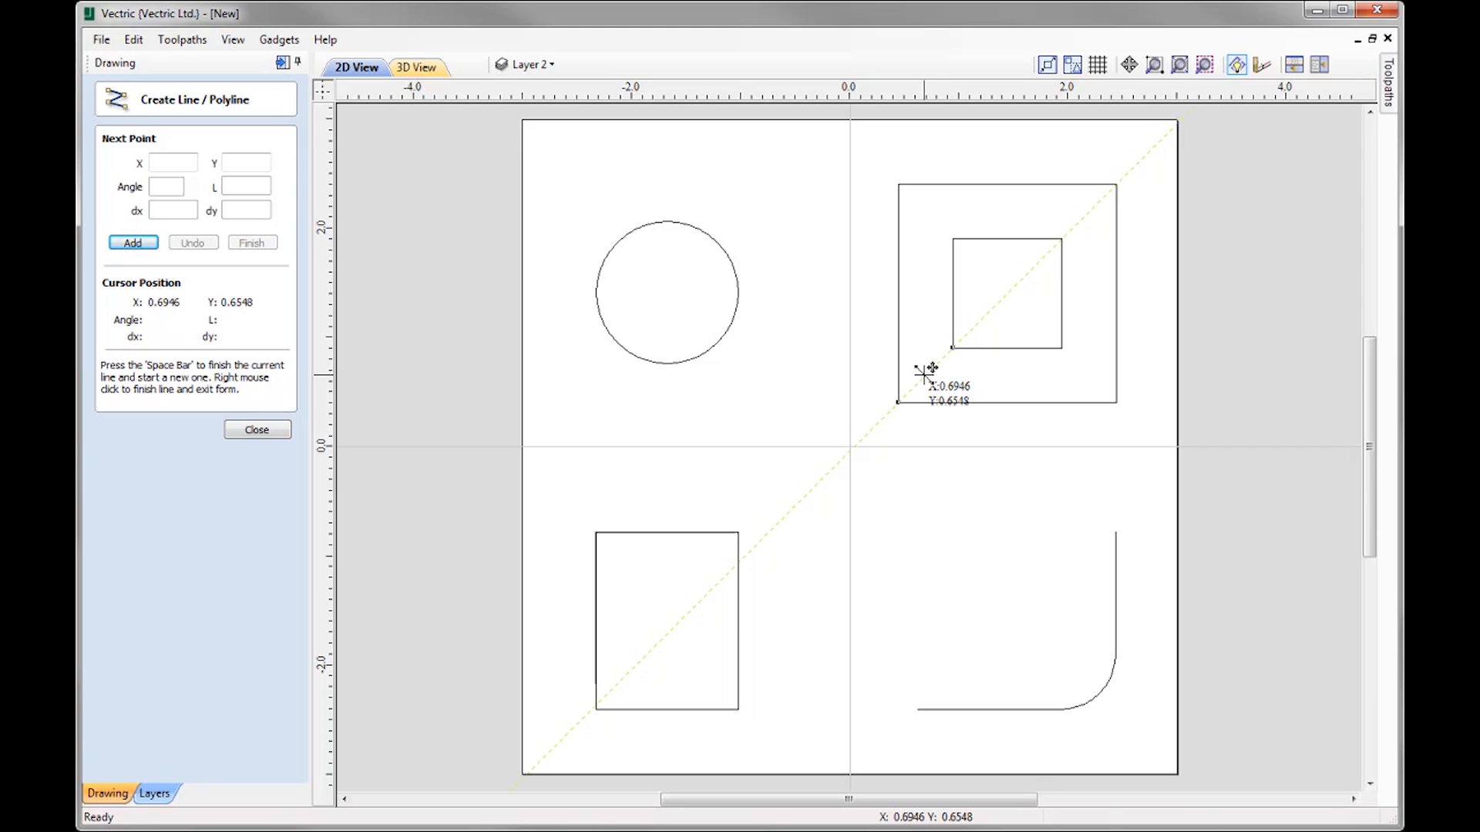
pyautogui.click(925, 376)
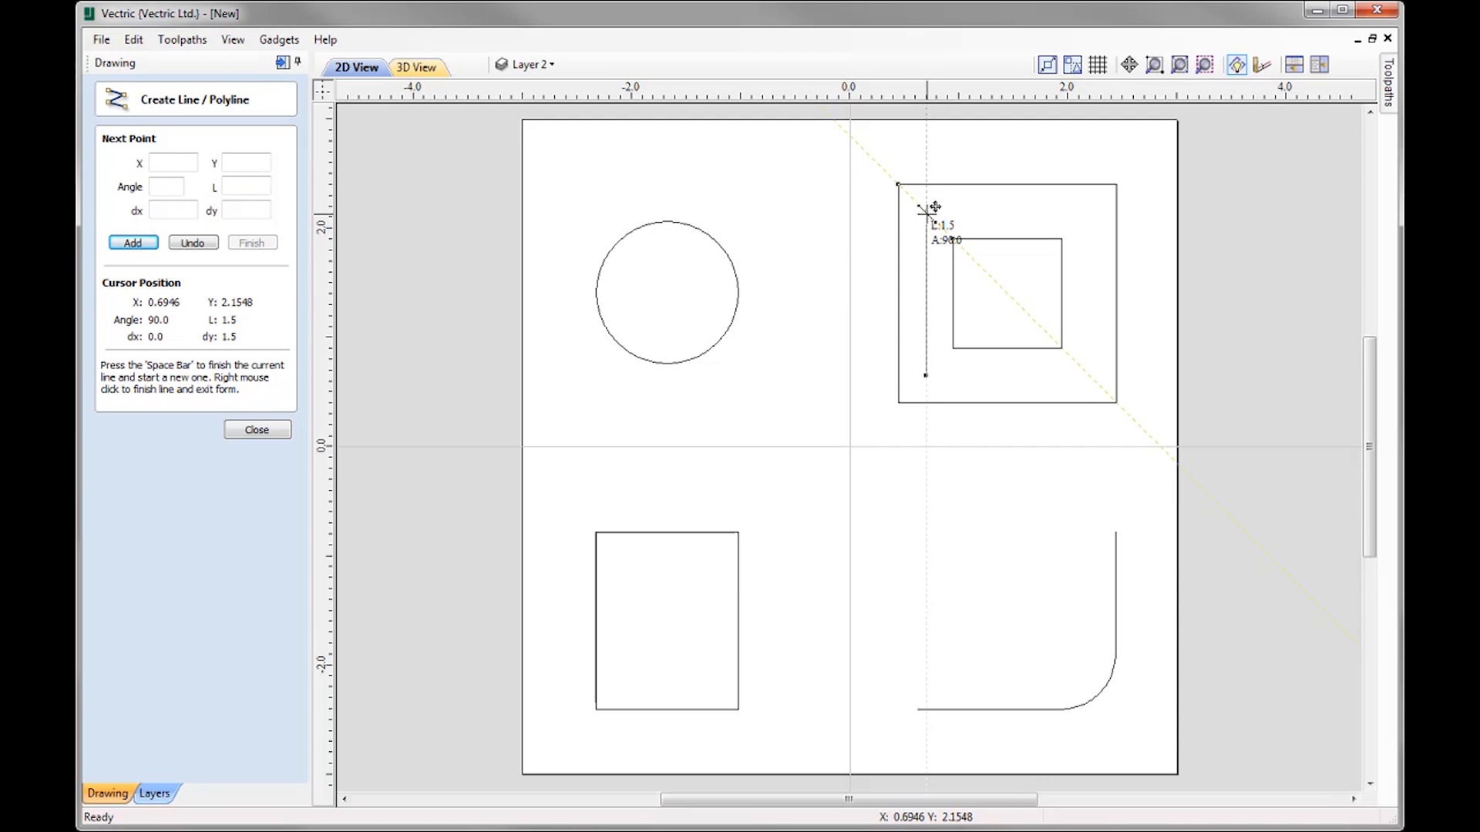
pyautogui.click(925, 210)
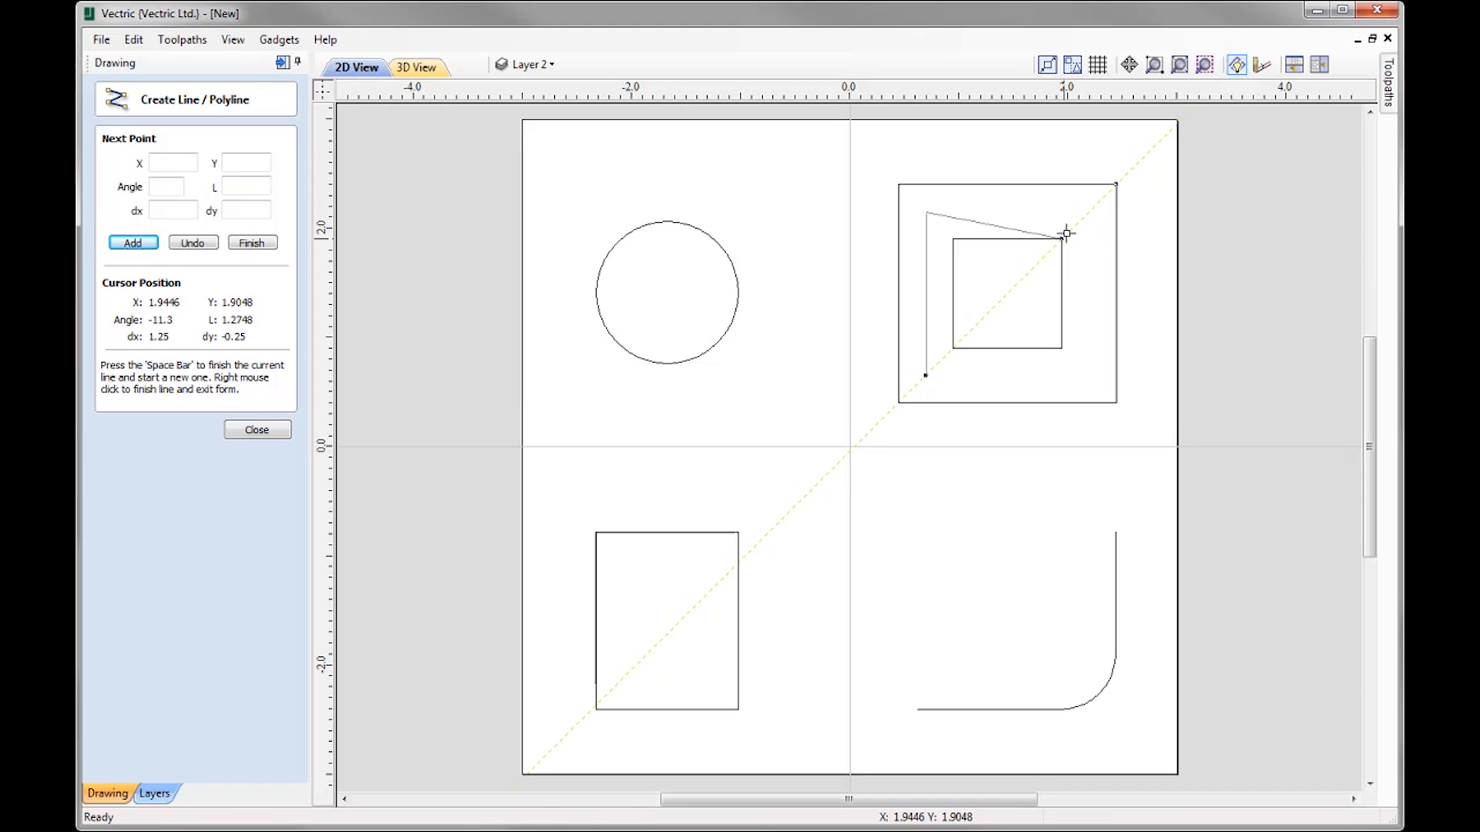
pyautogui.click(1088, 210)
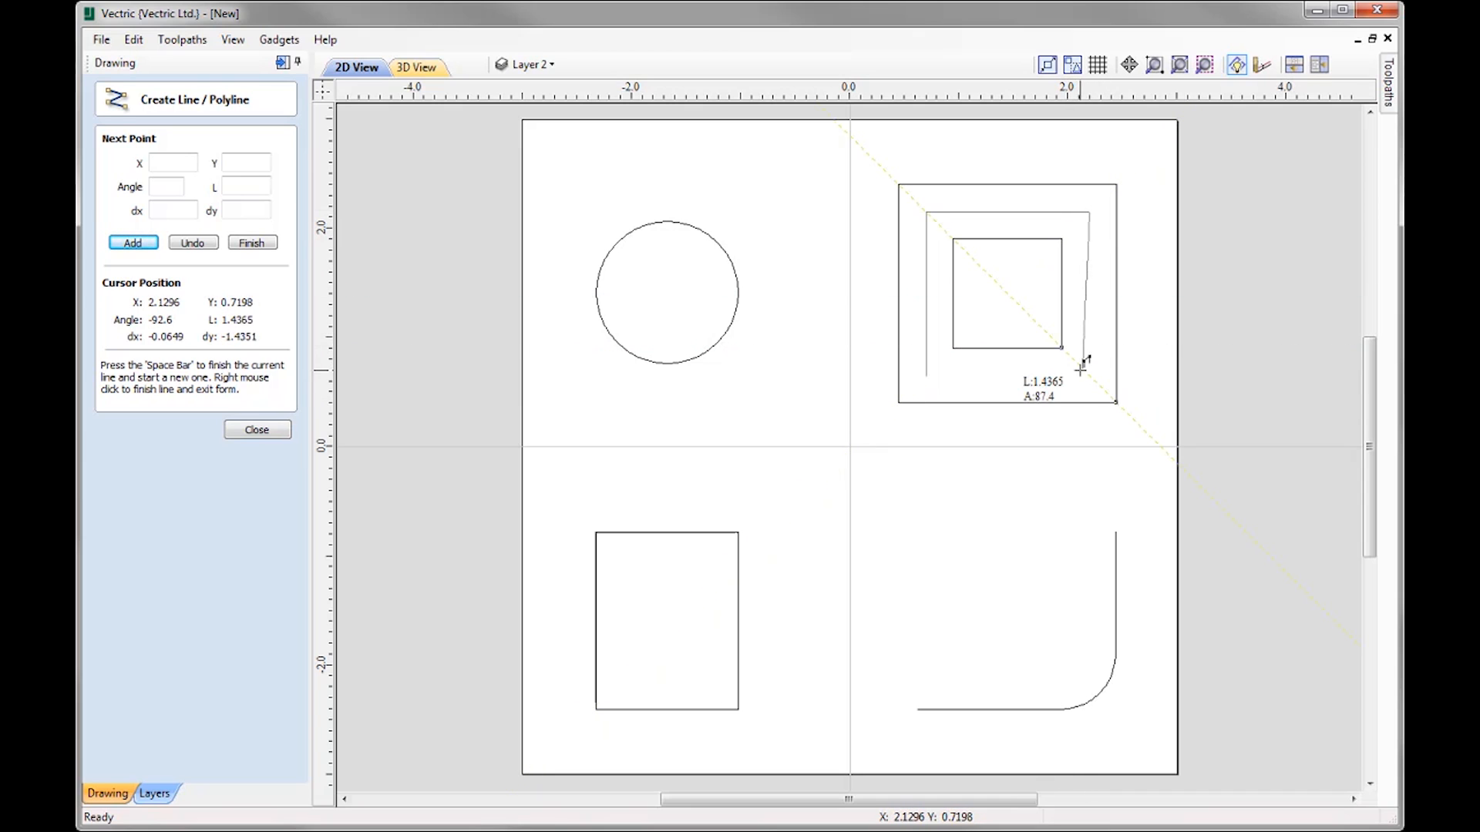
pyautogui.click(1088, 373)
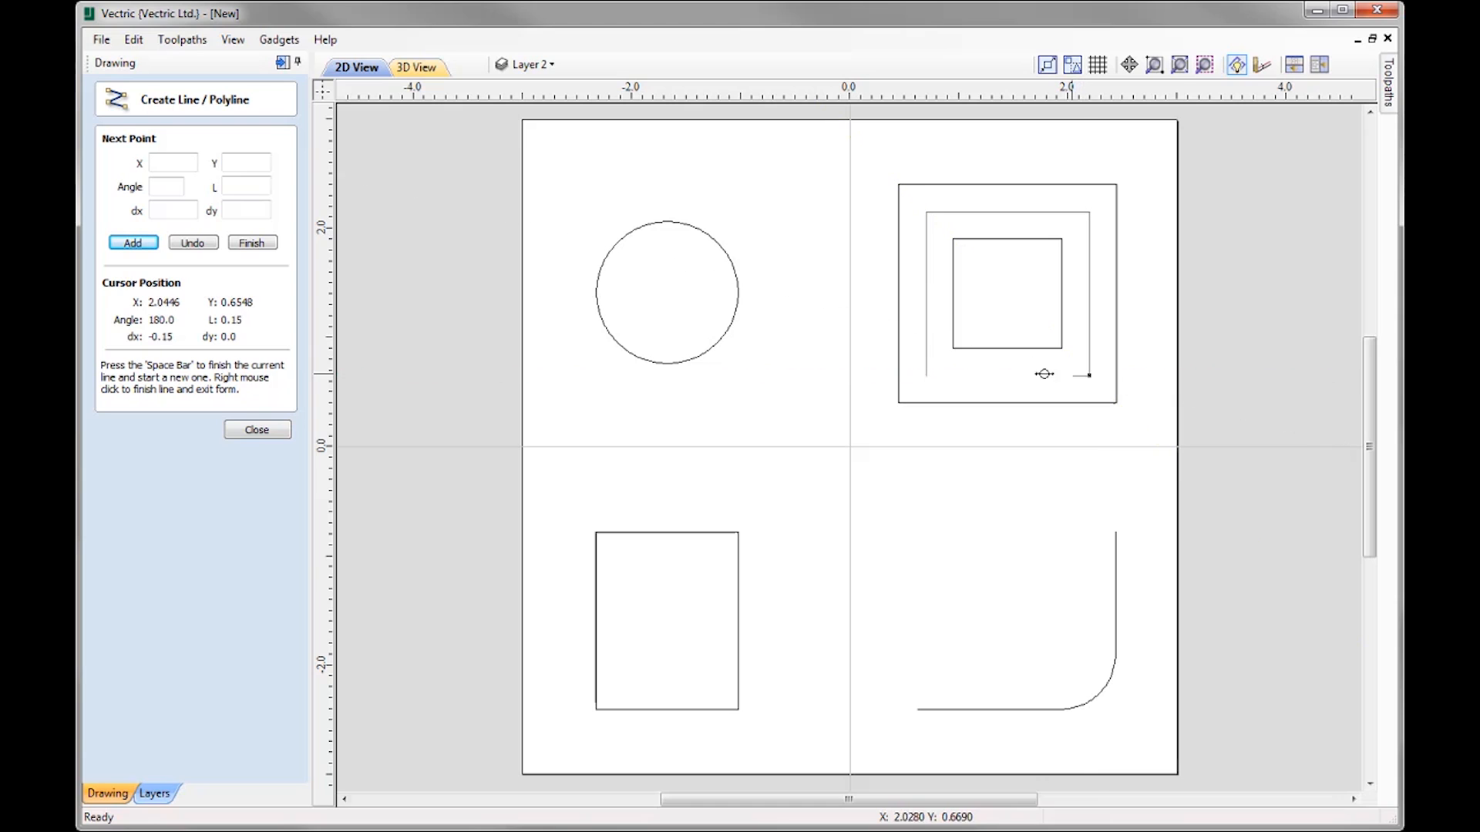
pyautogui.click(927, 374)
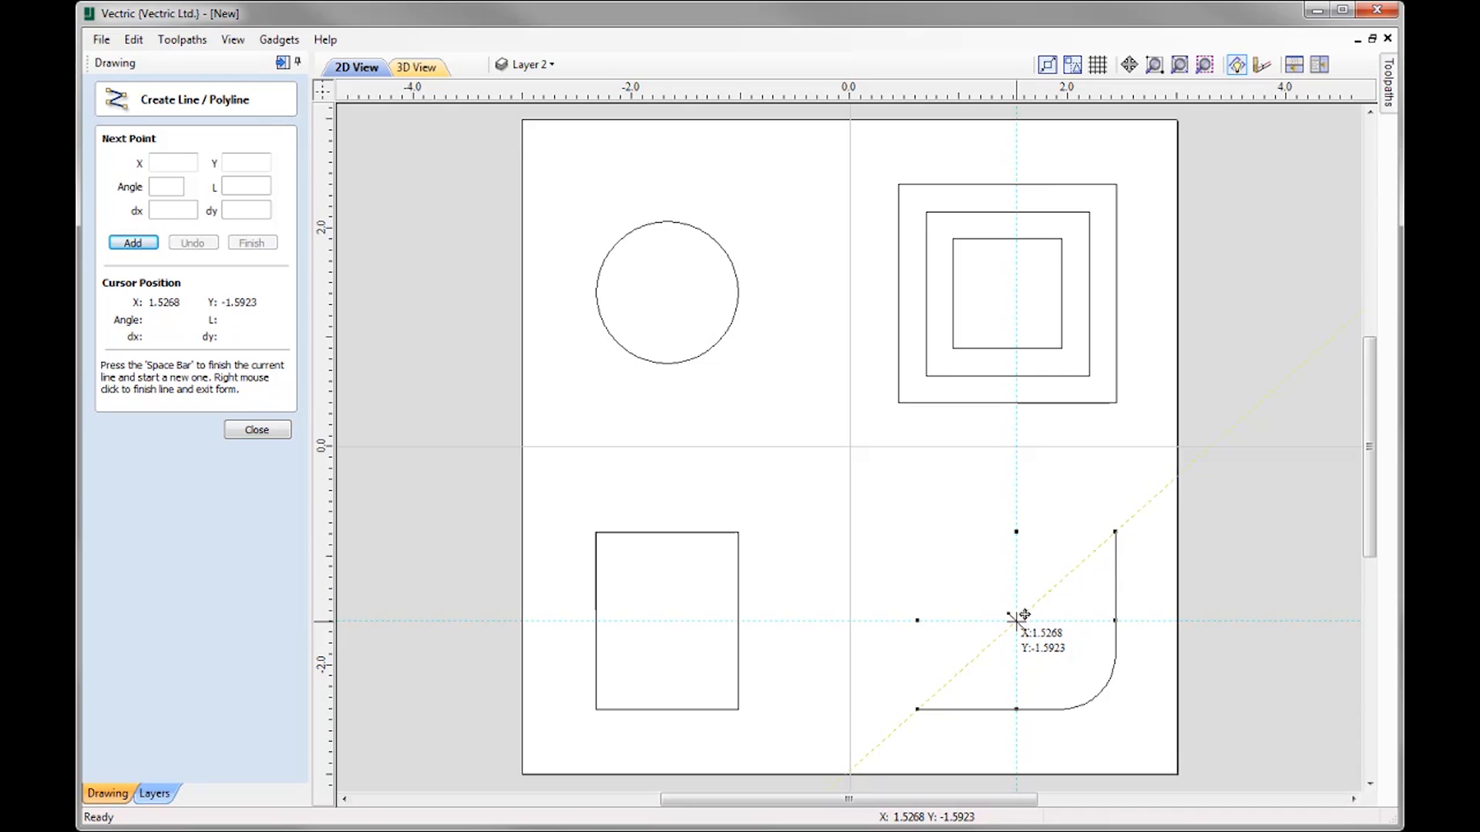
# Draw a single line 1.25 inches long at 42 degrees, lying on the diagonal between the rounded-corner polyline's two endpoints
pyautogui.click(967, 664)
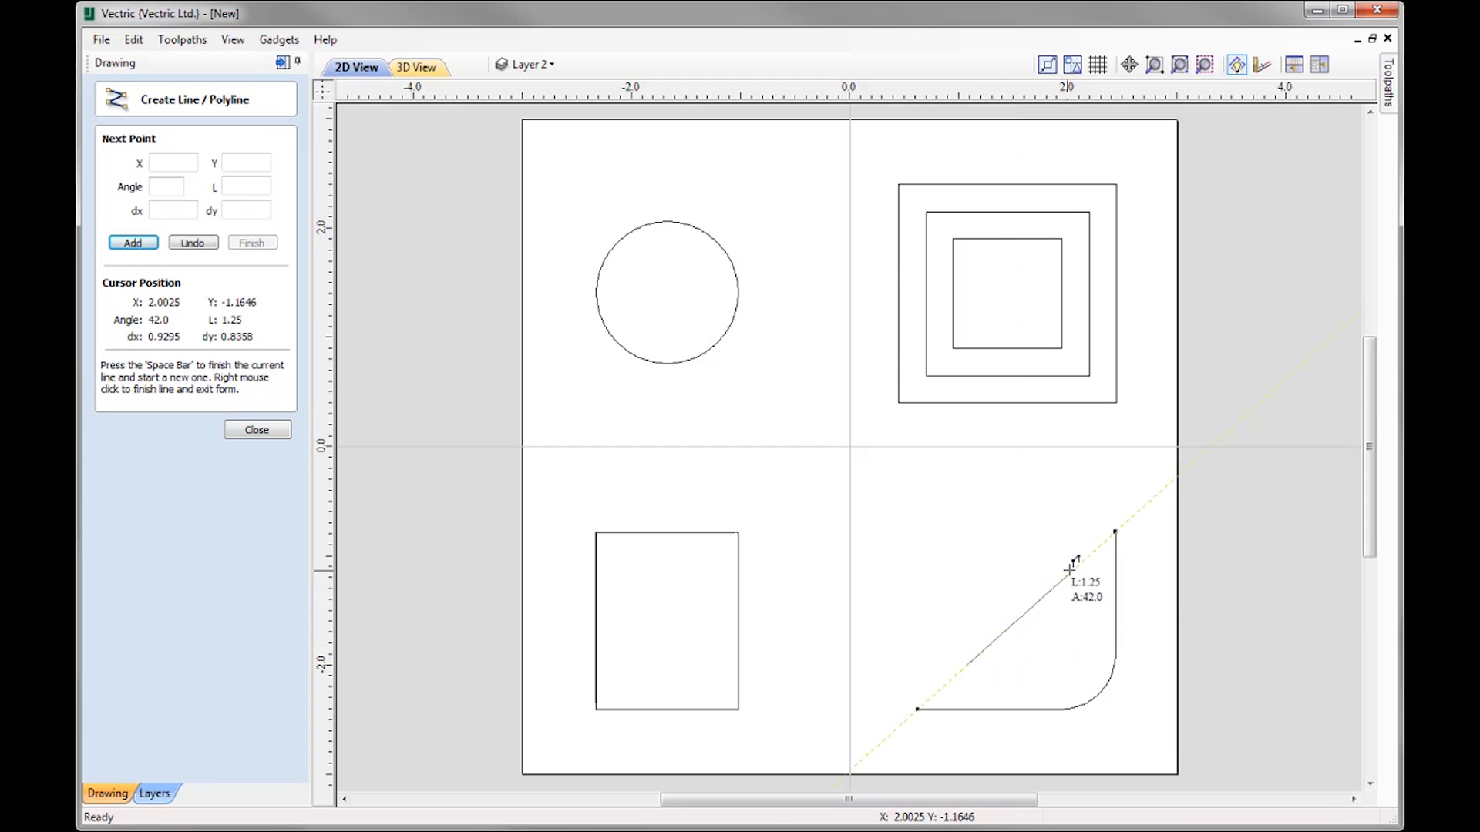
pyautogui.click(1071, 571)
pyautogui.rightClick(1123, 637)
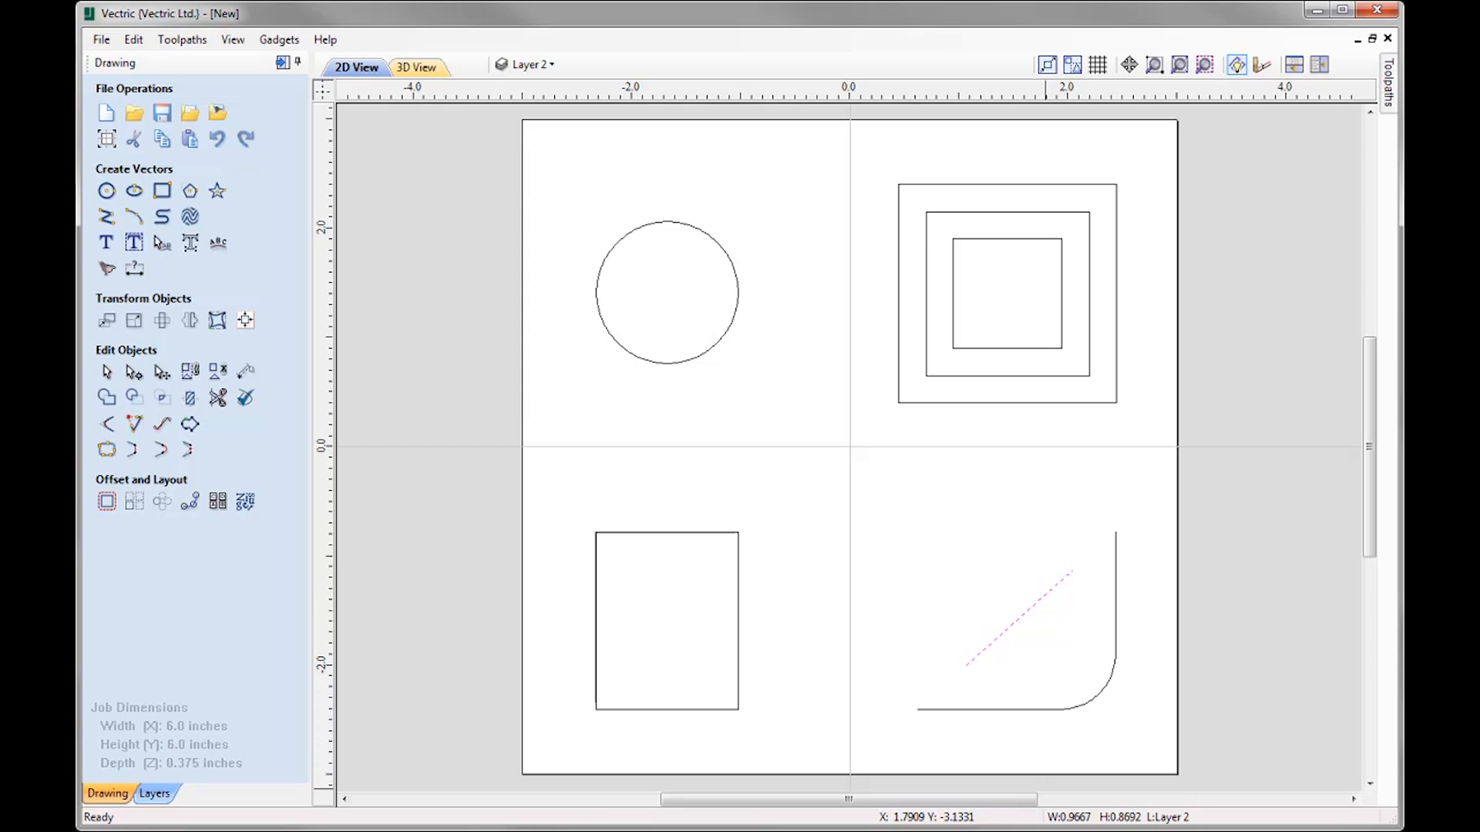
# Delete the rectangle below the circle, the diagonal line and the middle one of the three concentric squares
pyautogui.click(631, 710)
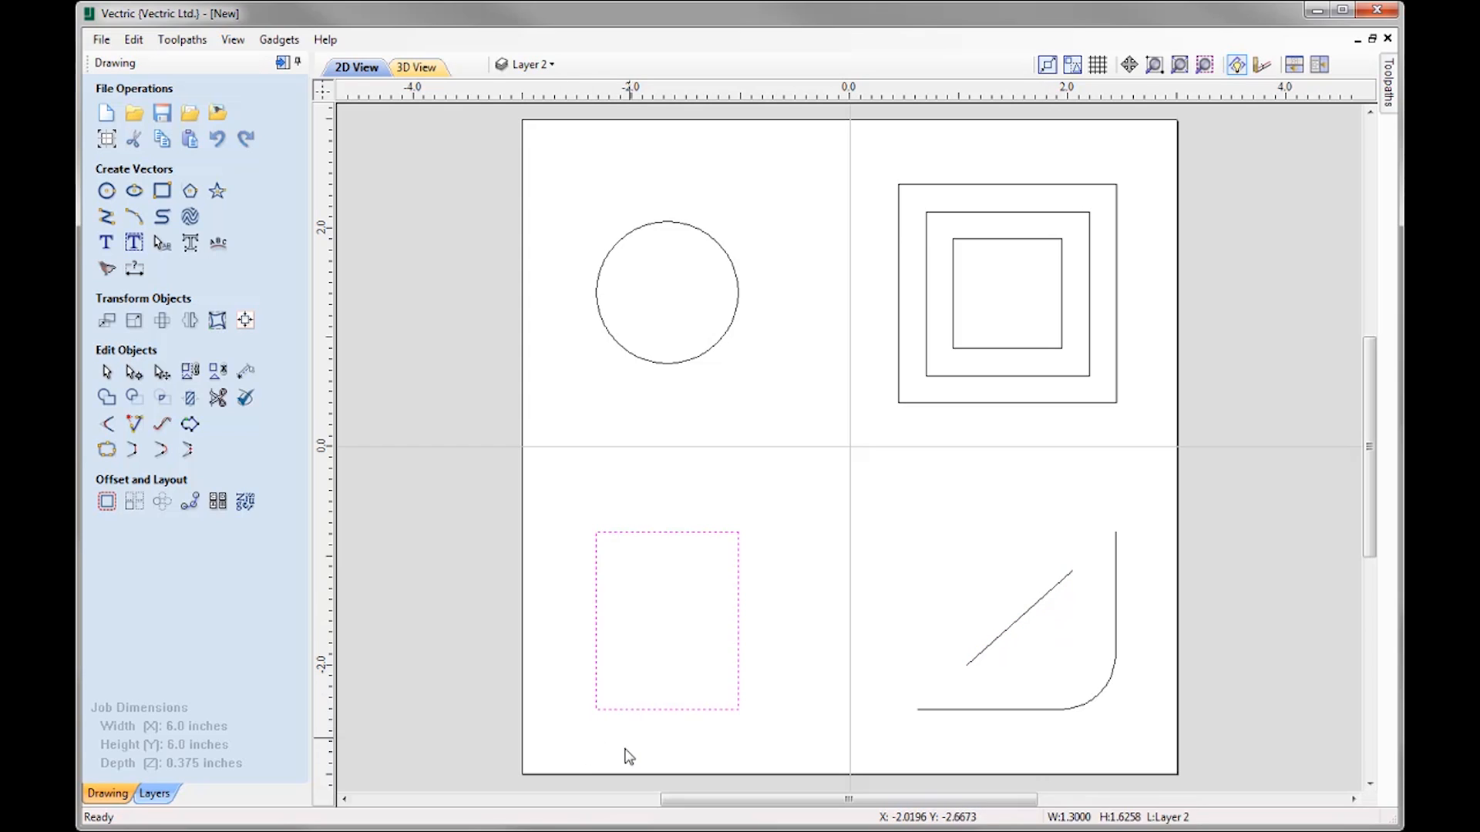
pyautogui.press('Delete')
pyautogui.click(1013, 622)
pyautogui.press('Delete')
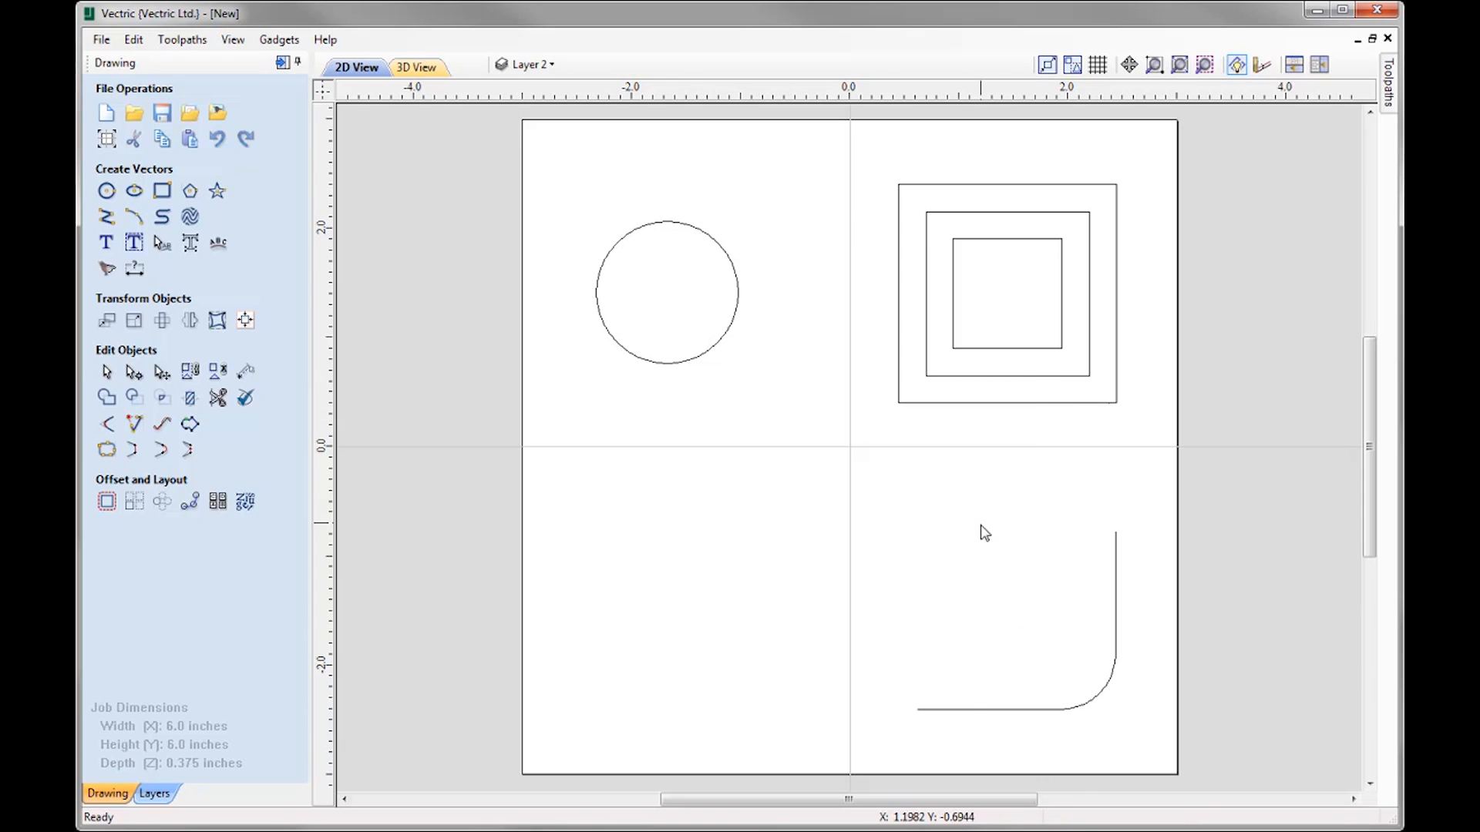
pyautogui.click(1023, 378)
pyautogui.press('Delete')
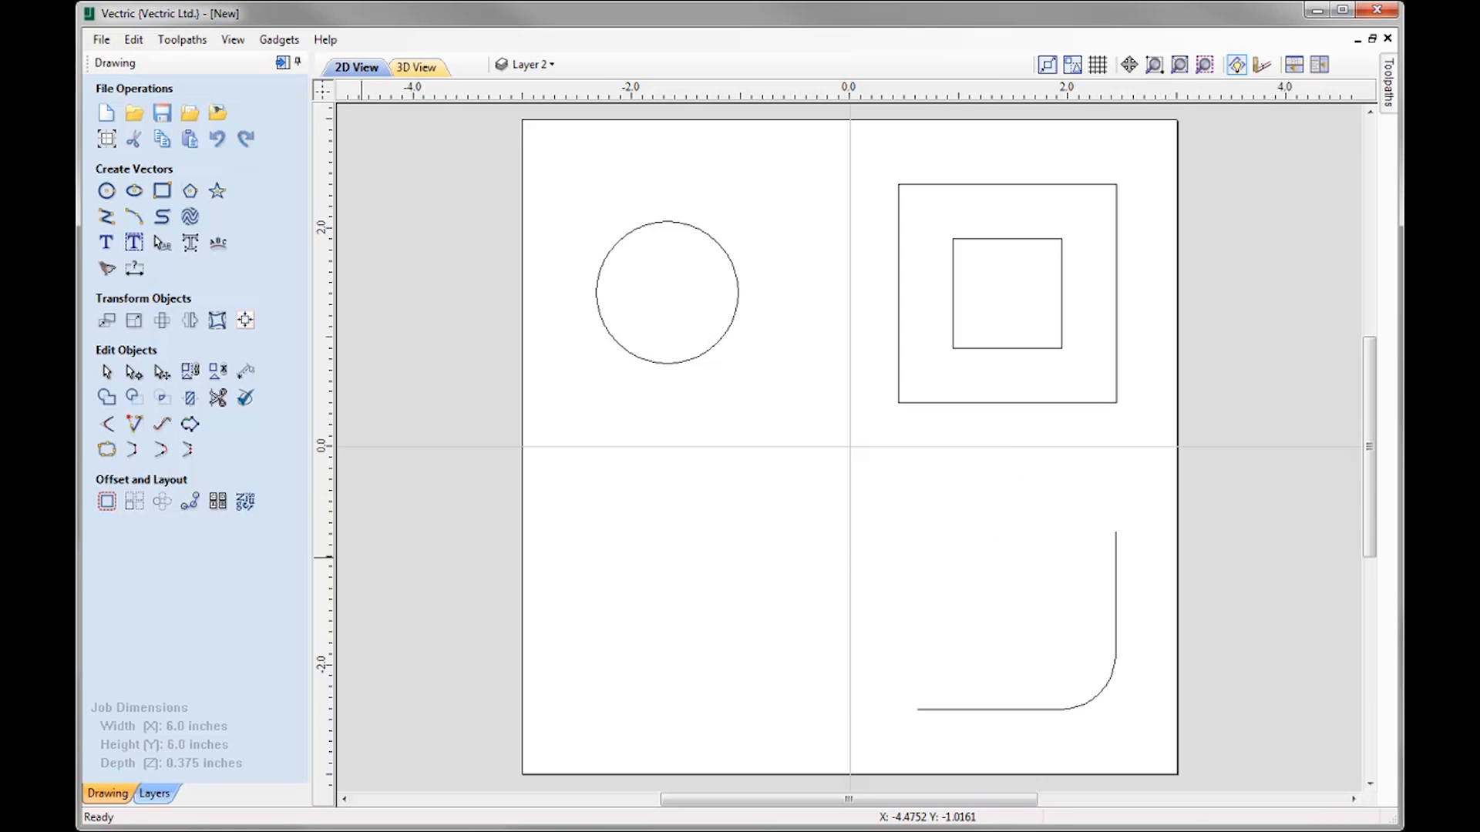
# Move the inner 1 inch square below the circle, centered under it and with its base level with the rounded-corner polyline's base
pyautogui.click(1021, 349)
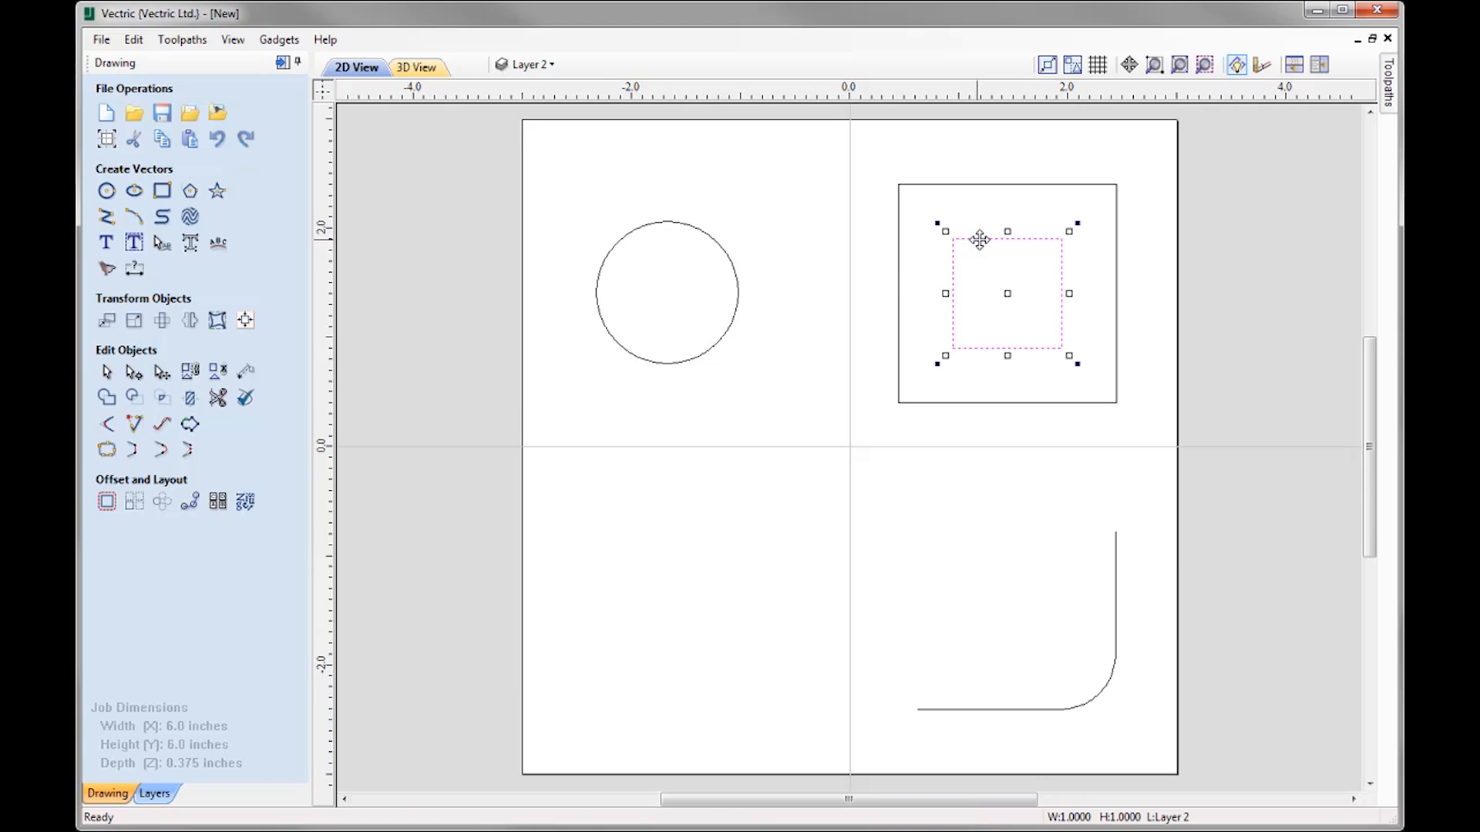
pyautogui.moveTo(977, 240); pyautogui.dragTo(770, 597)
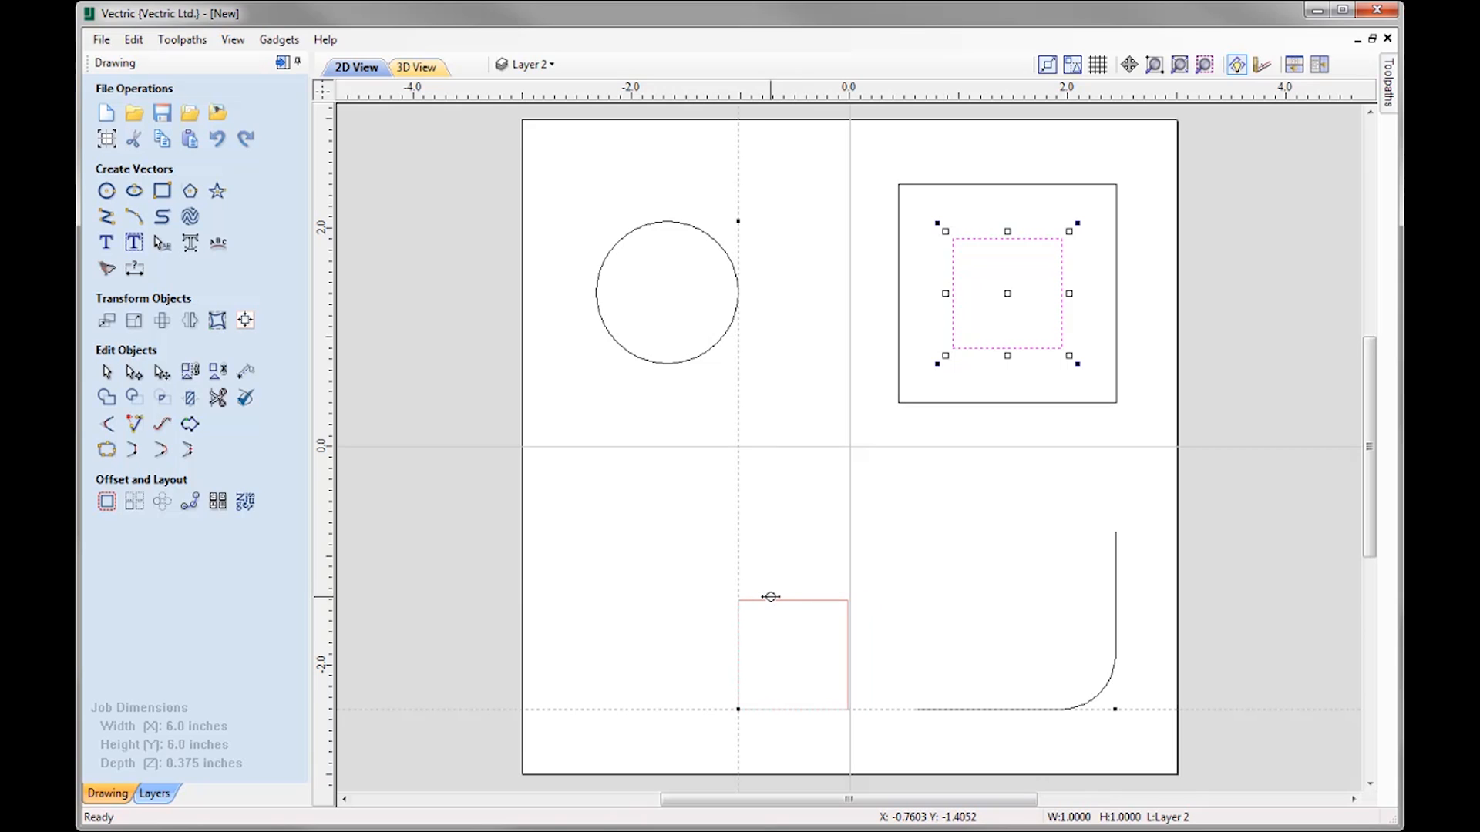
pyautogui.moveTo(771, 598); pyautogui.dragTo(771, 597)
pyautogui.moveTo(771, 597); pyautogui.dragTo(771, 597)
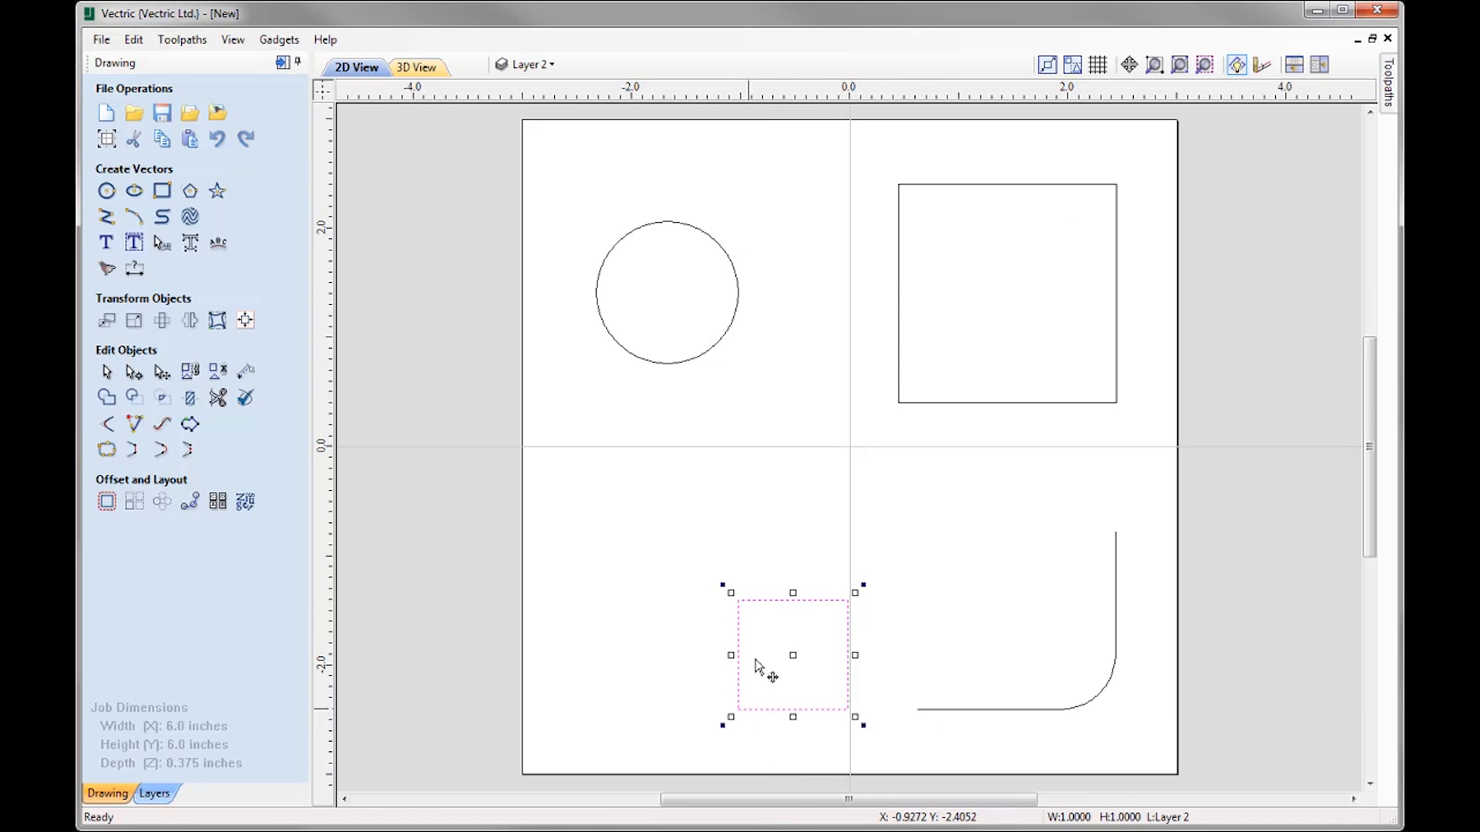
pyautogui.moveTo(799, 653); pyautogui.dragTo(825, 239)
pyautogui.moveTo(694, 239); pyautogui.dragTo(666, 656)
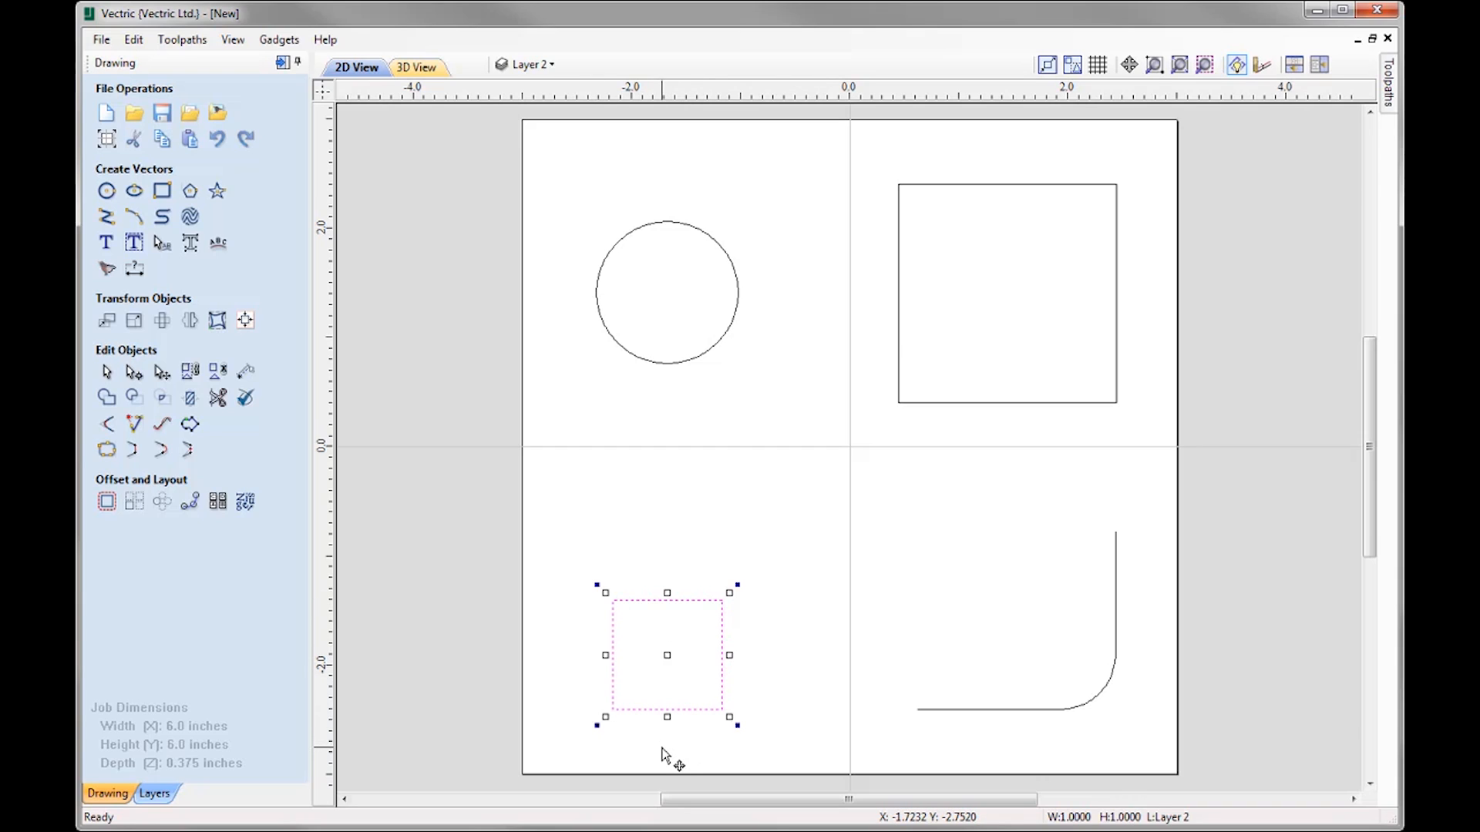
# Node-edit the 1 inch square, opening its upper-right corner and moving the top span's end to a peak centered above the square
pyautogui.press('n')
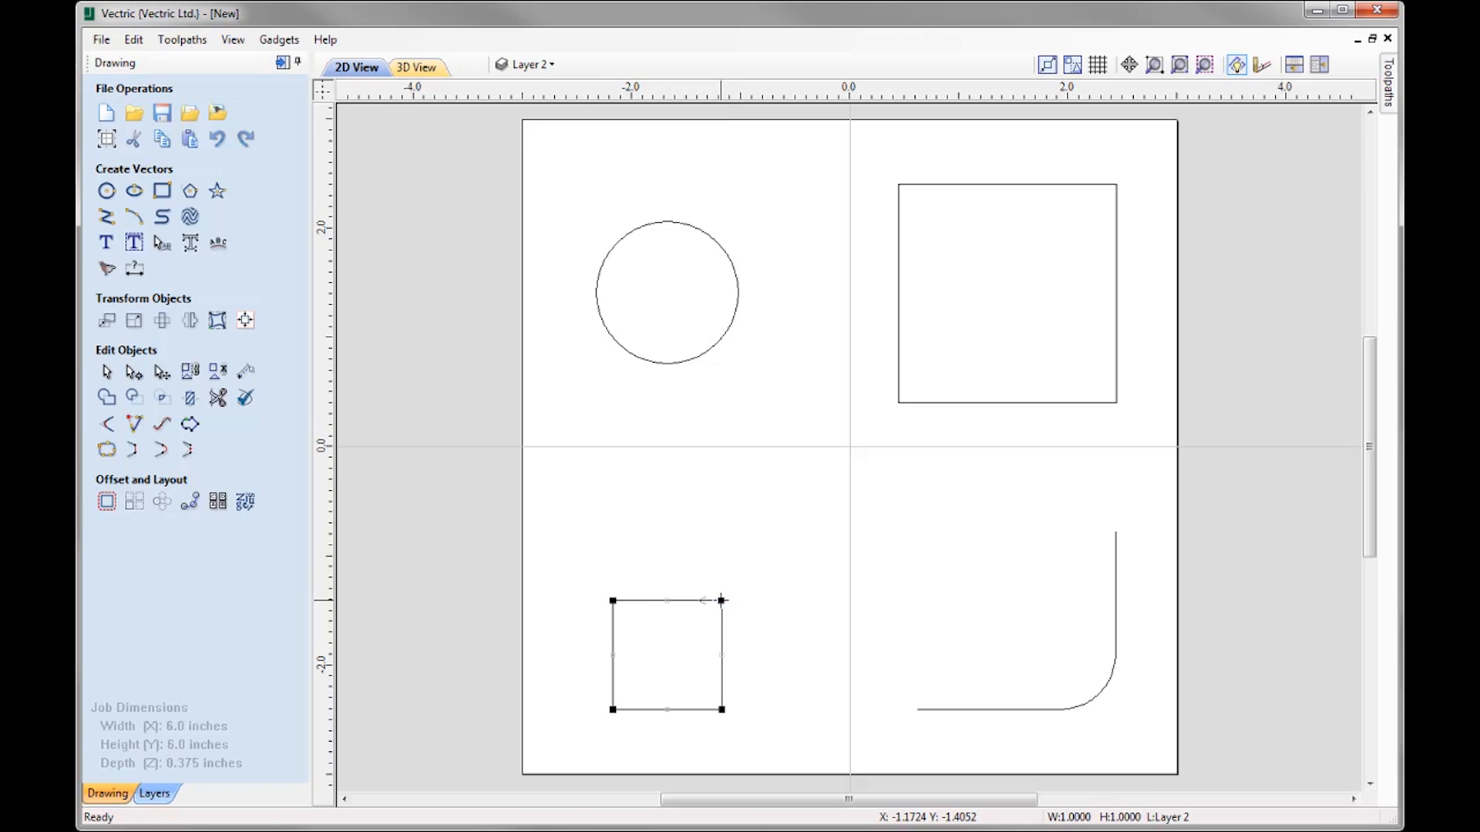
pyautogui.moveTo(721, 601); pyautogui.dragTo(667, 542)
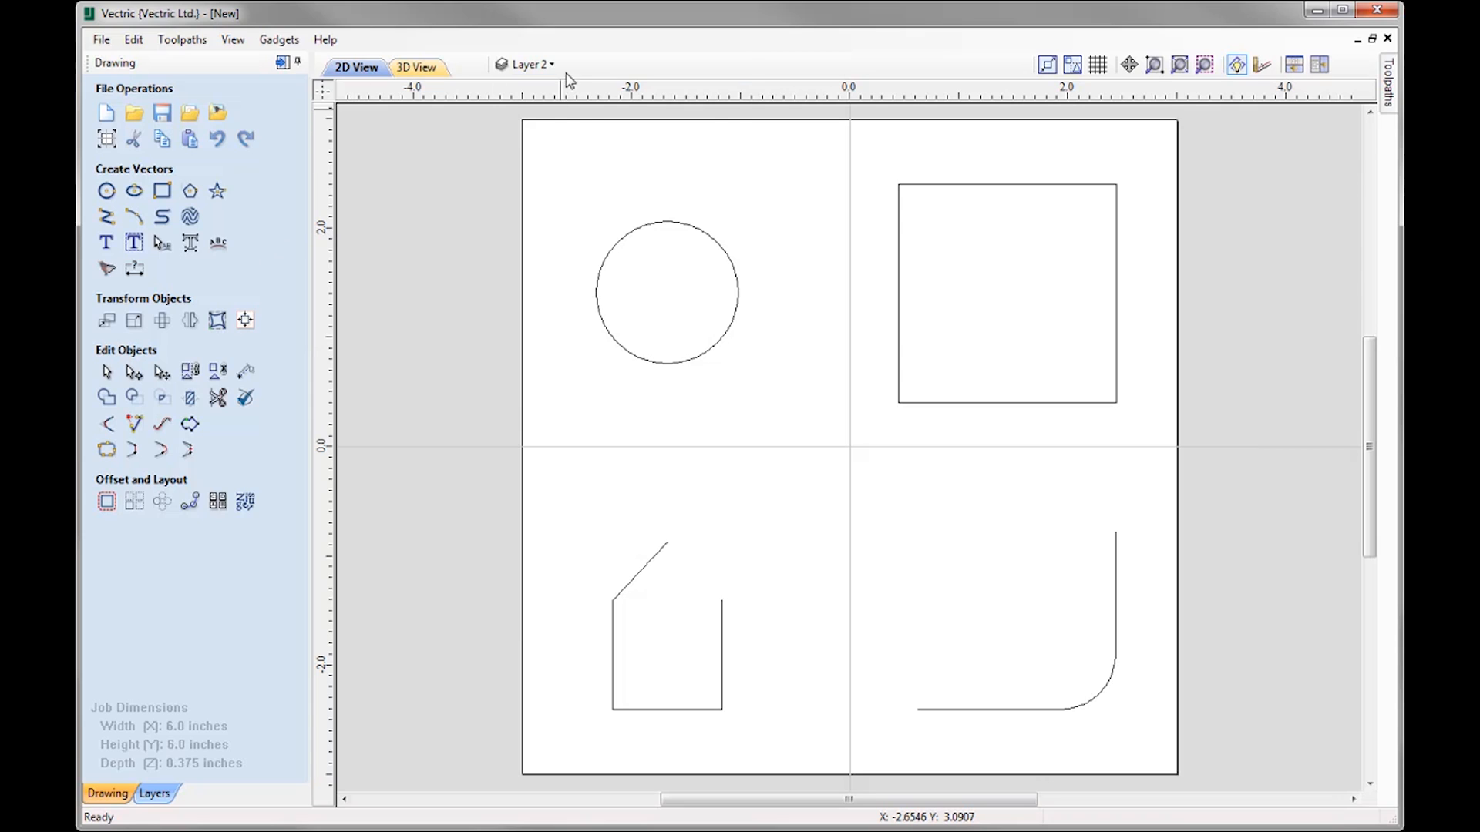
# Make Layer 1 the active layer and hide Layer 2
pyautogui.click(533, 65)
pyautogui.click(527, 114)
pyautogui.click(585, 95)
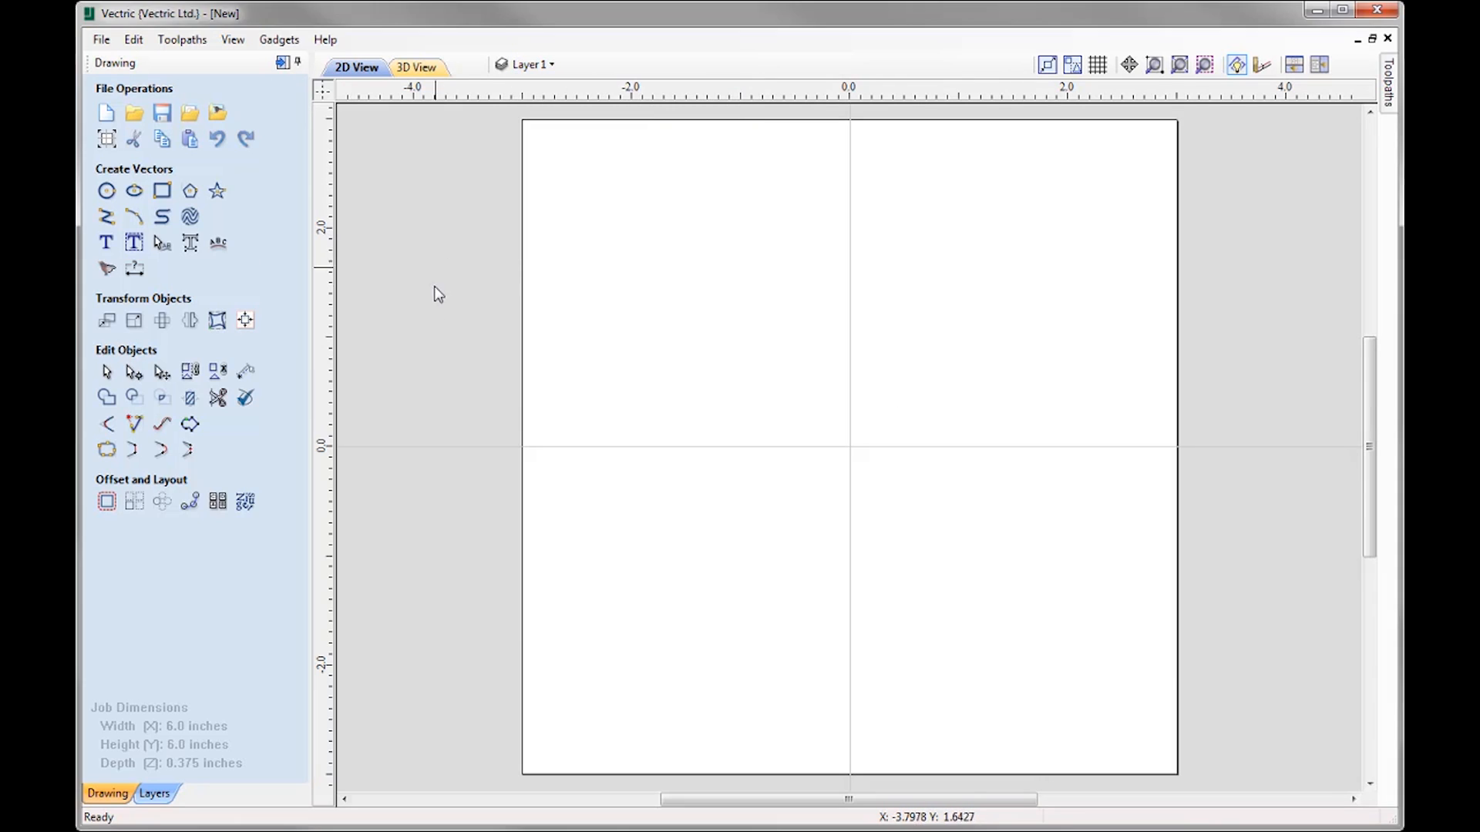
# Draw a circle with a diameter of 2 inches in the material's upper-left quadrant, centered at about X -1.64, Y 1.30
pyautogui.click(107, 194)
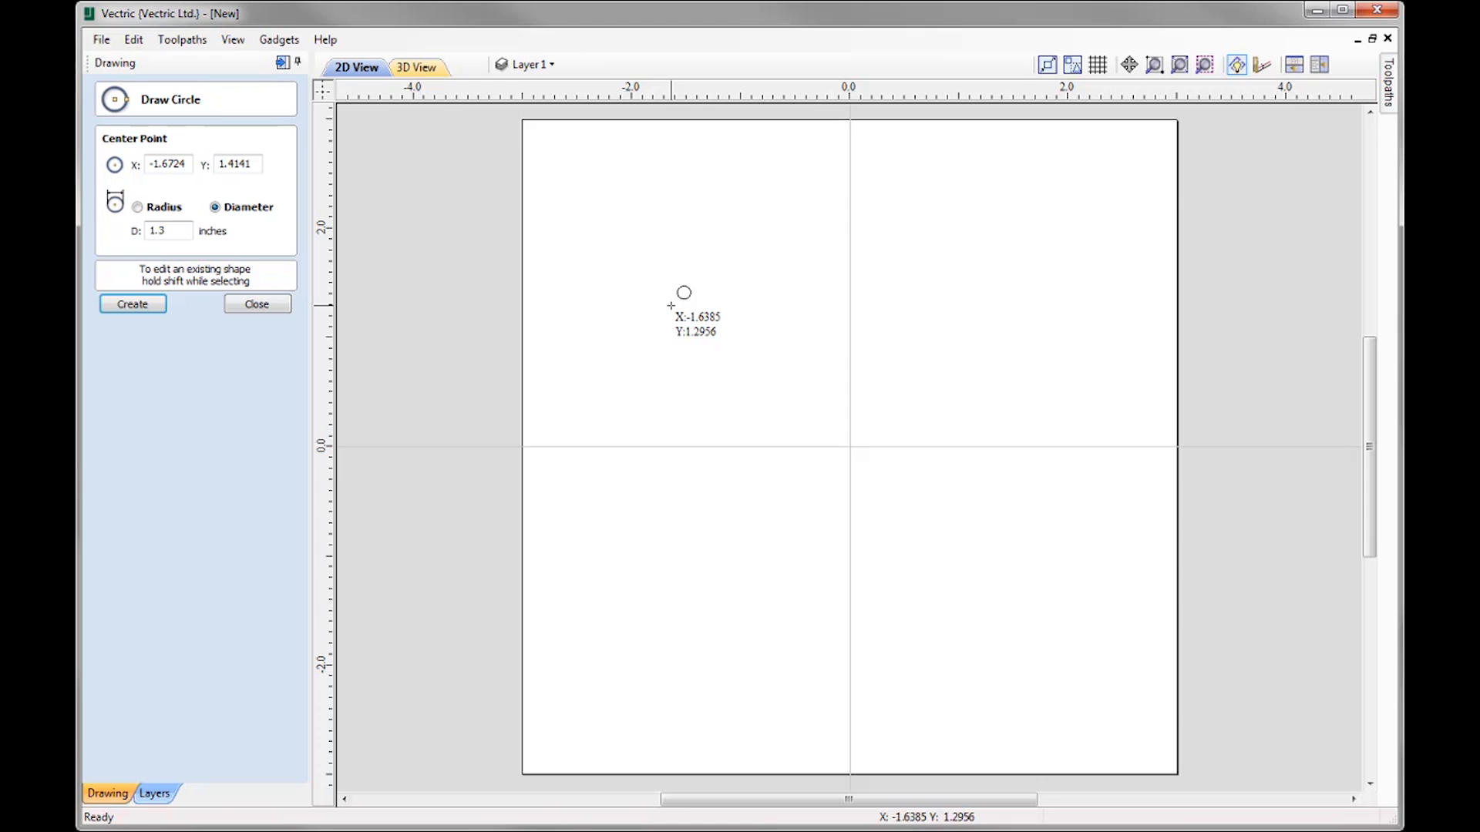
pyautogui.moveTo(671, 306); pyautogui.dragTo(697, 353)
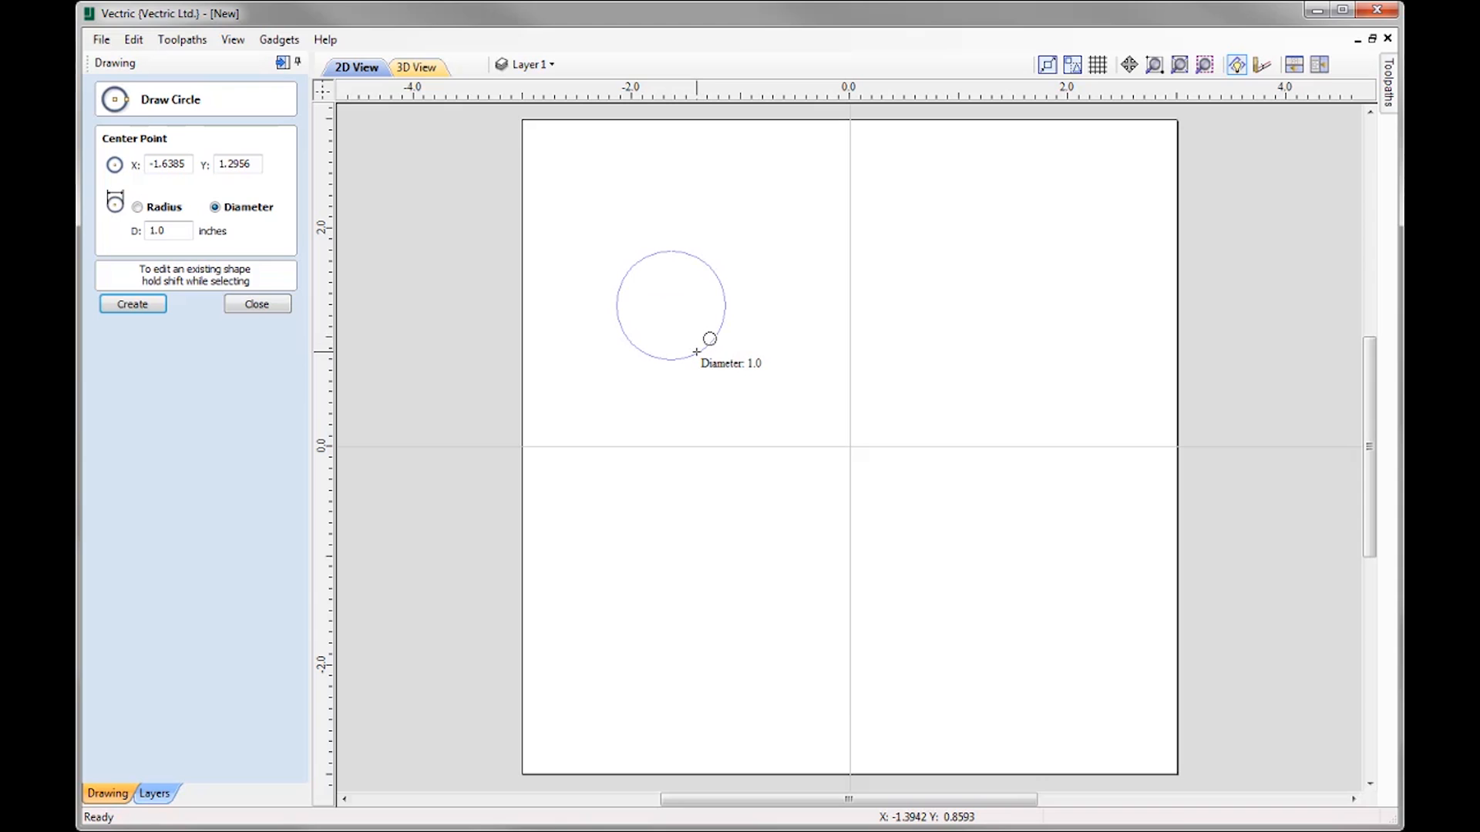
pyautogui.moveTo(697, 352); pyautogui.dragTo(695, 326)
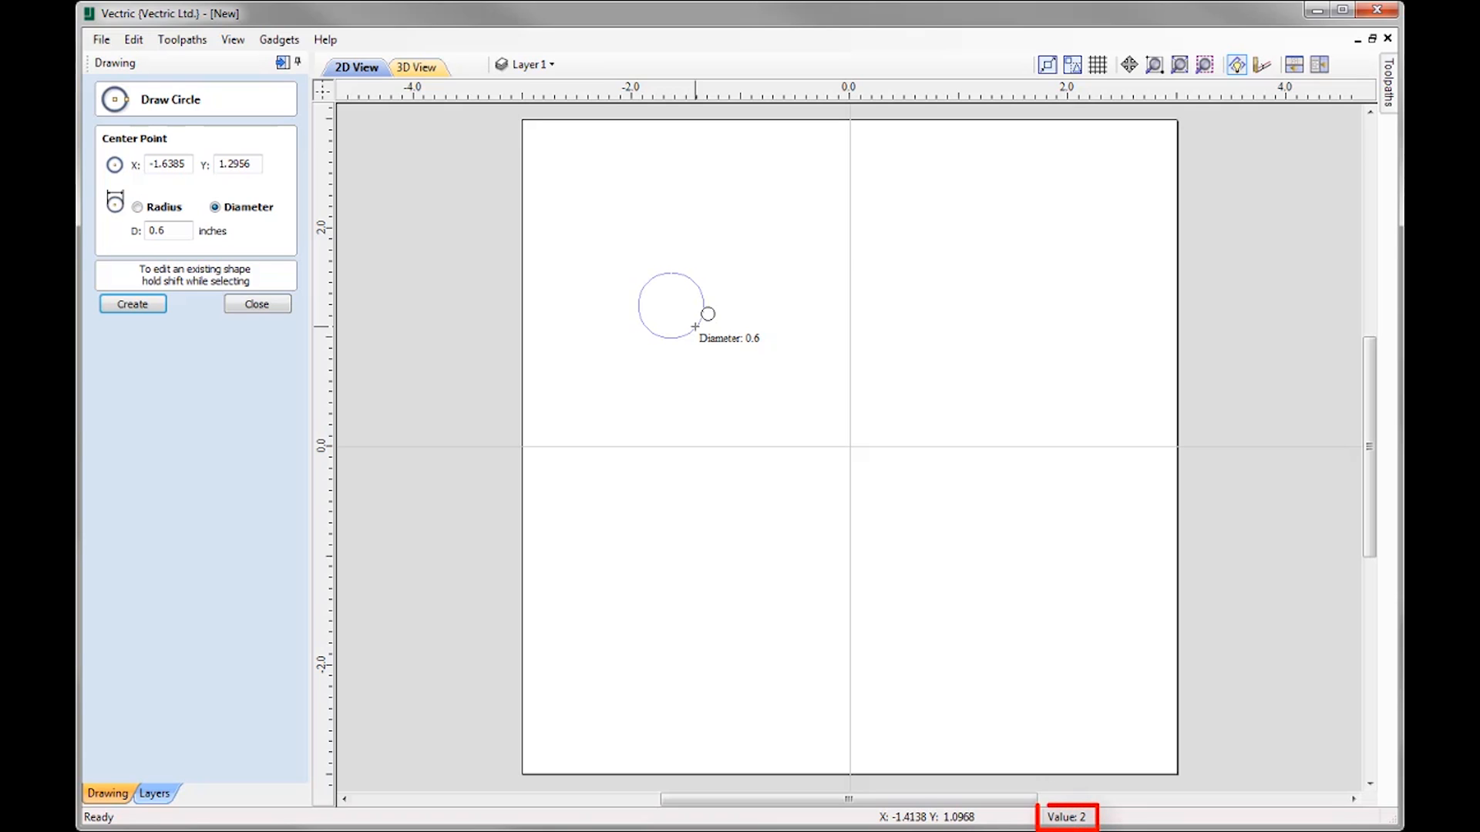
pyautogui.press('Return')
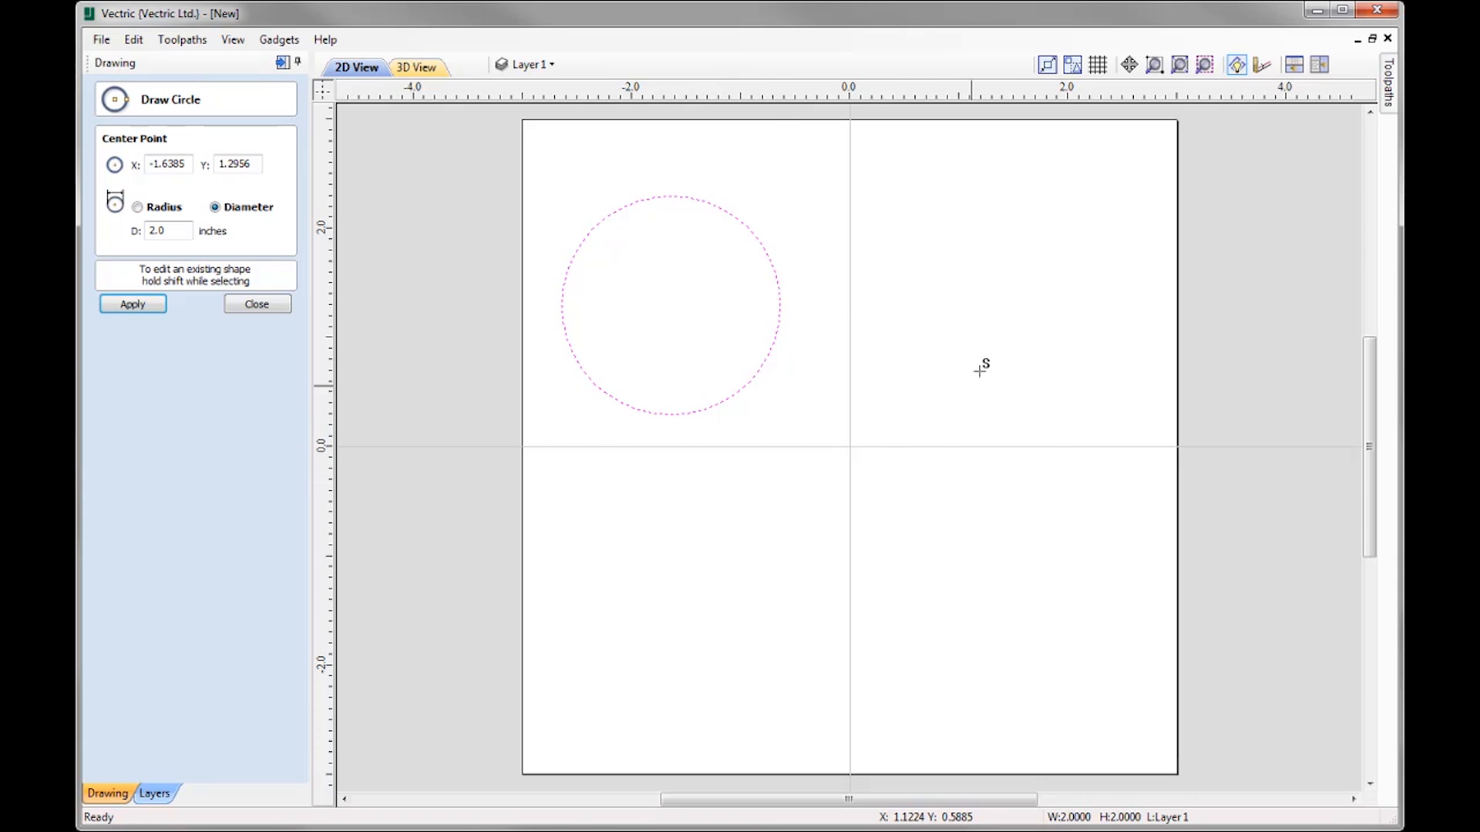
# Draw a second 2 inch diameter circle in the upper-right quadrant, centered at about X 1.56 and level with the first circle
pyautogui.click(1018, 303)
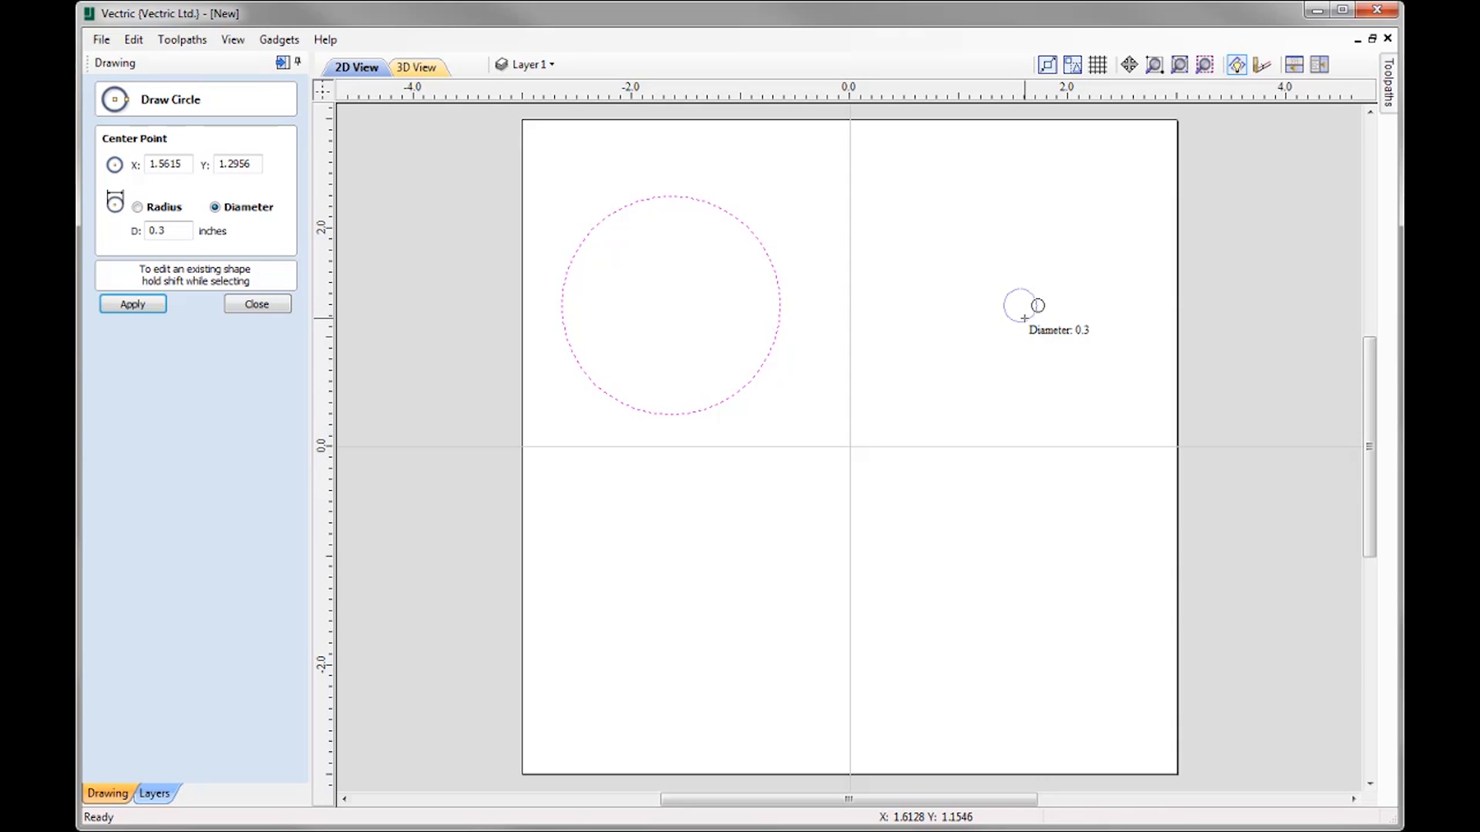
pyautogui.write('2')
pyautogui.press('Return')
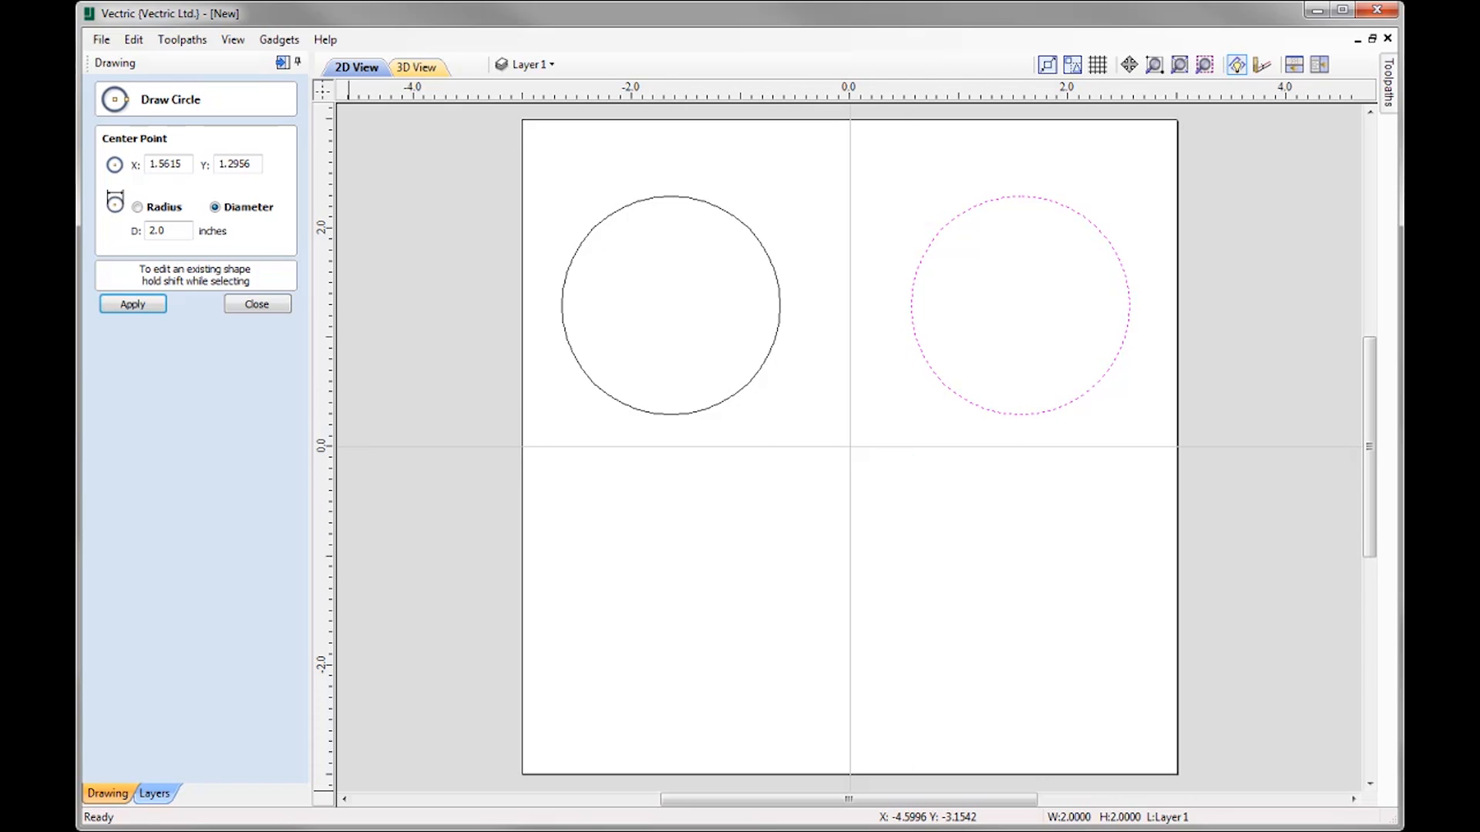
pyautogui.click(267, 302)
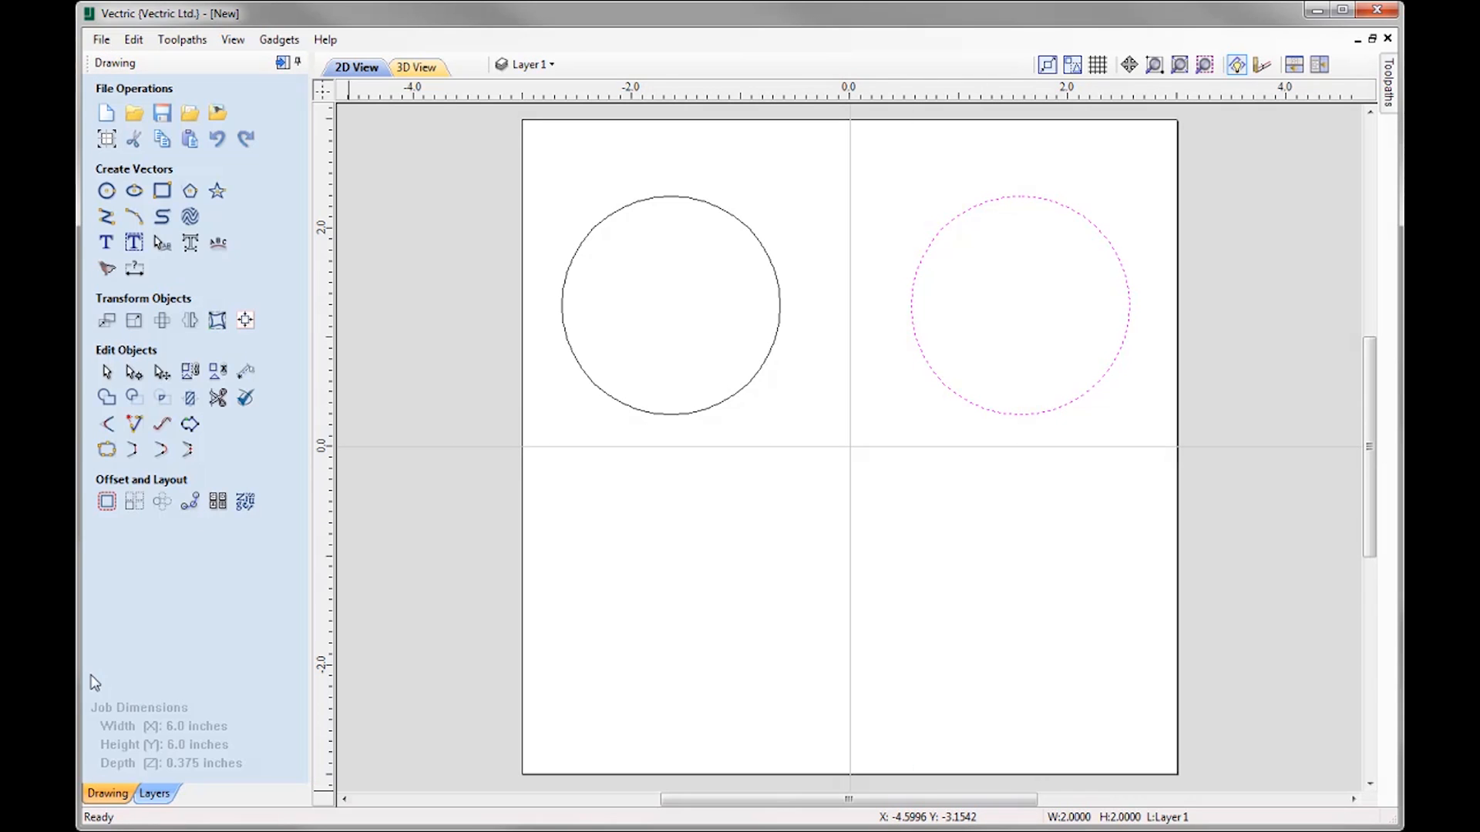
# Draw a square-cornered rectangle 1 inch wide and 1 inch high in the material's lower-left quadrant
pyautogui.click(160, 202)
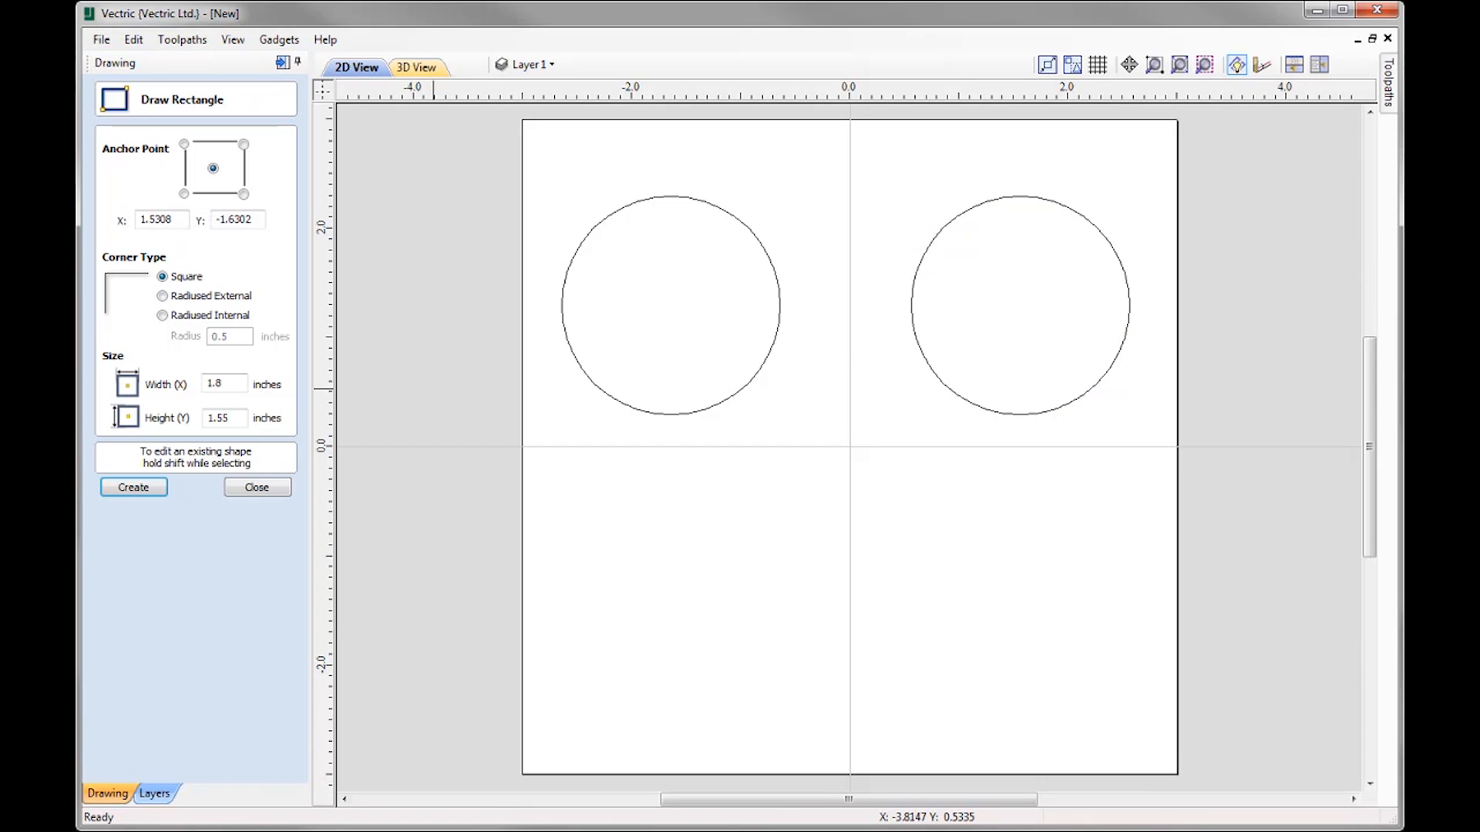
pyautogui.moveTo(627, 552); pyautogui.dragTo(649, 565)
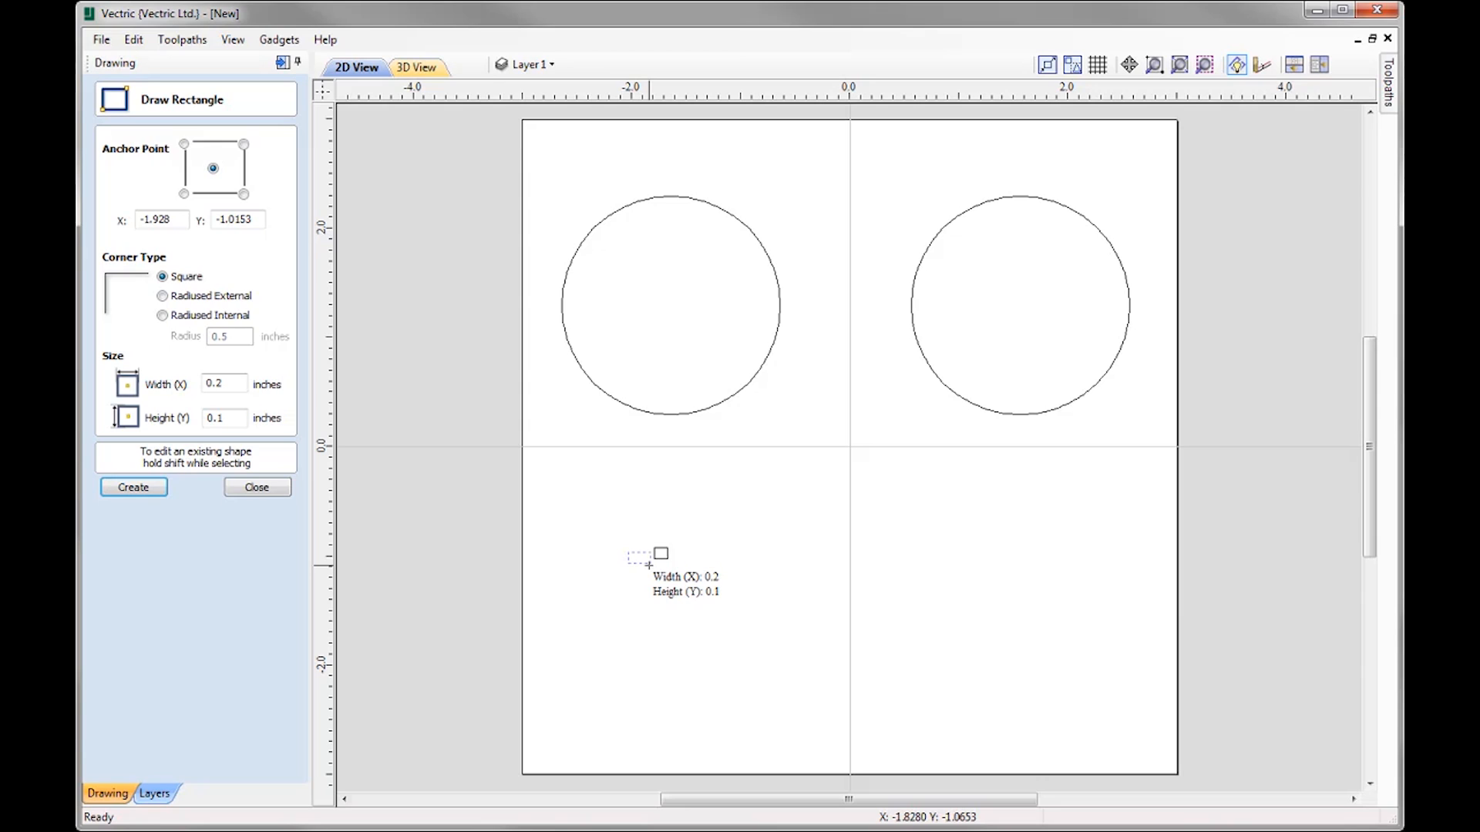
pyautogui.write('1')
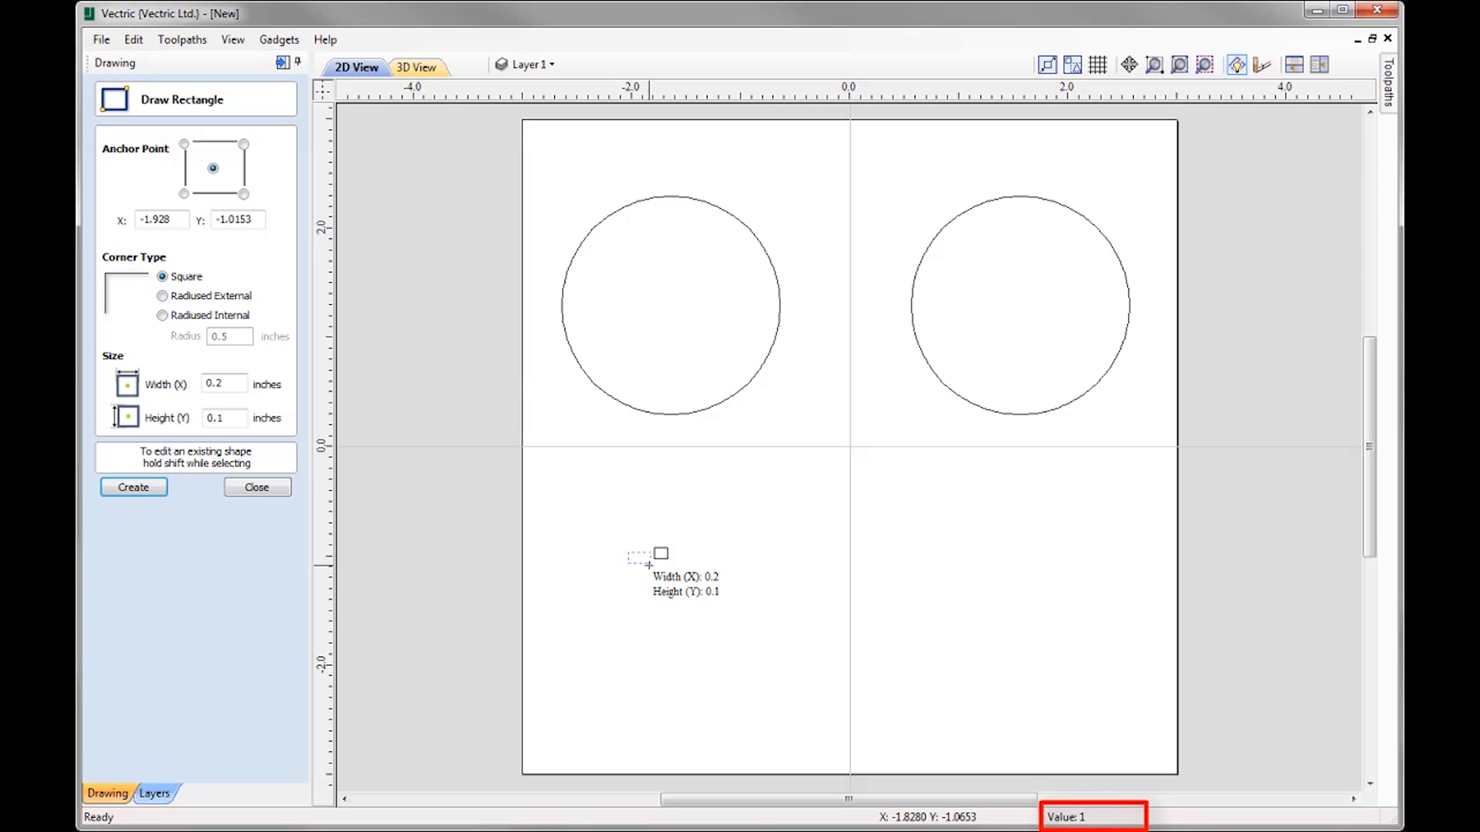
pyautogui.write('w1')
pyautogui.press('Return')
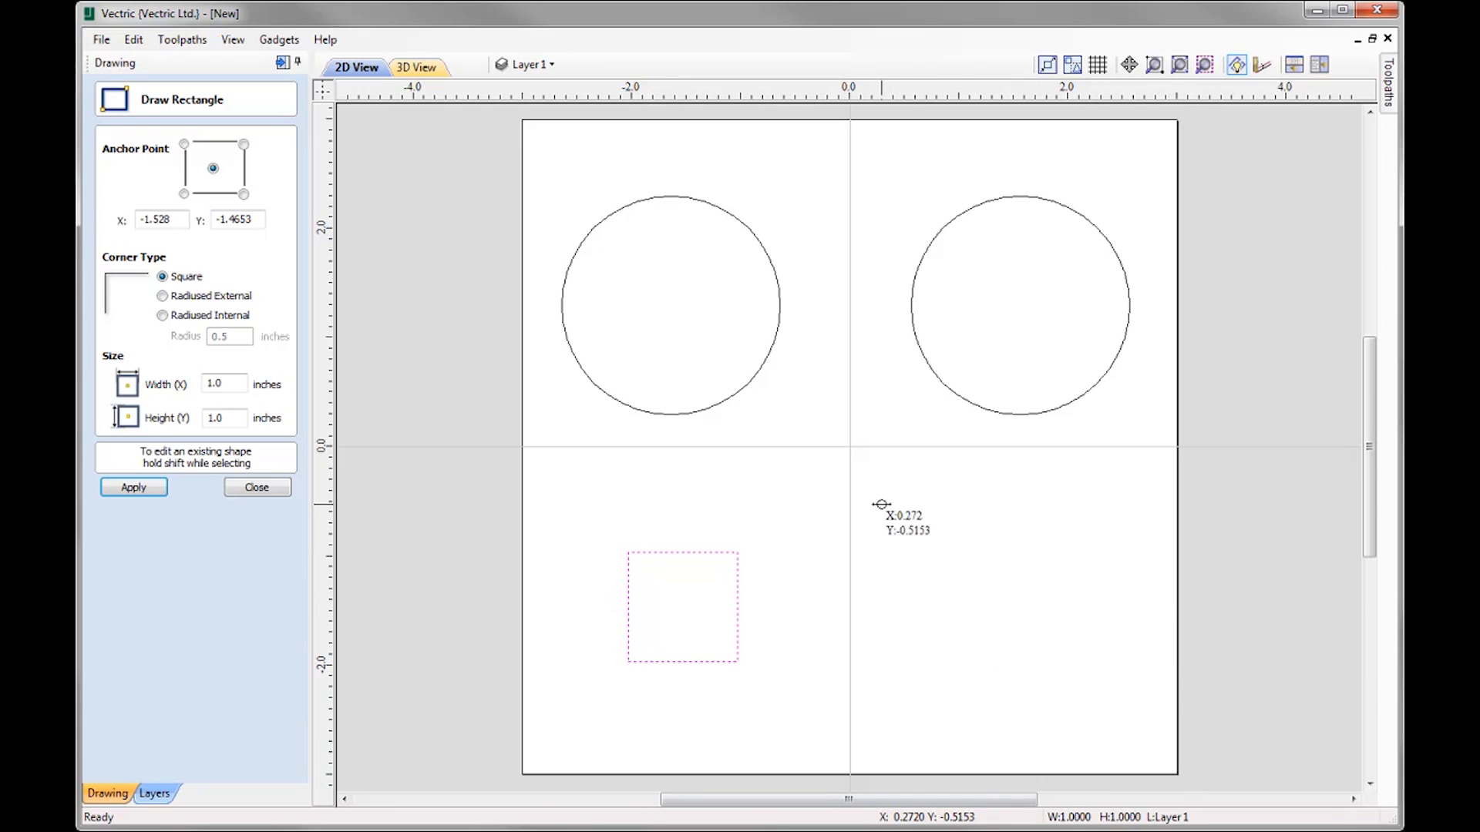
# Draw a square-cornered rectangle 3 inches wide and 2 inches high starting in the material's lower-right quadrant
pyautogui.moveTo(896, 505); pyautogui.dragTo(913, 528)
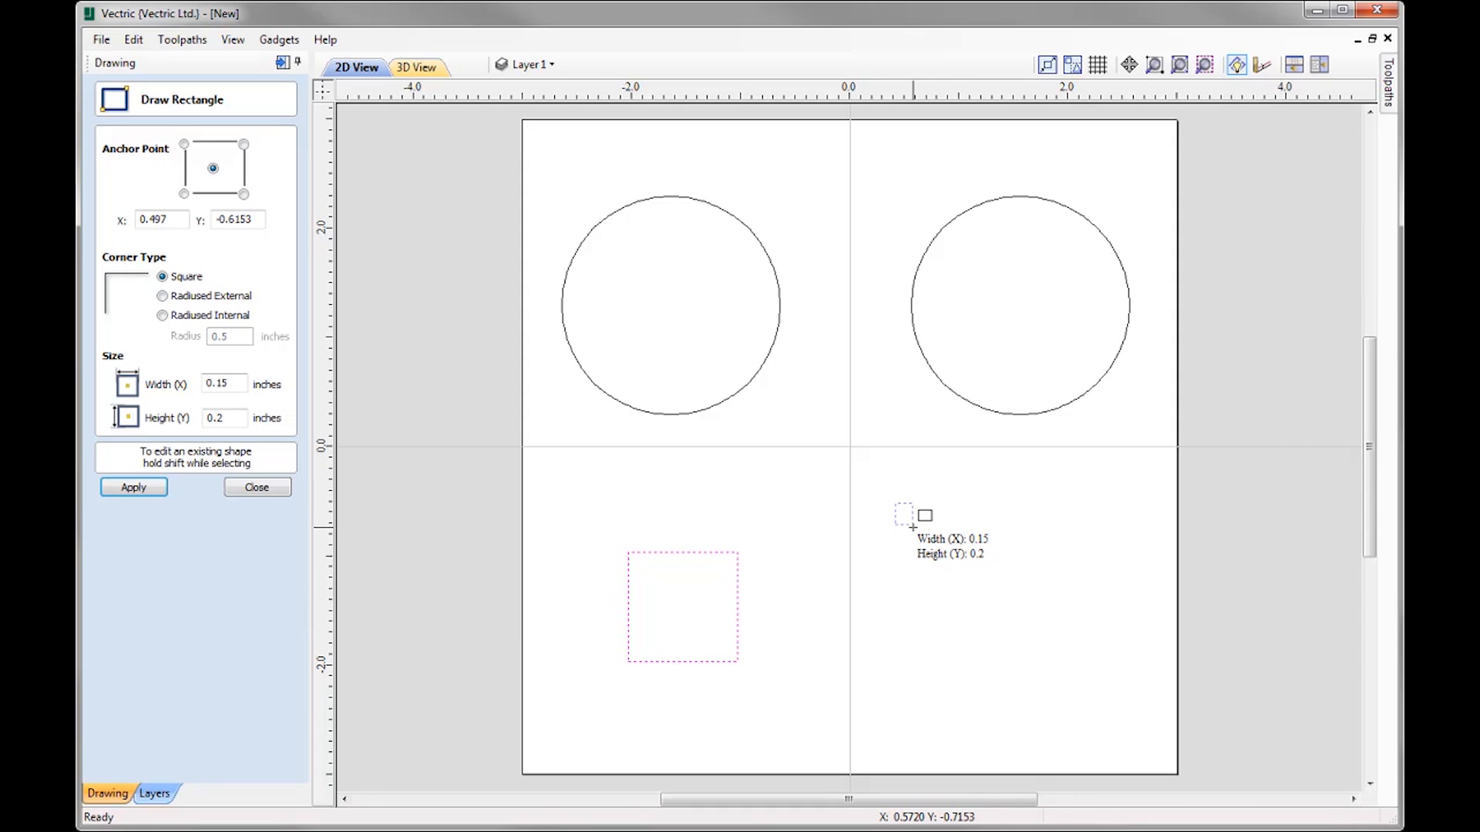
pyautogui.write('3')
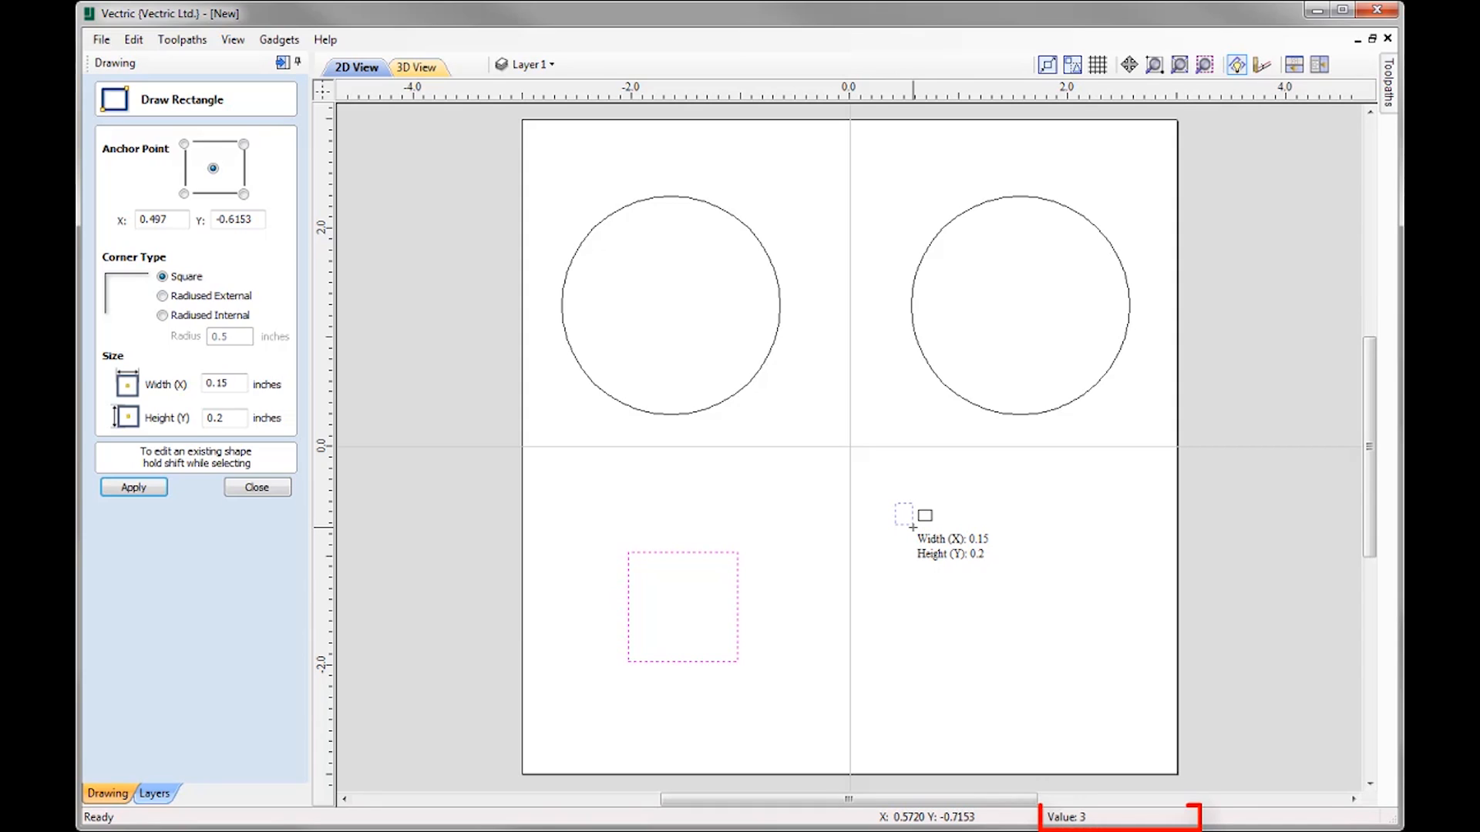
pyautogui.write('w')
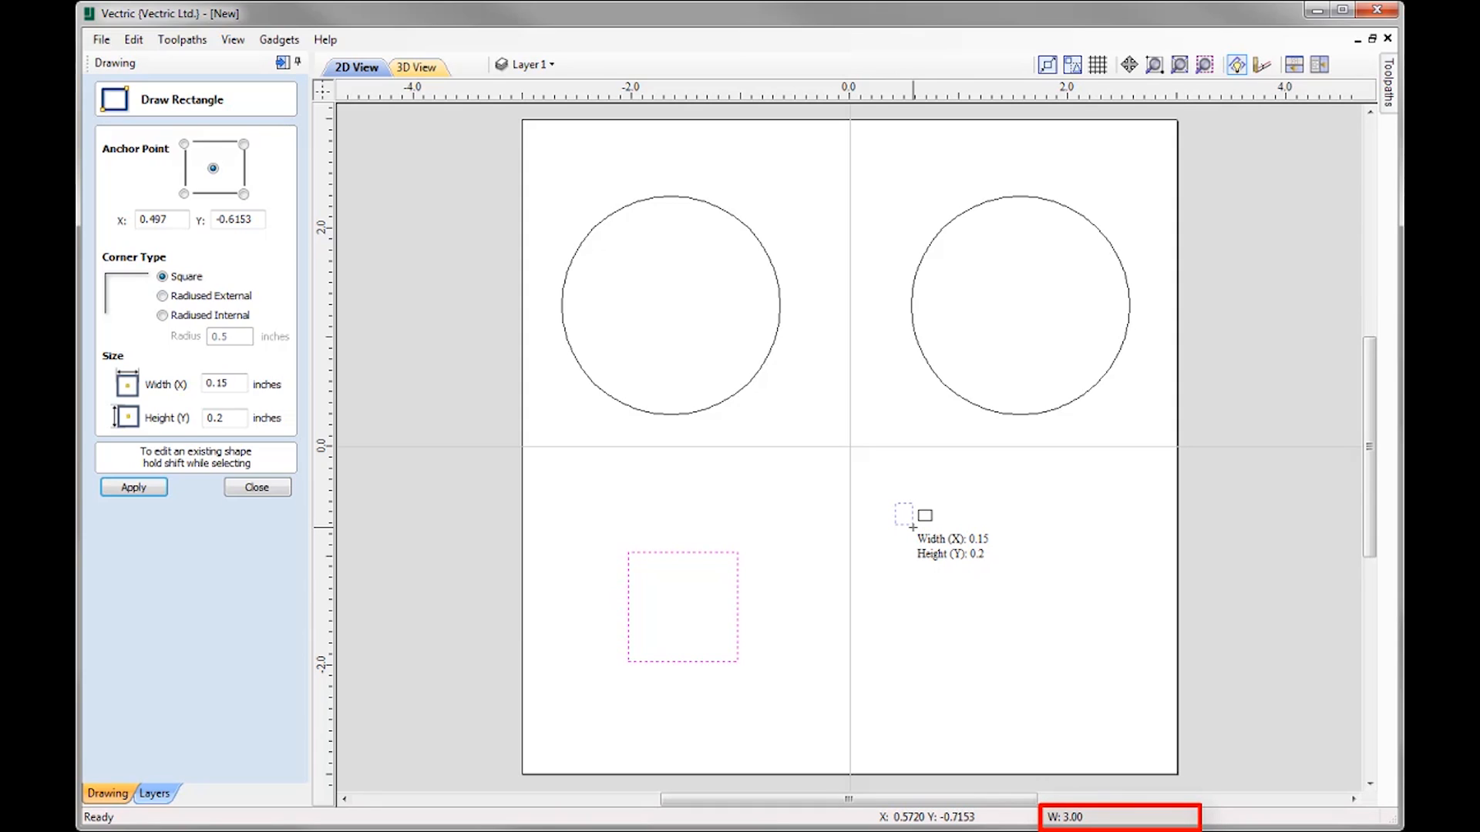
pyautogui.write('2')
pyautogui.press('Return')
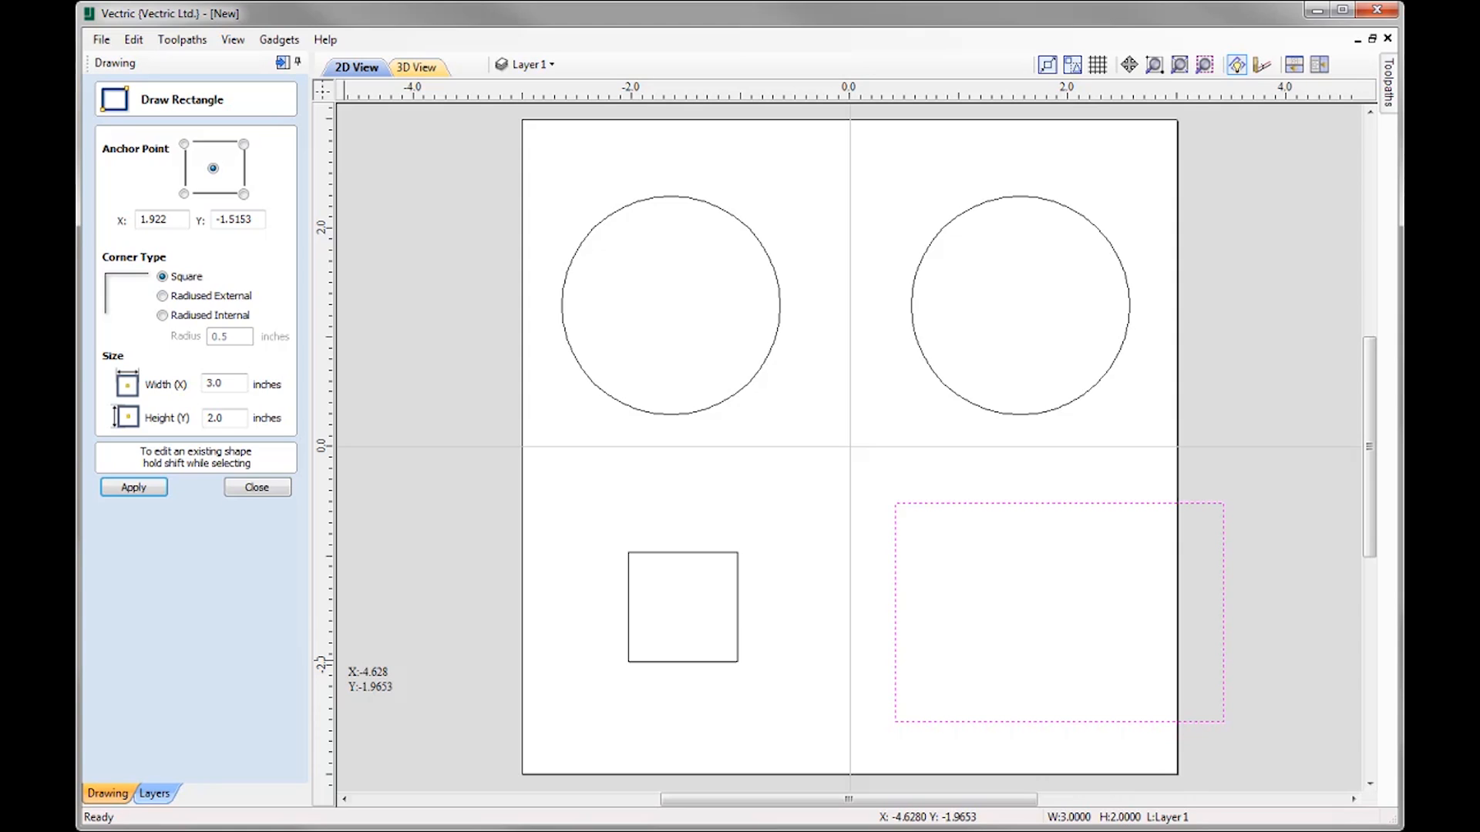
pyautogui.click(257, 487)
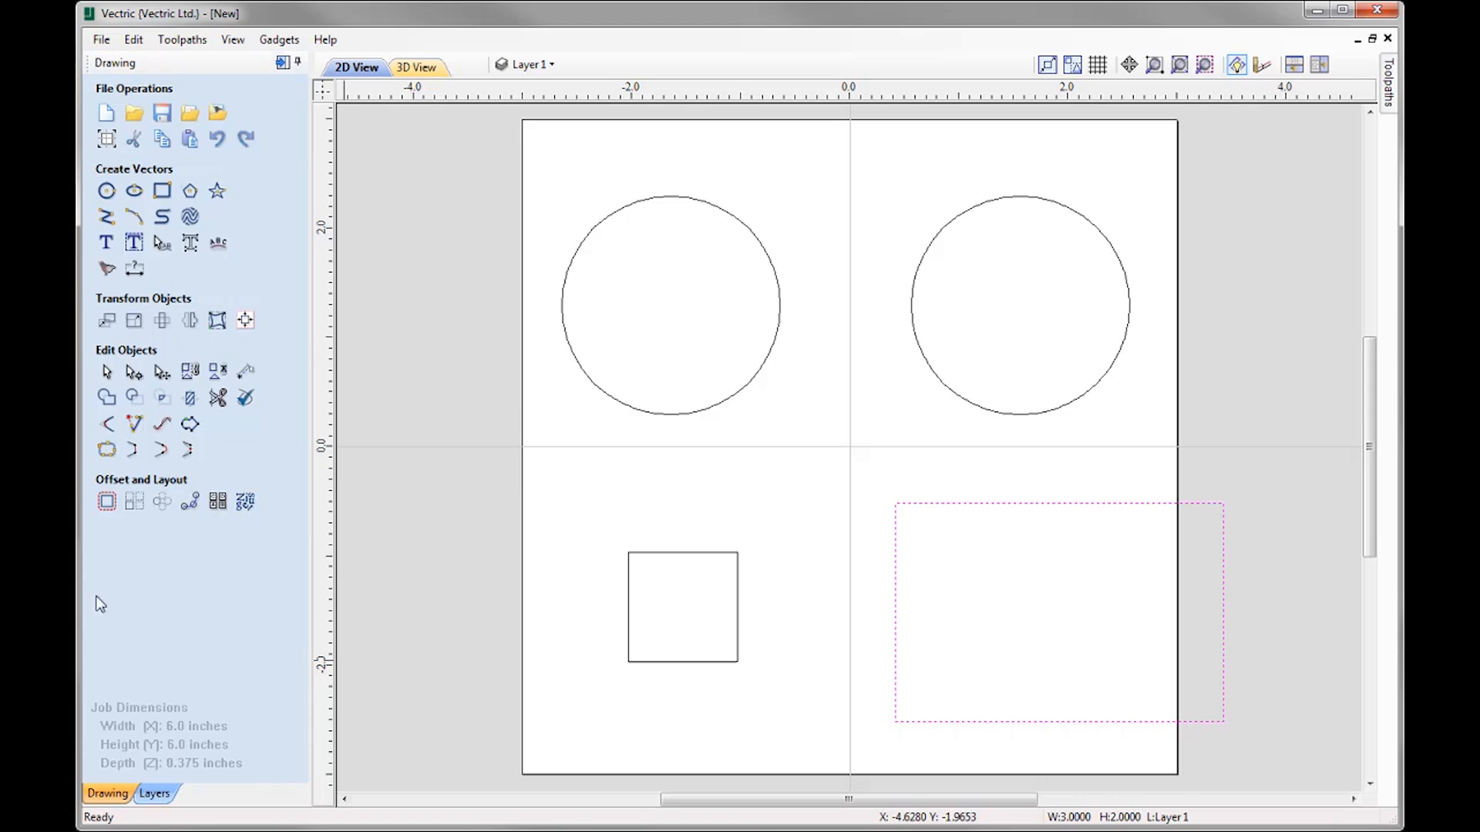
# Delete the 3 x 2 inch rectangle in the material's lower-right quadrant
pyautogui.click(1060, 559)
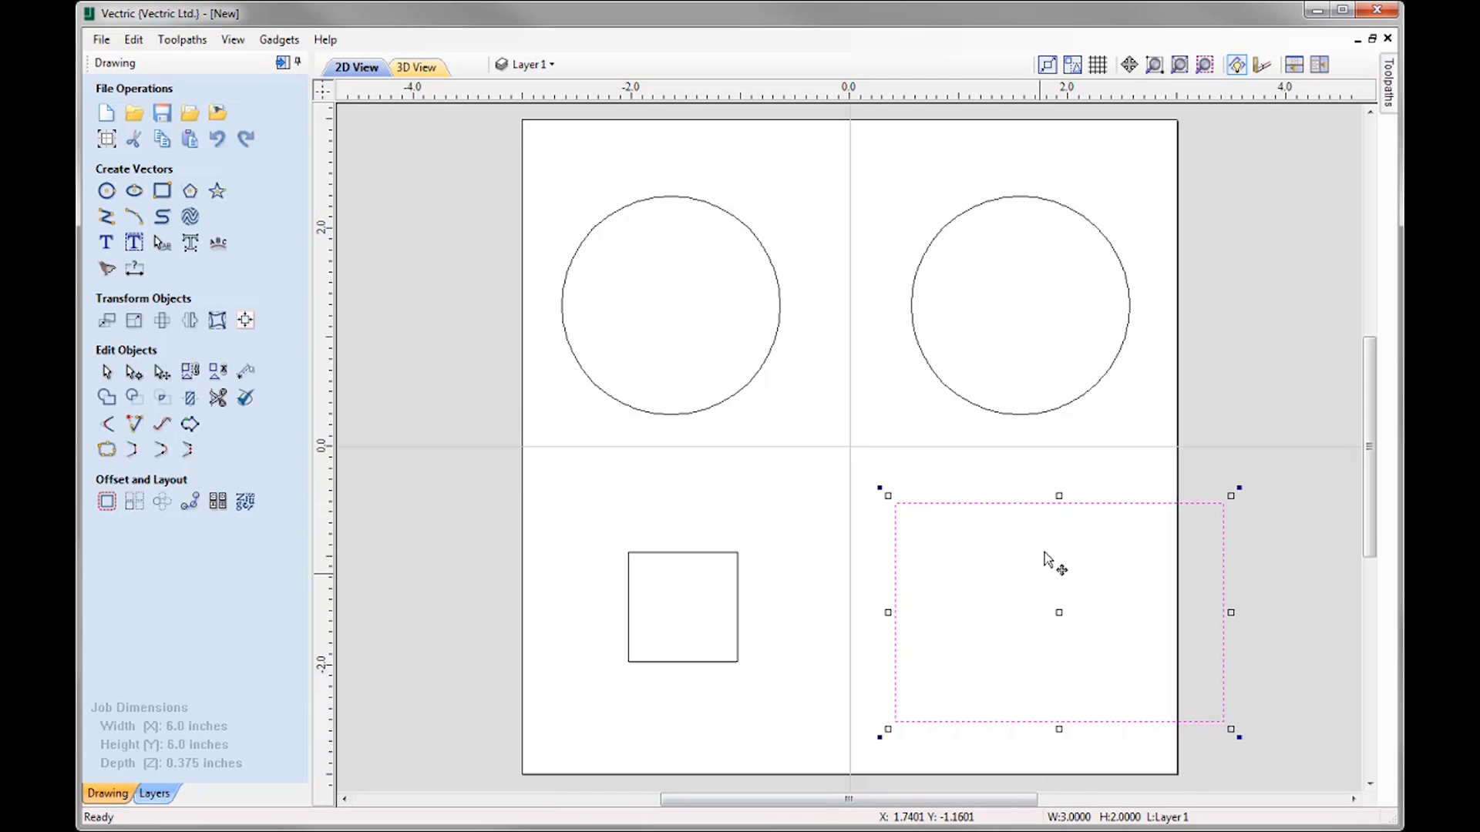
pyautogui.press('Delete')
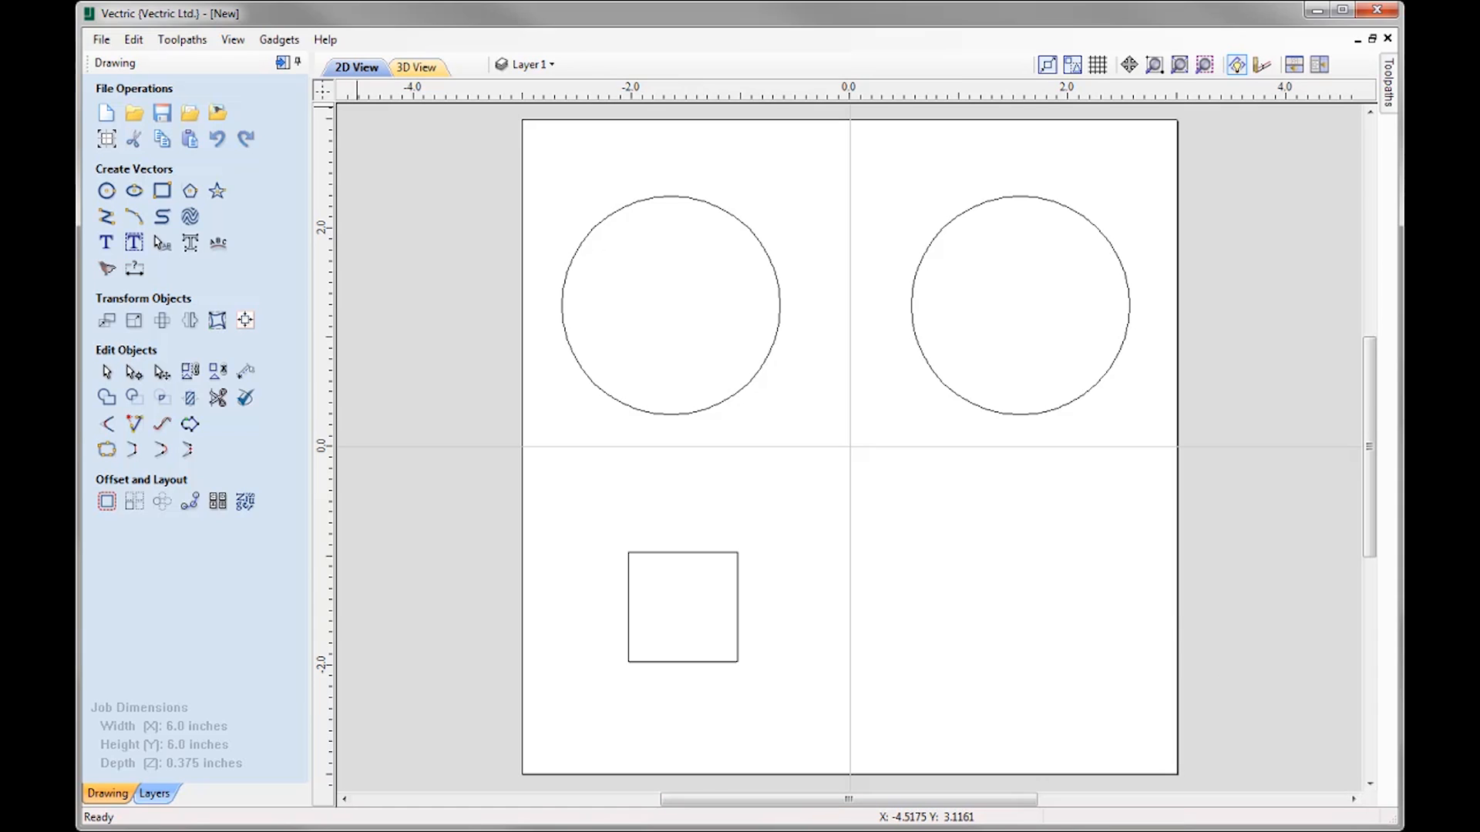
# Move the 1 inch square in the lower-left quadrant straight up by exactly 1 inch
pyautogui.click(737, 638)
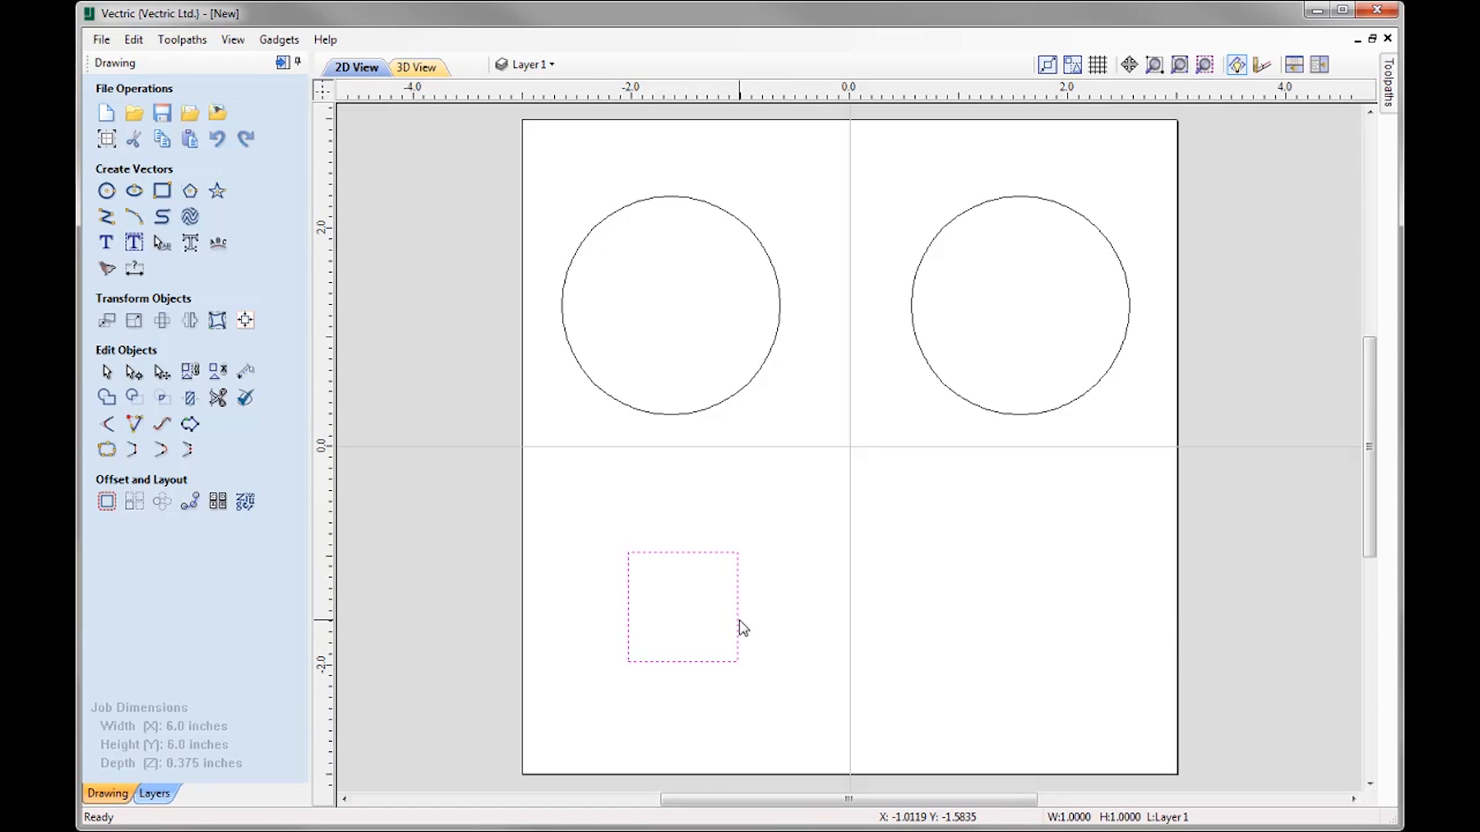
pyautogui.click(739, 622)
pyautogui.moveTo(714, 552); pyautogui.dragTo(714, 544)
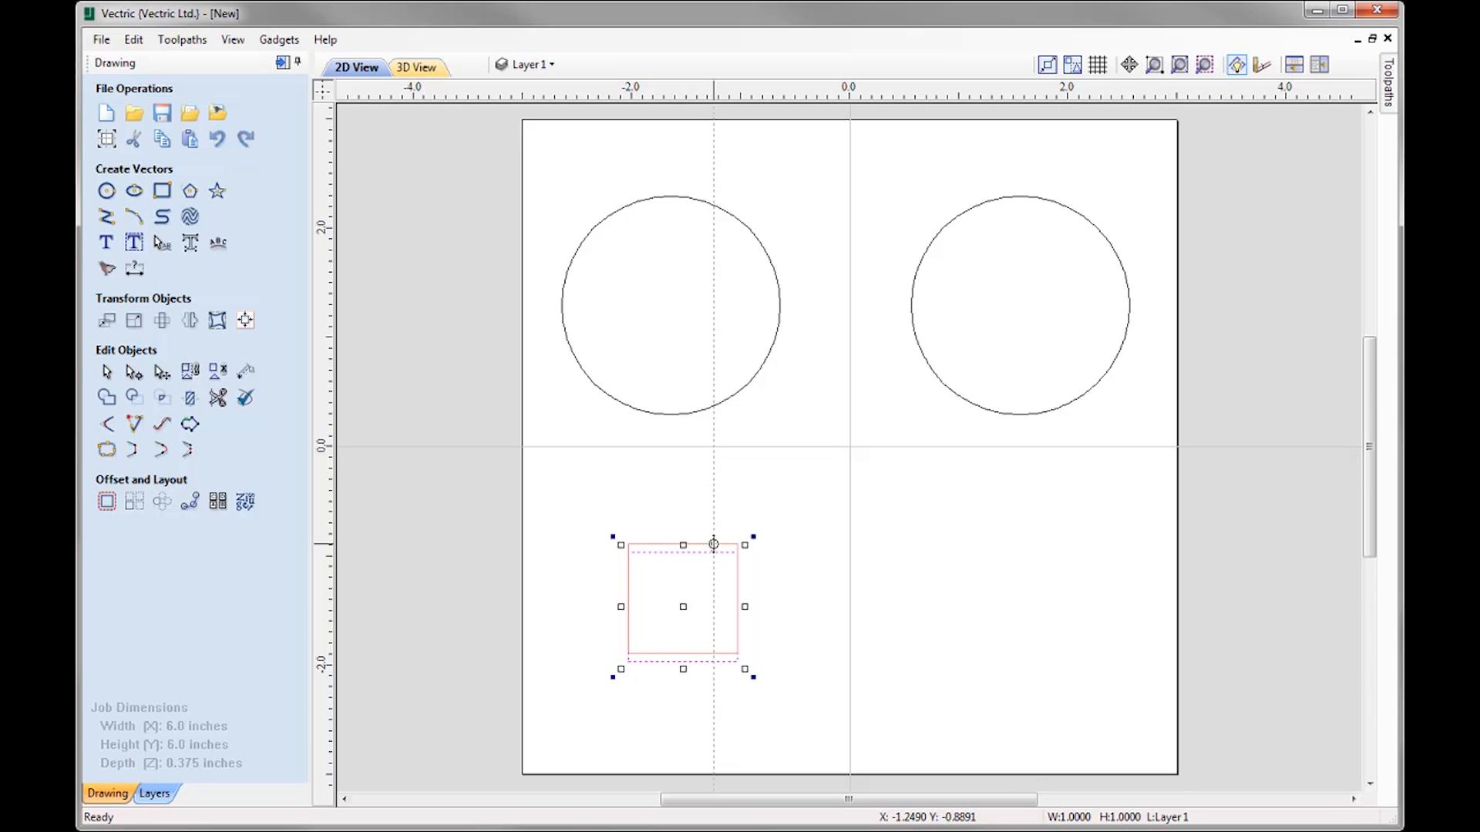
pyautogui.write('1')
pyautogui.press('Up')
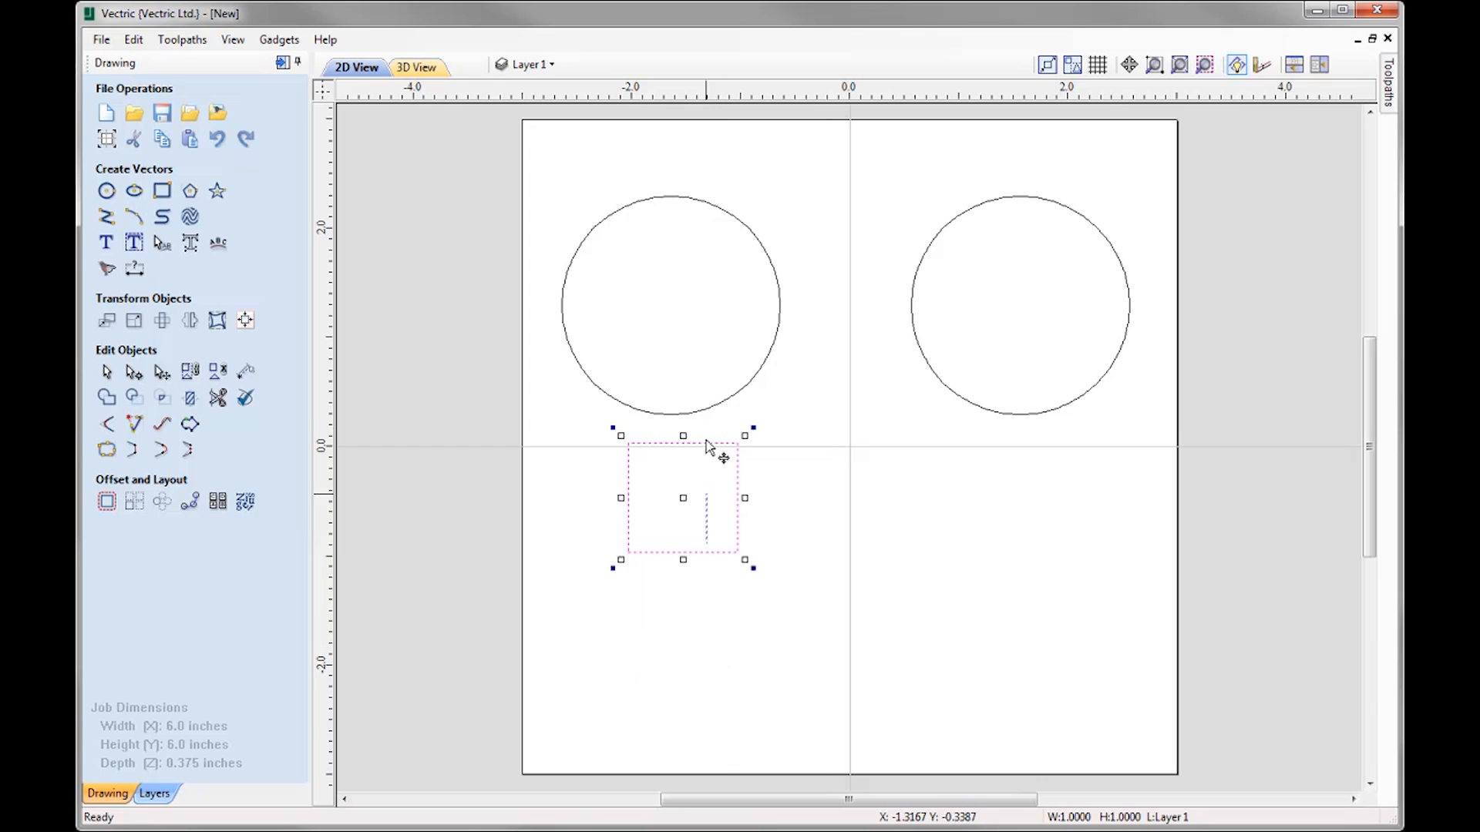
# Move the square straight down by exactly 1 inch
pyautogui.click(701, 551)
pyautogui.moveTo(698, 444); pyautogui.dragTo(699, 459)
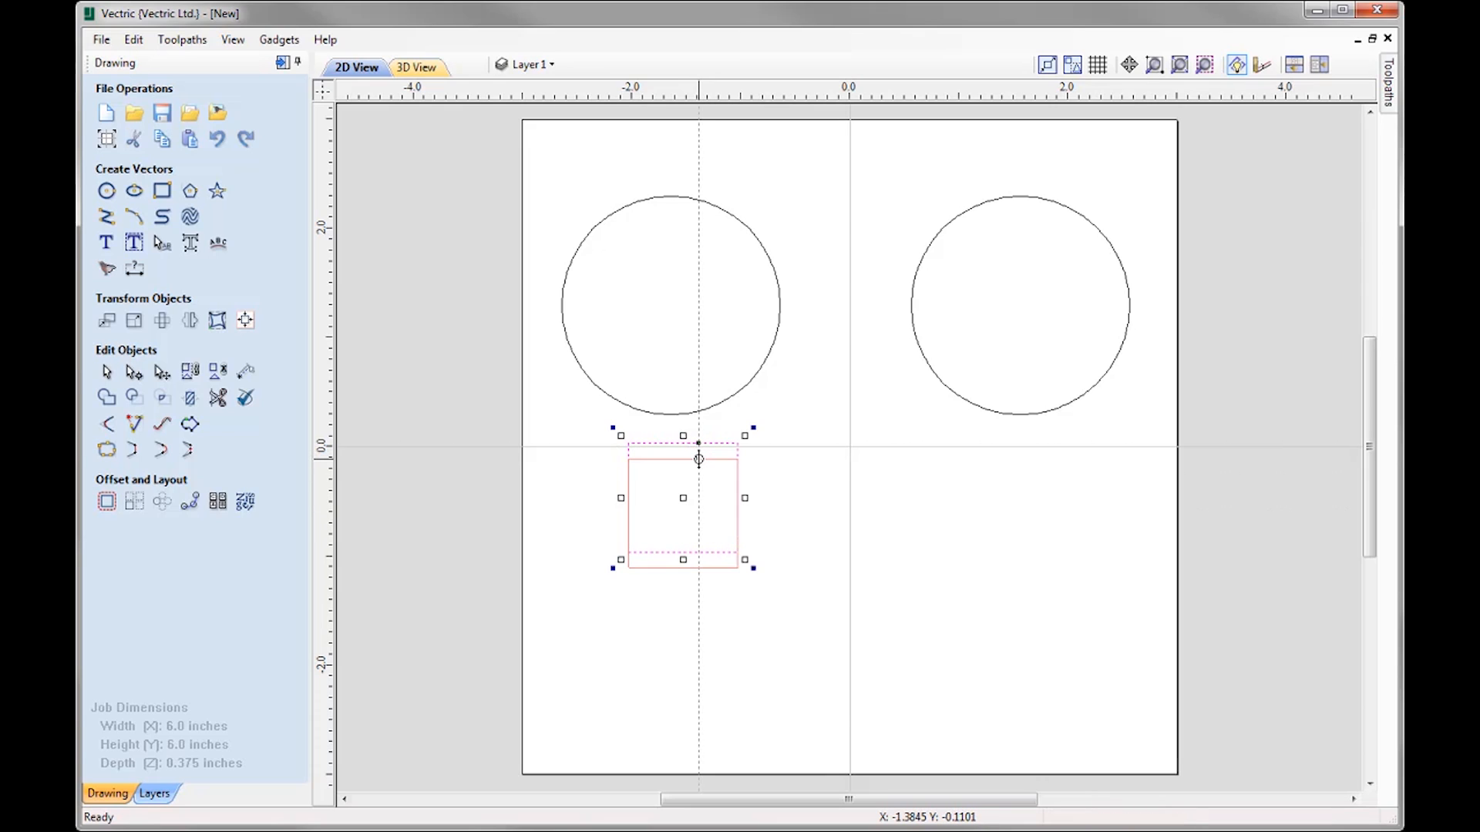
pyautogui.write('1')
pyautogui.press('Return')
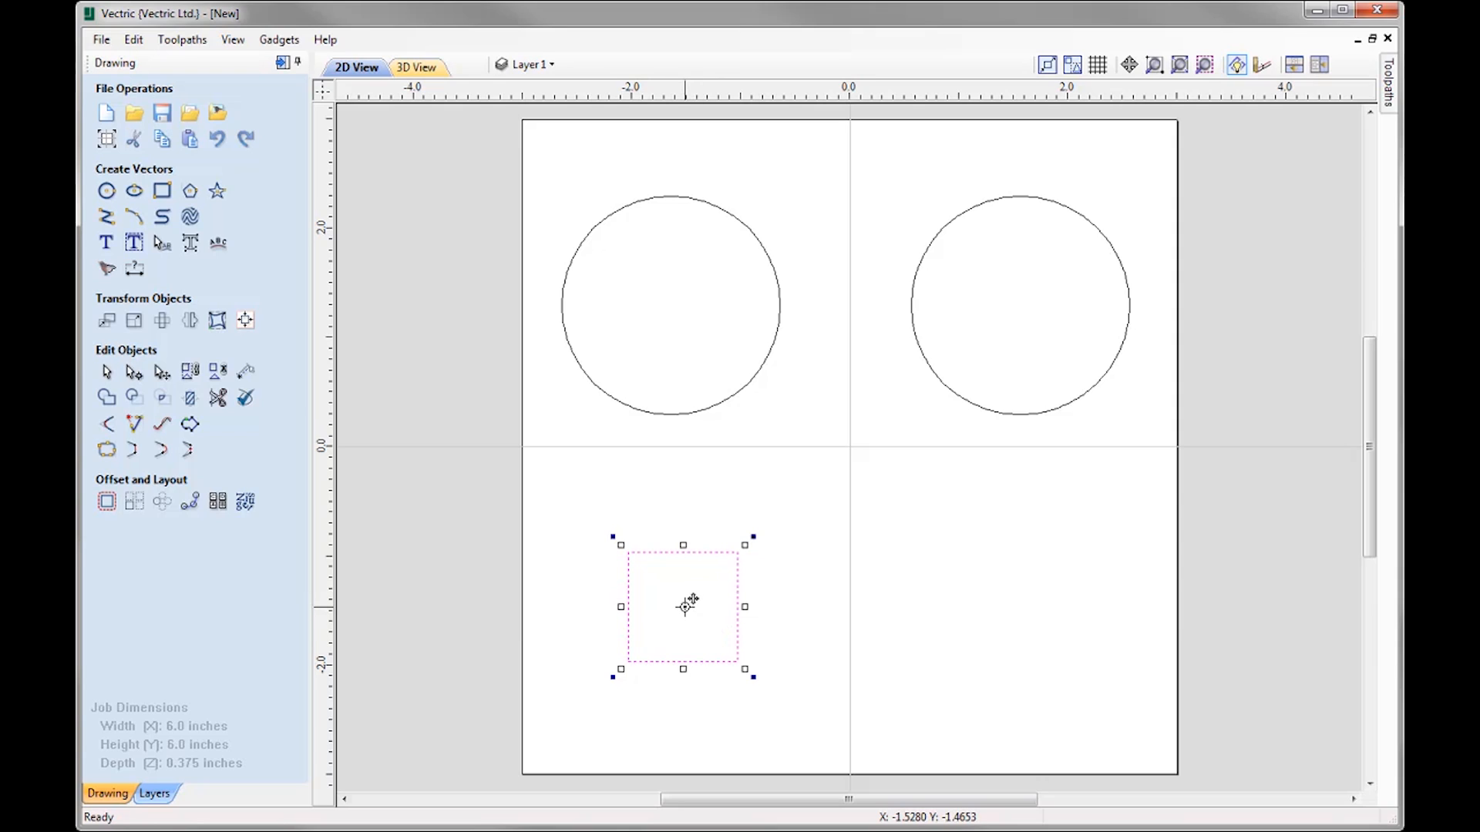
# Move the square by its center point to the absolute position X 0, Y 0
pyautogui.click(686, 607)
pyautogui.moveTo(686, 607); pyautogui.dragTo(693, 605)
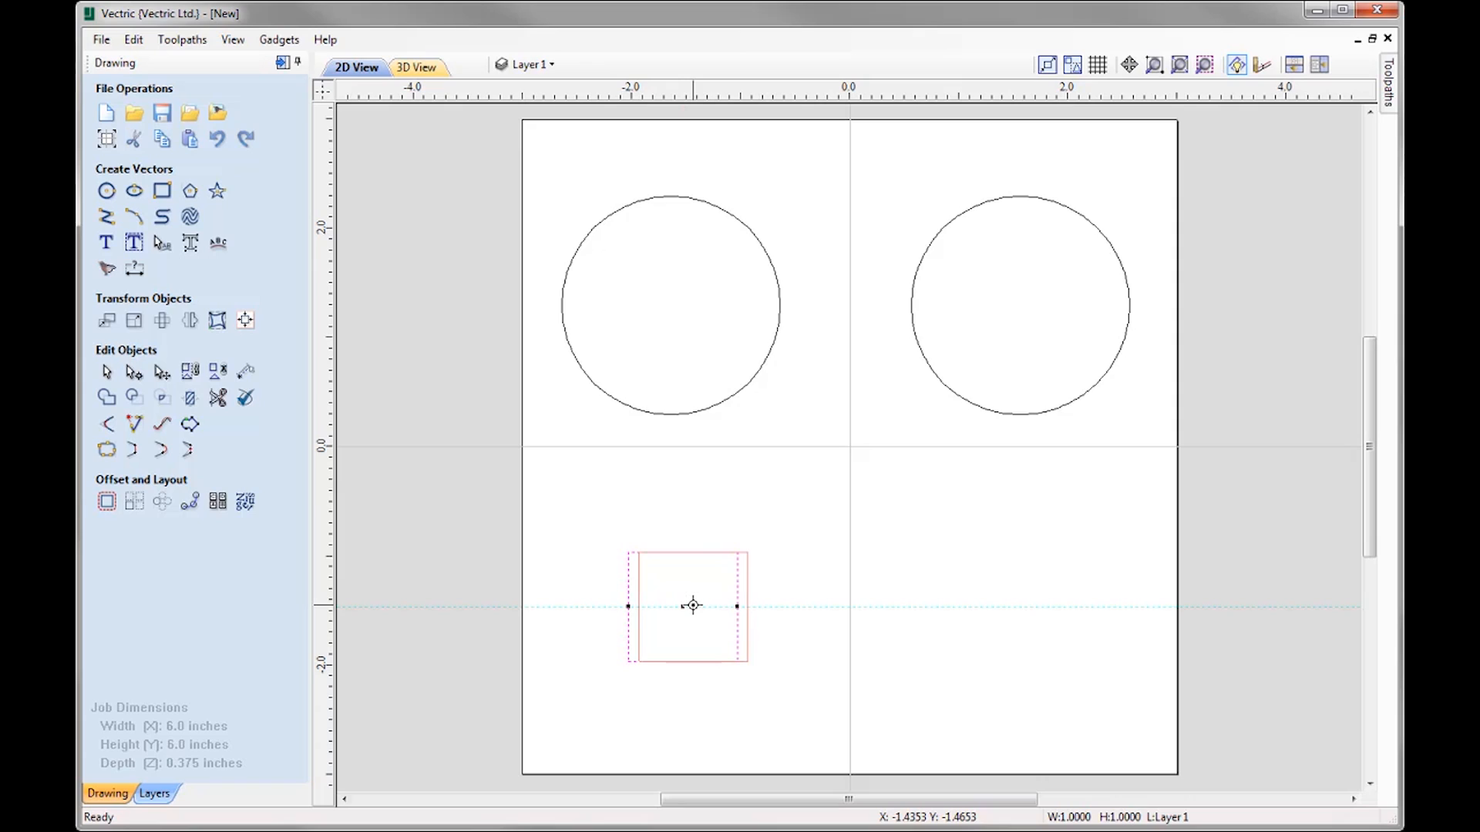
pyautogui.moveTo(693, 605); pyautogui.dragTo(692, 605)
pyautogui.write('0x0')
pyautogui.press('Return')
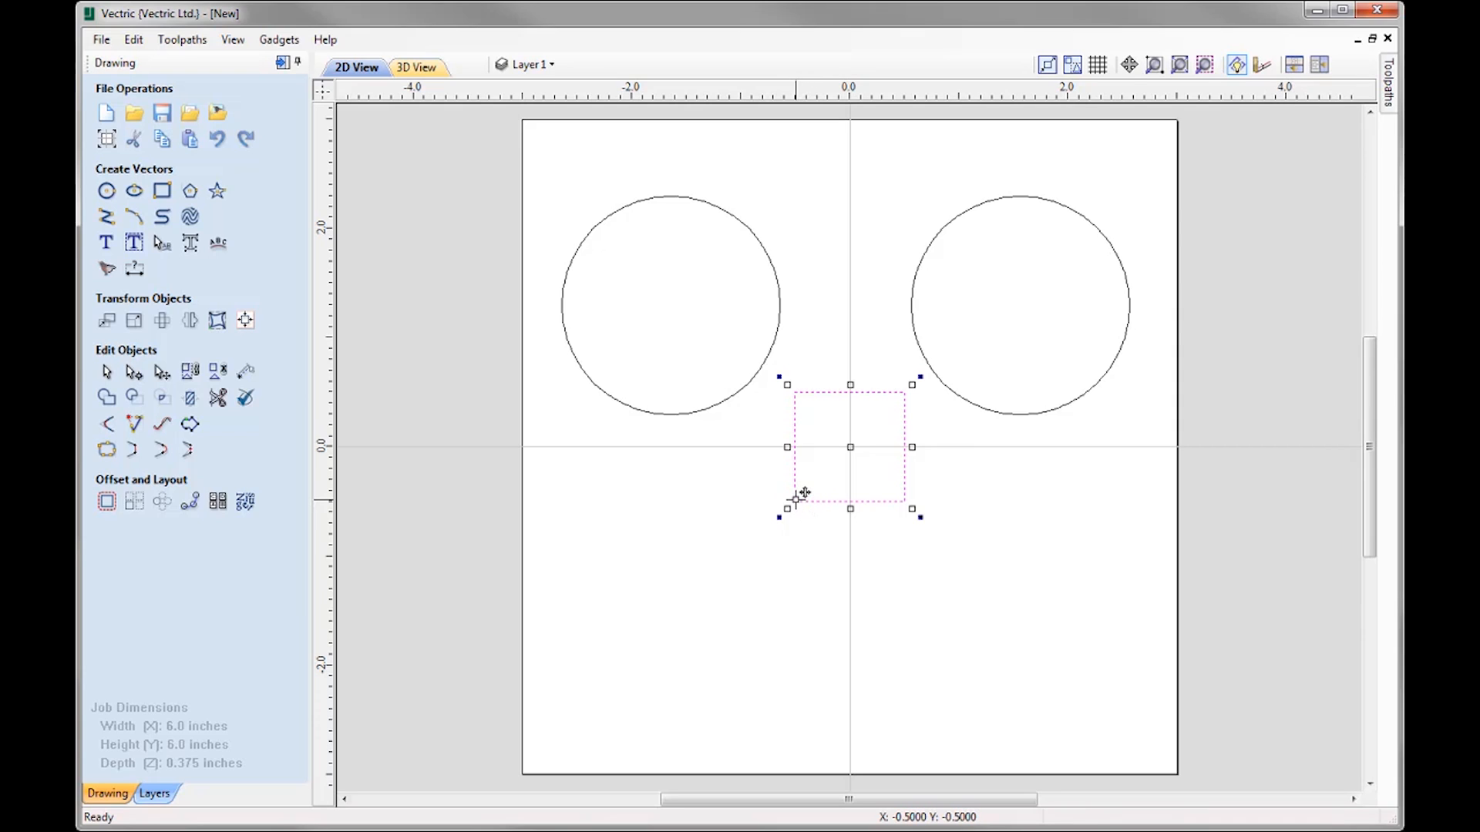
# Place the square's lower-left corner at X 0, Y 0, and return the square freehand to the material's lower-left quadrant
pyautogui.moveTo(795, 500); pyautogui.dragTo(796, 497)
pyautogui.write('0')
pyautogui.write('x0')
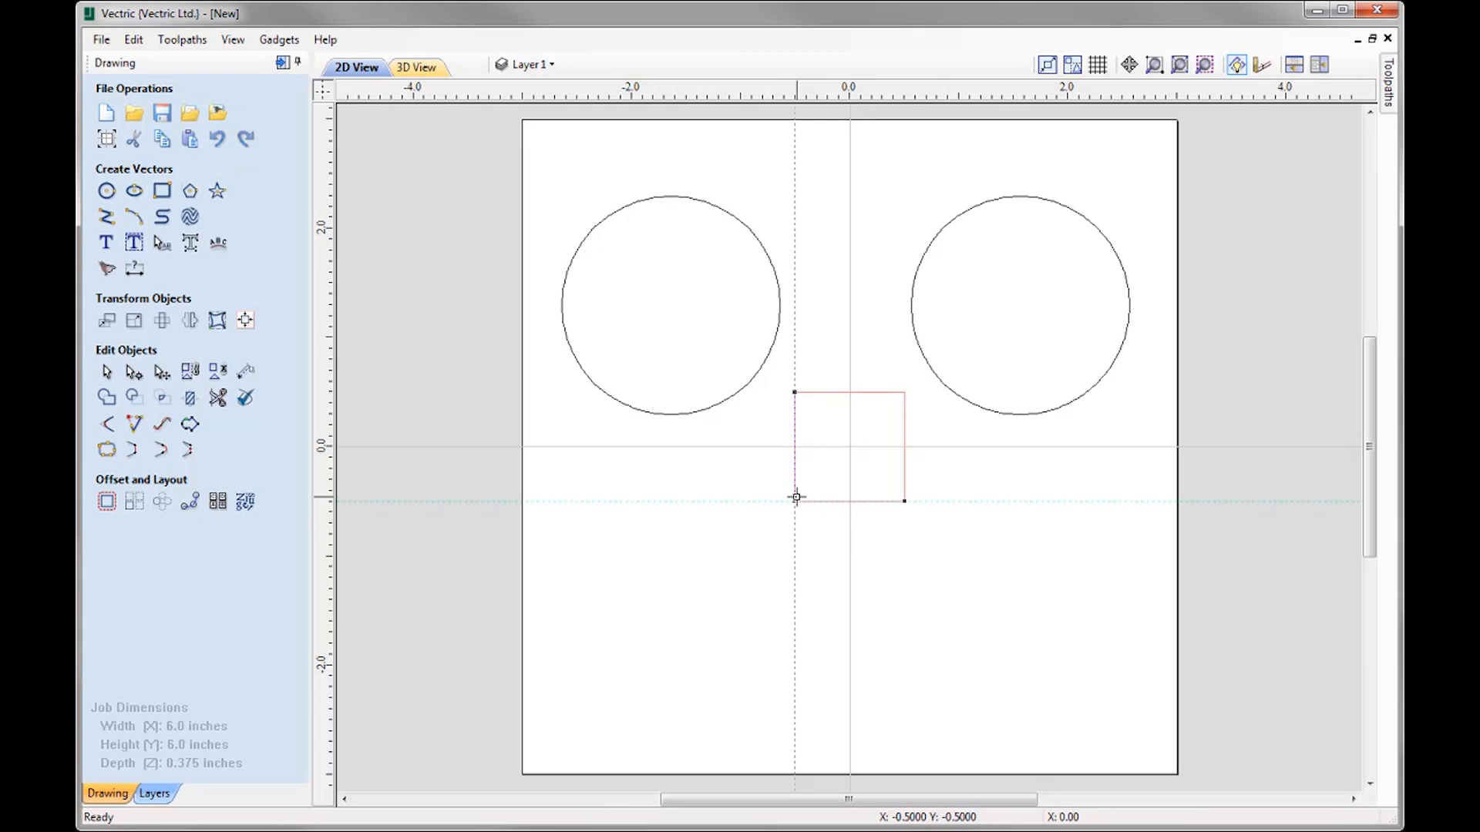
pyautogui.press('Return')
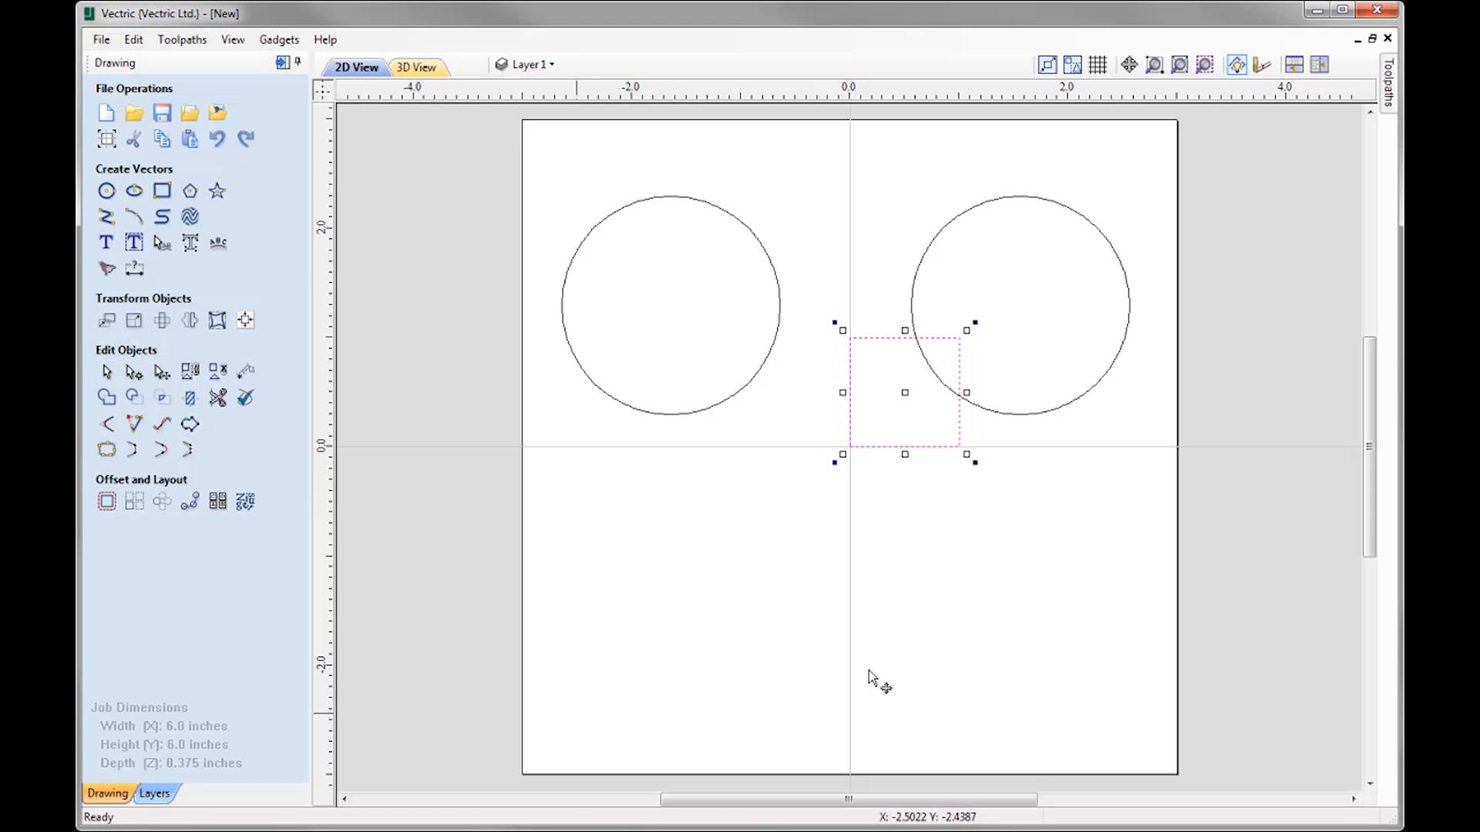
pyautogui.moveTo(903, 377); pyautogui.dragTo(676, 586)
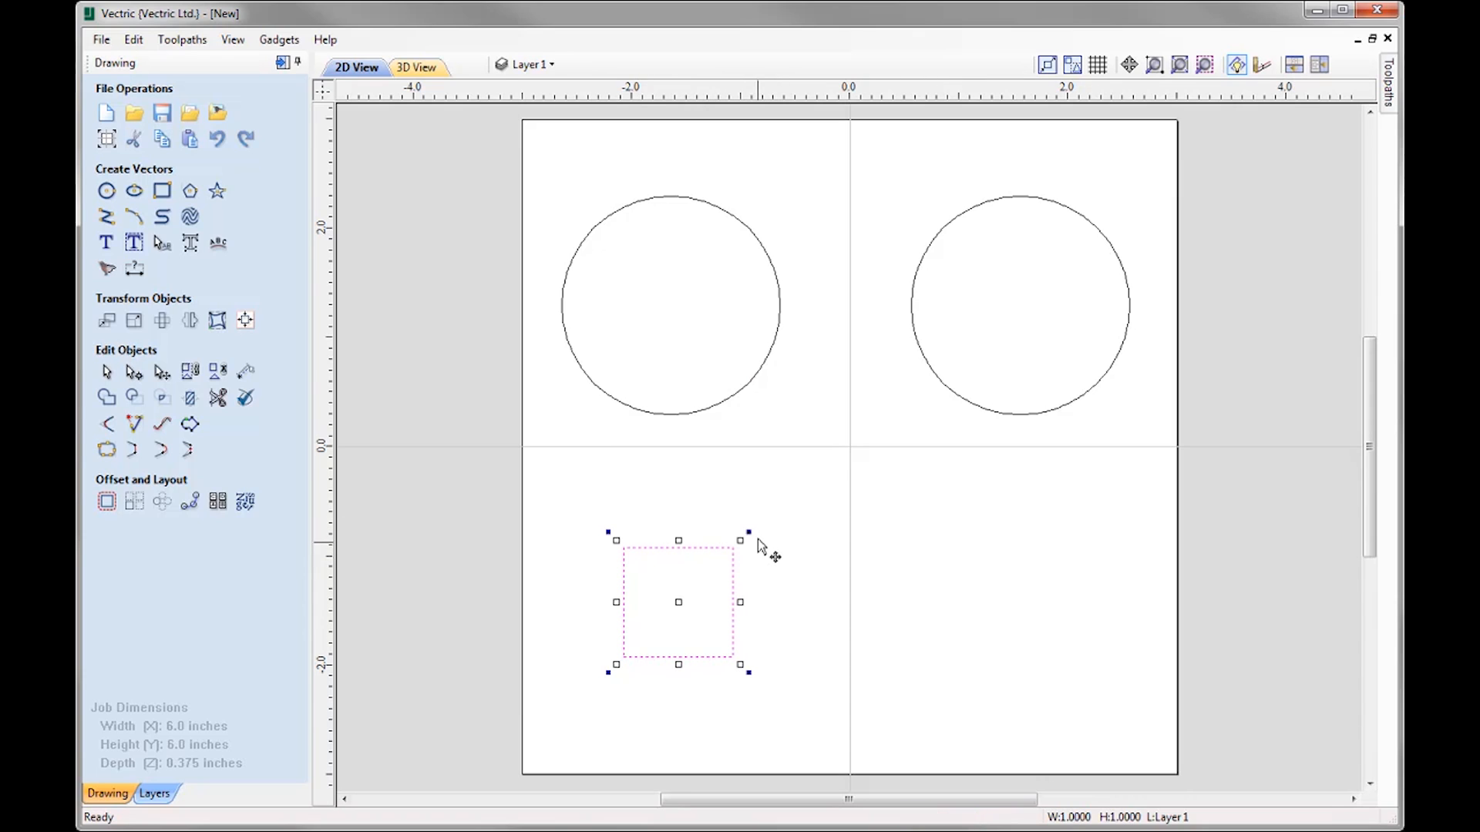
# Rotate the square by 45 degrees about its center, and restore its upright orientation
pyautogui.moveTo(748, 531); pyautogui.dragTo(745, 529)
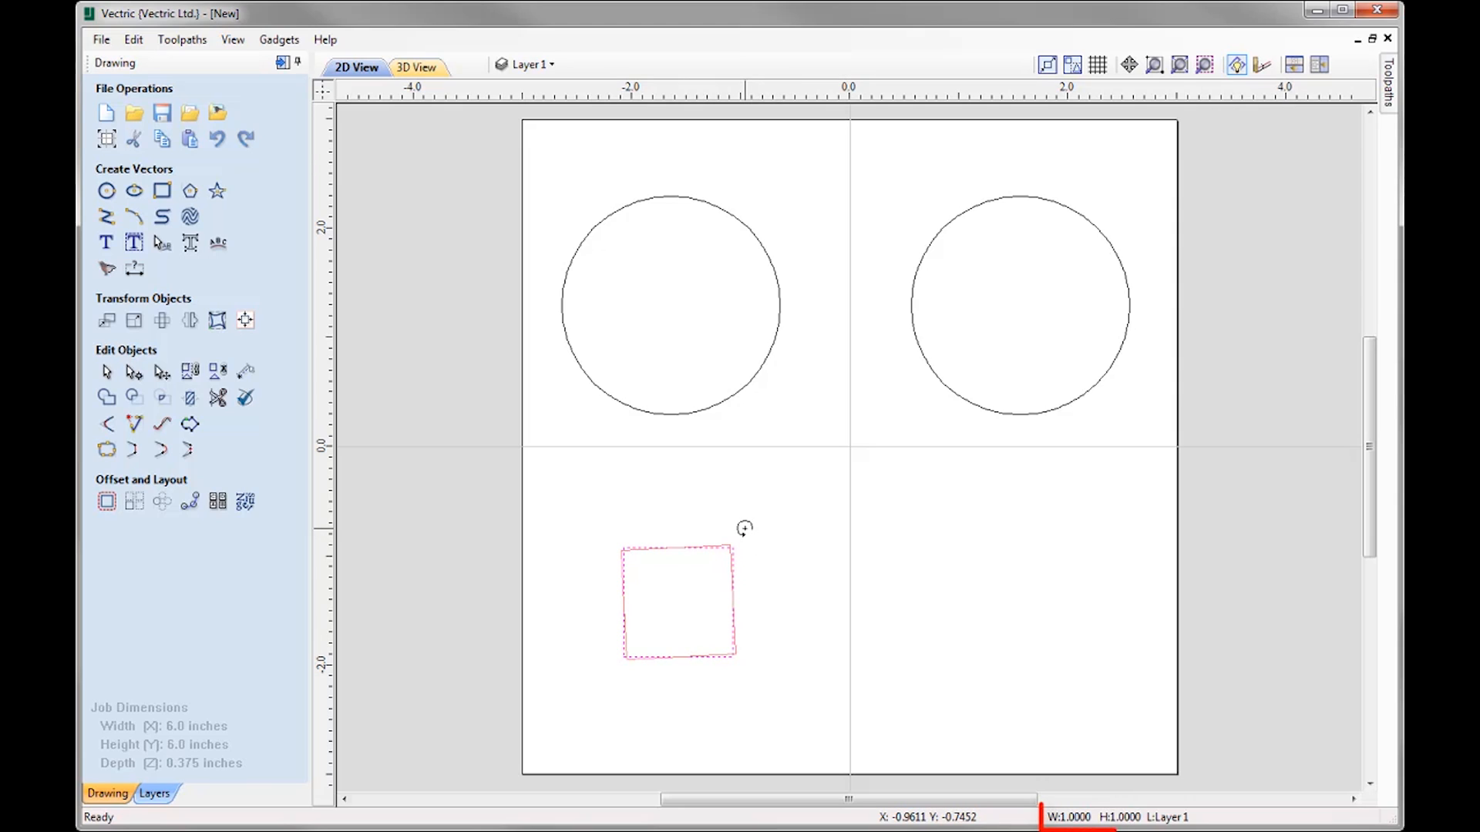
pyautogui.write('45')
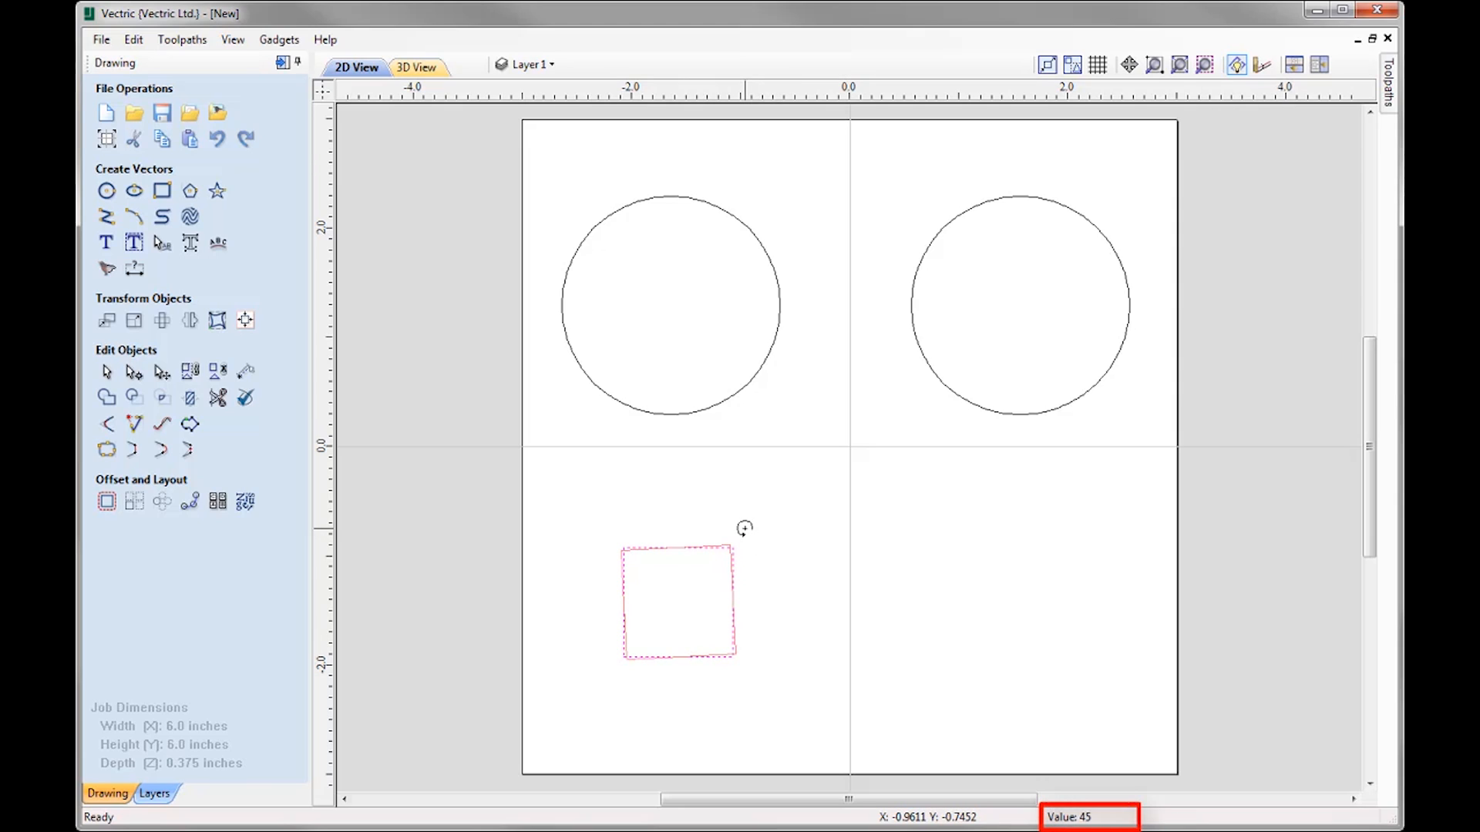
pyautogui.press('Return')
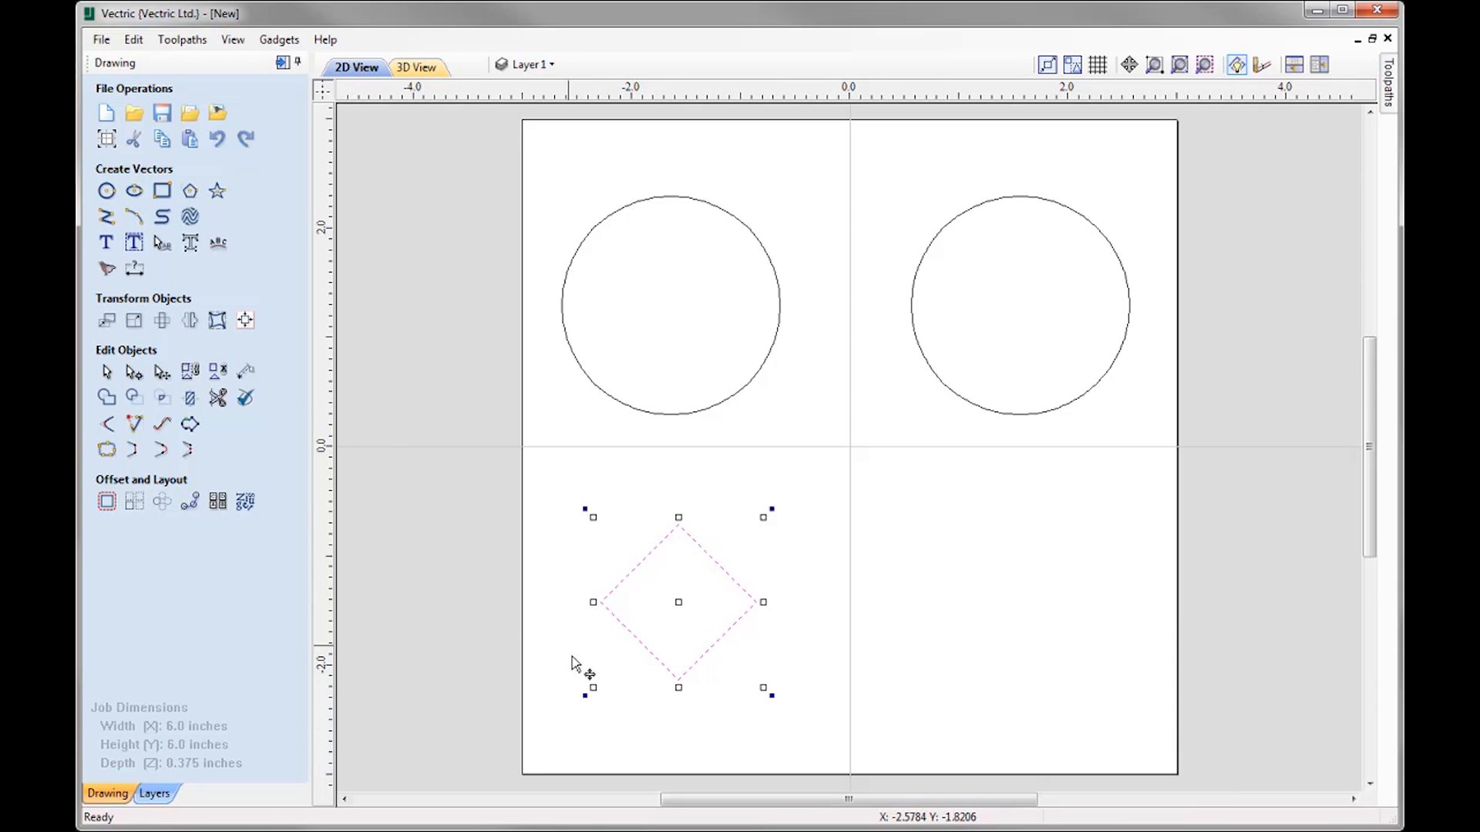
pyautogui.moveTo(588, 677); pyautogui.dragTo(597, 676)
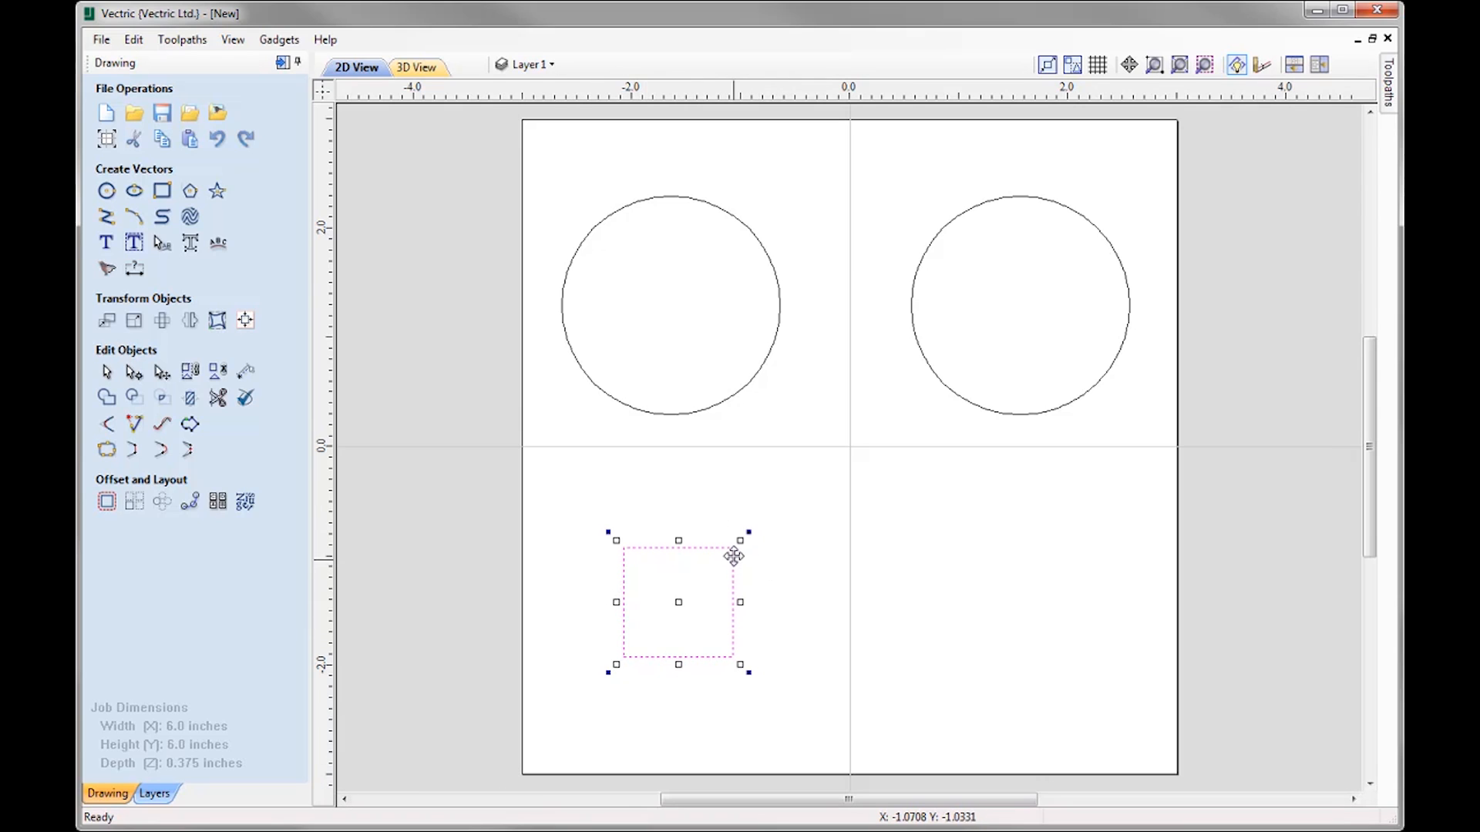
# Scale the square proportionally by a factor of 0.5, keeping its lower-left corner fixed
pyautogui.moveTo(740, 541); pyautogui.dragTo(746, 537)
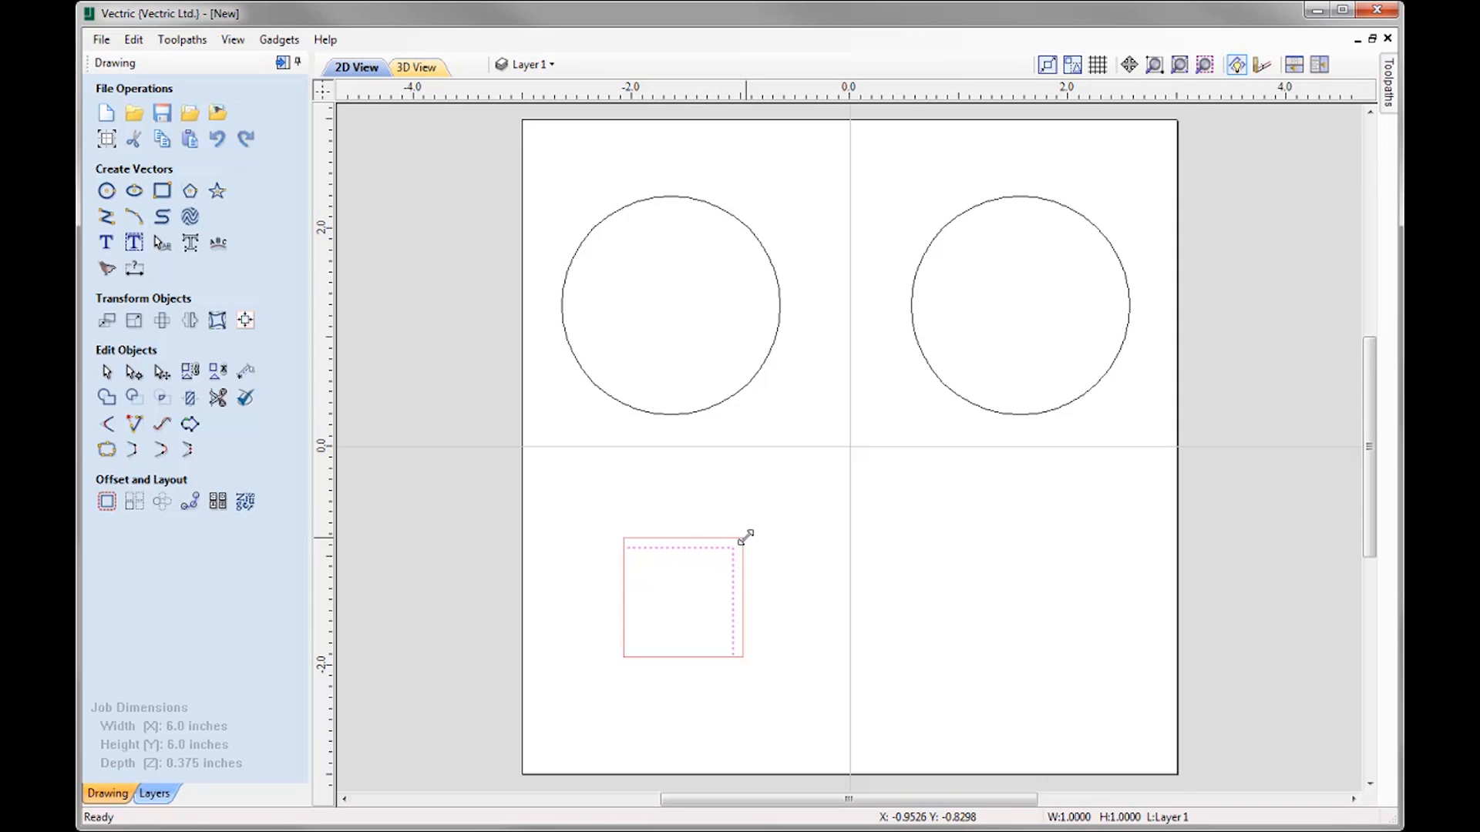
pyautogui.write('0.')
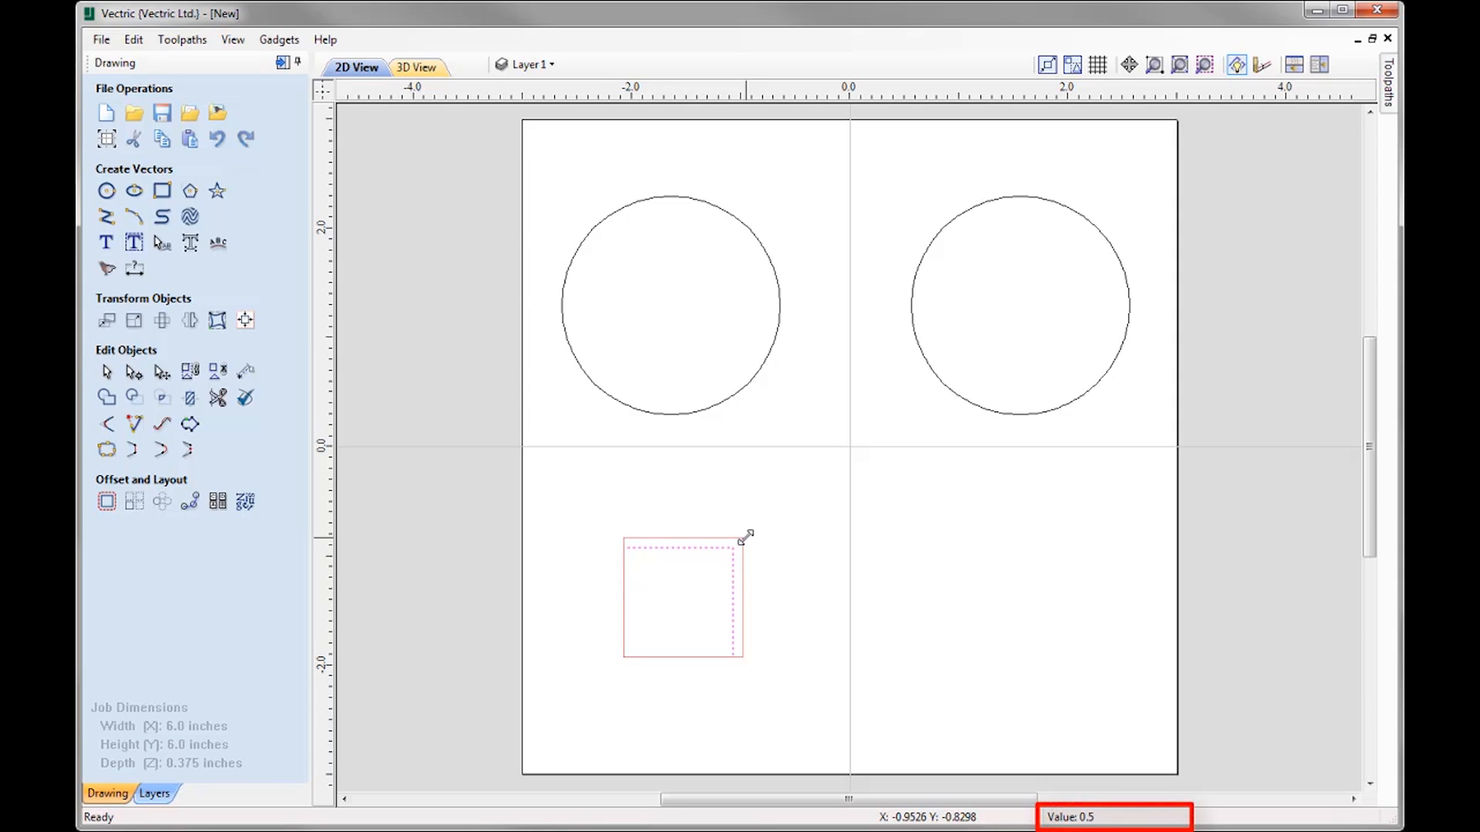
pyautogui.write('5')
pyautogui.press('Return')
pyautogui.write('0.50')
pyautogui.press('Return')
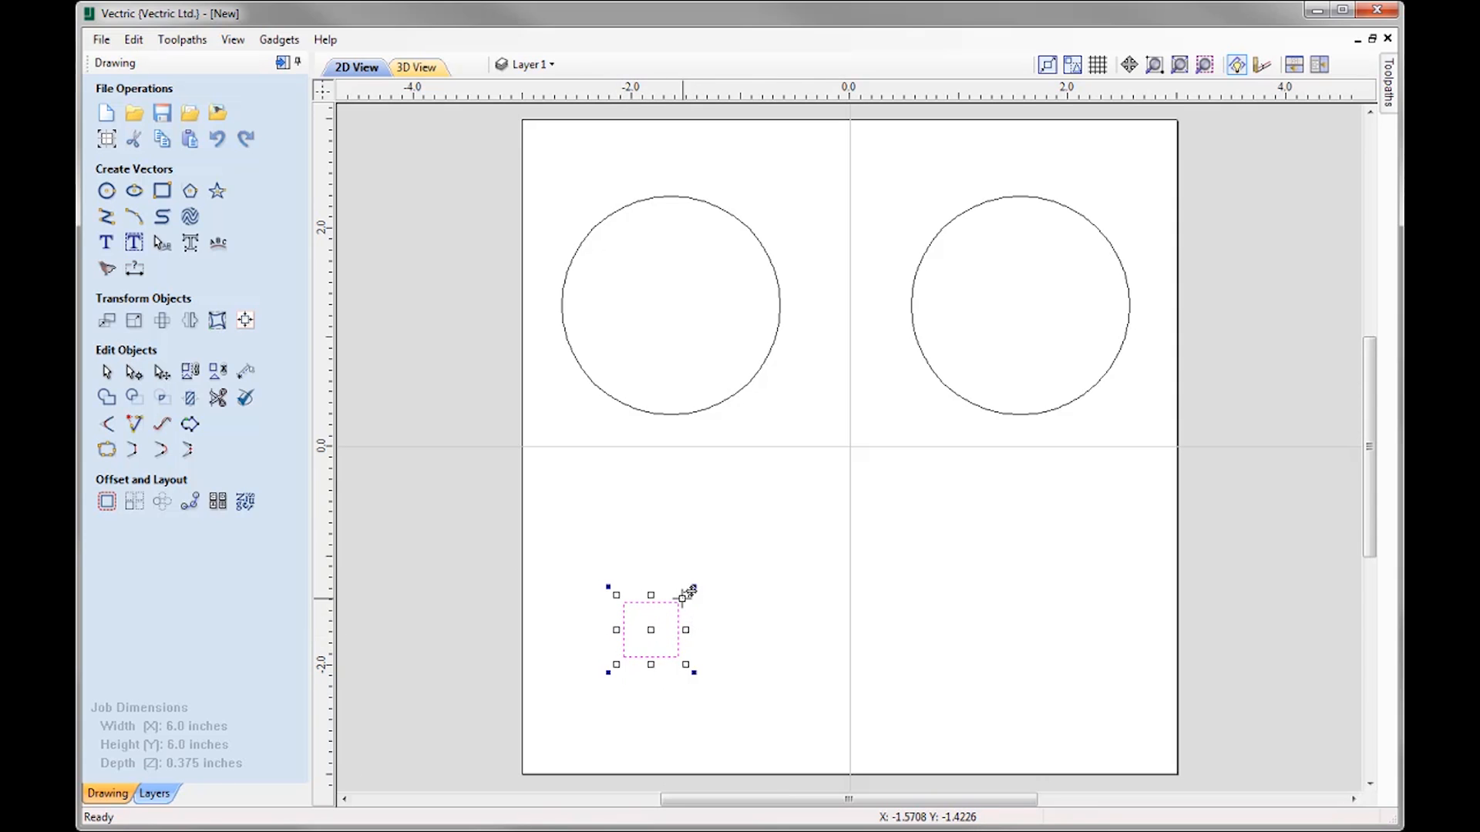
# Scale the 0.5 inch square proportionally by a factor of 3 from its upper-right corner
pyautogui.moveTo(686, 593); pyautogui.dragTo(689, 592)
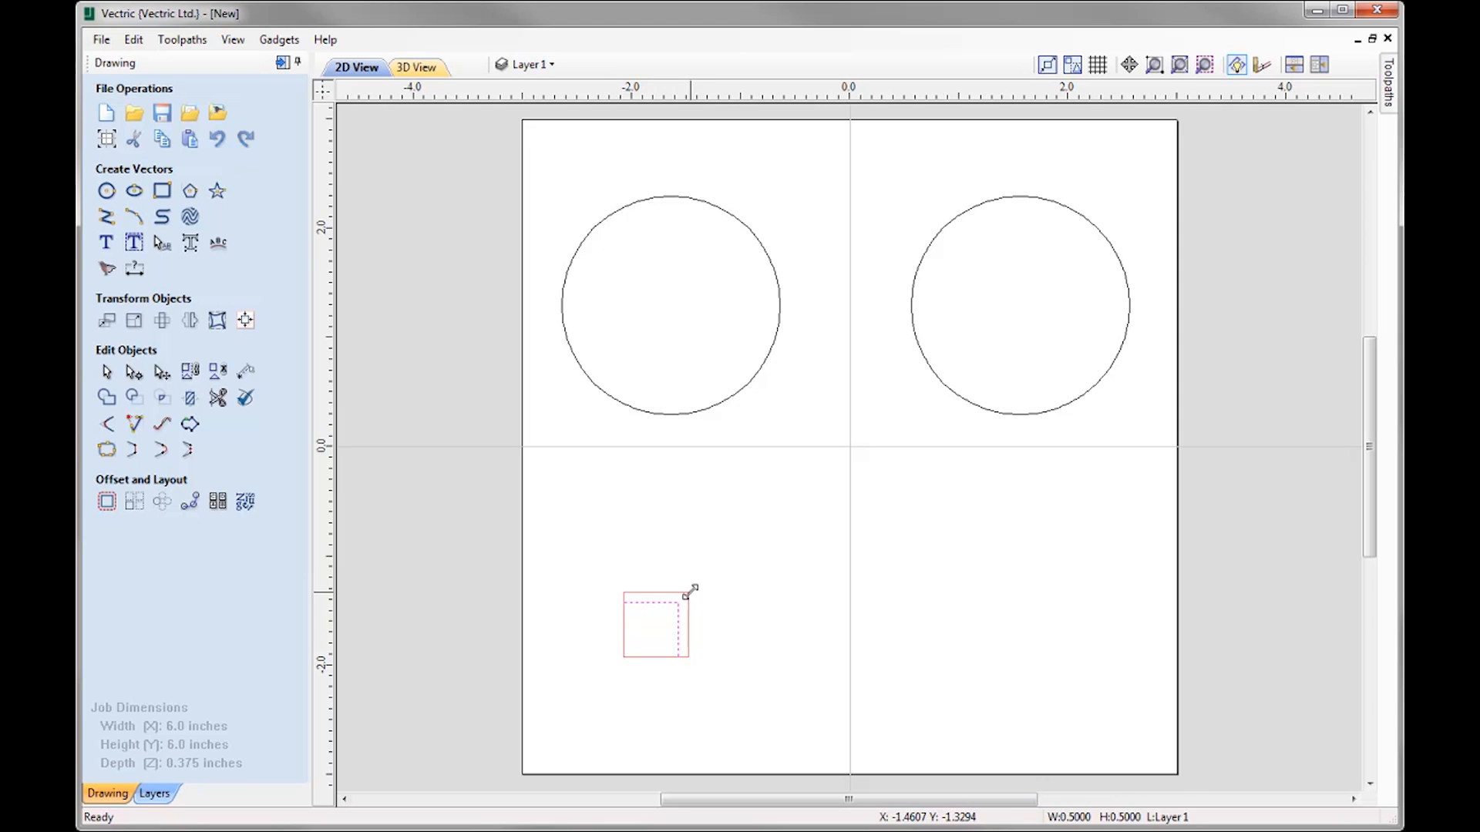
pyautogui.write('3')
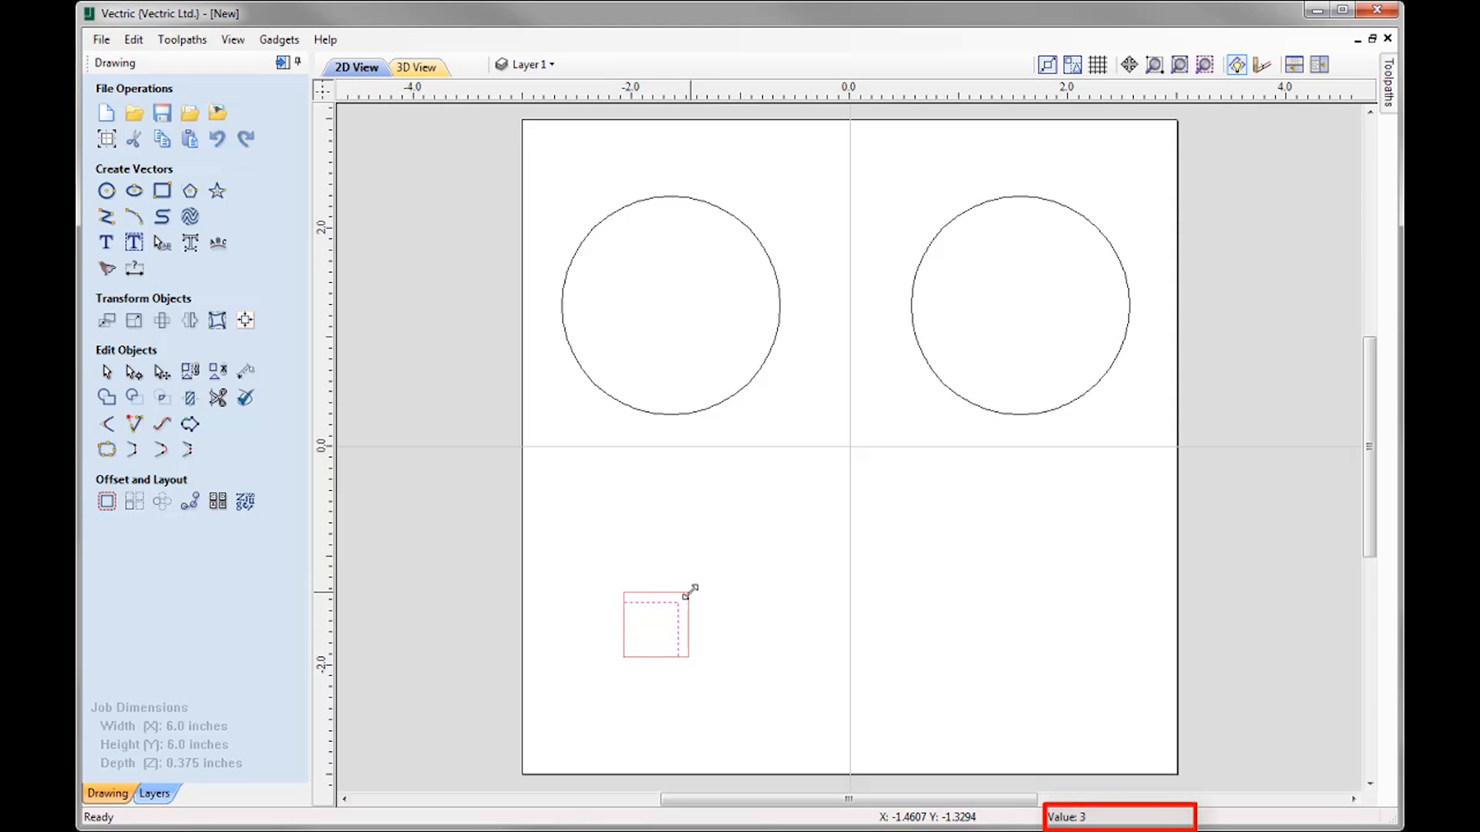
pyautogui.press('Return')
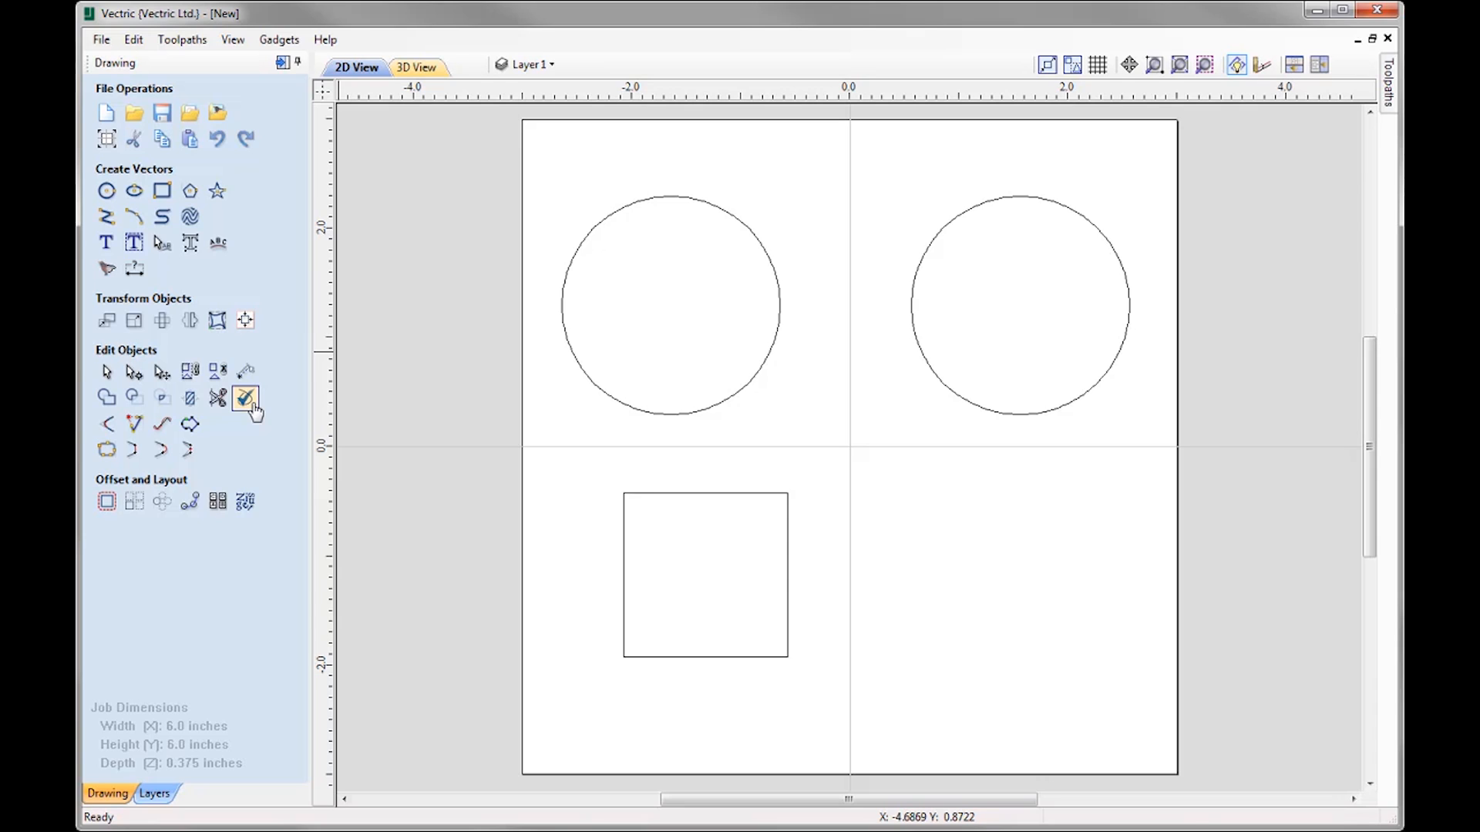
# Import the vectors from SnowWhite.dxf into the job
pyautogui.click(101, 39)
pyautogui.moveTo(172, 248)
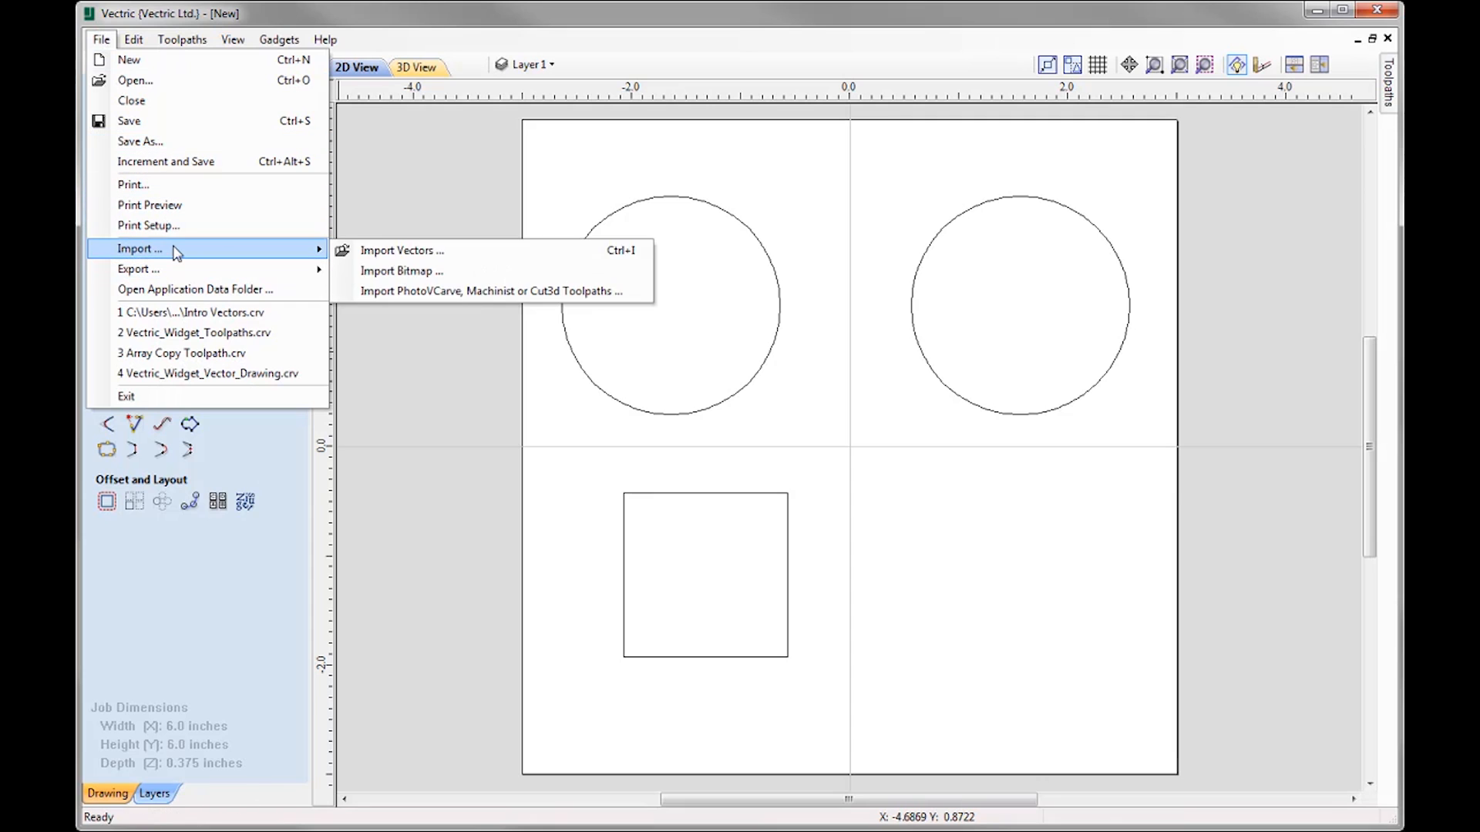
pyautogui.click(418, 251)
pyautogui.click(622, 381)
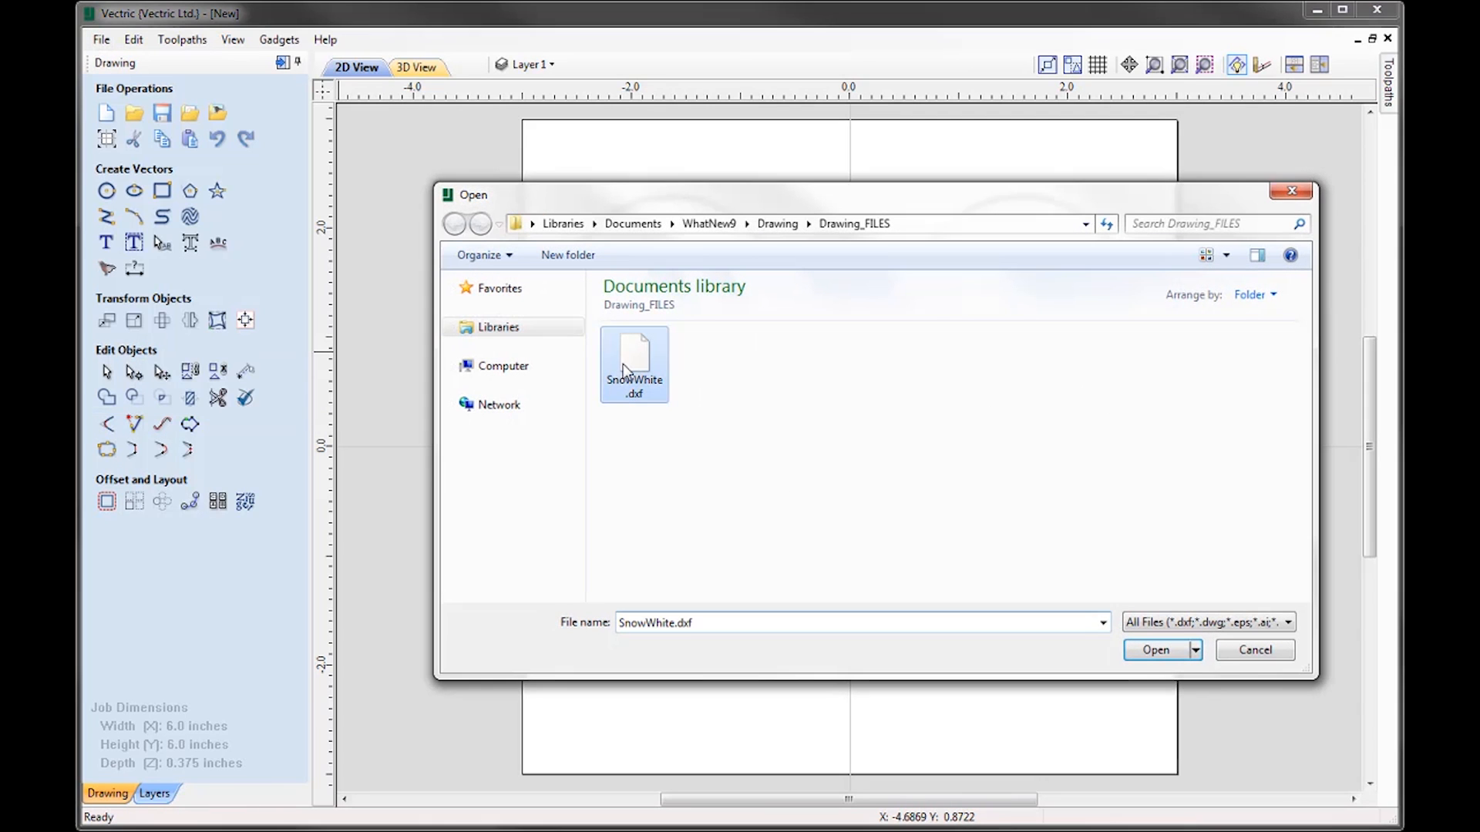
pyautogui.click(1177, 654)
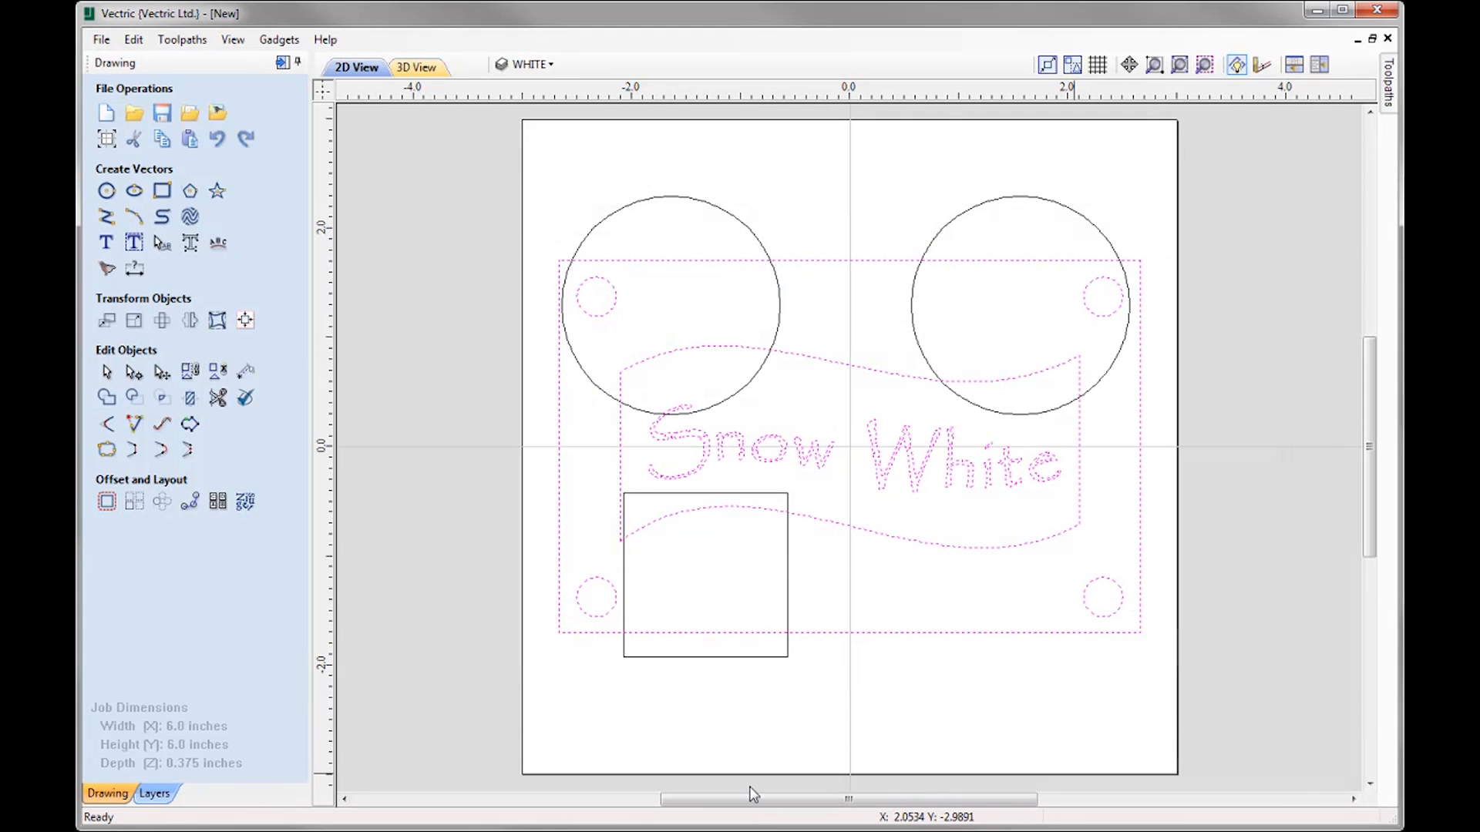
# Hide Layer 1 with the circles and square, and deselect the imported vectors
pyautogui.click(538, 65)
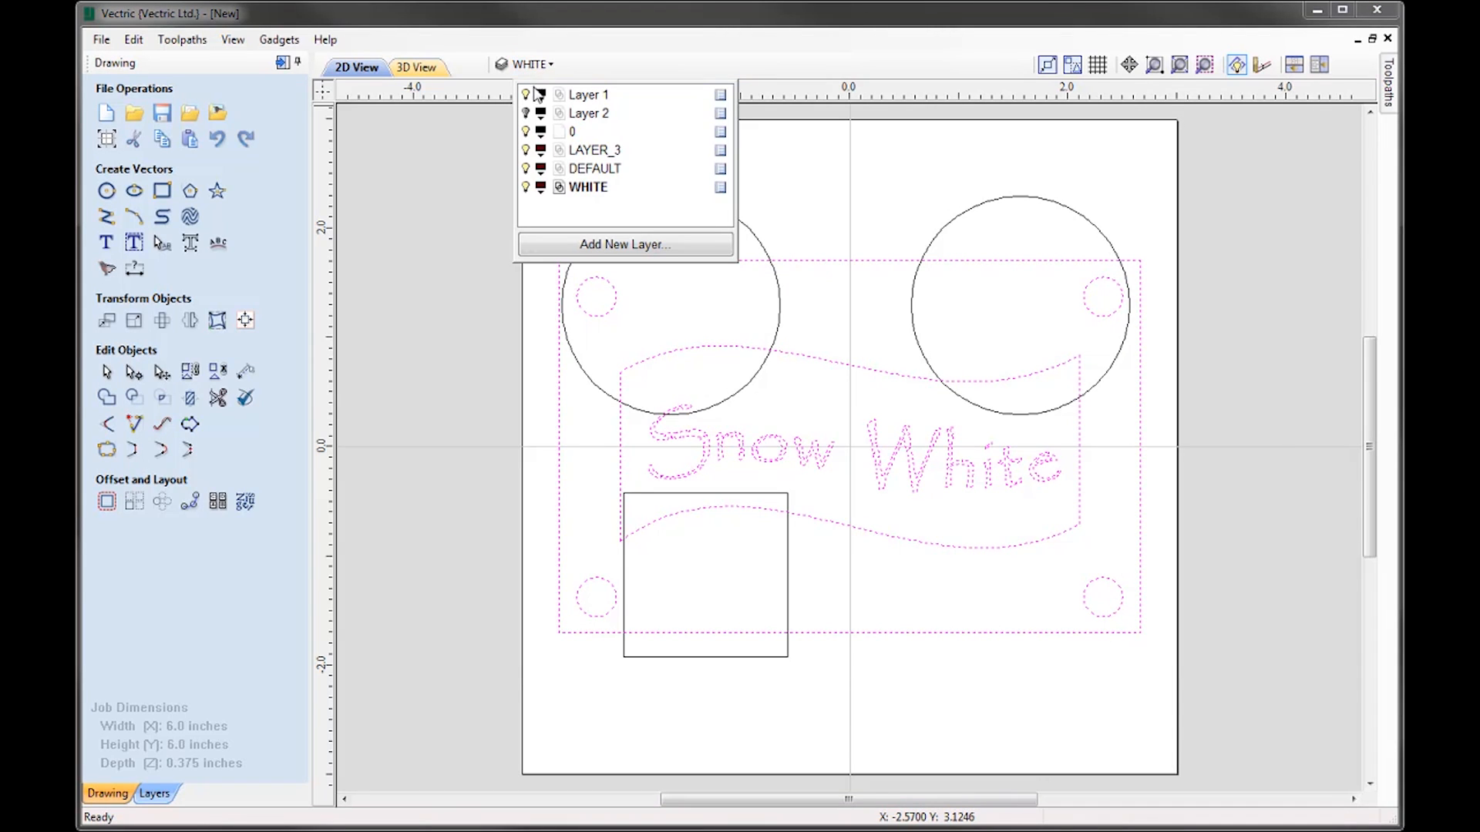
pyautogui.click(526, 94)
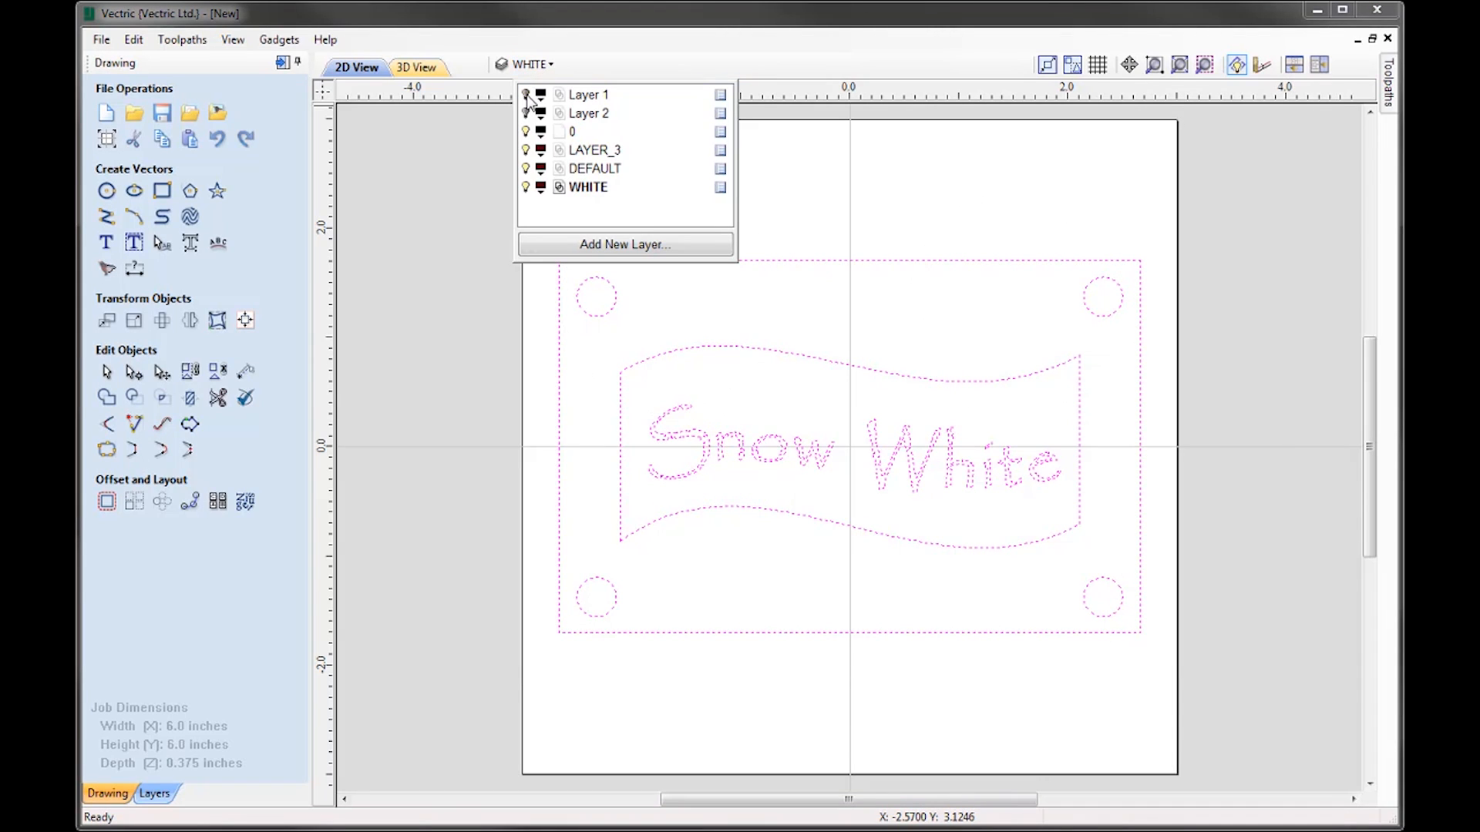
pyautogui.click(456, 312)
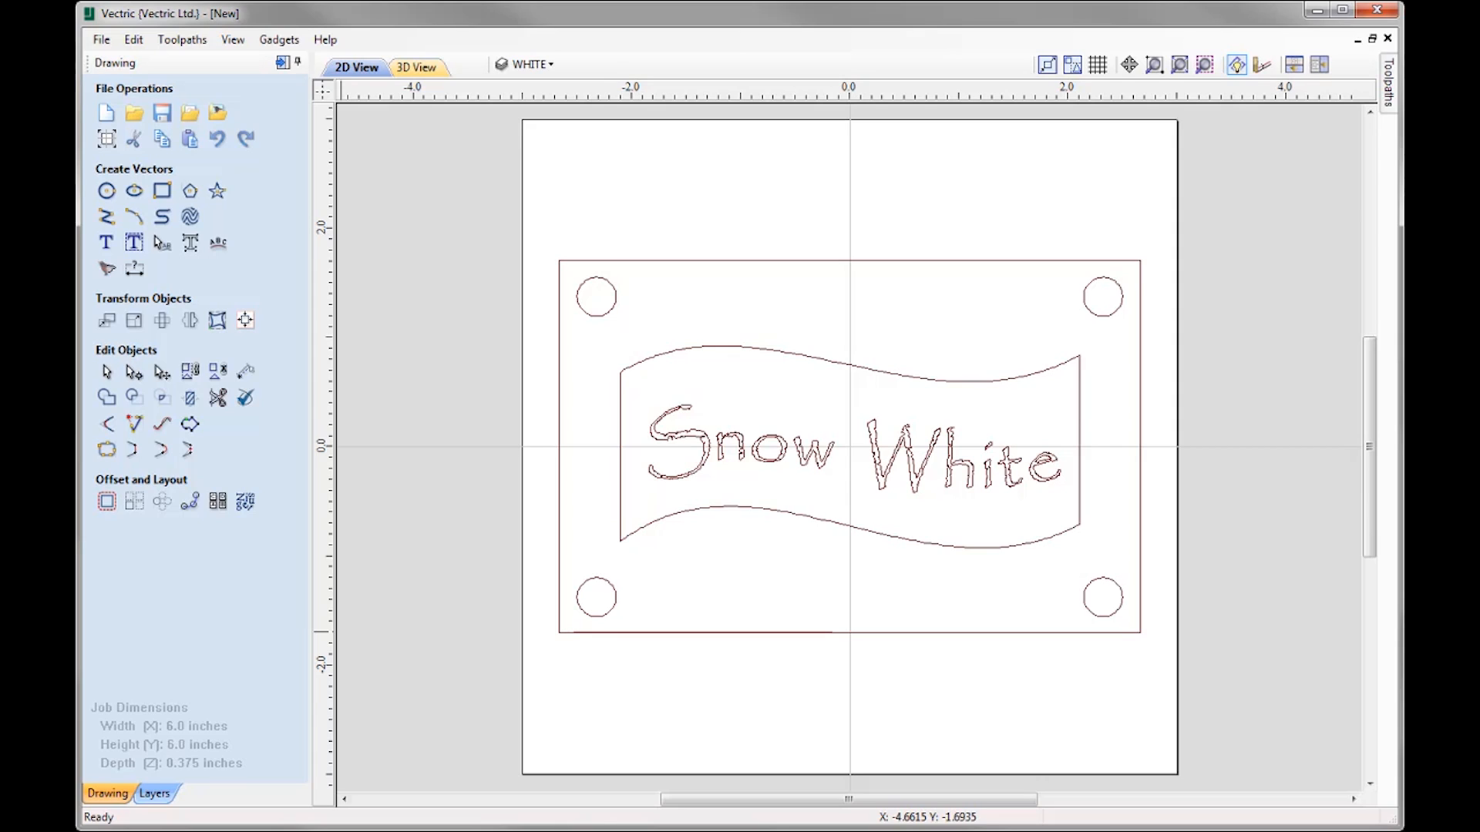
# Search all visible vectors for issues with the Vector Validator, and fix the zero-length spans it marks
pyautogui.click(245, 398)
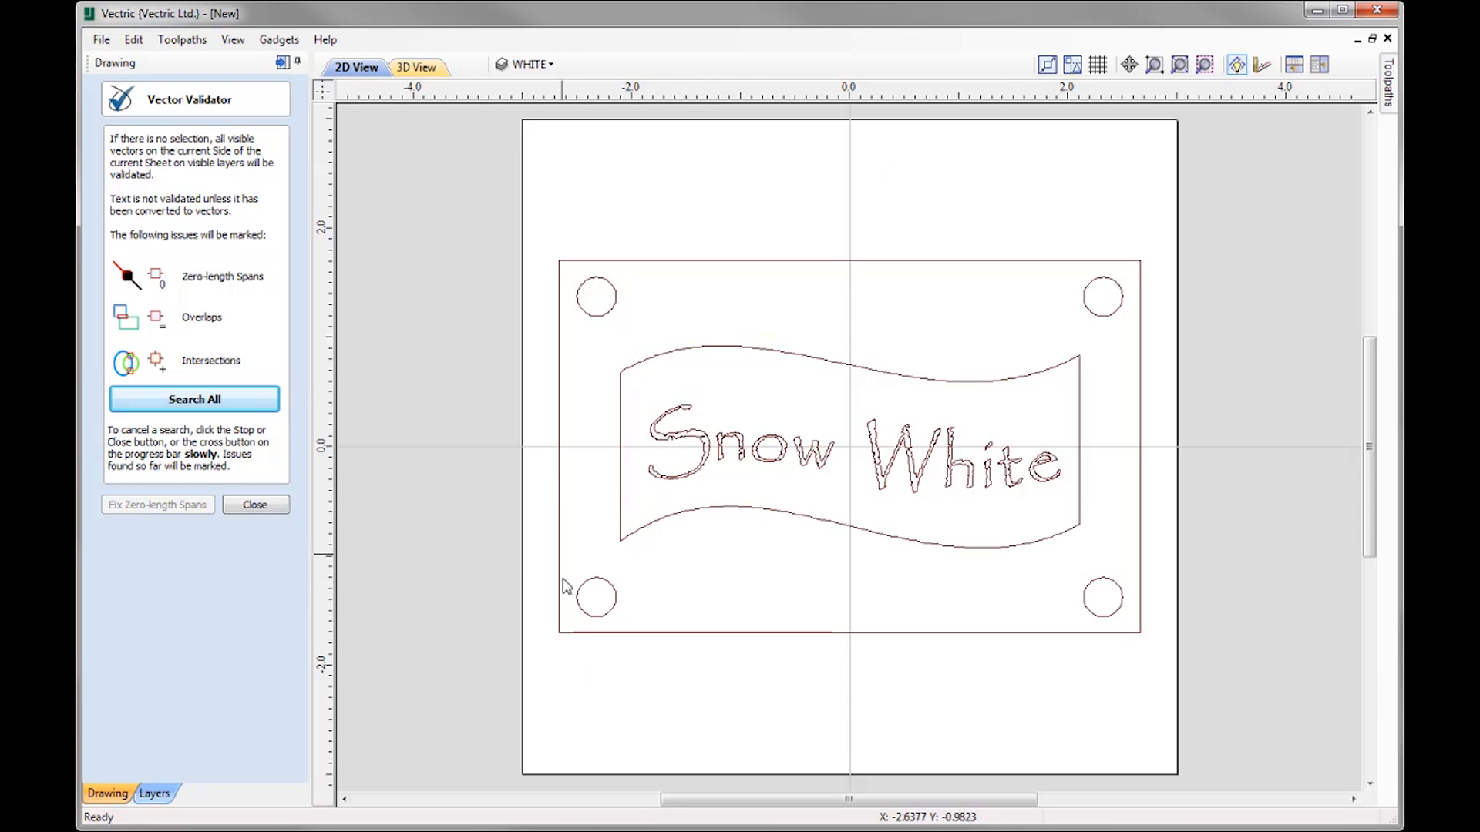
pyautogui.click(210, 401)
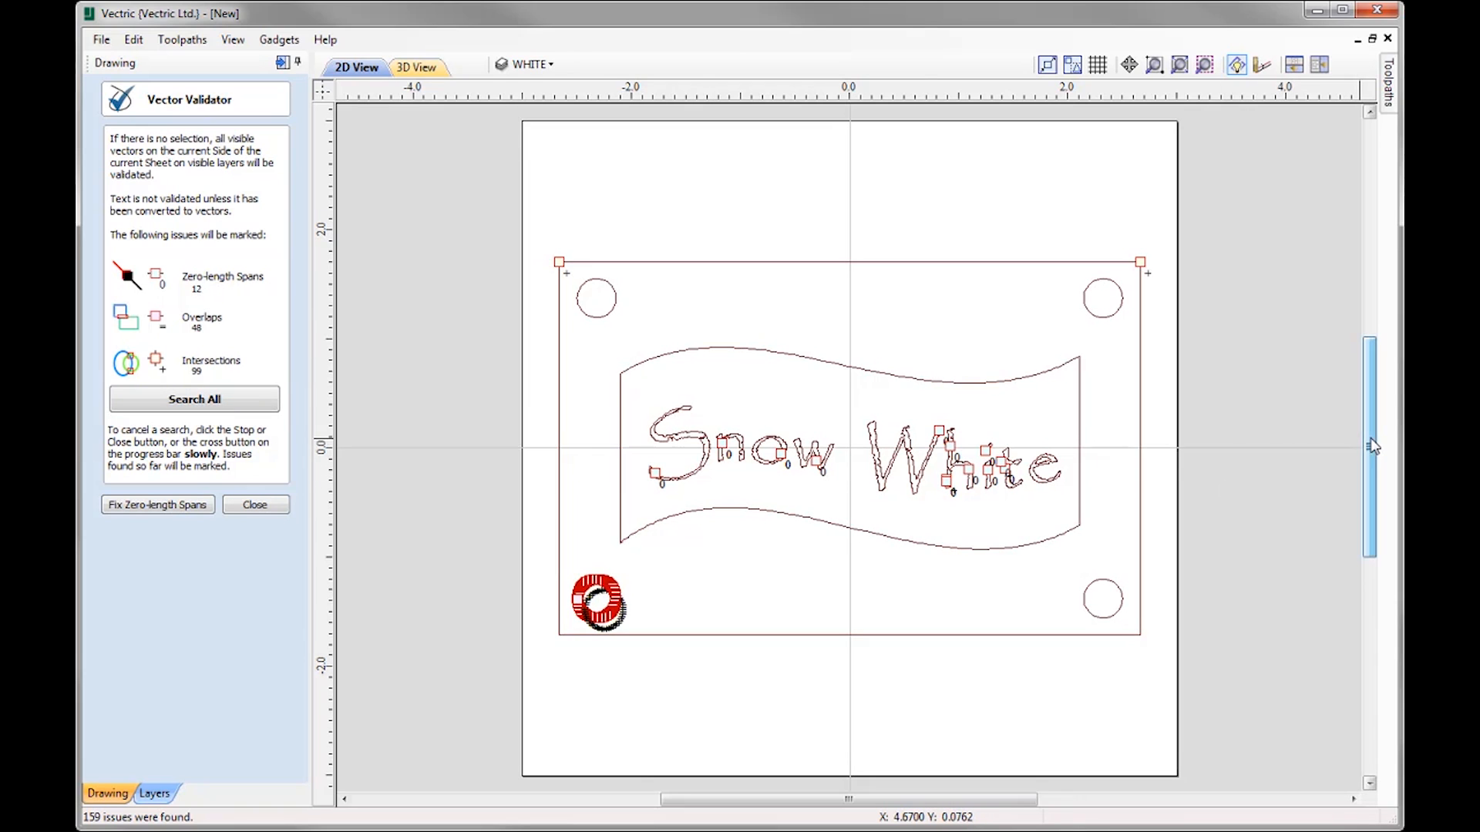
pyautogui.scroll(1, 951, 466)
pyautogui.scroll(1, 861, 508)
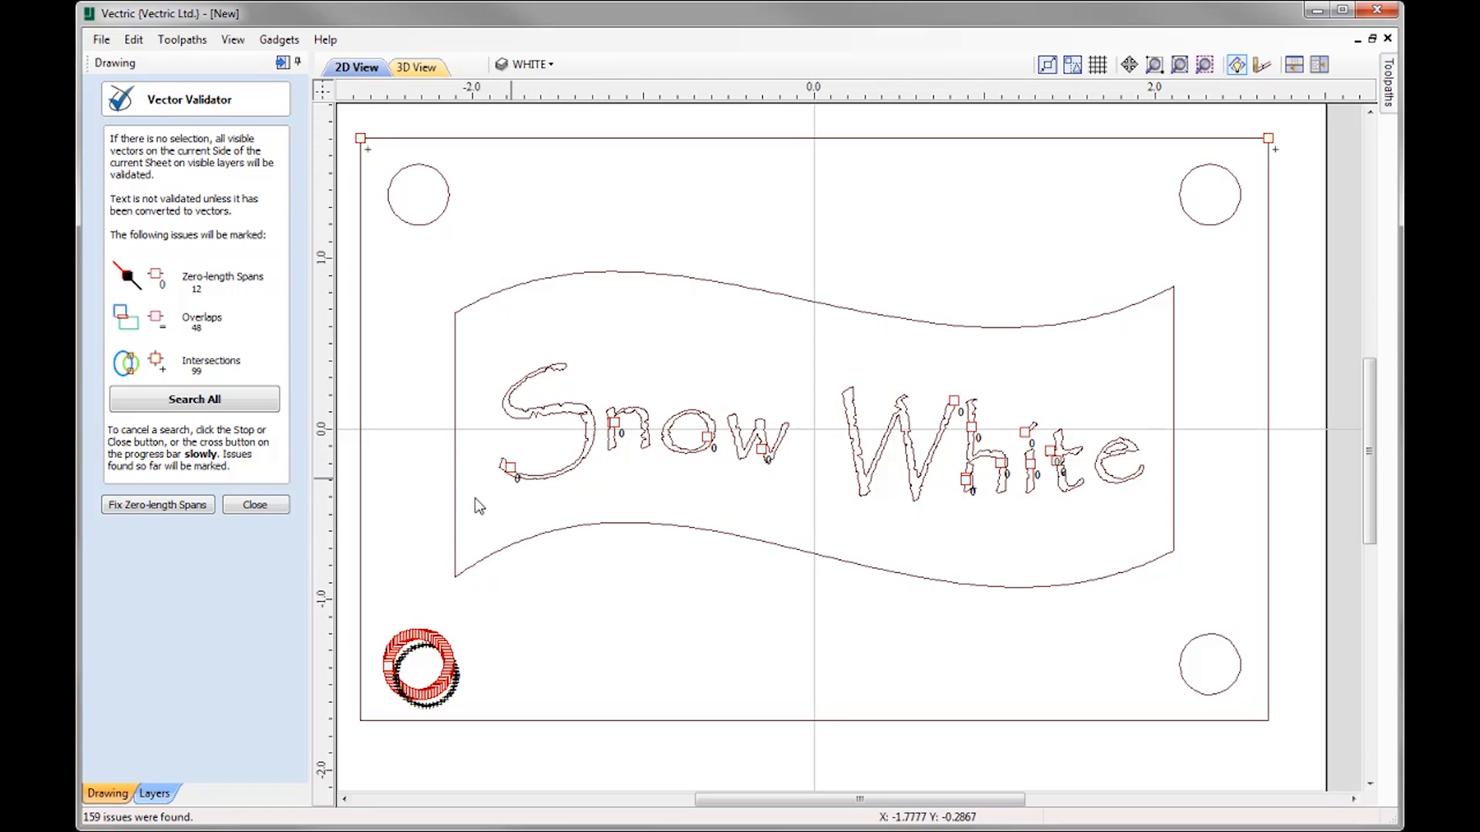
pyautogui.click(158, 508)
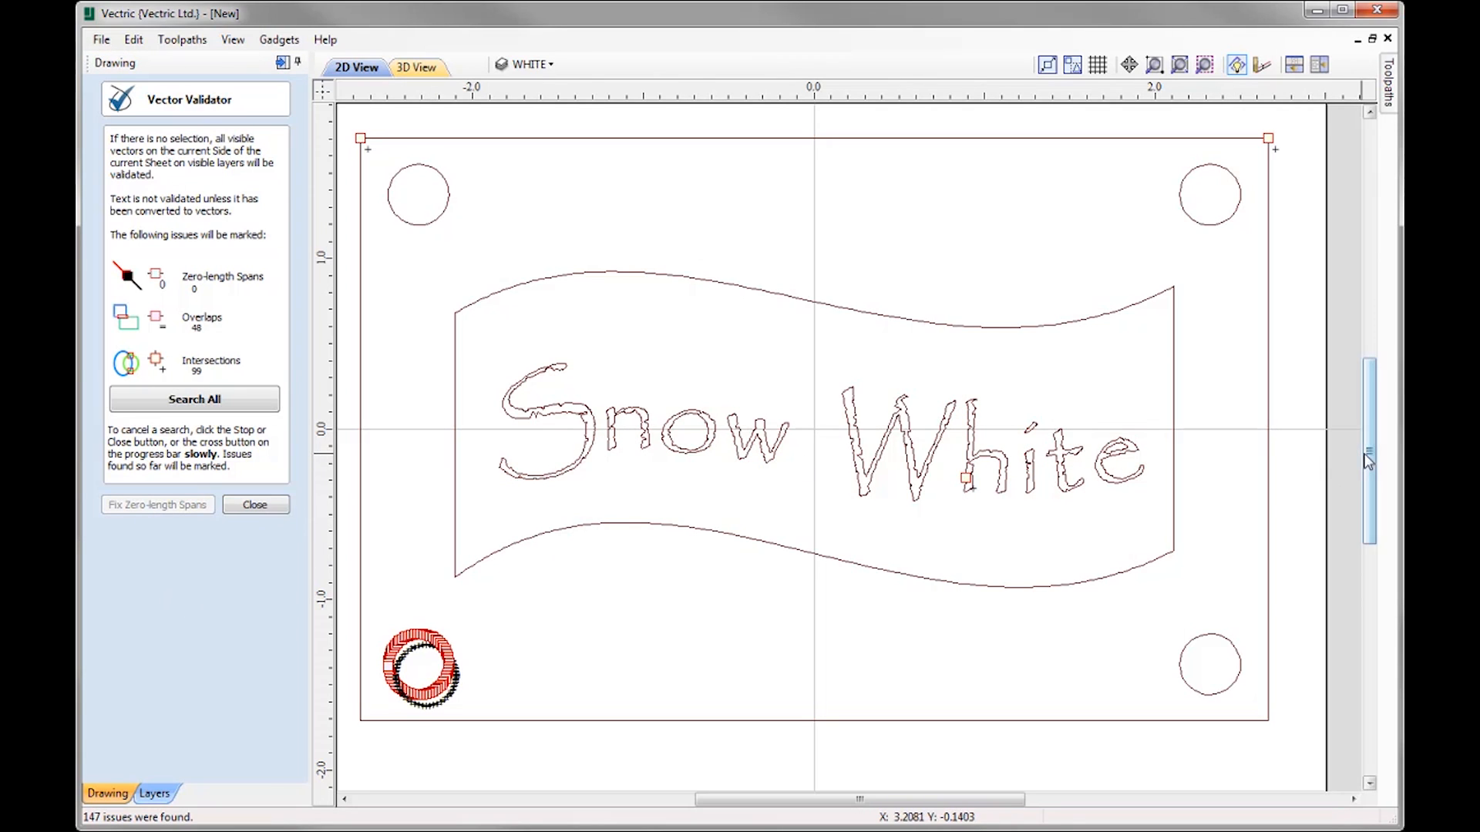
# Examine the overlaps and intersections marked around the plaque's lower-left circle, and close the Vector Validator
pyautogui.scroll(-1, 787, 463)
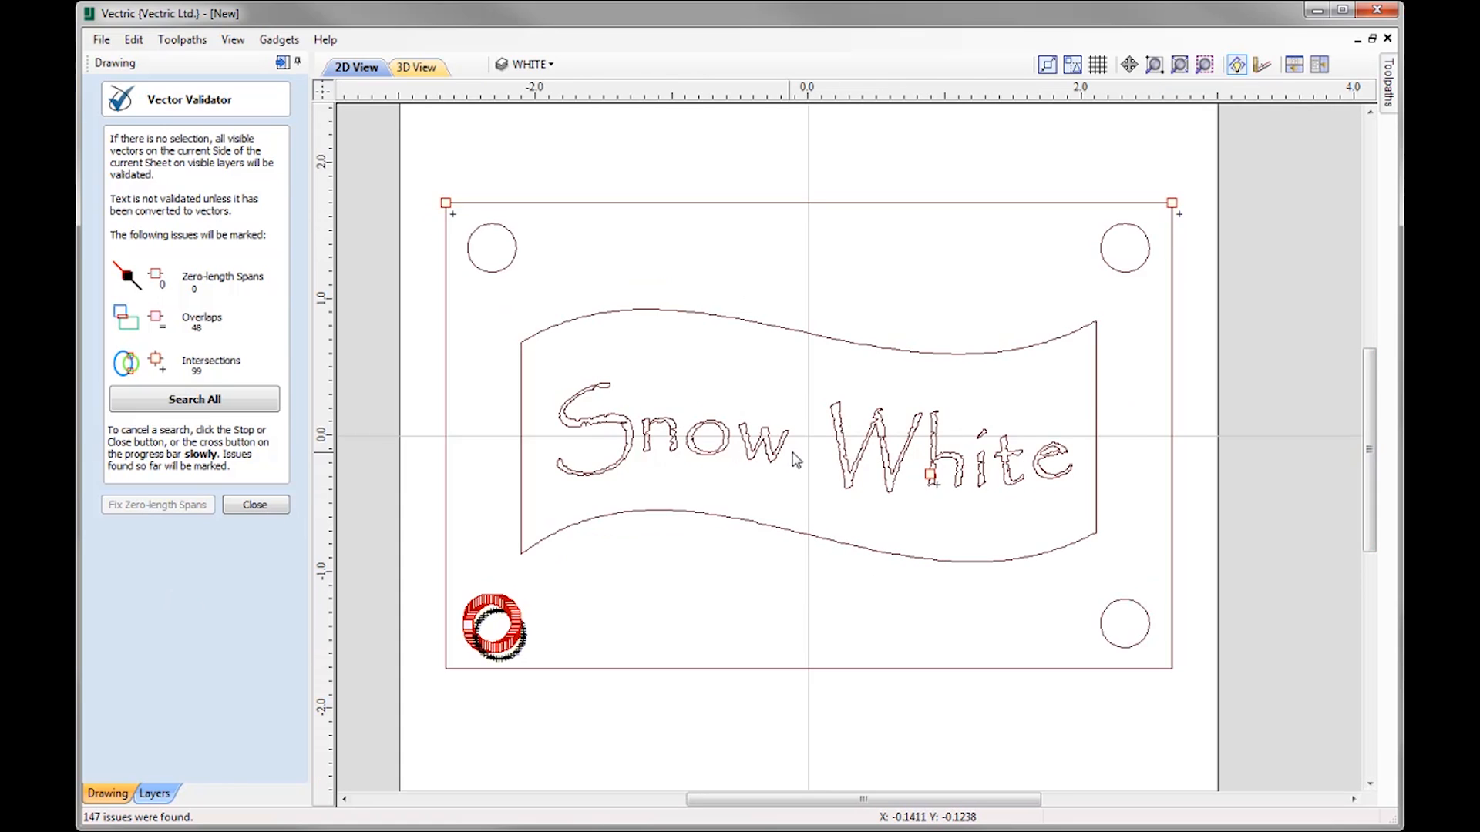
pyautogui.scroll(-1, 796, 460)
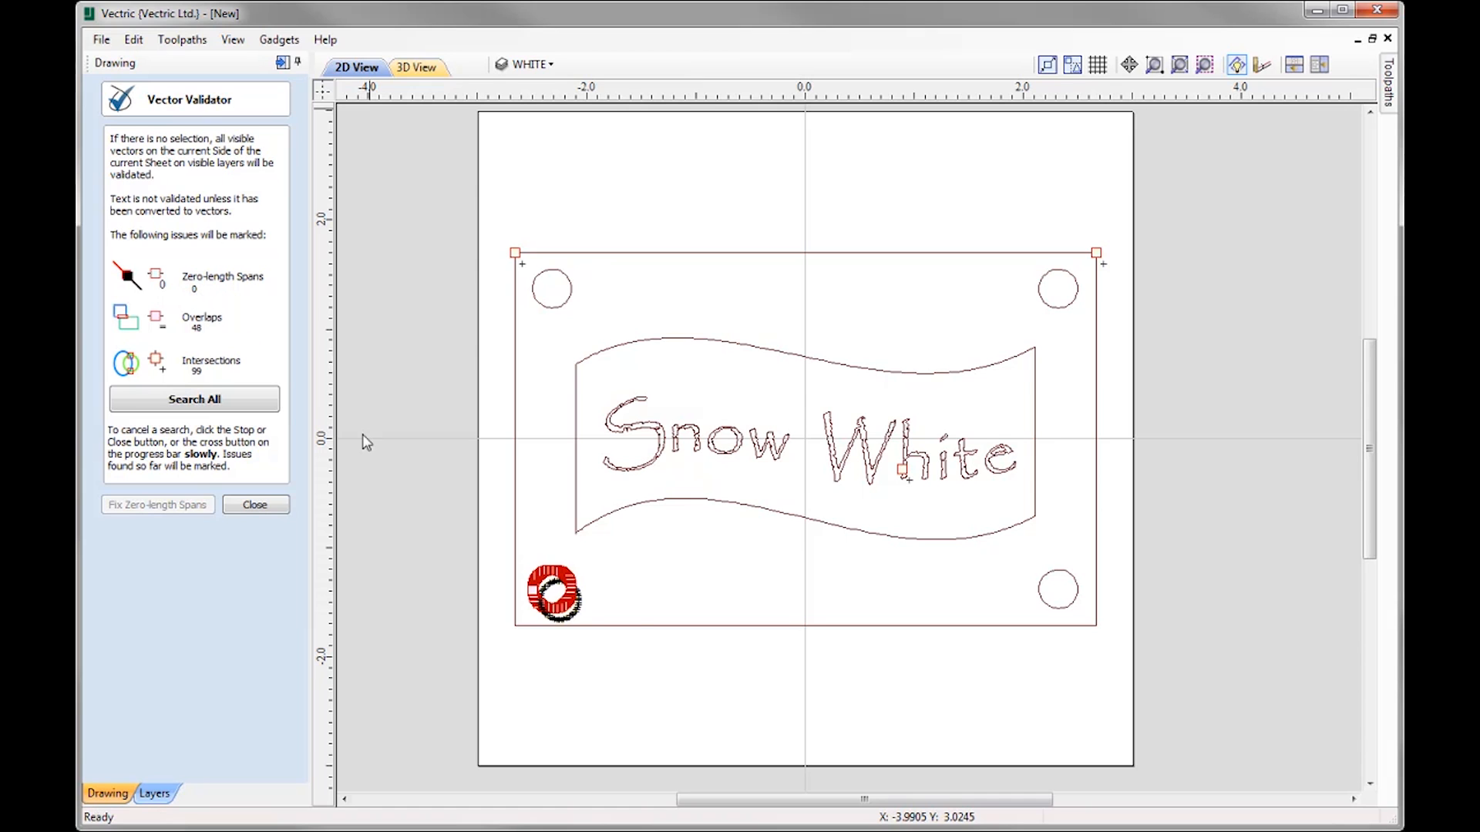
pyautogui.scroll(1, 524, 639)
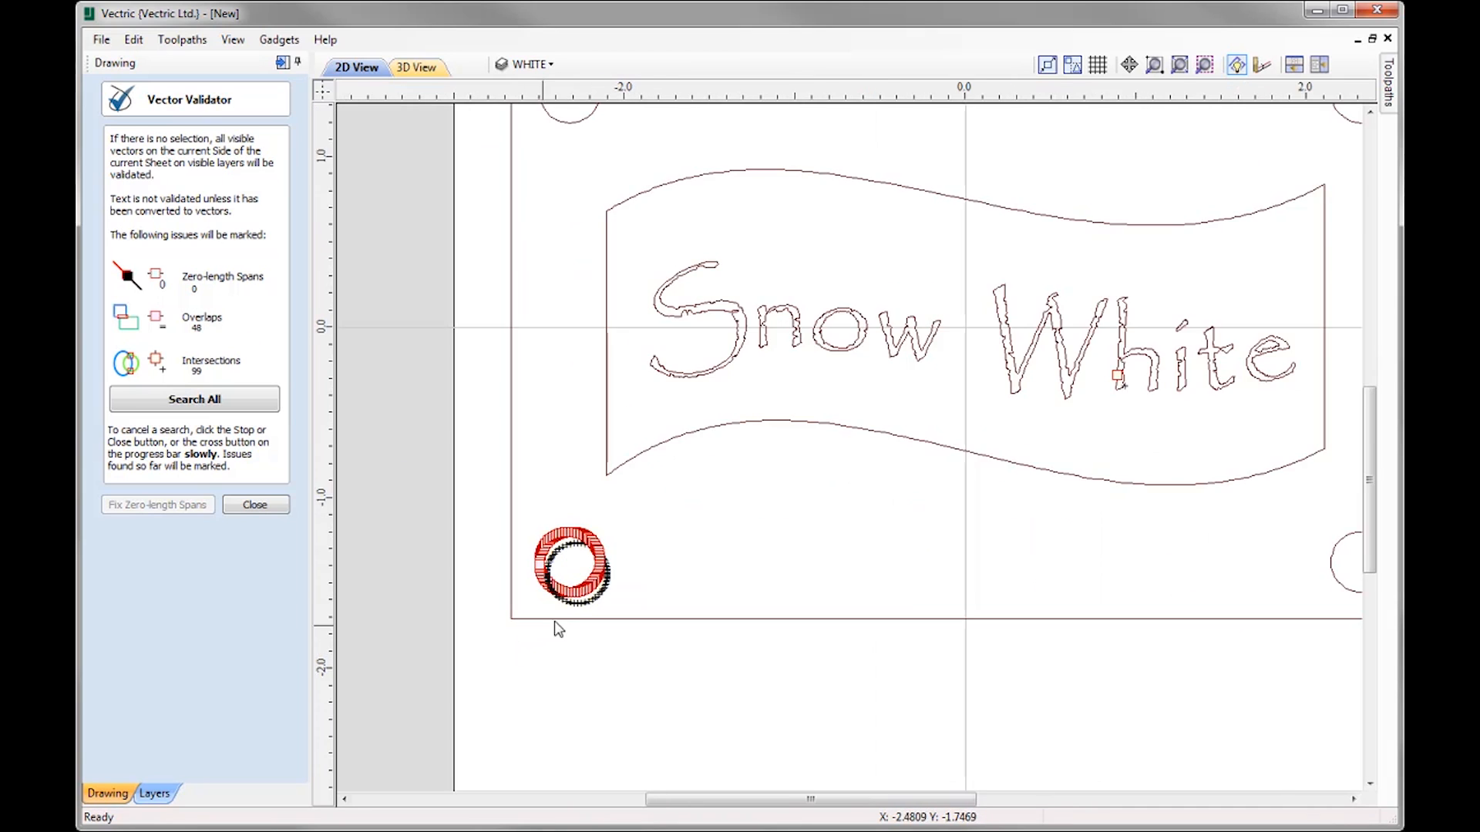
pyautogui.scroll(8, 546, 634)
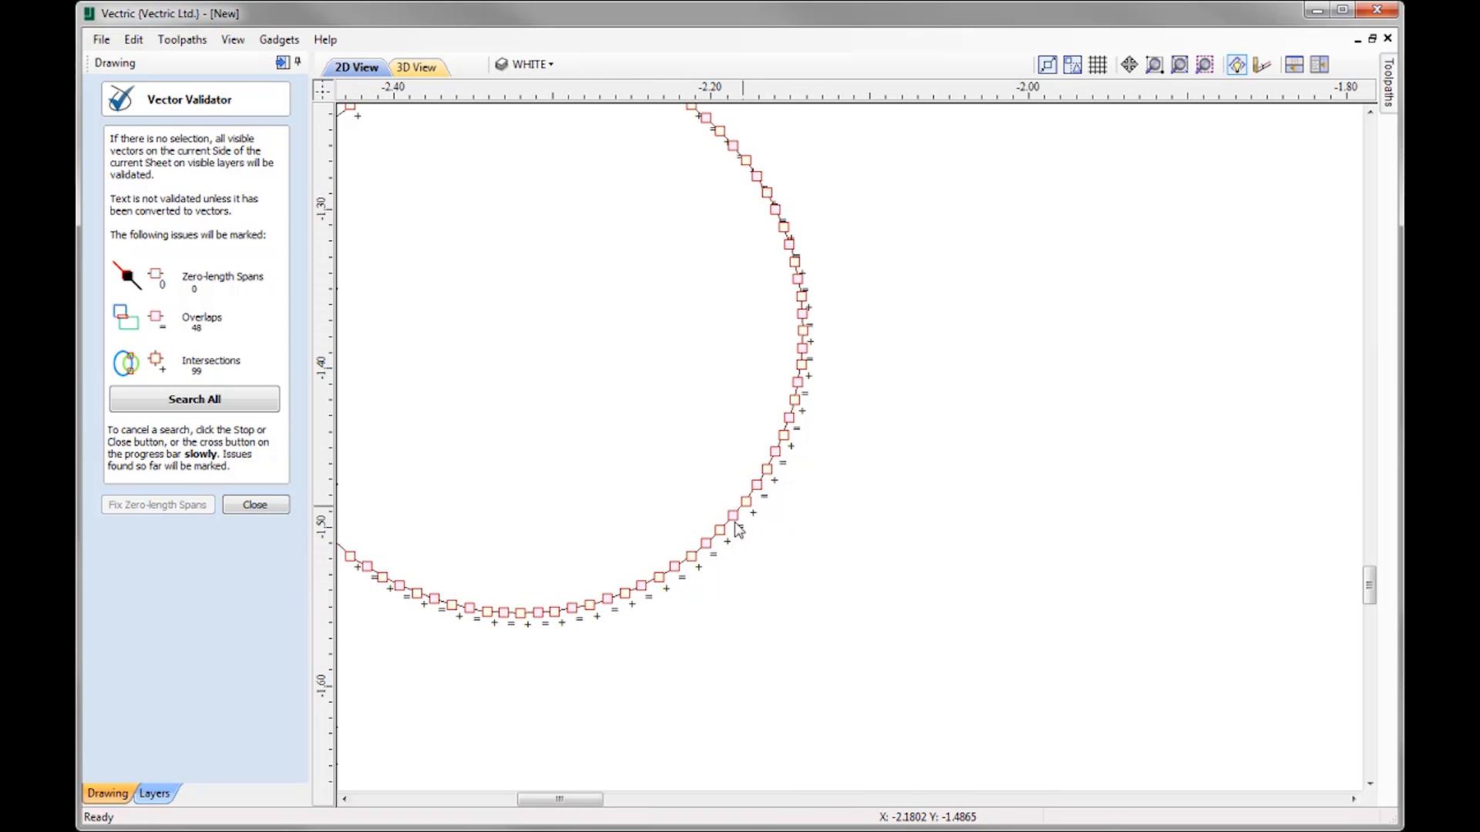
pyautogui.scroll(-1, 696, 595)
pyautogui.scroll(-1, 641, 590)
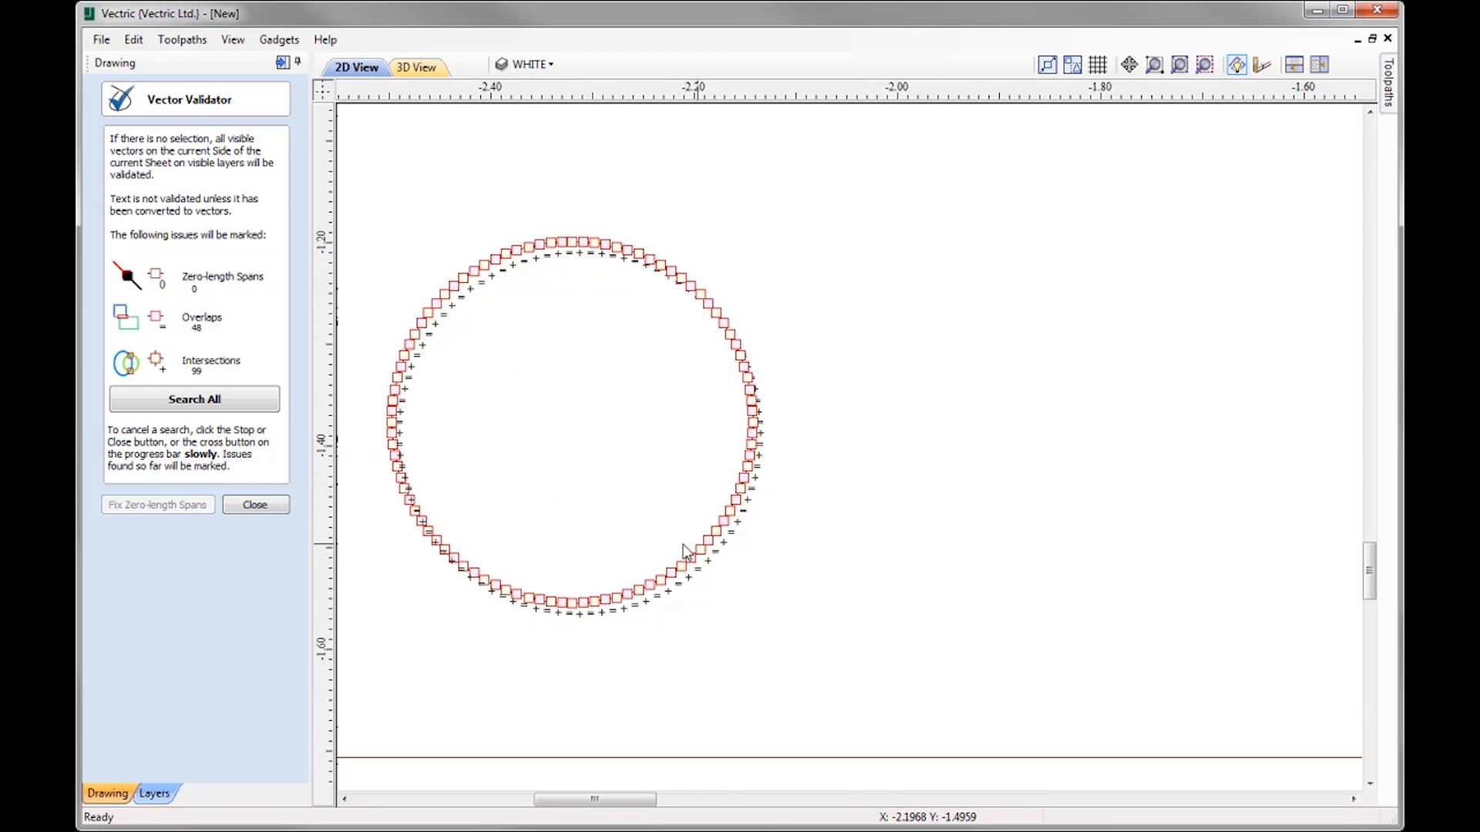
pyautogui.scroll(-2, 586, 580)
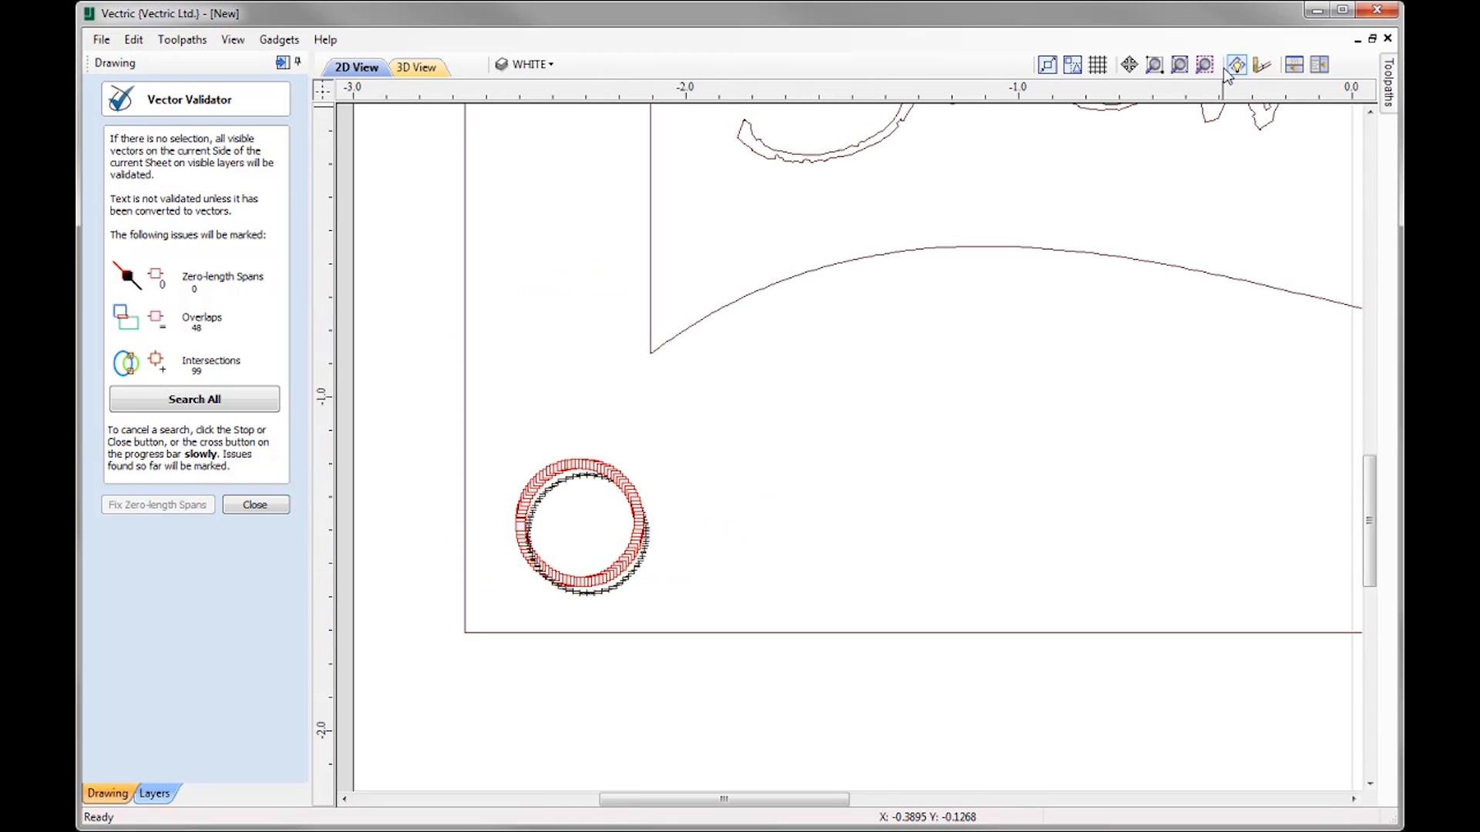
pyautogui.click(1179, 65)
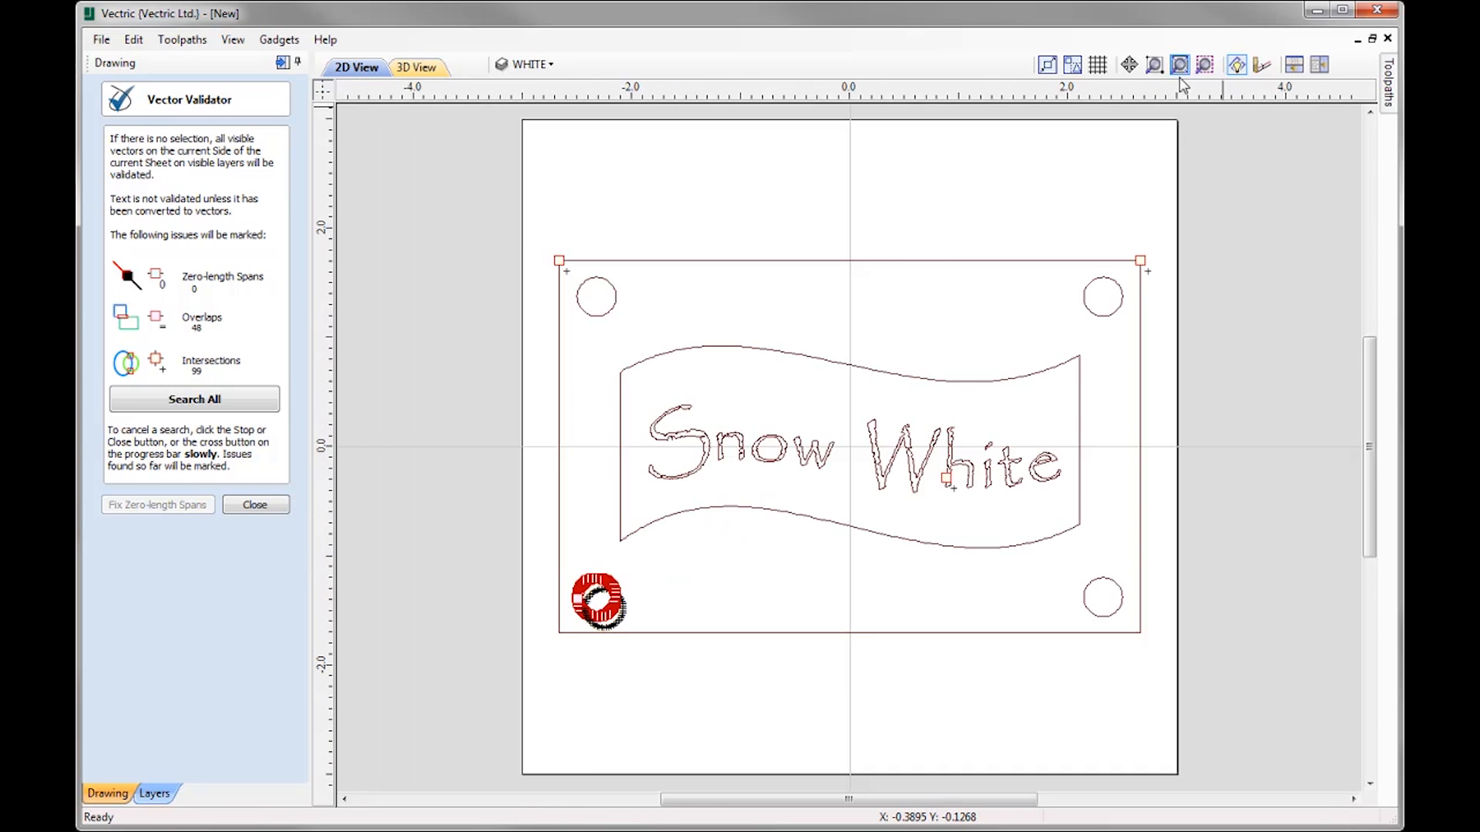
pyautogui.click(255, 506)
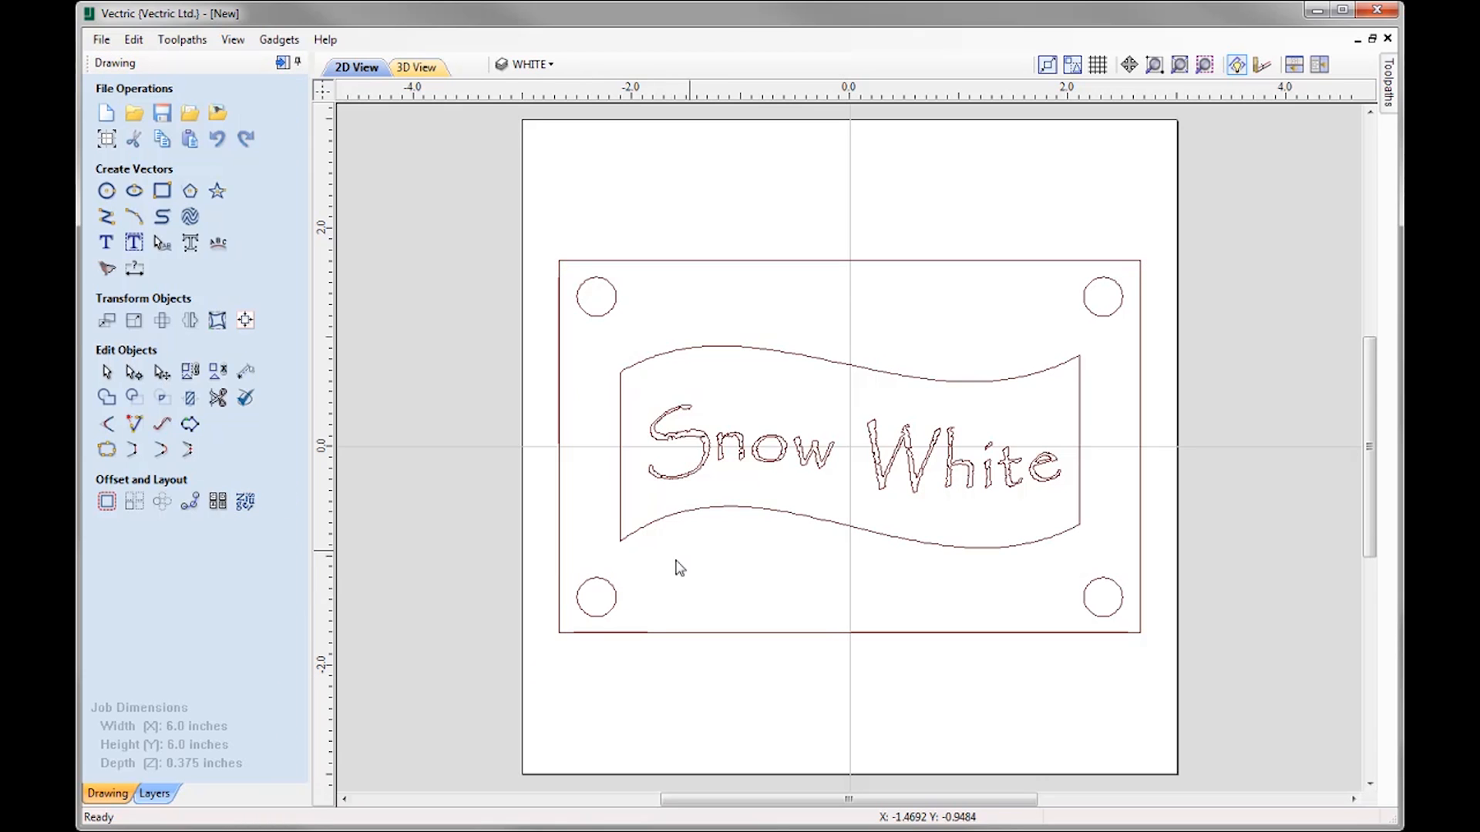
# Separate the duplicate circle from the plaque's lower-left circle and delete it
pyautogui.click(617, 600)
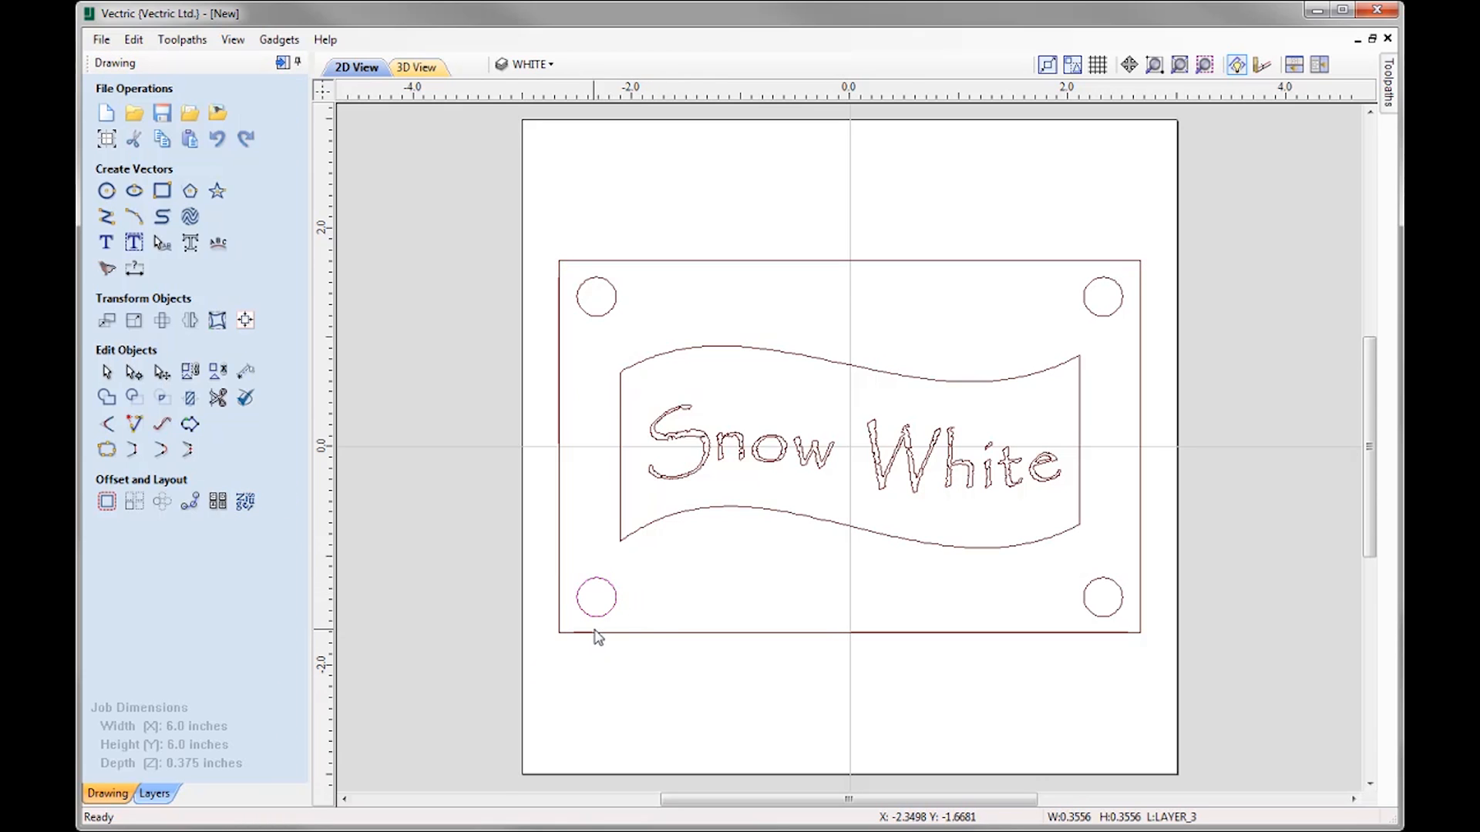
pyautogui.scroll(5, 599, 637)
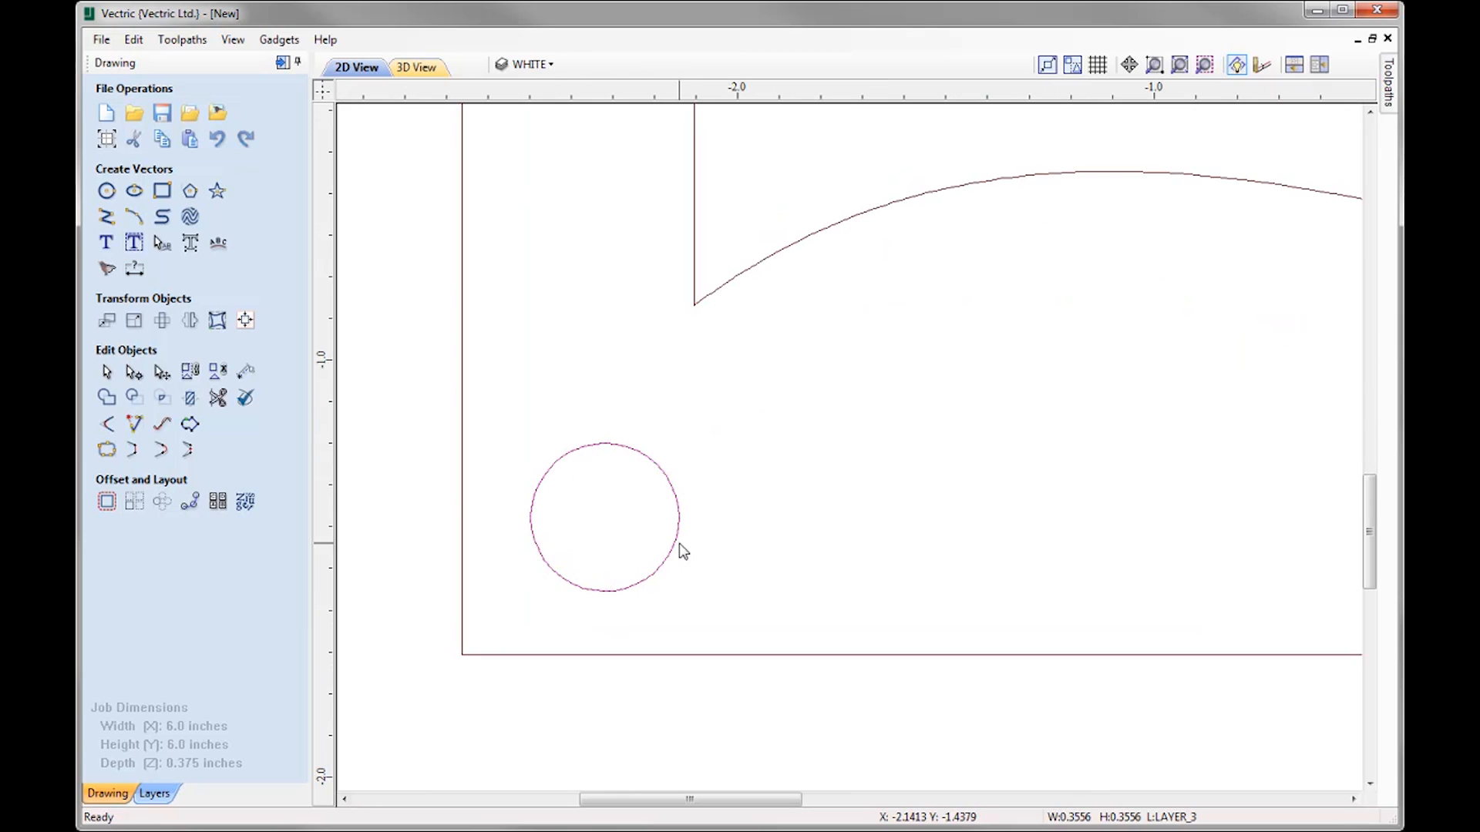
pyautogui.keyDown('ctrl'); pyautogui.moveTo(604, 520); pyautogui.dragTo(947, 517); pyautogui.keyUp('ctrl')
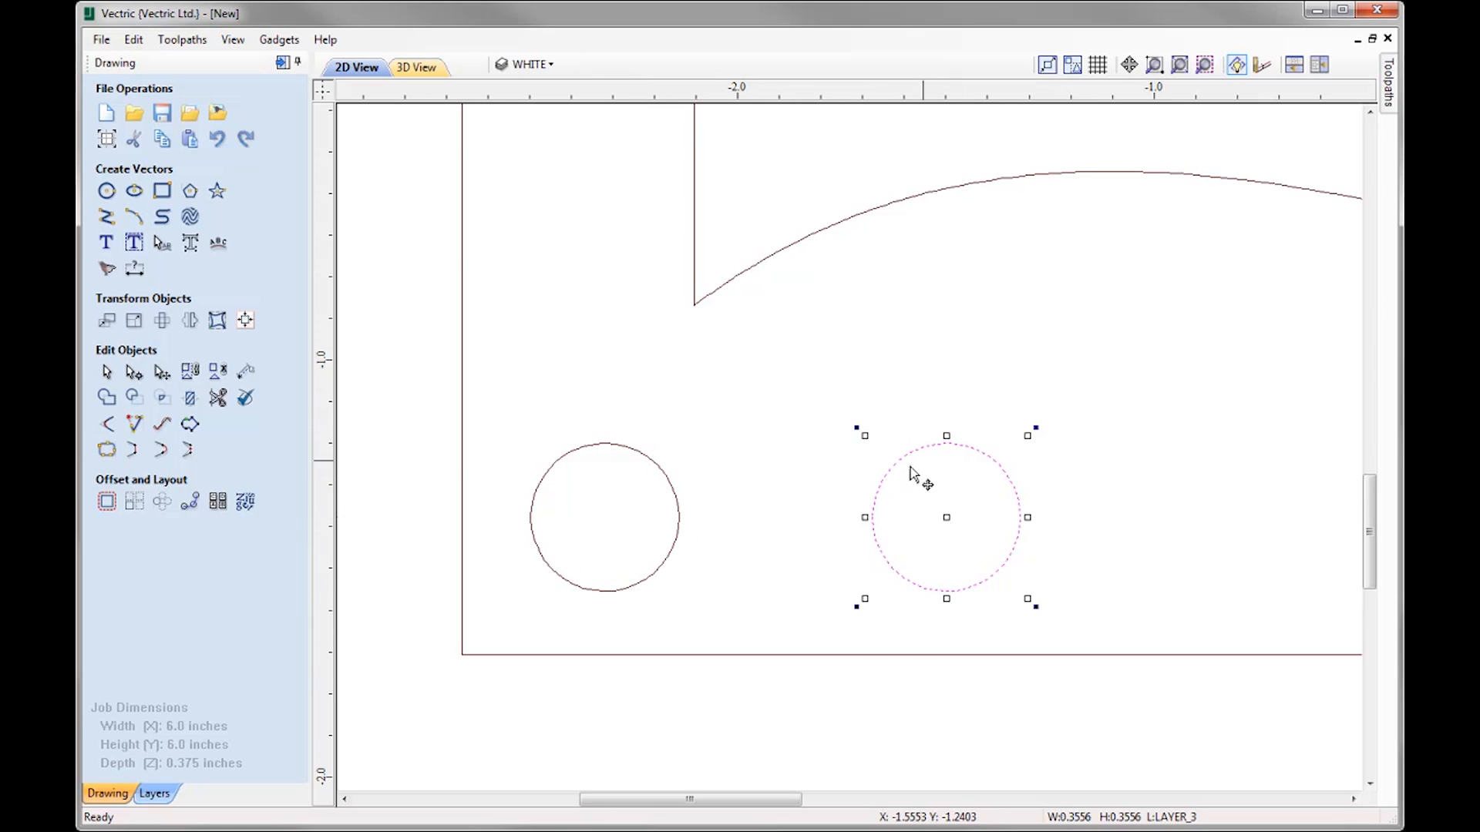
pyautogui.press('Delete')
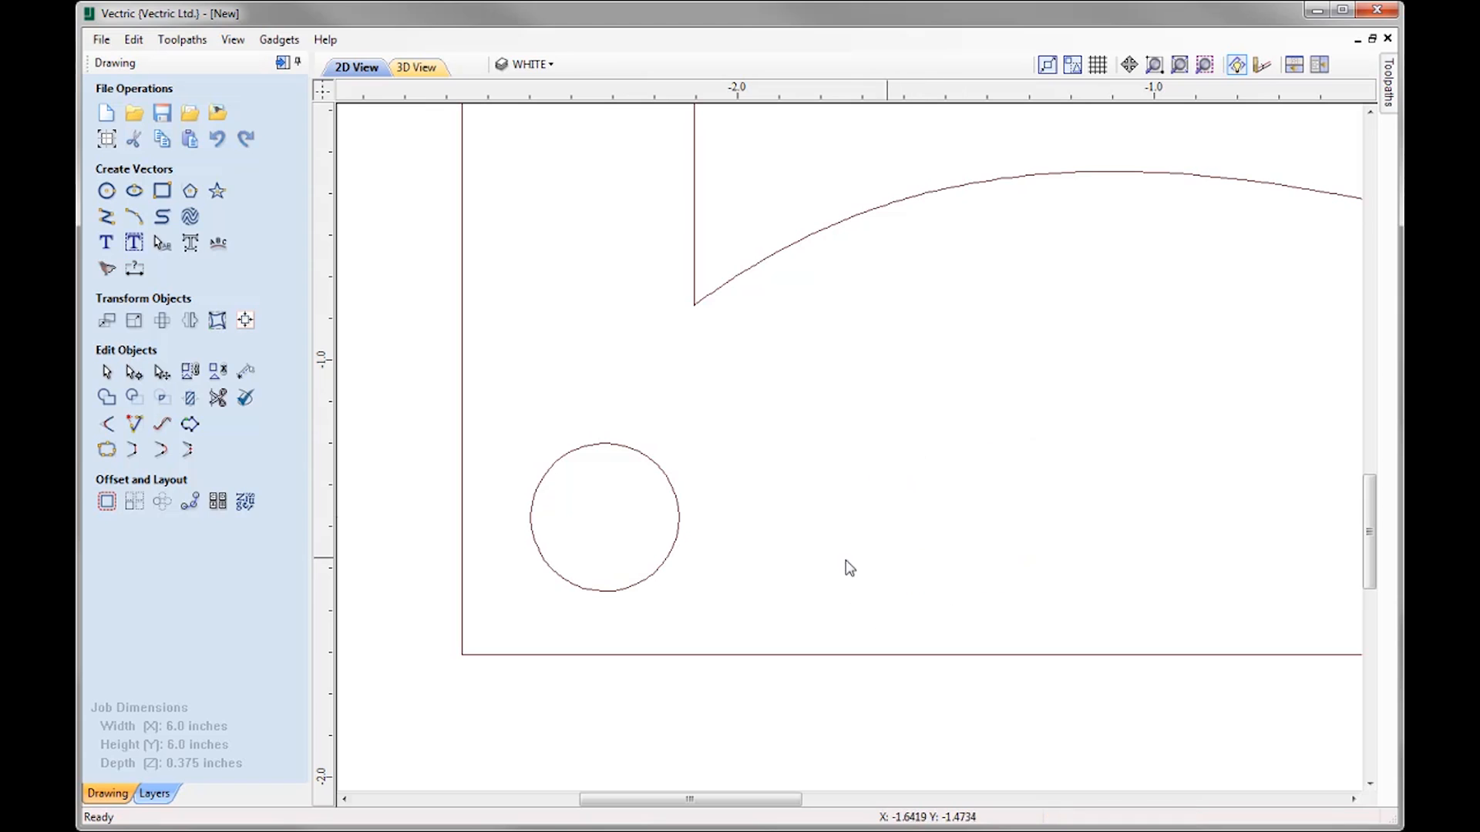
pyautogui.click(676, 548)
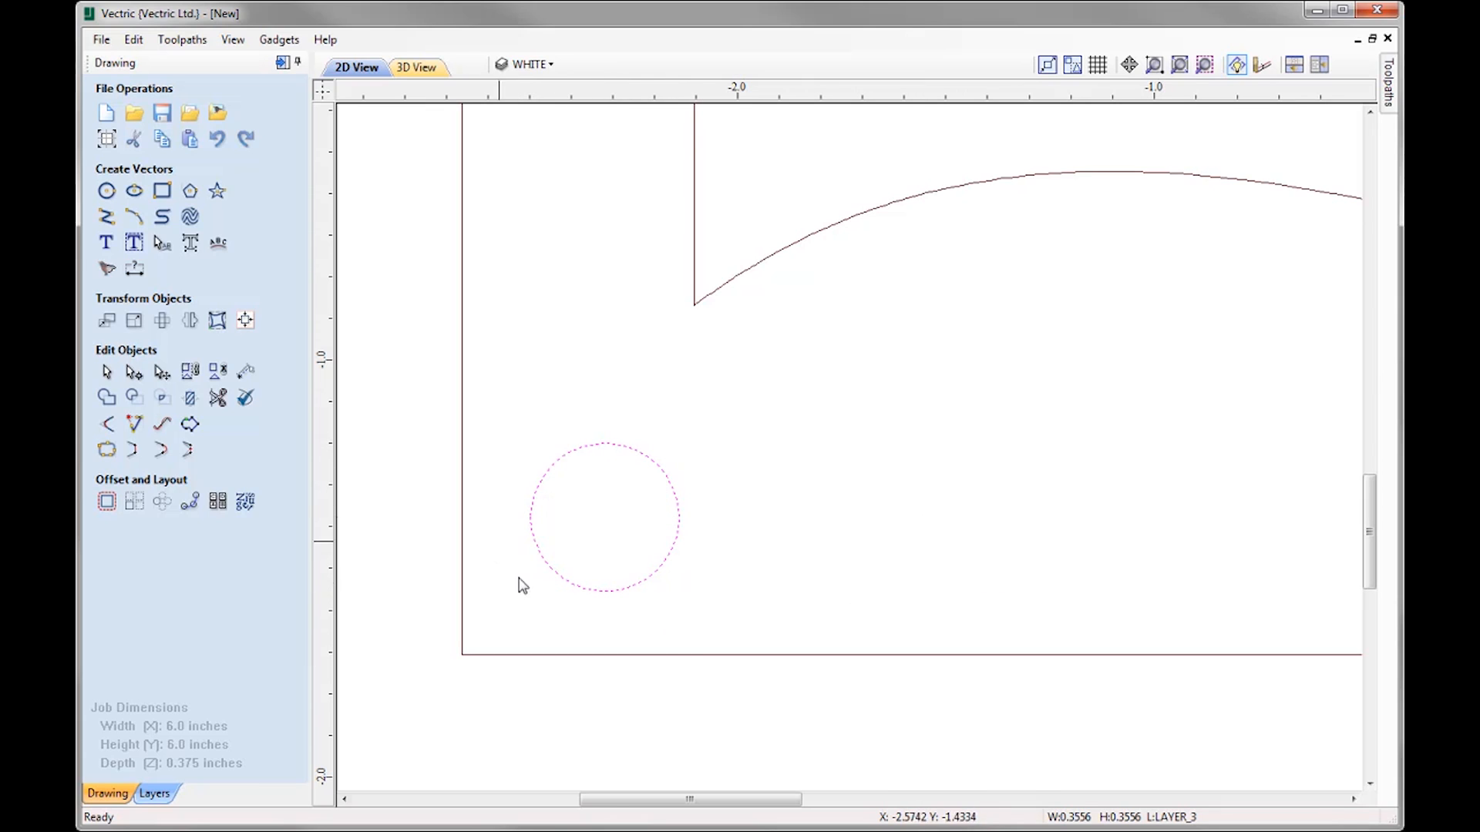
pyautogui.click(791, 504)
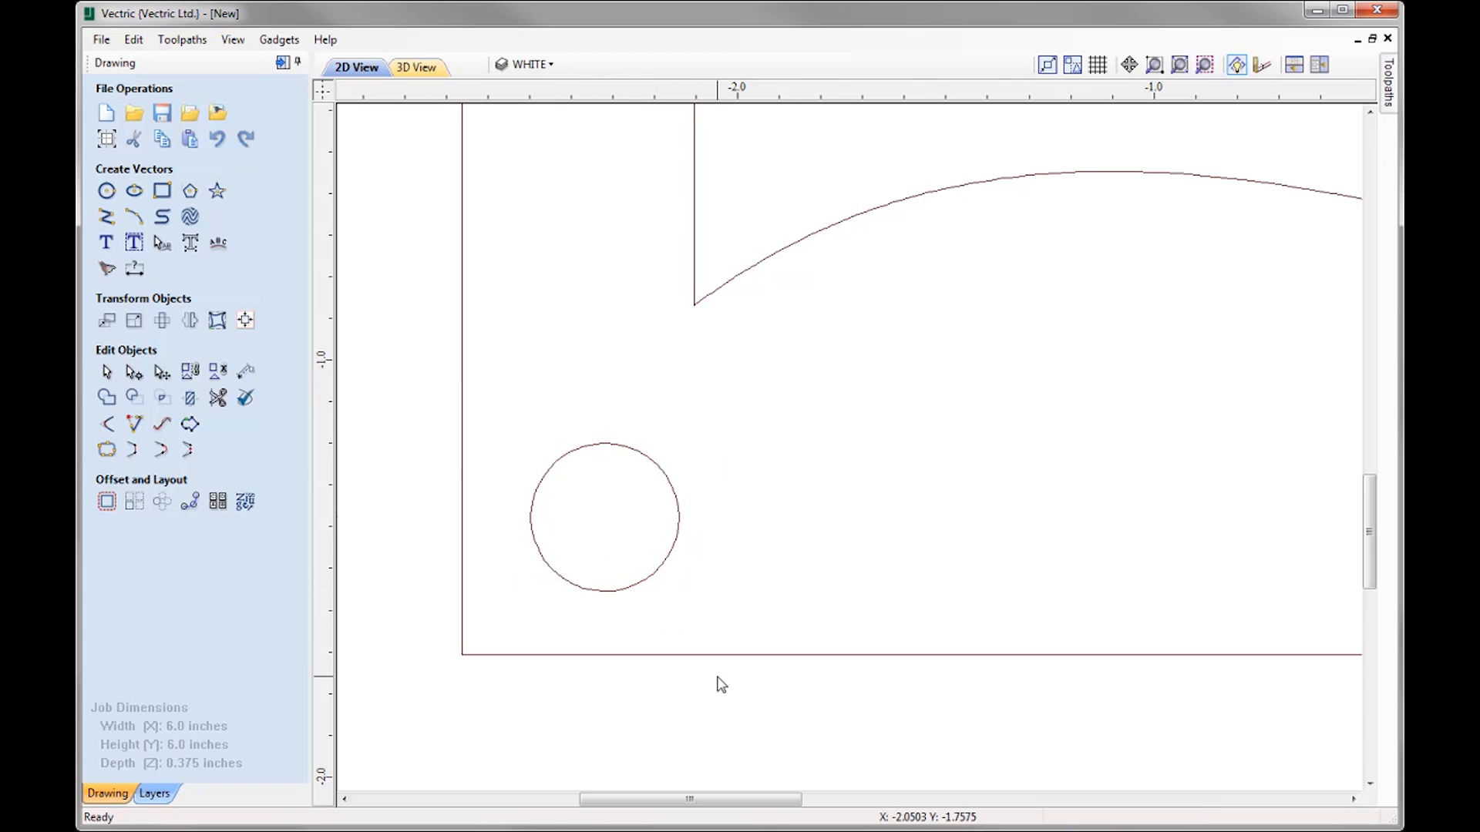
pyautogui.click(1180, 64)
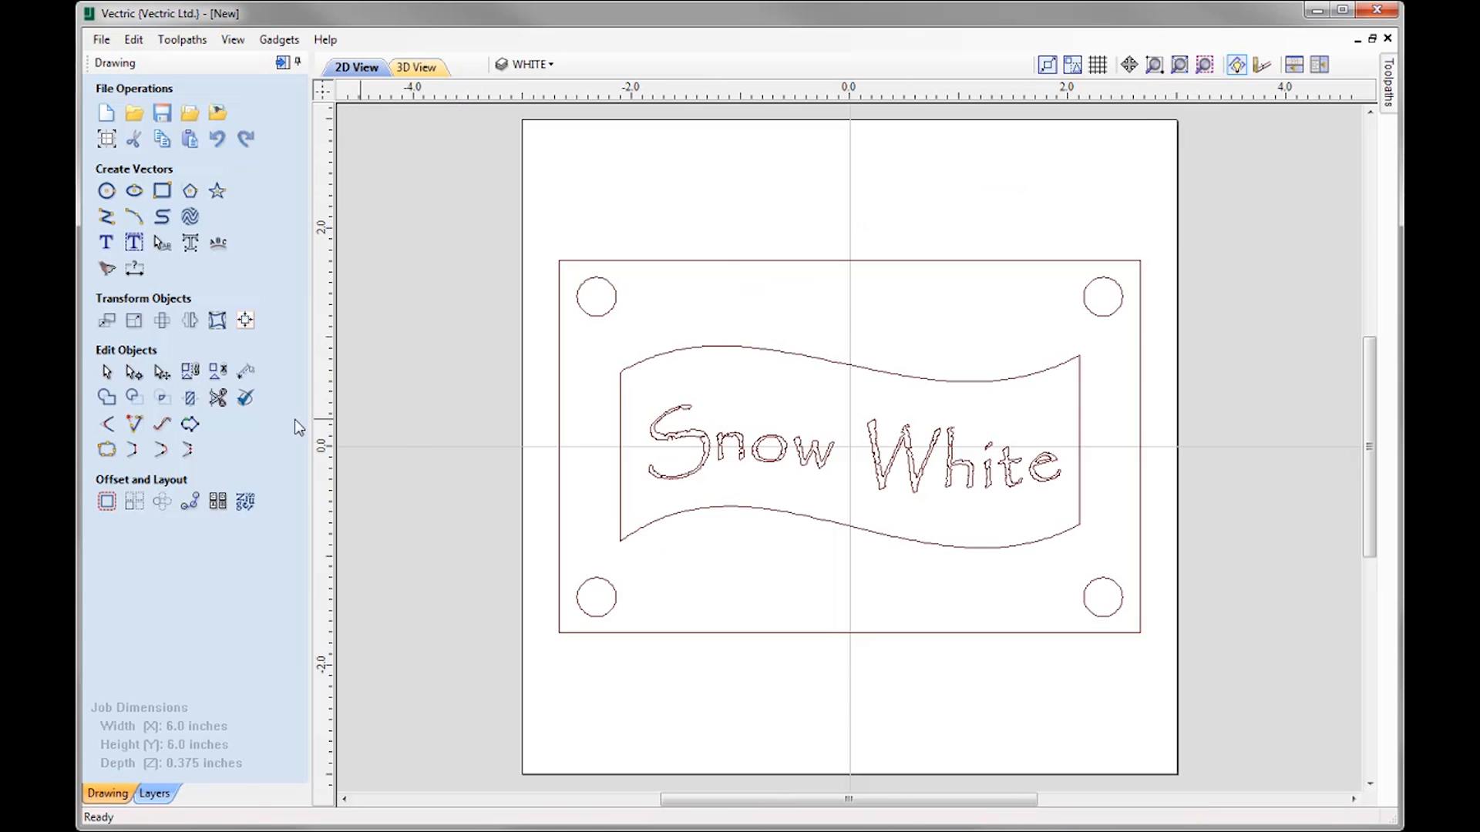
# Check all visible vectors for remaining issues with the Vector Validator
pyautogui.click(245, 397)
pyautogui.click(201, 401)
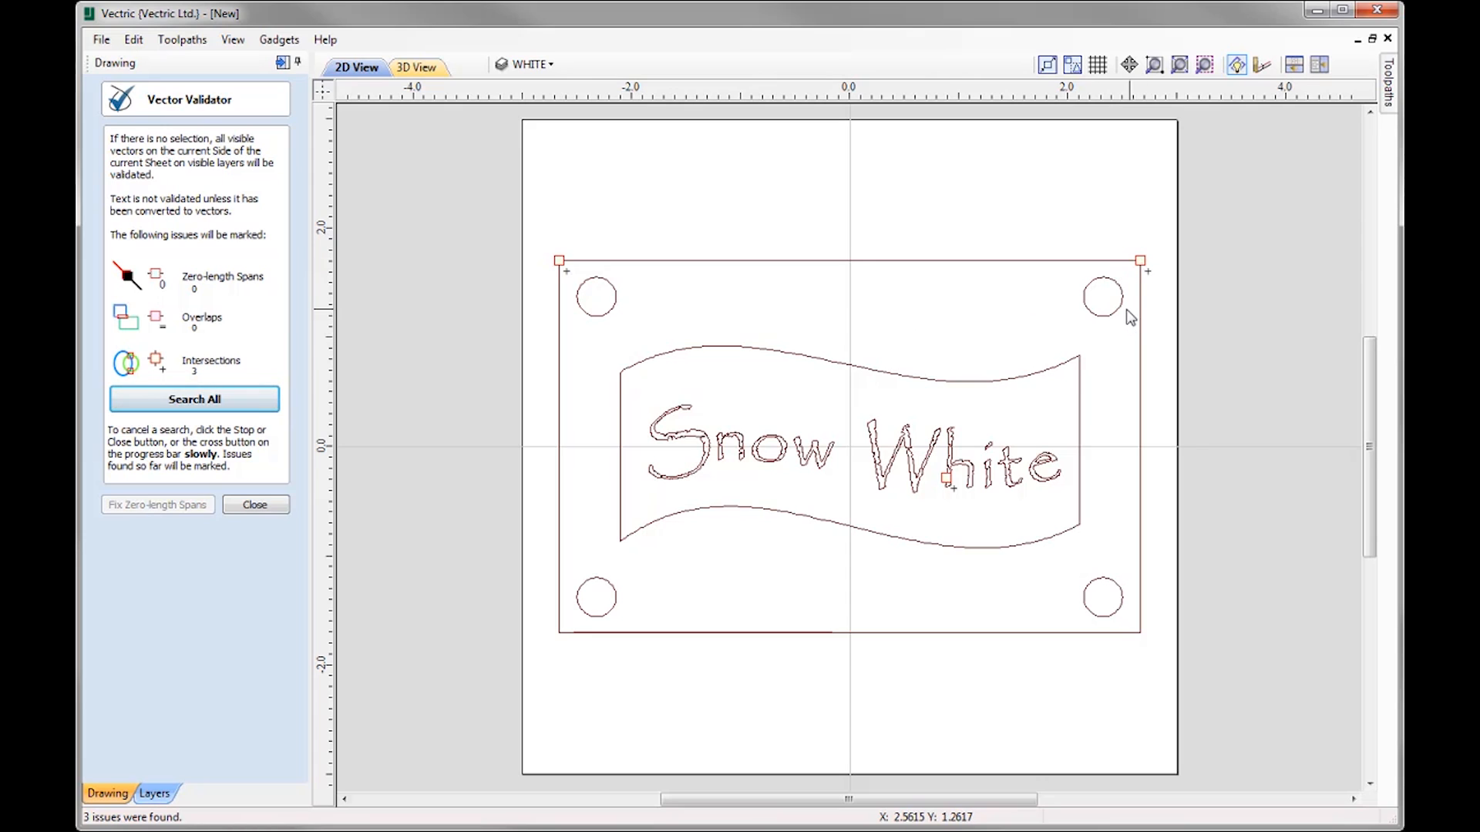
pyautogui.click(265, 507)
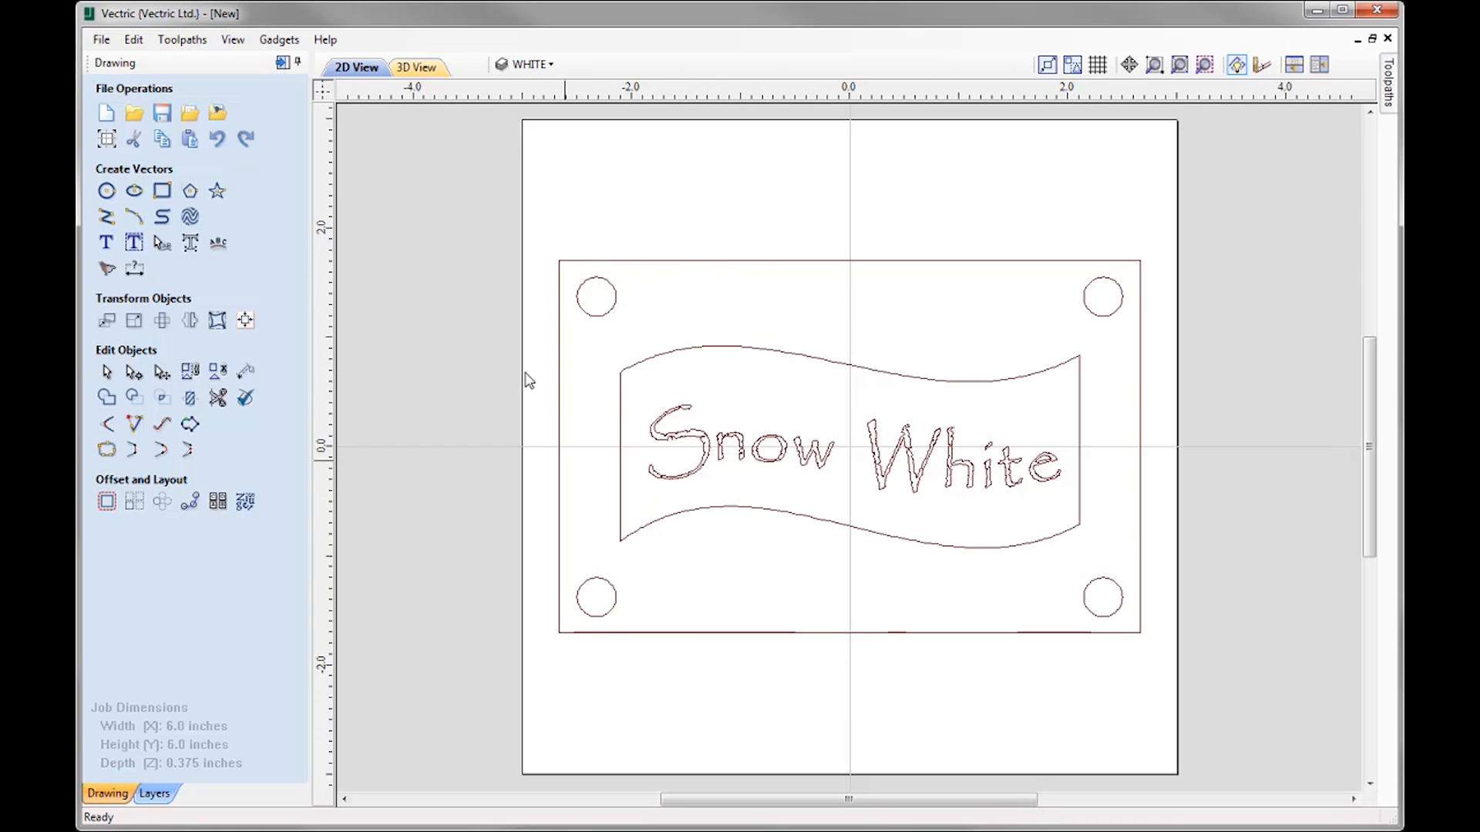
# Join the separate top line and the open three-sided border of the plaque into one closed vector
pyautogui.click(561, 279)
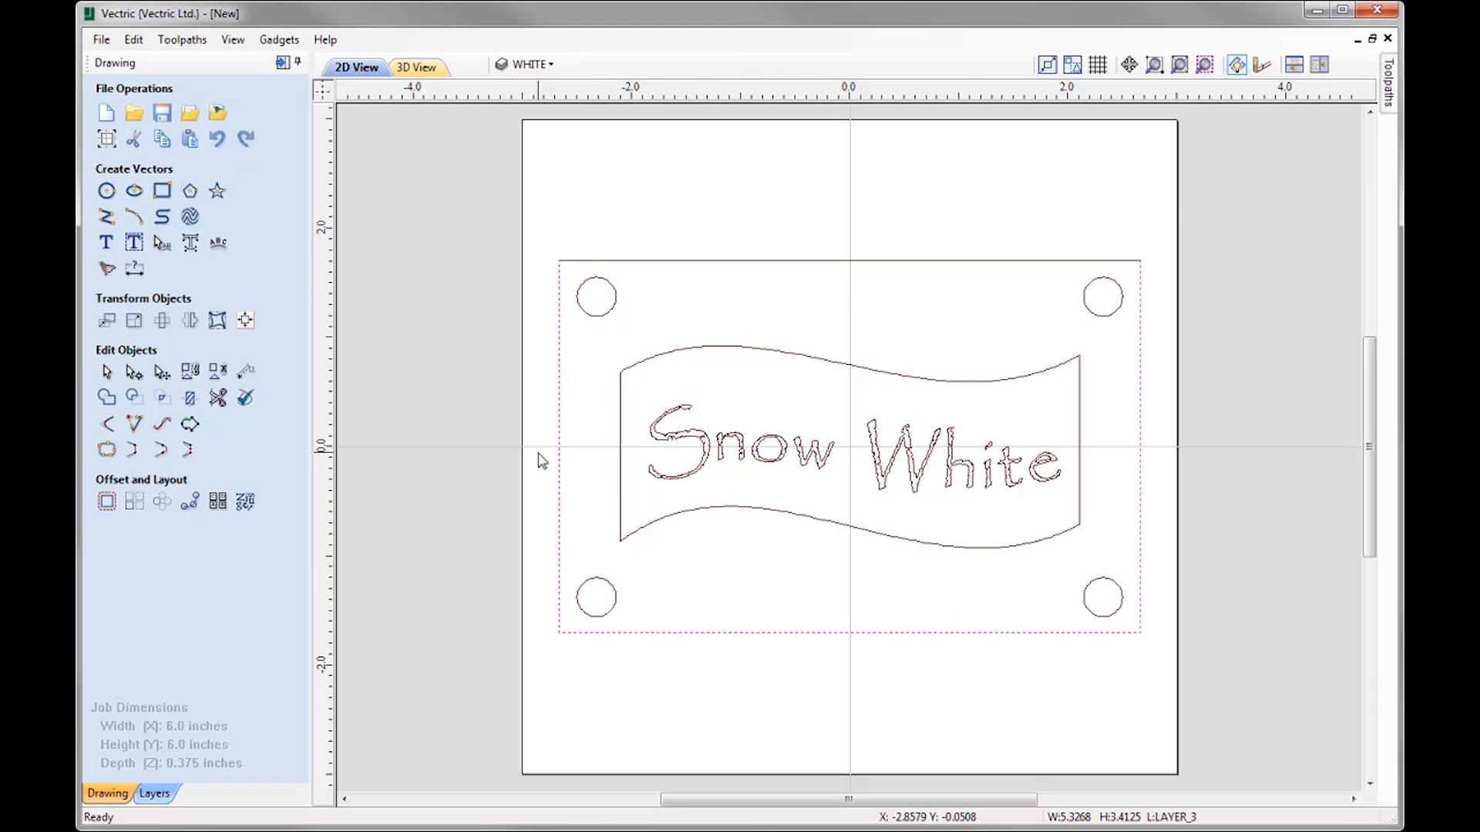
pyautogui.click(687, 266)
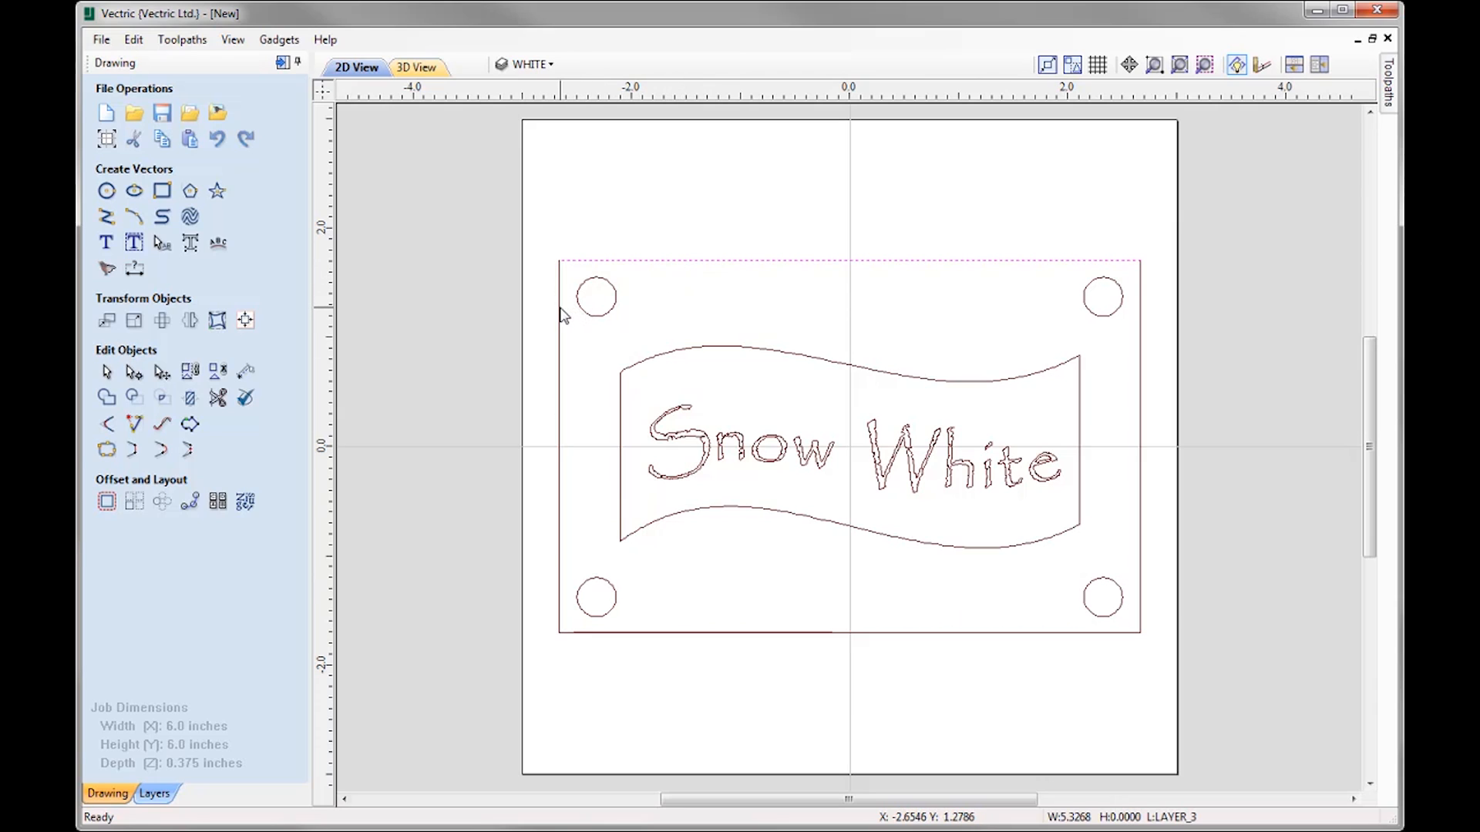
pyautogui.click(561, 318)
pyautogui.click(617, 265)
pyautogui.click(557, 295)
pyautogui.click(608, 262)
pyautogui.keyDown('shift'); pyautogui.click(560, 362); pyautogui.keyUp('shift')
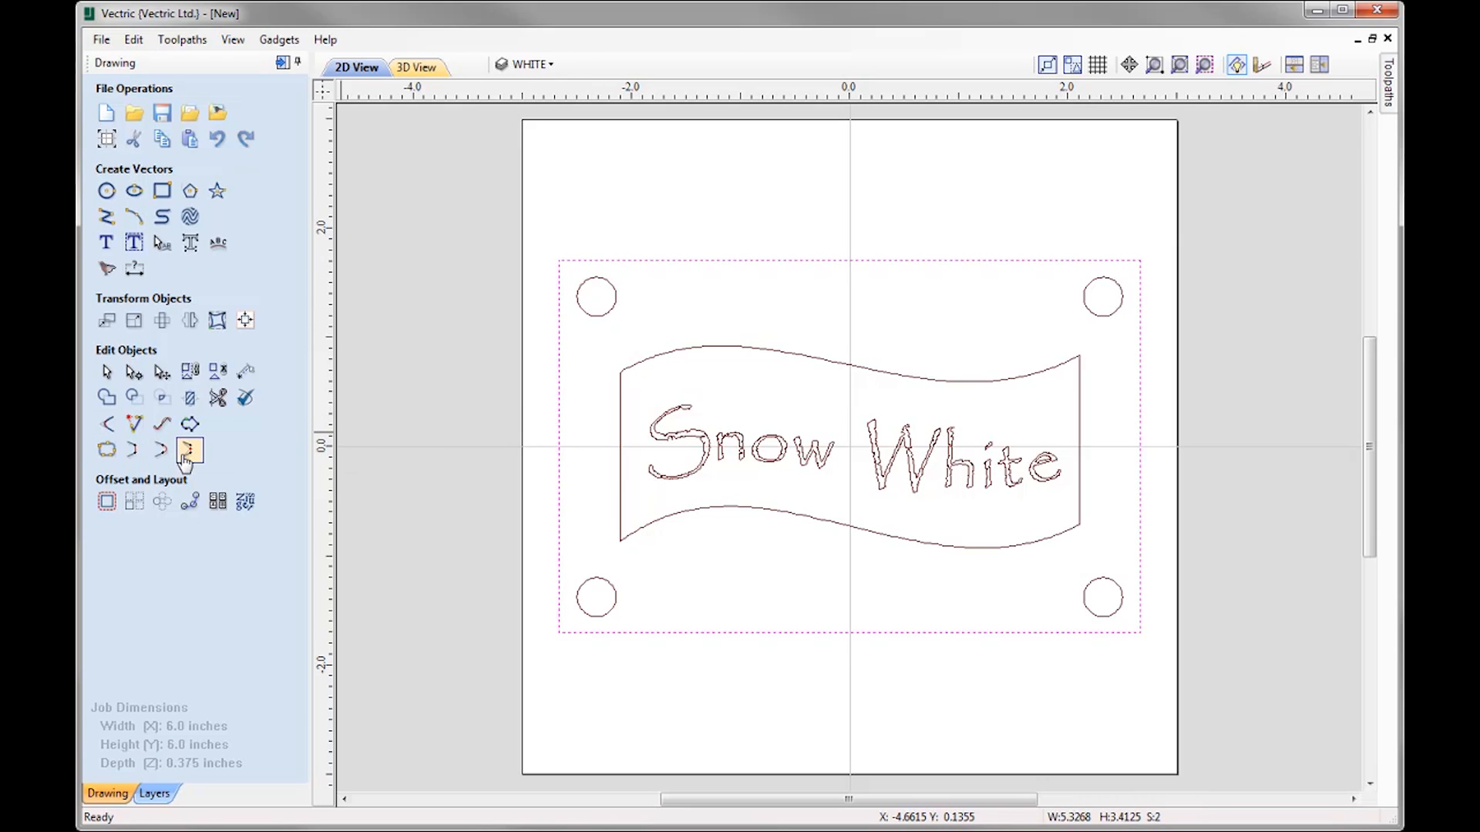
pyautogui.click(109, 453)
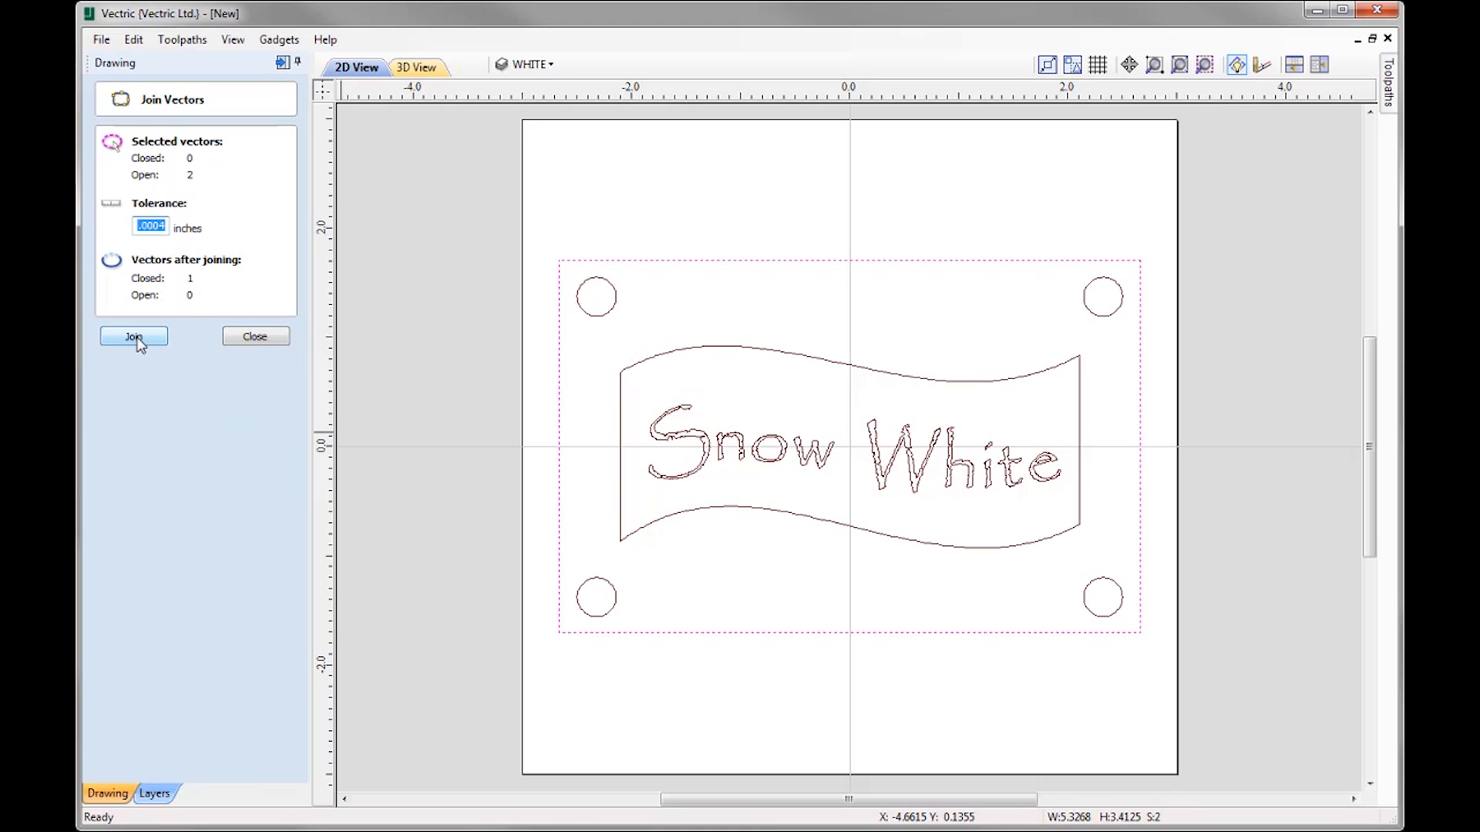
pyautogui.click(134, 336)
pyautogui.click(256, 336)
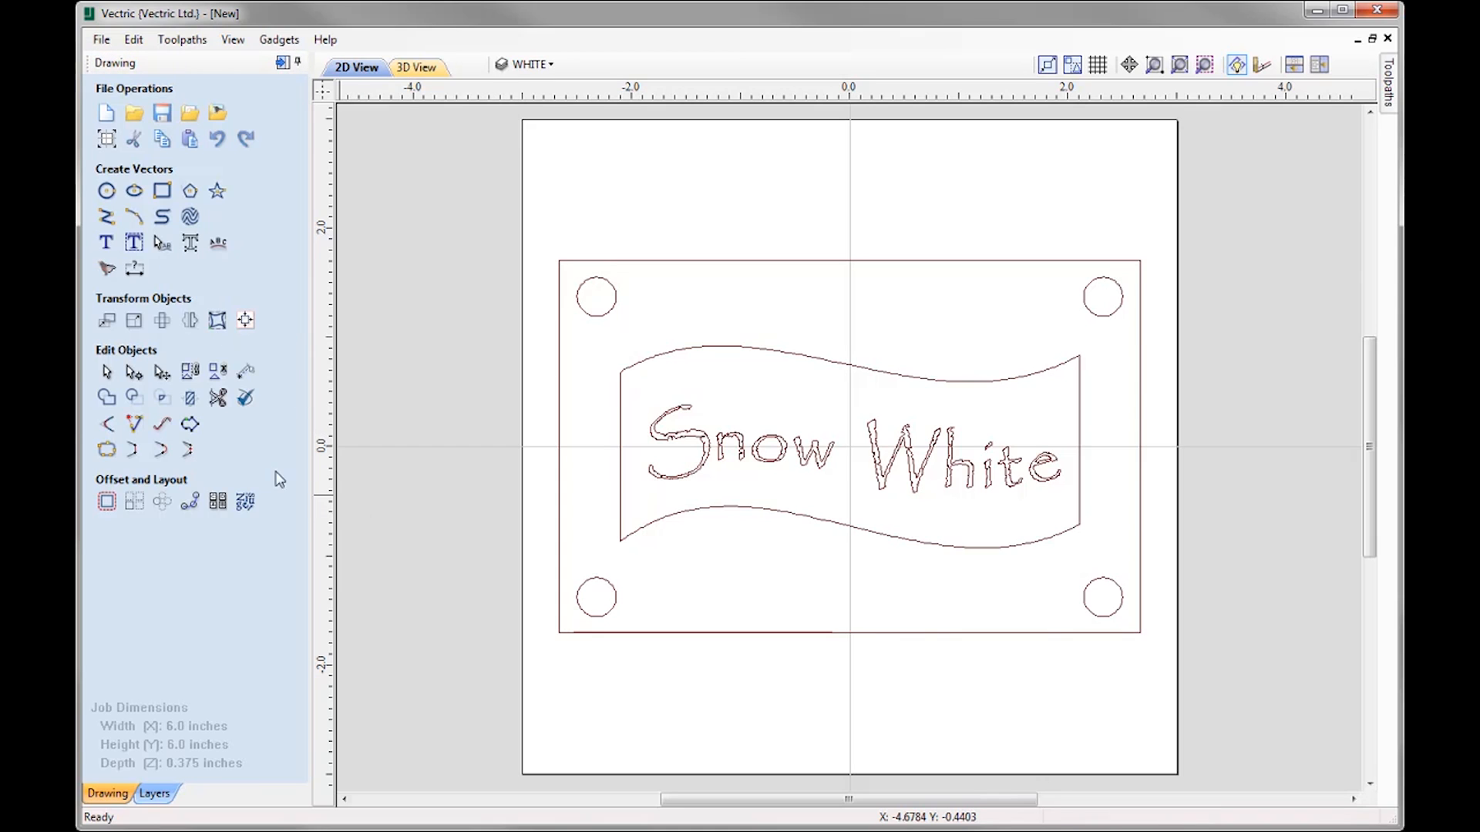
# Search all visible vectors again with the Vector Validator and examine the intersection marked on the letter h
pyautogui.click(246, 407)
pyautogui.click(231, 404)
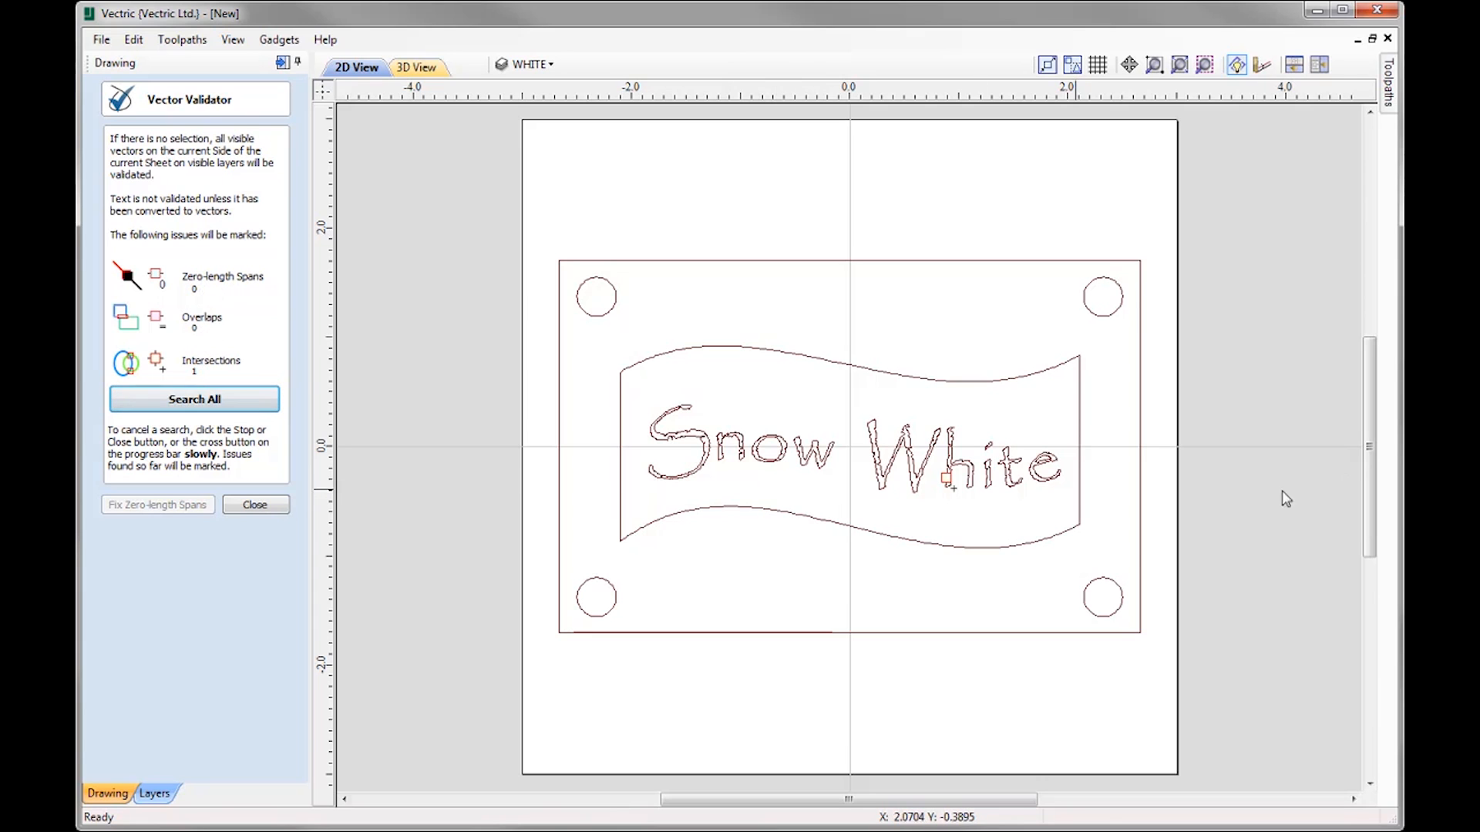
pyautogui.scroll(5, 991, 466)
pyautogui.scroll(10, 820, 494)
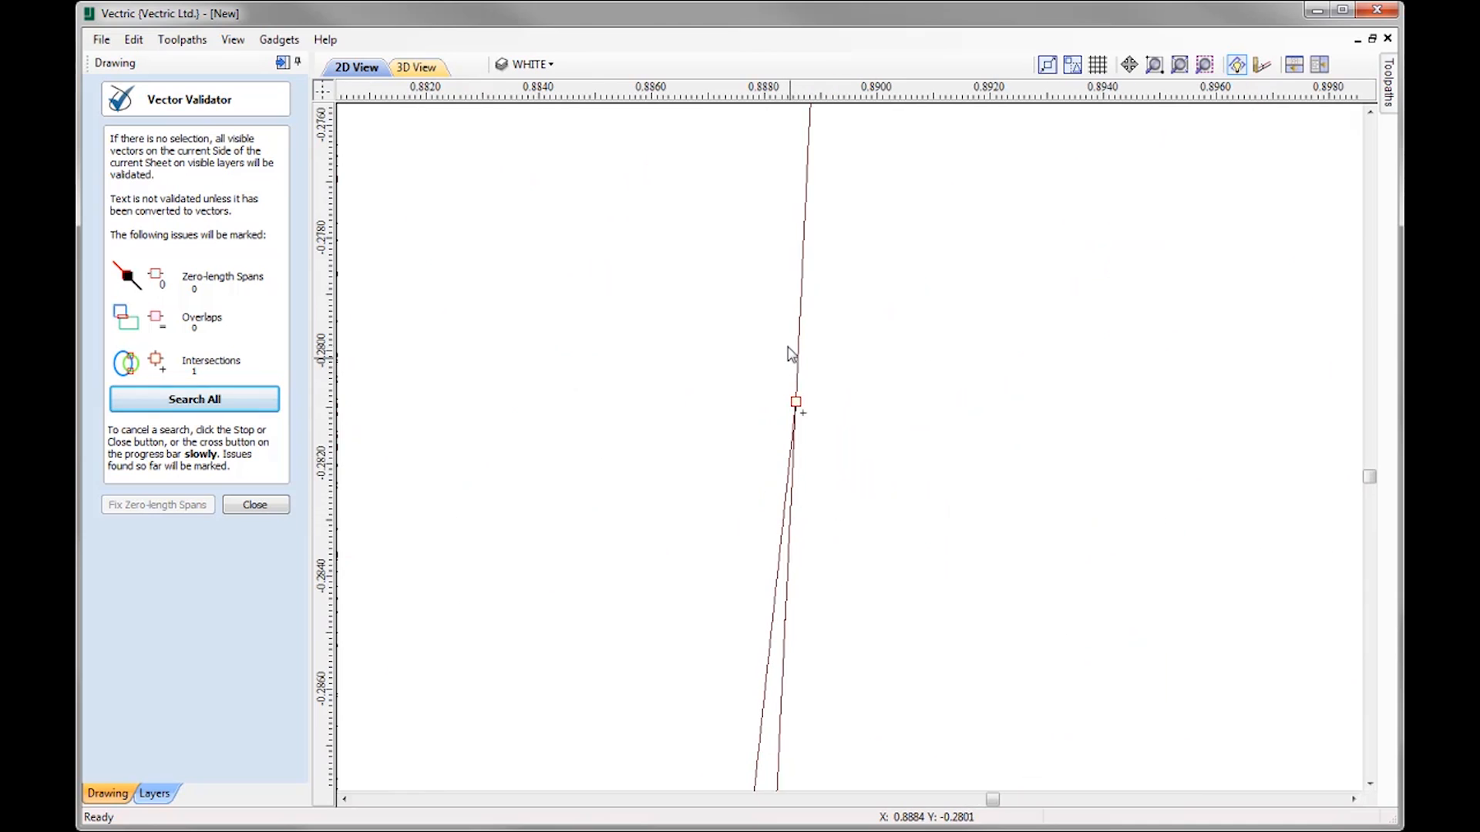
pyautogui.scroll(-3, 817, 419)
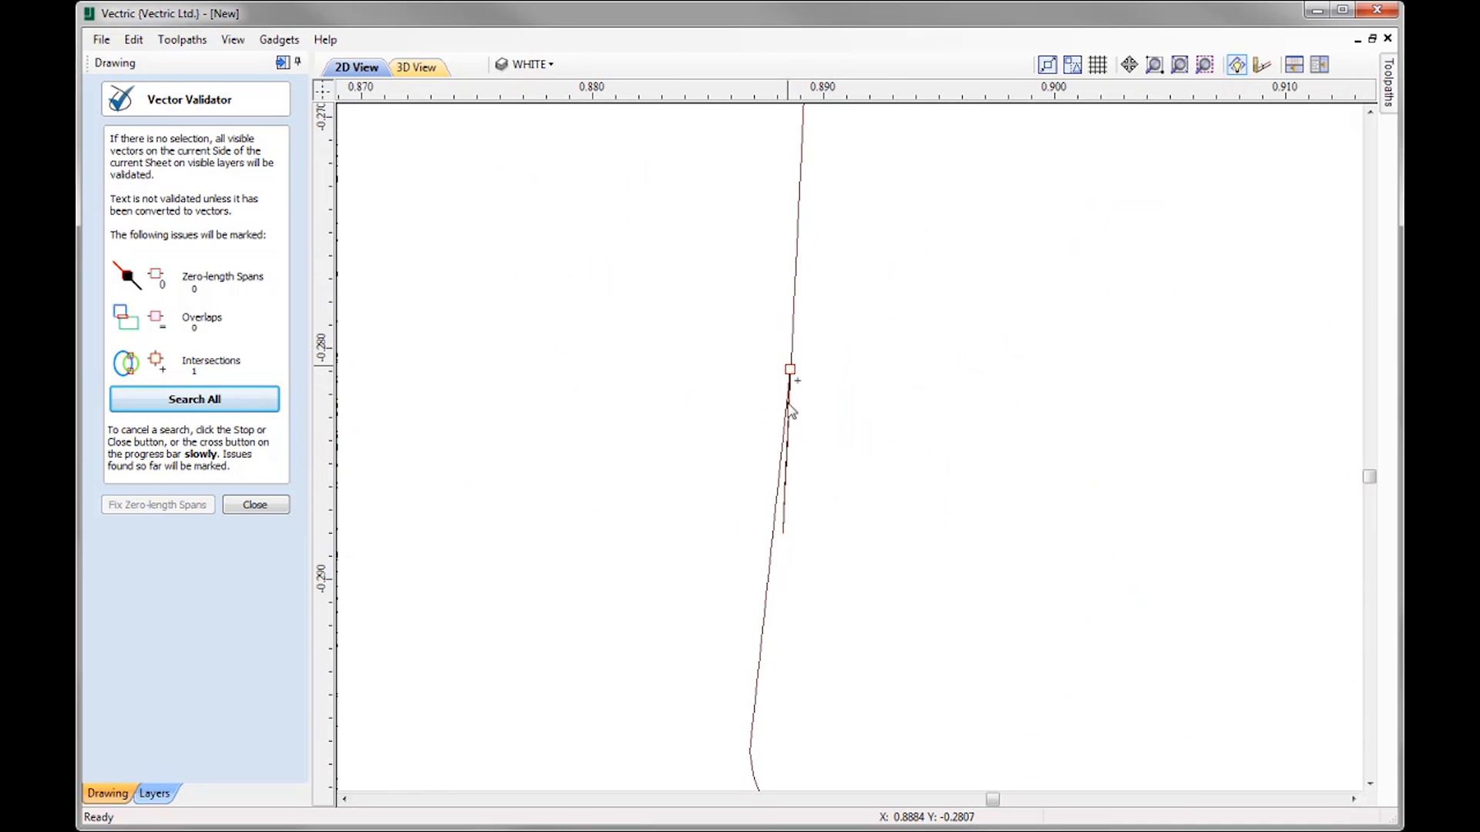
pyautogui.click(246, 505)
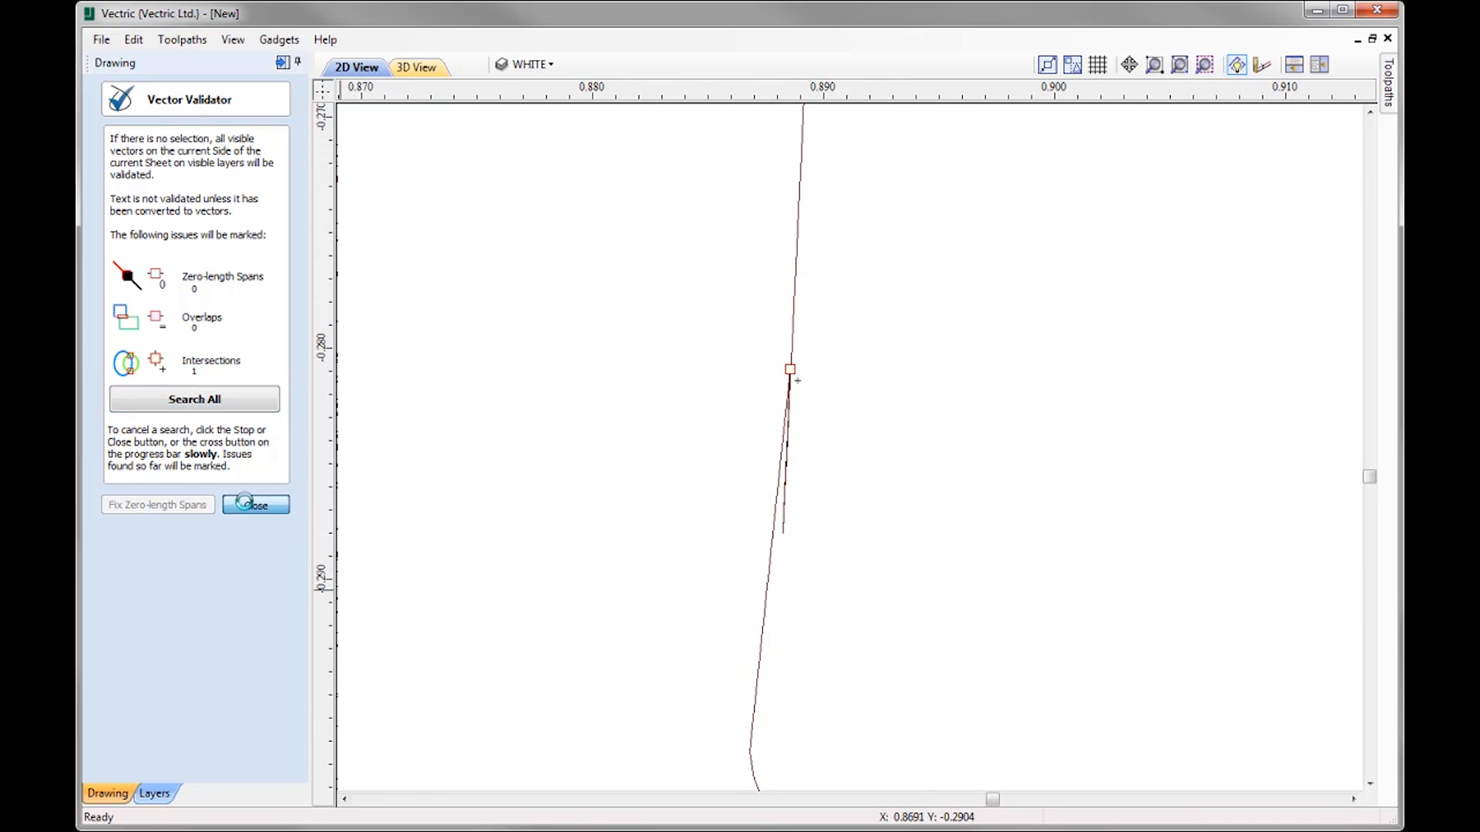
# Delete the node causing the intersection in the letter h, and run the Vector Validator search on all vectors again
pyautogui.click(761, 642)
pyautogui.press('n')
pyautogui.moveTo(787, 368); pyautogui.dragTo(766, 445)
pyautogui.press('Delete')
pyautogui.press('F3')
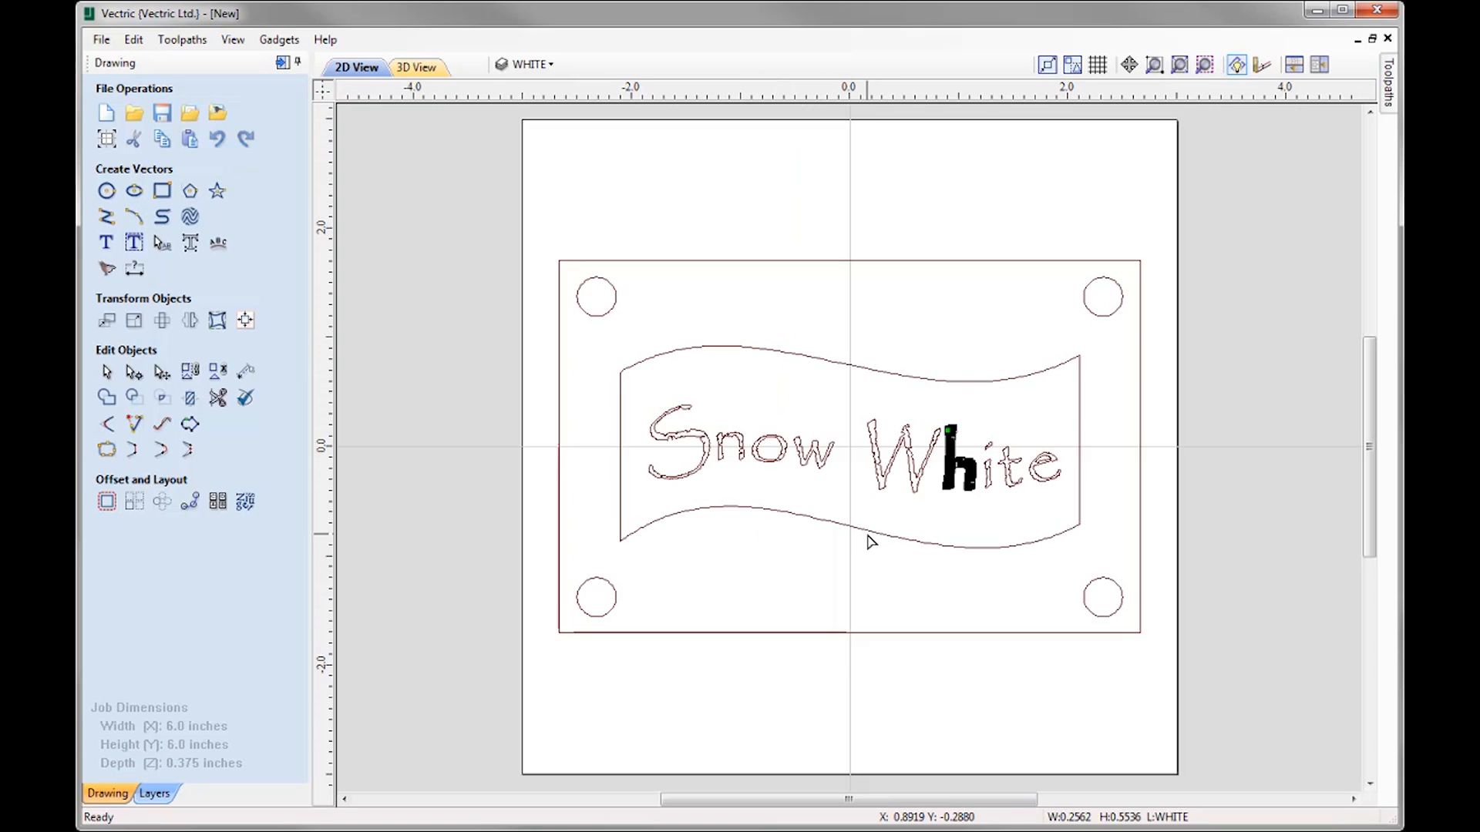
pyautogui.click(937, 555)
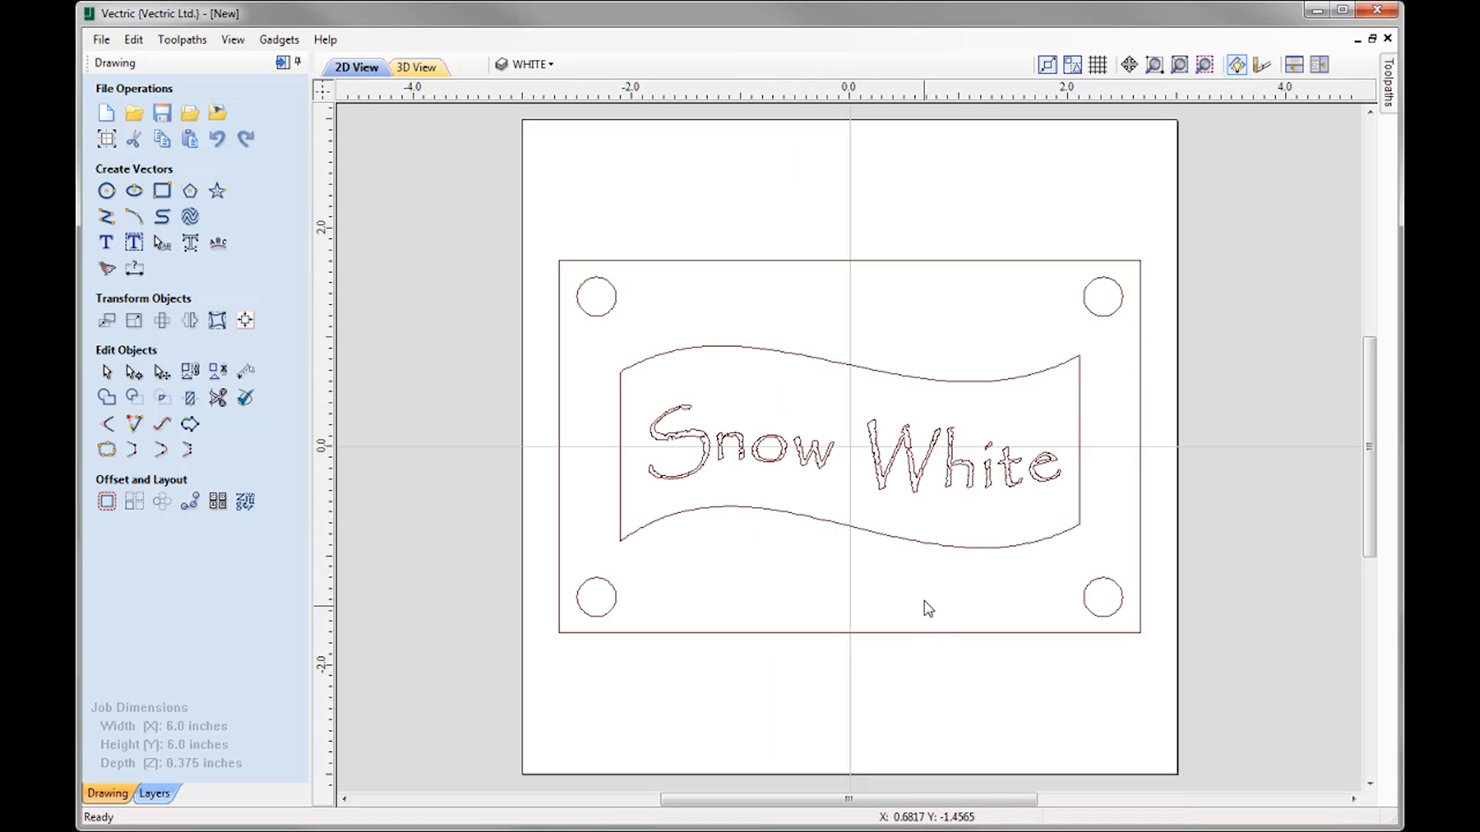
pyautogui.click(247, 401)
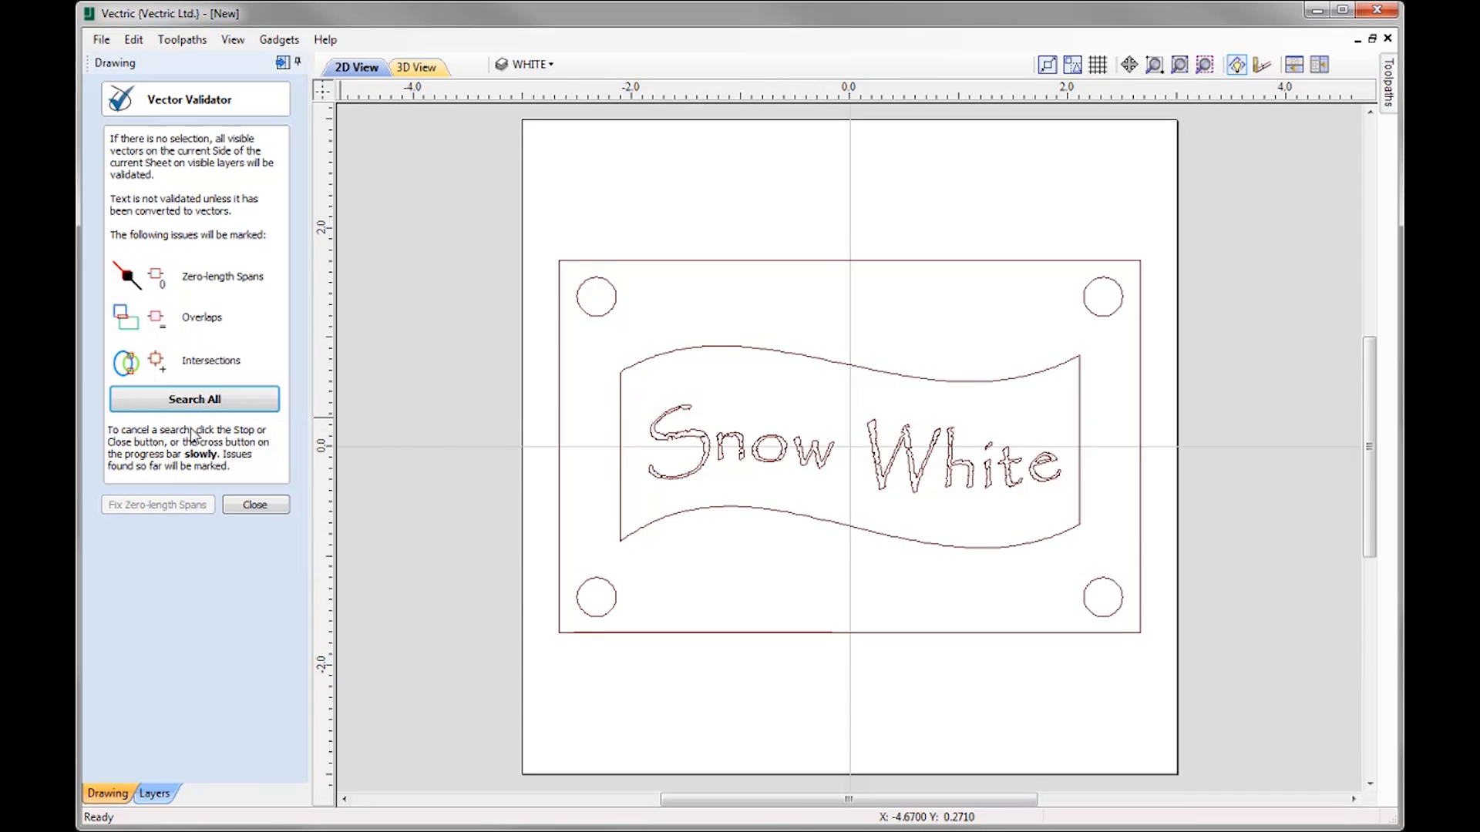
pyautogui.click(241, 406)
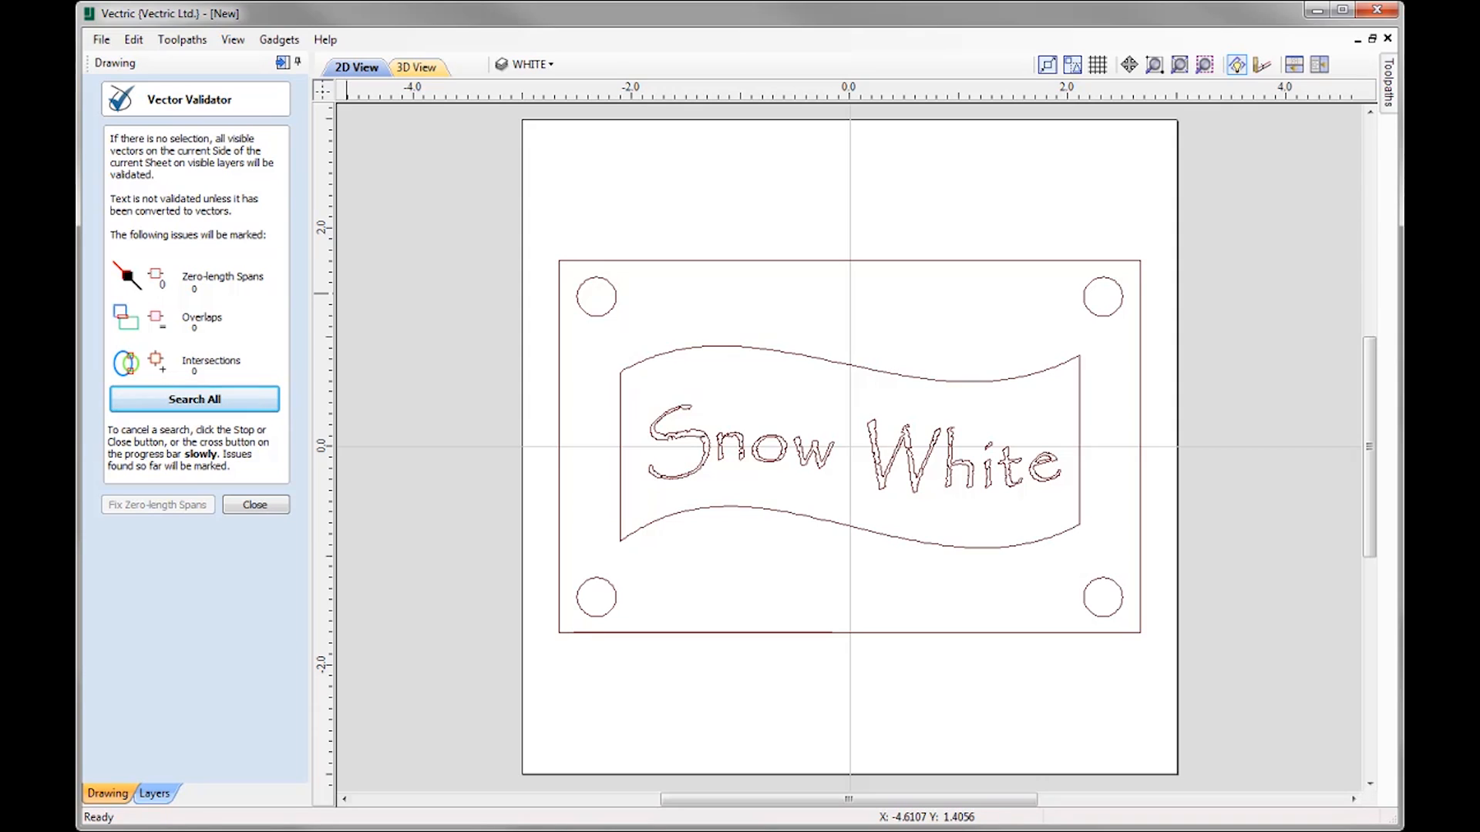
# Hide LAYER_3, DEFAULT and WHITE, show Layer 1 and make it the active layer, and close the Vector Validator
pyautogui.click(551, 67)
pyautogui.click(526, 150)
pyautogui.click(526, 168)
pyautogui.click(525, 187)
pyautogui.click(527, 114)
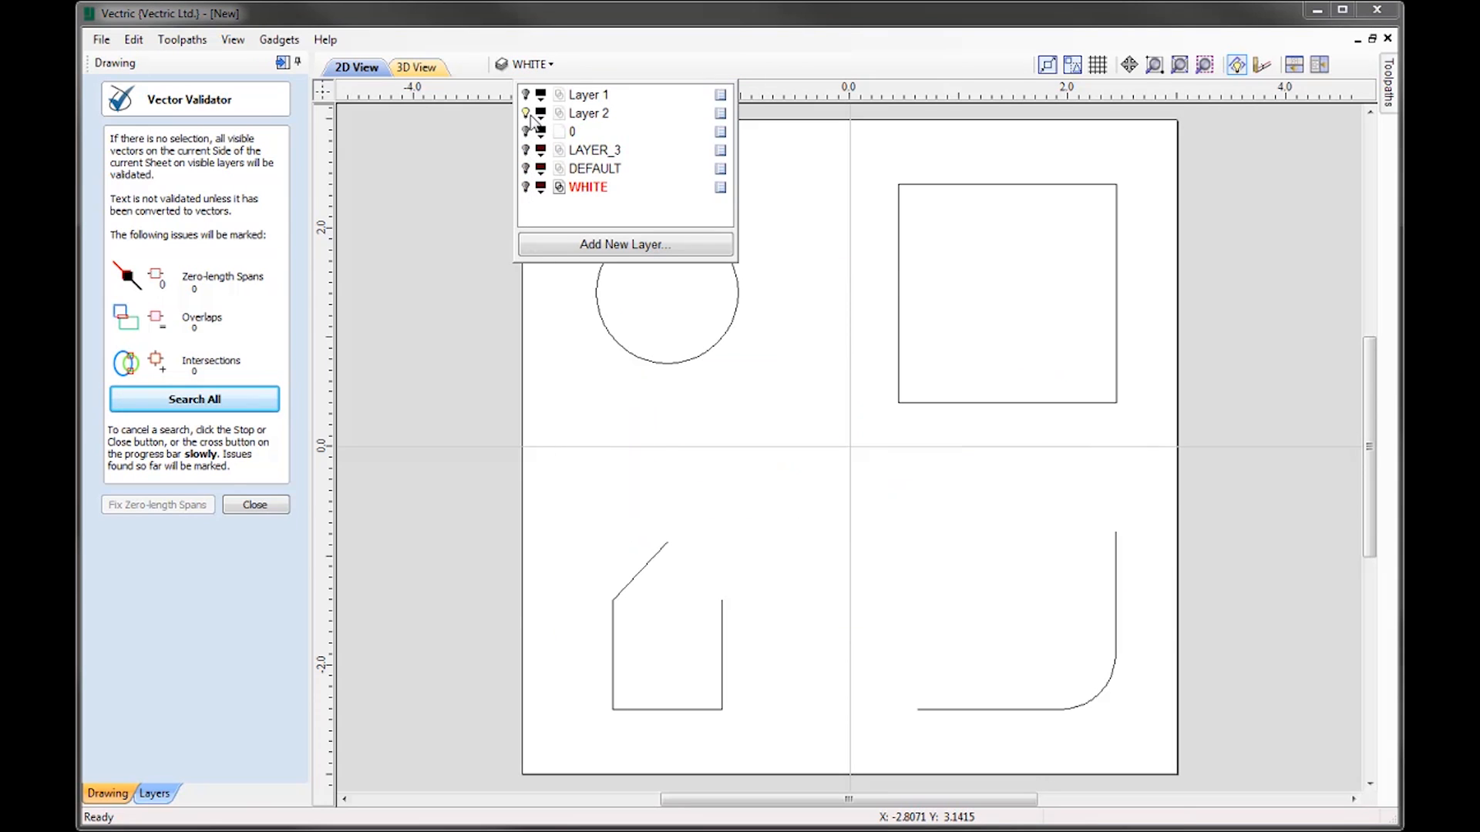
pyautogui.click(525, 114)
pyautogui.click(526, 94)
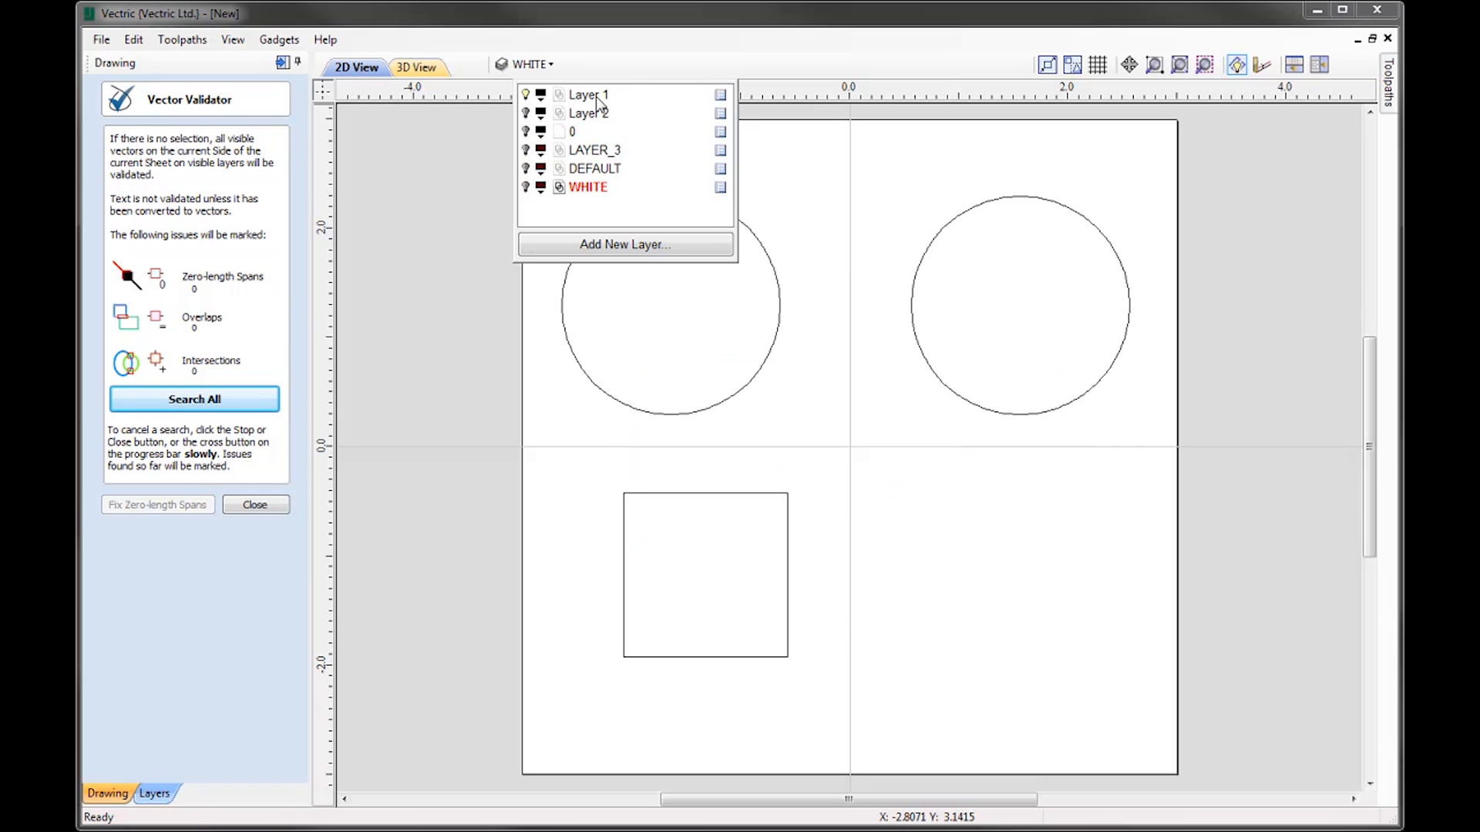
pyautogui.click(588, 94)
pyautogui.click(255, 506)
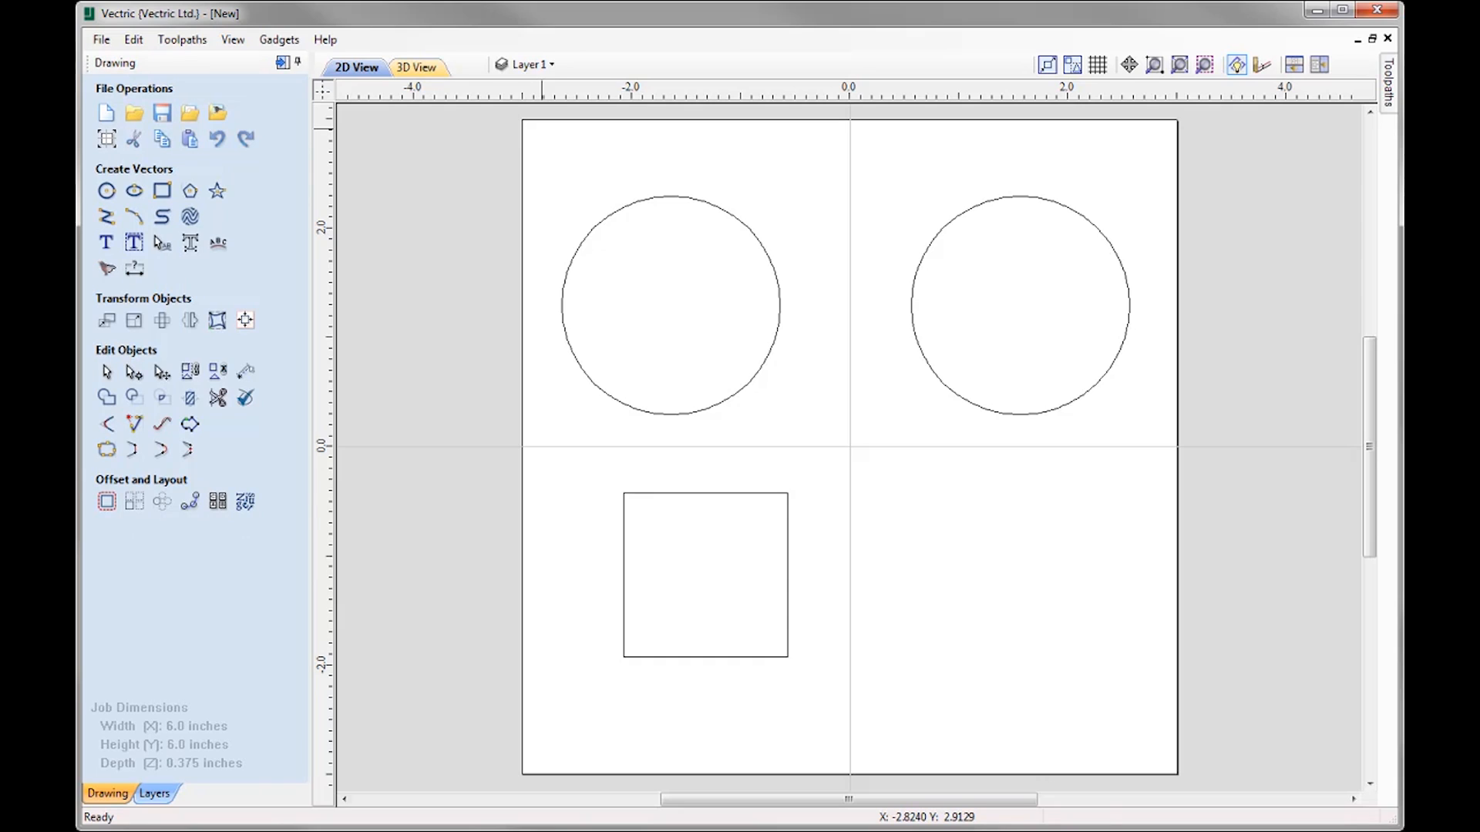
# Add a length dimension along the square's top edge, with the dimension line across the square and the text placed to its right
pyautogui.click(133, 272)
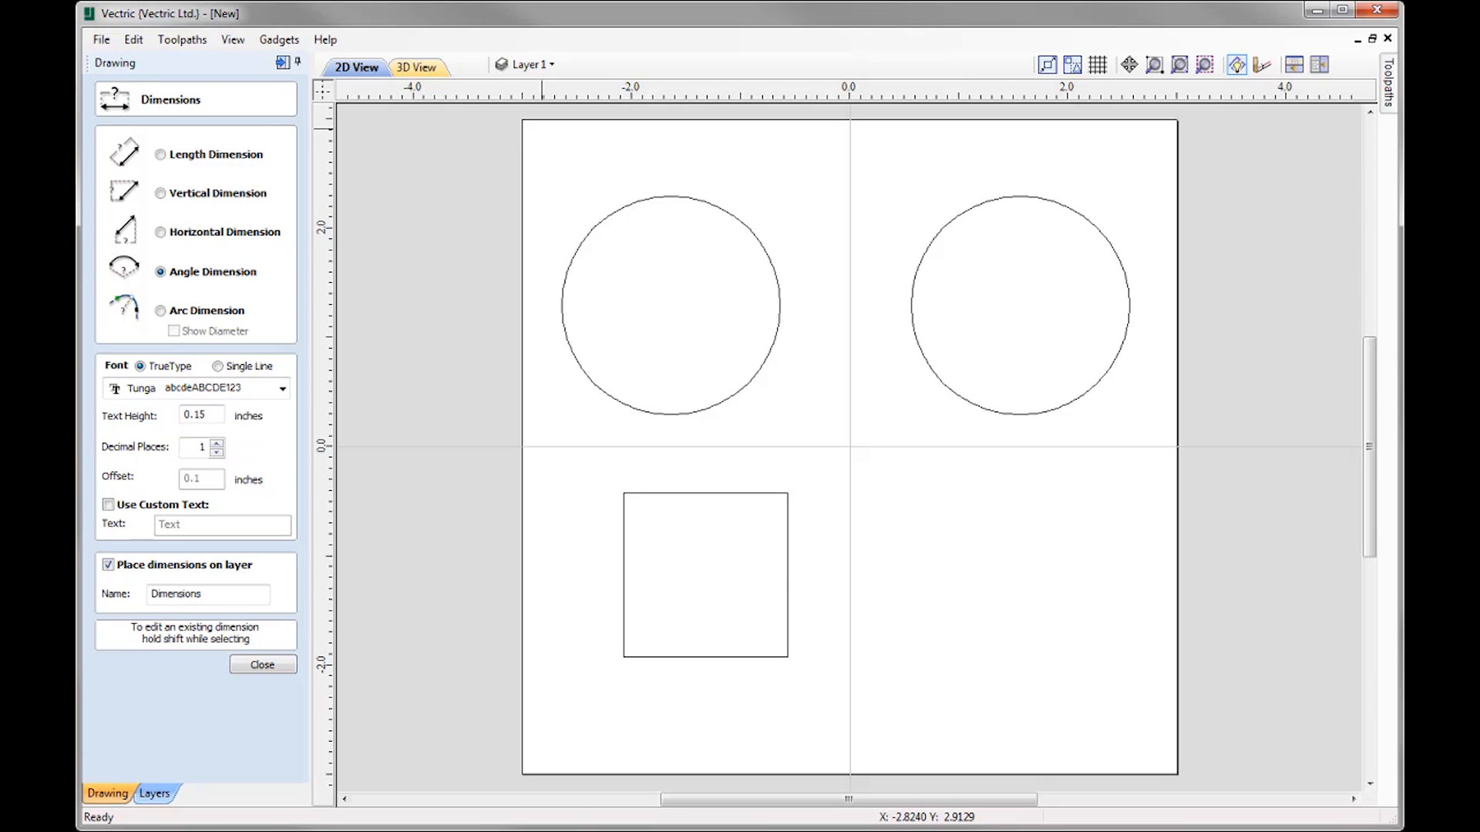
pyautogui.click(160, 155)
pyautogui.click(625, 494)
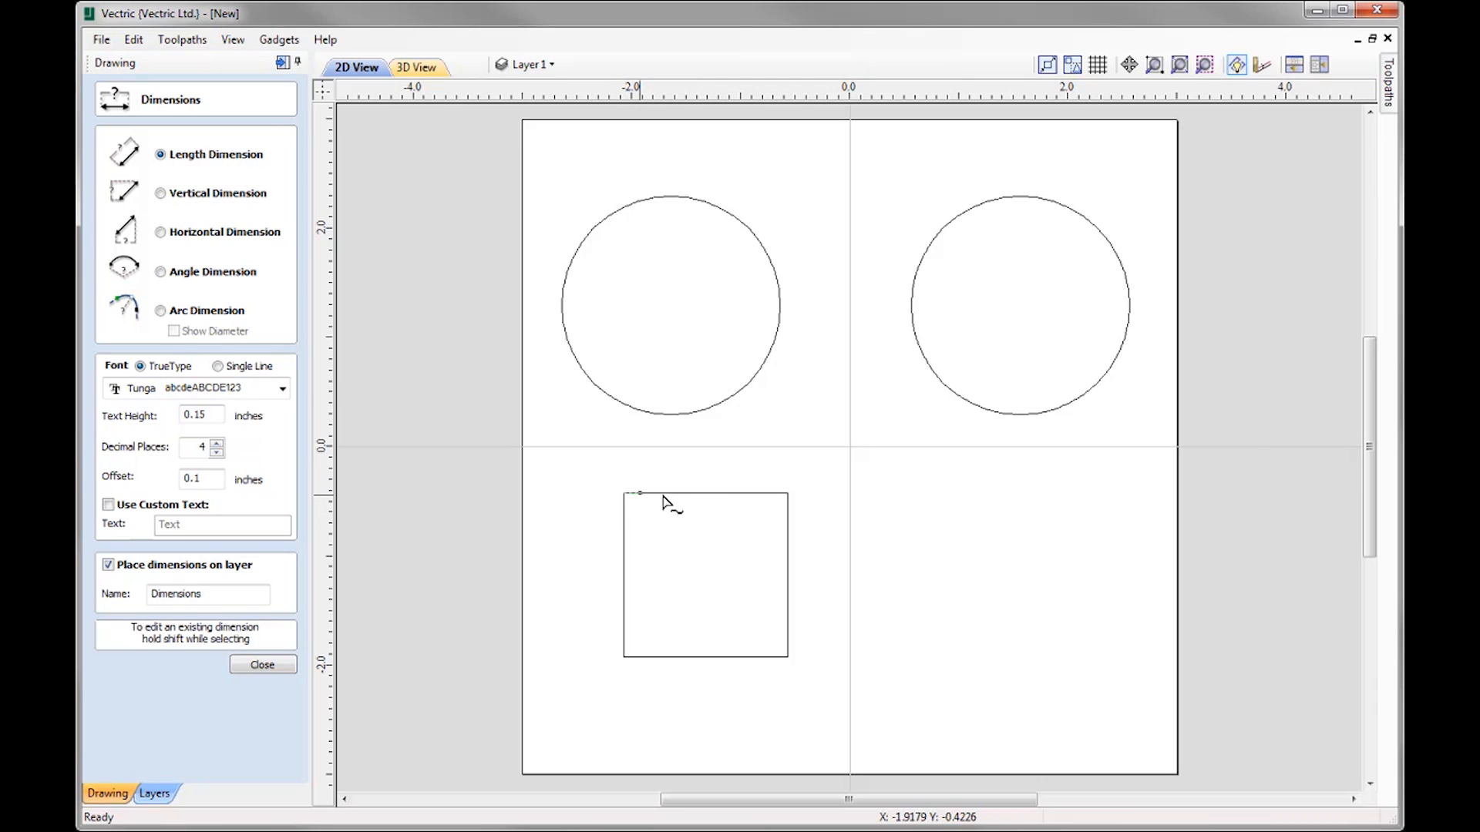
pyautogui.click(790, 493)
pyautogui.click(985, 542)
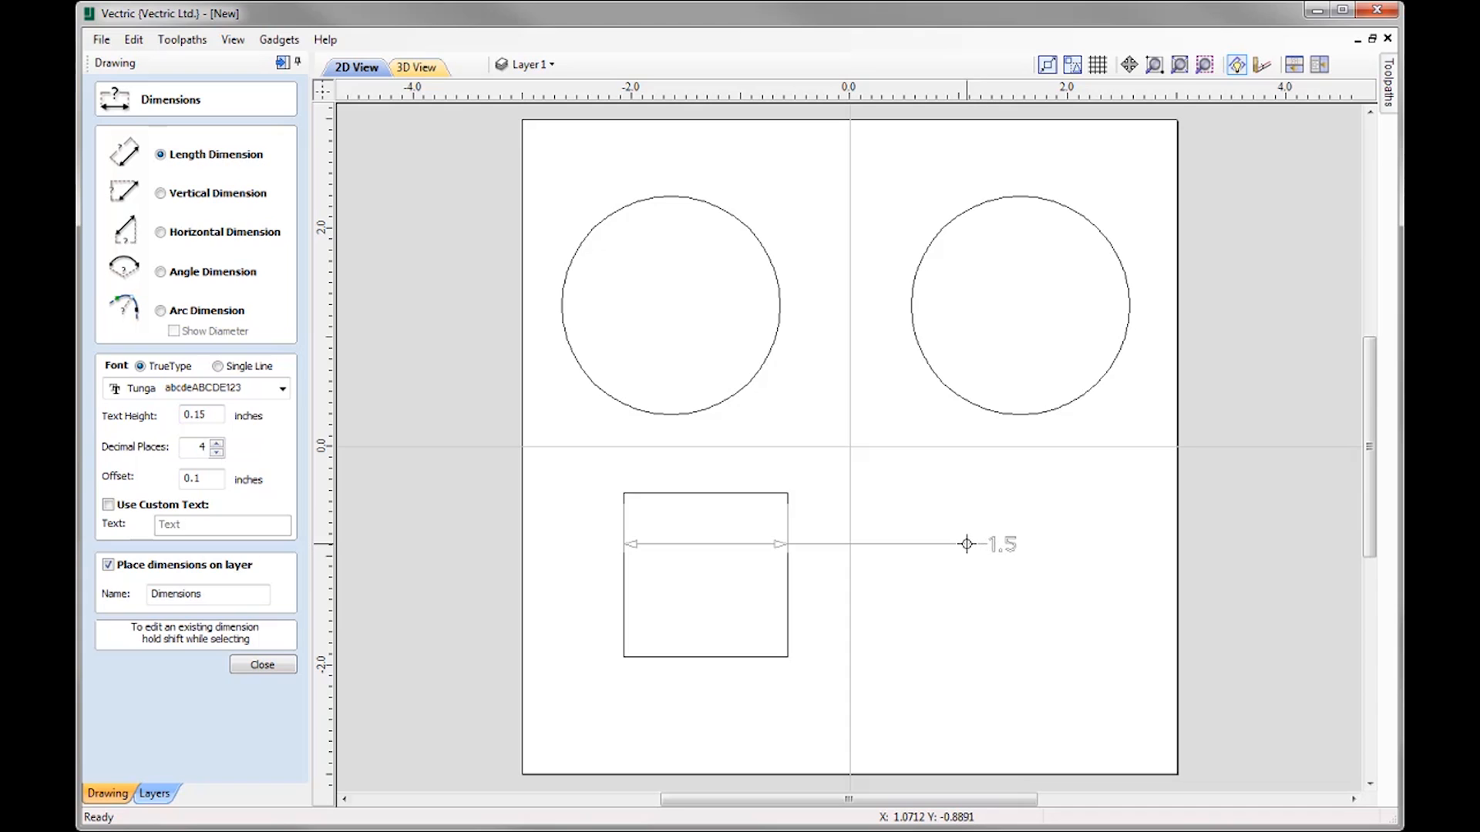
pyautogui.click(967, 545)
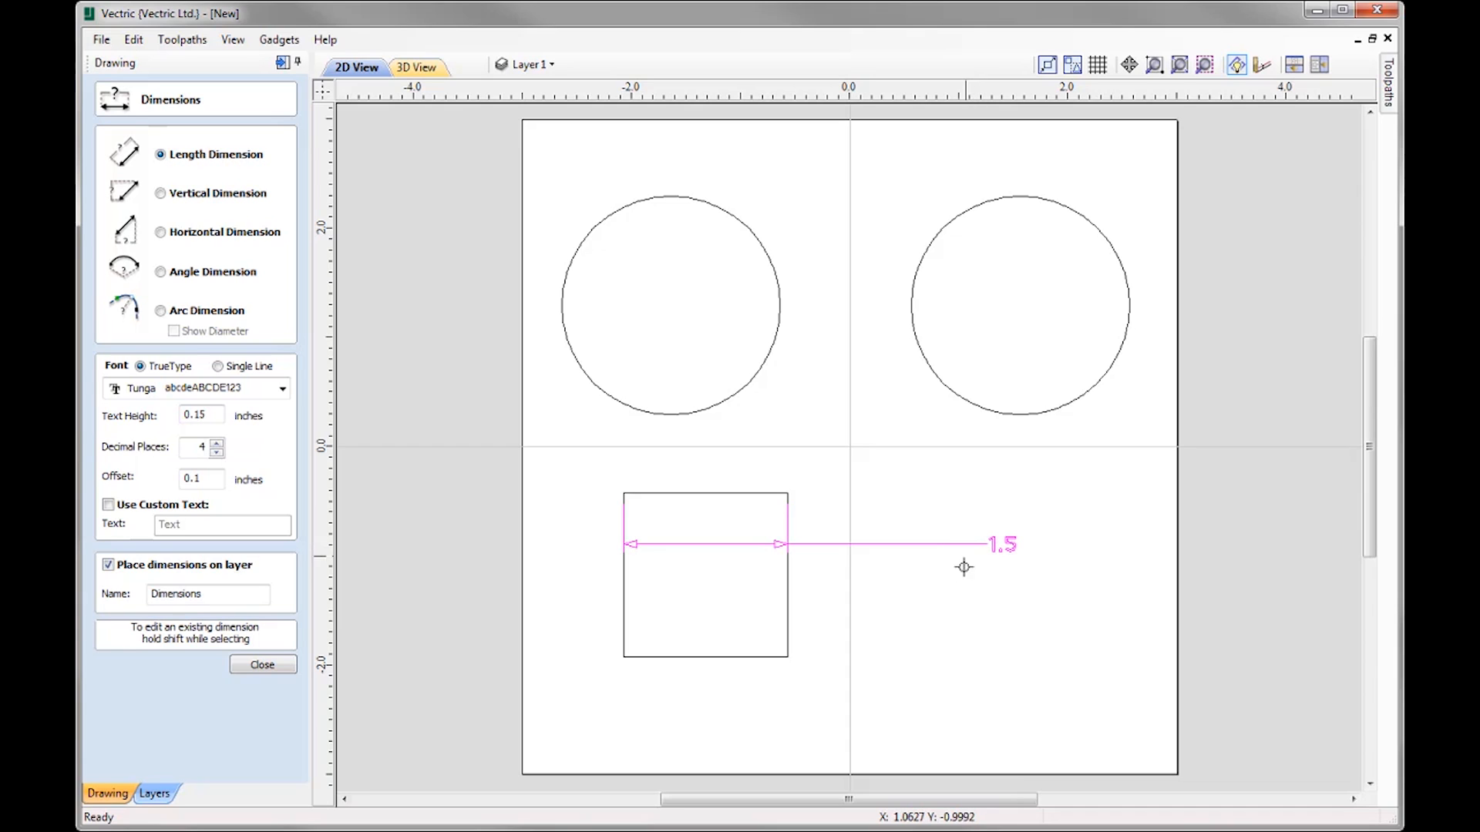
# Set the square's width dimension to a 0.25 inch text height and the Times New Roman font
pyautogui.moveTo(193, 414); pyautogui.dragTo(220, 416)
pyautogui.write('25')
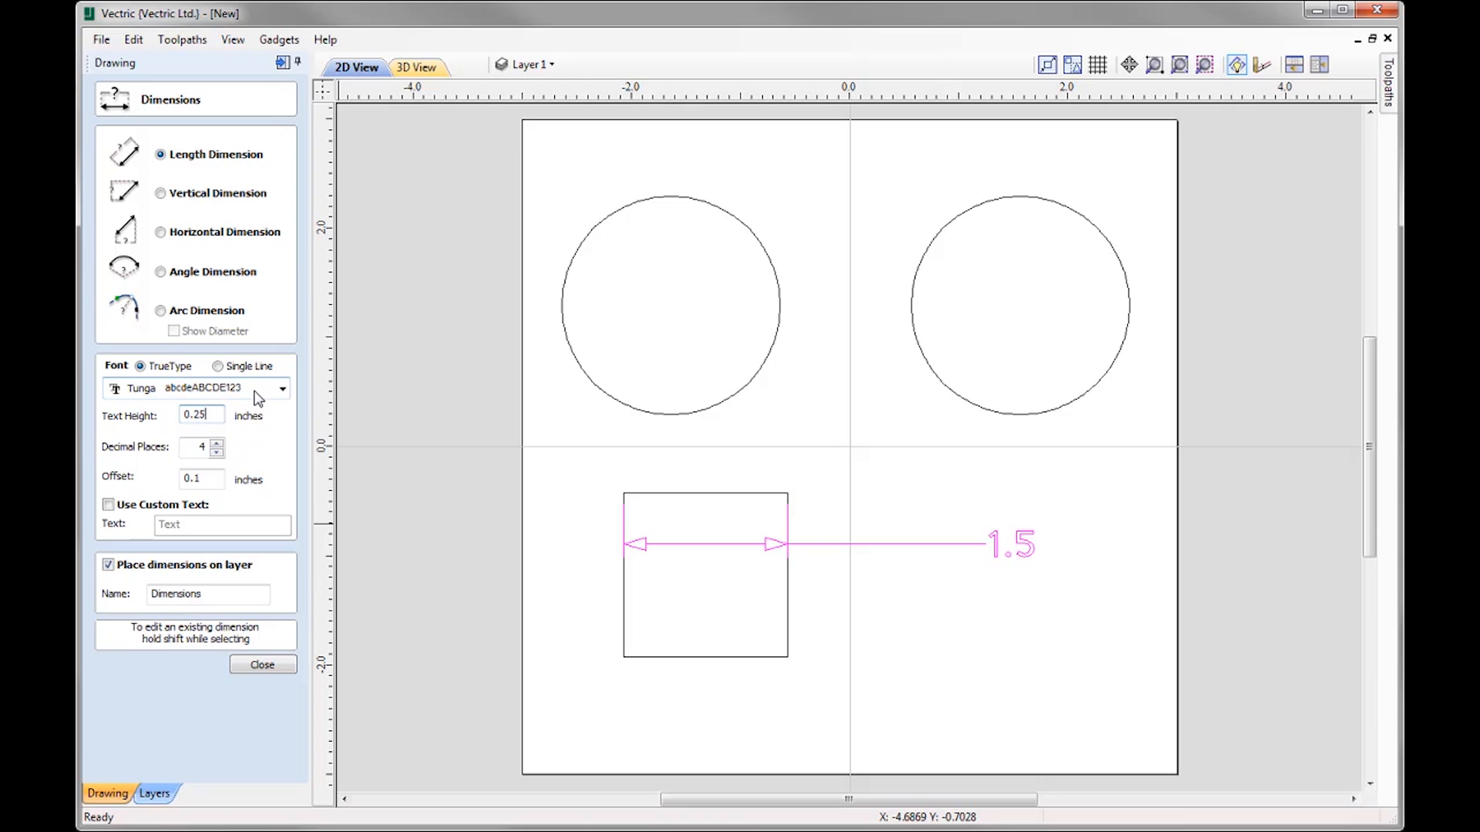
pyautogui.click(209, 390)
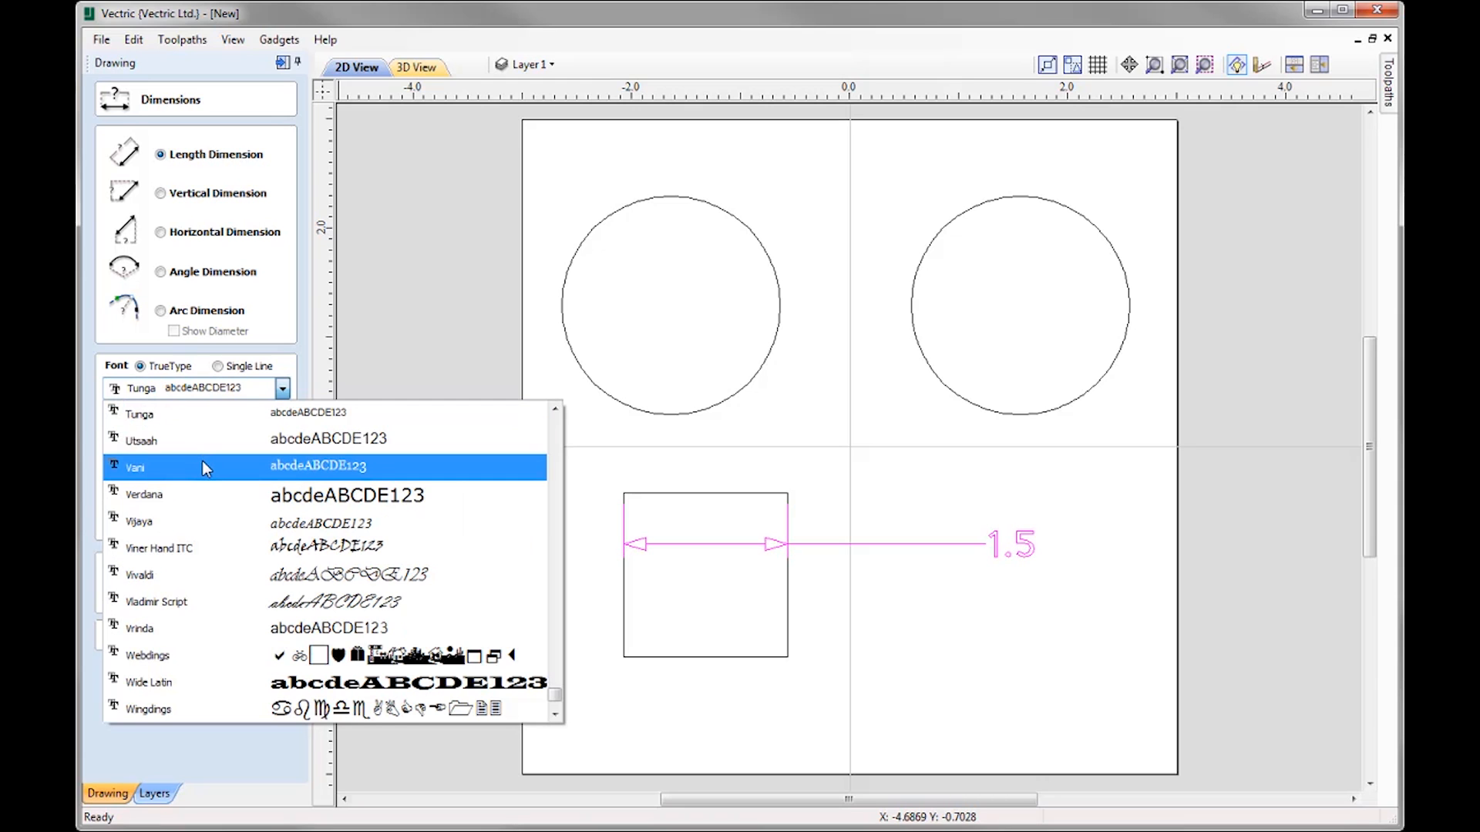
pyautogui.scroll(3, 202, 460)
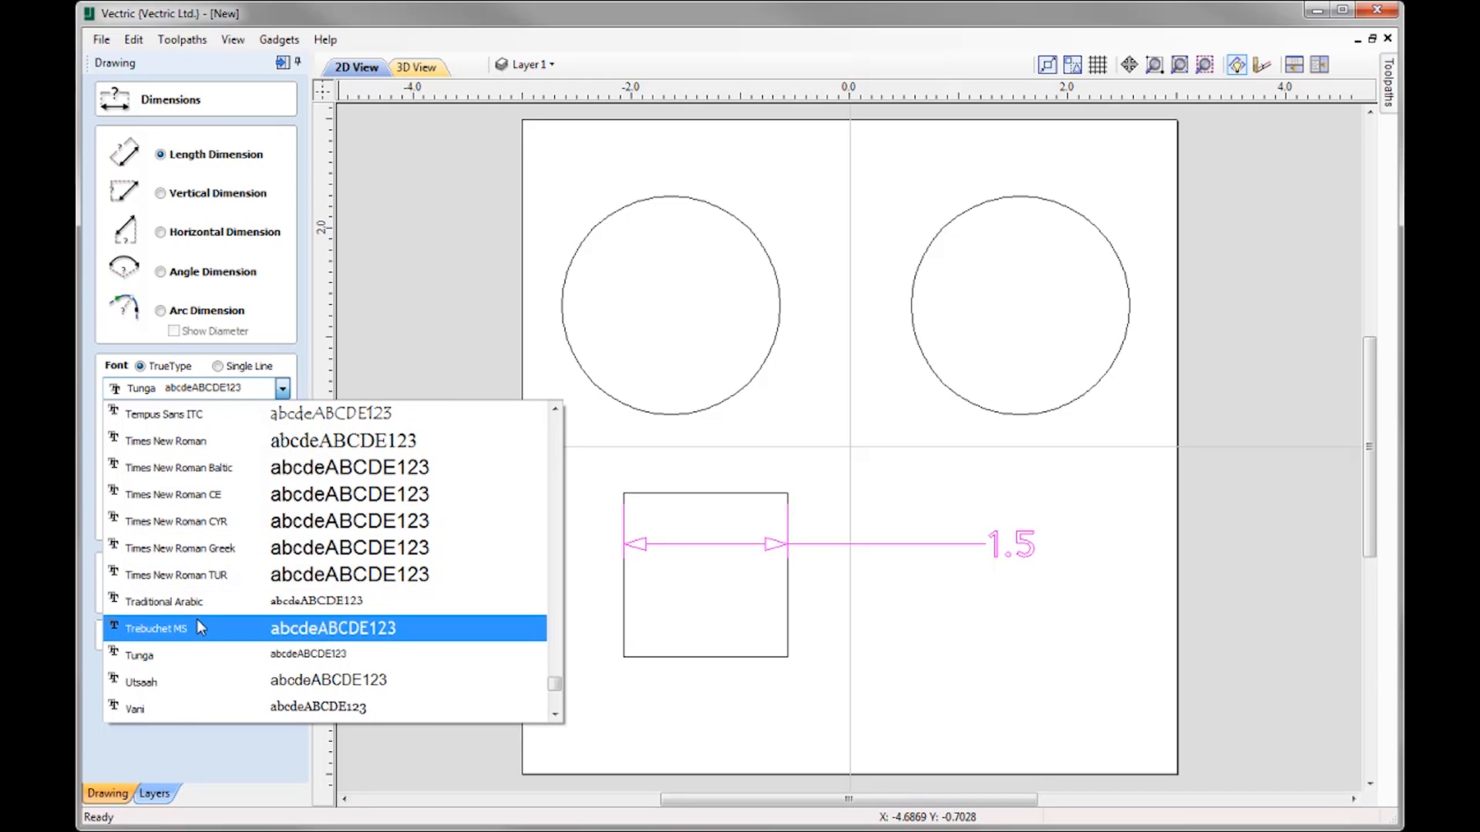
pyautogui.click(204, 442)
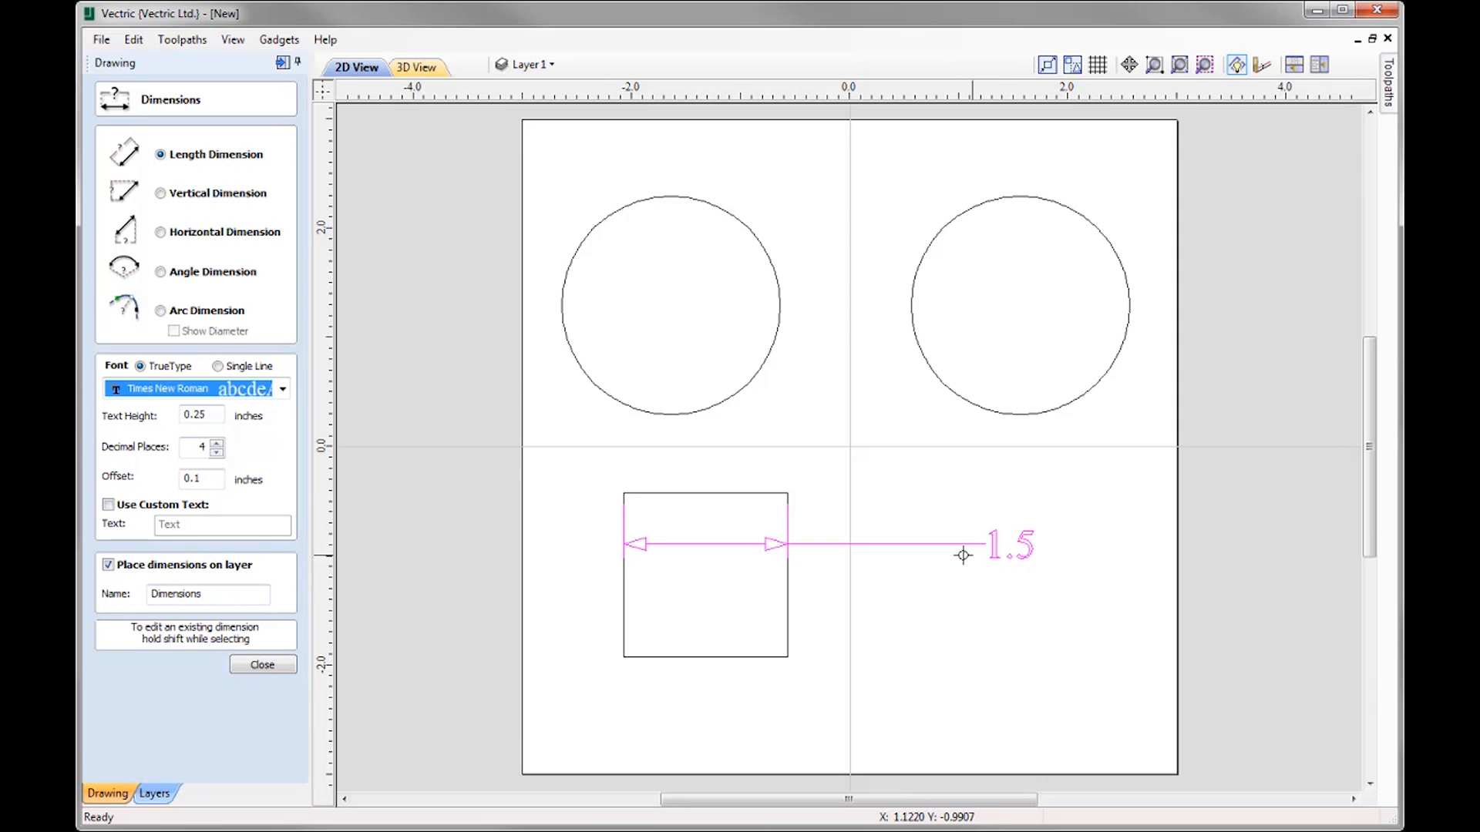
# Try the custom text "Width" on the square's dimension, and switch back to the measured value
pyautogui.click(108, 505)
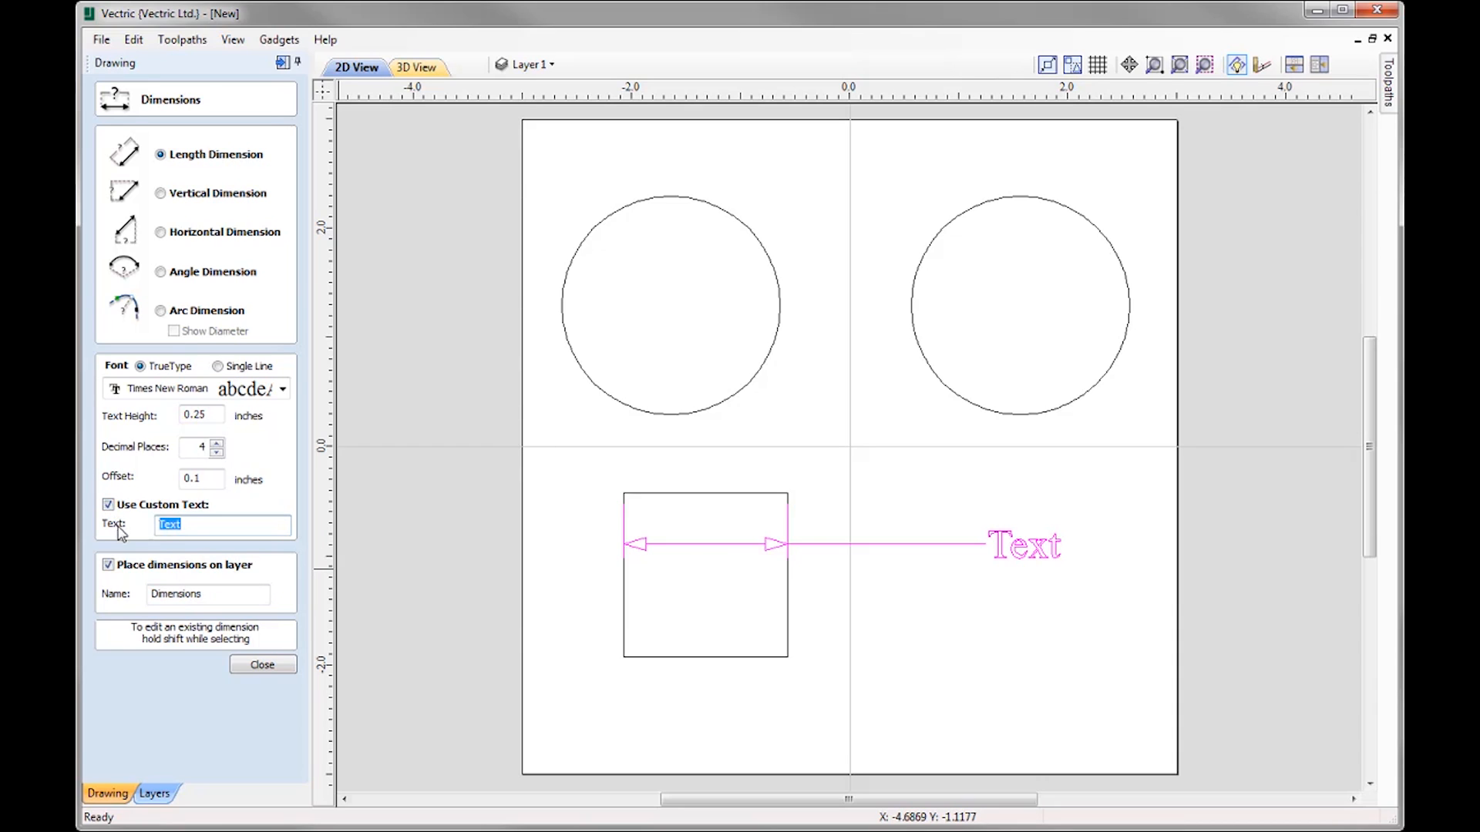
pyautogui.click(200, 528)
pyautogui.press('BackSpace')
pyautogui.press('BackSpace')
pyautogui.press('BackSpace')
pyautogui.press('BackSpace')
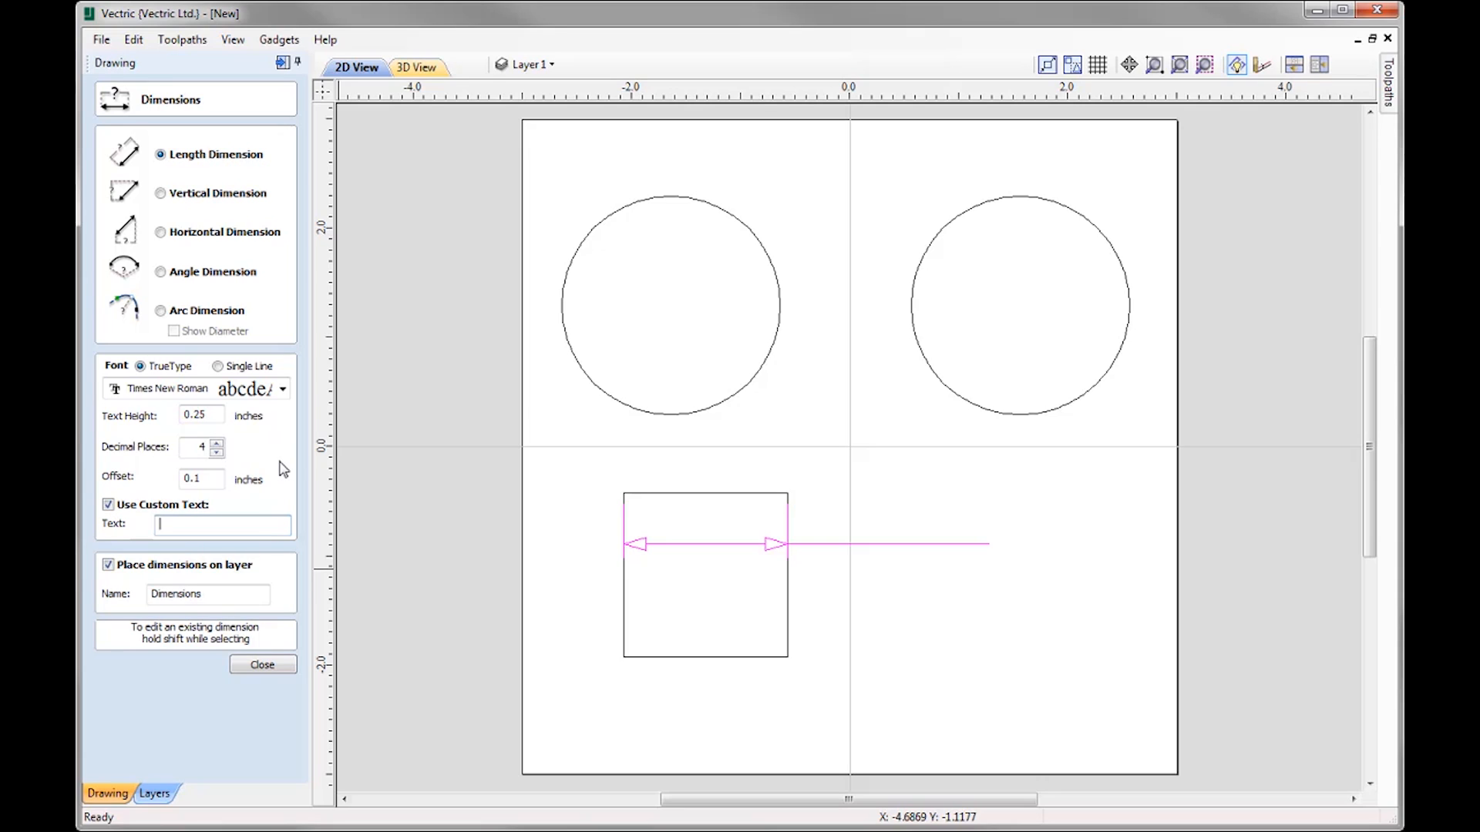
pyautogui.write('Width')
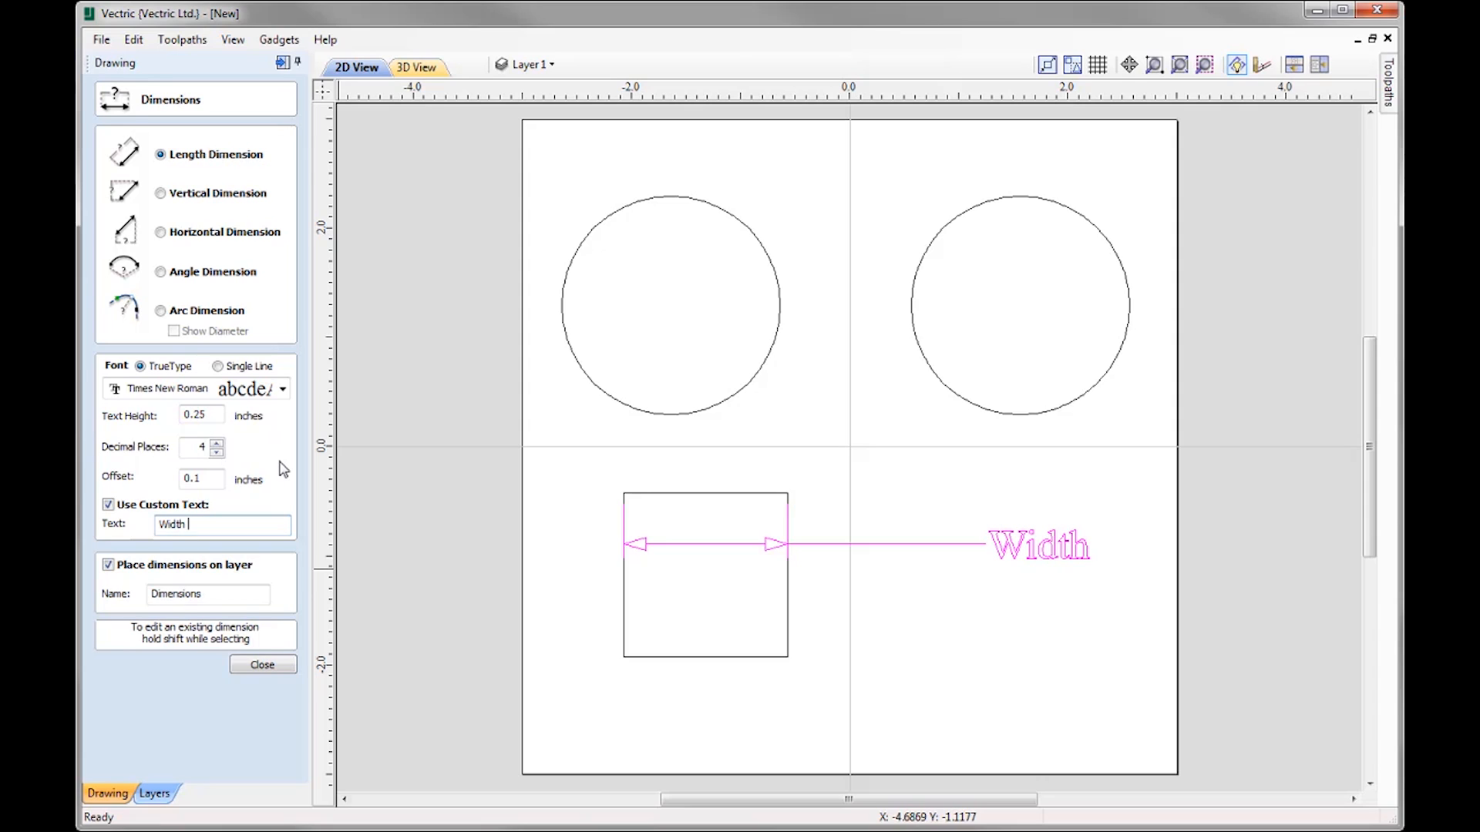
pyautogui.click(109, 506)
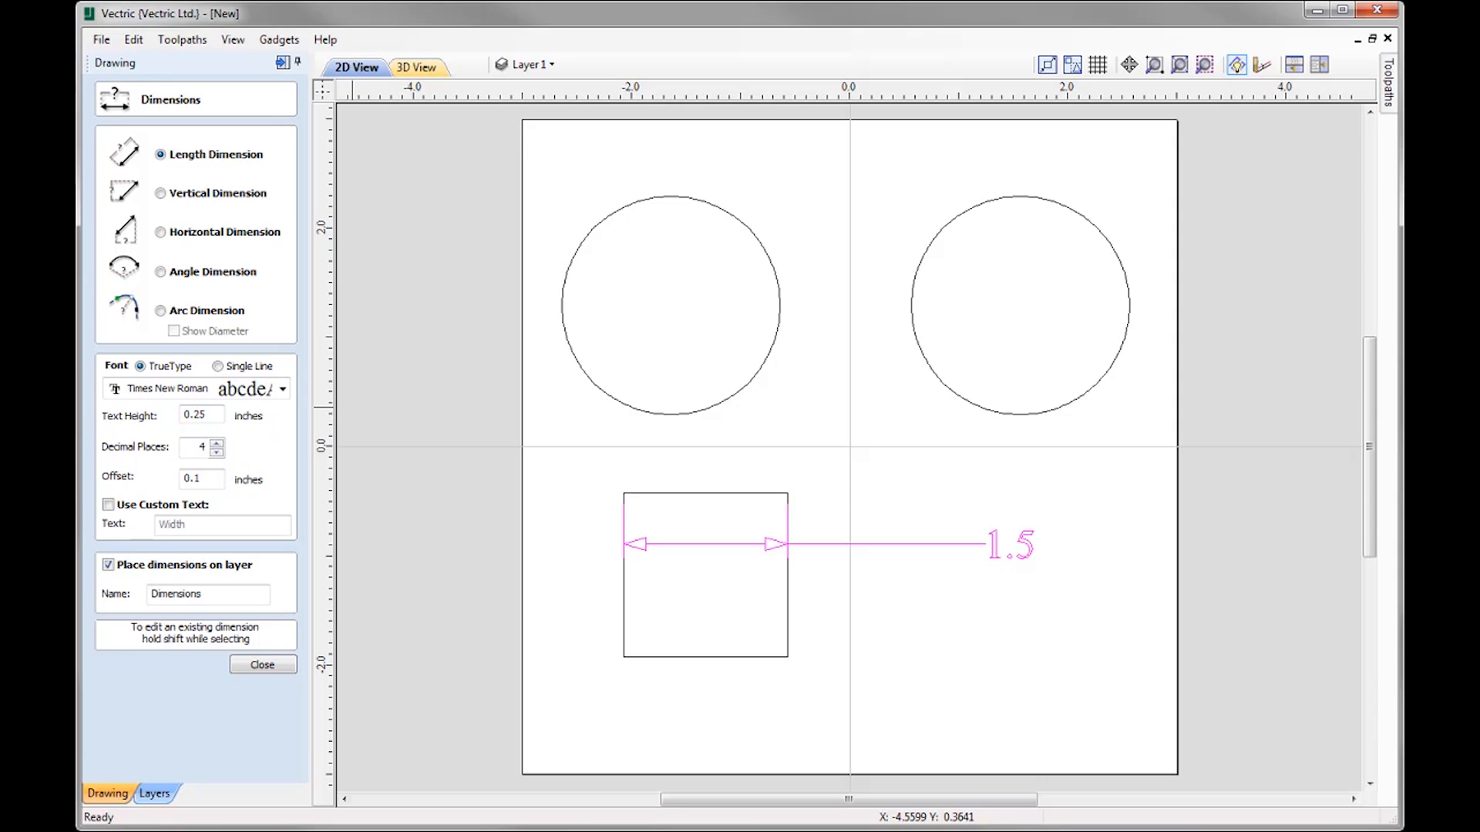
# Add an arc dimension giving the radius of the left circle, with its text placed outside at the circle's upper left
pyautogui.click(160, 311)
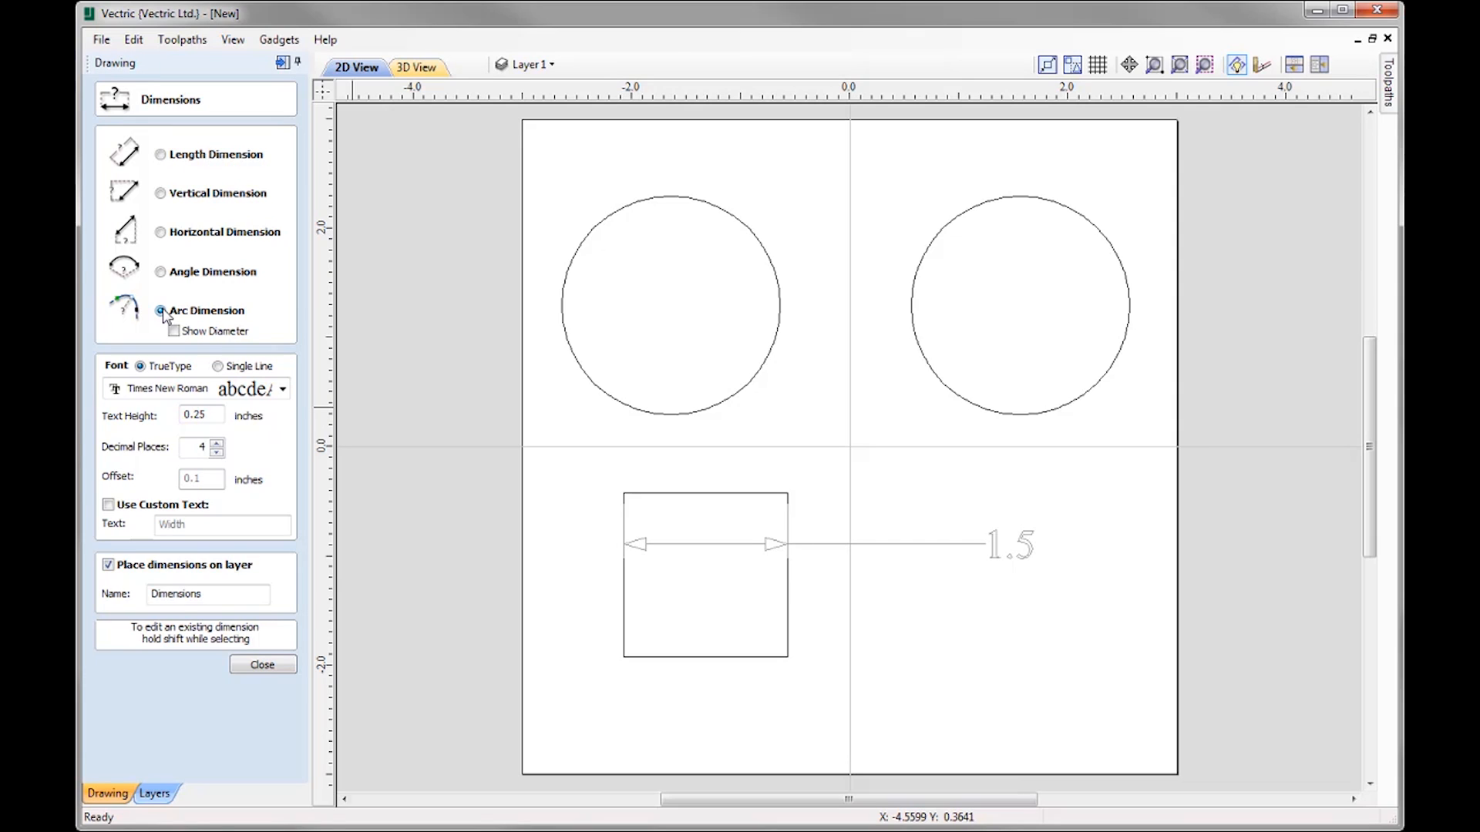
pyautogui.click(614, 222)
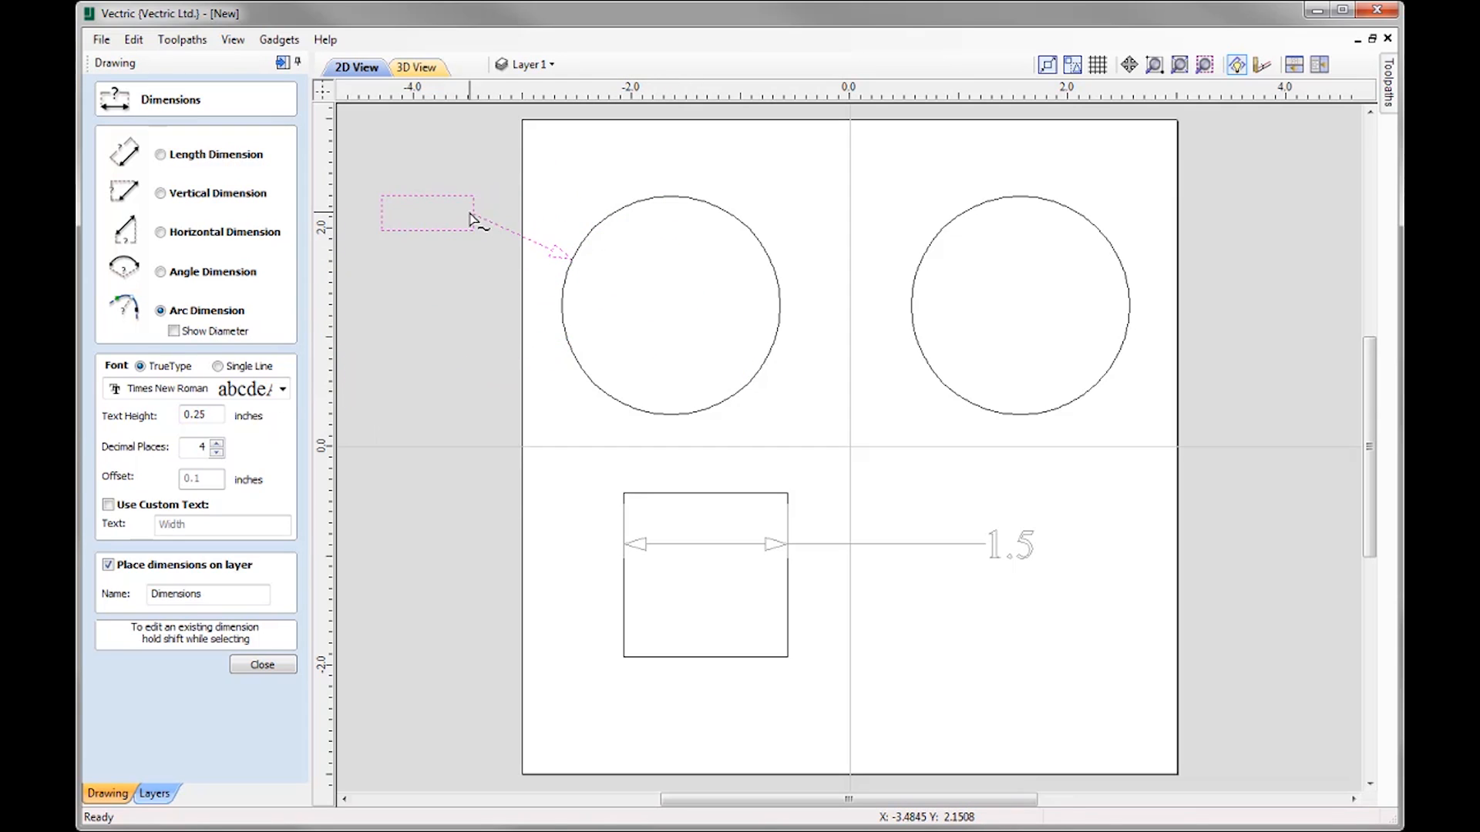
pyautogui.click(502, 161)
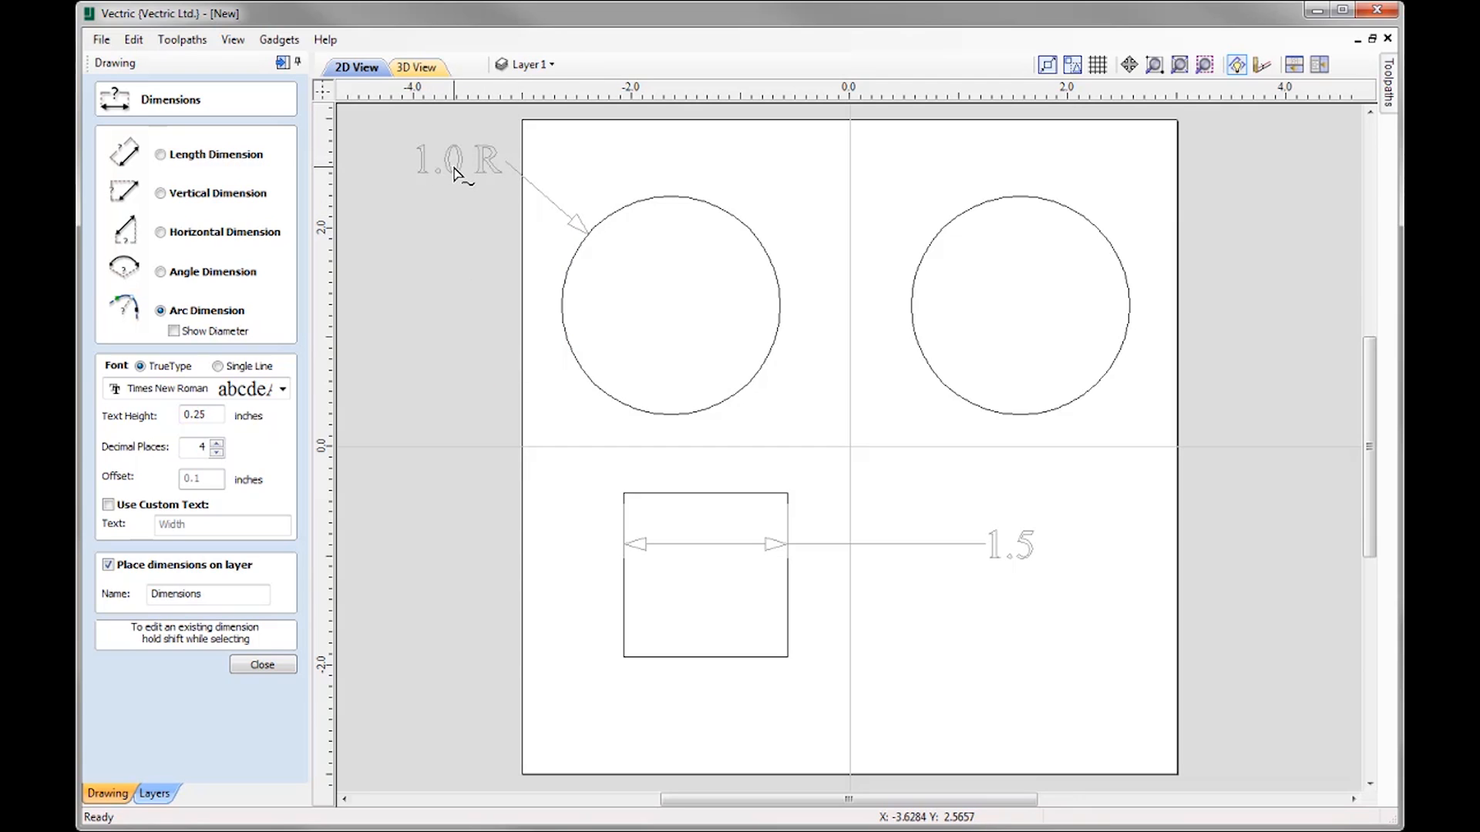
# Add an arc dimension showing the diameter of the right circle, with its text placed inside the circle
pyautogui.click(174, 331)
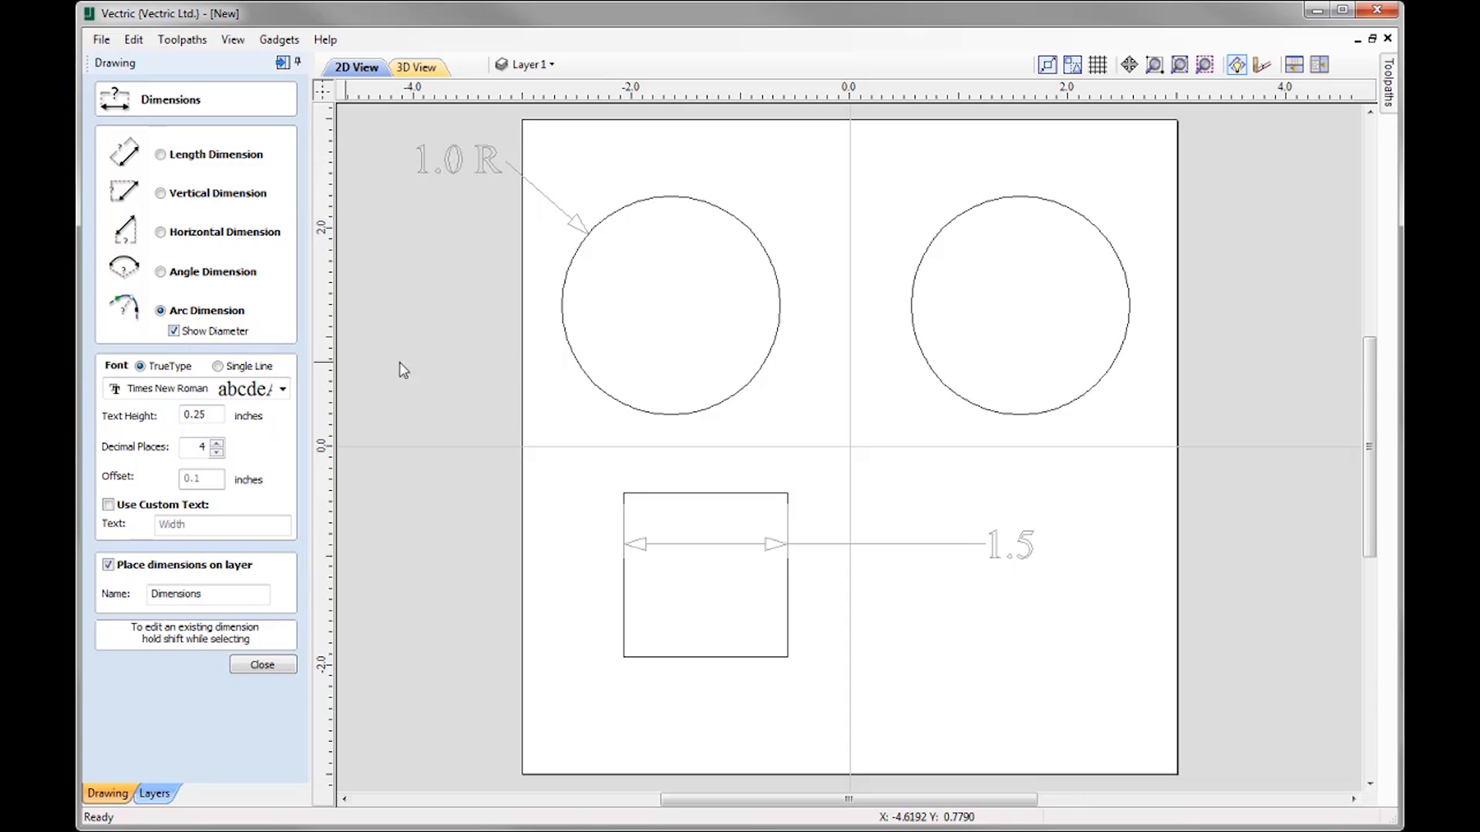
pyautogui.click(1103, 383)
pyautogui.click(1031, 316)
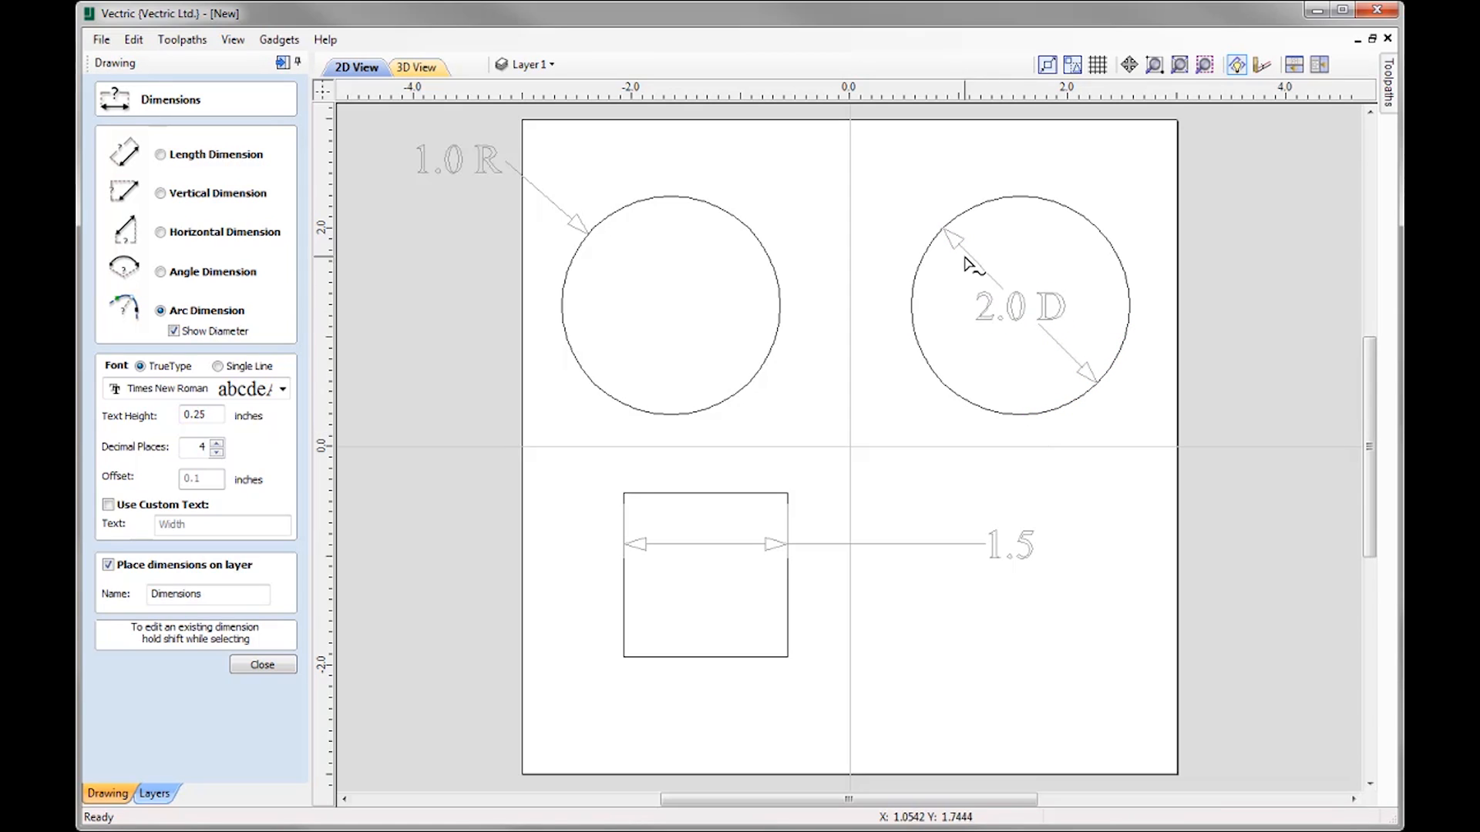
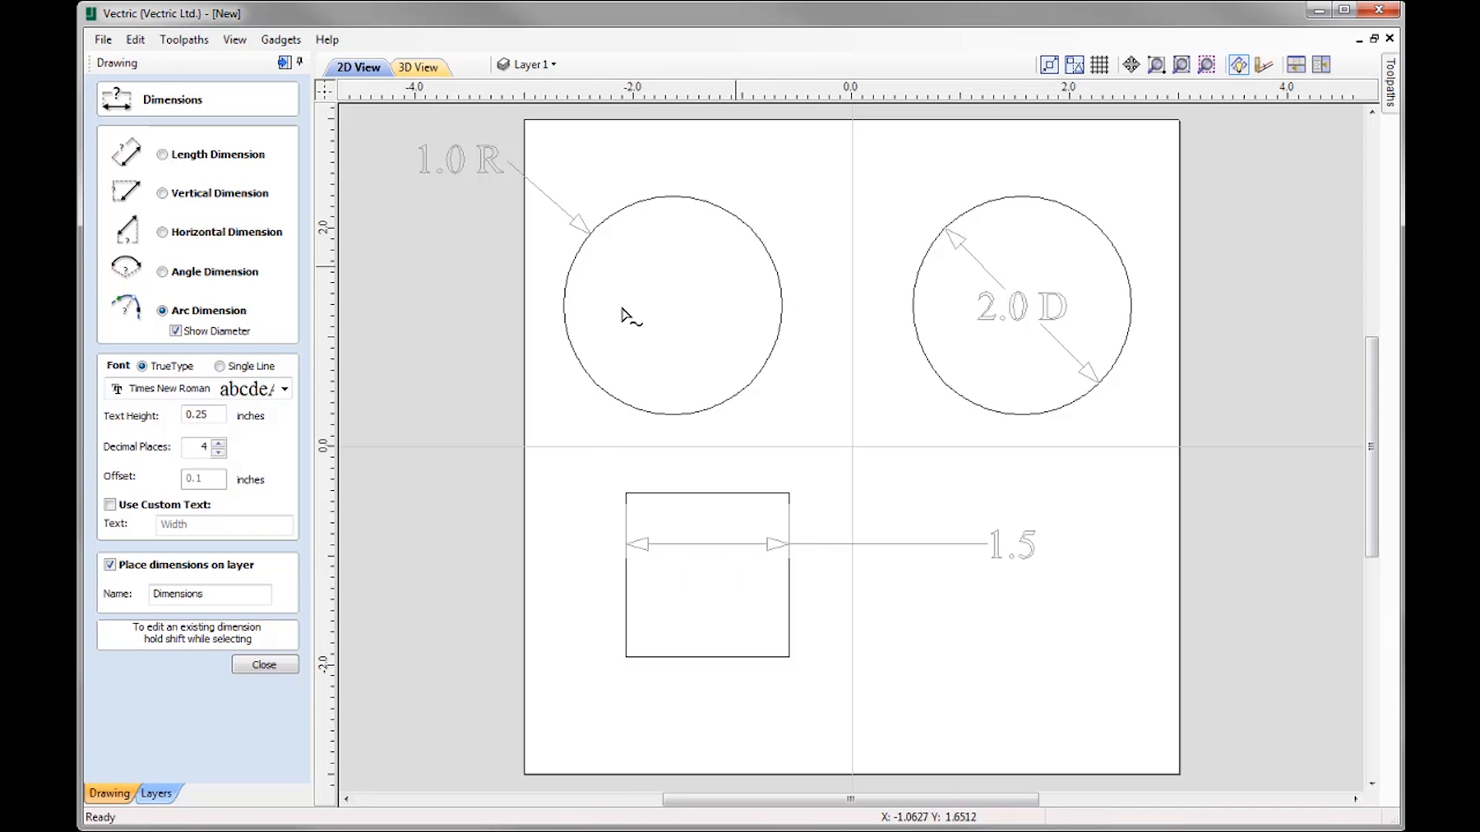
# Finish dimensioning and hide the Dimensions layer
pyautogui.click(264, 665)
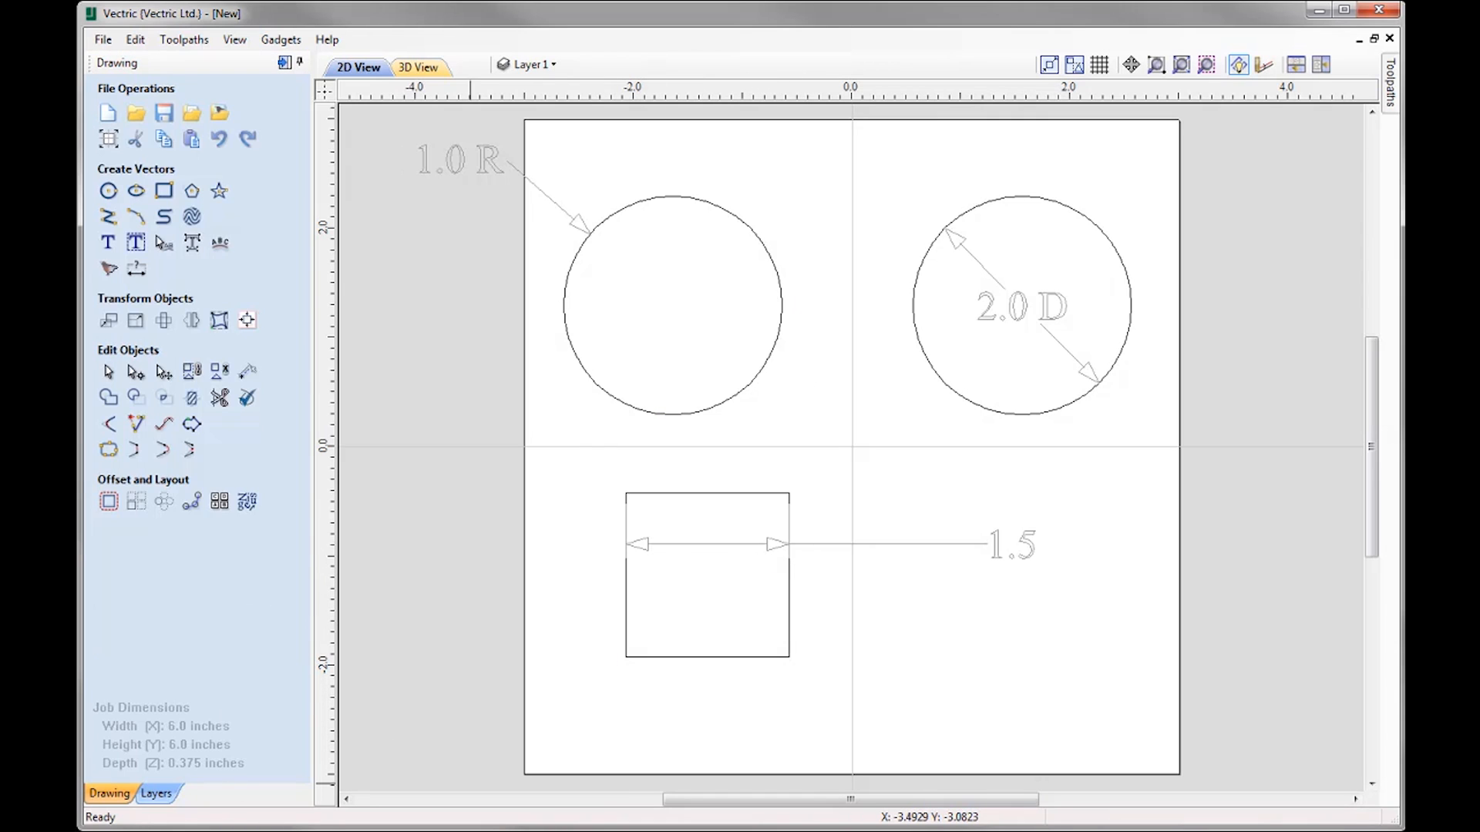
pyautogui.click(532, 65)
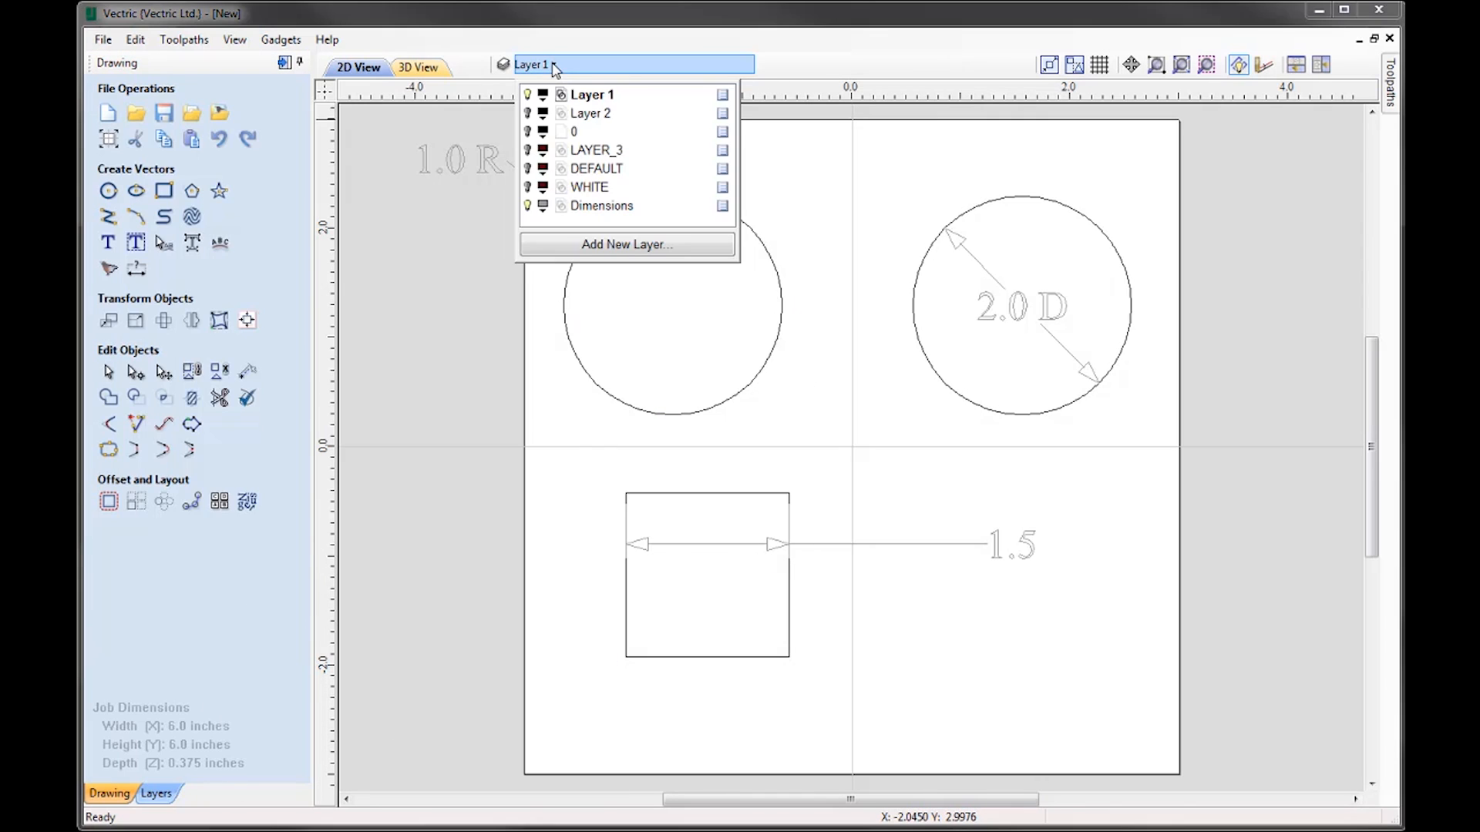
pyautogui.click(528, 206)
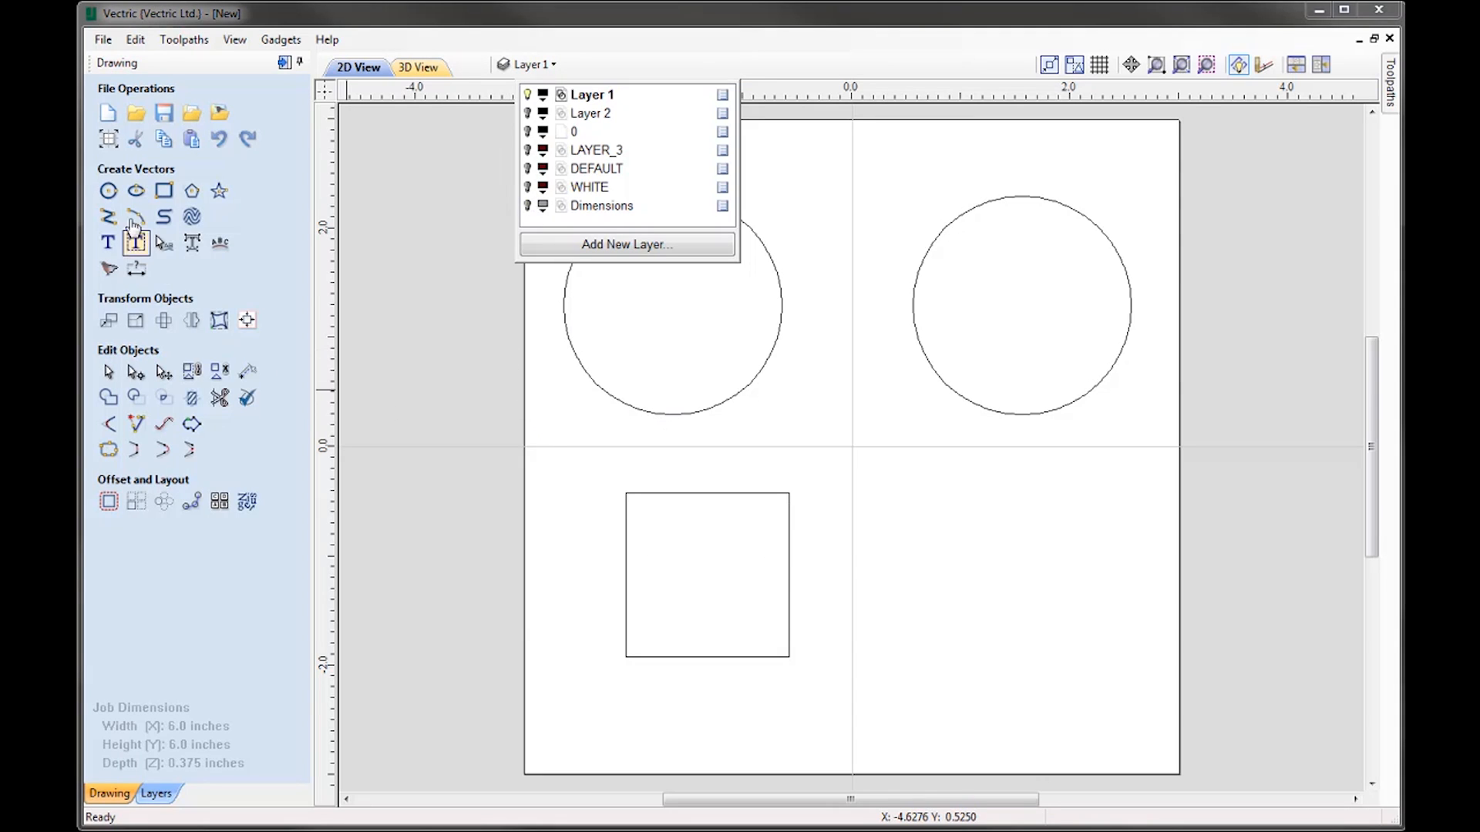
# Edit the existing left circle and set its diameter to 1.0 inch
pyautogui.click(112, 190)
pyautogui.click(109, 190)
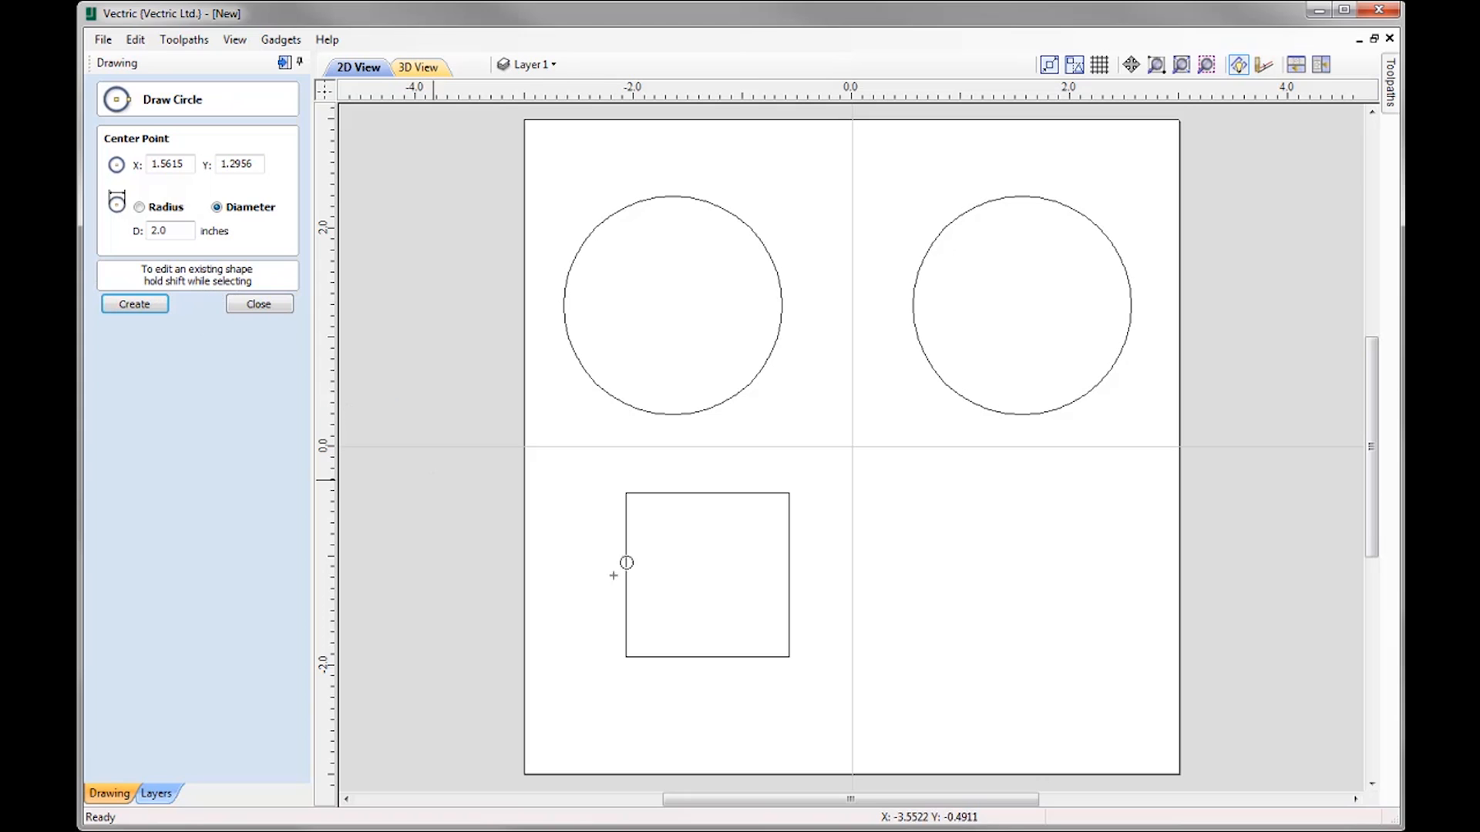
pyautogui.keyDown('shift'); pyautogui.click(759, 375); pyautogui.keyUp('shift')
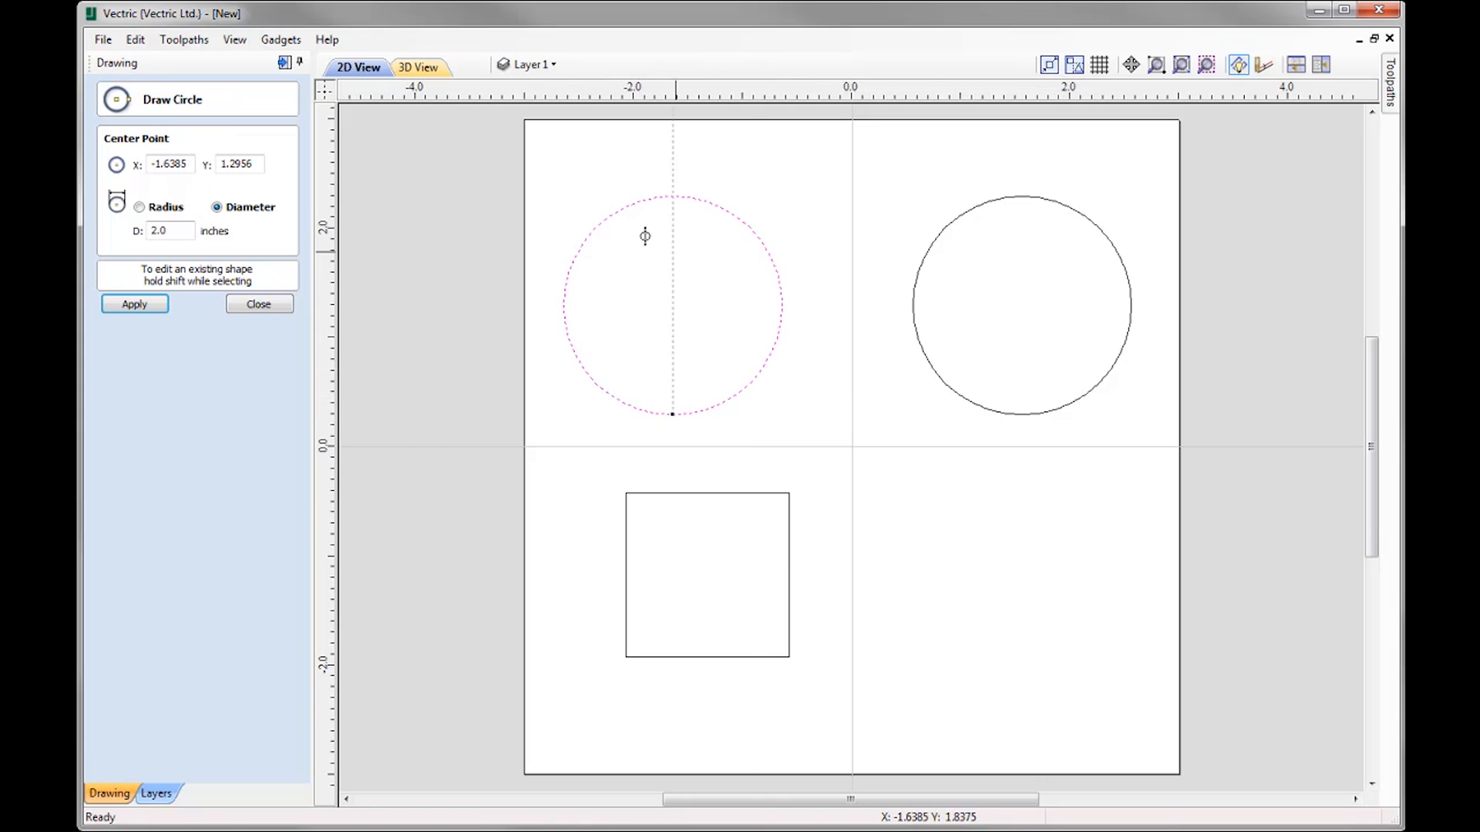
pyautogui.moveTo(184, 229); pyautogui.dragTo(79, 234)
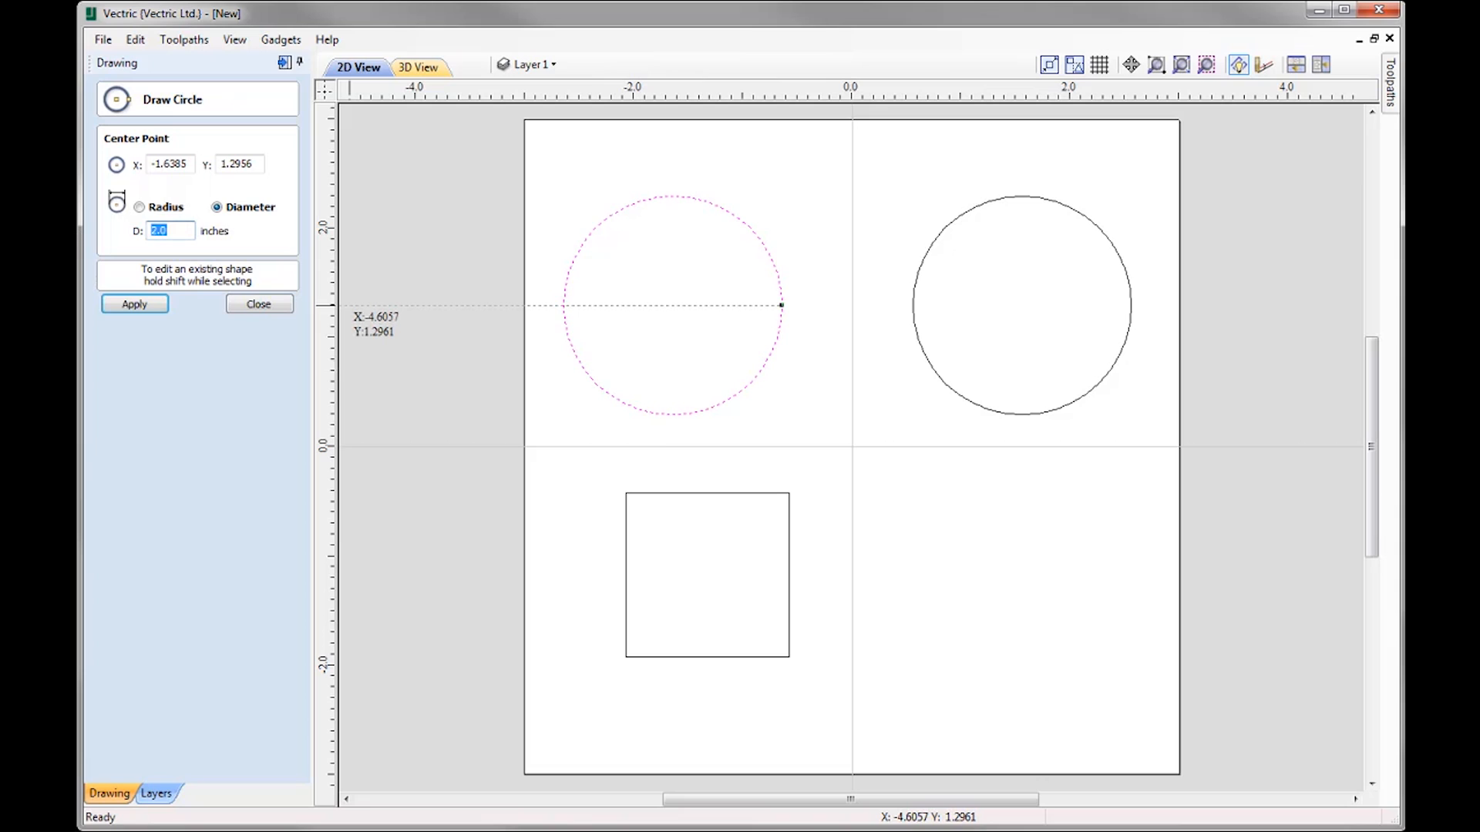
pyautogui.click(151, 305)
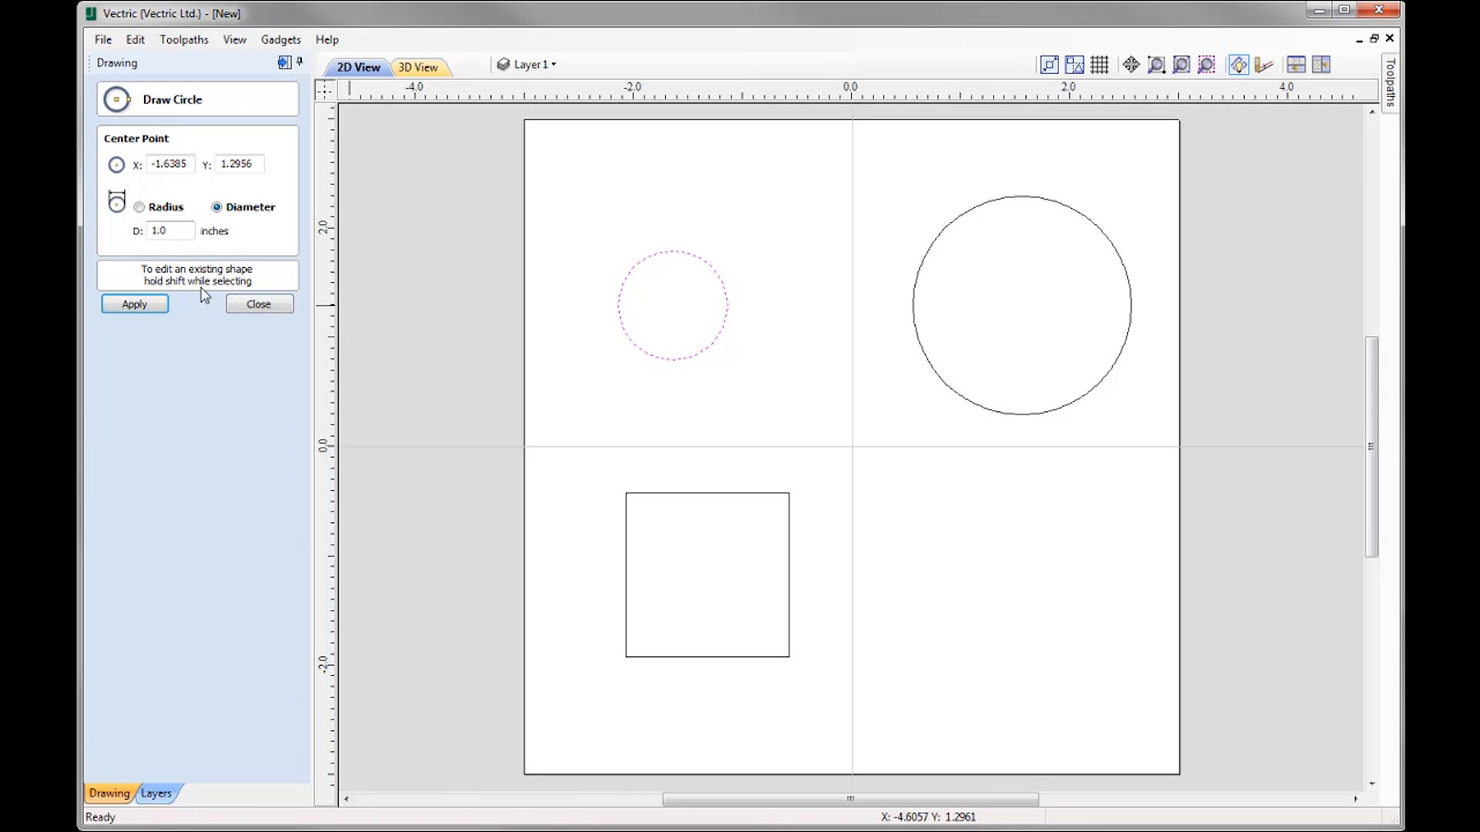
pyautogui.click(259, 304)
pyautogui.click(163, 191)
pyautogui.click(260, 490)
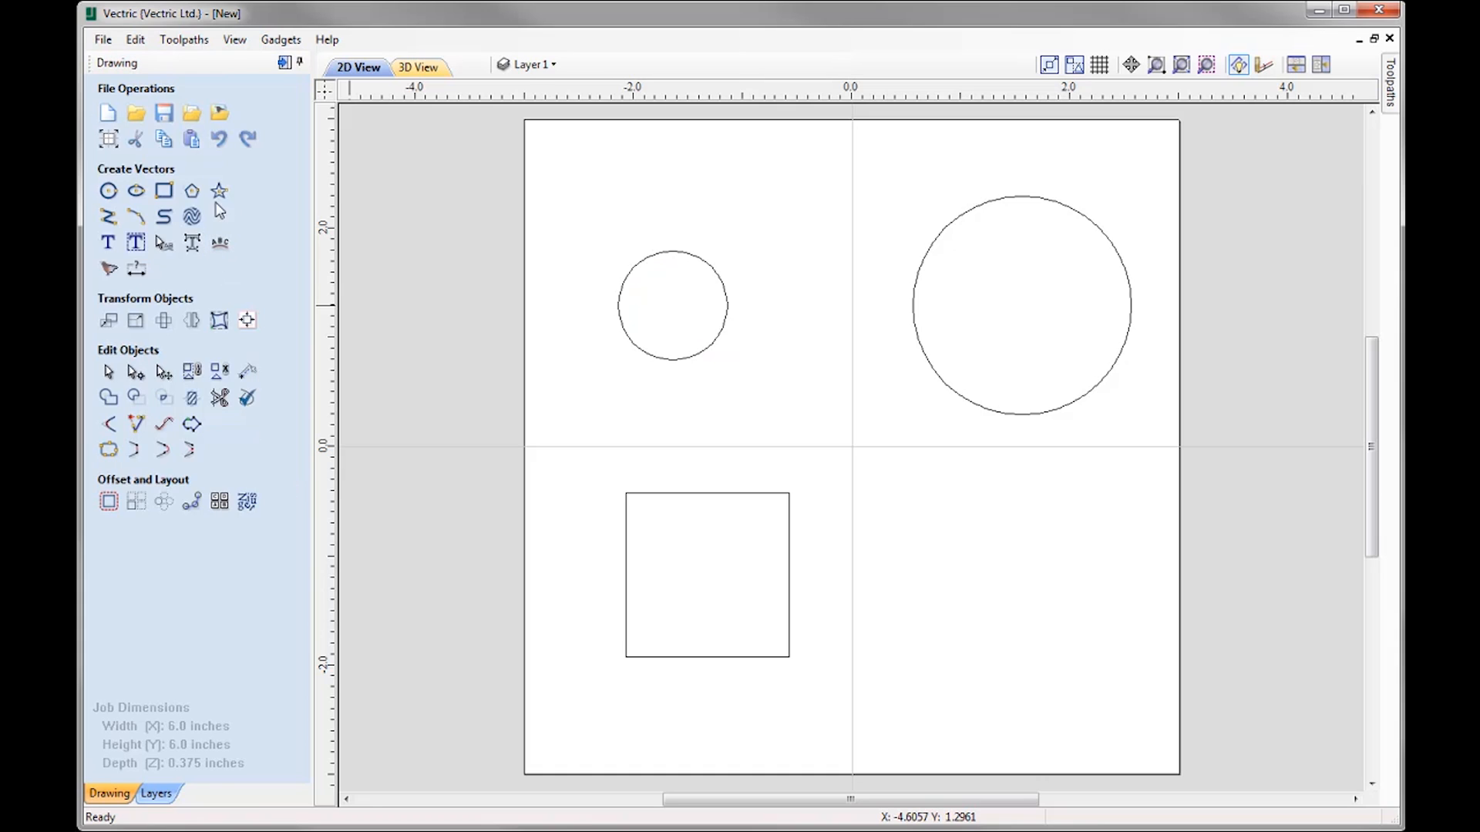
pyautogui.click(196, 194)
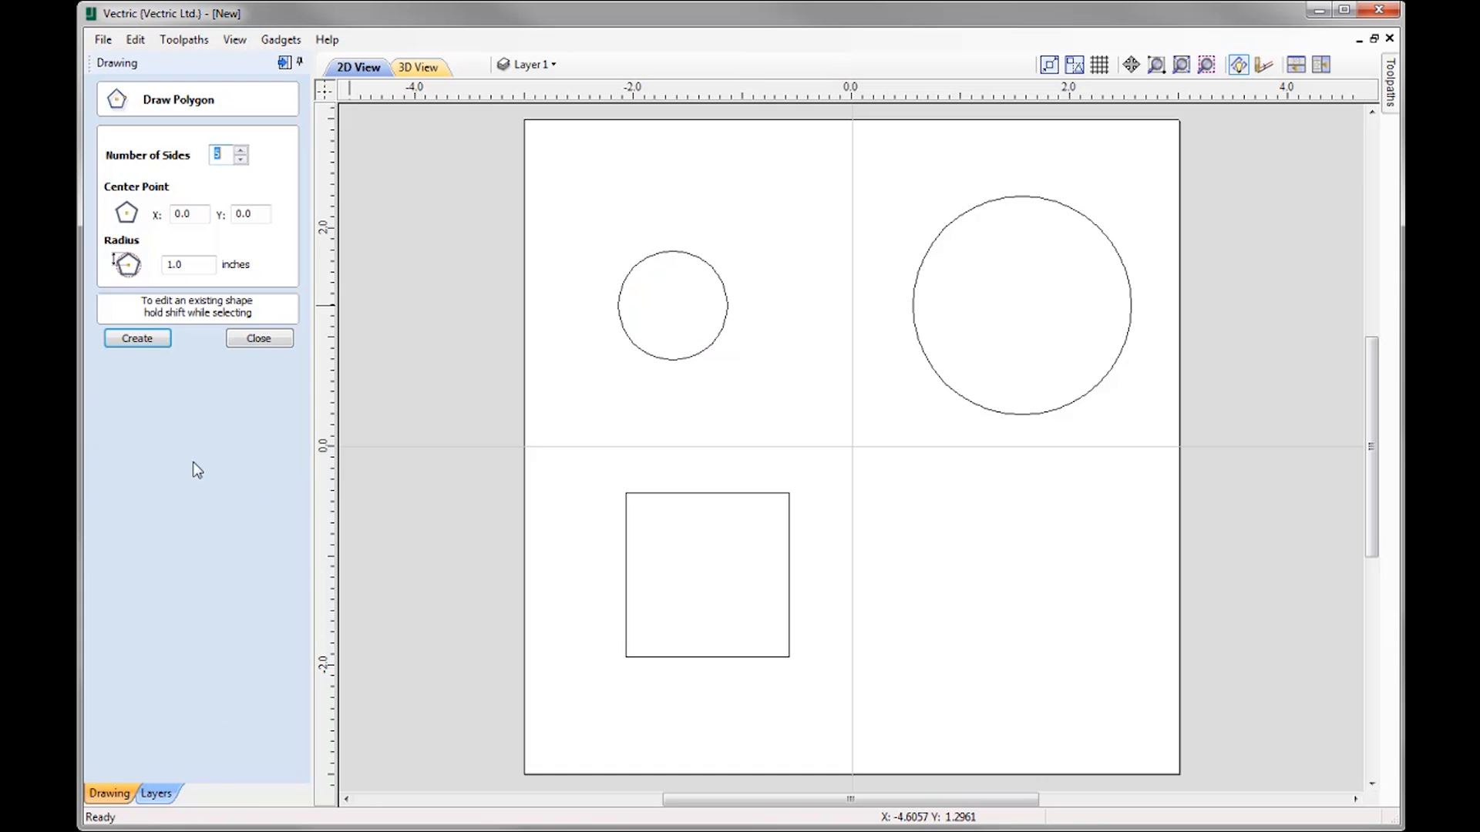
pyautogui.click(263, 341)
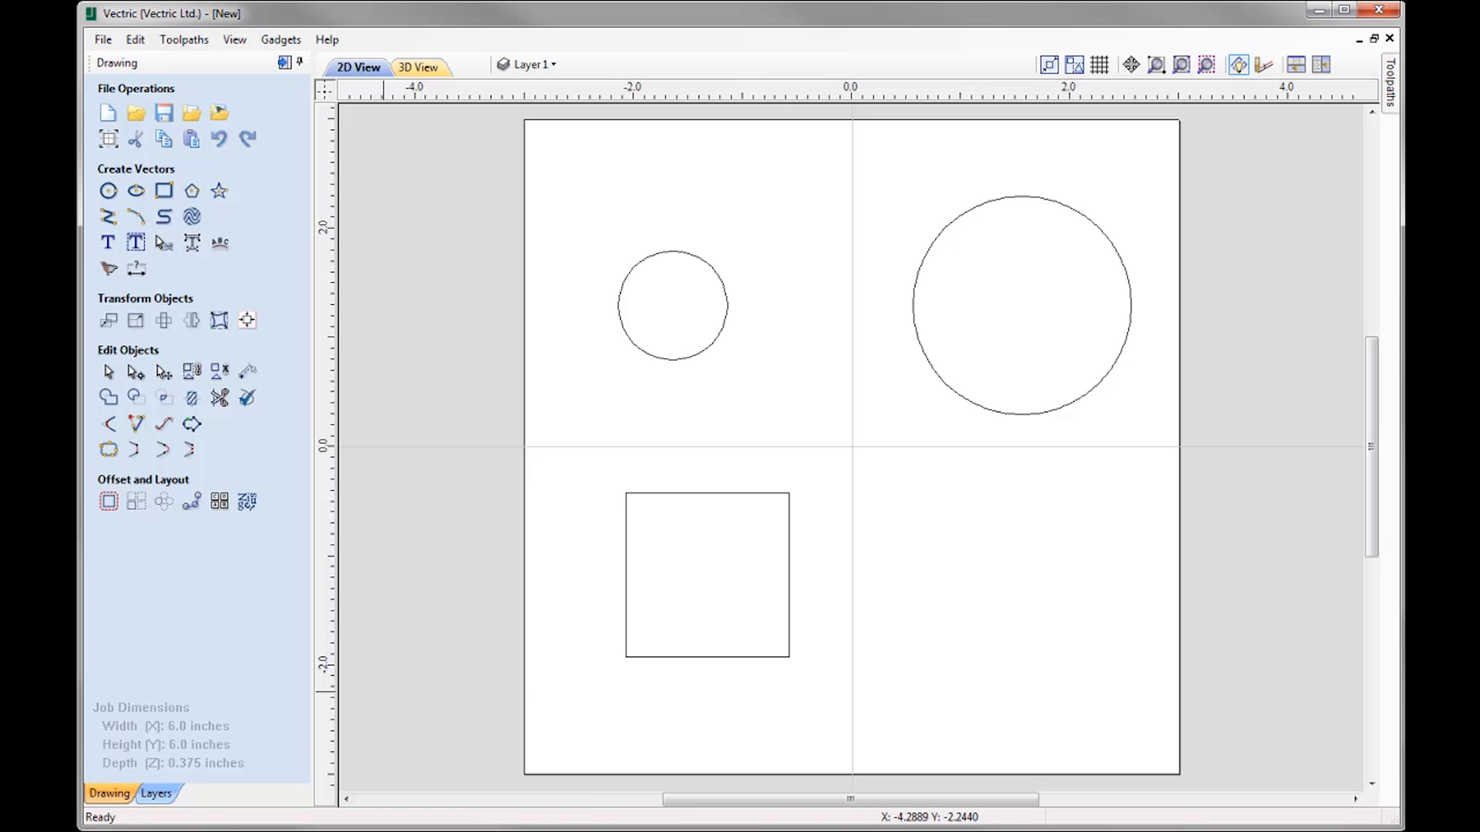
# Draw a line about 2.12 inches long from below the large circle to a tangent point on the circle's lower-left edge
pyautogui.click(108, 217)
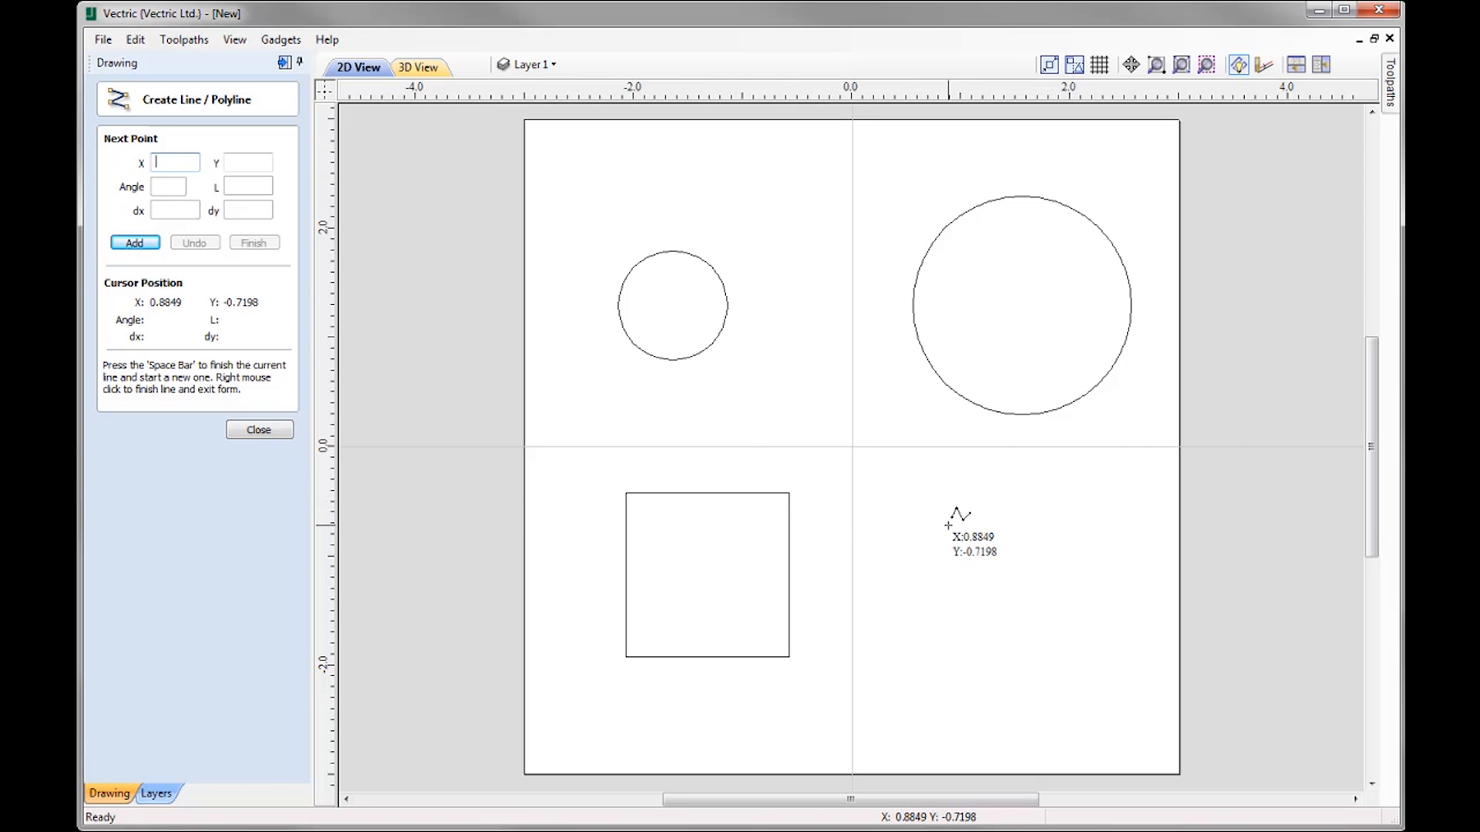
pyautogui.click(1024, 562)
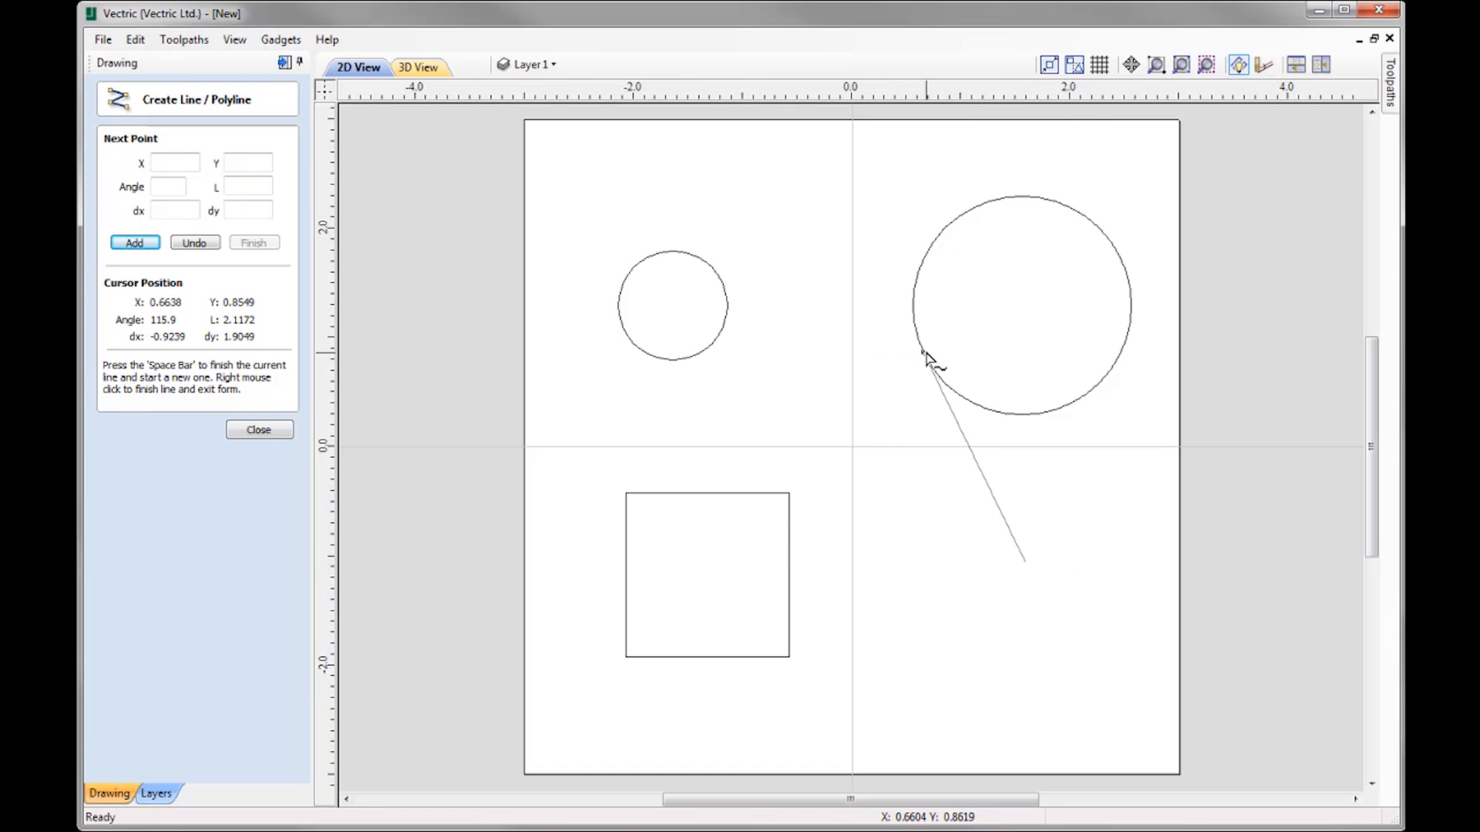
pyautogui.click(927, 356)
pyautogui.rightClick(991, 657)
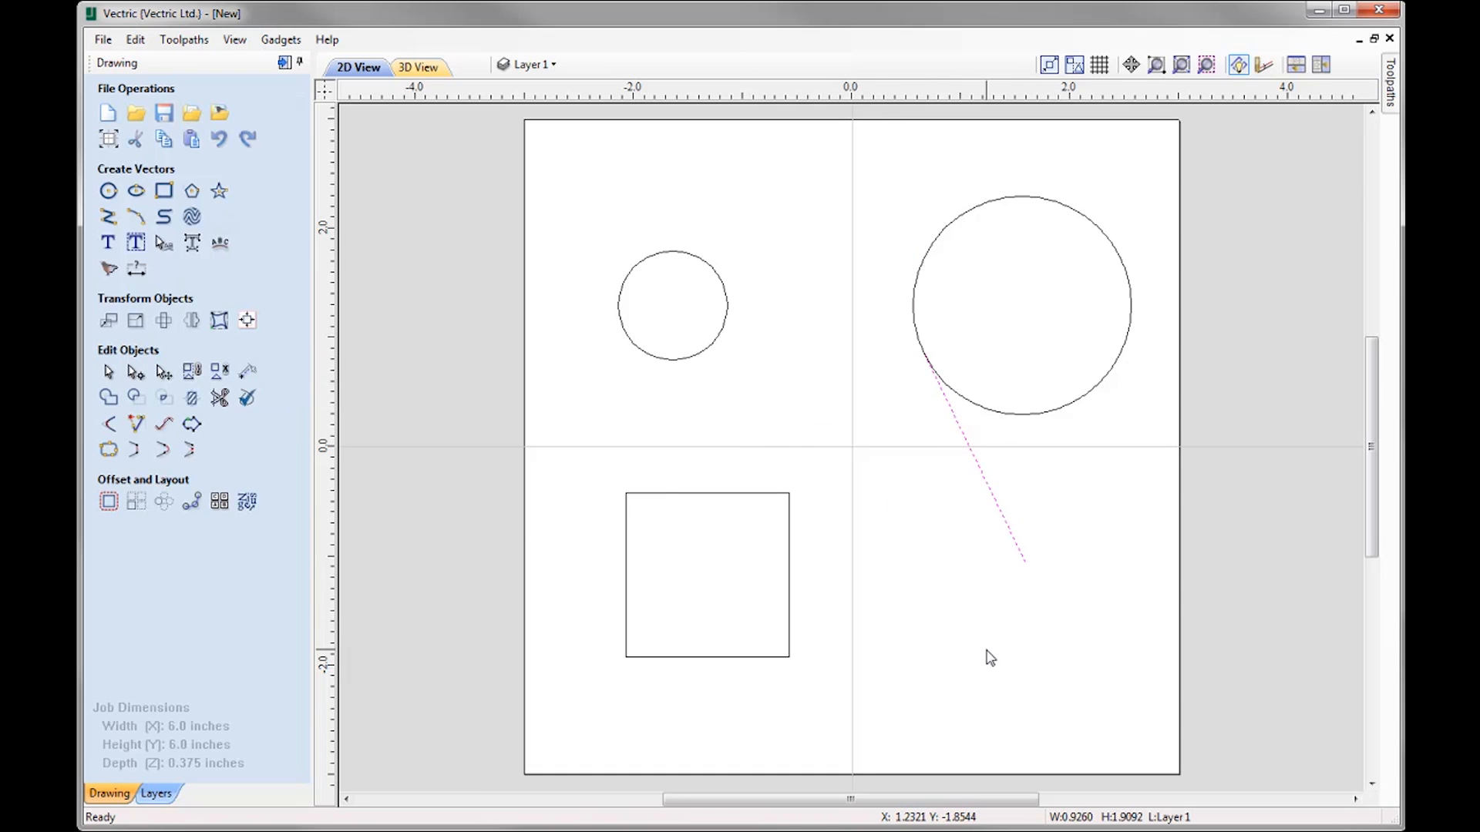
# Draw a second line, about 0.56 inch wide and 1.61 inches high, from below the large circle tangent to its lower-right edge
pyautogui.click(108, 216)
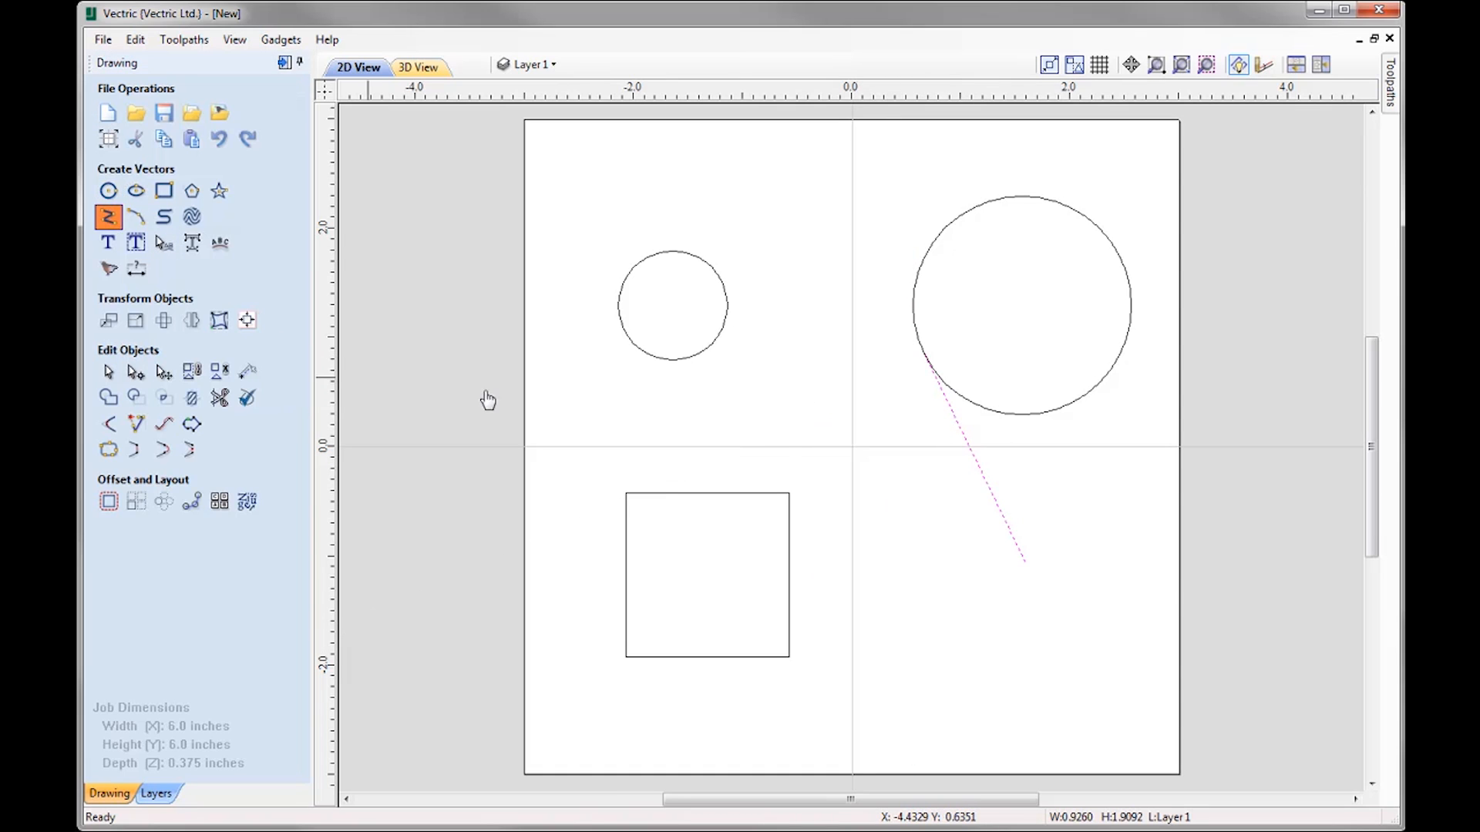
pyautogui.click(1063, 517)
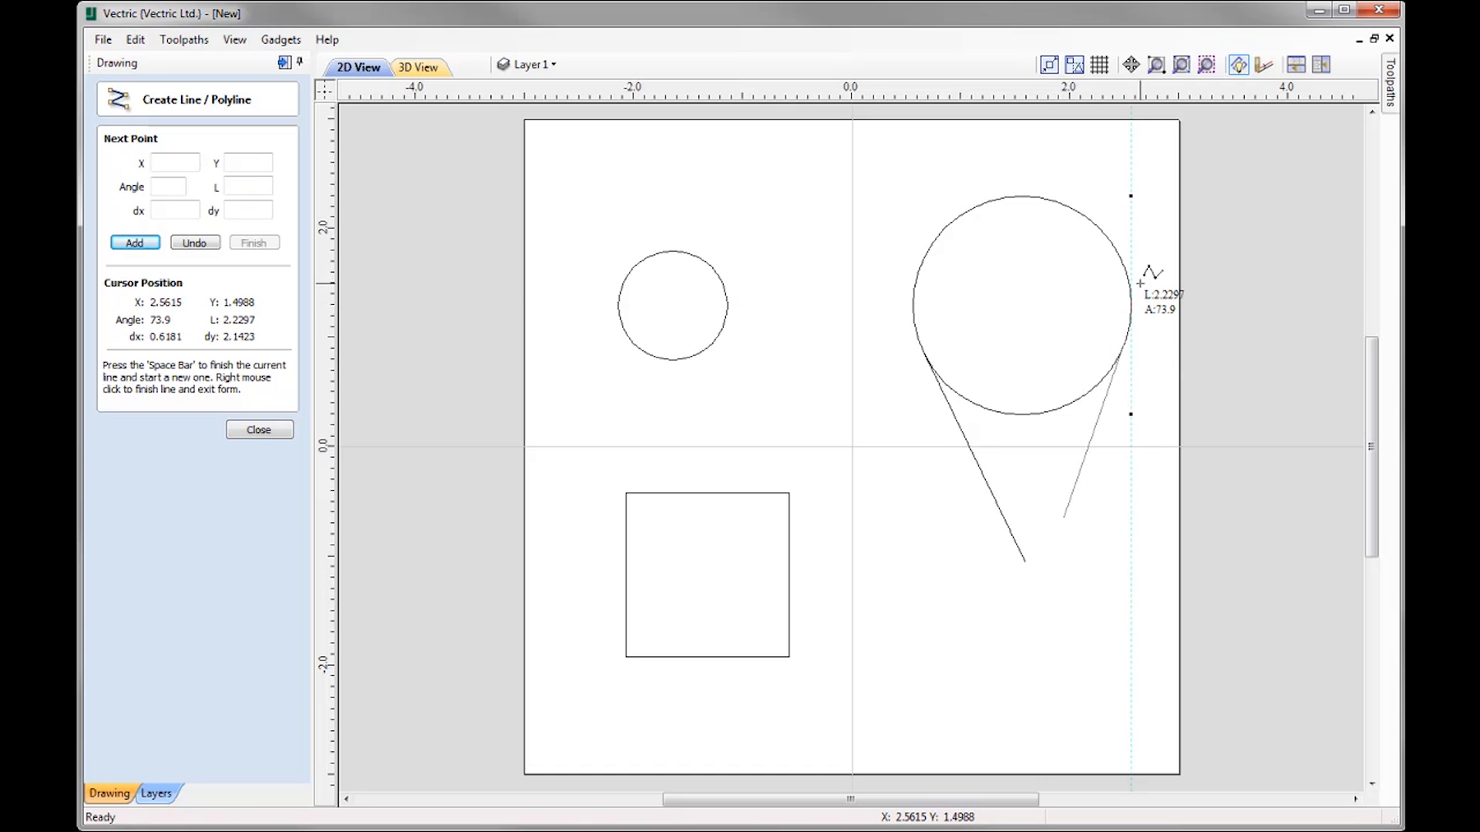
pyautogui.click(1125, 341)
pyautogui.rightClick(1212, 425)
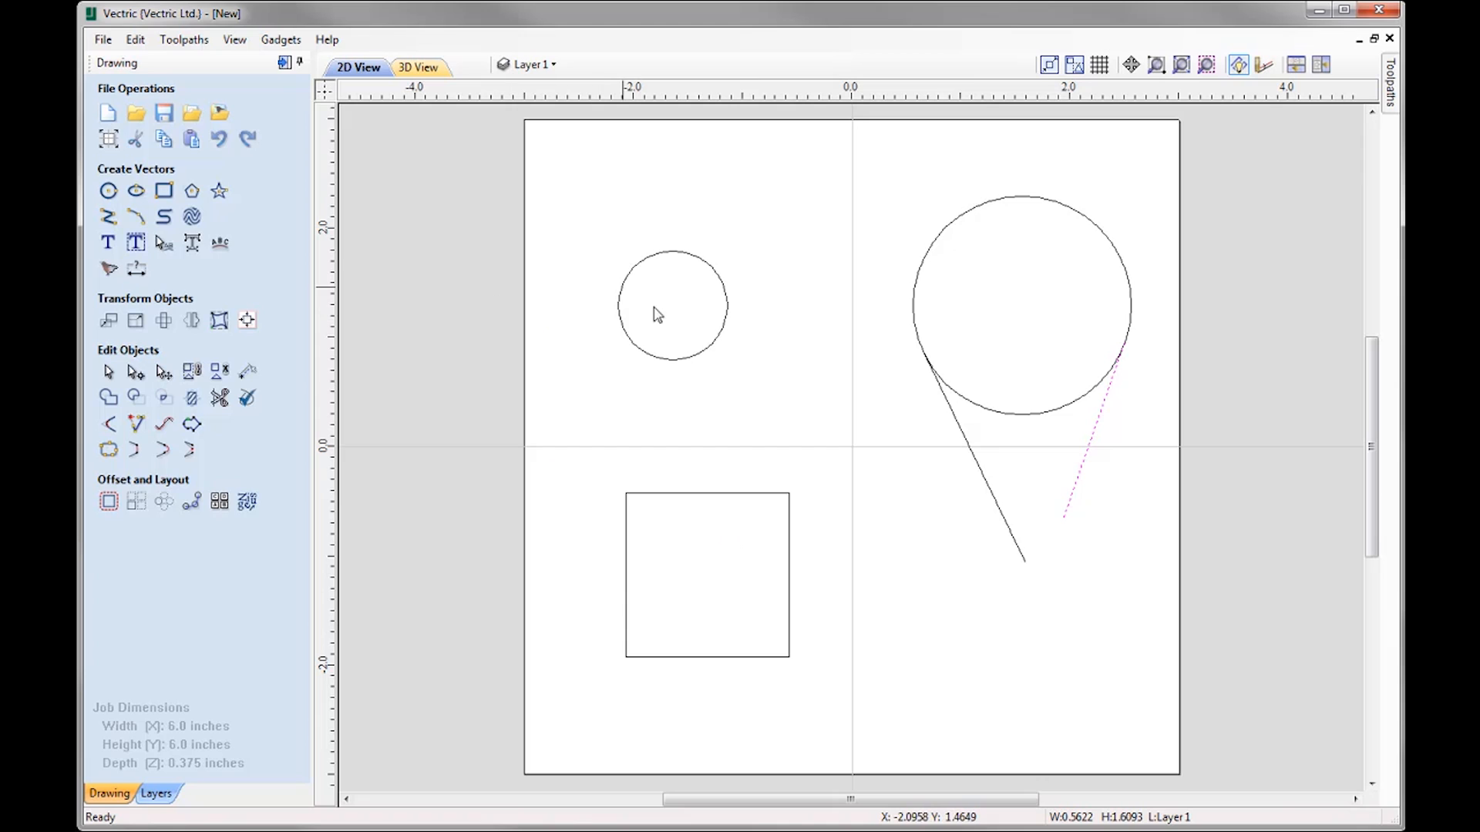
# Draw a line about 3.12 inches wide and 0.49 inch high, tangent to the tops of the small and large circles
pyautogui.click(106, 220)
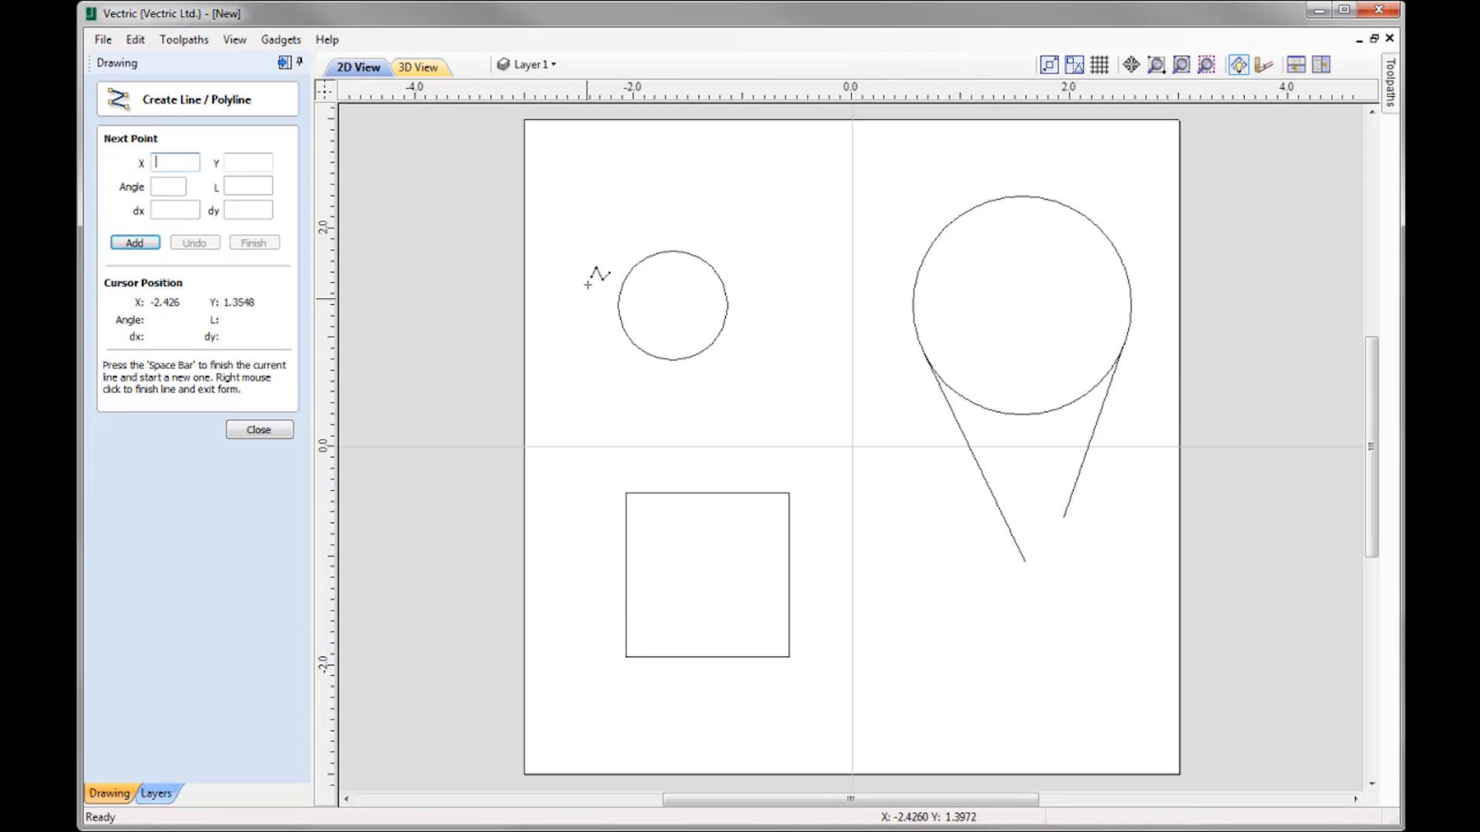
pyautogui.click(656, 253)
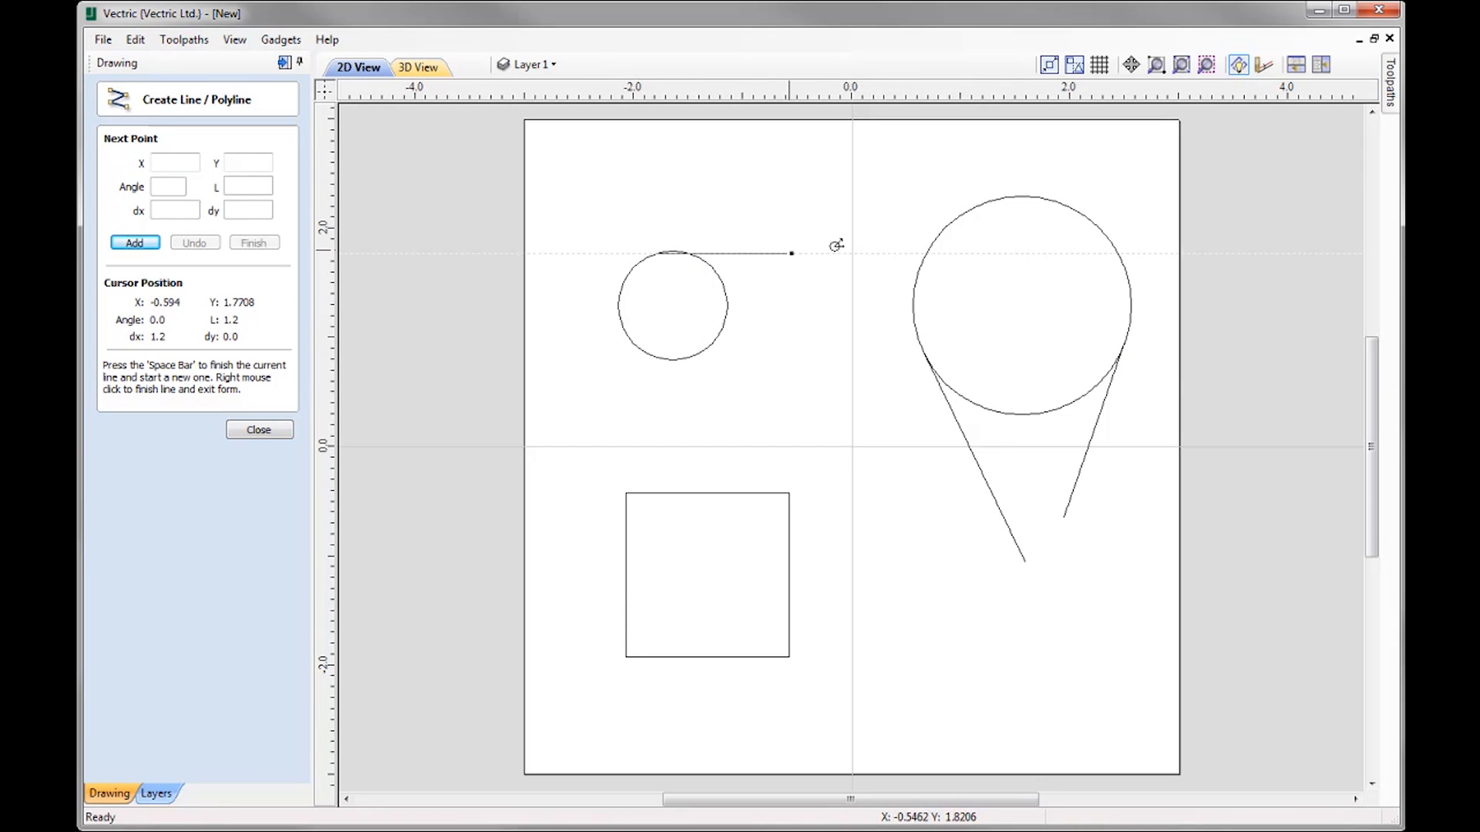
pyautogui.rightClick(1010, 201)
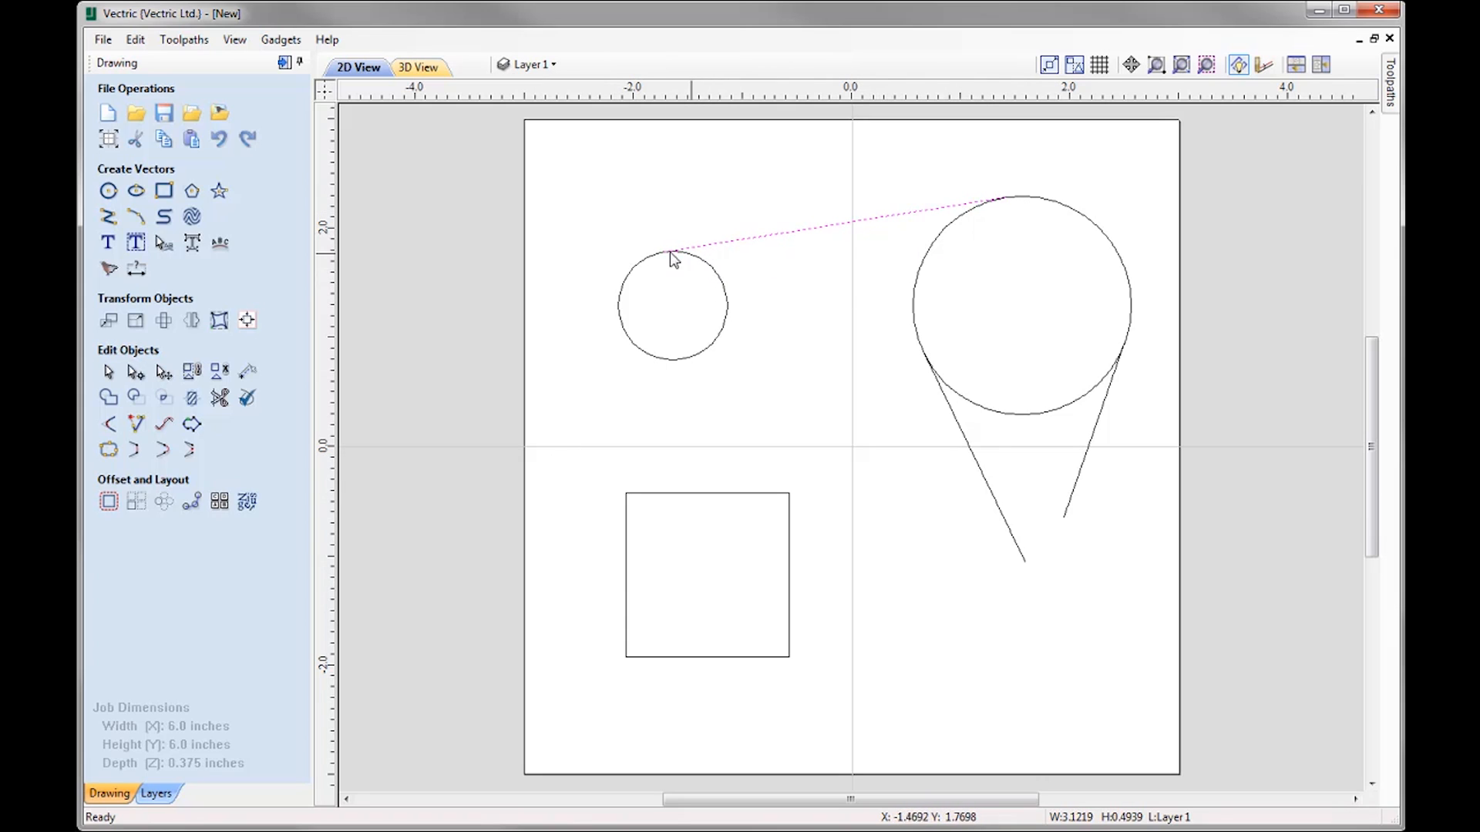
# Hide Layer 1, show the LAYER_3, DEFAULT and WHITE layers, and make LAYER_3 the active layer
pyautogui.hotkey('ctrl', 'a')
pyautogui.click(539, 64)
pyautogui.click(527, 94)
pyautogui.click(527, 150)
pyautogui.click(527, 168)
pyautogui.click(527, 186)
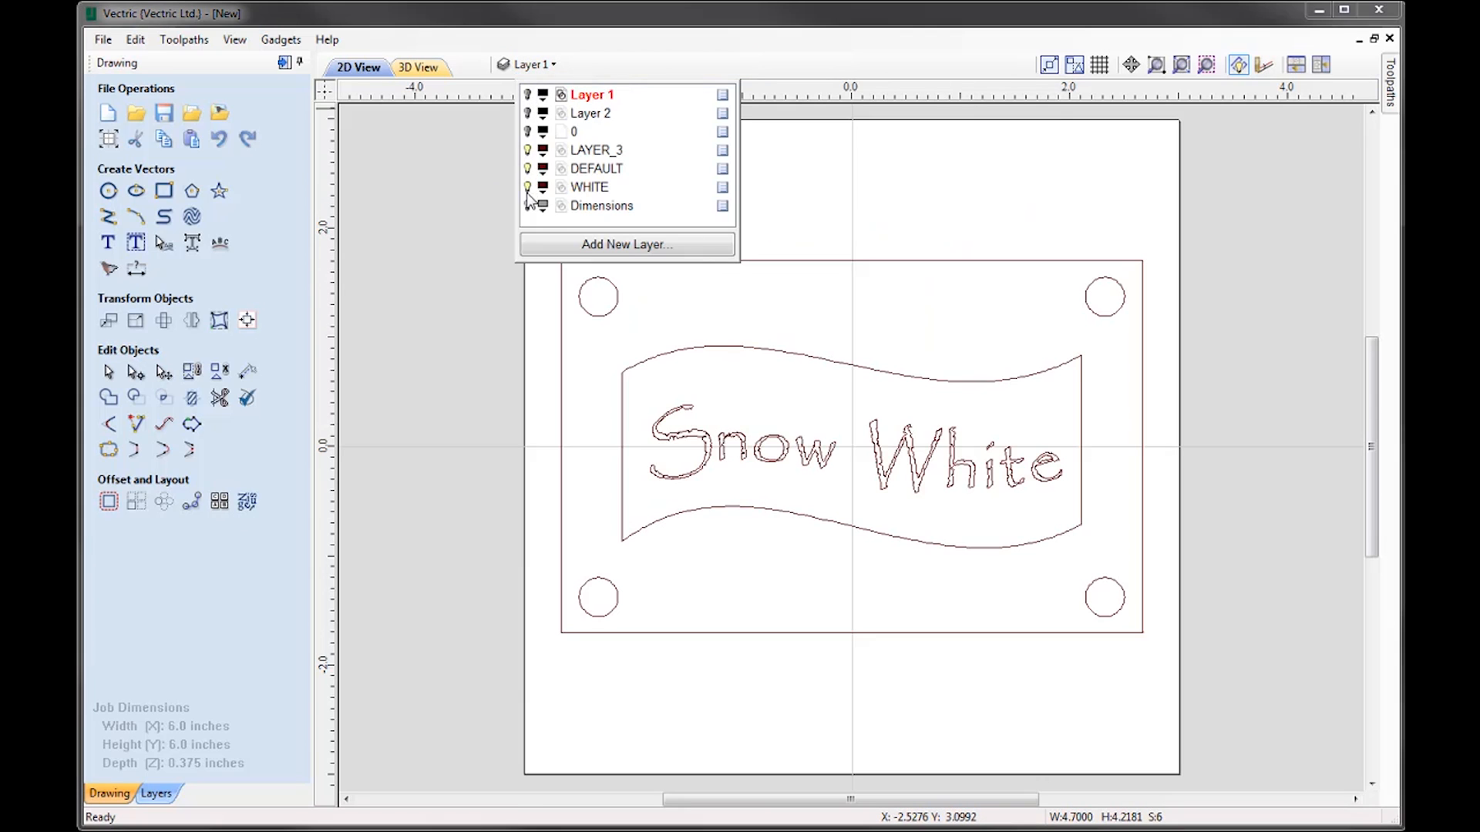
pyautogui.click(609, 150)
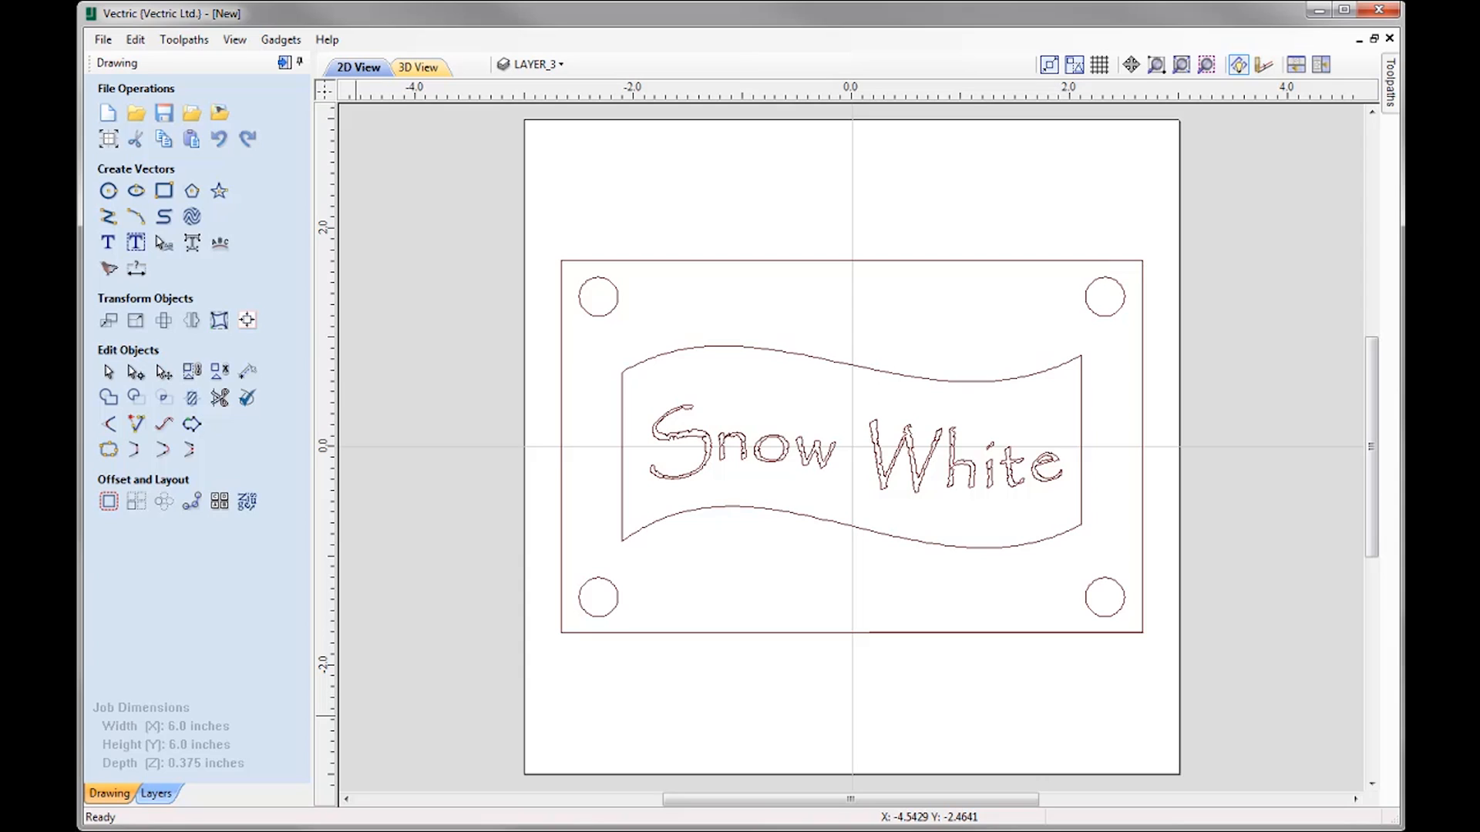
# Export all vectors on the visible layers as New.pdf in the Drawing_FILES folder
pyautogui.click(102, 40)
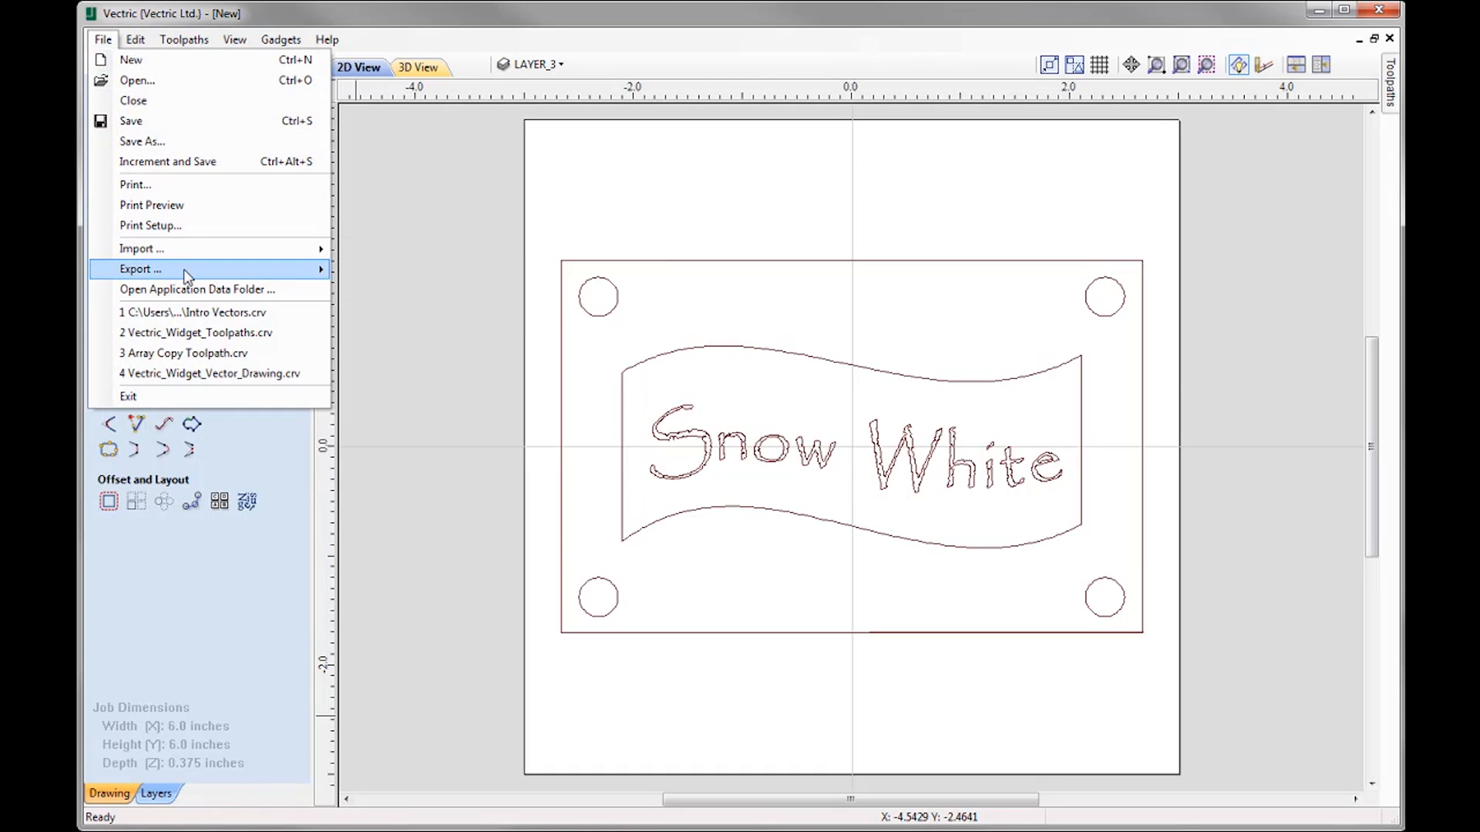
pyautogui.moveTo(183, 269)
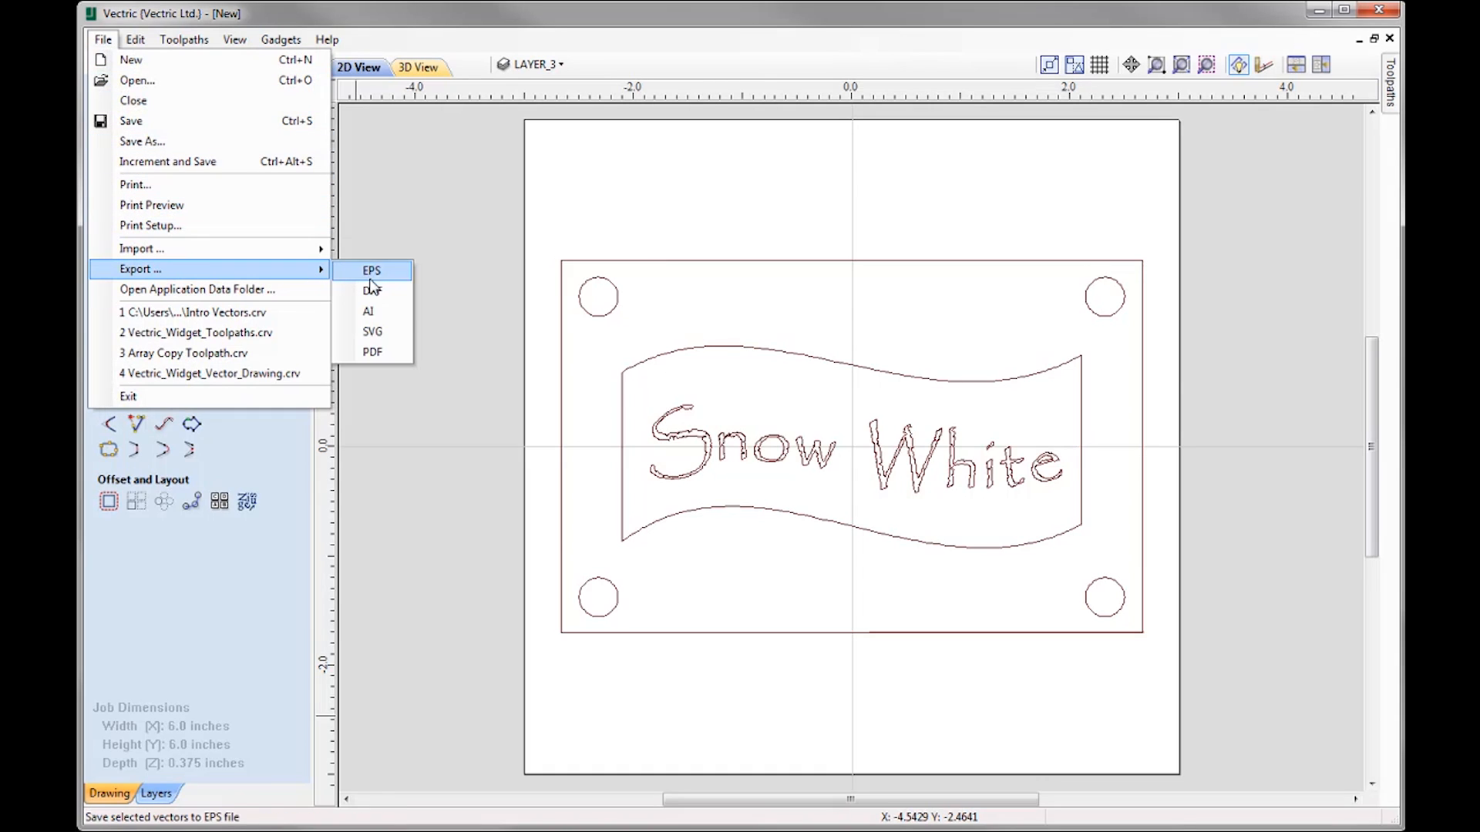
pyautogui.click(380, 353)
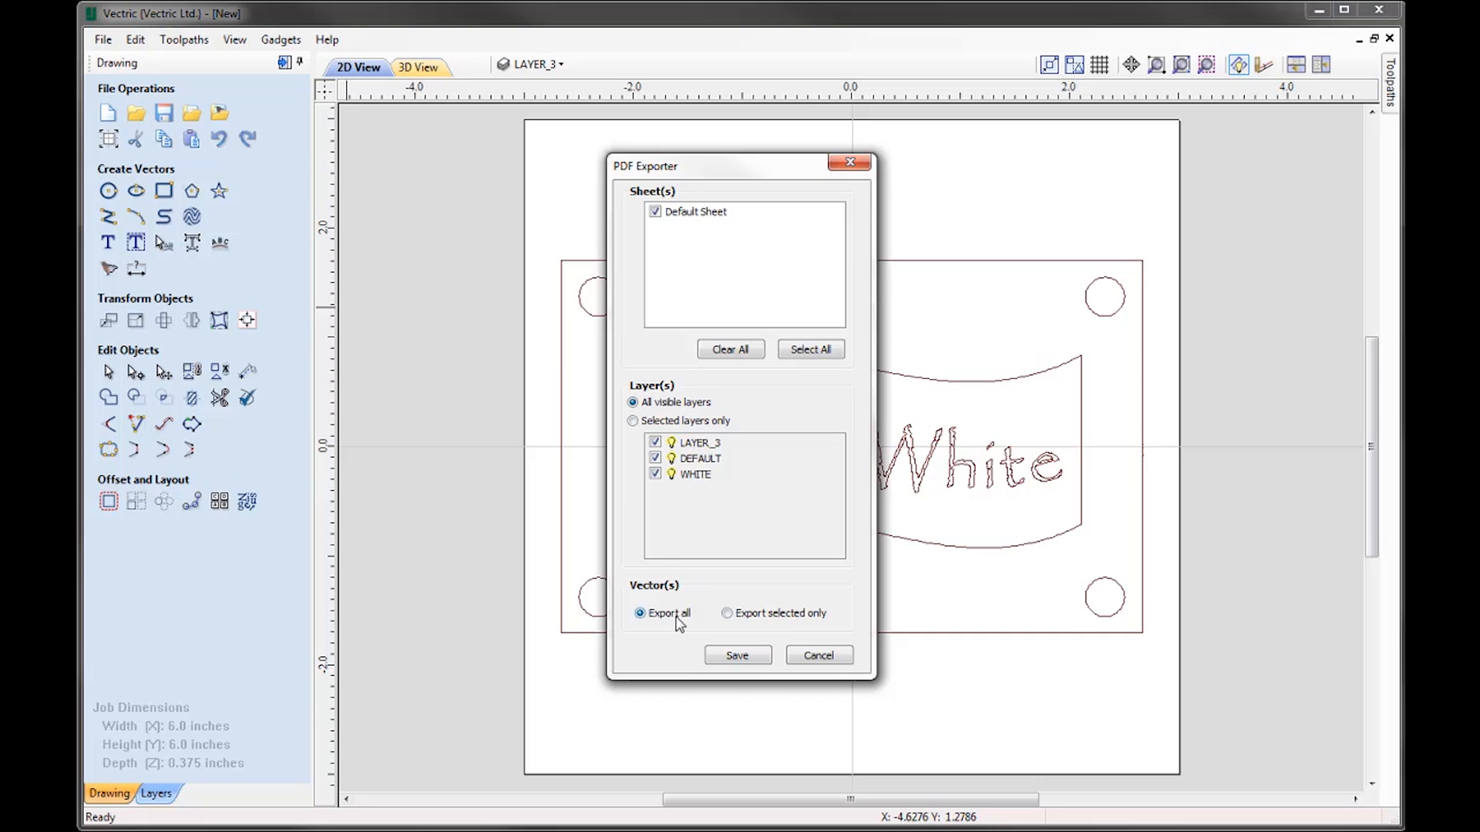
pyautogui.click(751, 659)
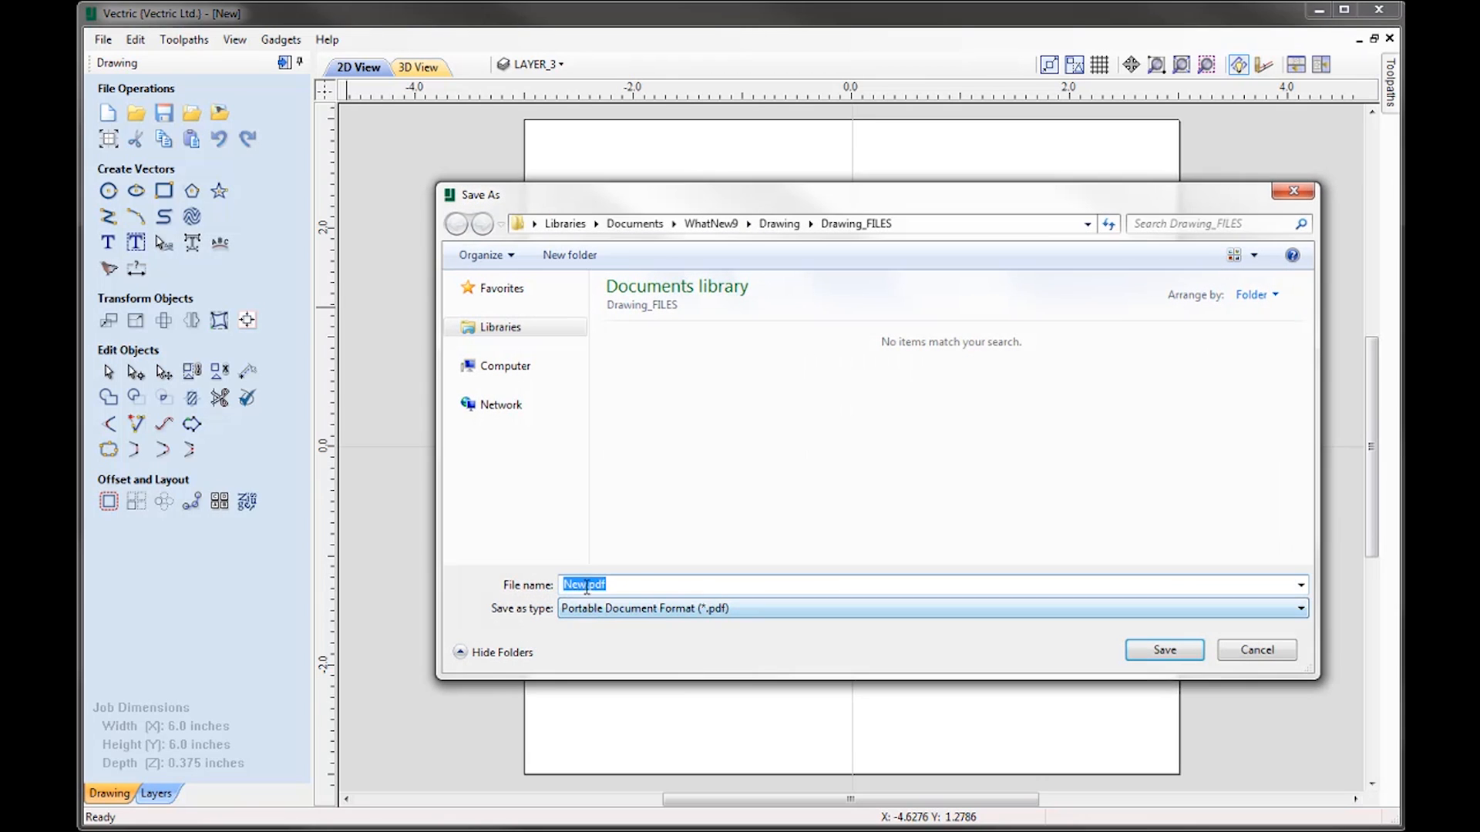
pyautogui.click(1165, 651)
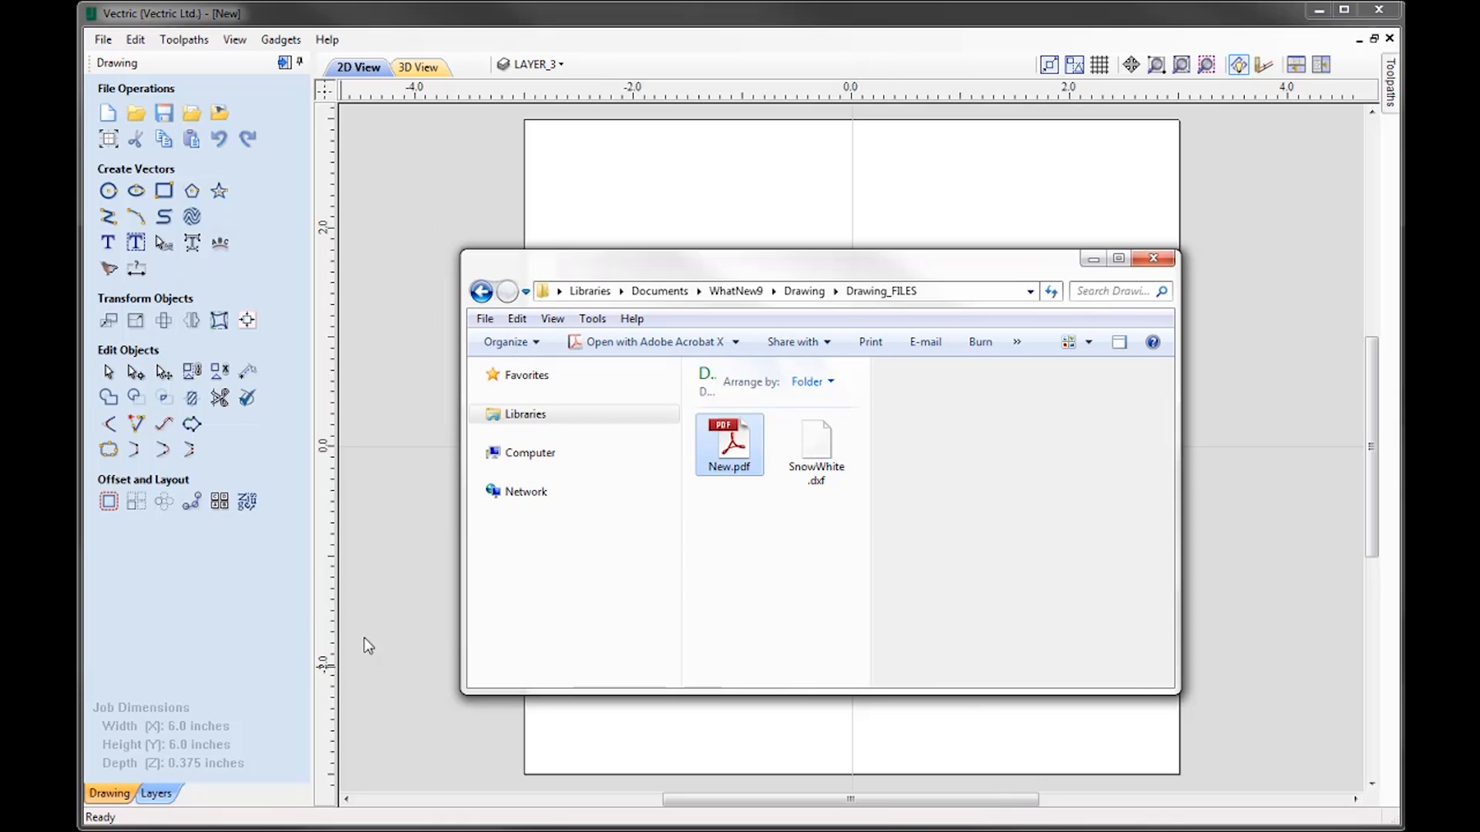
# View the exported New.pdf in Adobe Acrobat, then close it and its folder window
pyautogui.doubleClick(731, 460)
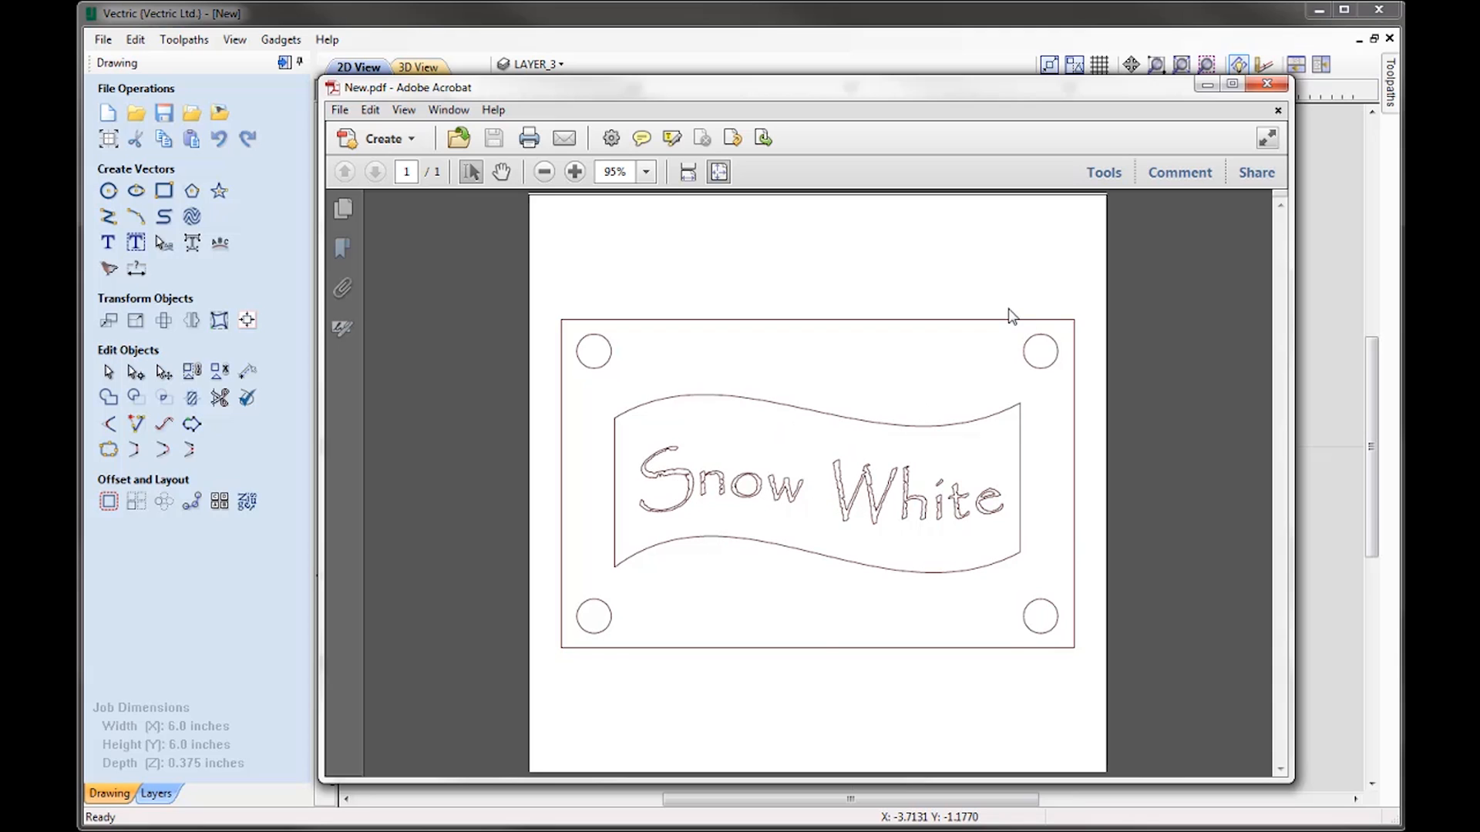
pyautogui.click(1267, 84)
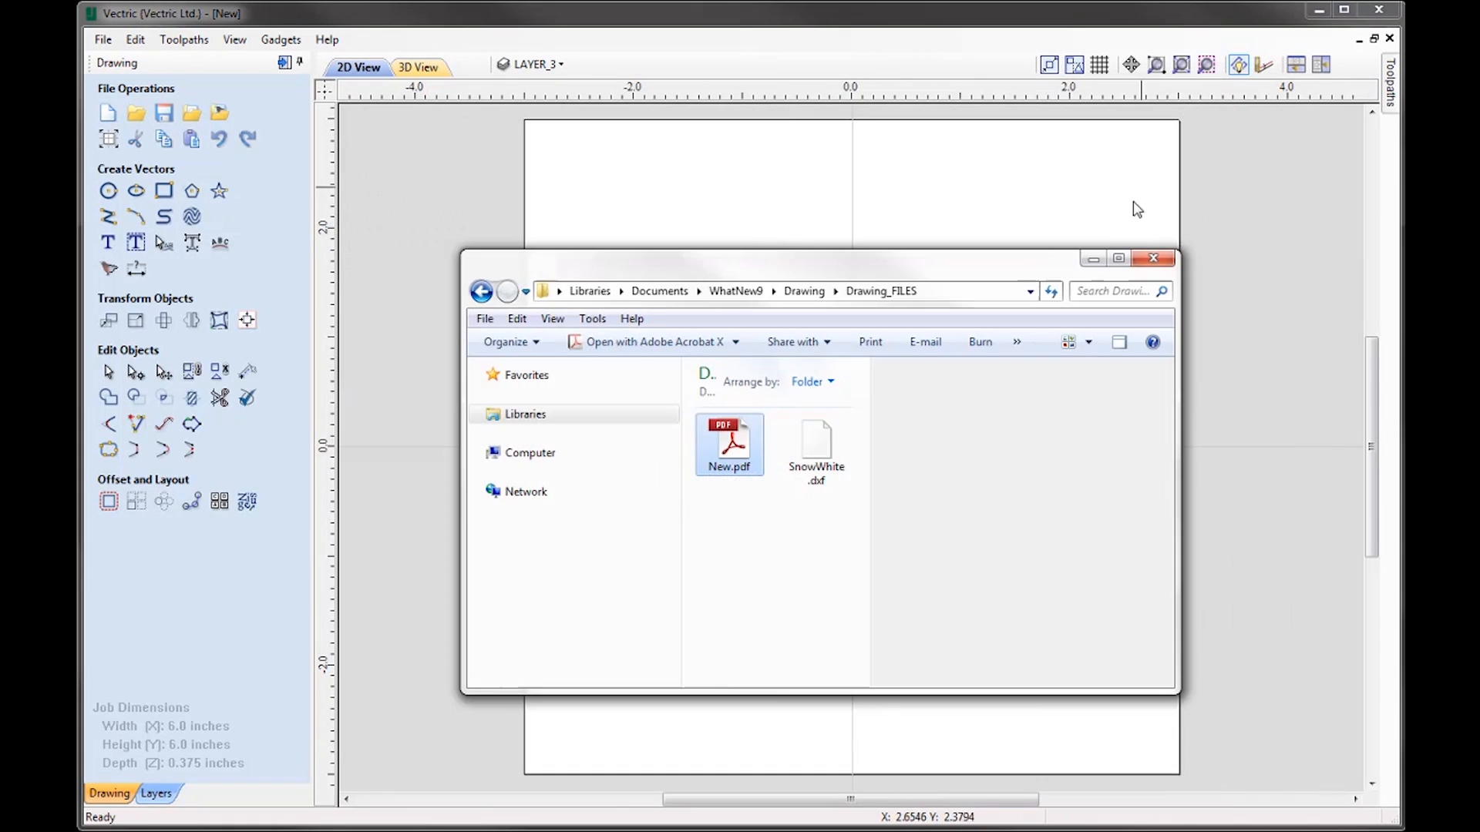
pyautogui.click(1153, 257)
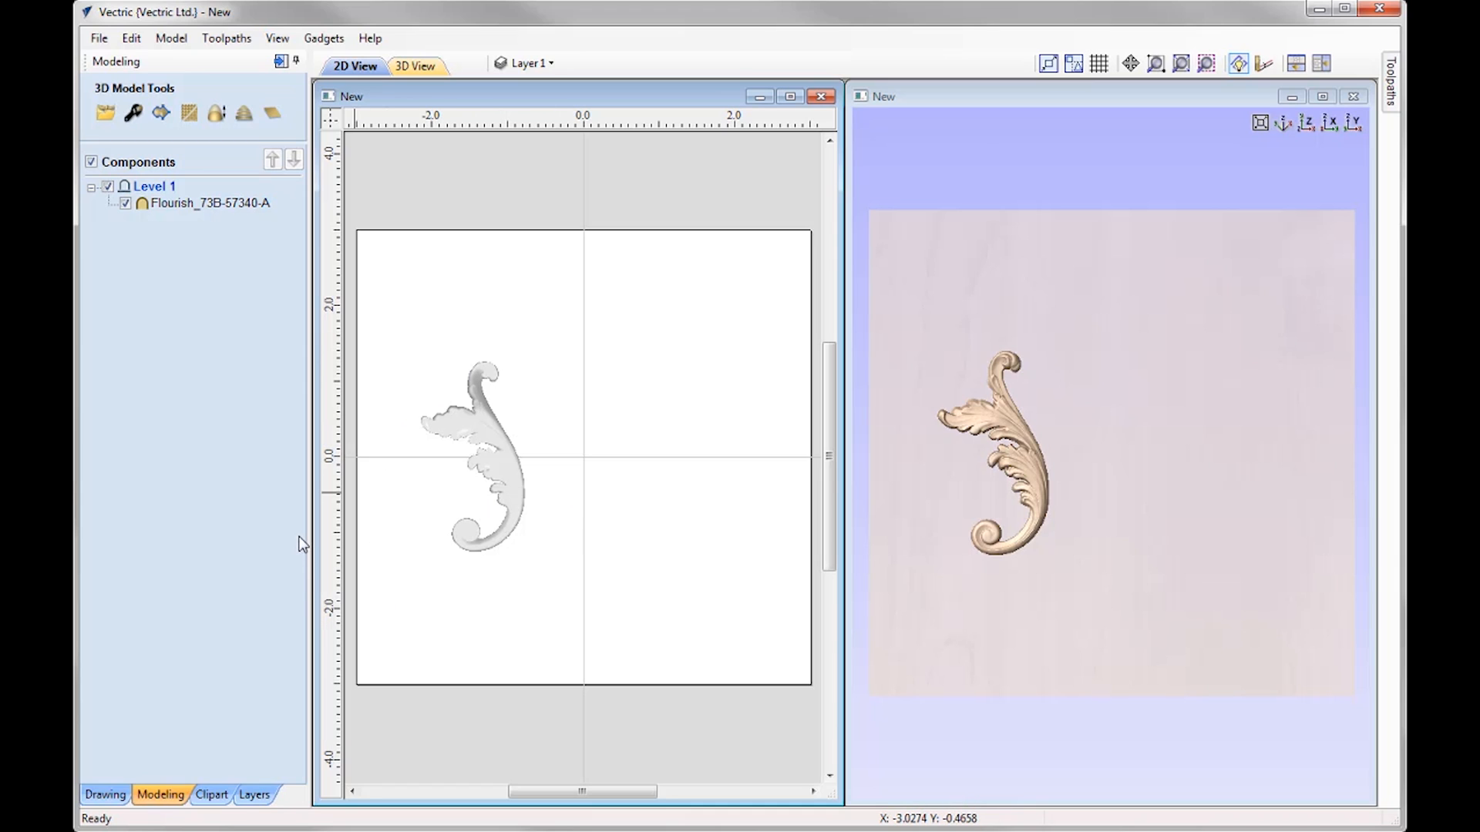
# Set the mirror mode of Level 1 to Left to Right
pyautogui.rightClick(166, 188)
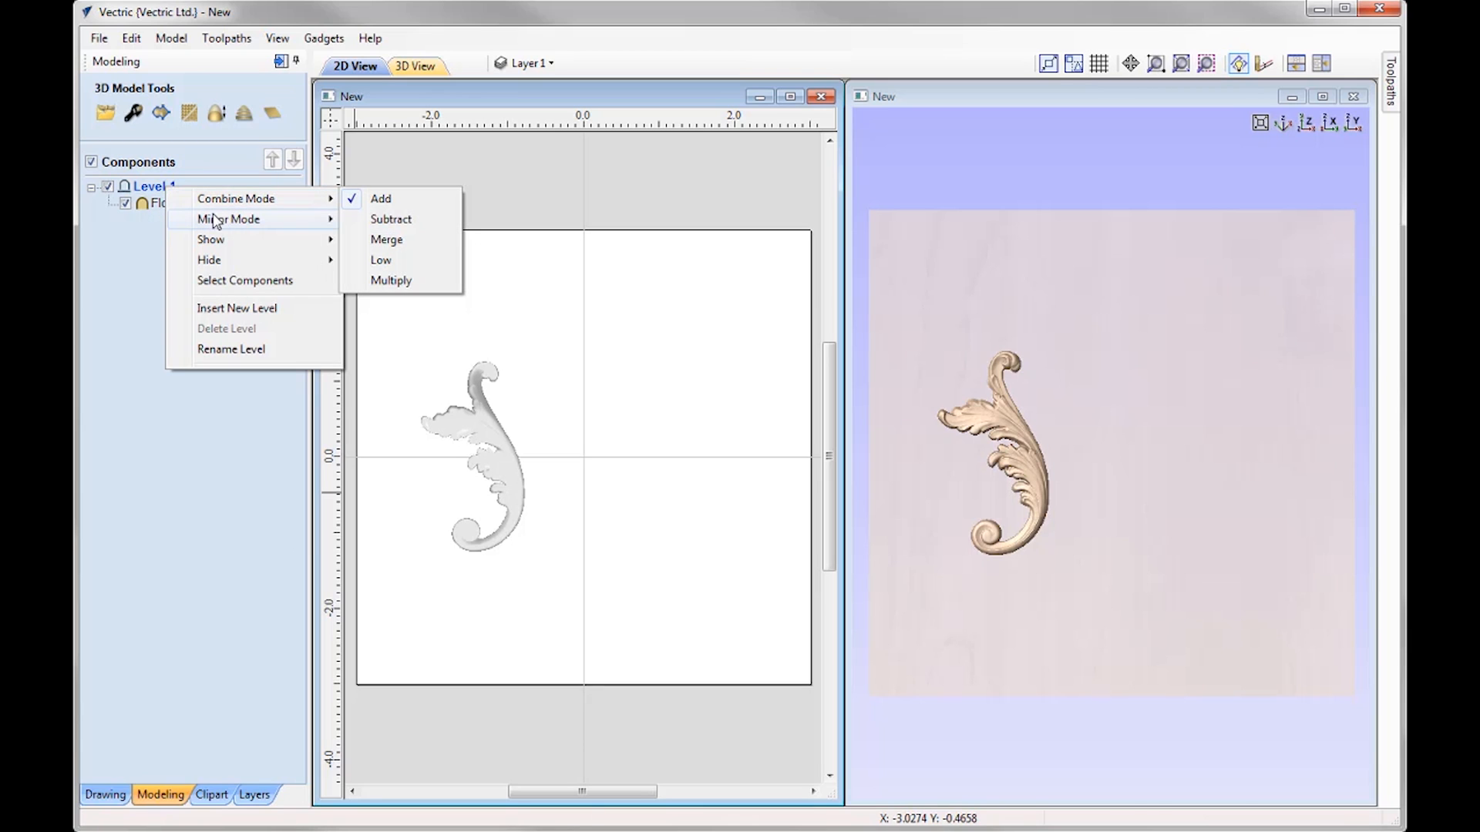
pyautogui.moveTo(250, 227)
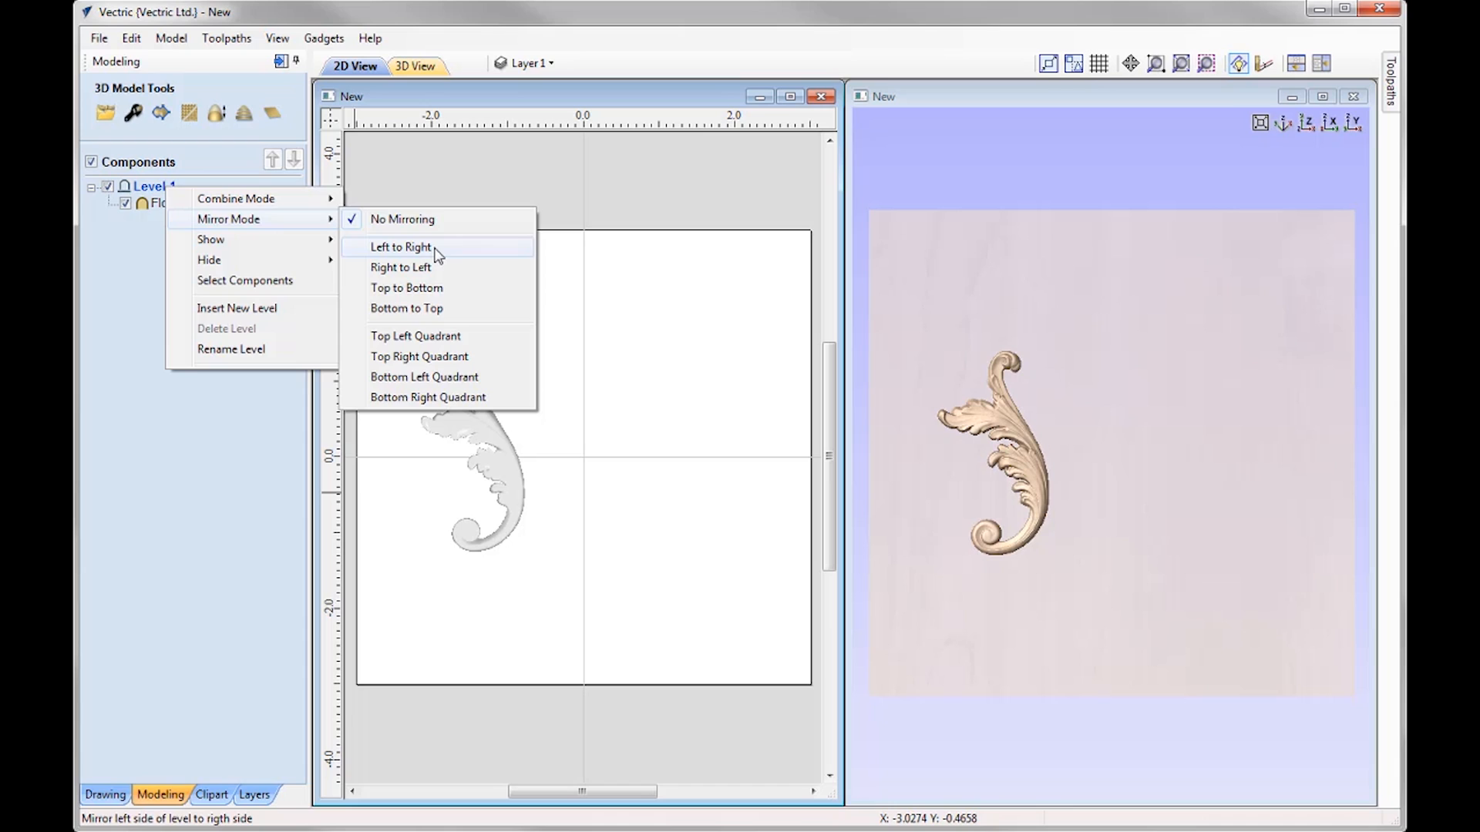
pyautogui.click(401, 248)
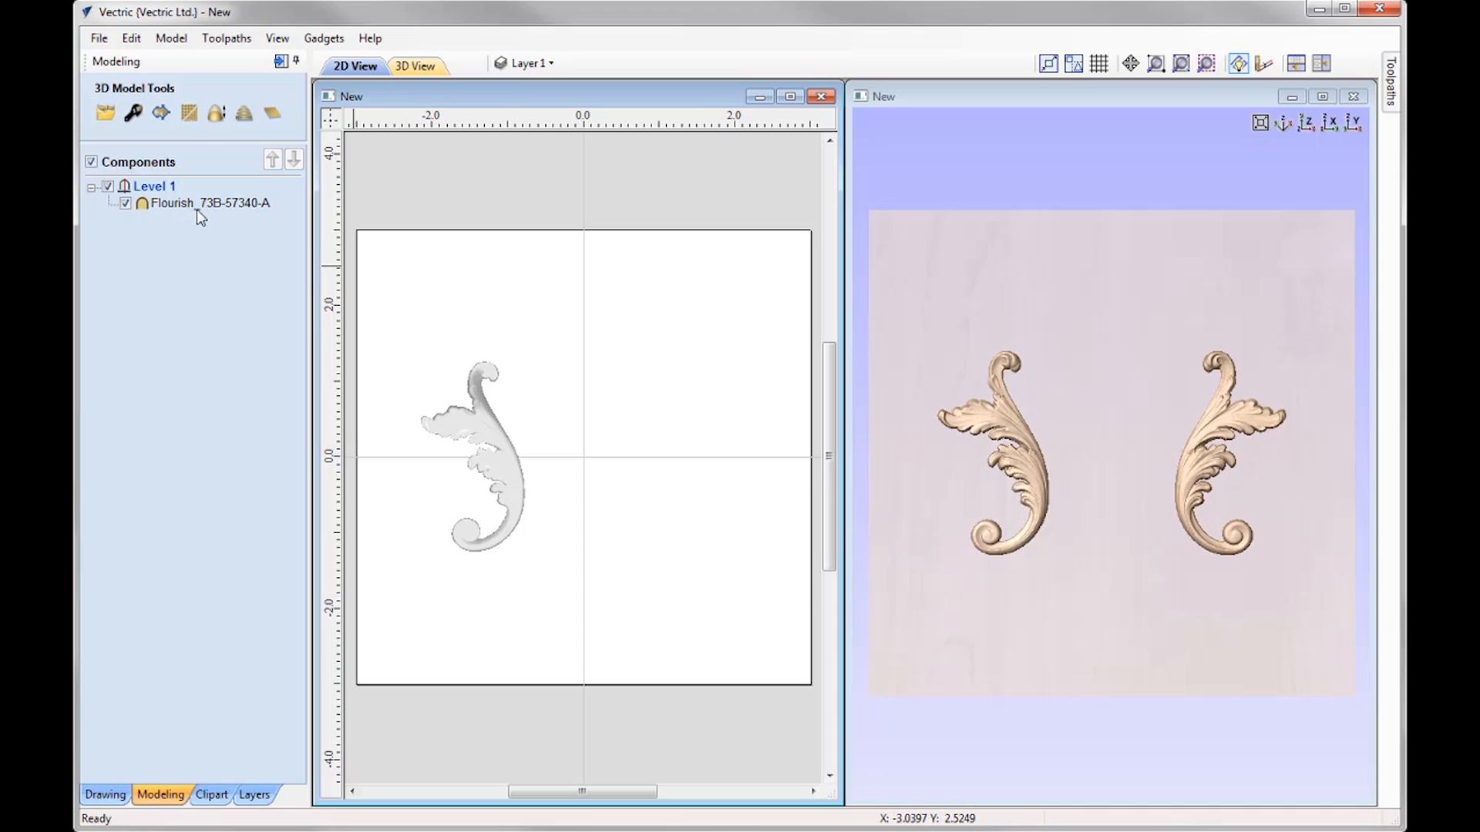
# Rotate the flourish component counterclockwise and move it so its curled lower end crosses the vertical centre line
pyautogui.moveTo(197, 209)
pyautogui.moveTo(123, 190)
pyautogui.click(473, 446)
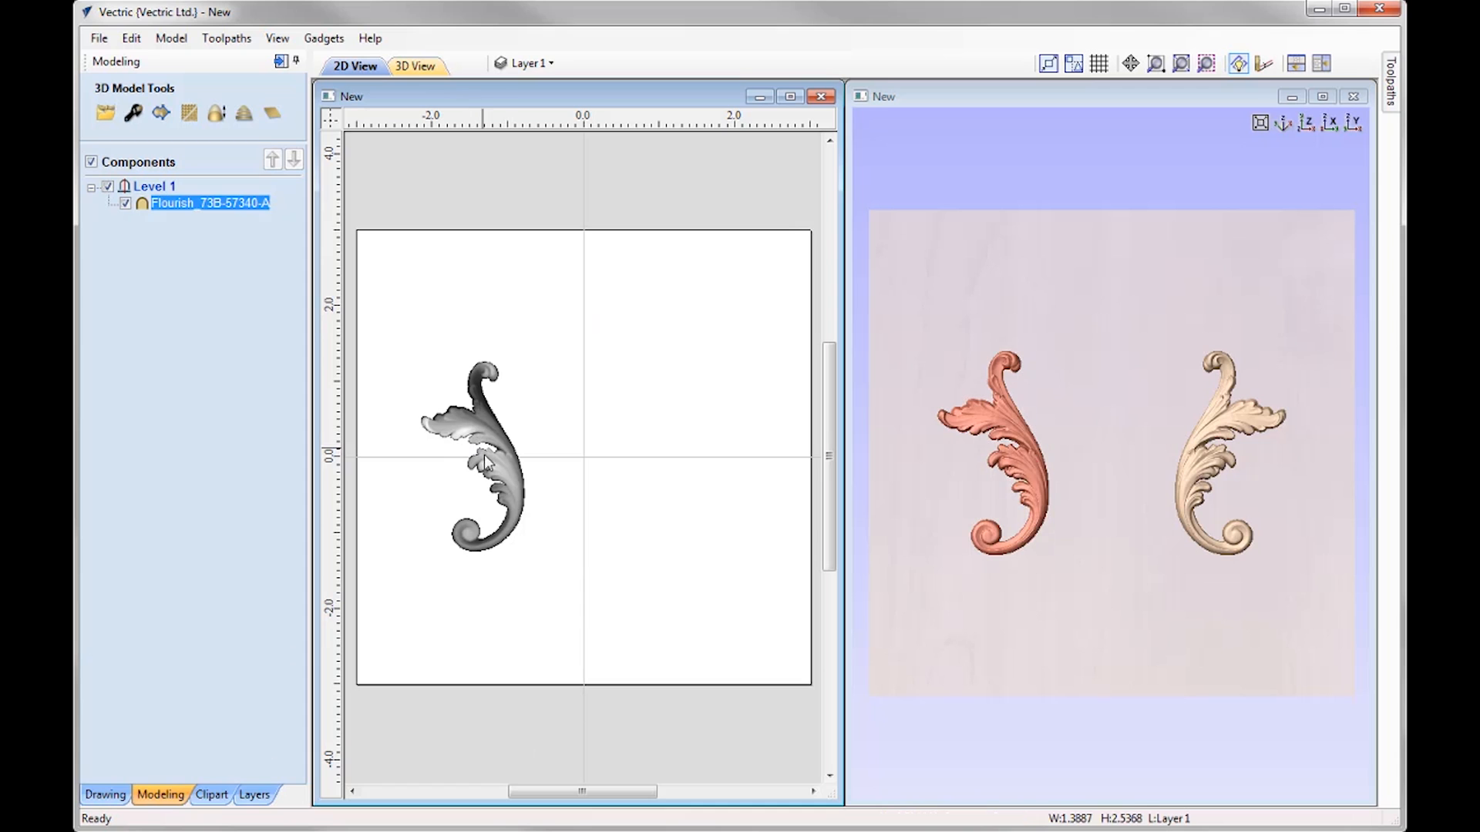
pyautogui.moveTo(491, 470); pyautogui.dragTo(568, 465)
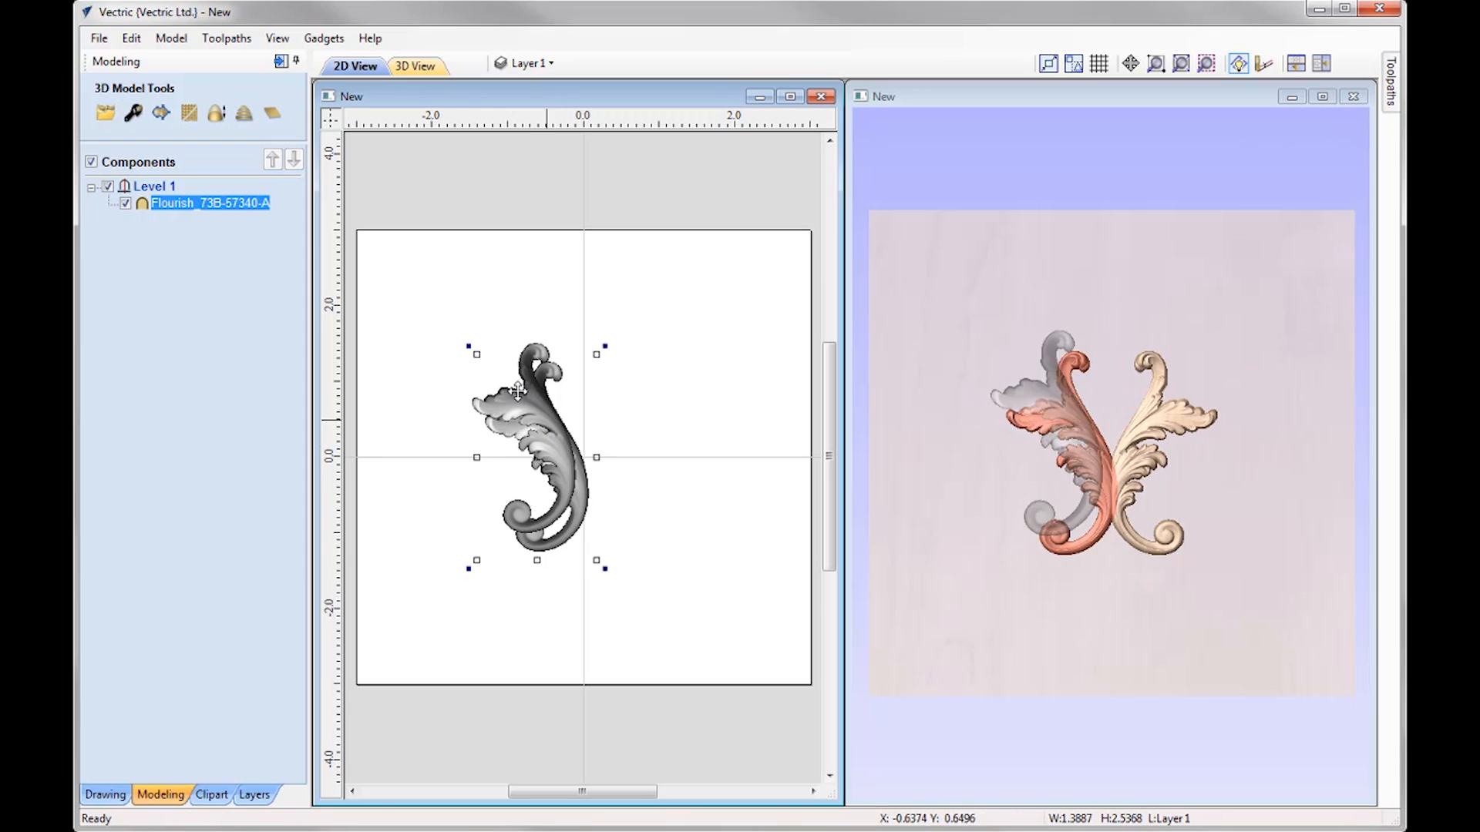
pyautogui.moveTo(561, 439); pyautogui.dragTo(459, 345)
pyautogui.moveTo(508, 485); pyautogui.dragTo(550, 507)
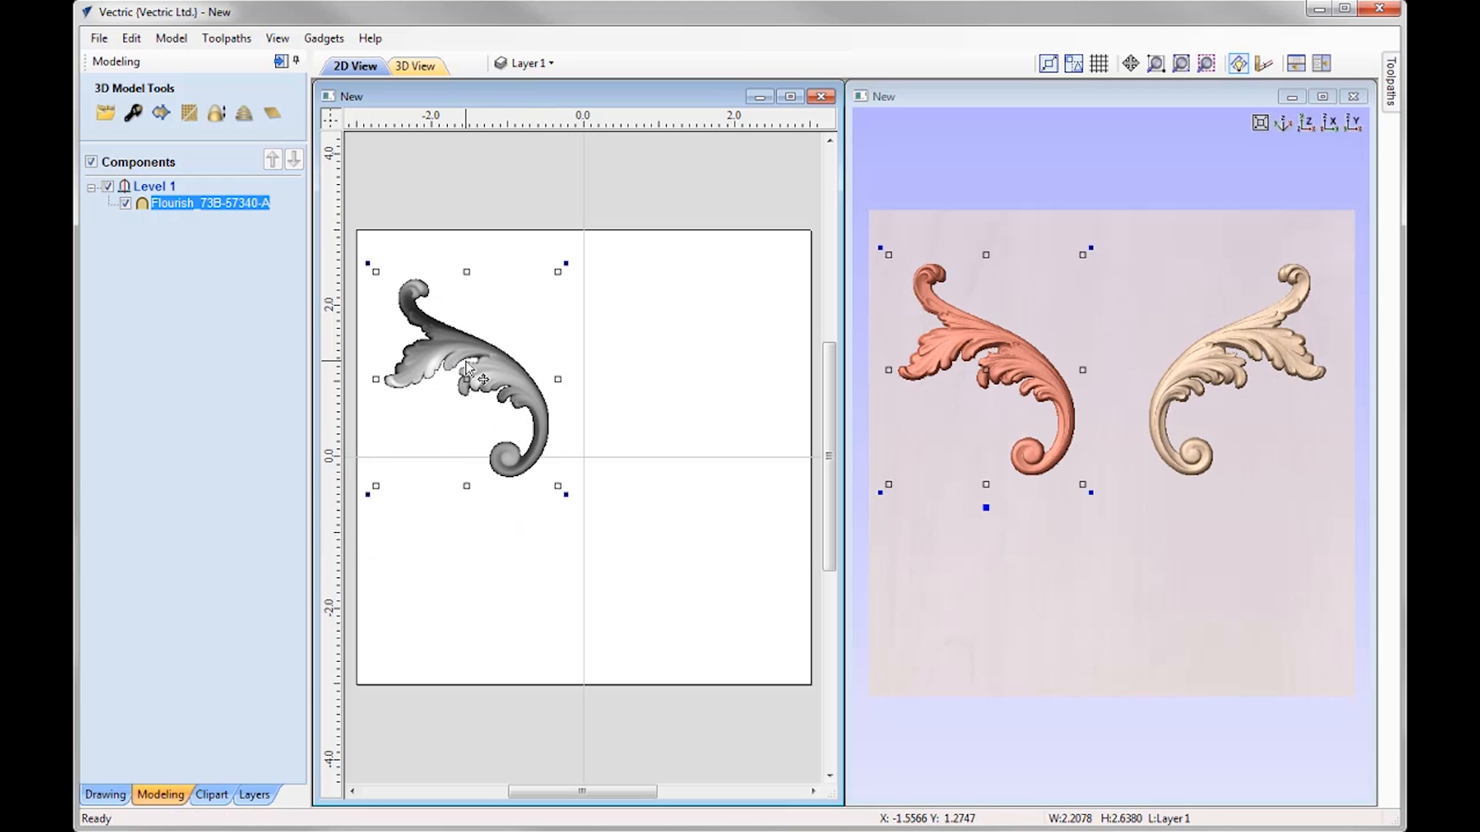
pyautogui.moveTo(460, 351); pyautogui.dragTo(536, 426)
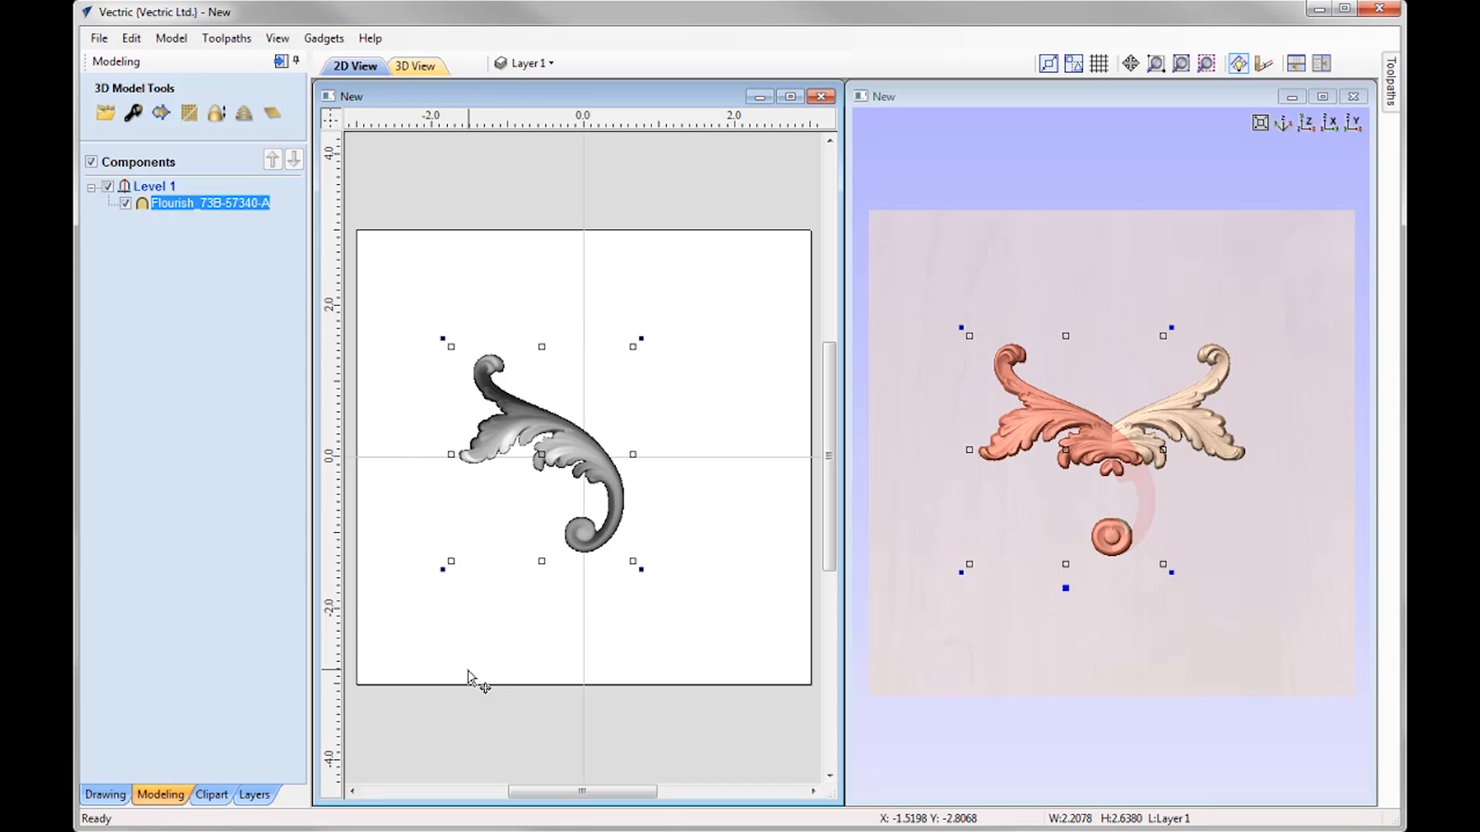
# Set the mirror mode of Level 1 to Right to Left and move the flourish slightly right and down
pyautogui.rightClick(164, 193)
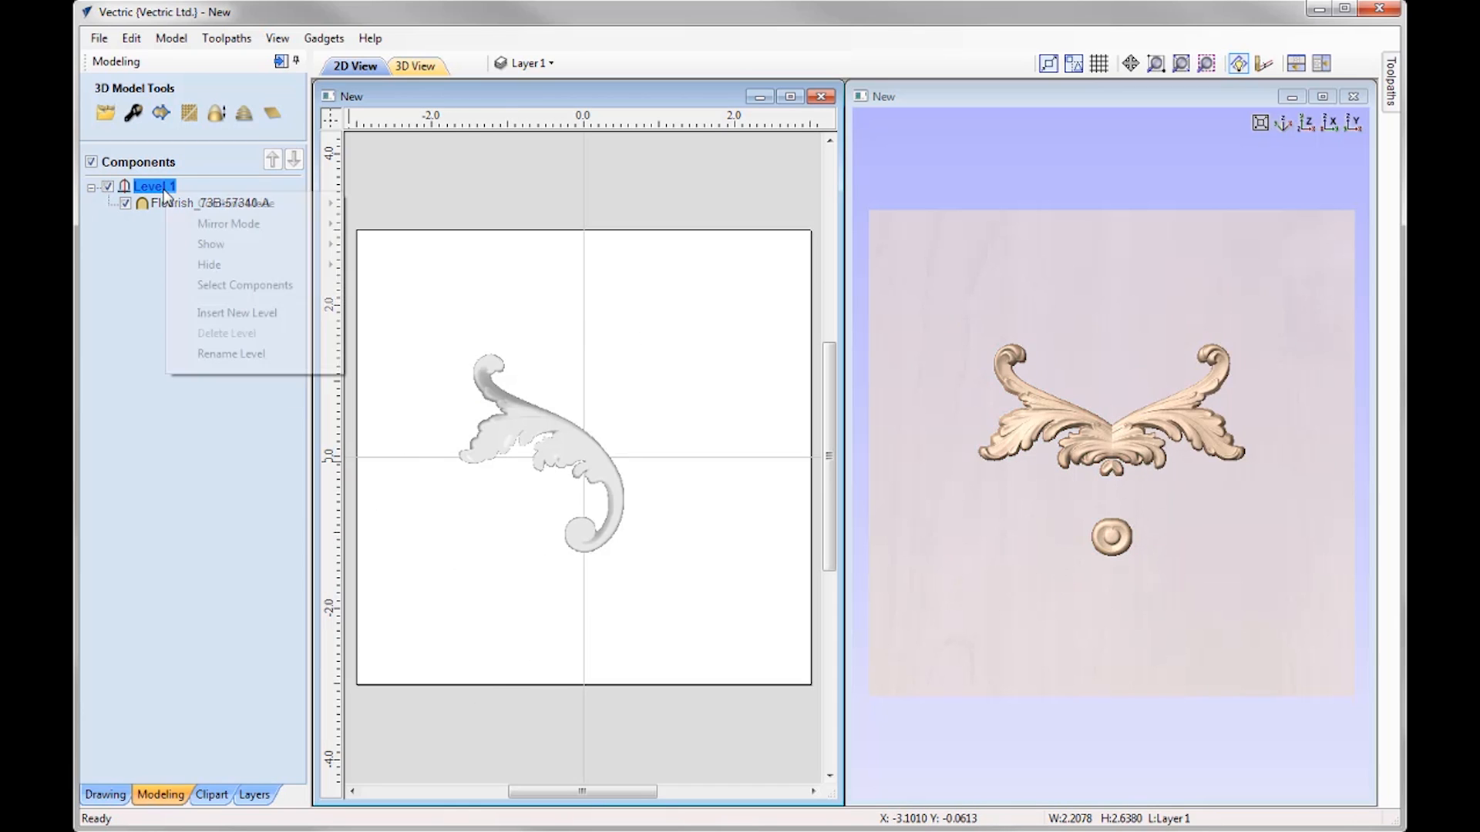
pyautogui.moveTo(309, 225)
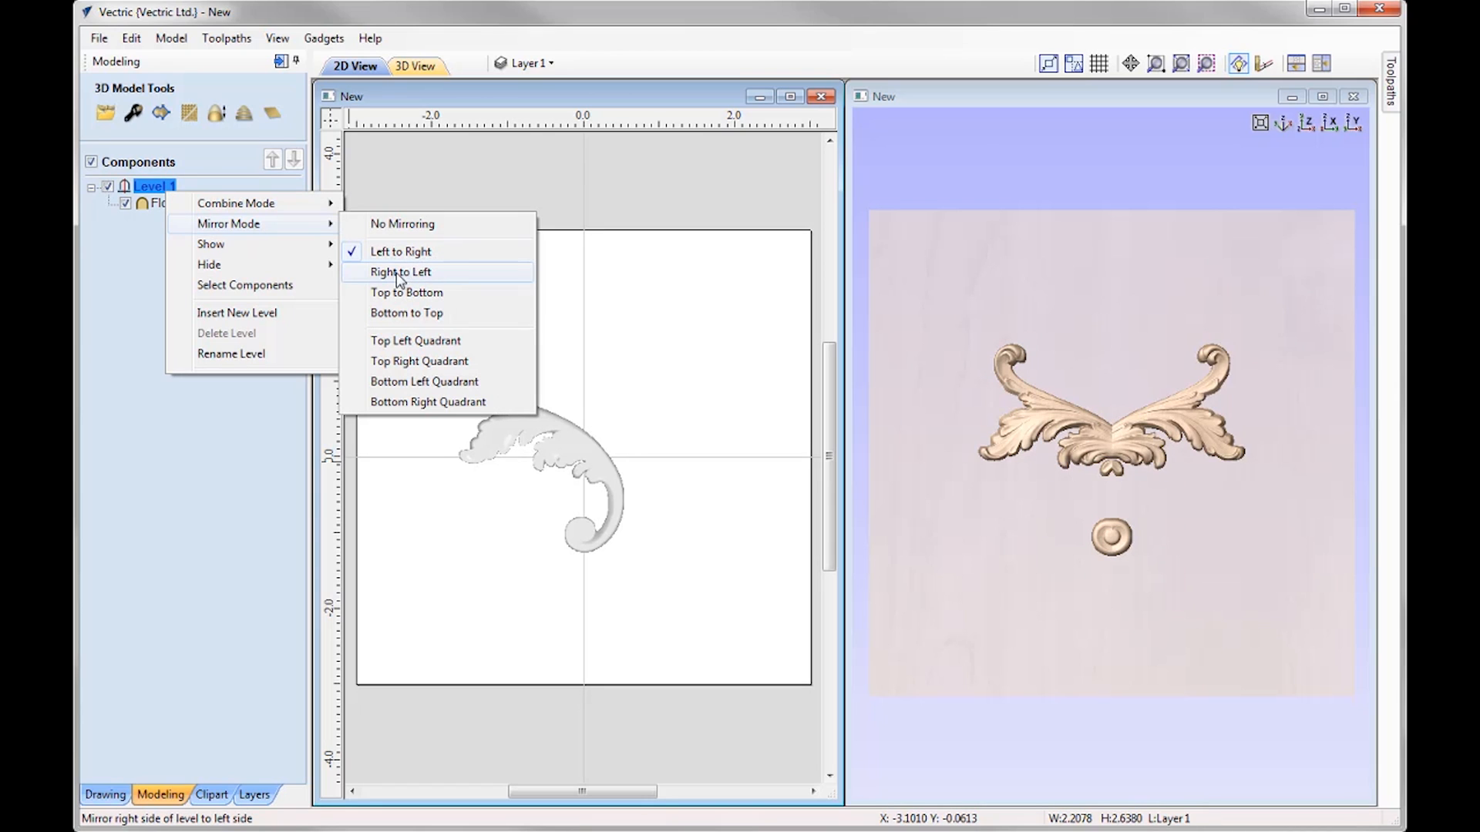
pyautogui.click(419, 275)
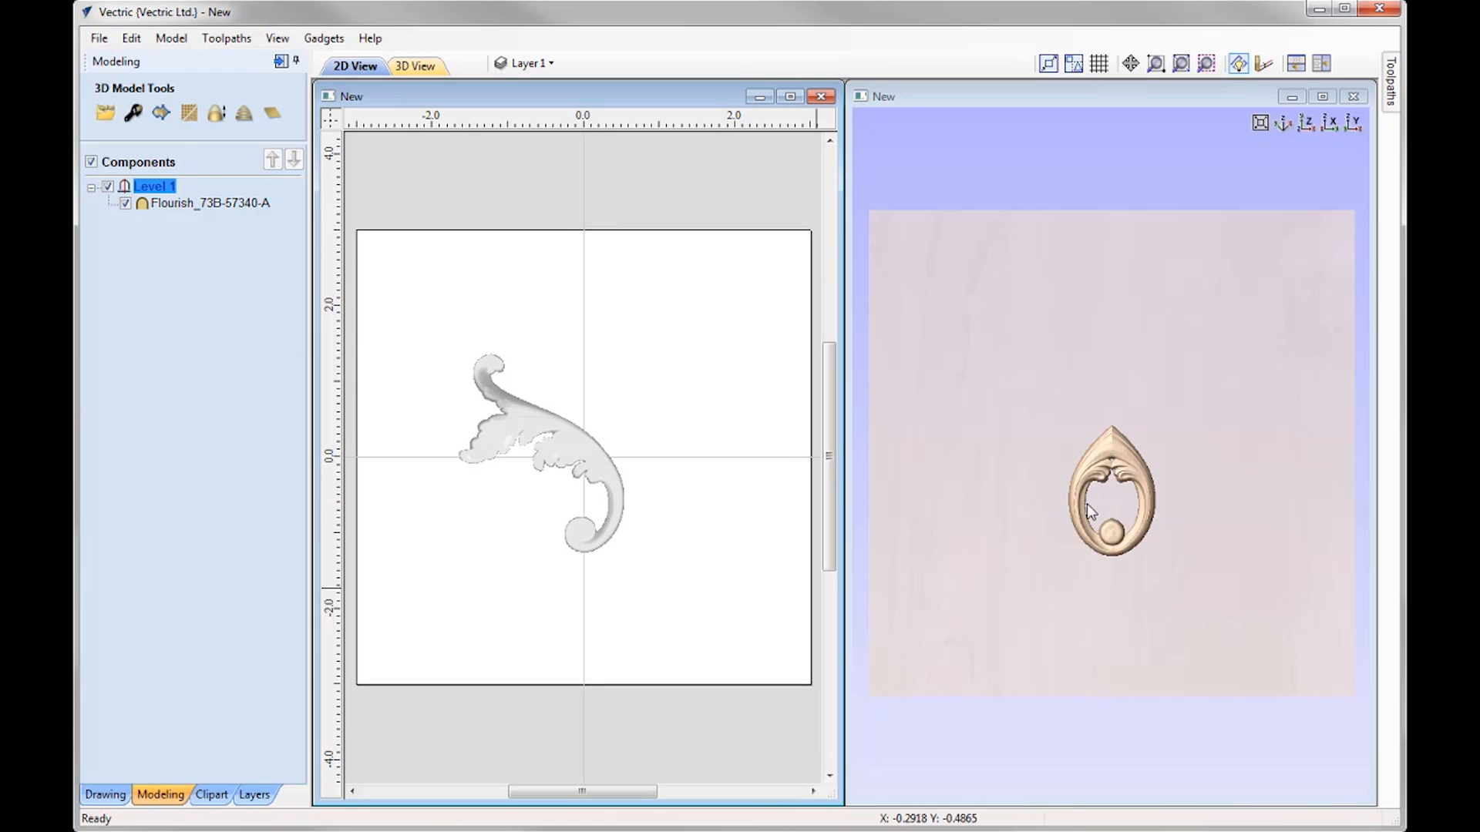
pyautogui.click(600, 477)
pyautogui.moveTo(624, 484); pyautogui.dragTo(662, 506)
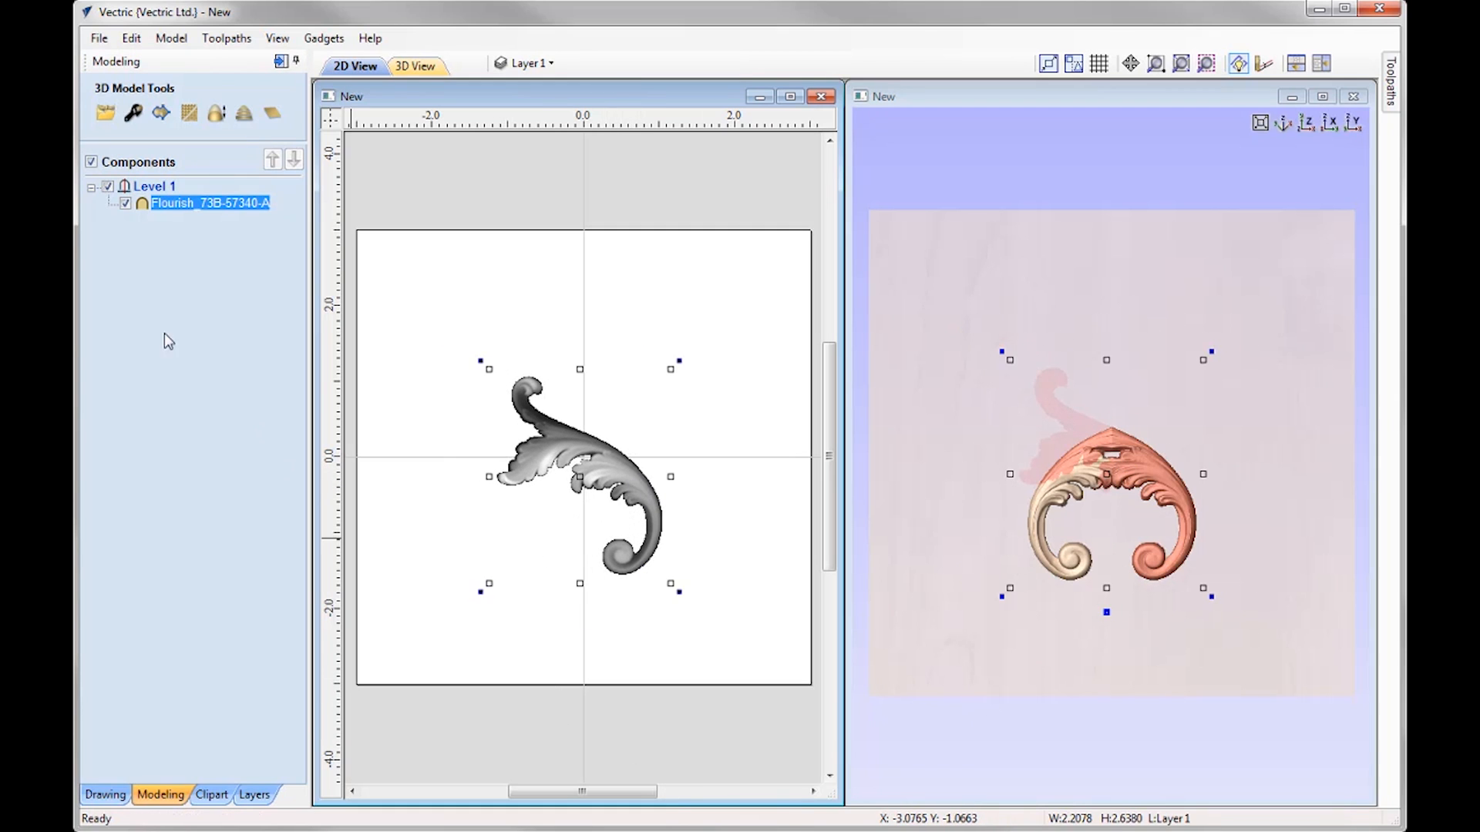
# Set the mirror mode of Level 1 to Top to Bottom and move the flourish up and left of the vertical centre line
pyautogui.rightClick(157, 193)
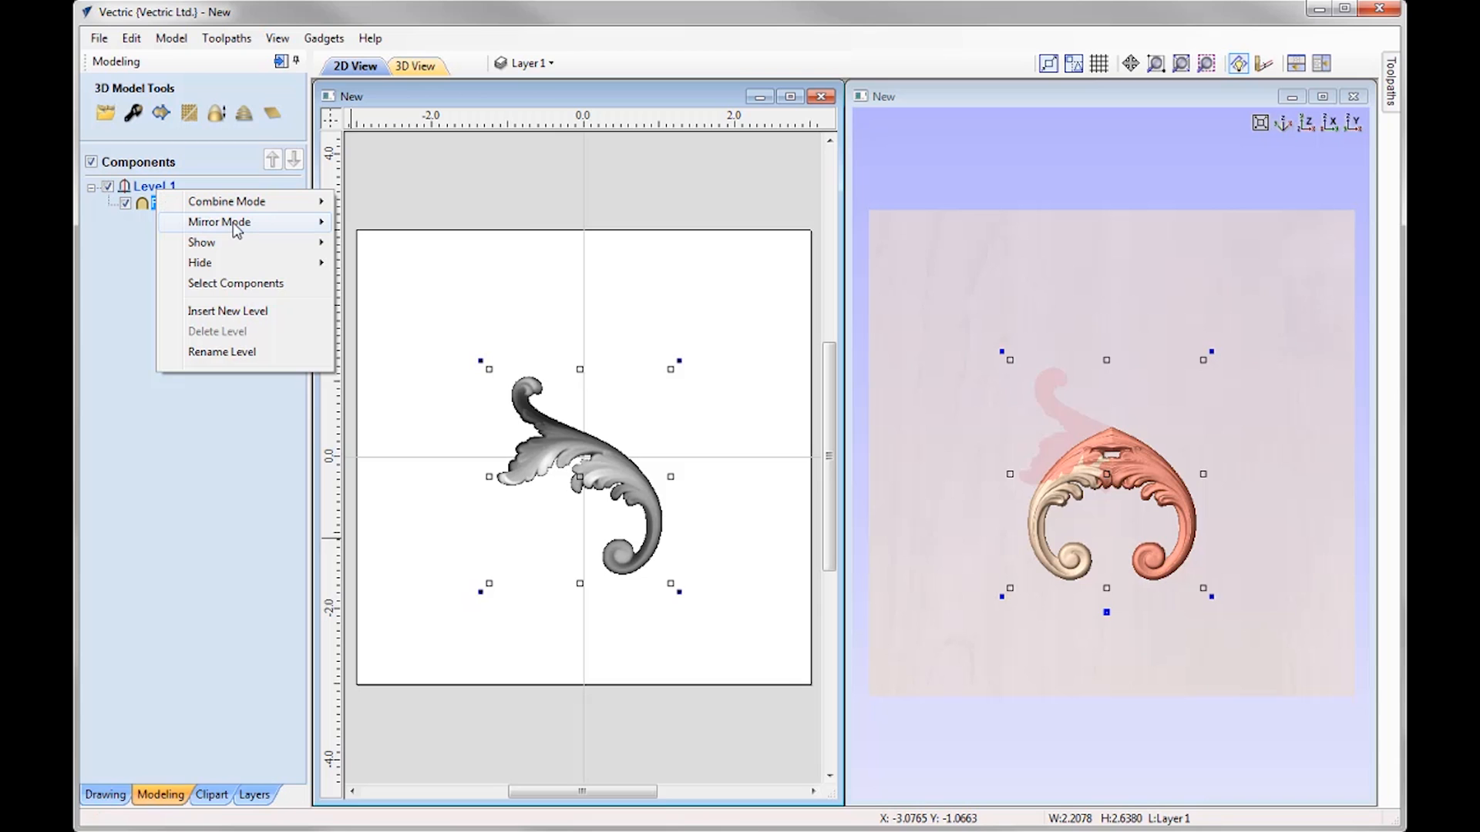
pyautogui.moveTo(220, 222)
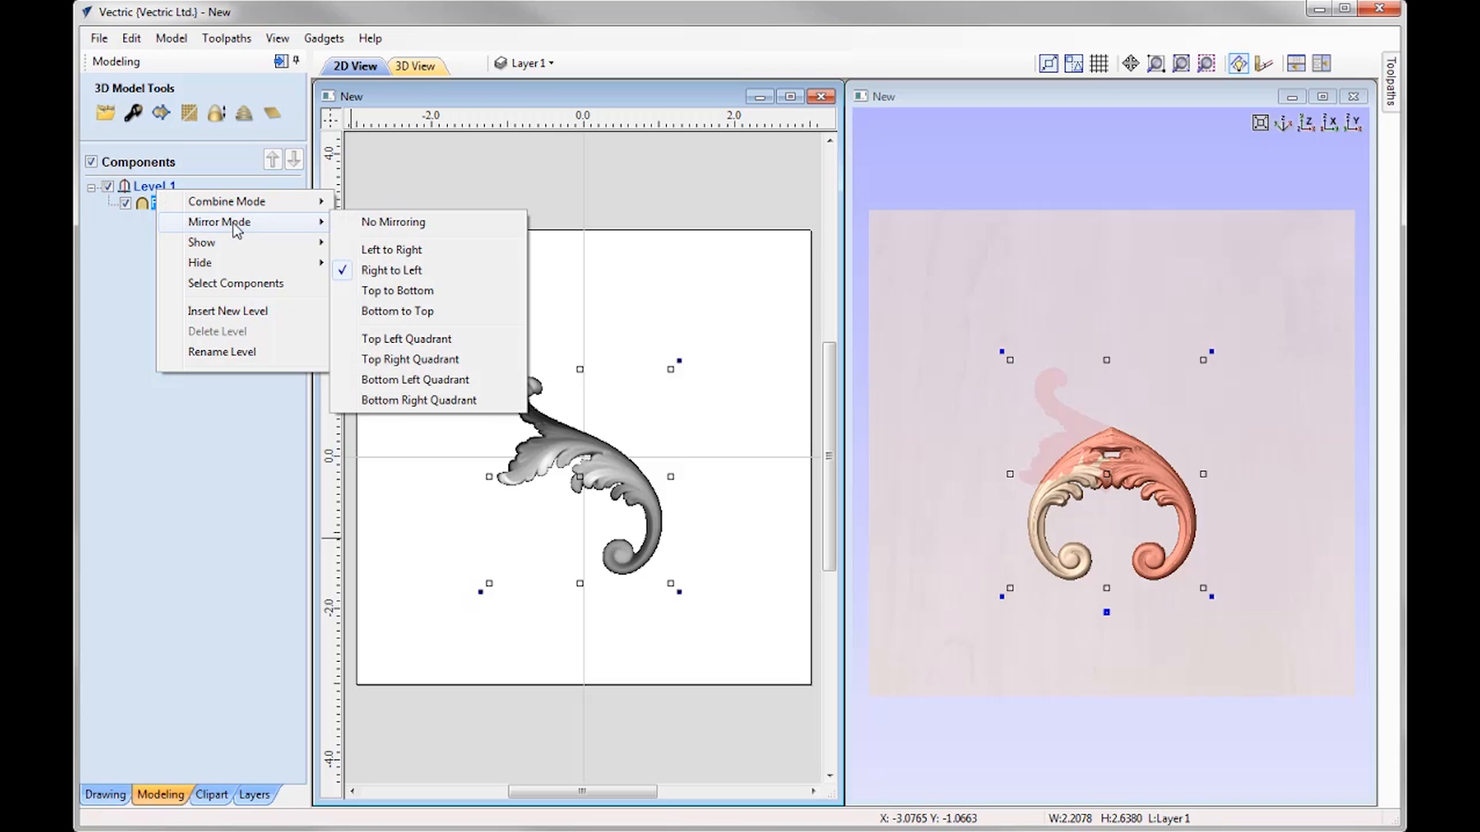
pyautogui.click(395, 296)
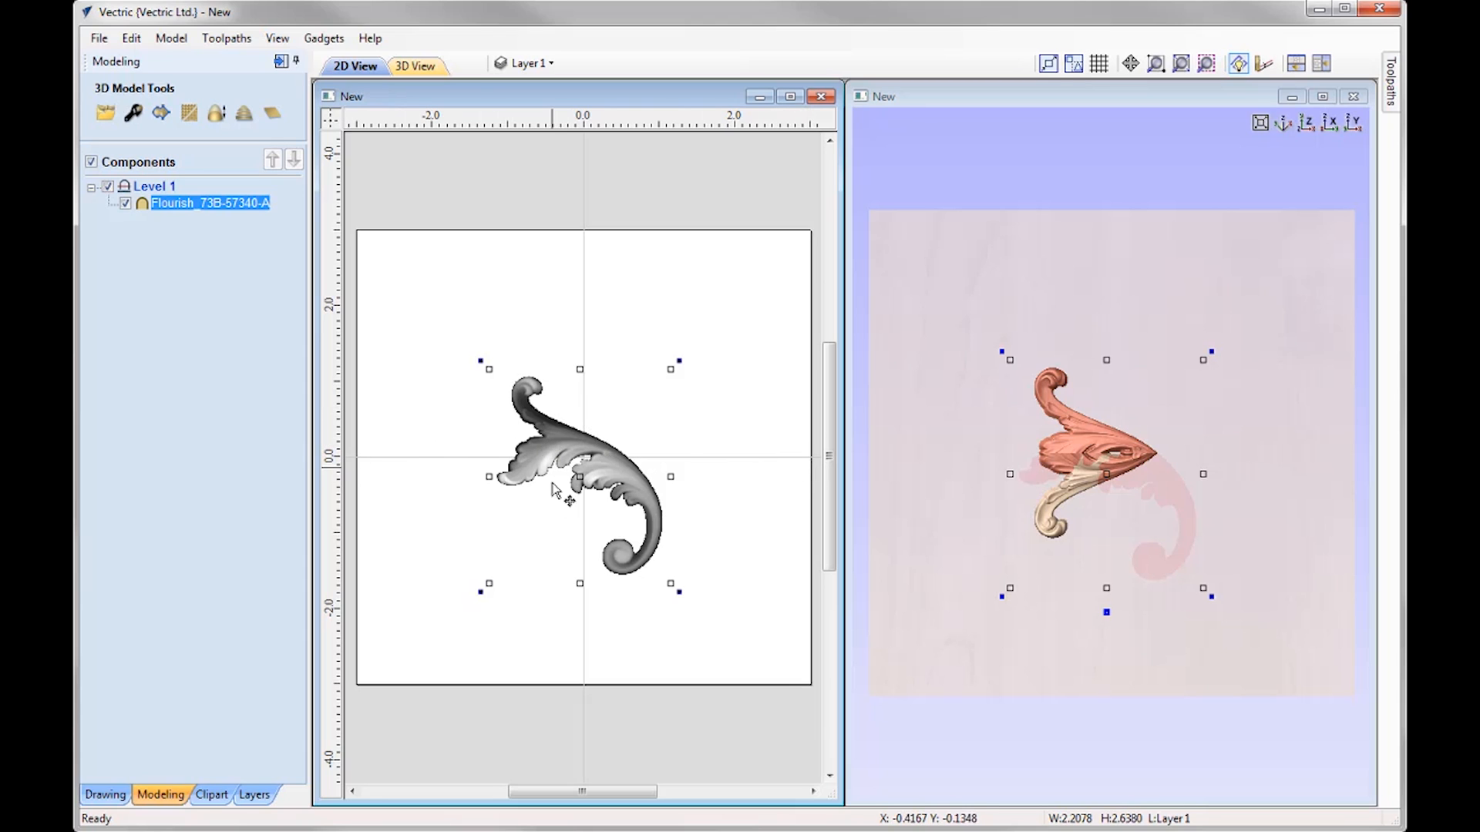
pyautogui.click(984, 547)
pyautogui.click(568, 442)
pyautogui.moveTo(569, 442); pyautogui.dragTo(543, 412)
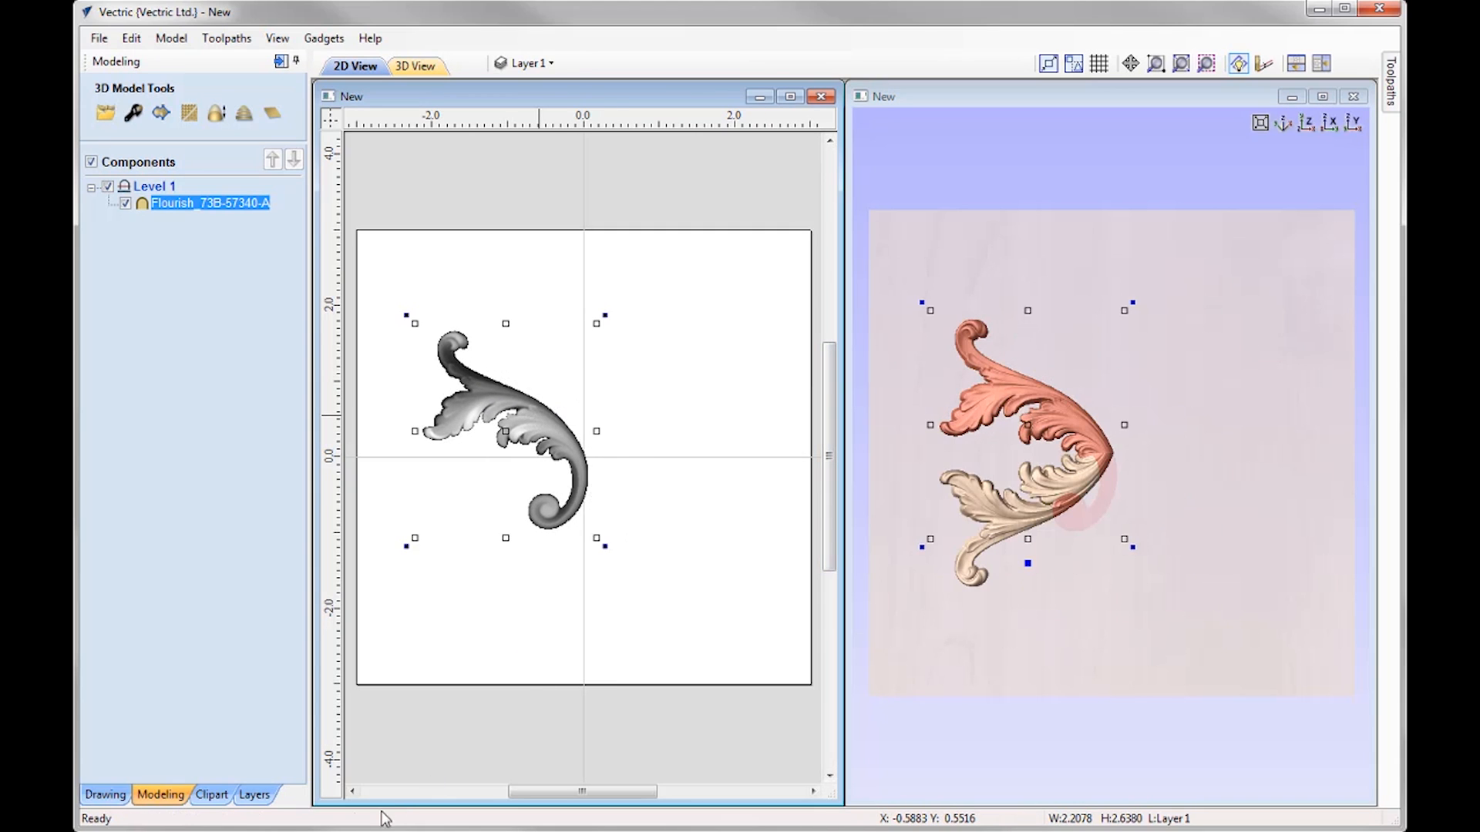
# Add the Decorative clipart Flourish_80B-57367-A, shrink it to about 1.84 by 1.69 inches and place it in the job's lower-right quadrant
pyautogui.click(211, 794)
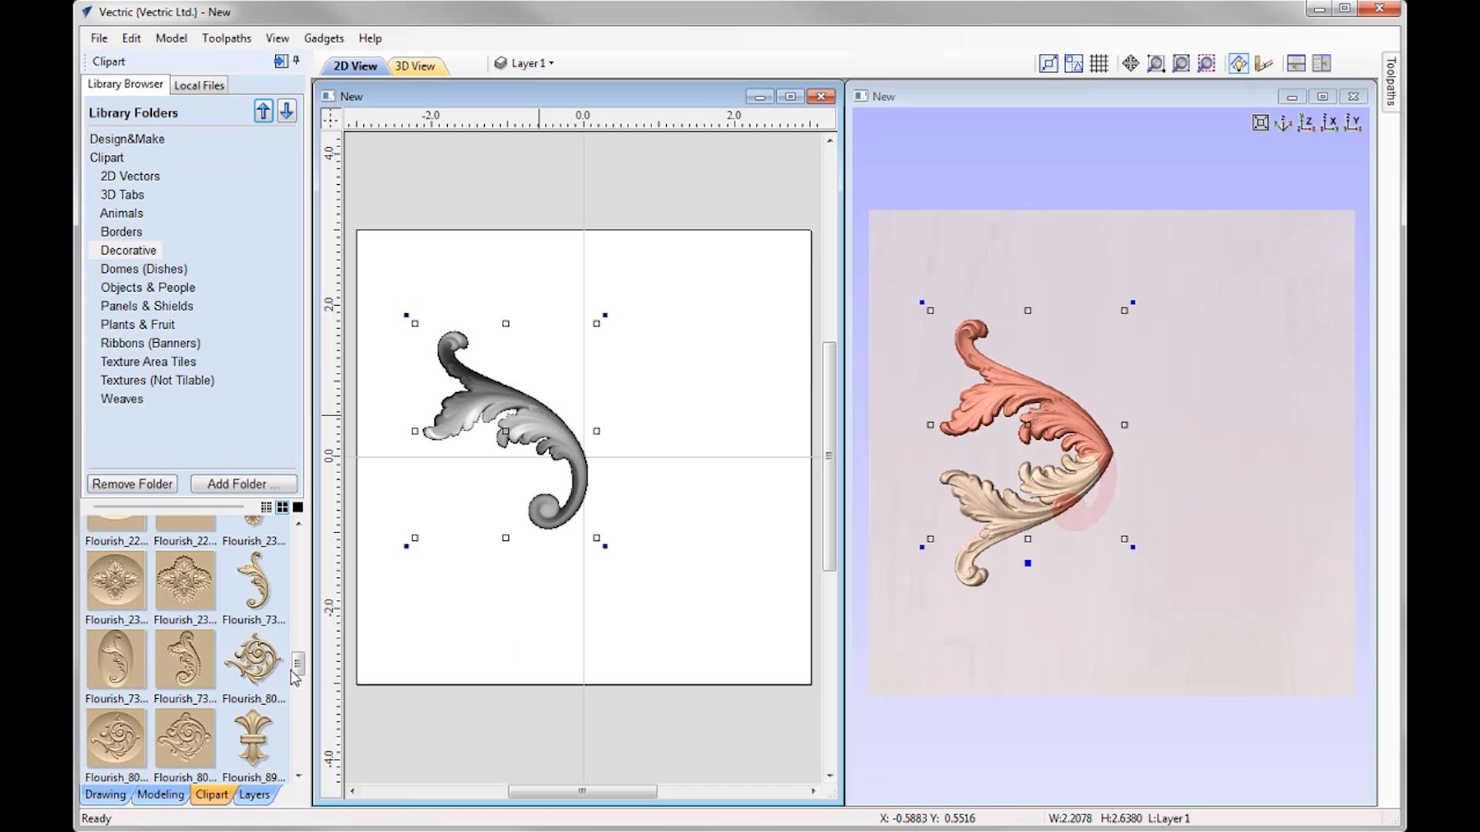
pyautogui.doubleClick(266, 667)
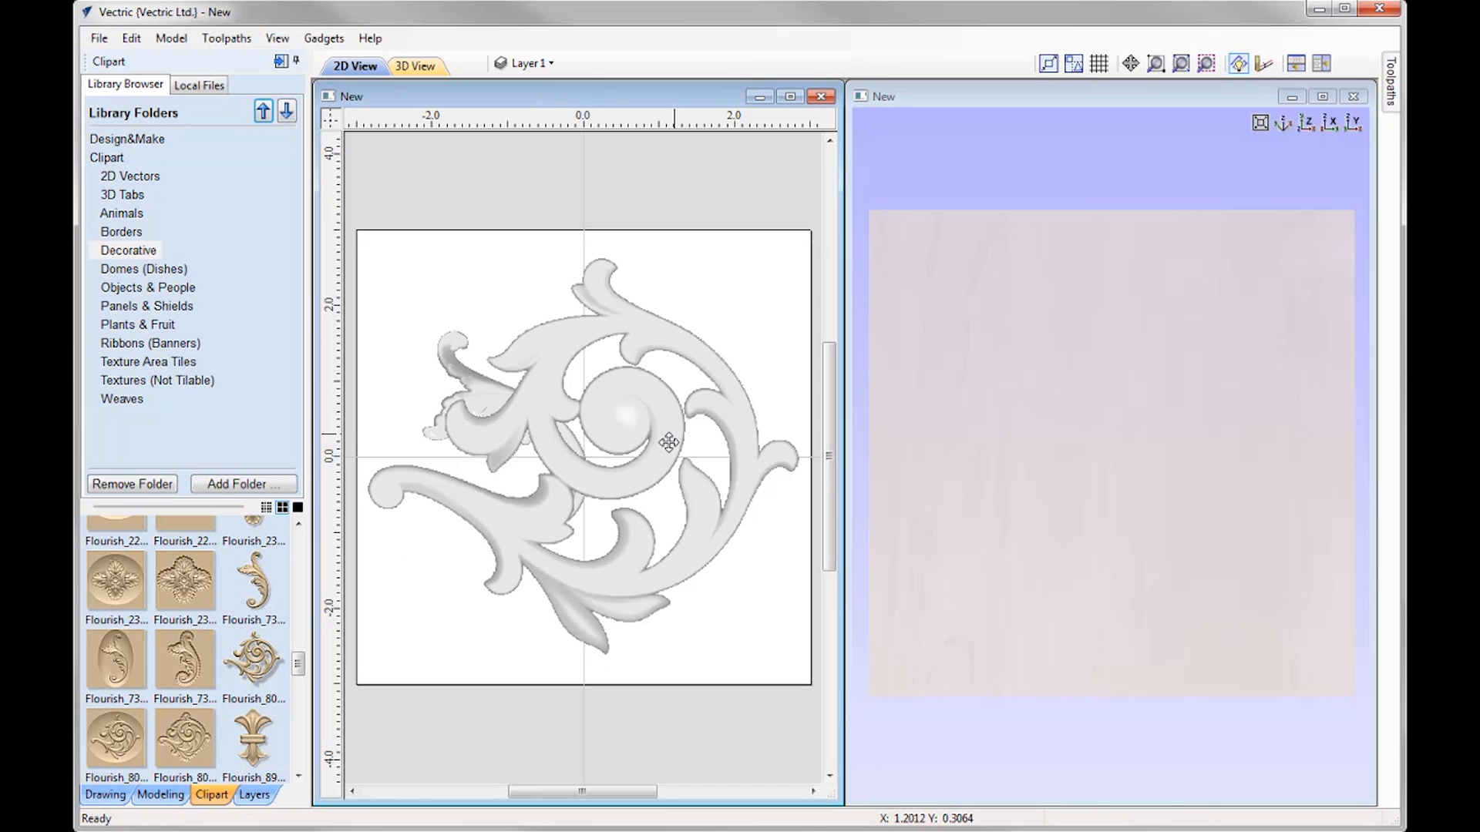
pyautogui.moveTo(808, 250); pyautogui.dragTo(505, 530)
pyautogui.moveTo(460, 590); pyautogui.dragTo(740, 588)
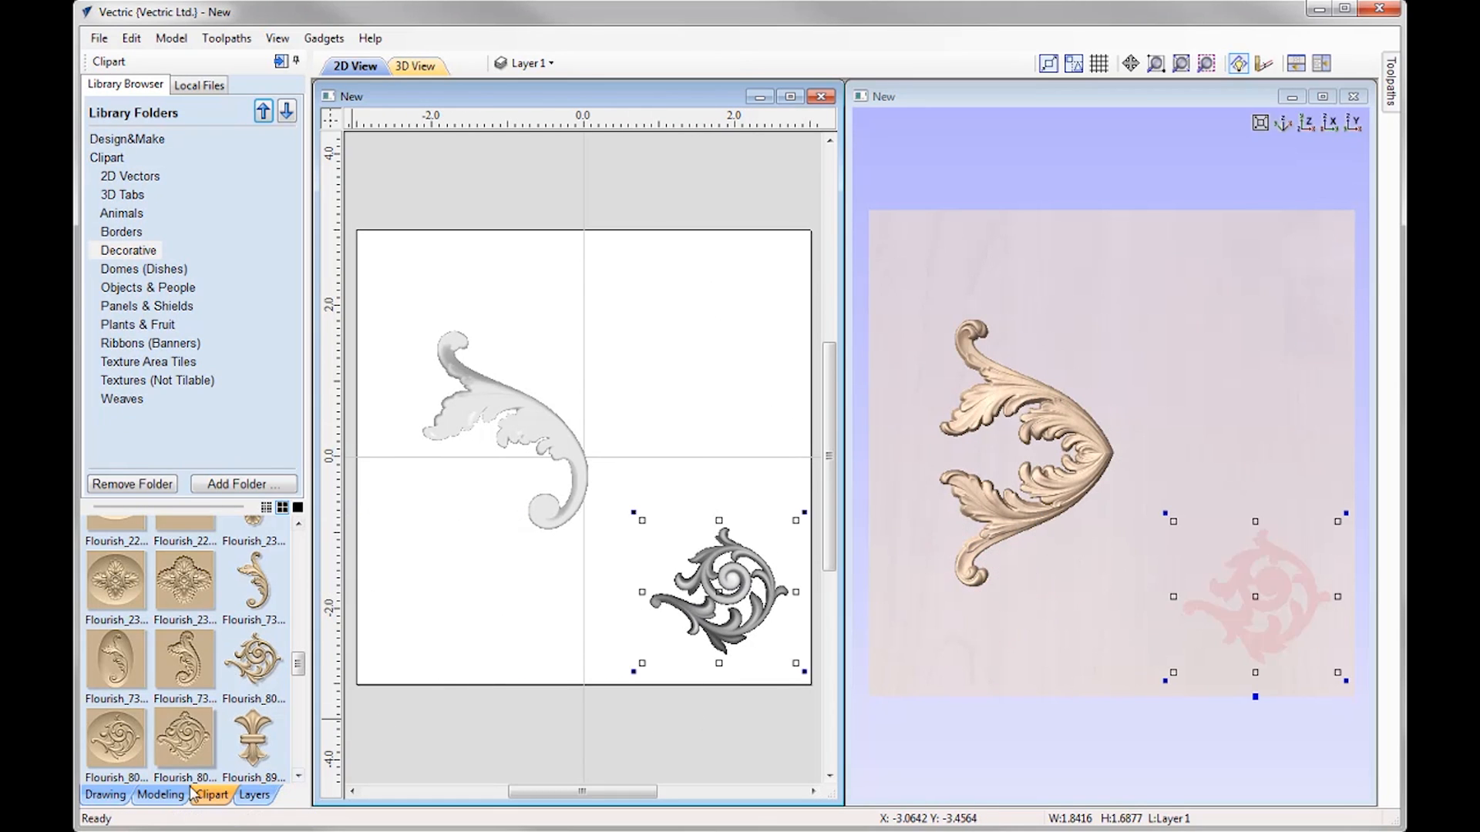
# Check the mirror mode of Level 1, then move the round scroll flourish into the job's upper-right quadrant
pyautogui.click(160, 795)
pyautogui.rightClick(158, 188)
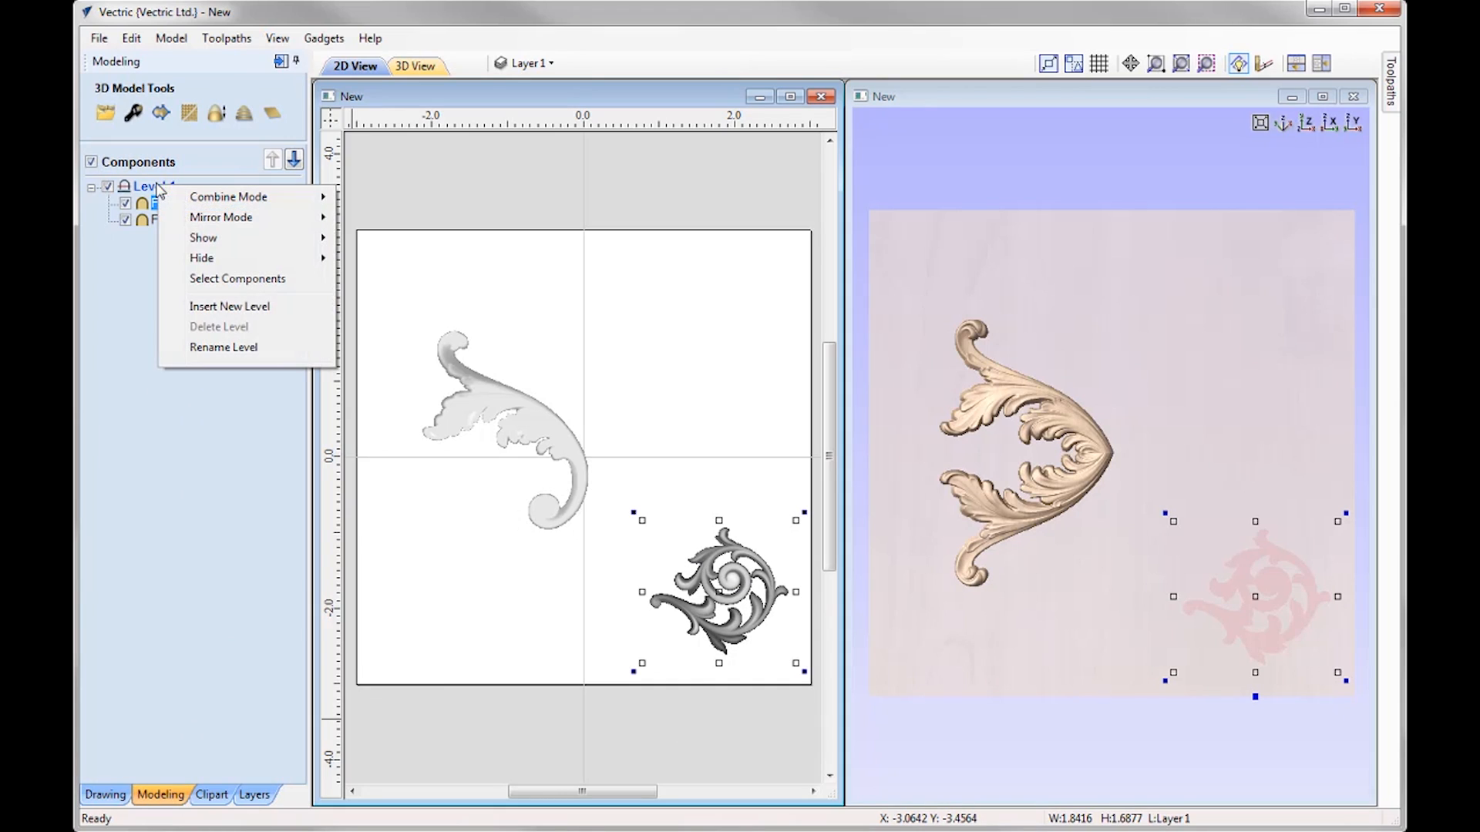
pyautogui.moveTo(220, 218)
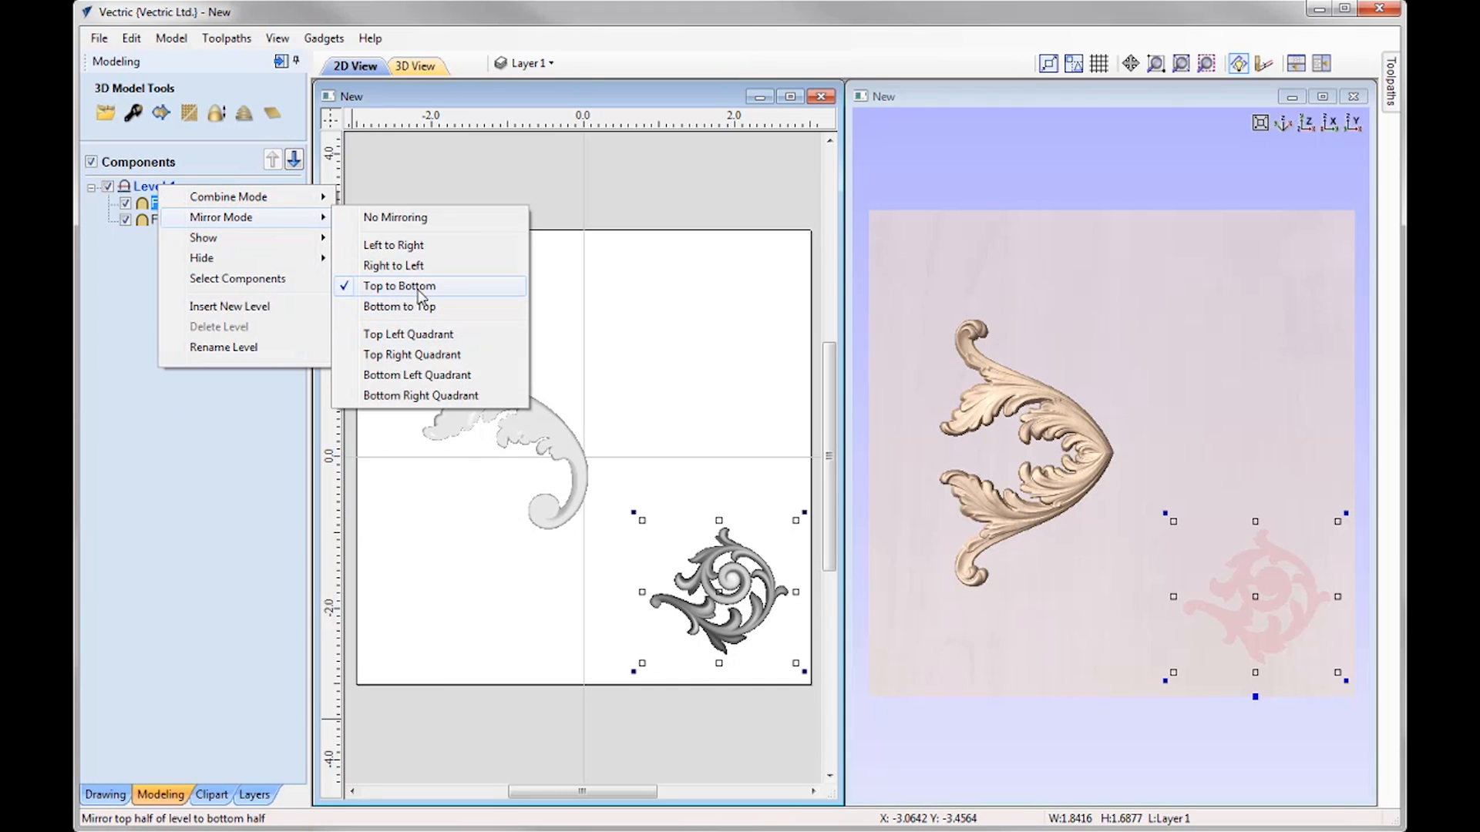
pyautogui.click(733, 590)
pyautogui.click(730, 588)
pyautogui.click(731, 587)
pyautogui.moveTo(730, 587); pyautogui.dragTo(725, 356)
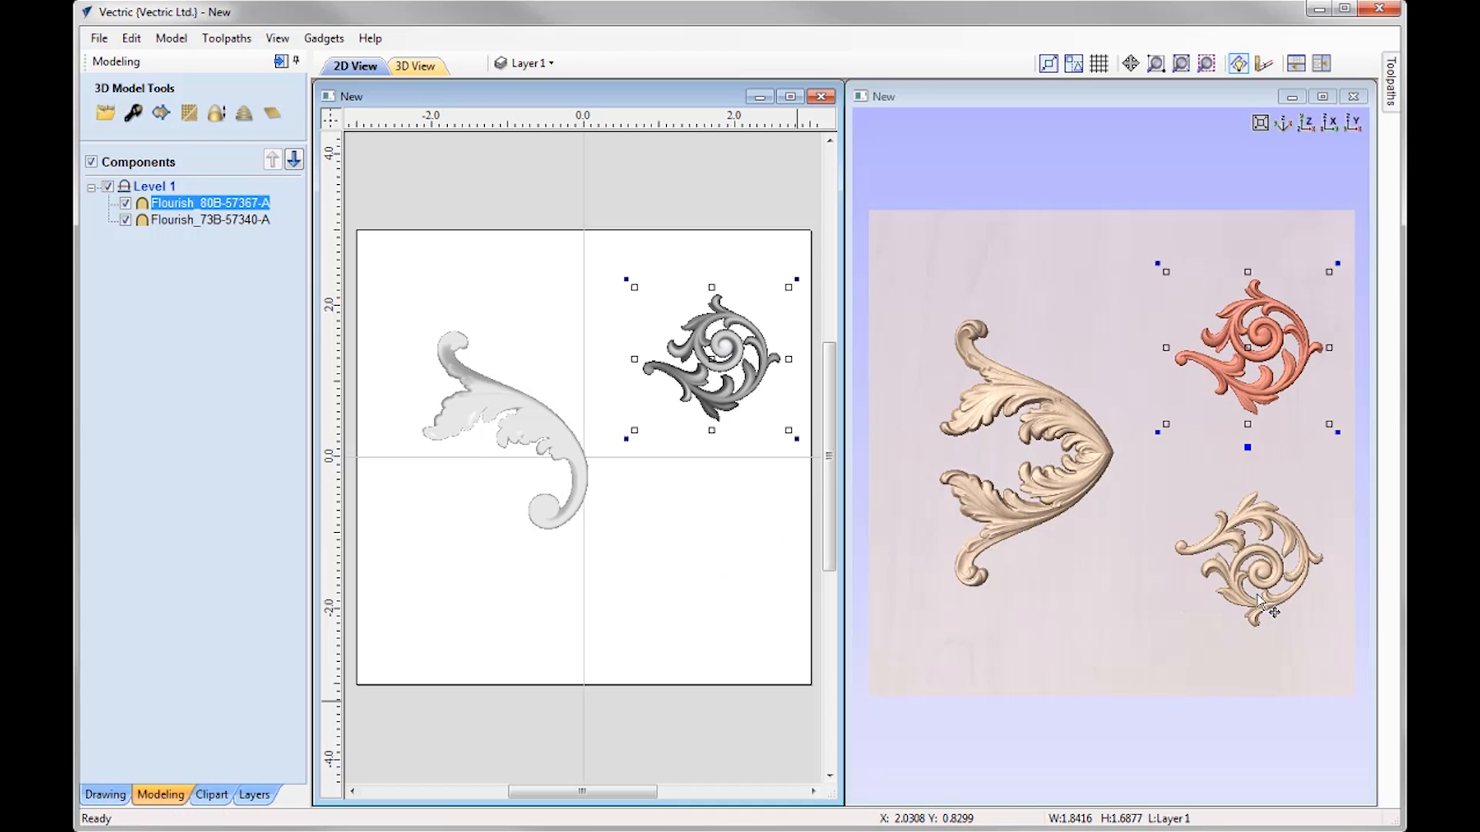
# Set the mirror mode of Level 1 to Bottom to Top, then rotate the scroll flourish and move it into the job's lower-right quadrant, about 1.62 by 1.42 inches
pyautogui.rightClick(151, 190)
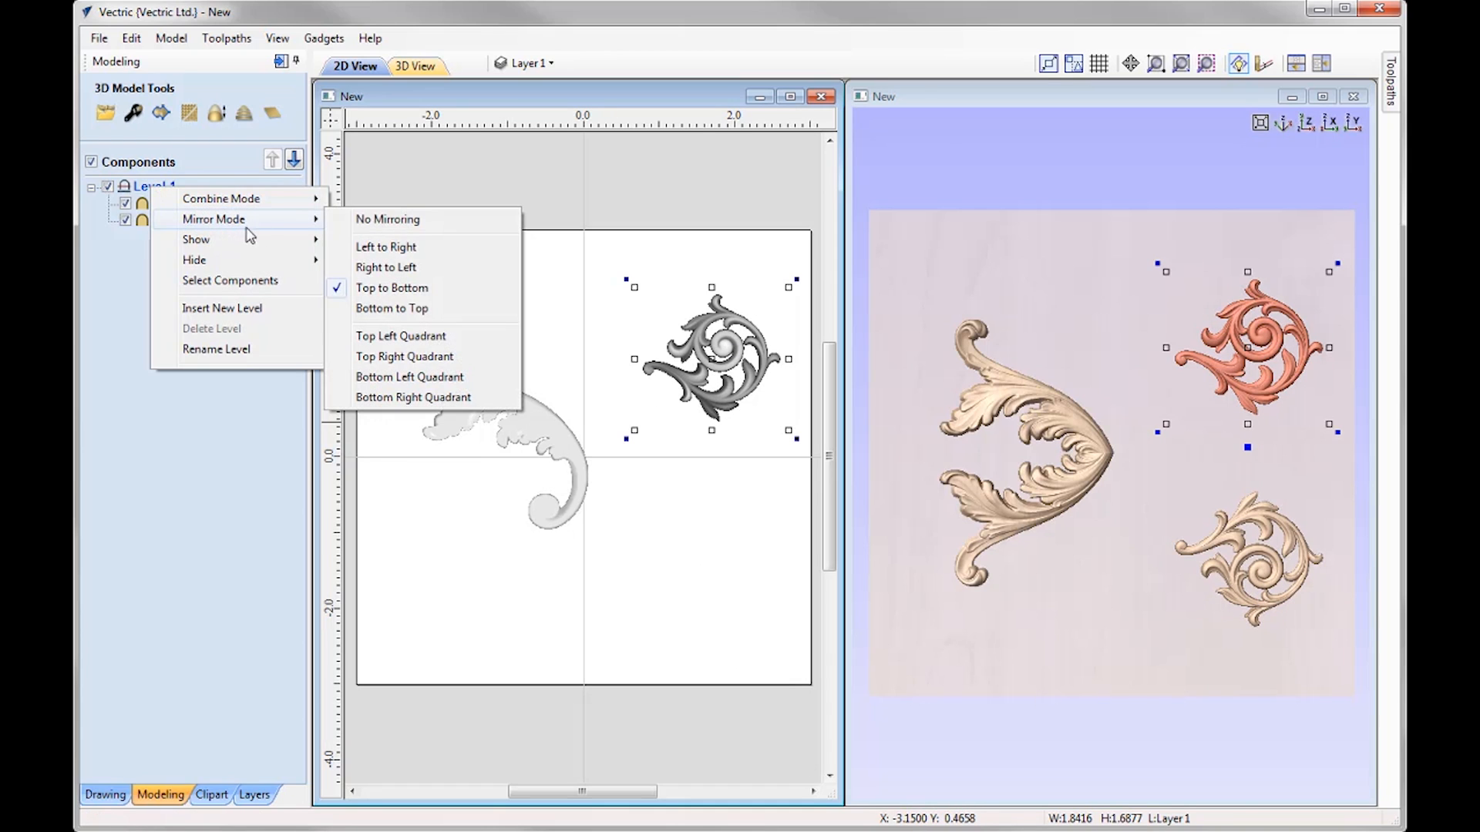
pyautogui.click(391, 308)
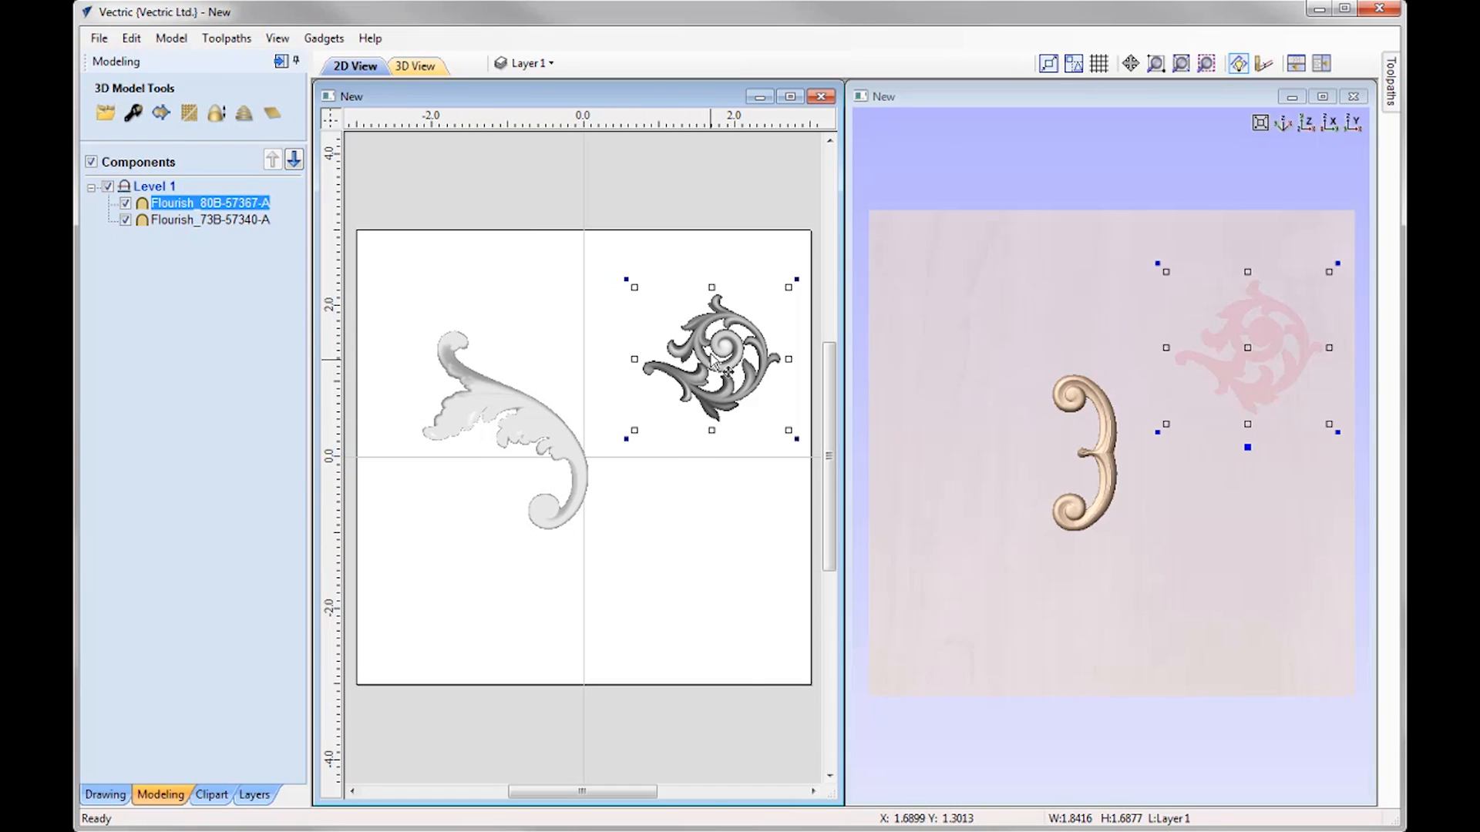
pyautogui.keyDown('ctrl'); pyautogui.moveTo(722, 348); pyautogui.dragTo(688, 516); pyautogui.keyUp('ctrl')
pyautogui.moveTo(762, 606); pyautogui.dragTo(720, 636)
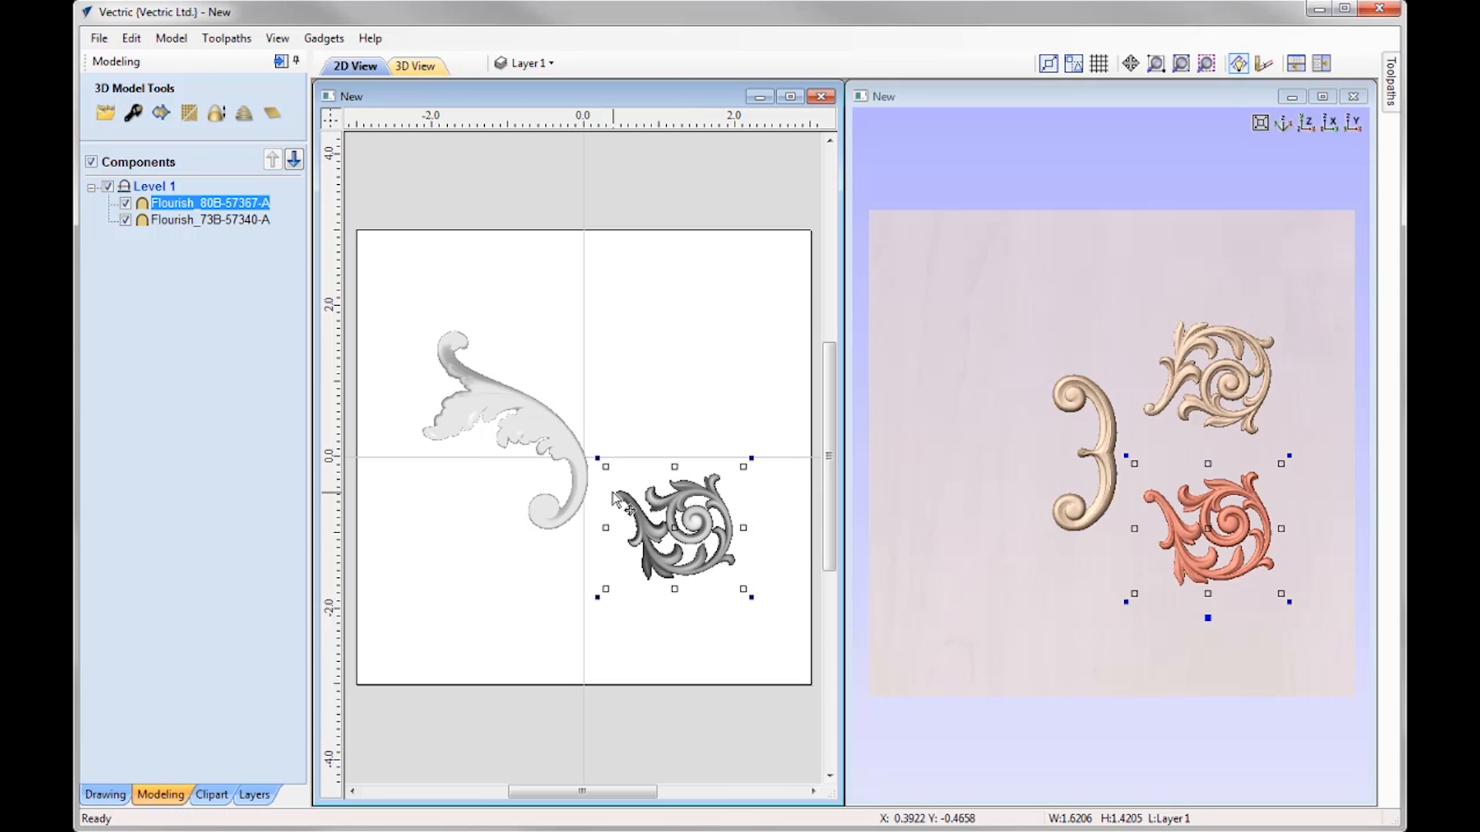
# Enlarge the scroll flourish up and left across the job's centre to about 2.64 by 2.32 inches, and deselect it
pyautogui.moveTo(598, 458); pyautogui.dragTo(532, 370)
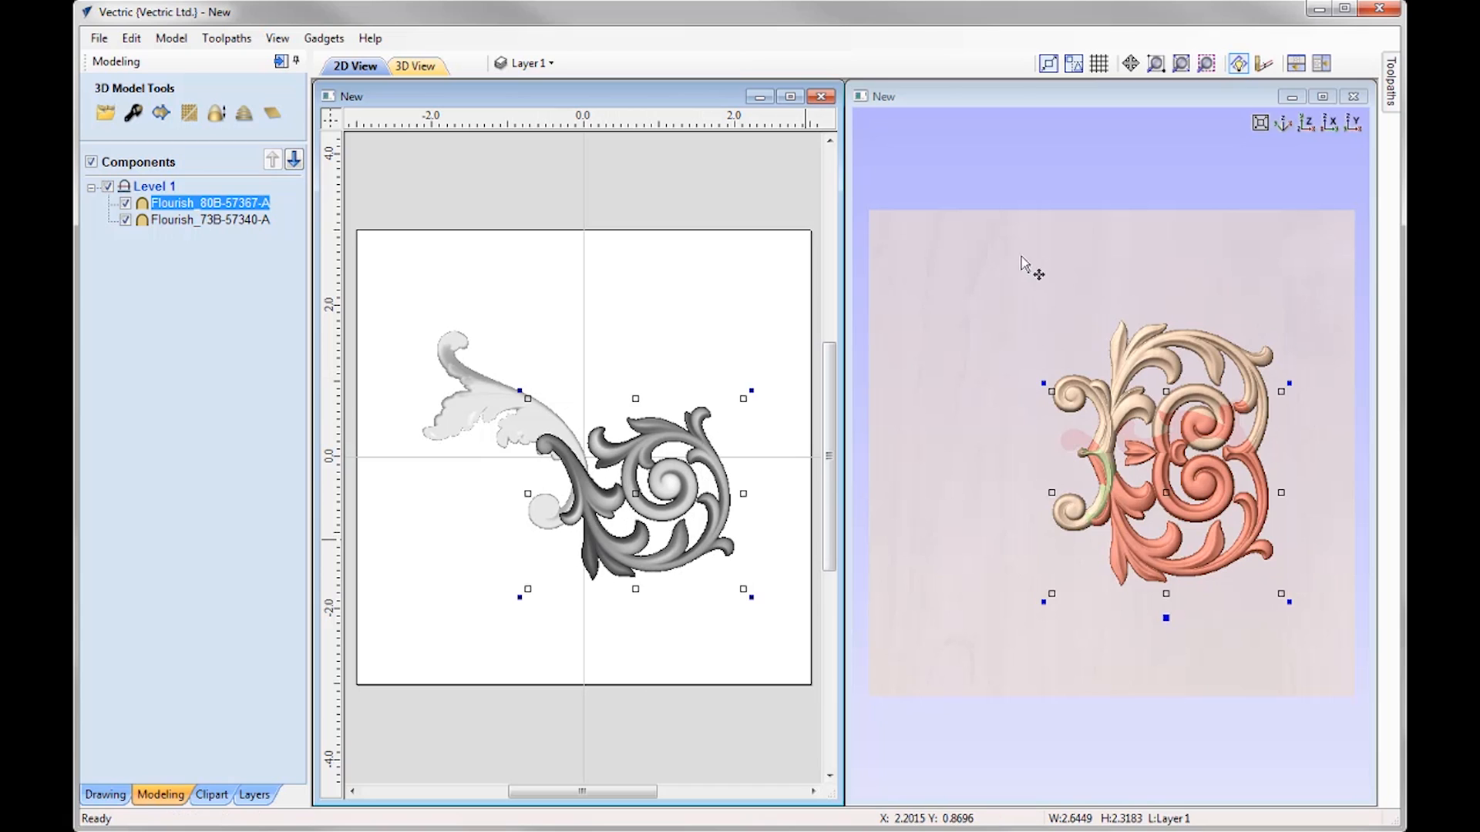
pyautogui.click(1049, 266)
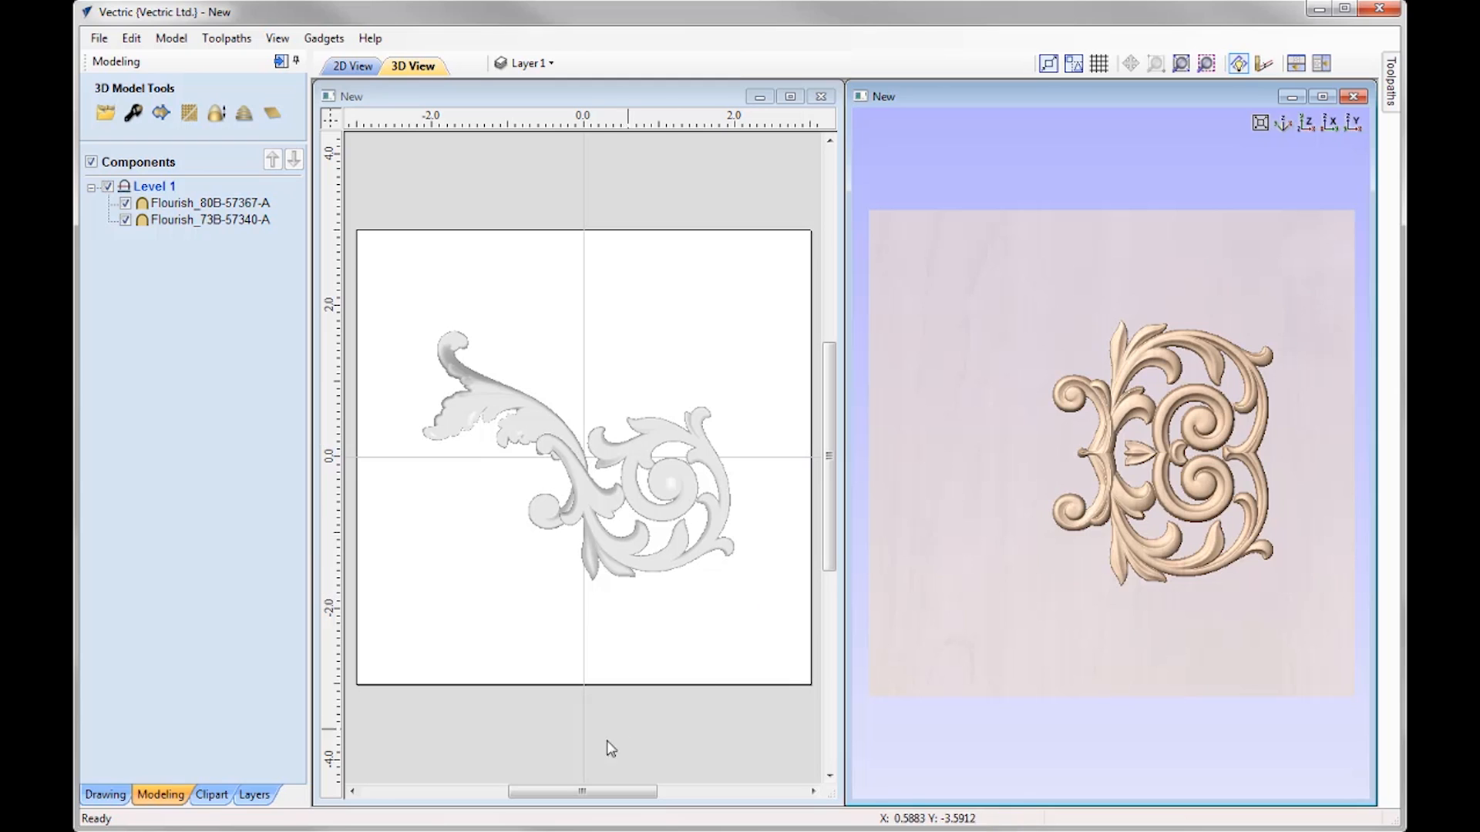
pyautogui.click(346, 213)
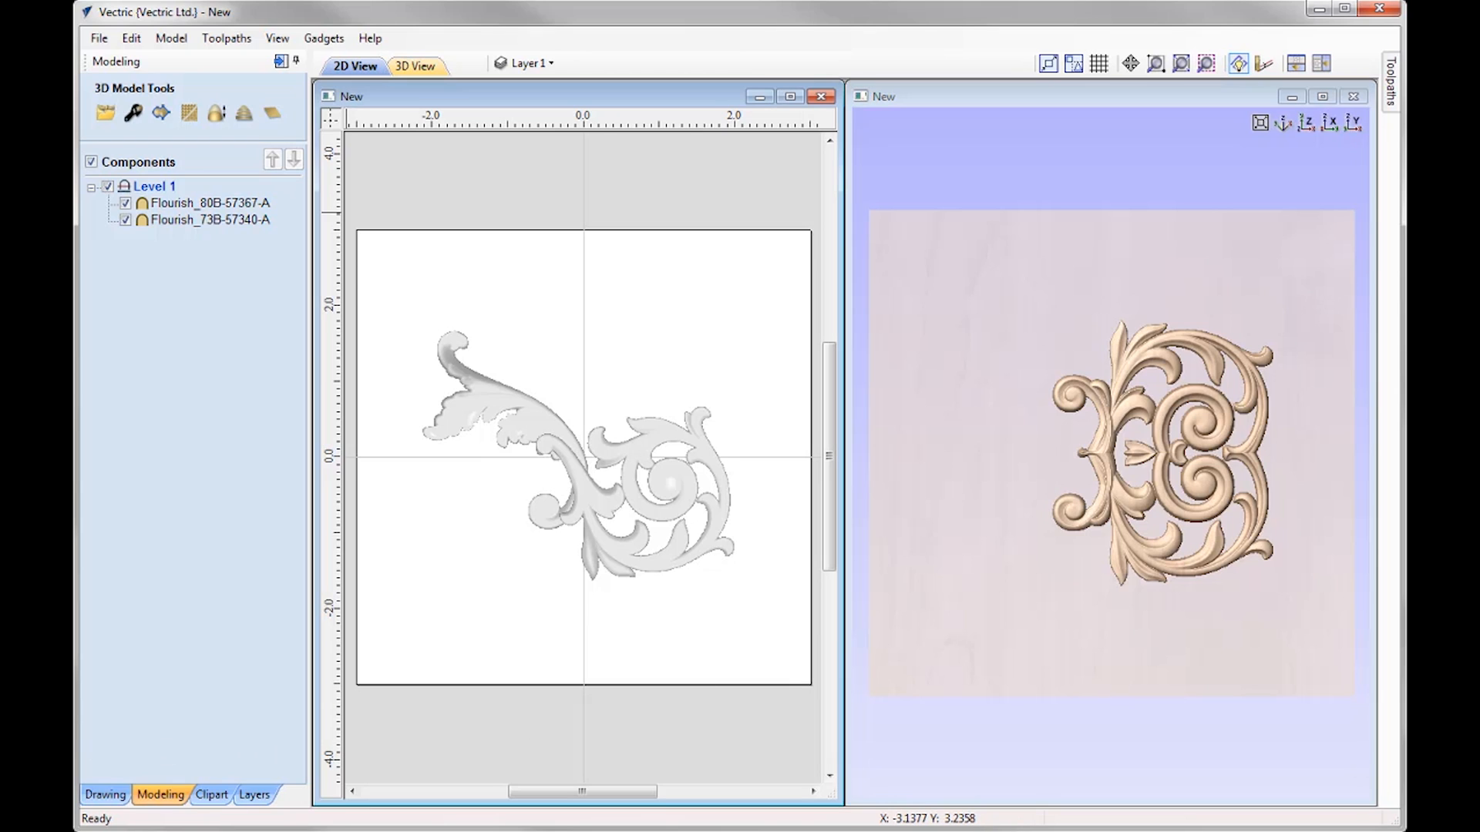
# Set the mirror mode of Level 1 to Top Left Quadrant and move the leaf flourish up fully into the upper-left quadrant
pyautogui.moveTo(123, 191)
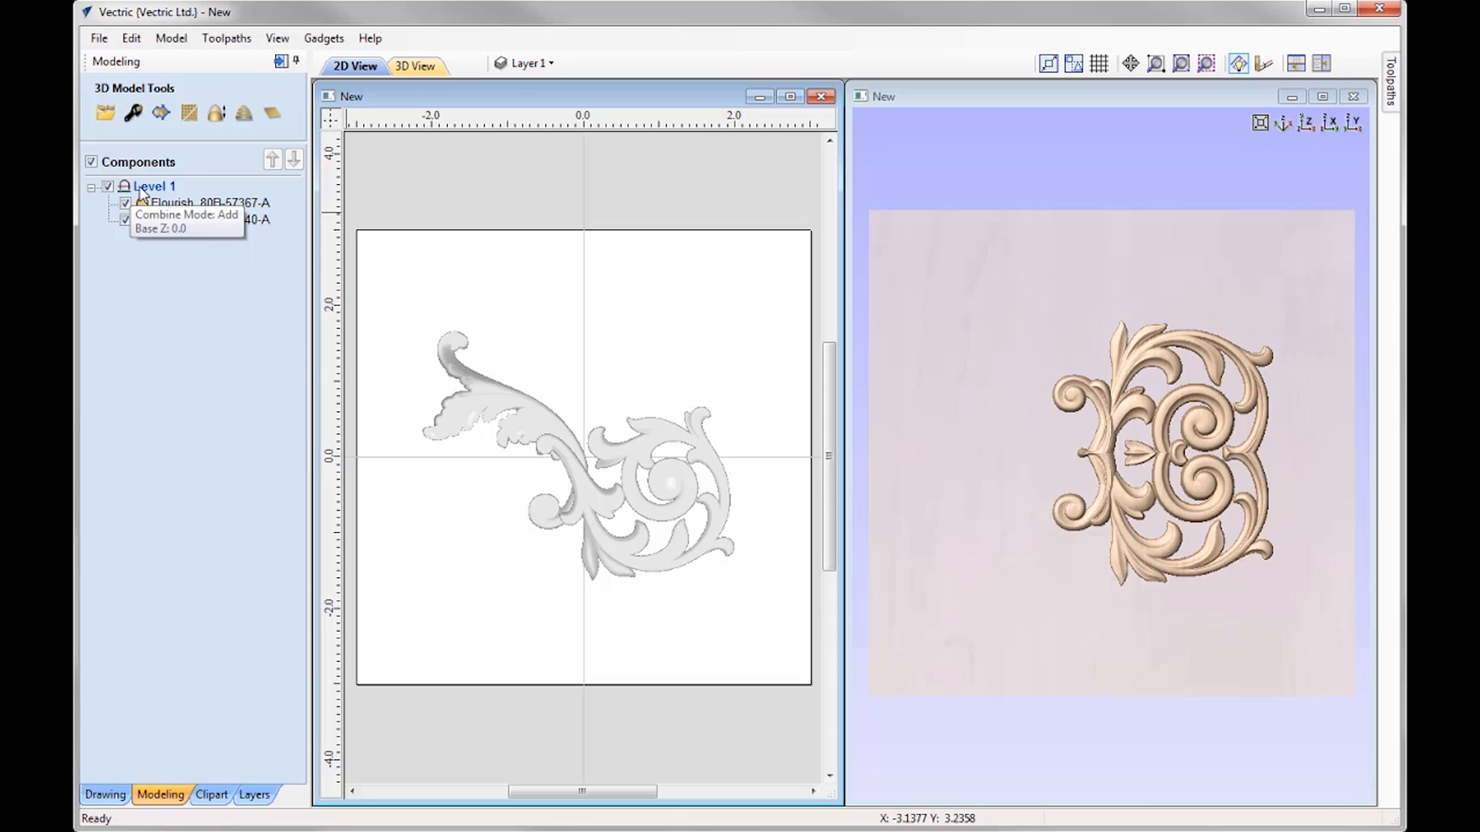
pyautogui.rightClick(141, 192)
pyautogui.moveTo(226, 231)
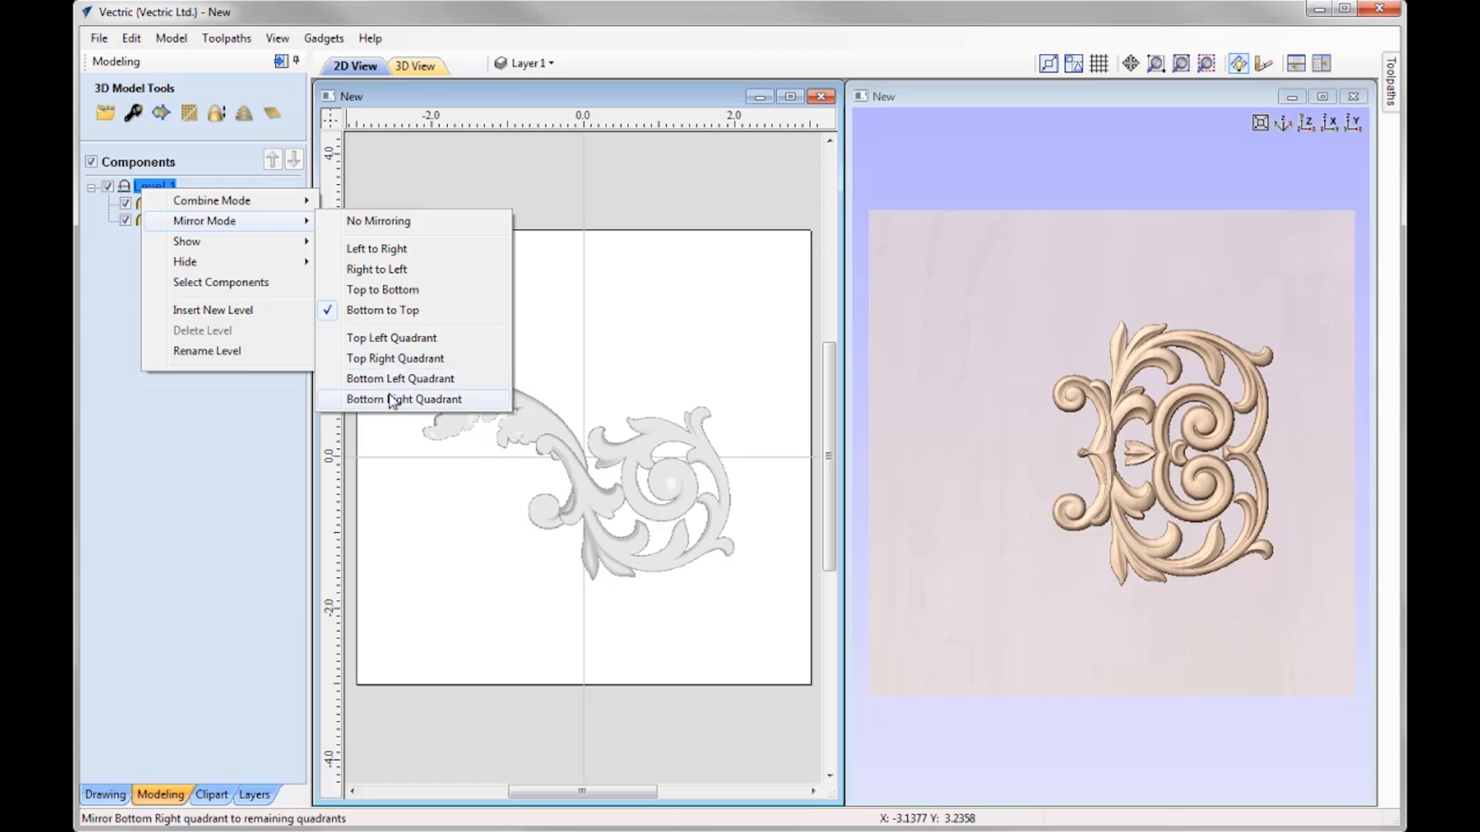
pyautogui.click(411, 340)
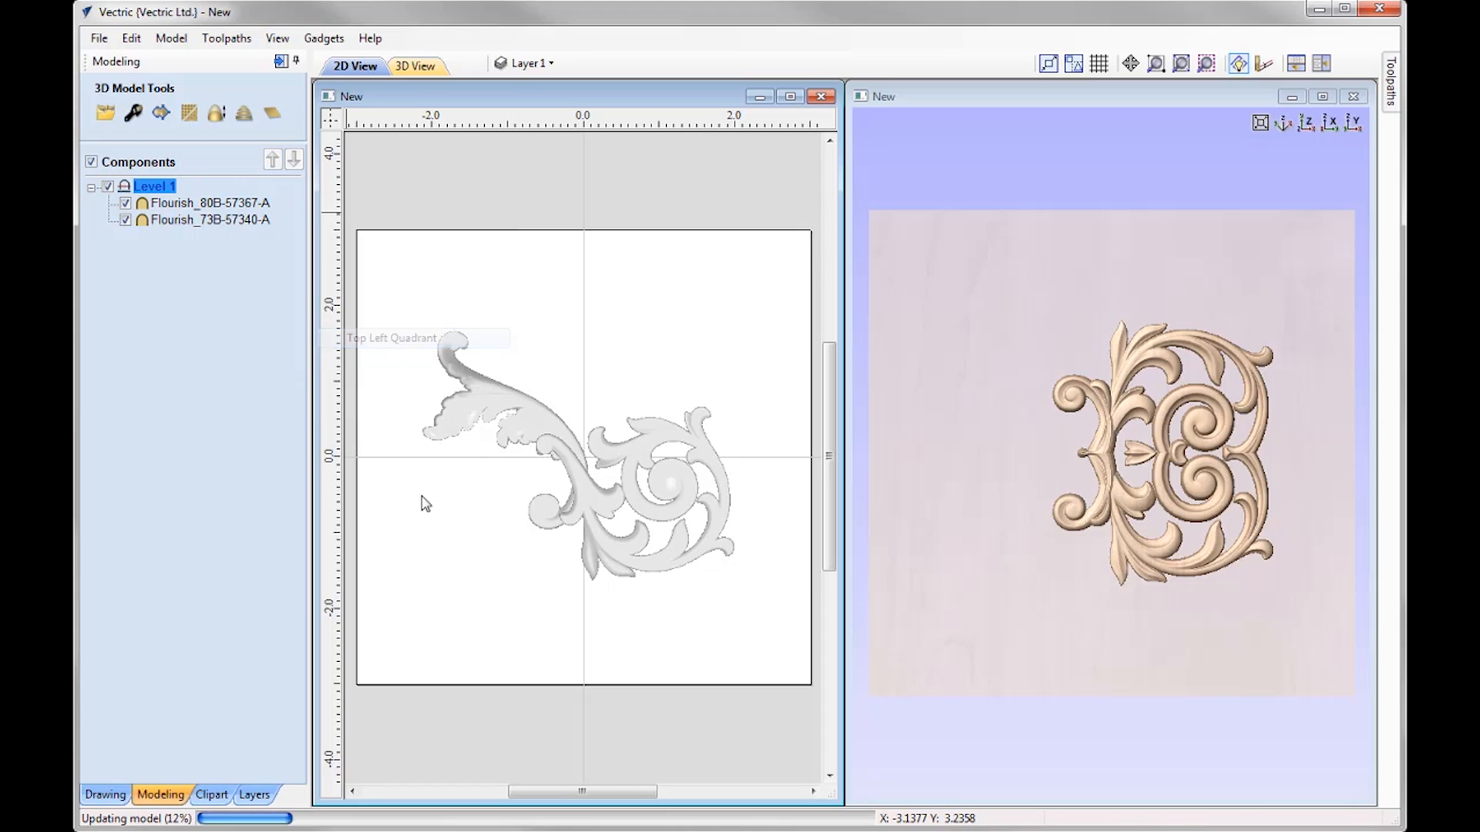
pyautogui.click(533, 438)
pyautogui.moveTo(531, 434); pyautogui.dragTo(509, 349)
# Move the scroll flourish into the upper-left quadrant, turn it around and shrink it to about 1.62 by 1.44 inches
pyautogui.click(640, 437)
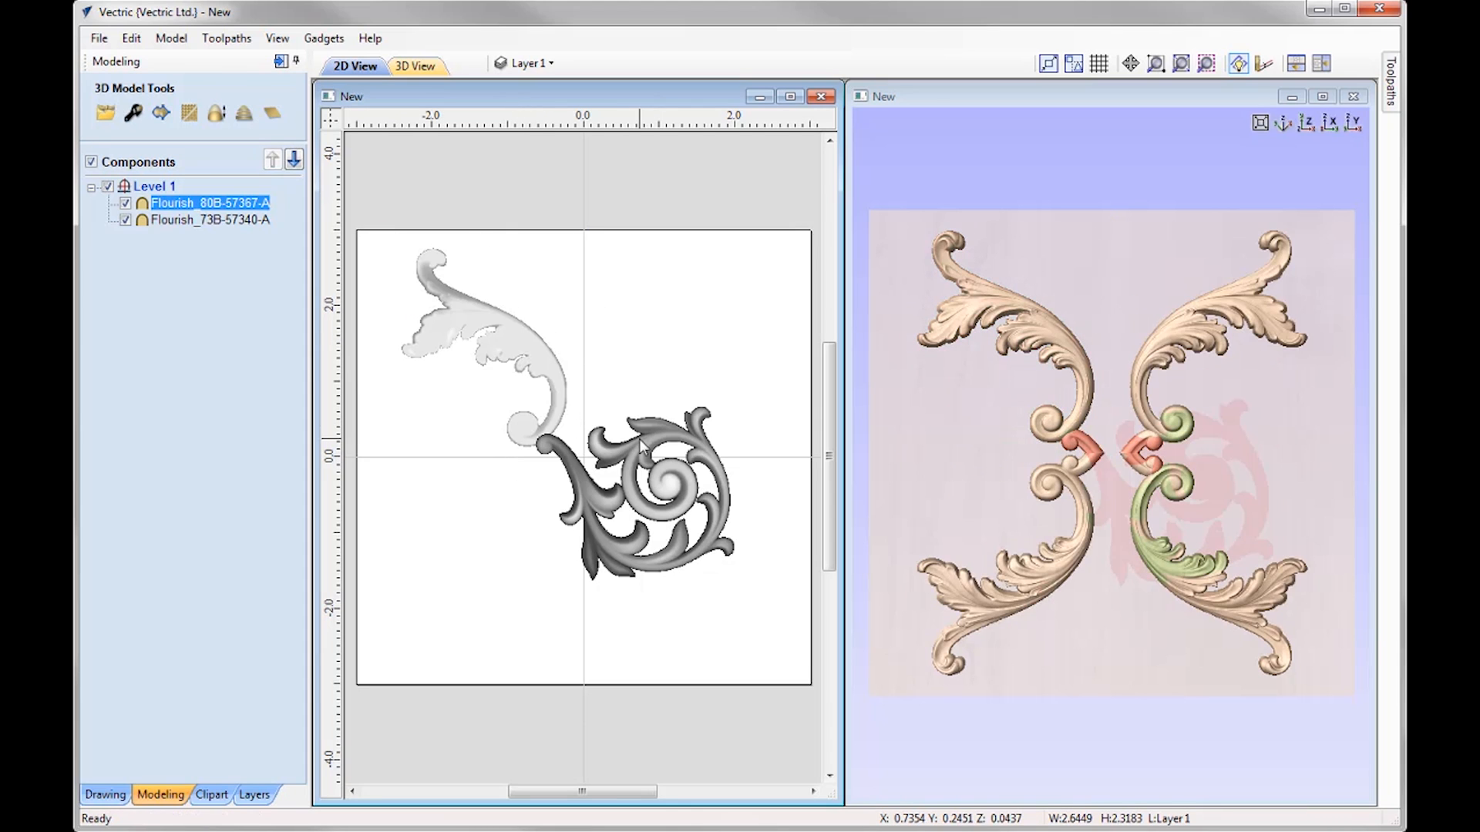
pyautogui.moveTo(670, 483); pyautogui.dragTo(494, 353)
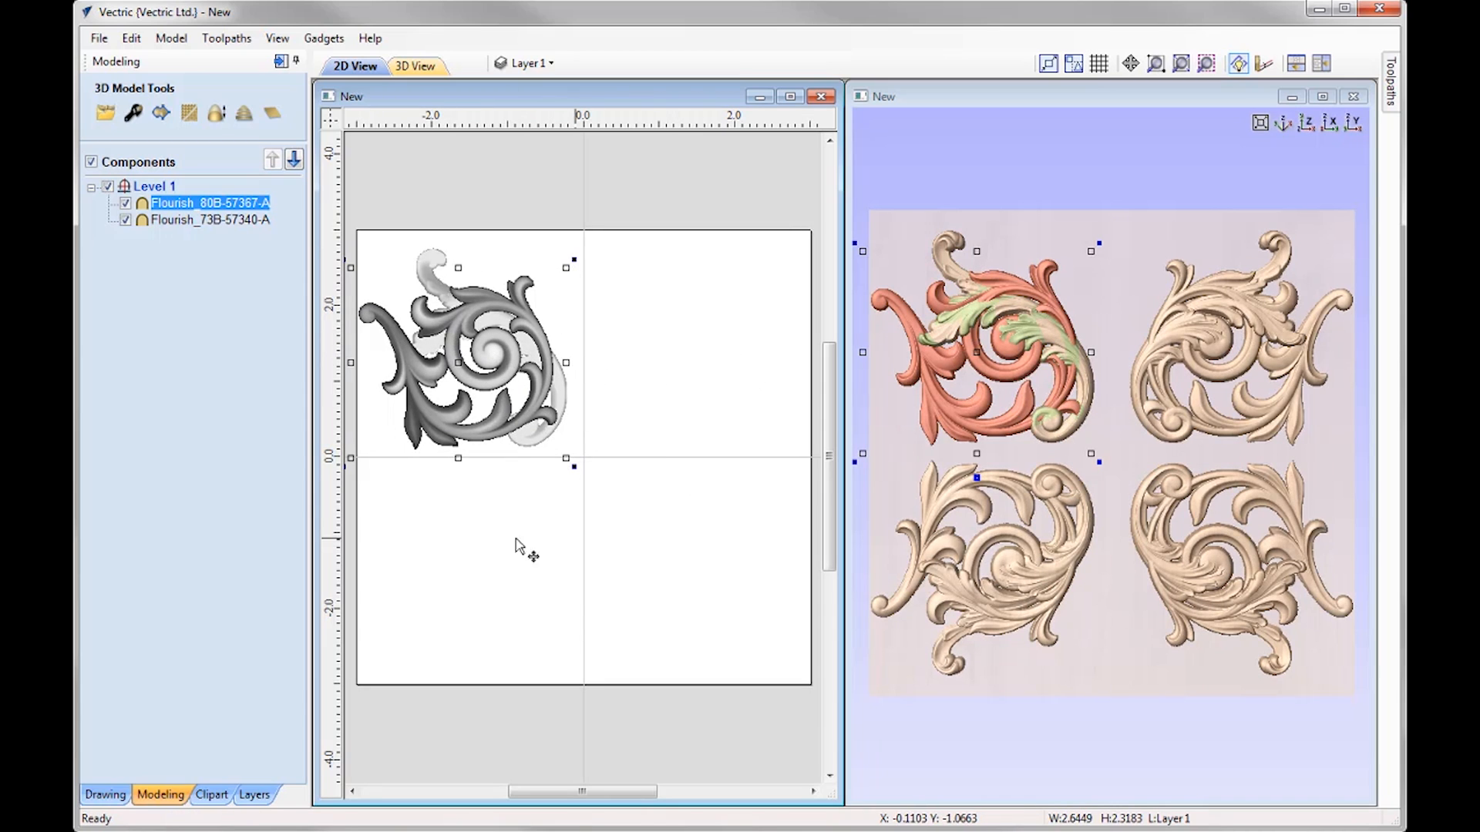
pyautogui.moveTo(566, 269); pyautogui.dragTo(485, 406)
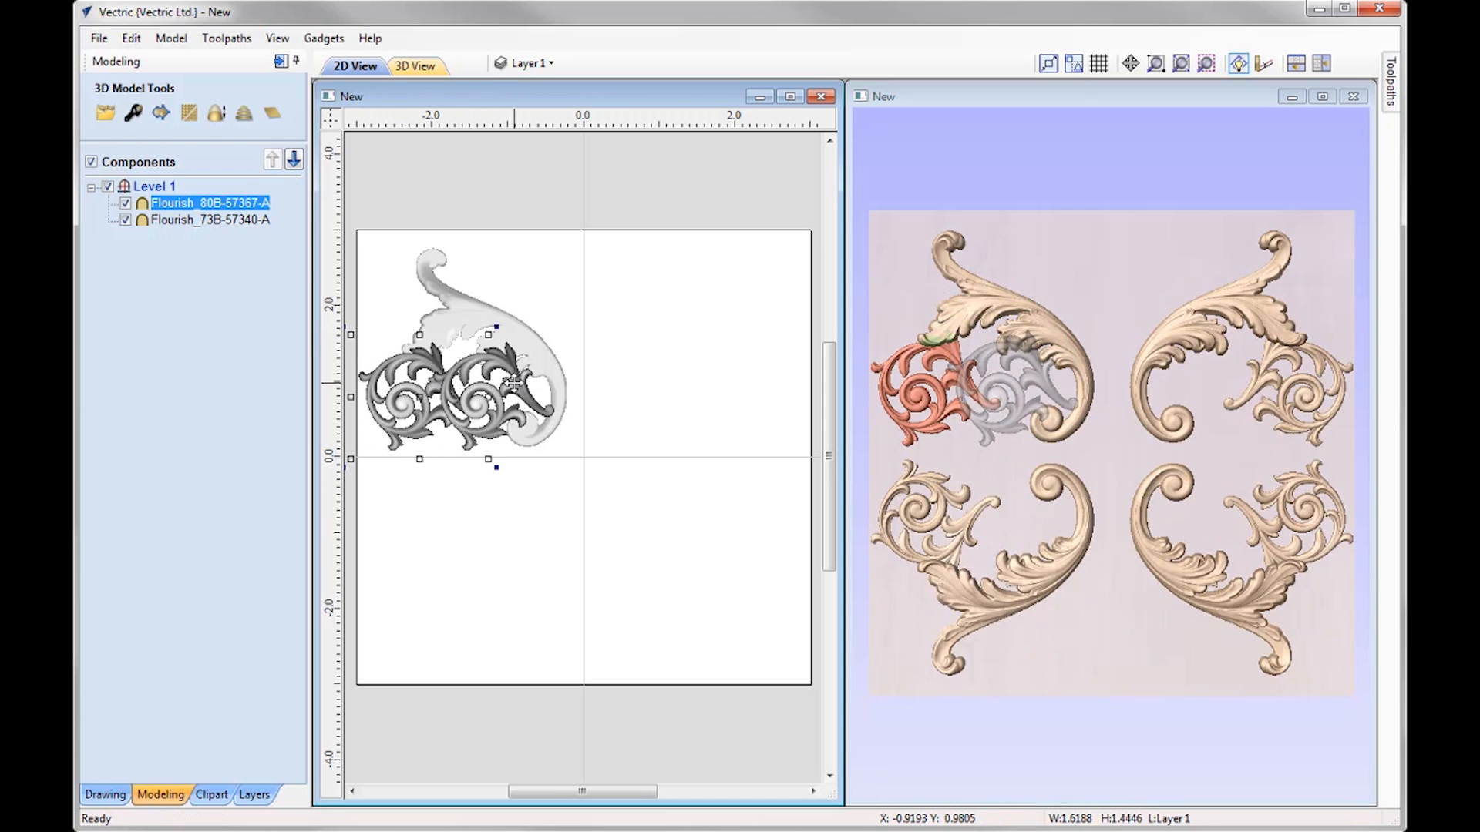
# Move the leaf flourish right to the vertical centre line and tuck the scroll flourish into its curve
pyautogui.click(532, 347)
pyautogui.moveTo(530, 348); pyautogui.dragTo(572, 362)
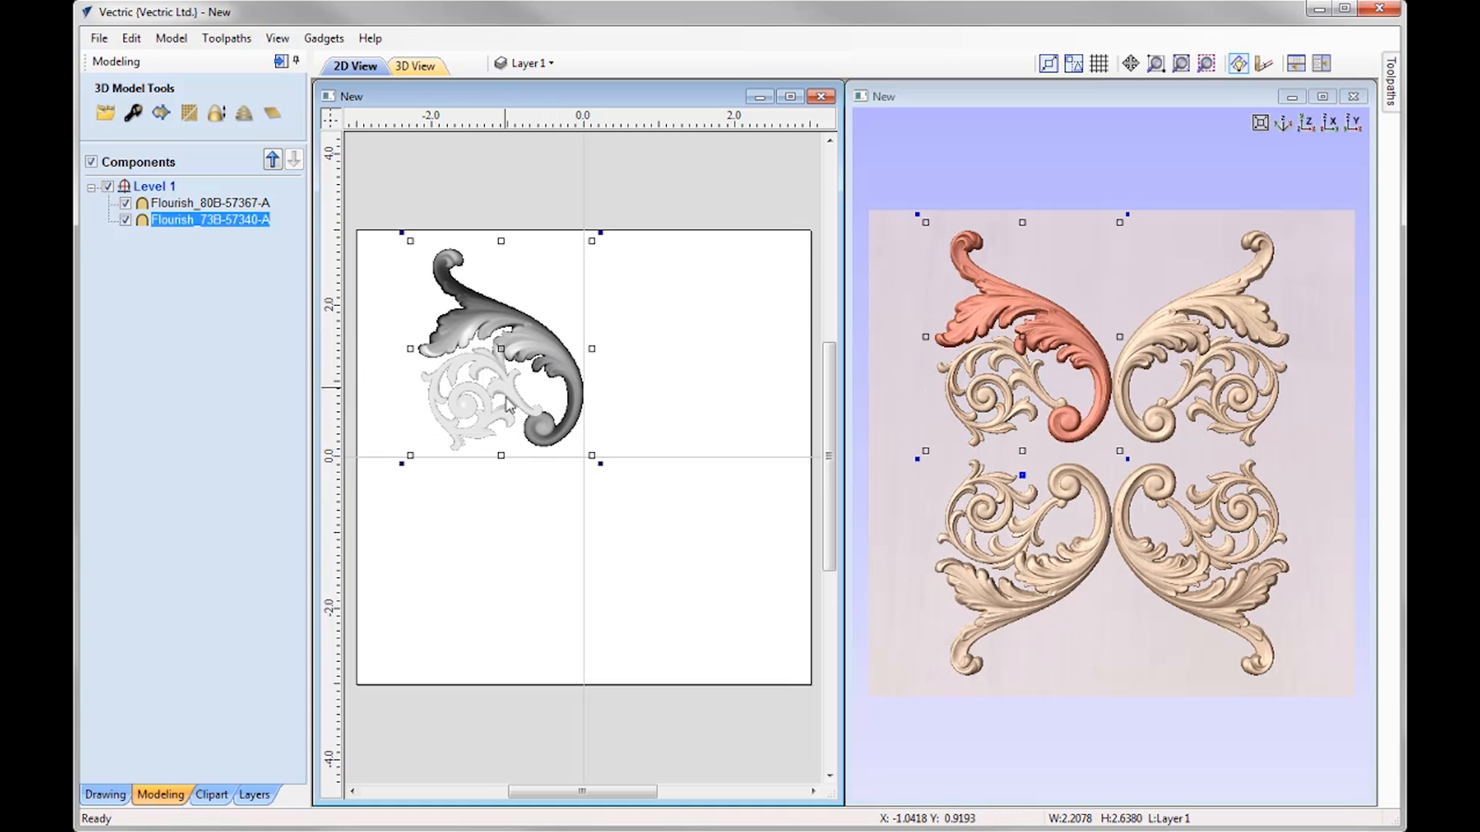
pyautogui.click(506, 393)
pyautogui.moveTo(507, 393); pyautogui.dragTo(557, 390)
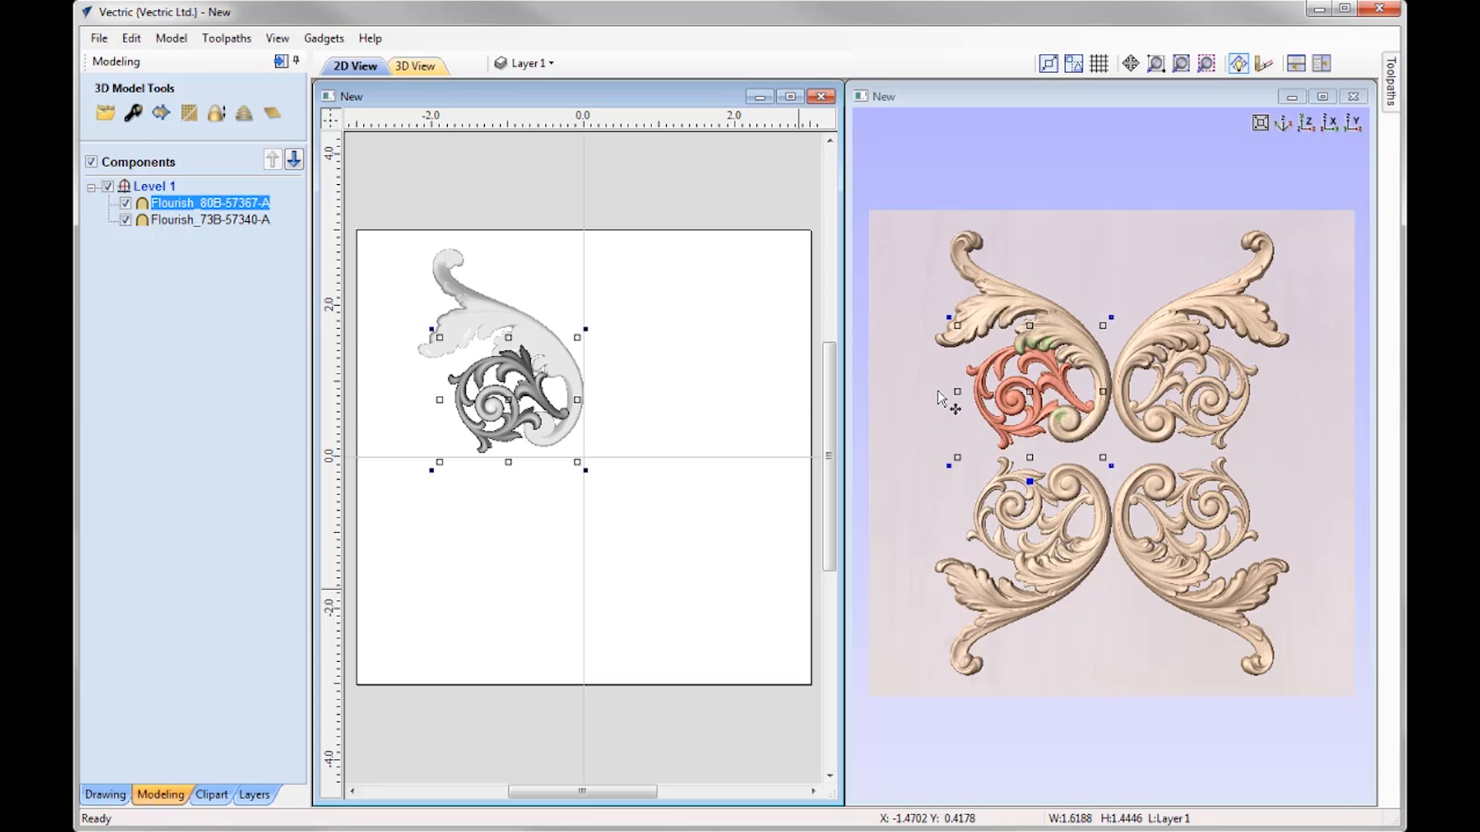
# Move the leaf flourish down to the horizontal centre line, then down and right so its lower curl crosses the job's centre
pyautogui.click(547, 367)
pyautogui.moveTo(548, 369); pyautogui.dragTo(556, 379)
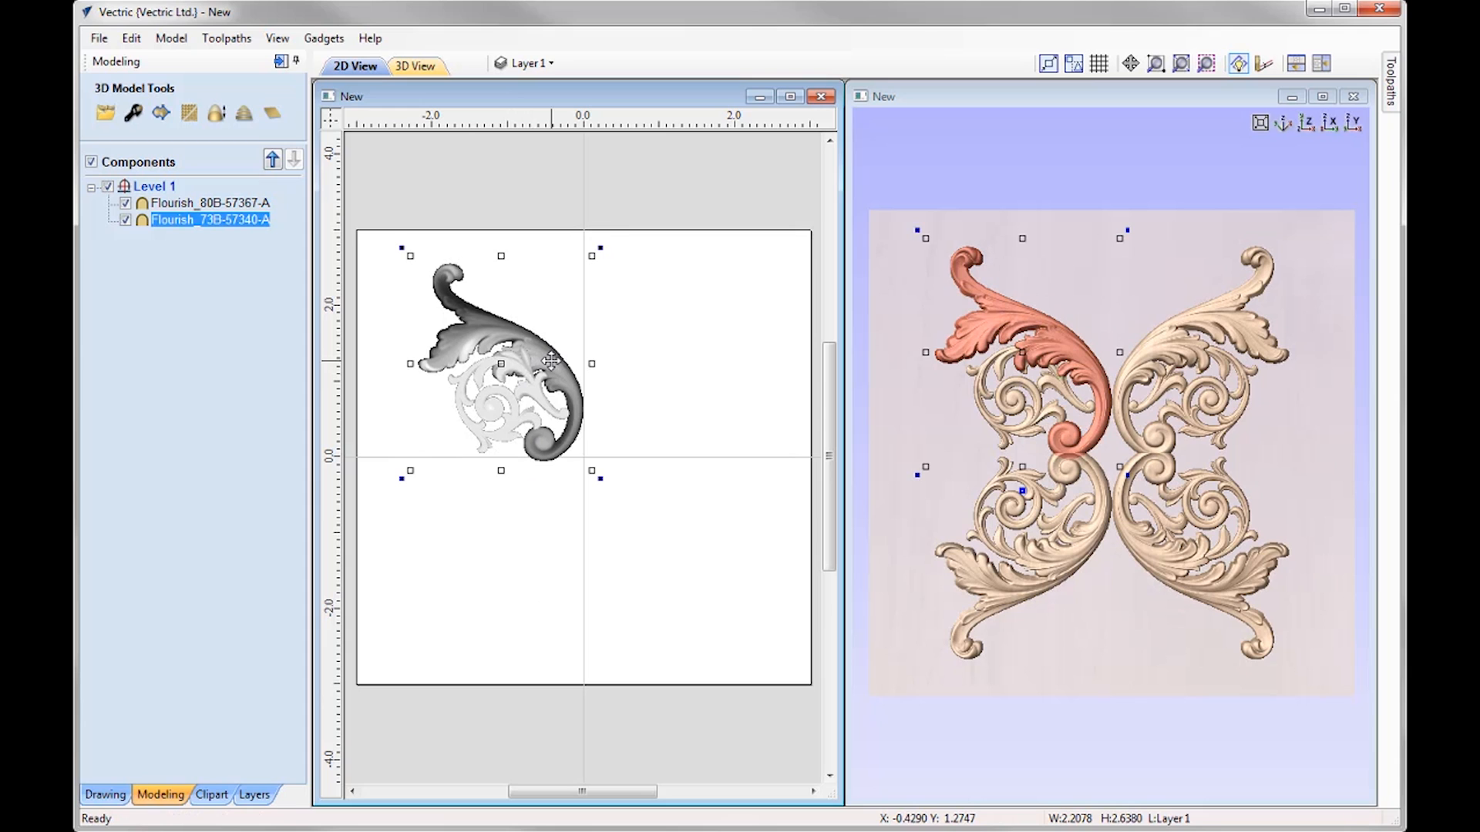
pyautogui.moveTo(550, 361); pyautogui.dragTo(590, 423)
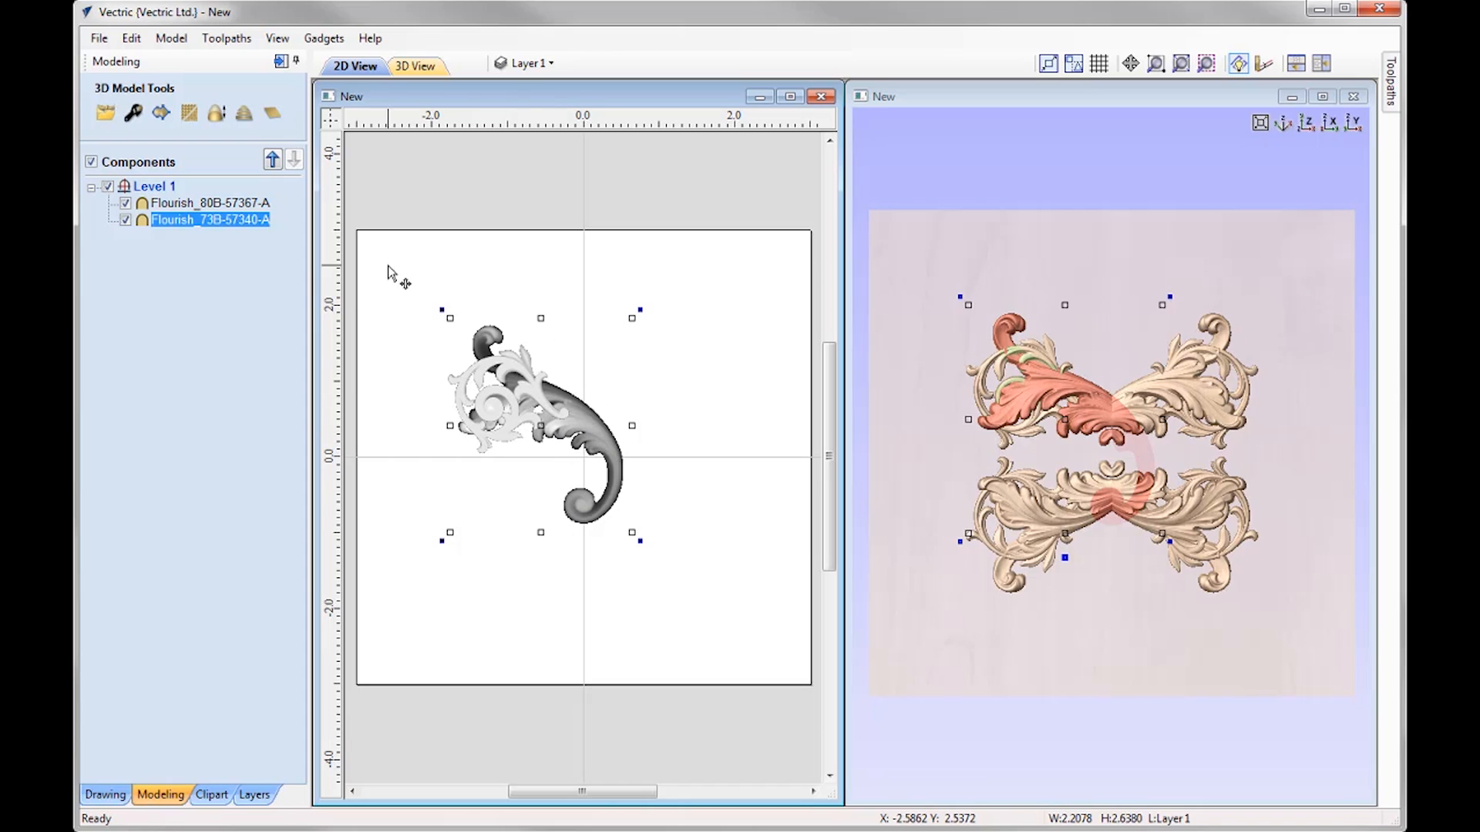
# Set the mirror mode of Level 1 to Top Right Quadrant
pyautogui.rightClick(153, 193)
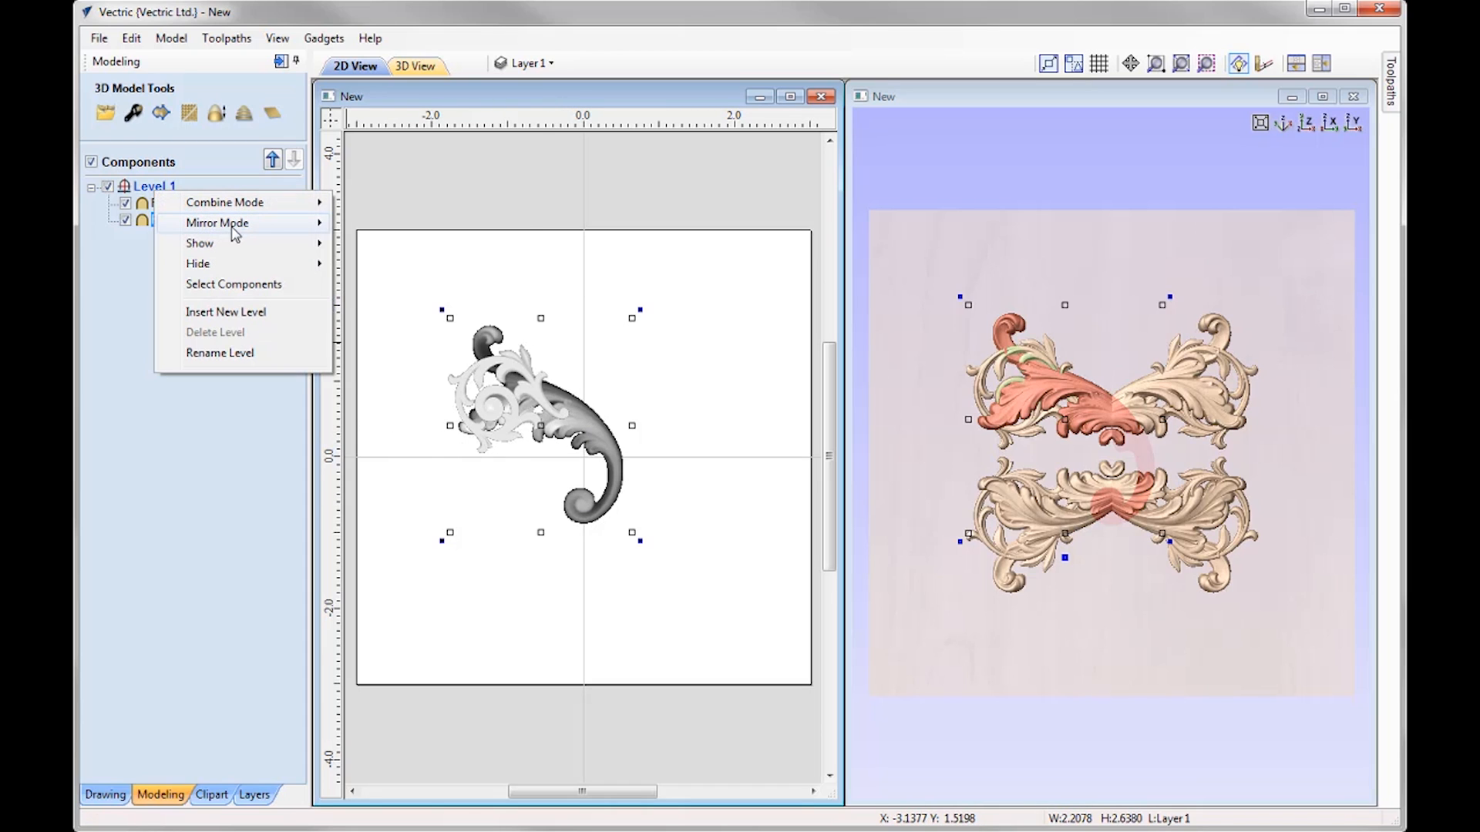
pyautogui.moveTo(232, 228)
pyautogui.click(413, 363)
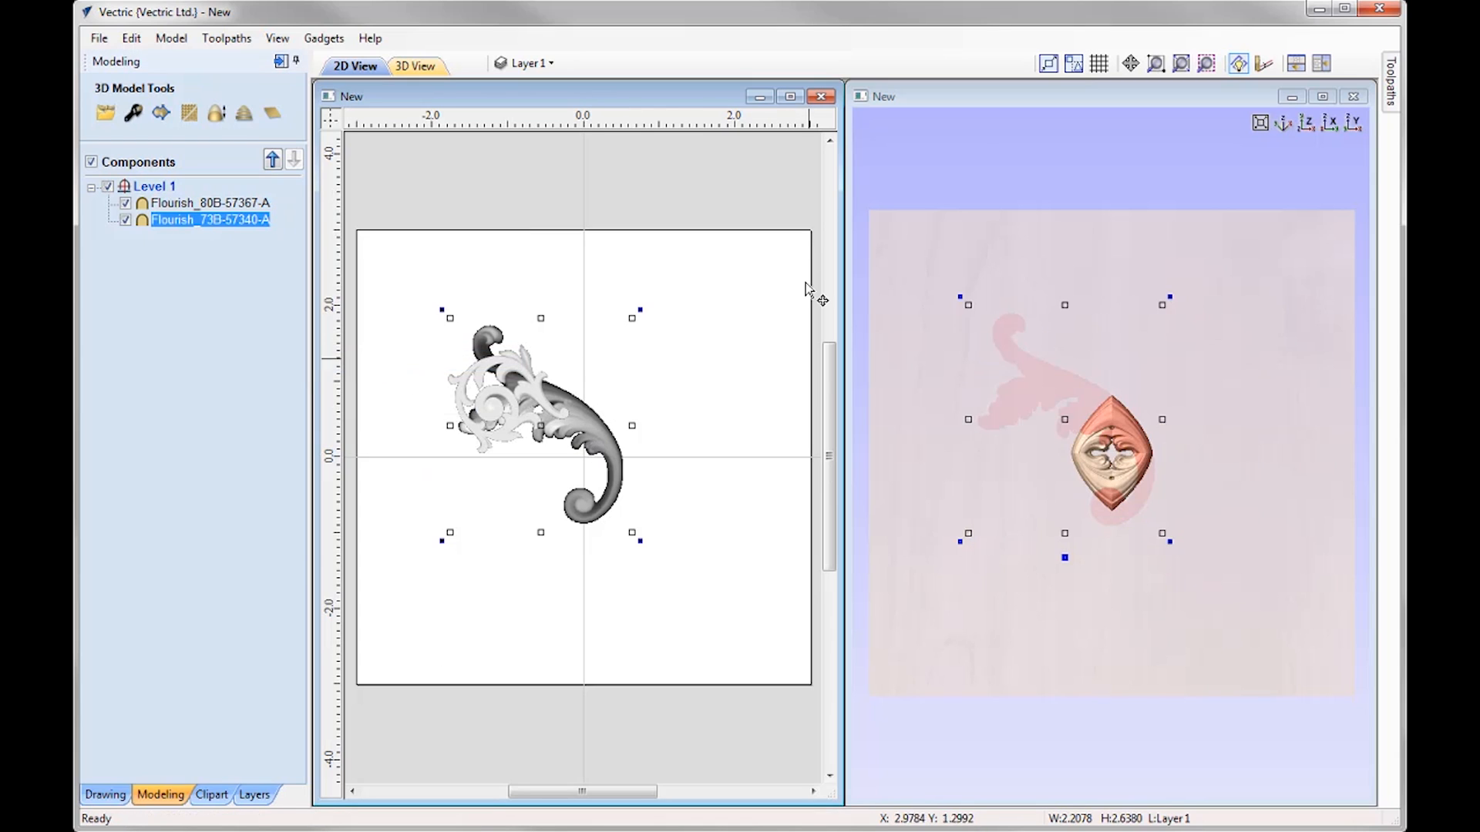
# Move the scroll flourish into the upper-right quadrant, enlarge it to about 1.98 by 1.77 inches and place it against the centre motif
pyautogui.click(517, 367)
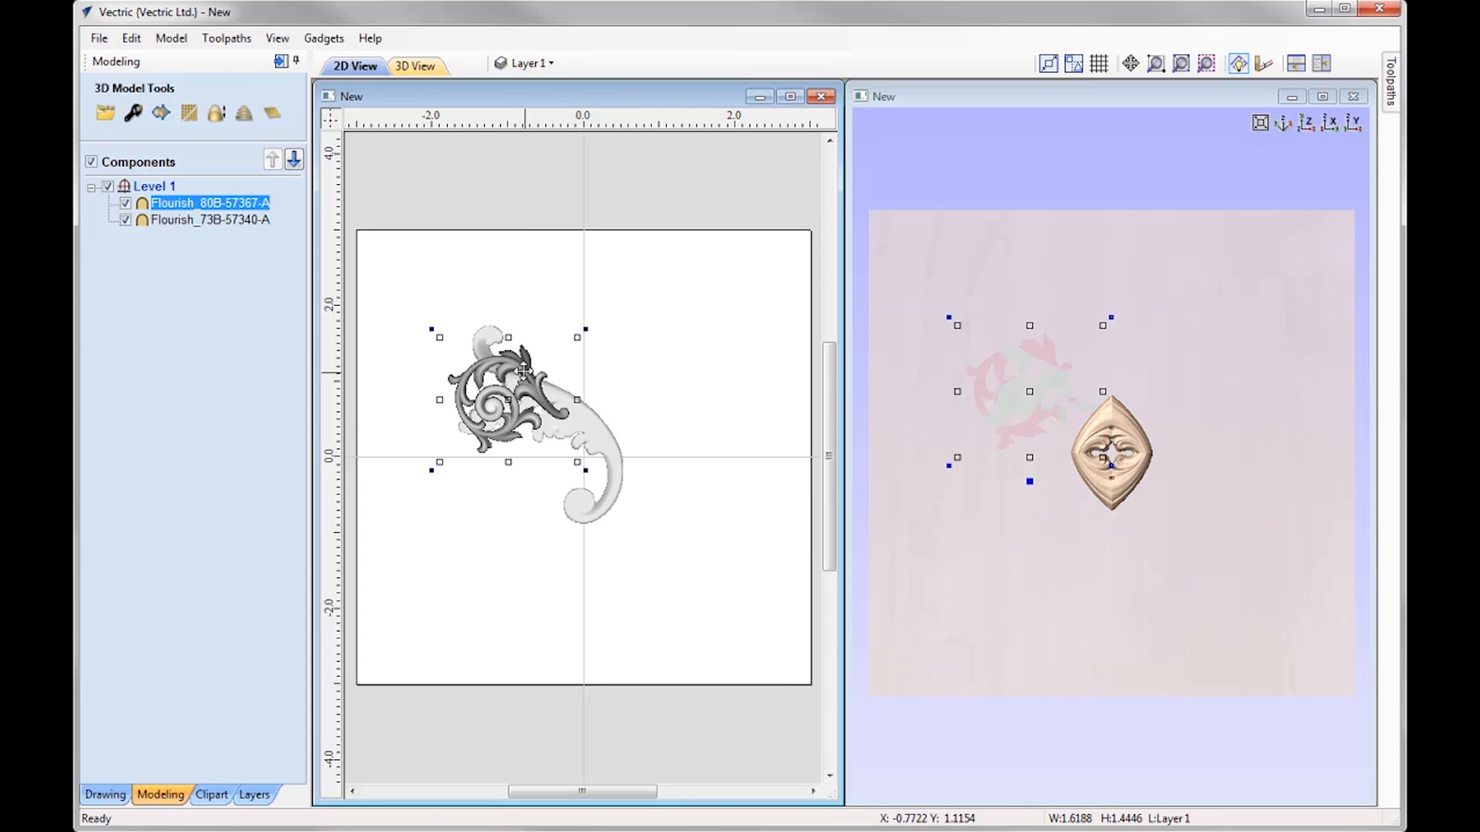
pyautogui.moveTo(690, 356); pyautogui.dragTo(719, 340)
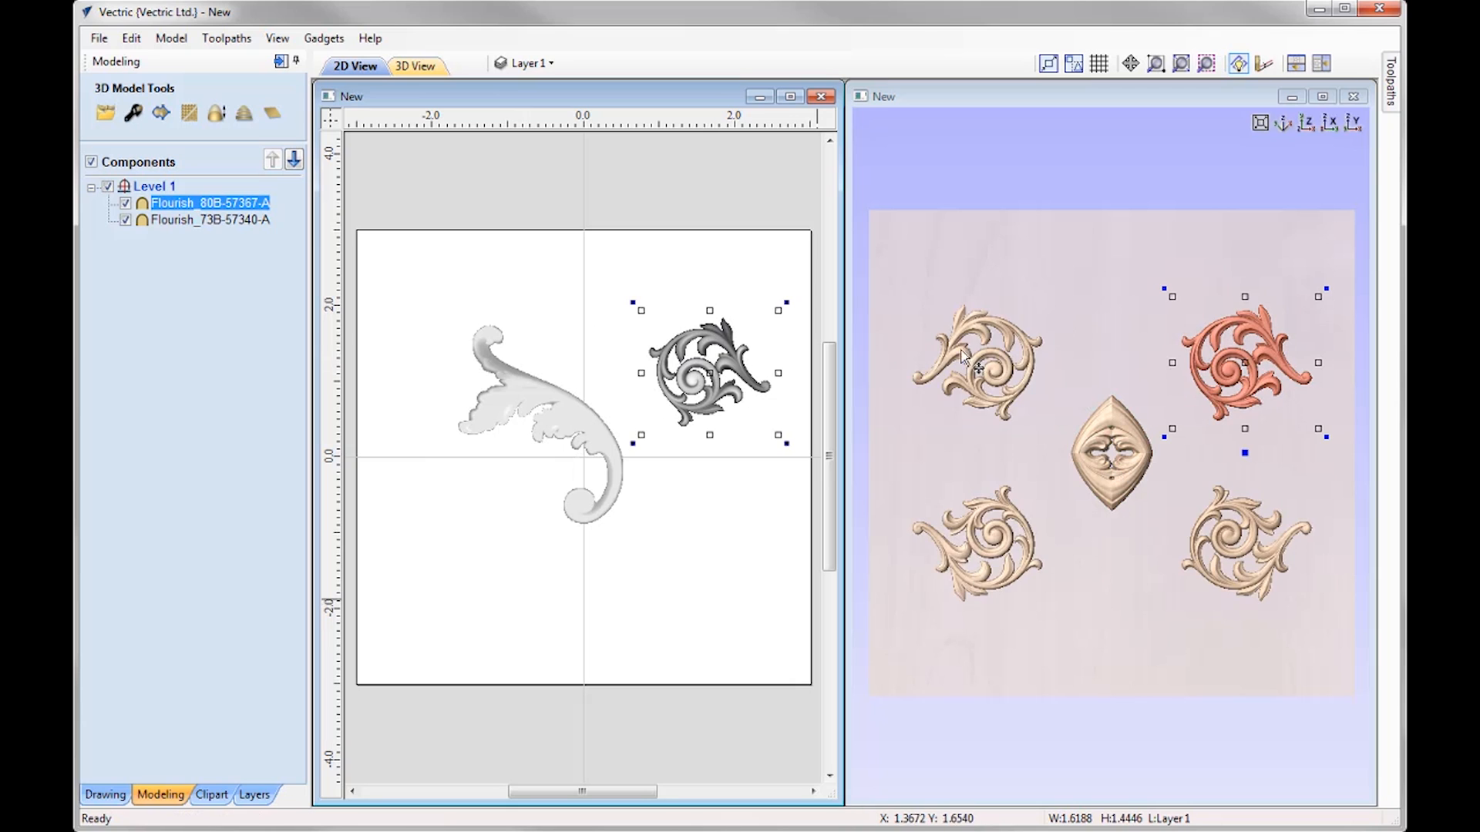
pyautogui.moveTo(641, 435); pyautogui.dragTo(613, 459)
pyautogui.moveTo(702, 385); pyautogui.dragTo(662, 381)
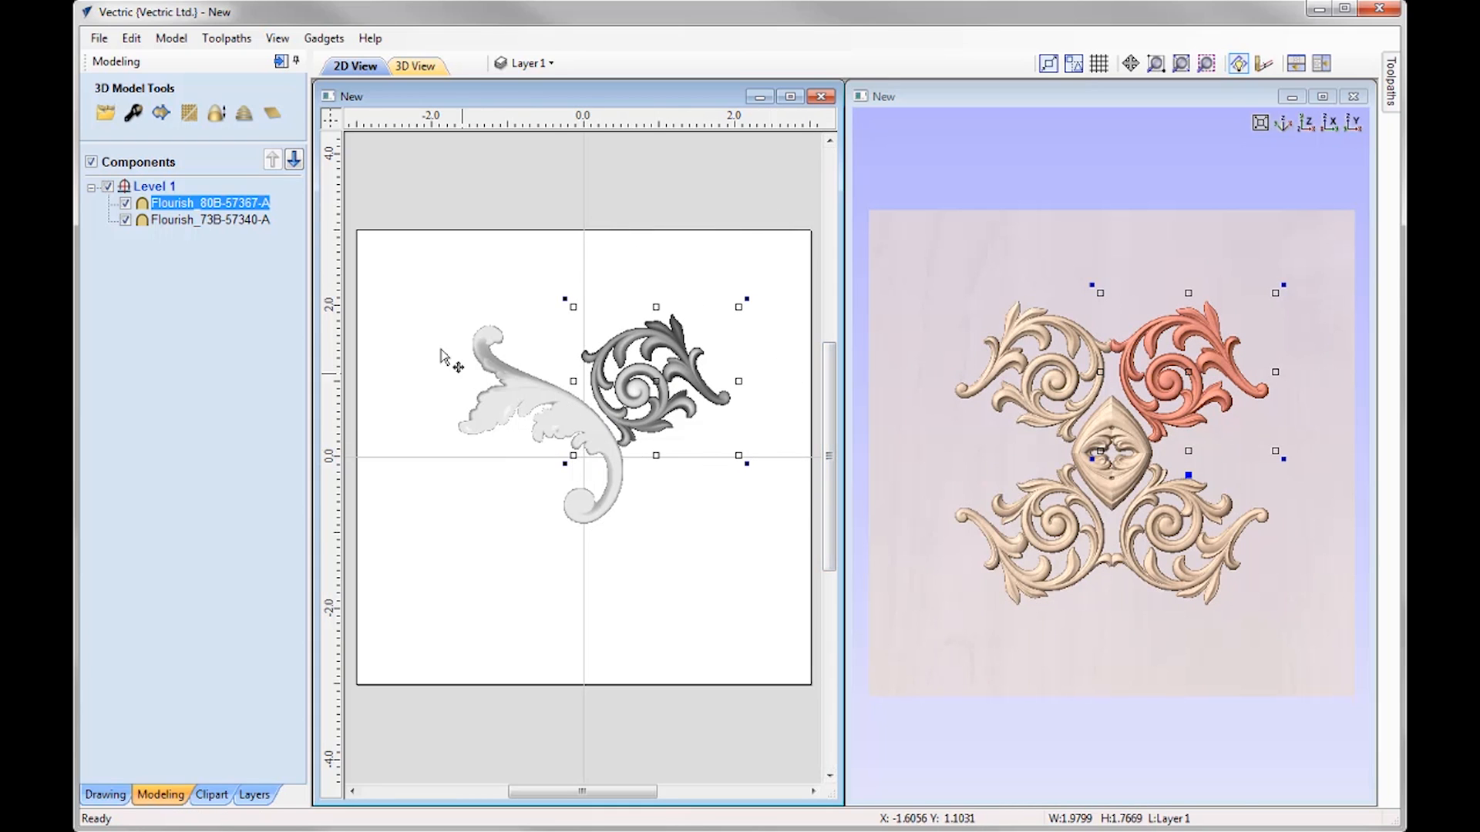
# Set the mirror mode of Level 1 to Bottom Left Quadrant
pyautogui.rightClick(165, 192)
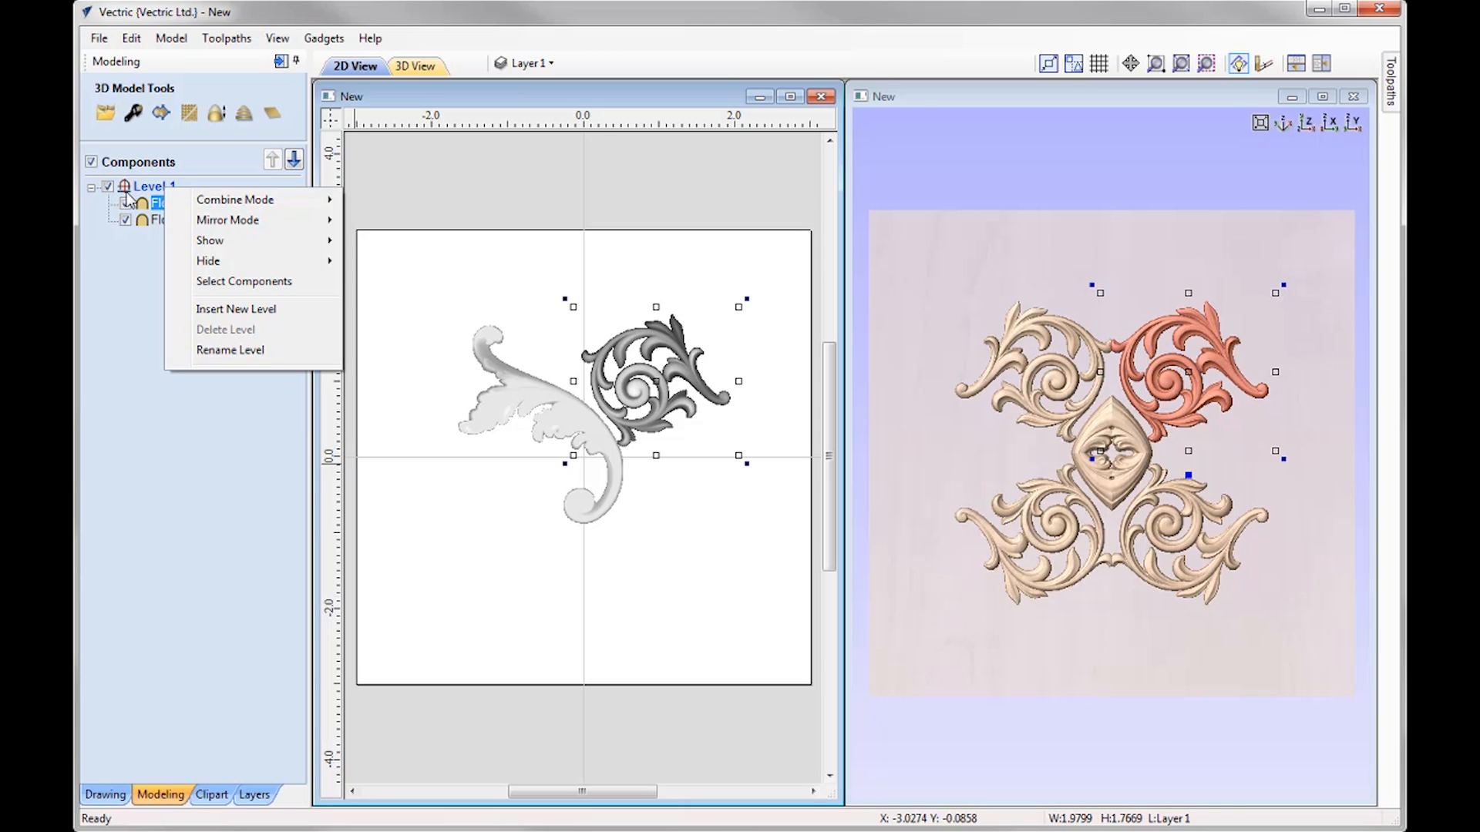
pyautogui.moveTo(246, 220)
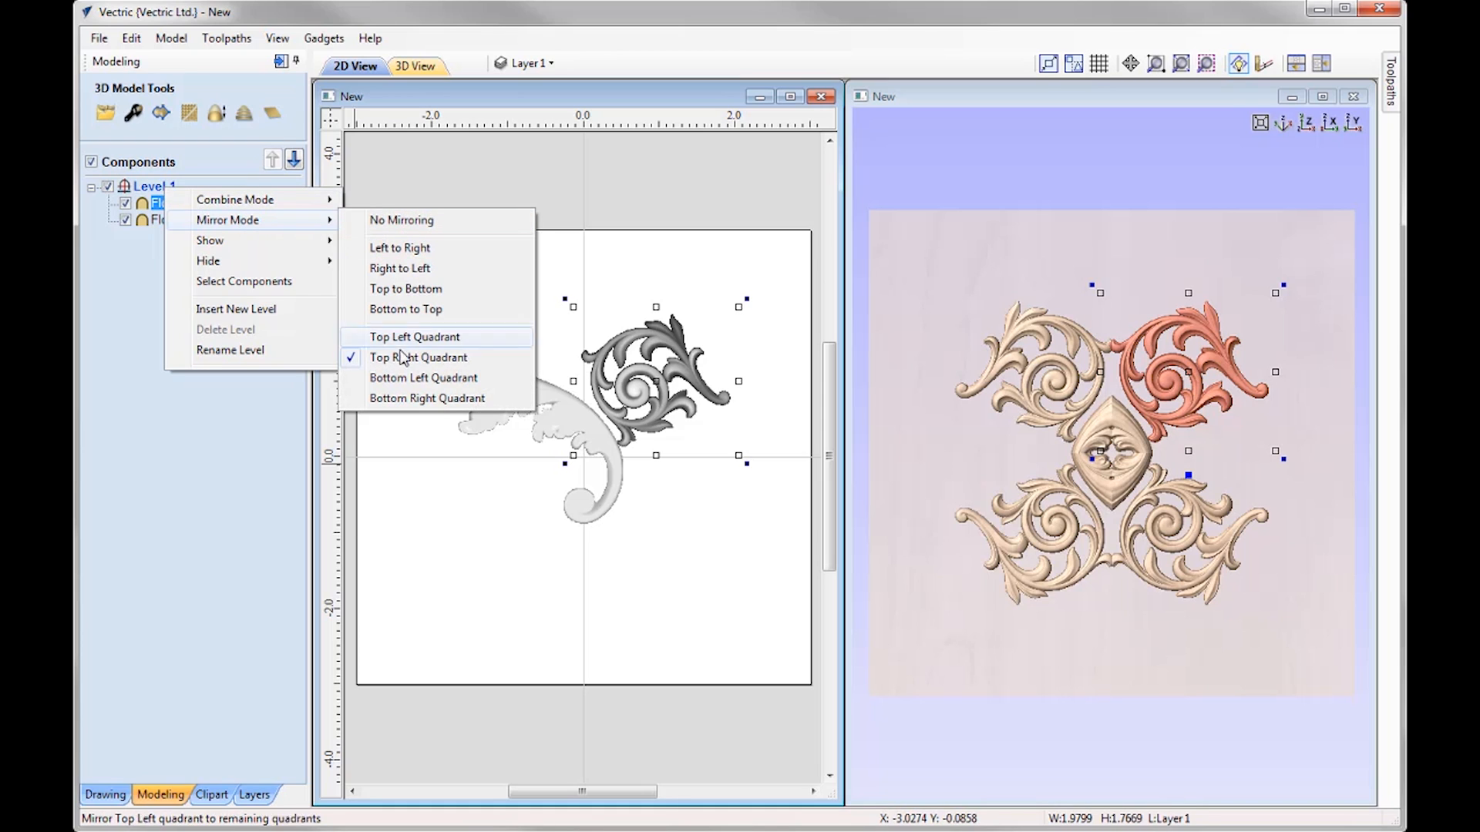
pyautogui.click(440, 378)
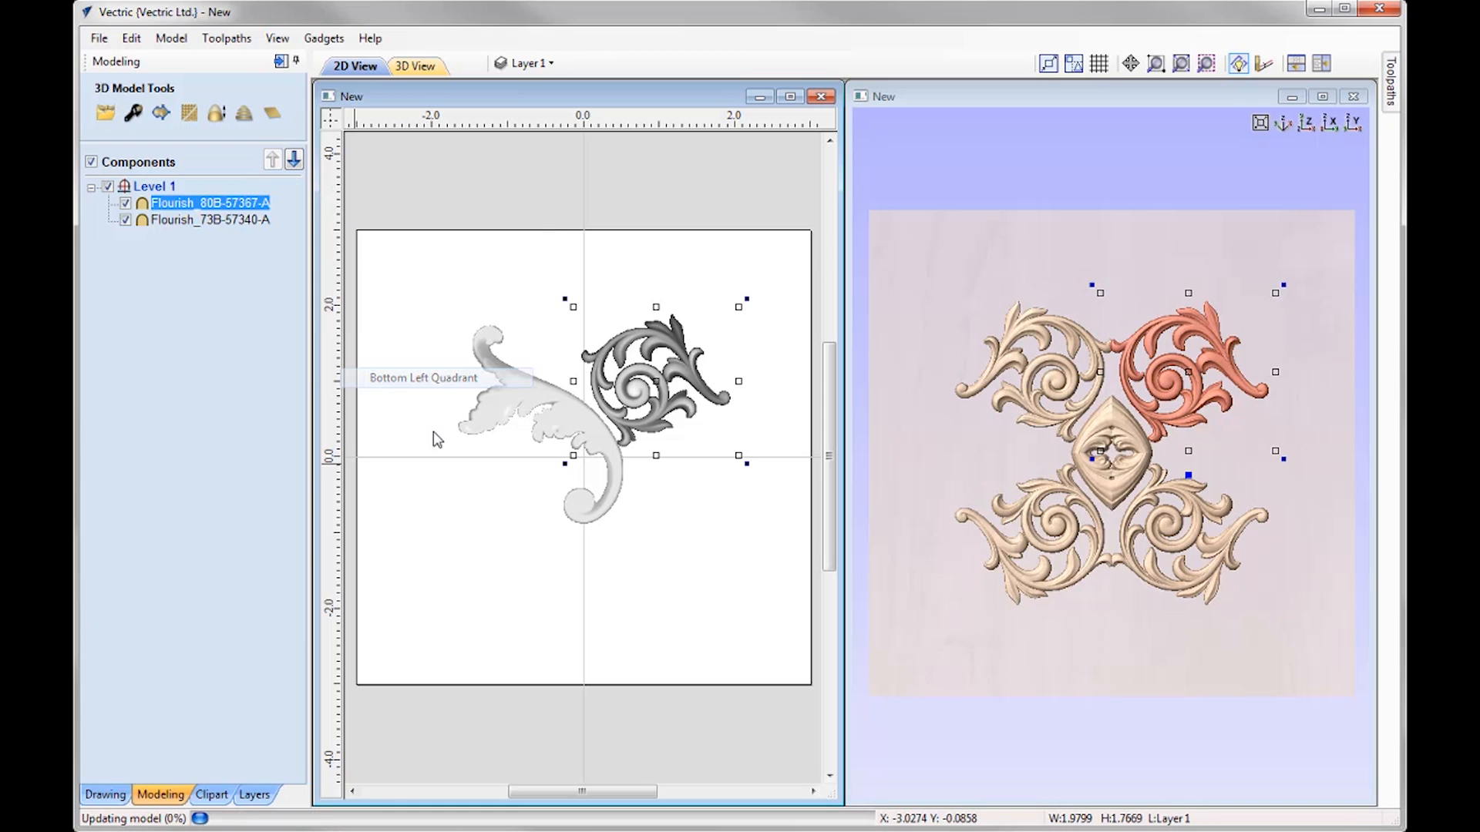
# Rotate the leaf flourish and shift it slightly towards the centre, and place the scroll flourish, rotated, in the lower-left quadrant against the leaf's curled end
pyautogui.click(576, 444)
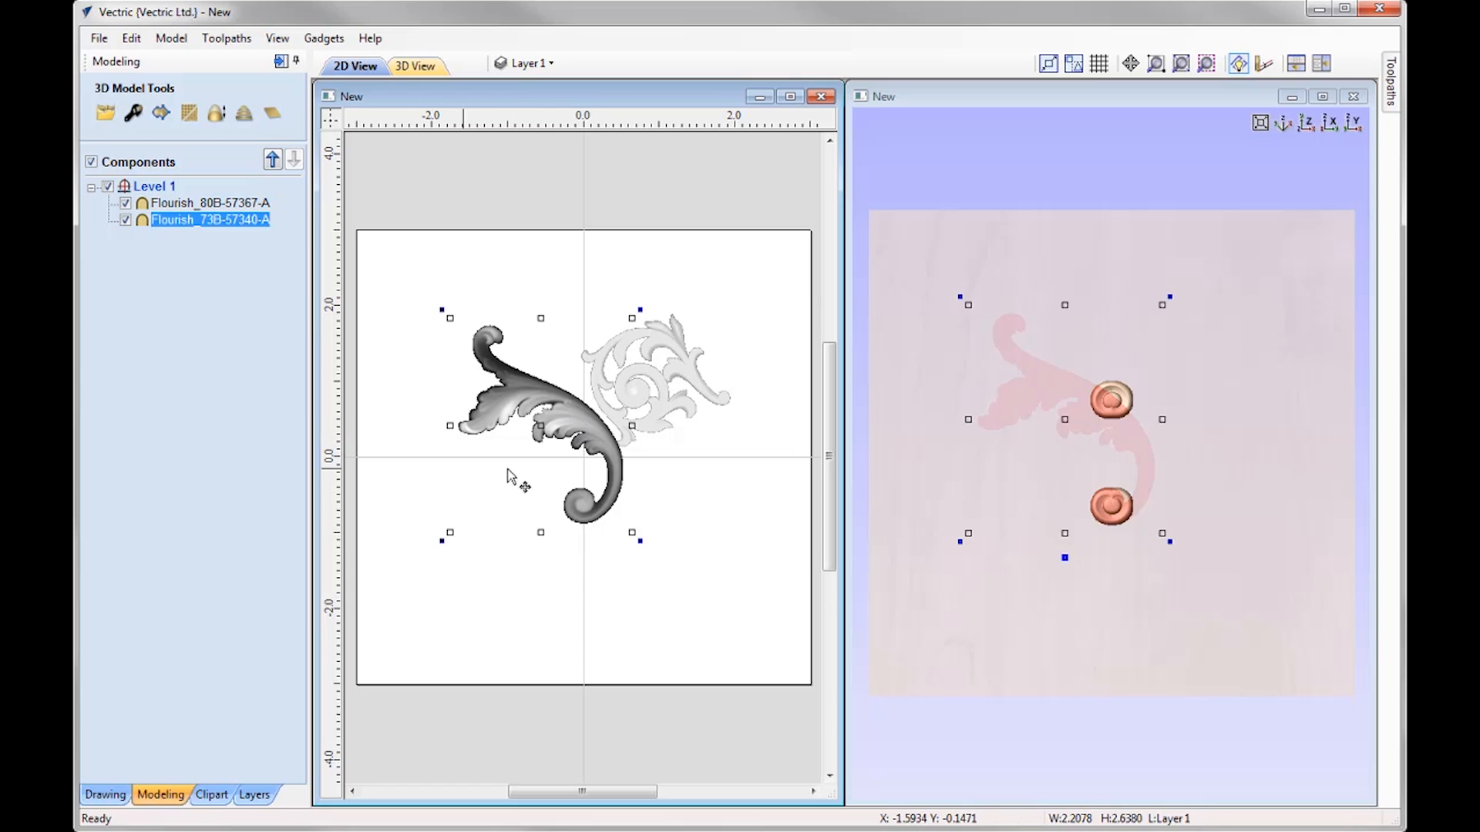
pyautogui.moveTo(639, 312); pyautogui.dragTo(662, 514)
pyautogui.moveTo(576, 454); pyautogui.dragTo(616, 446)
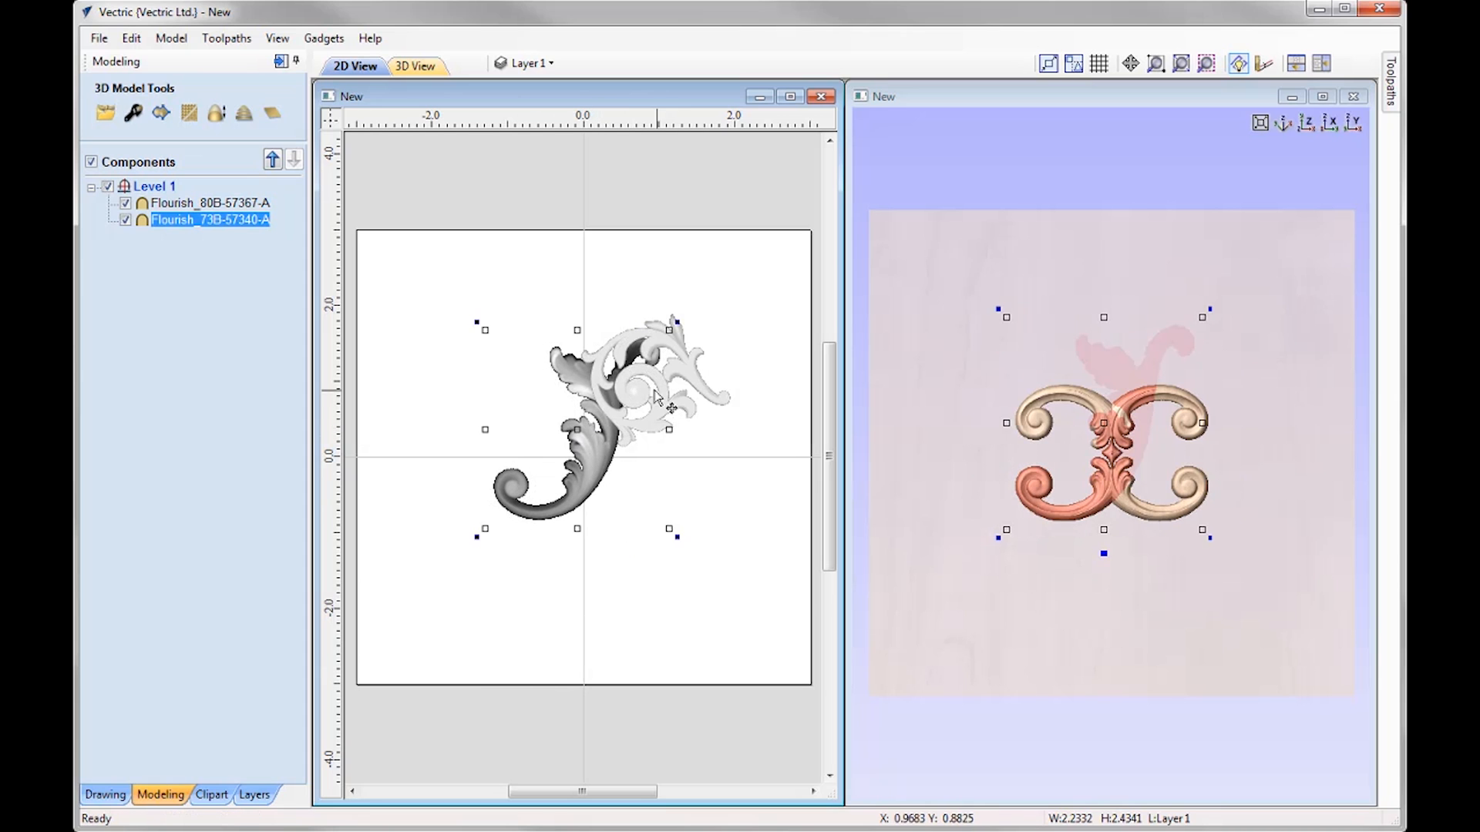
pyautogui.click(702, 387)
pyautogui.moveTo(690, 368); pyautogui.dragTo(494, 541)
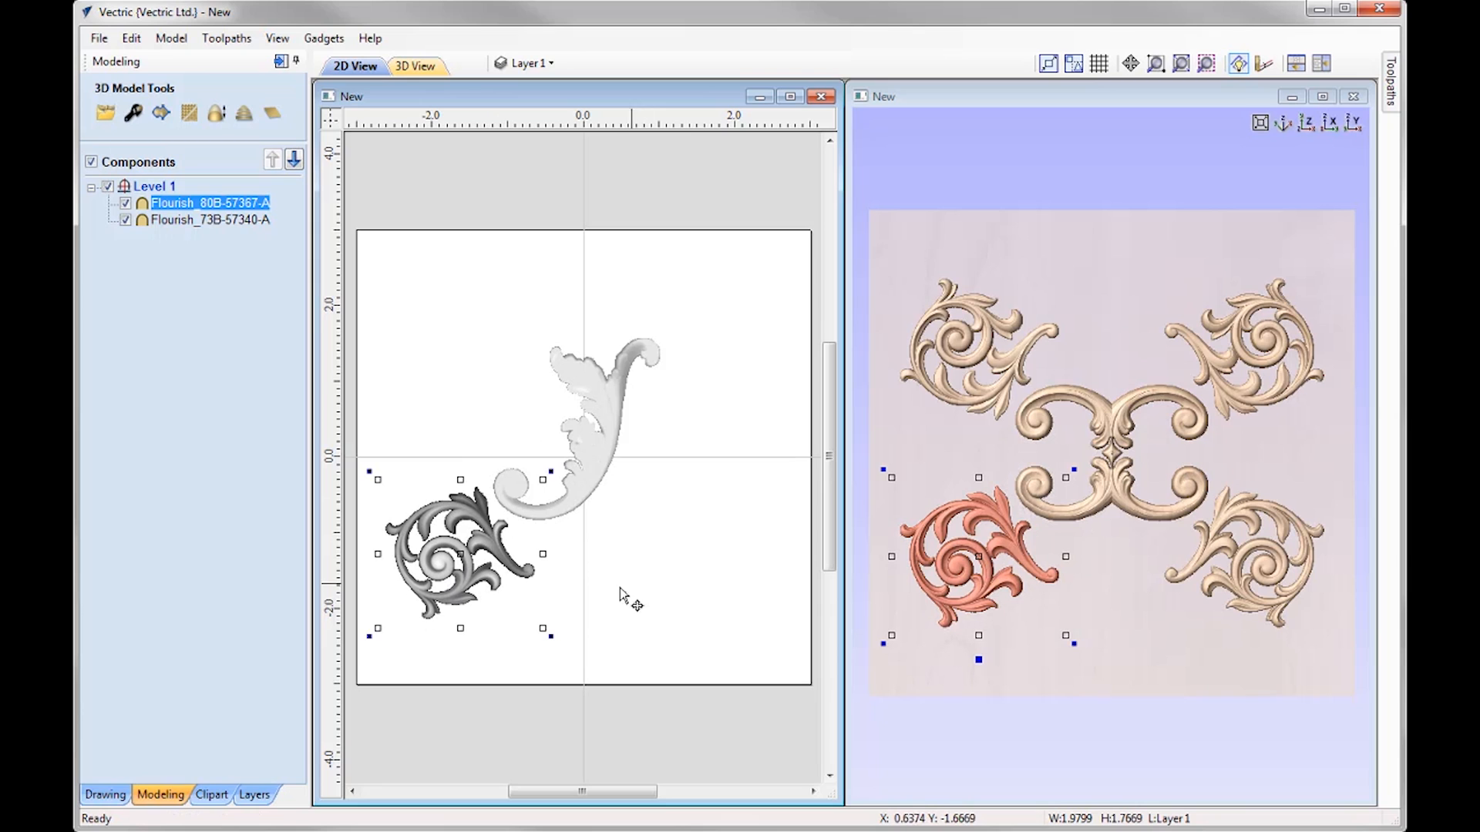
pyautogui.moveTo(545, 627); pyautogui.dragTo(578, 611)
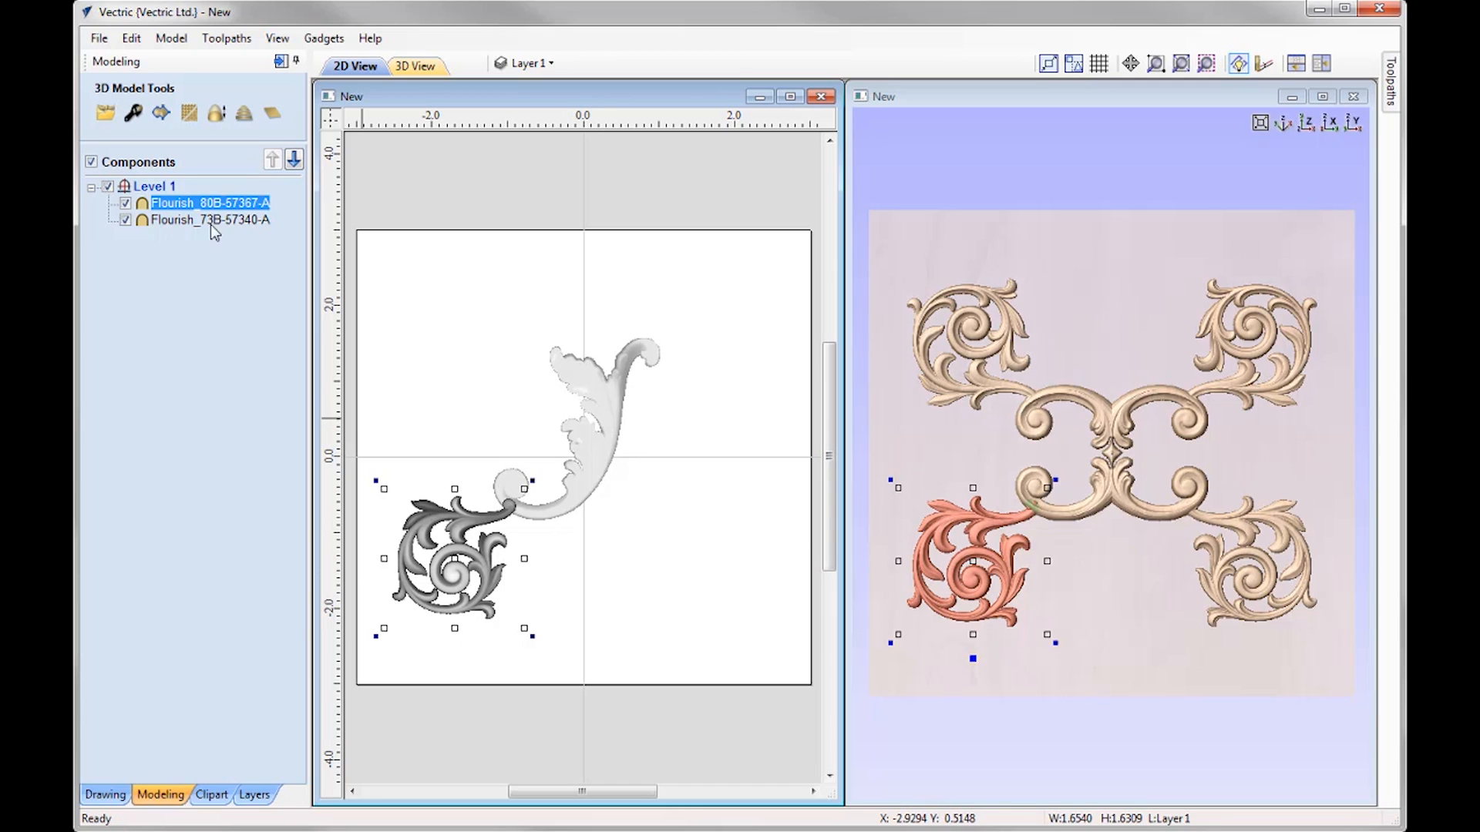
# Set the mirror mode of Level 1 to Bottom Right Quadrant and move the leaf flourish into the lower-right quadrant
pyautogui.rightClick(150, 191)
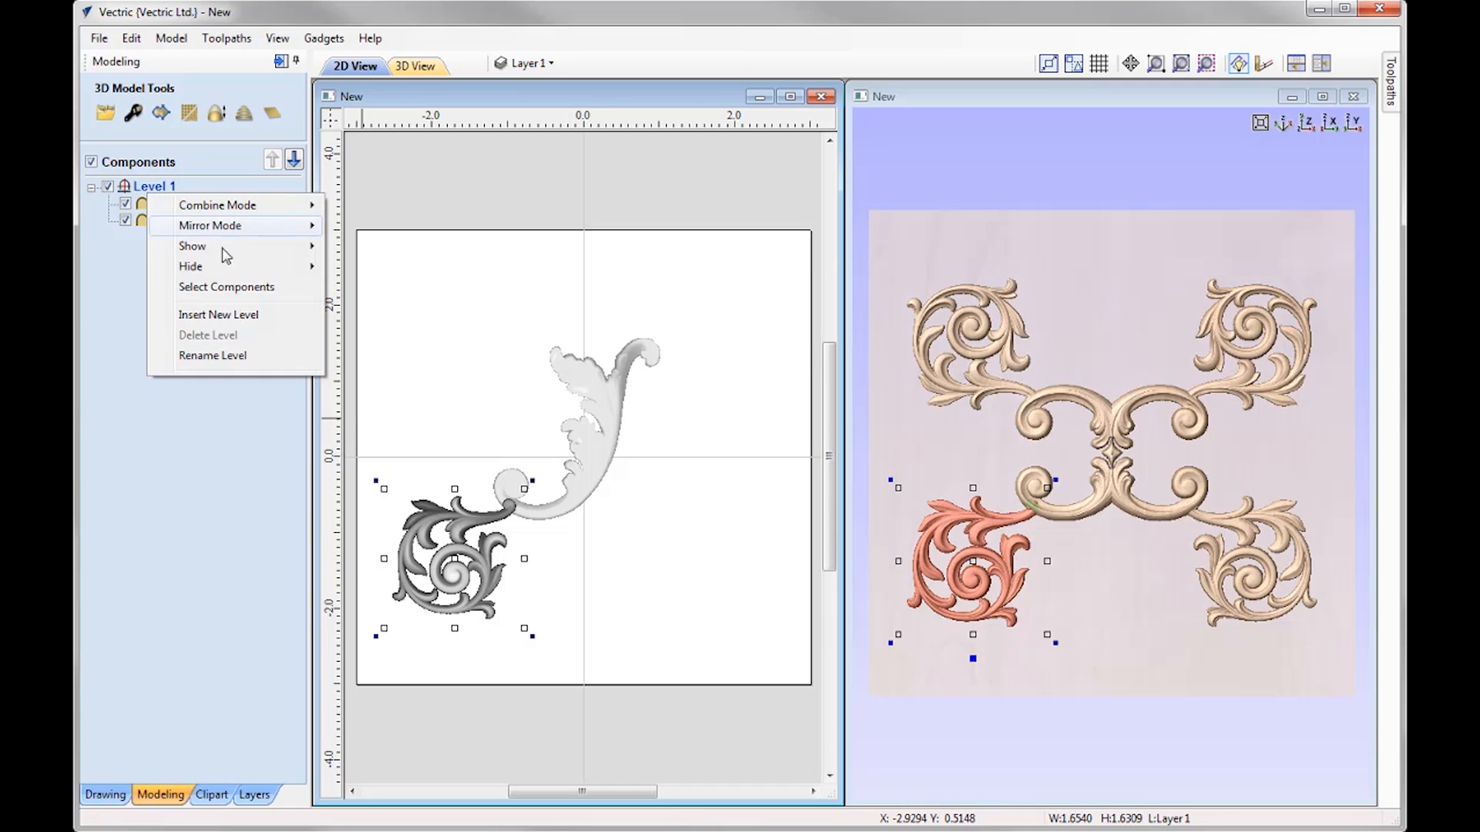
pyautogui.moveTo(237, 227)
pyautogui.click(401, 403)
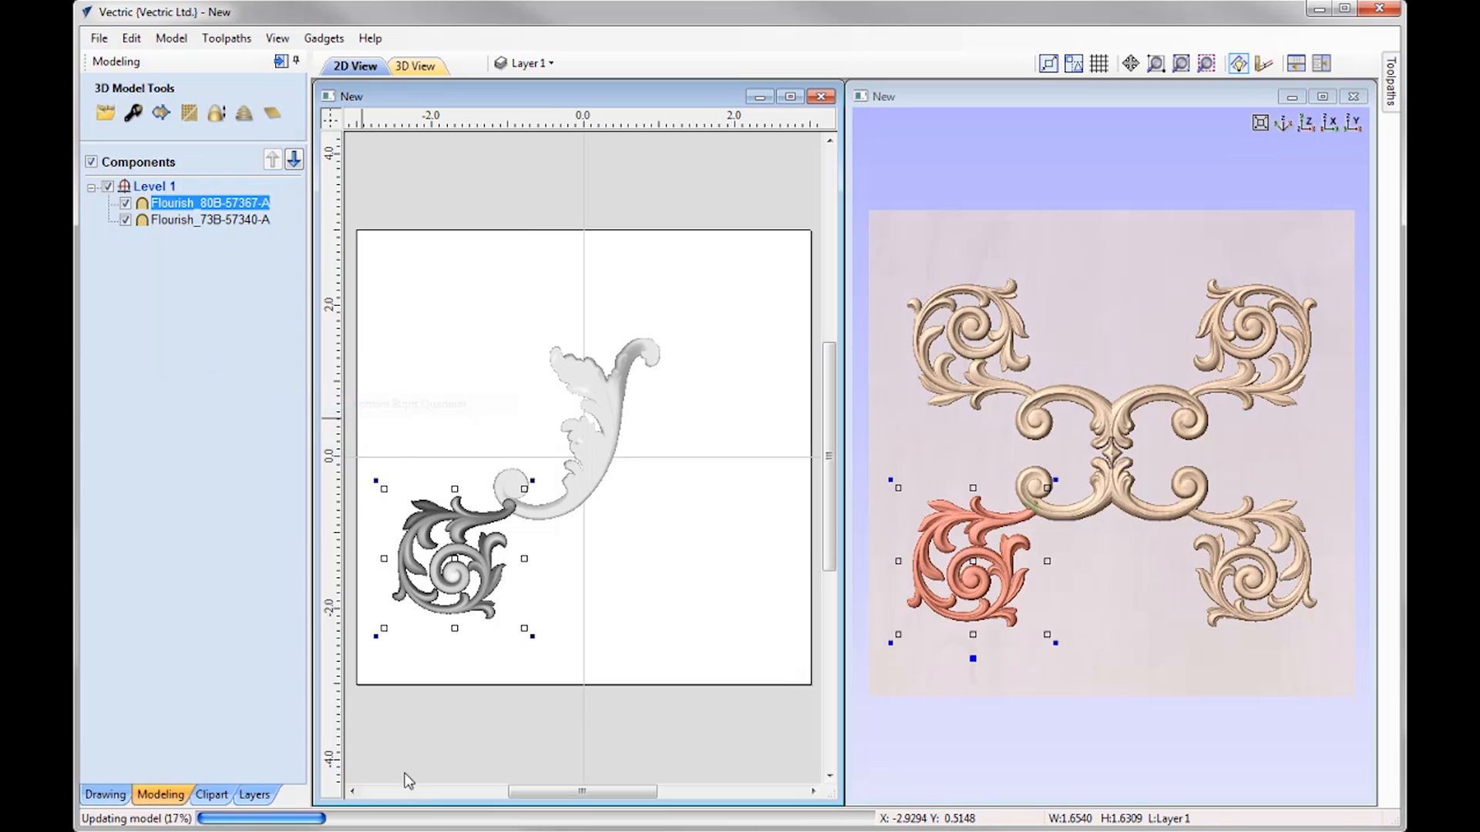
pyautogui.click(581, 499)
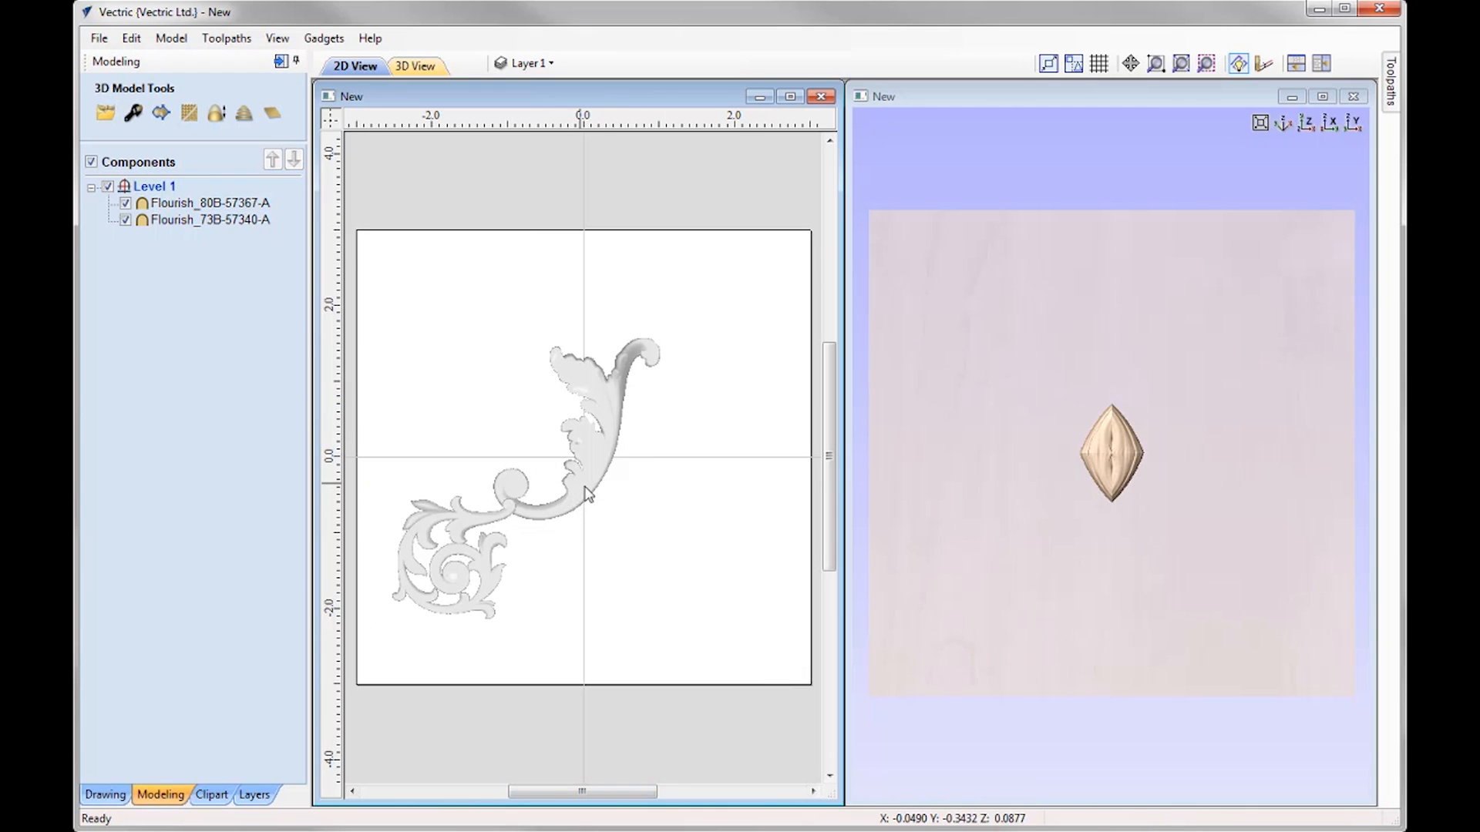
pyautogui.moveTo(582, 499); pyautogui.dragTo(648, 599)
# Shrink the scroll flourish to about 1.20 by 1.04 inches and place it in the lower-right quadrant against the vertical centre line
pyautogui.click(469, 526)
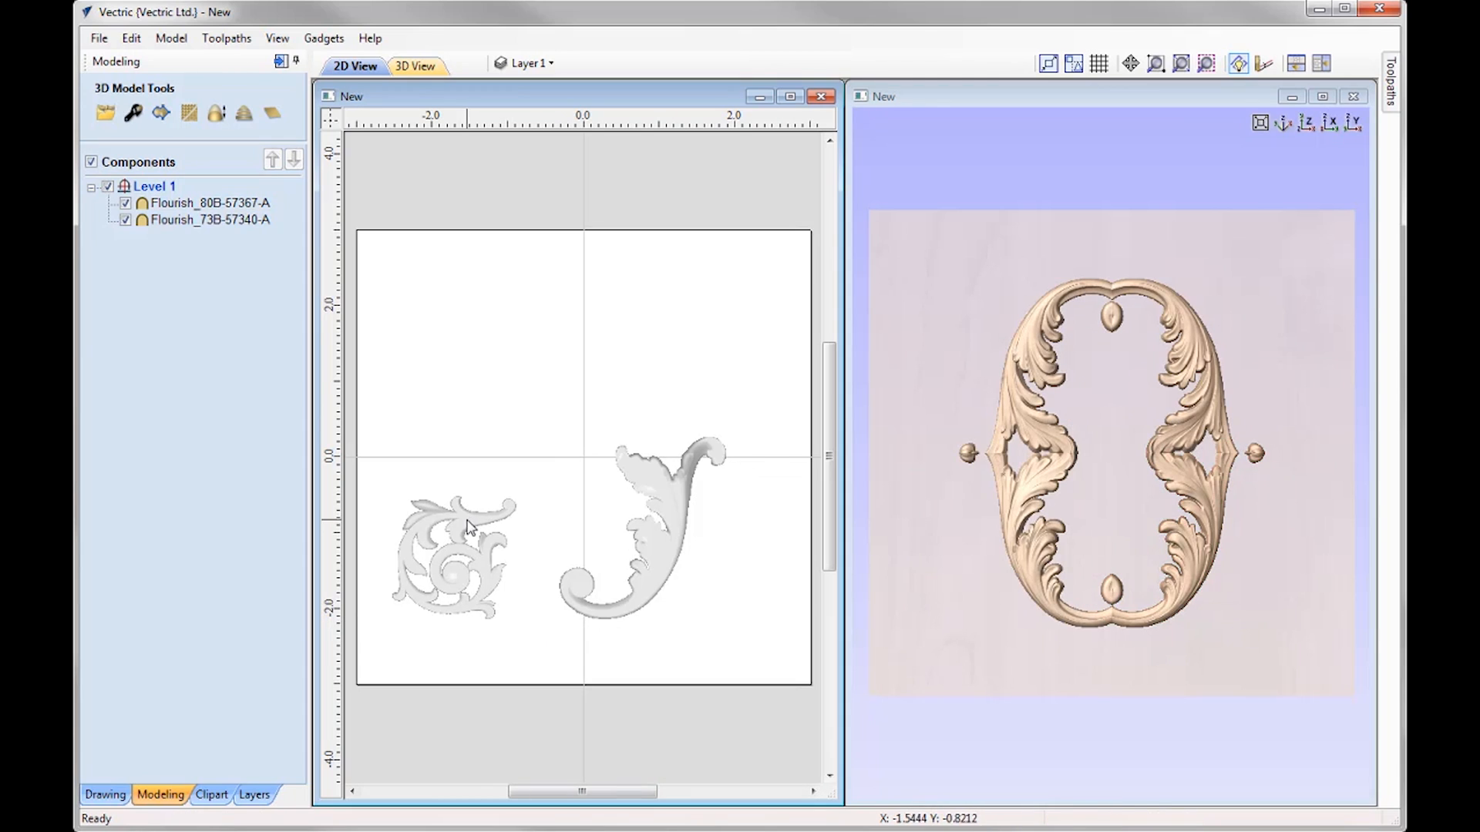
pyautogui.click(469, 526)
pyautogui.moveTo(539, 494); pyautogui.dragTo(496, 583)
pyautogui.moveTo(478, 525); pyautogui.dragTo(666, 503)
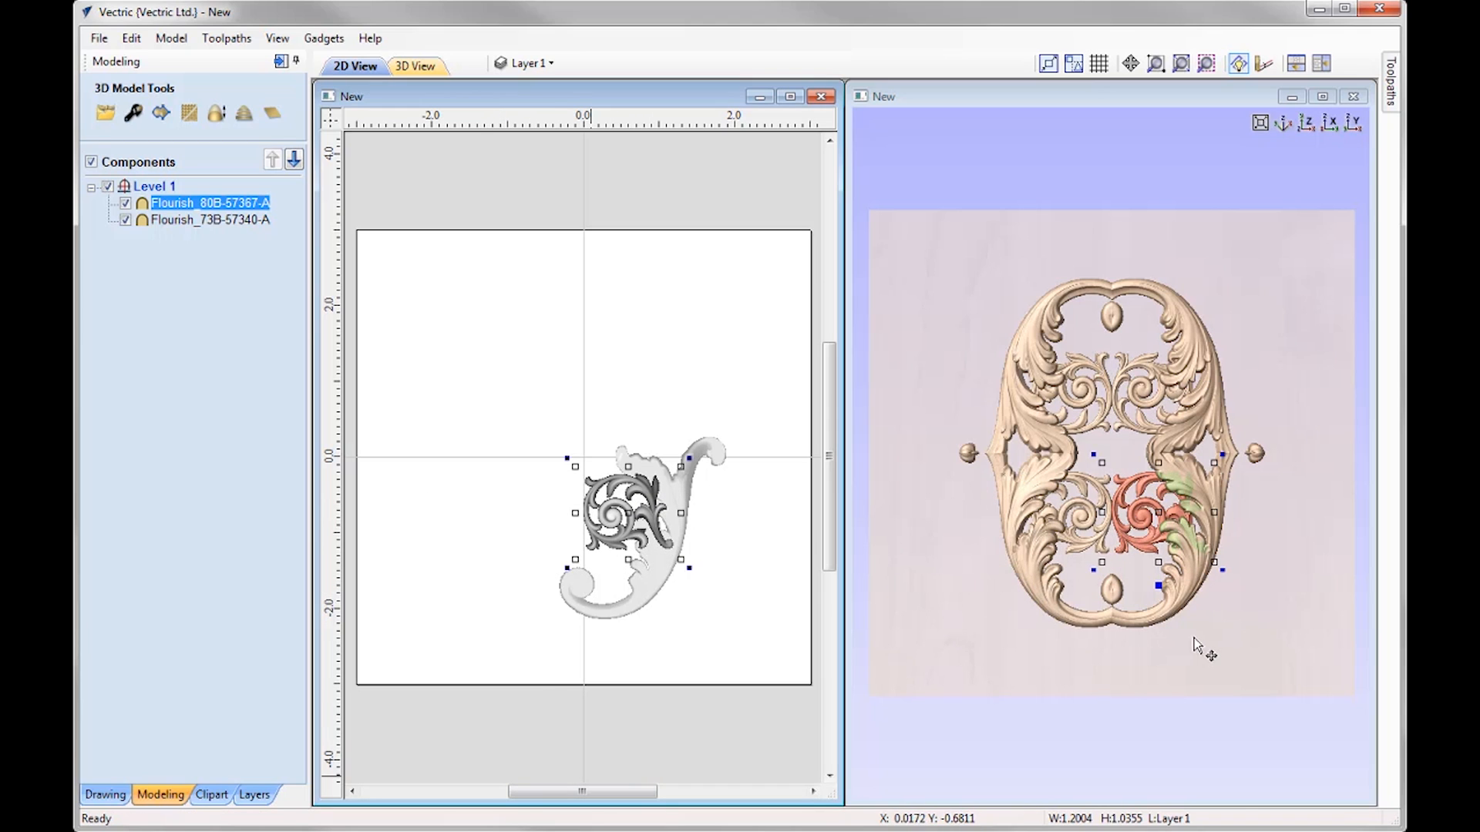
pyautogui.click(1112, 604)
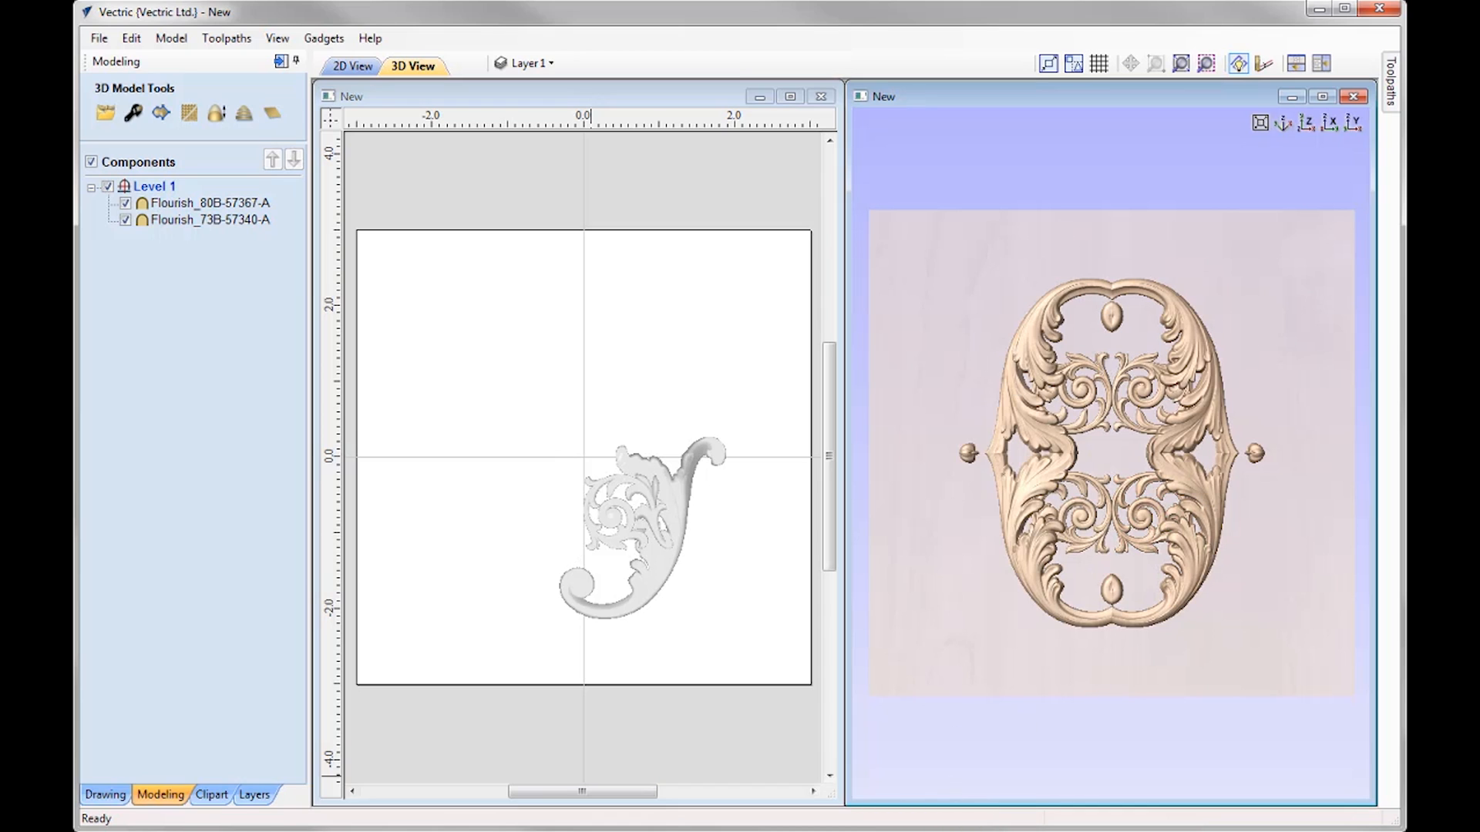
# Move the leaf flourish outward and rotate it so its curled end meets the centre and its leafy end points to the outer corner
pyautogui.click(657, 569)
pyautogui.click(657, 569)
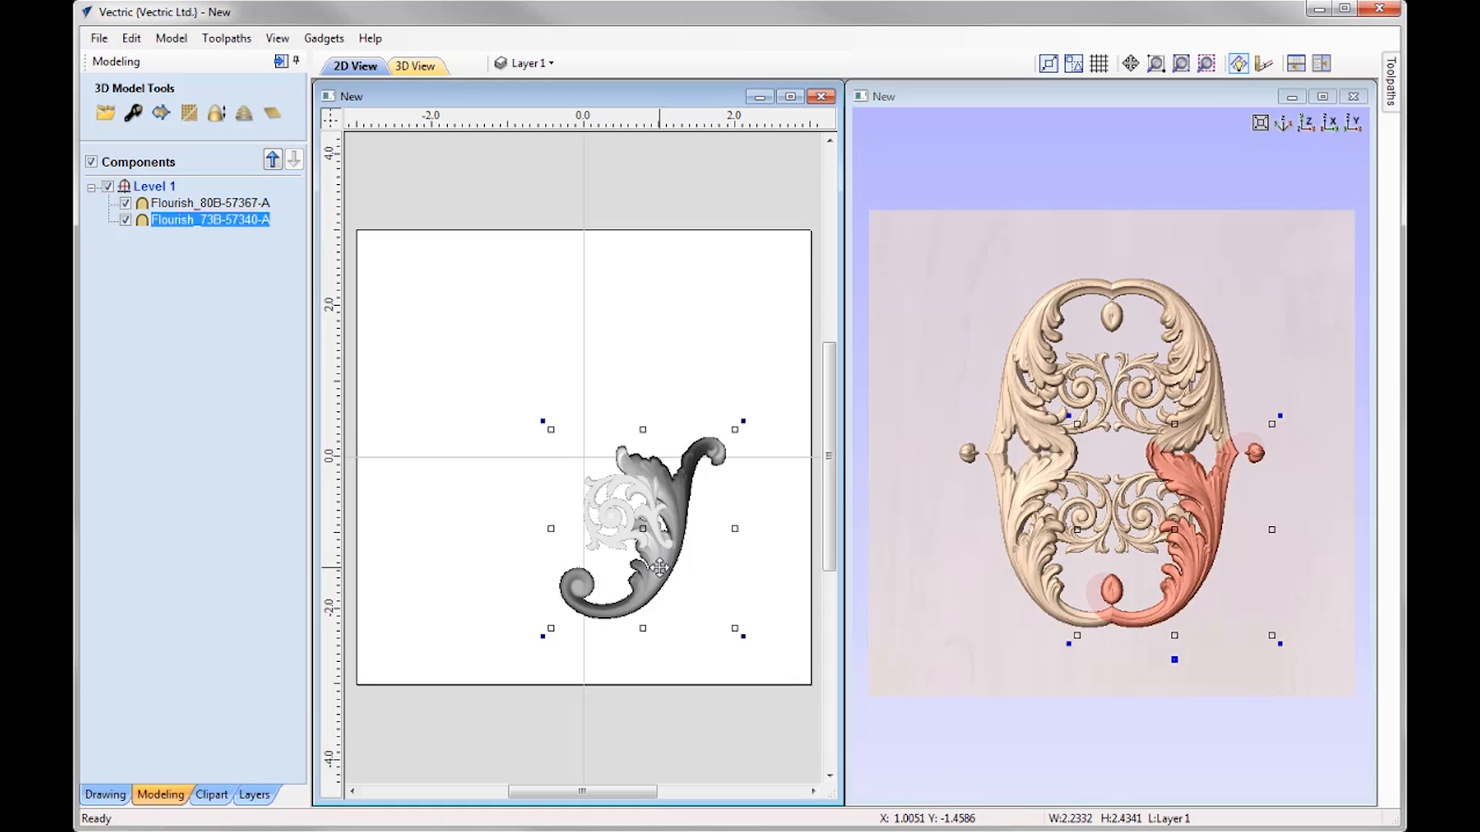
pyautogui.moveTo(658, 569); pyautogui.dragTo(698, 568)
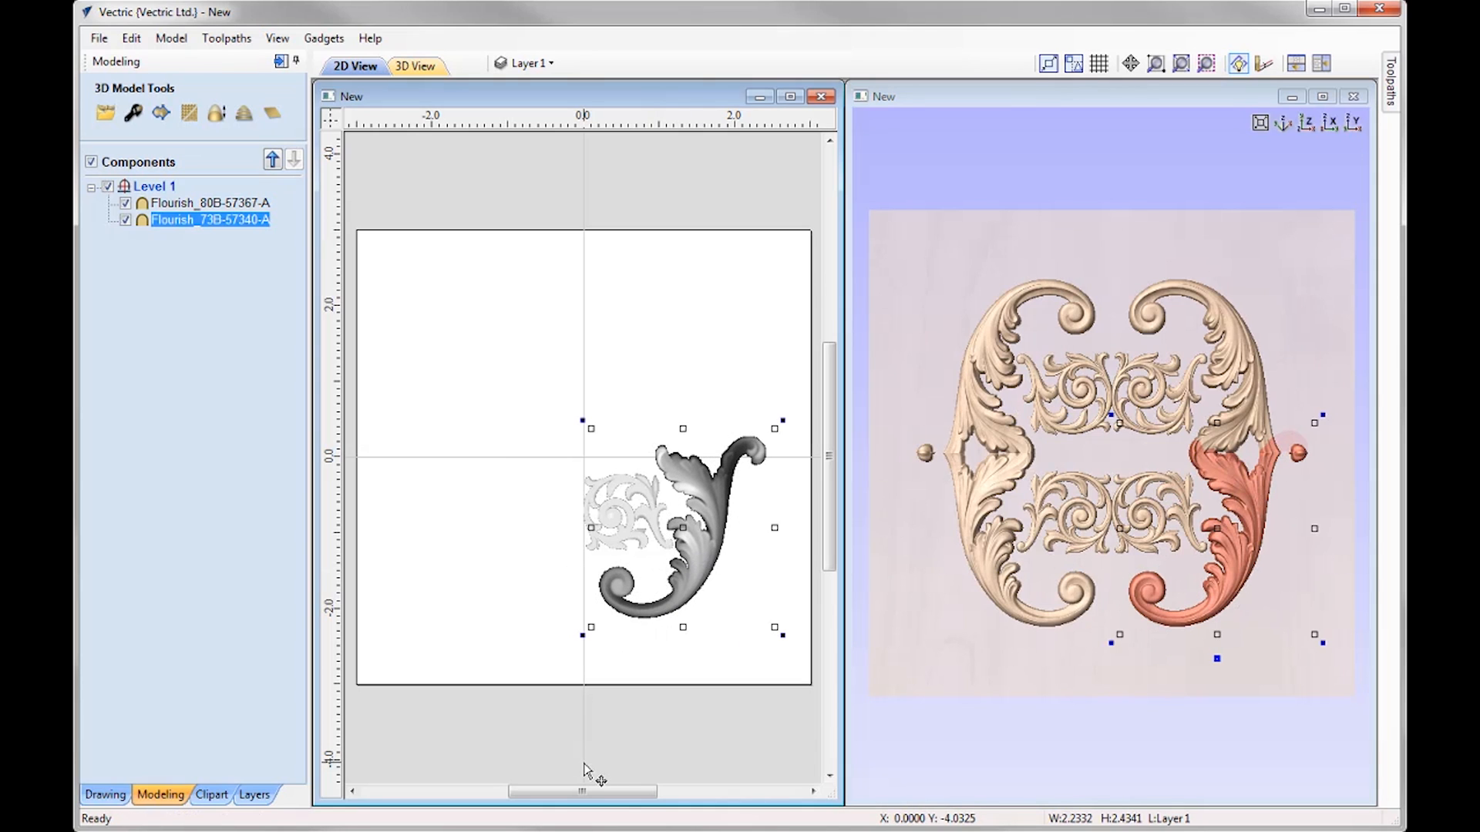
pyautogui.moveTo(783, 420); pyautogui.dragTo(713, 655)
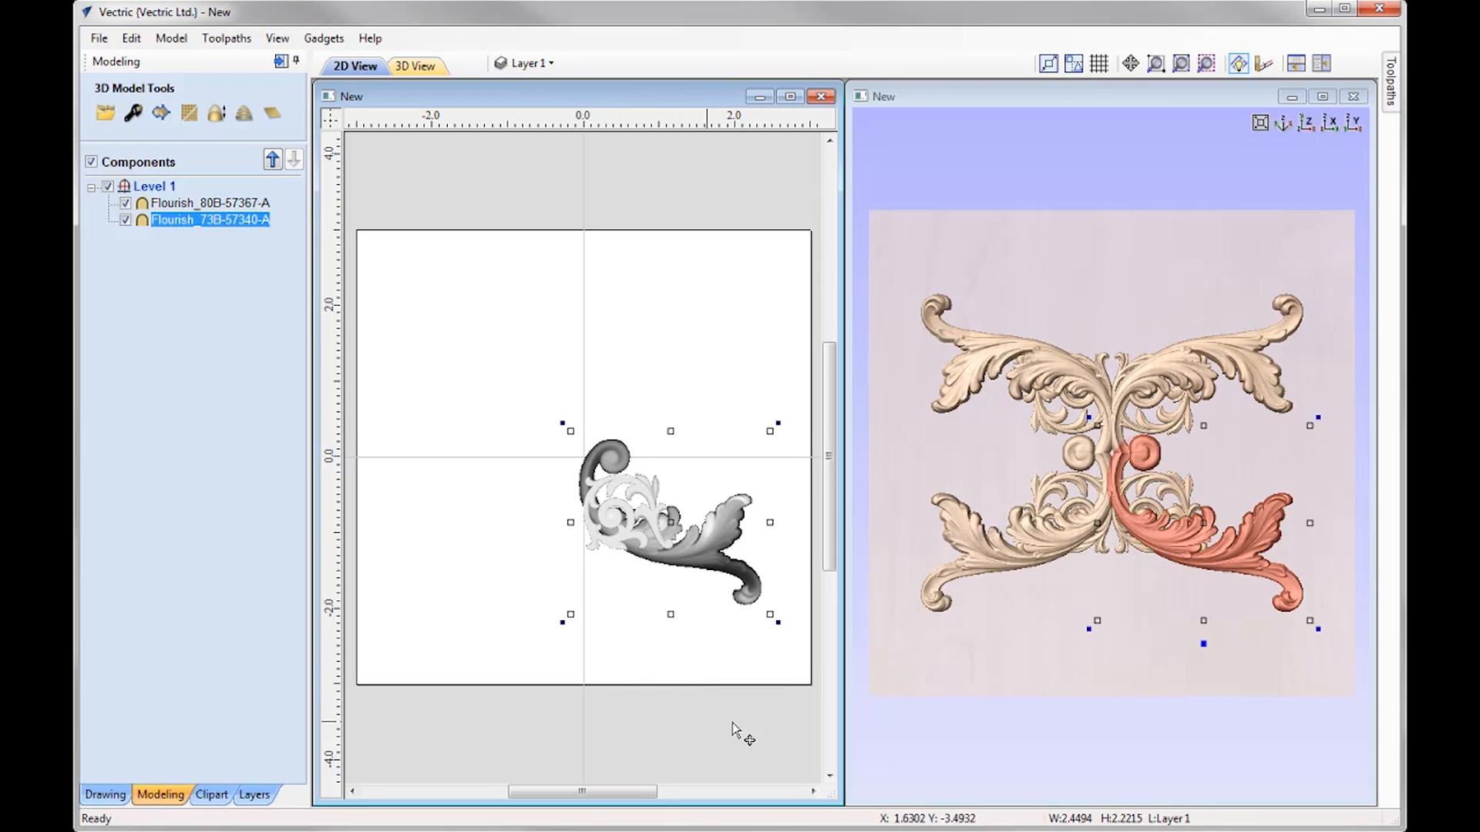
pyautogui.click(696, 657)
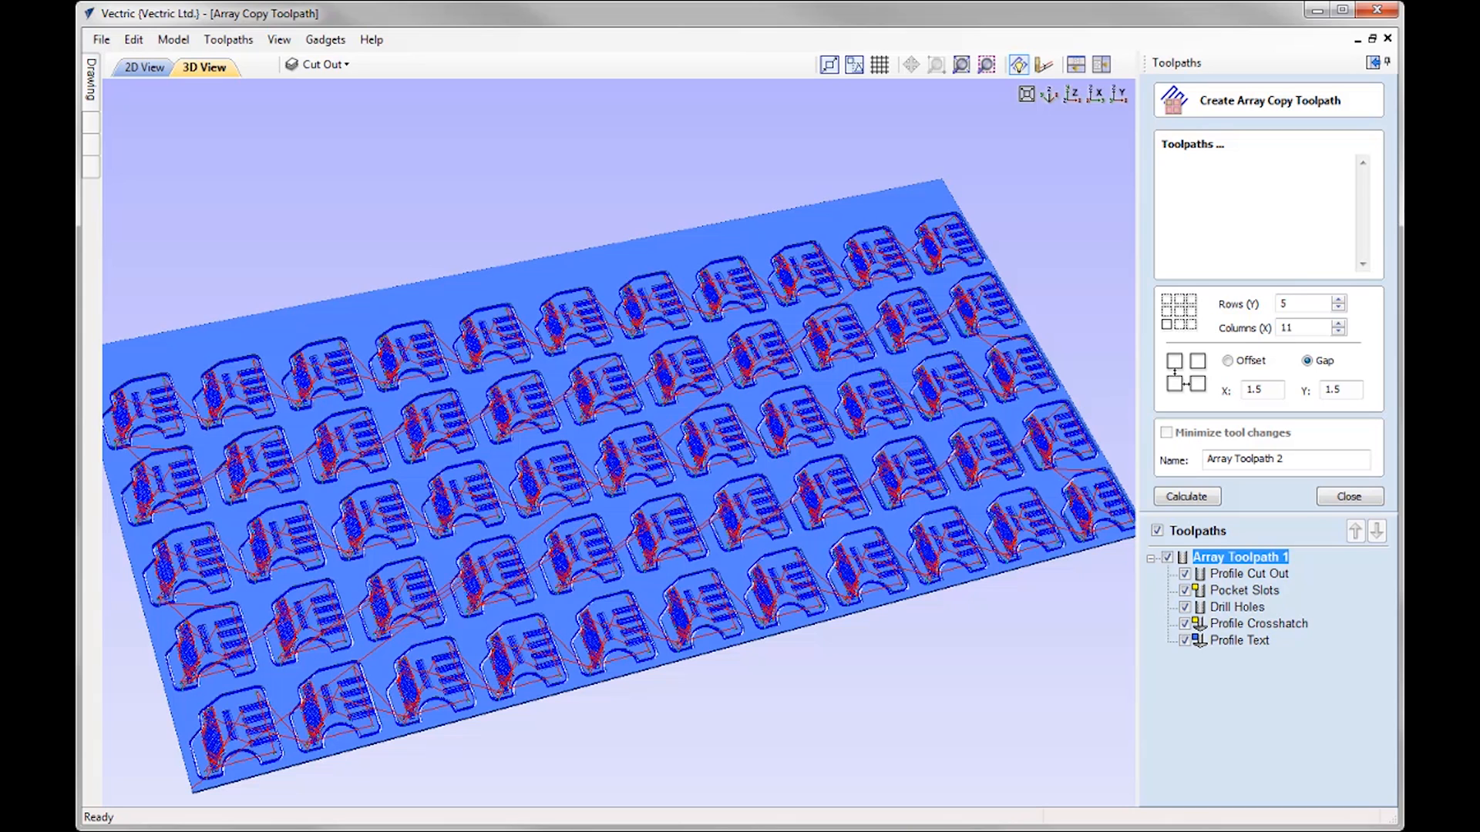
# Open the file Vectric_Widget_Toolpaths.crv from the Array folder
pyautogui.click(101, 40)
pyautogui.click(120, 78)
pyautogui.click(700, 378)
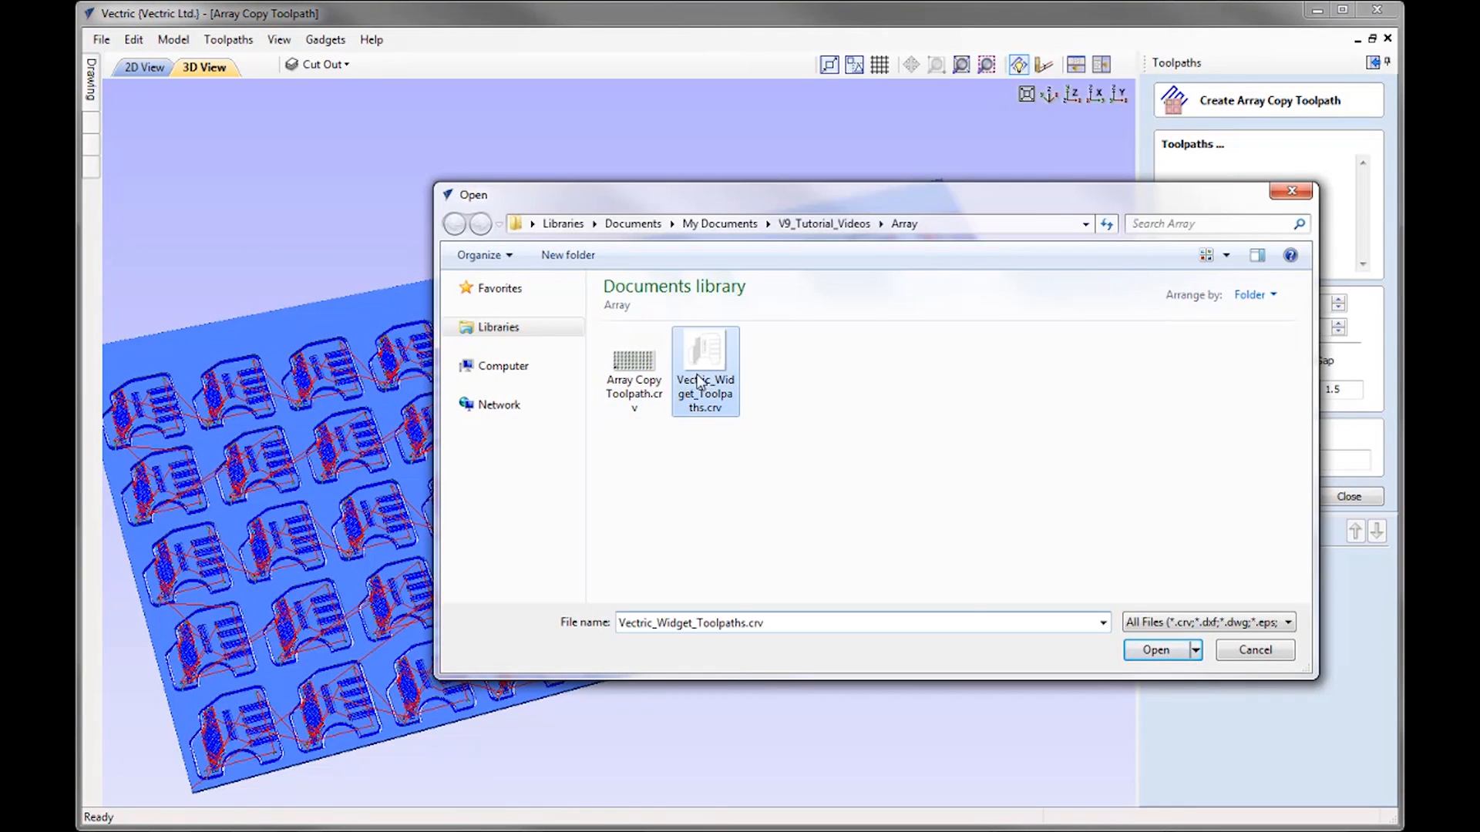
pyautogui.click(1159, 649)
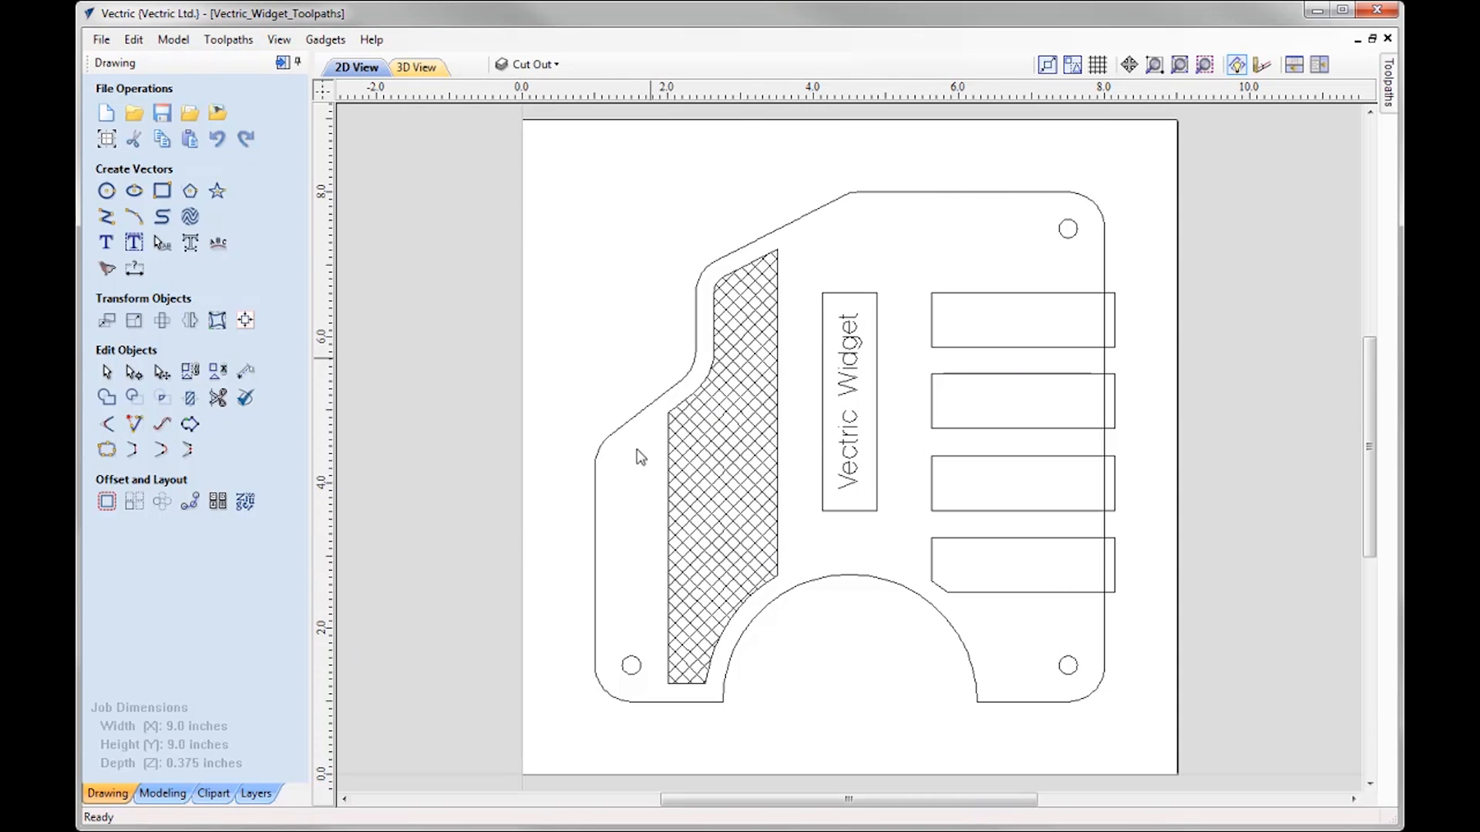
# Preview all of the widget's toolpaths in the 3D view, and close the preview form
pyautogui.click(282, 63)
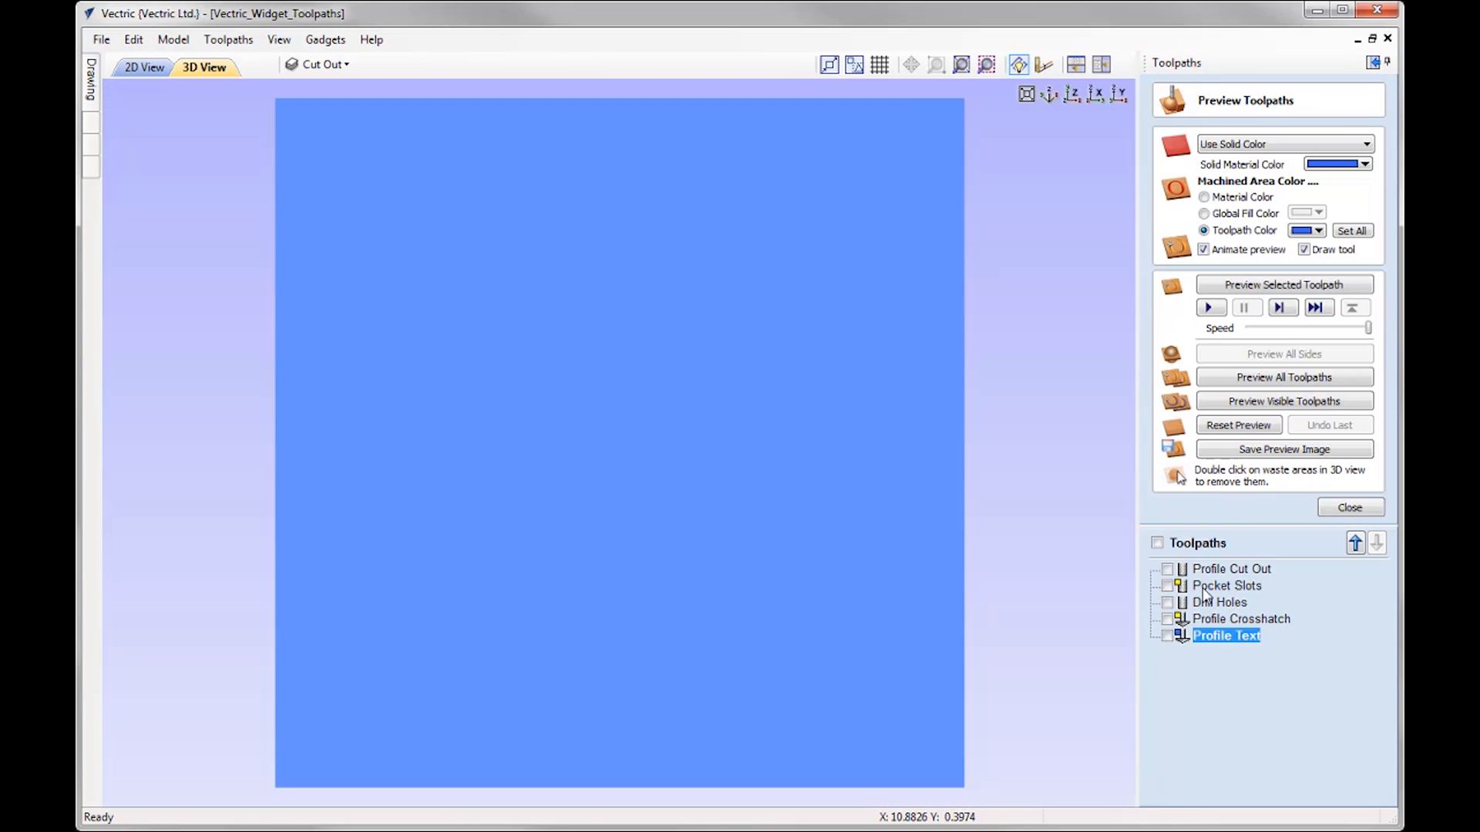
pyautogui.click(1294, 376)
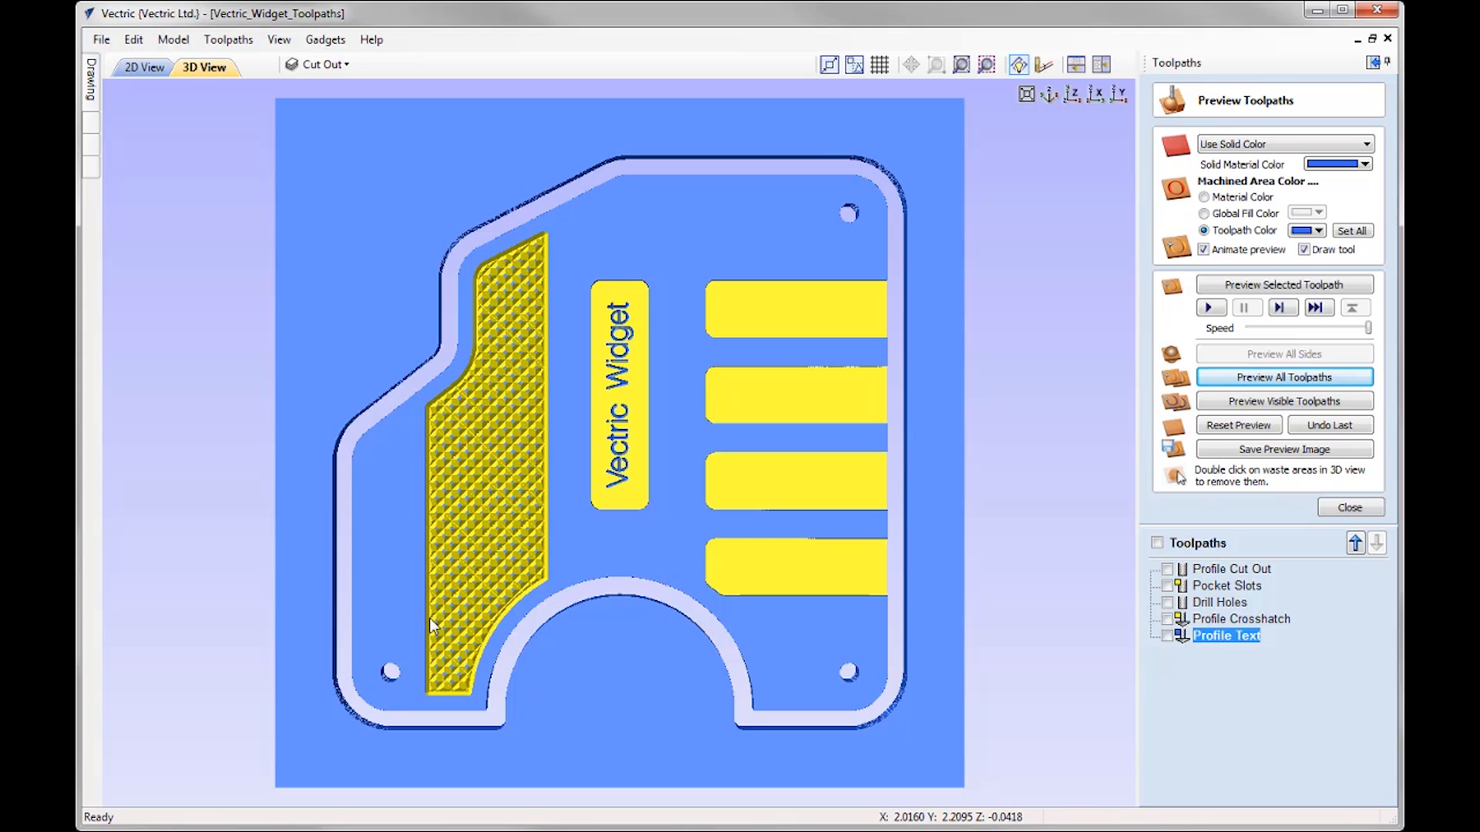
pyautogui.click(1342, 508)
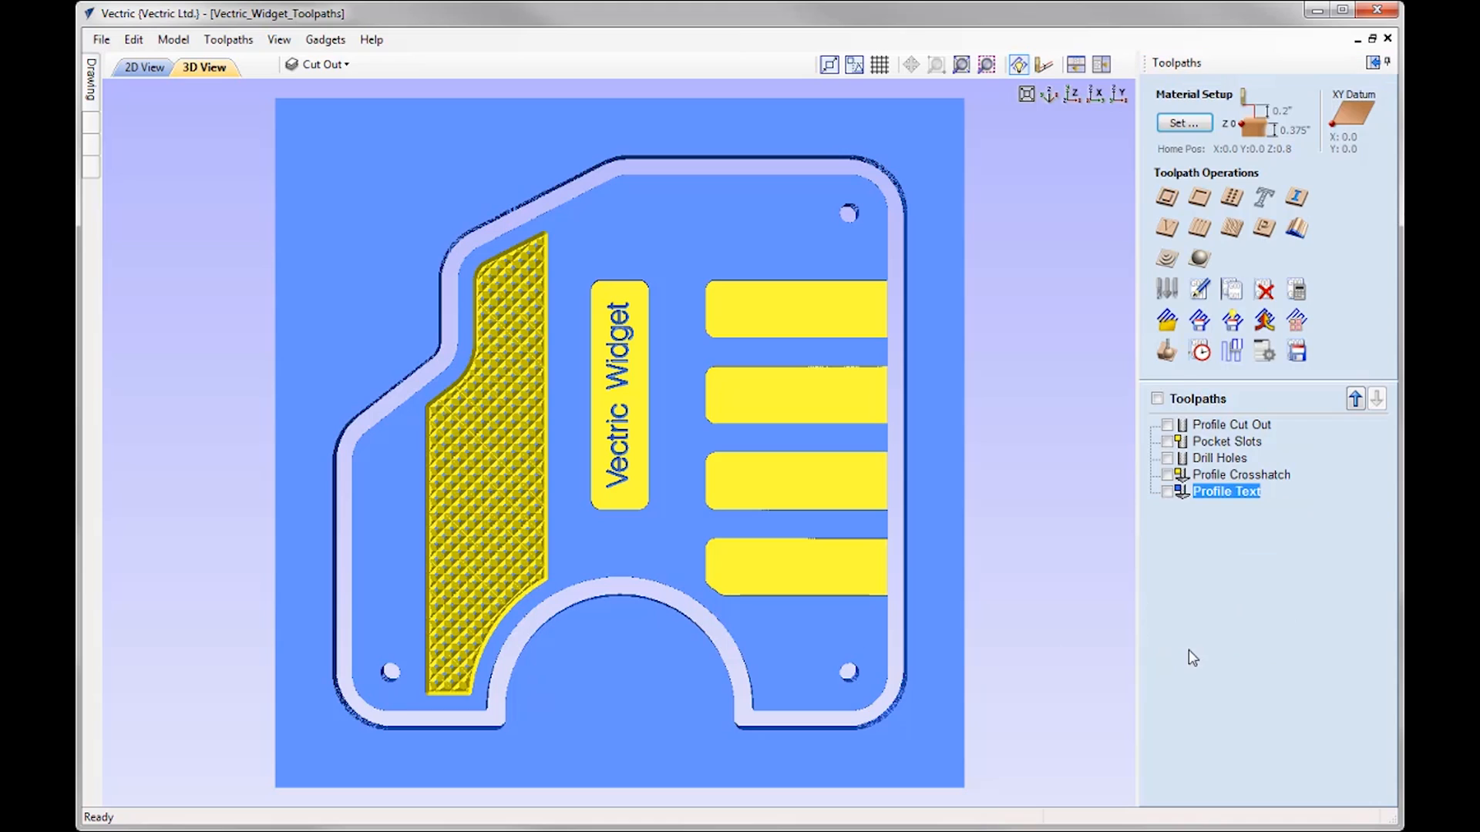
# Set the job size to 96 inches wide and 48 inches high
pyautogui.click(1372, 63)
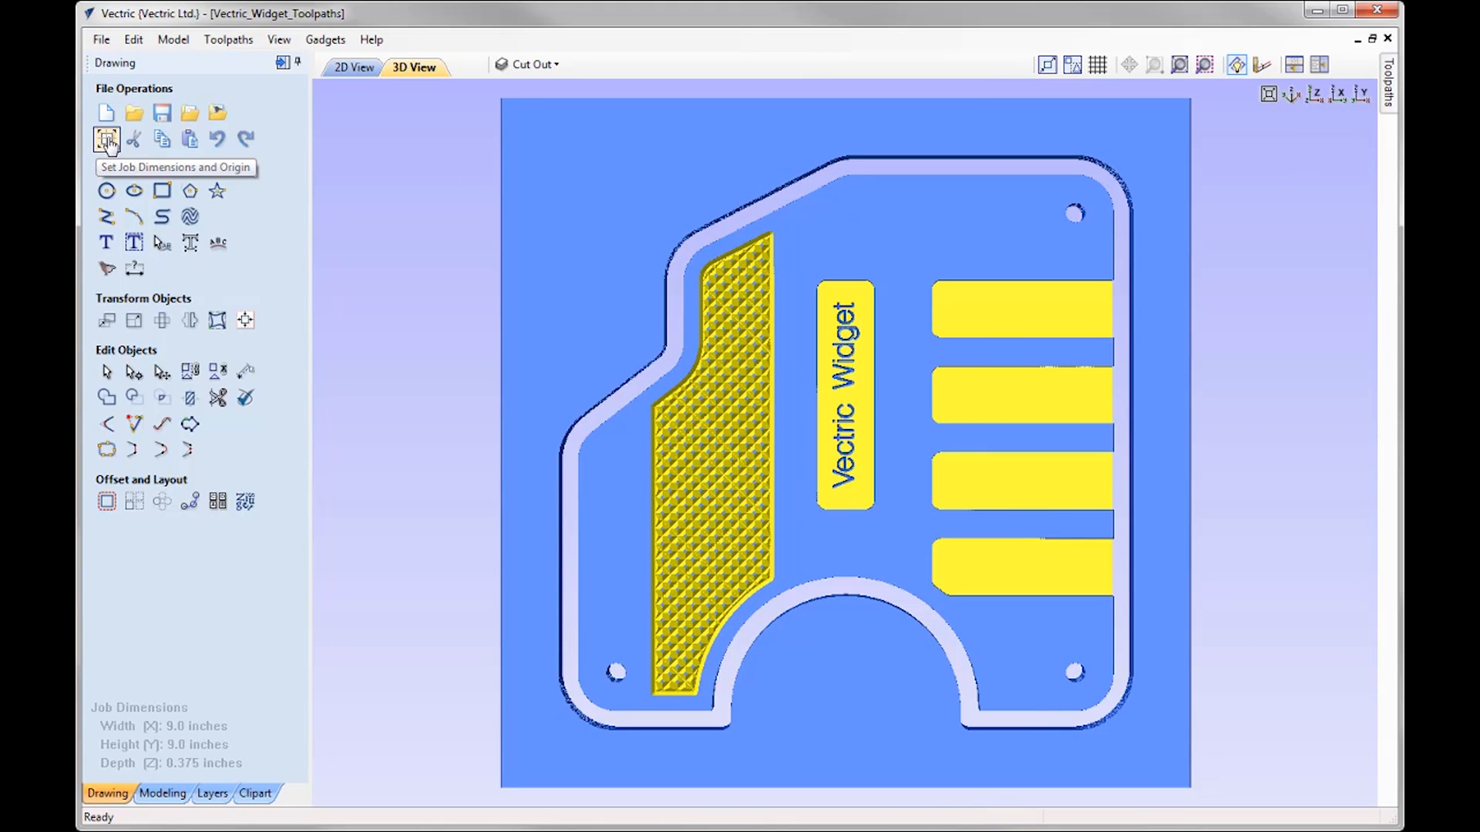
pyautogui.click(108, 140)
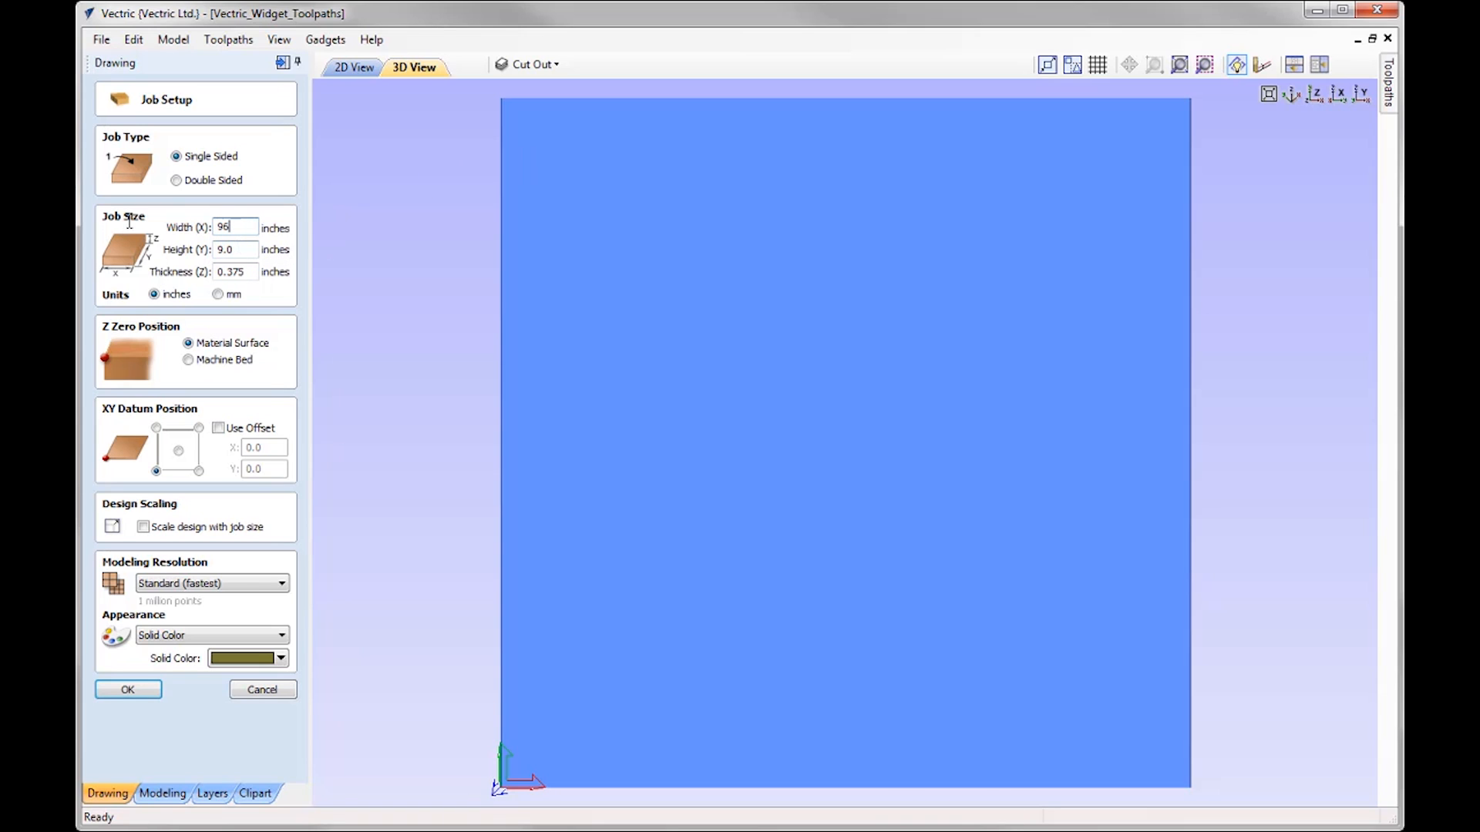
pyautogui.press('Tab')
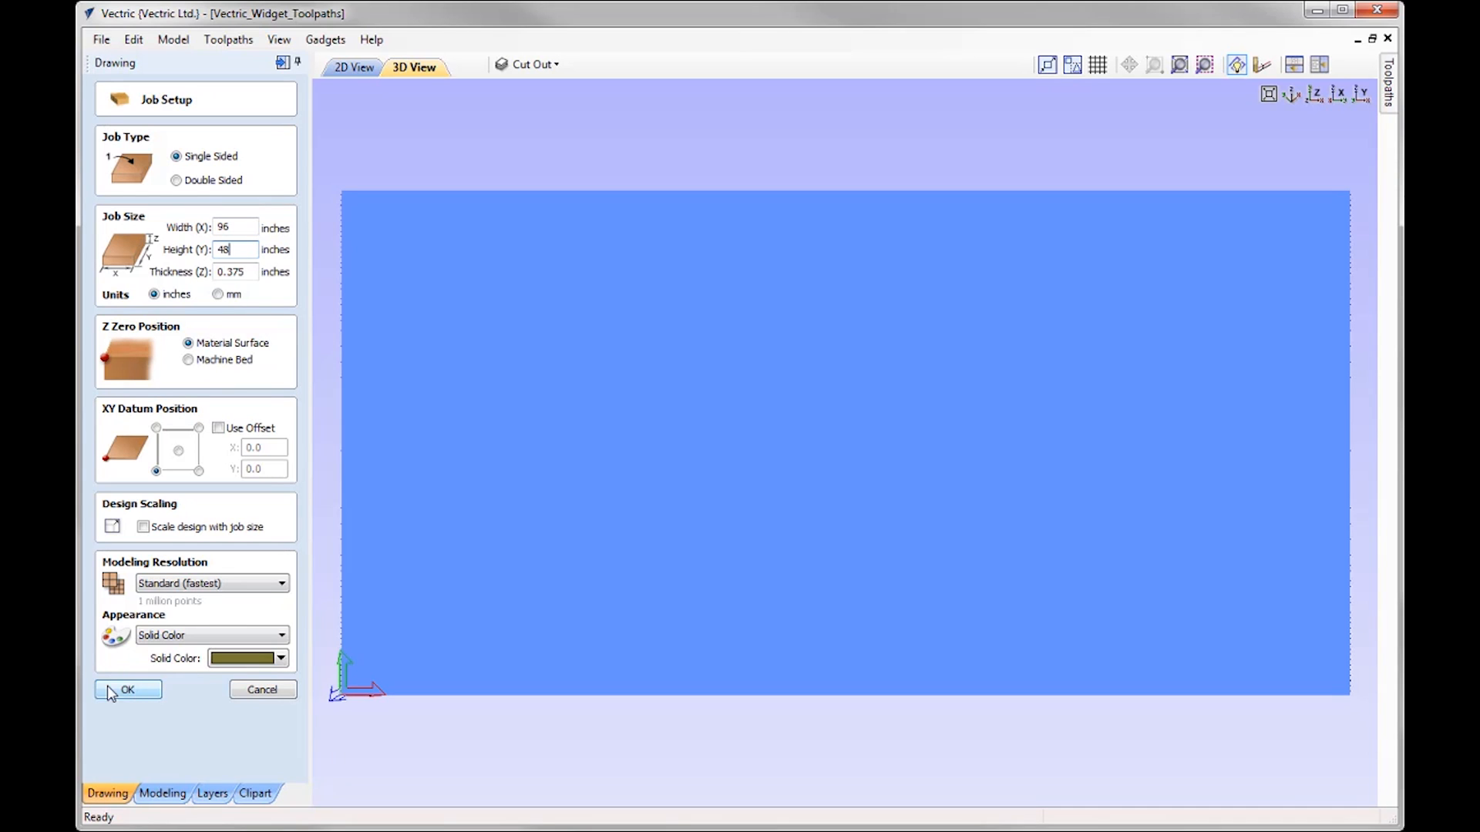
pyautogui.click(124, 691)
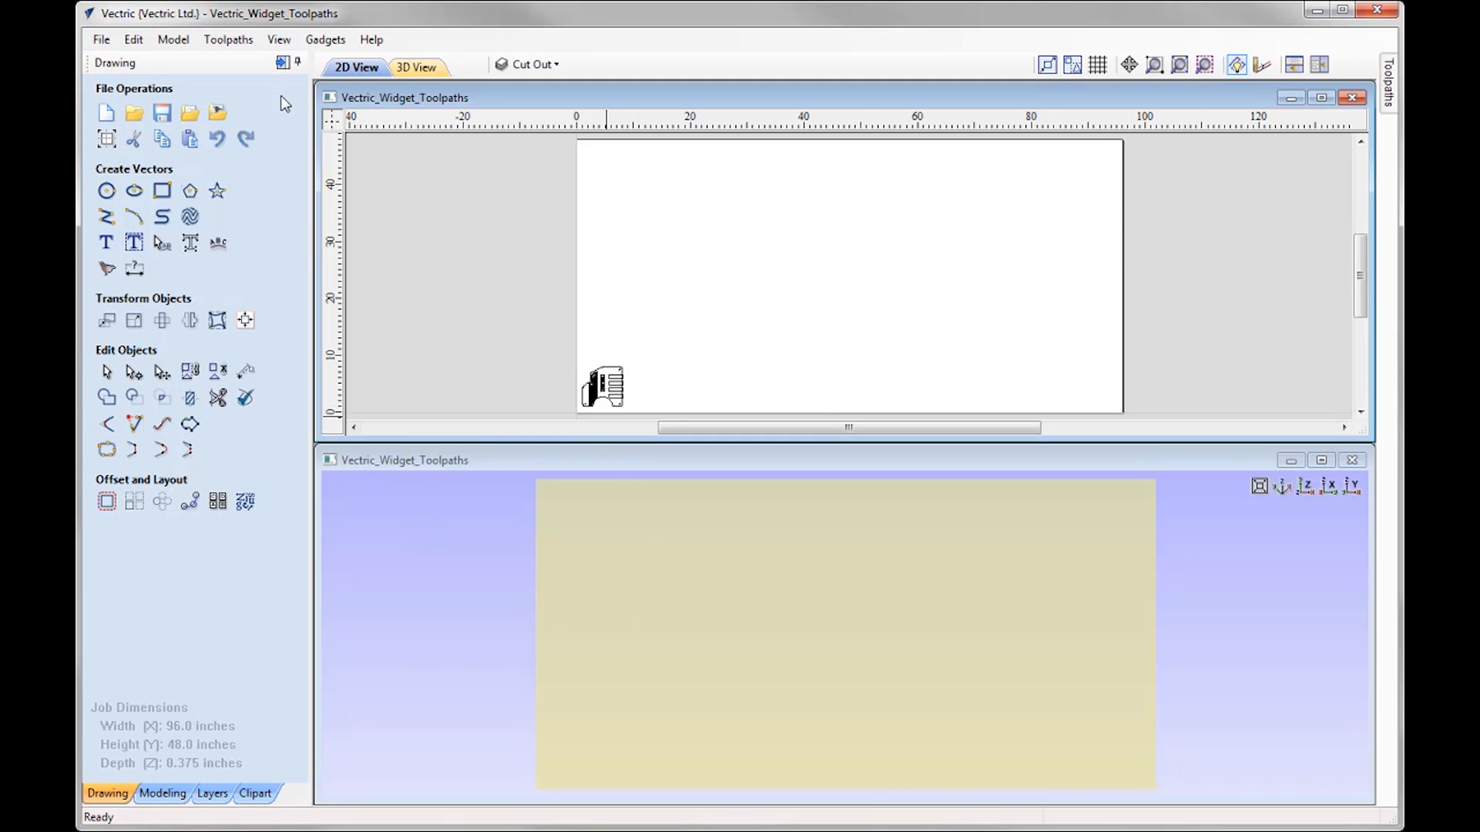
# Make all five widget toolpaths visible, start an array copy toolpath from them, and review its list of source toolpaths and tools
pyautogui.click(283, 62)
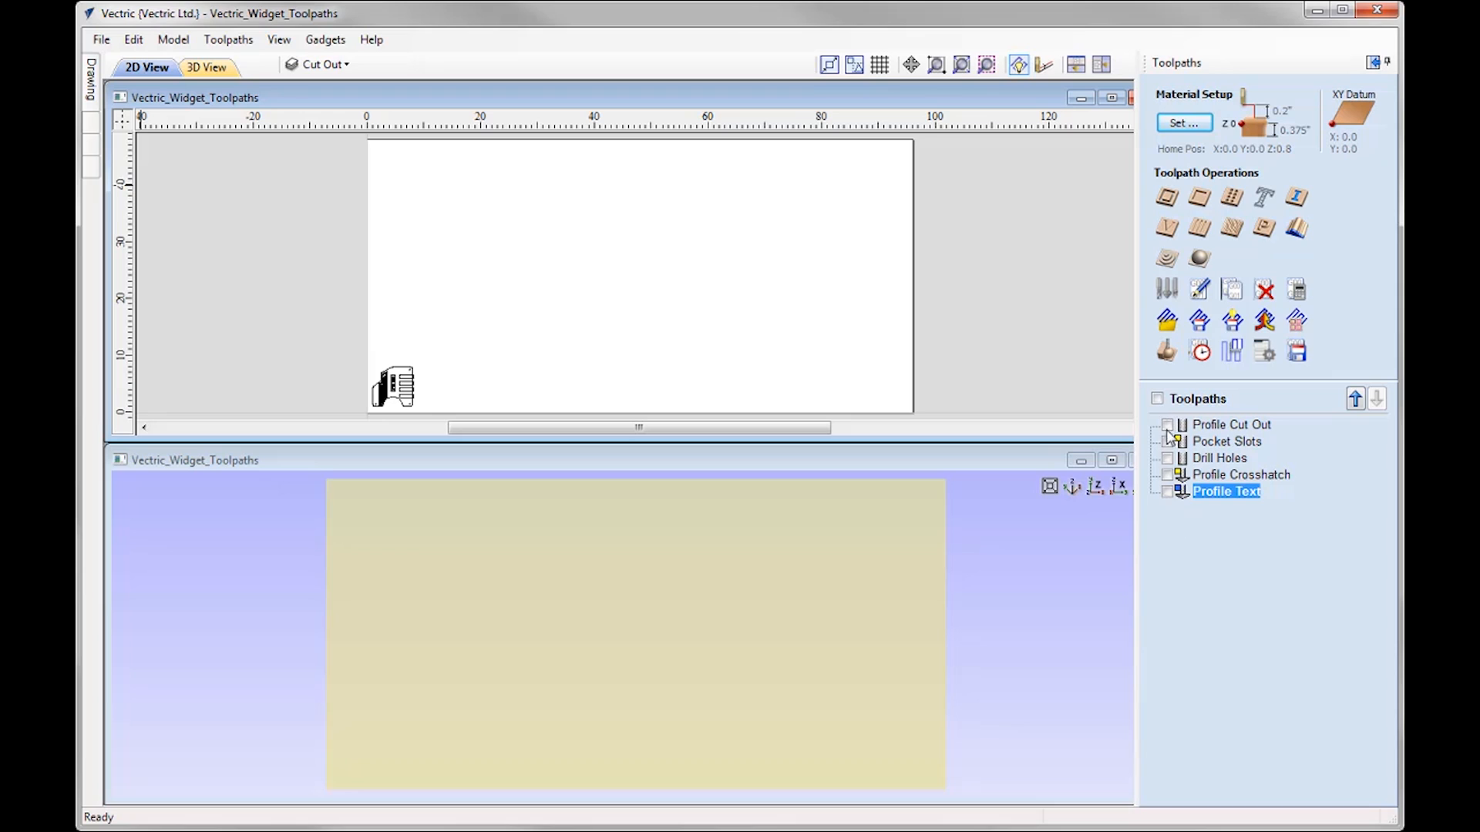
pyautogui.click(1157, 399)
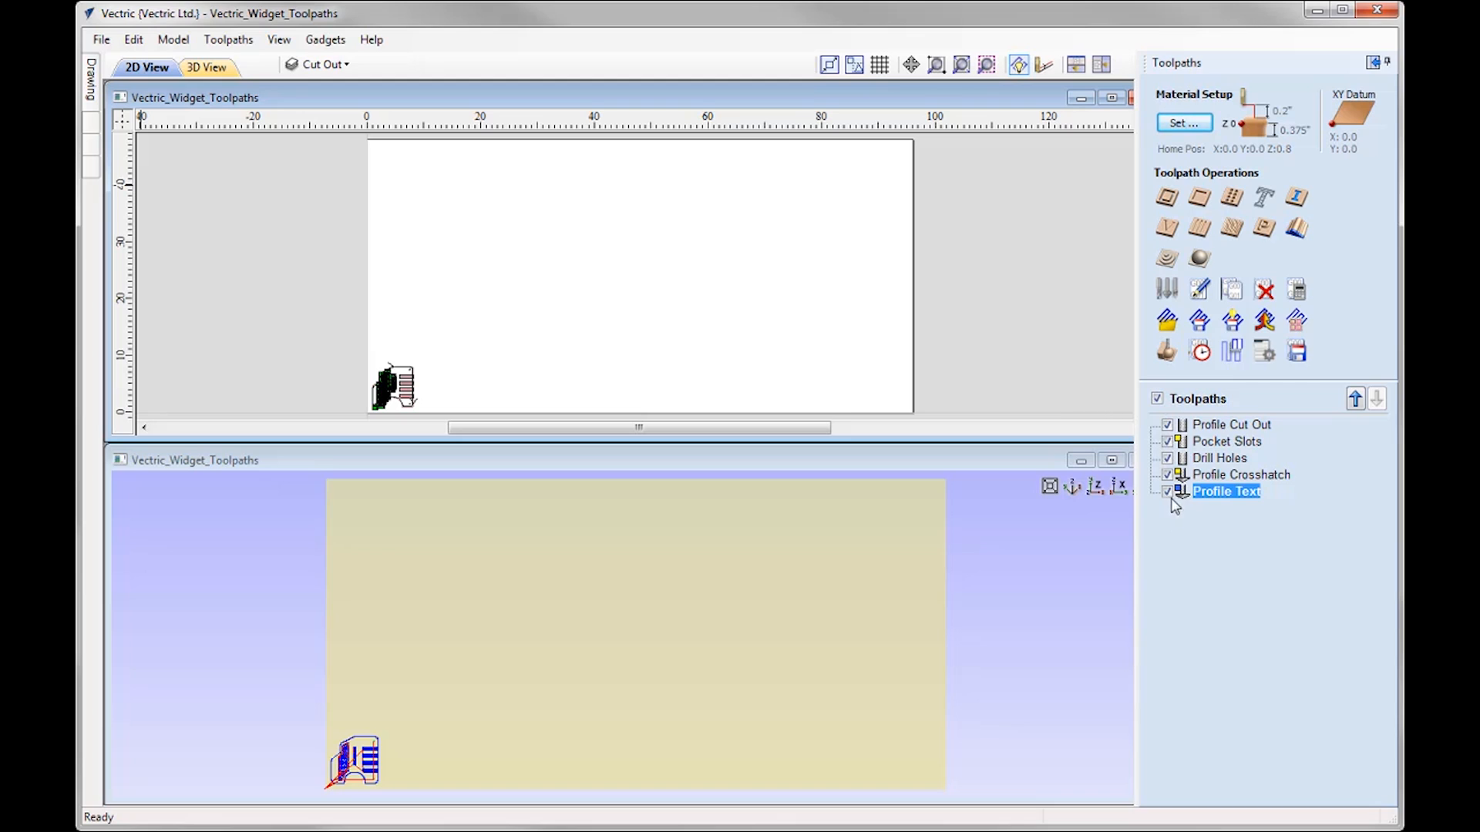
pyautogui.click(1297, 321)
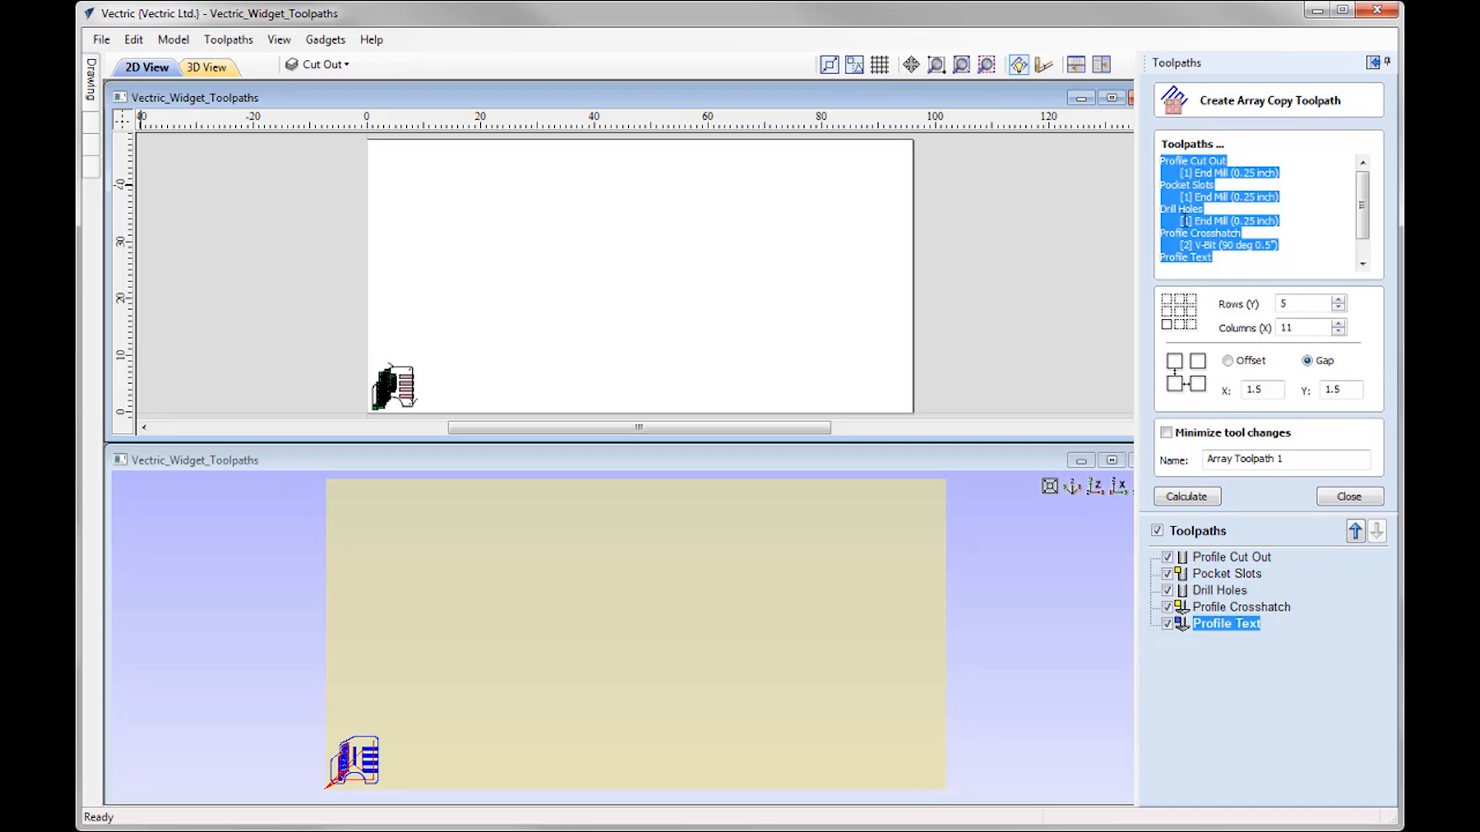
pyautogui.moveTo(1359, 204)
pyautogui.mouseDown()
pyautogui.moveTo(1362, 230)
pyautogui.moveTo(1362, 181)
pyautogui.mouseUp()
pyautogui.moveTo(1362, 218); pyautogui.dragTo(1362, 234)
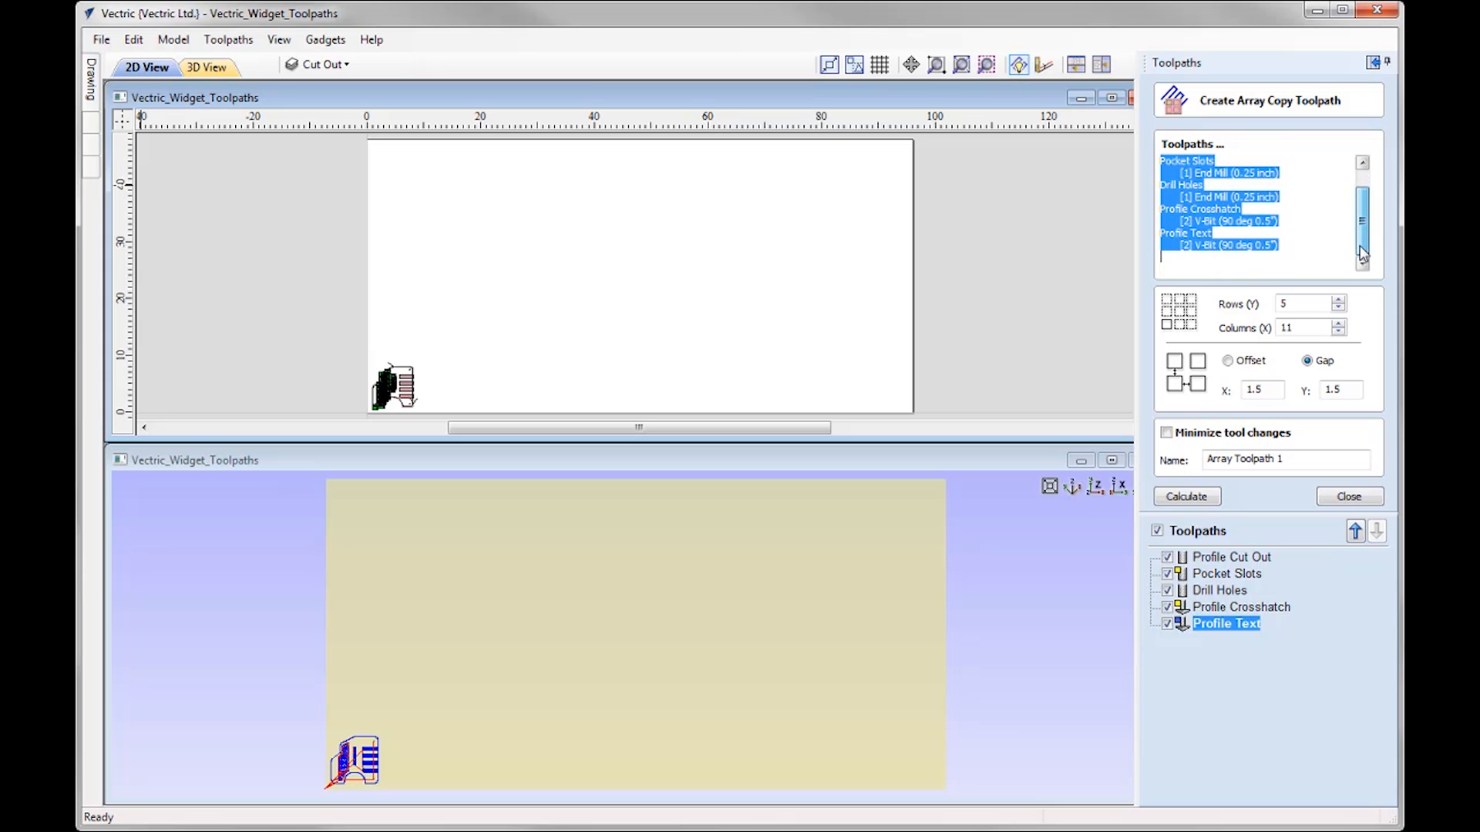
pyautogui.click(1217, 264)
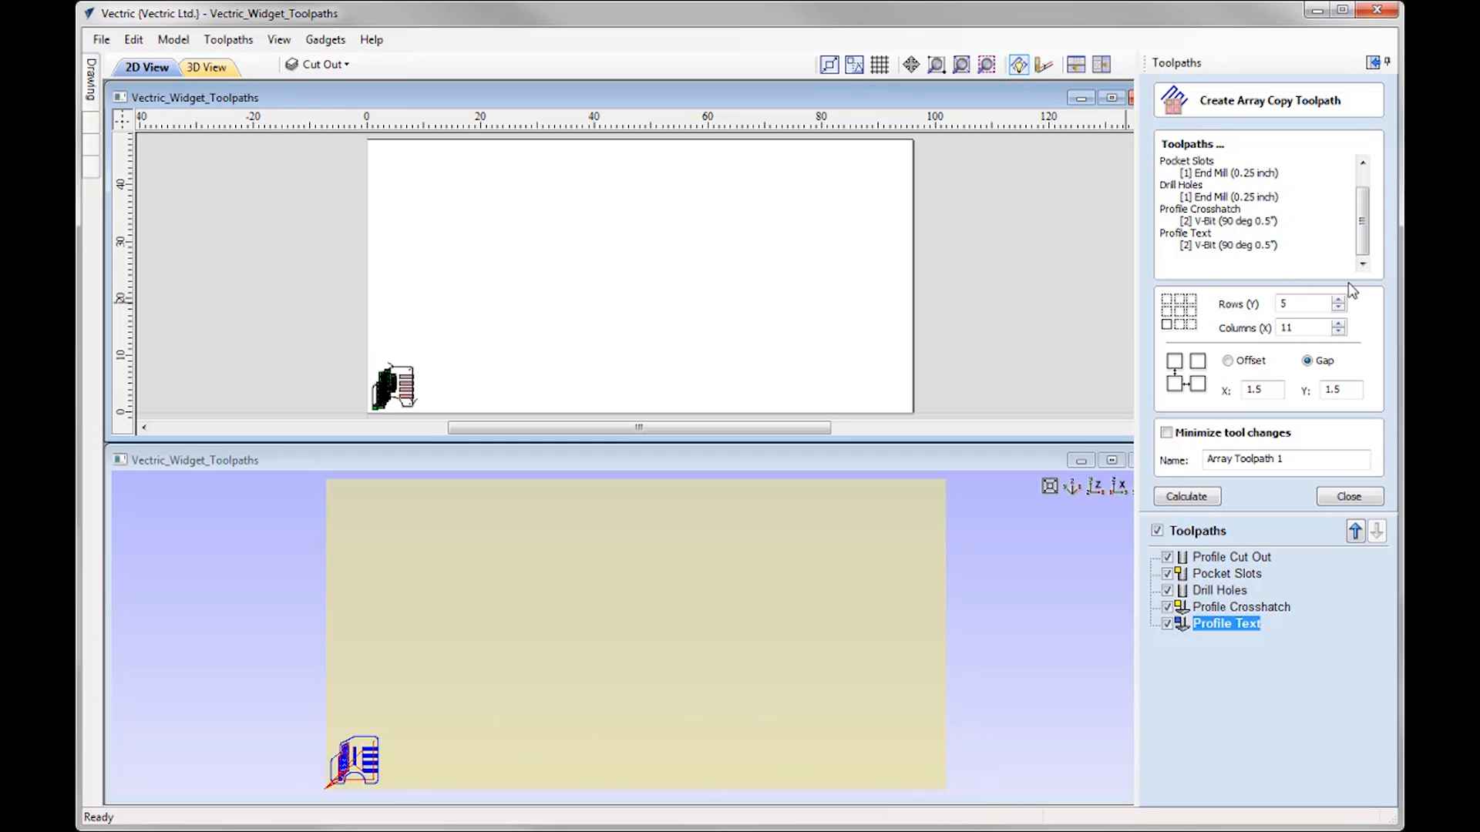
# Calculate the array copy as Array Toolpath 1 with 5 rows, 11 columns and a gap of 1.5 inches in X and Y
pyautogui.click(1238, 363)
pyautogui.click(1308, 362)
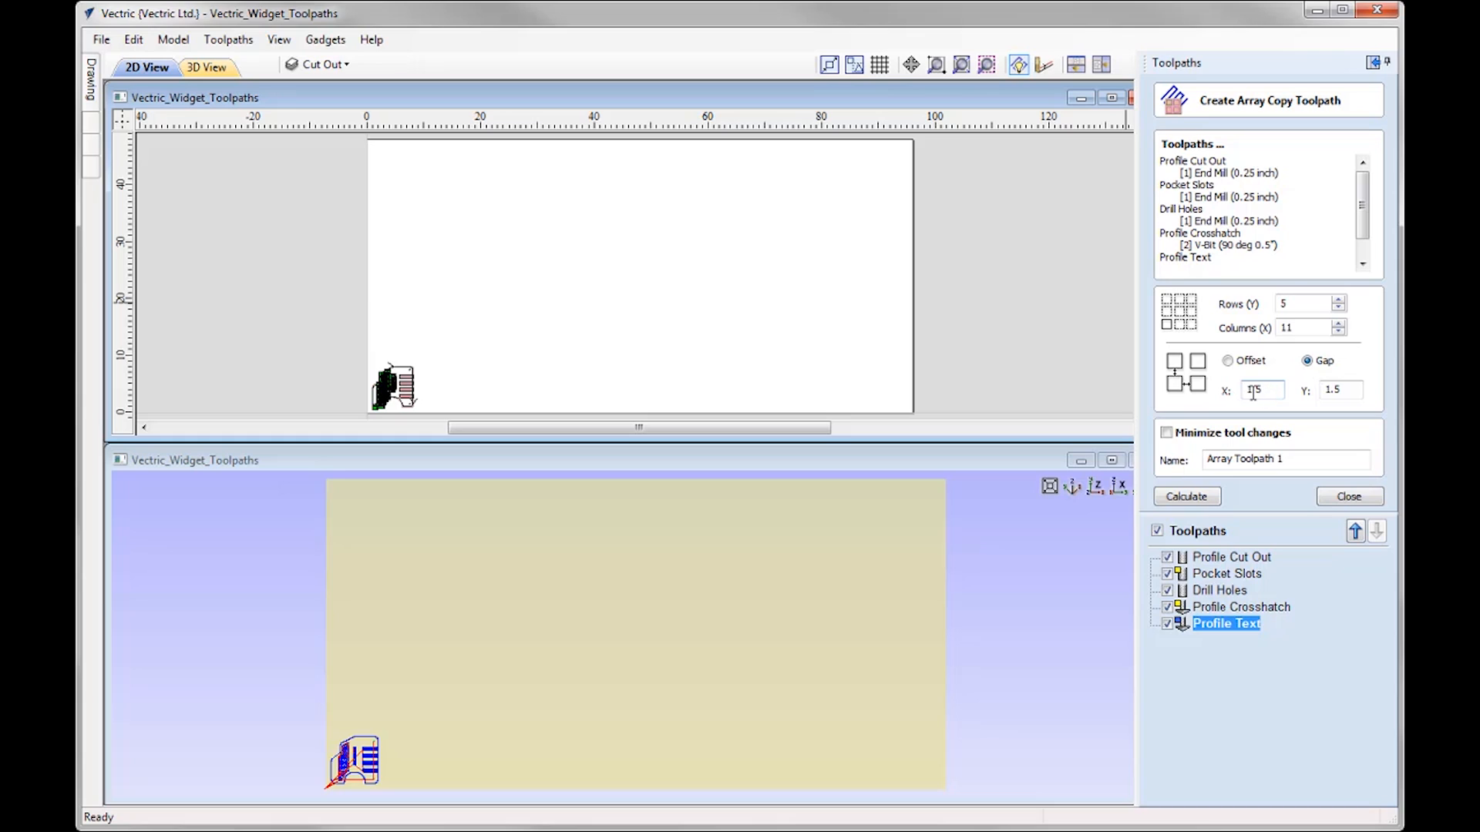
pyautogui.click(1342, 390)
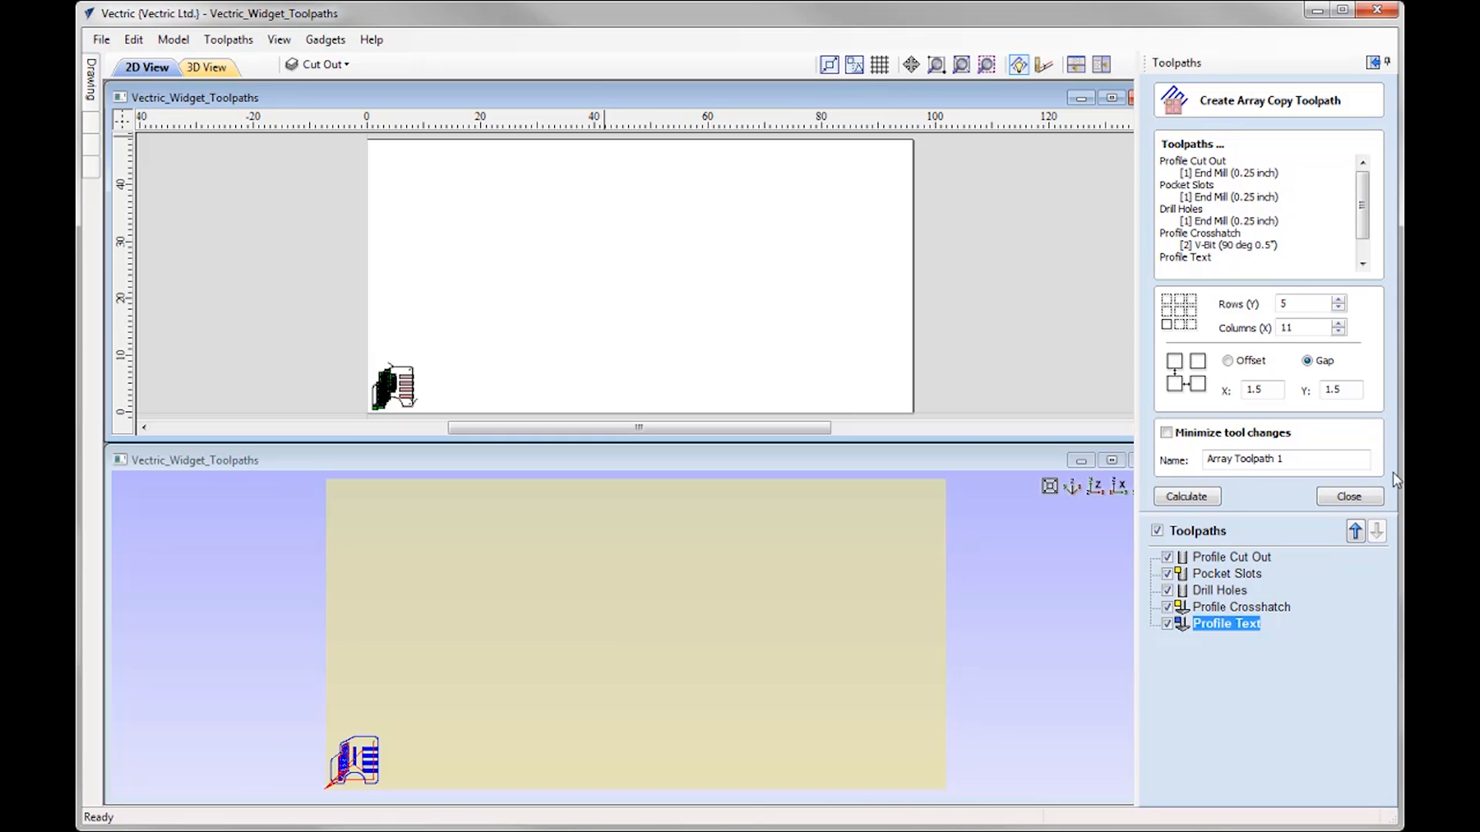
pyautogui.click(1290, 461)
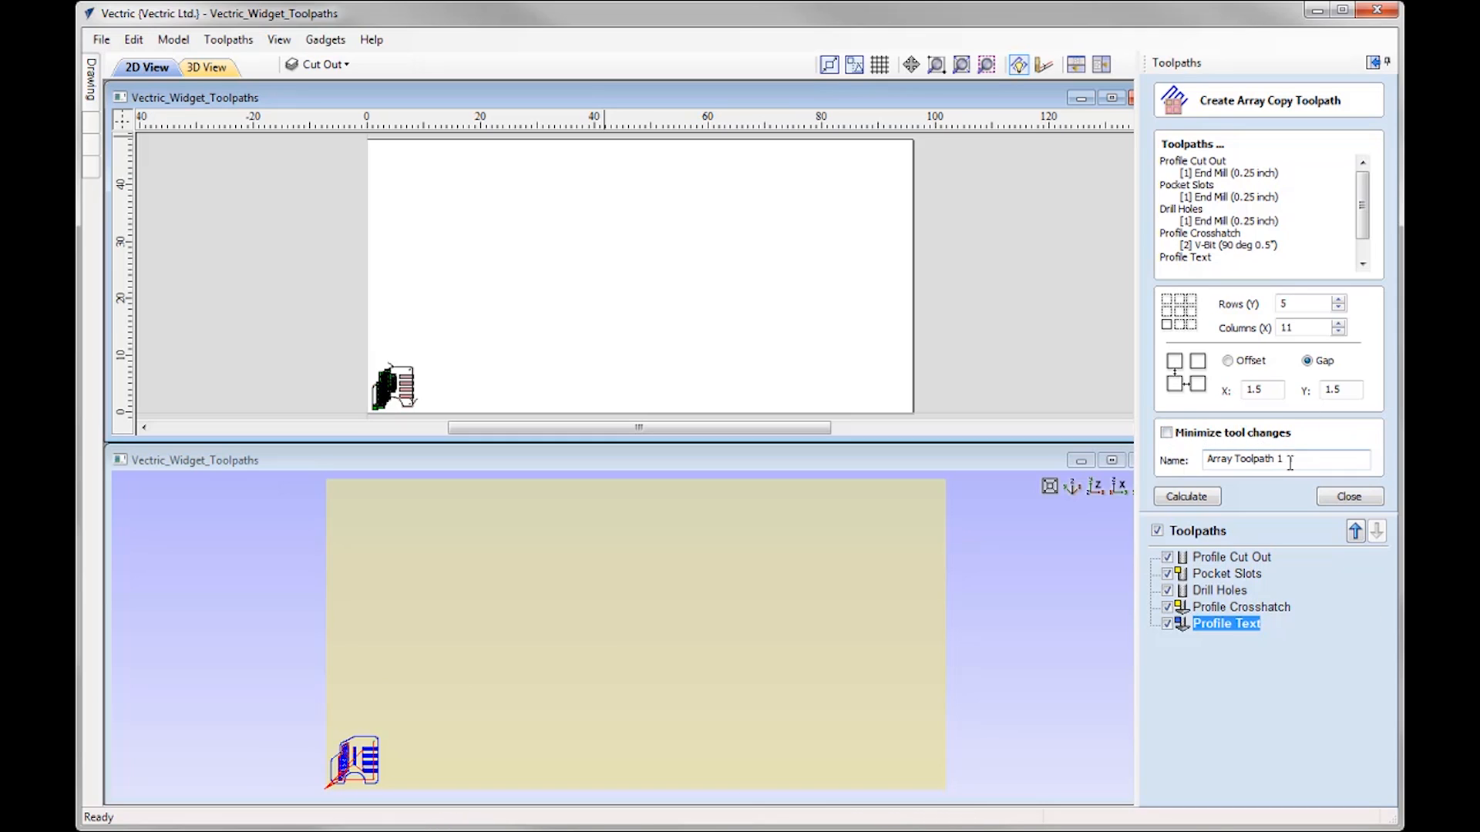
pyautogui.click(1196, 500)
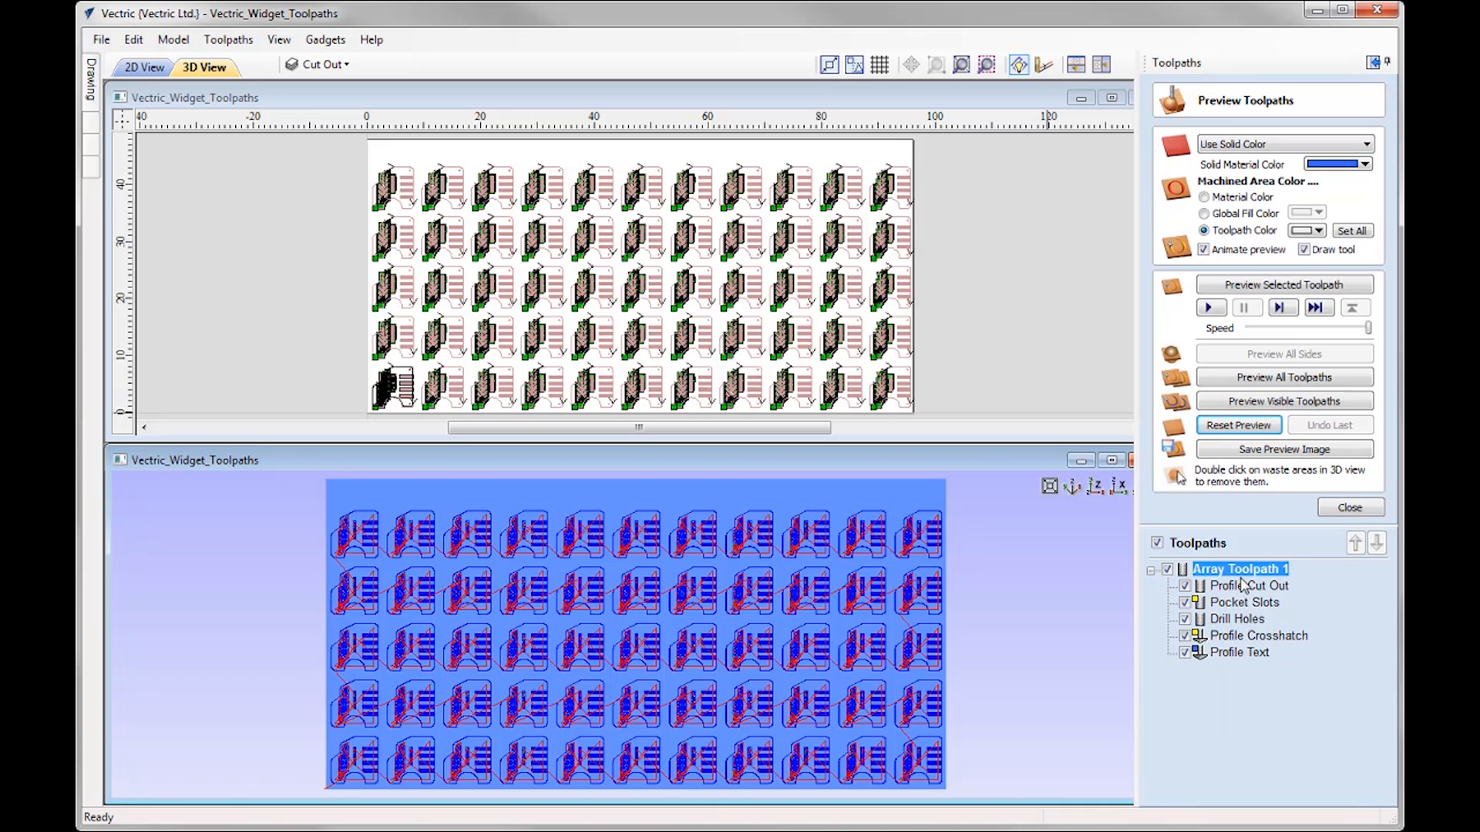
# Hide Array Toolpath 1 to check the original widget vectors, show it again, and enlarge the 3D view to fill the workspace
pyautogui.moveTo(1243, 586)
pyautogui.click(1168, 570)
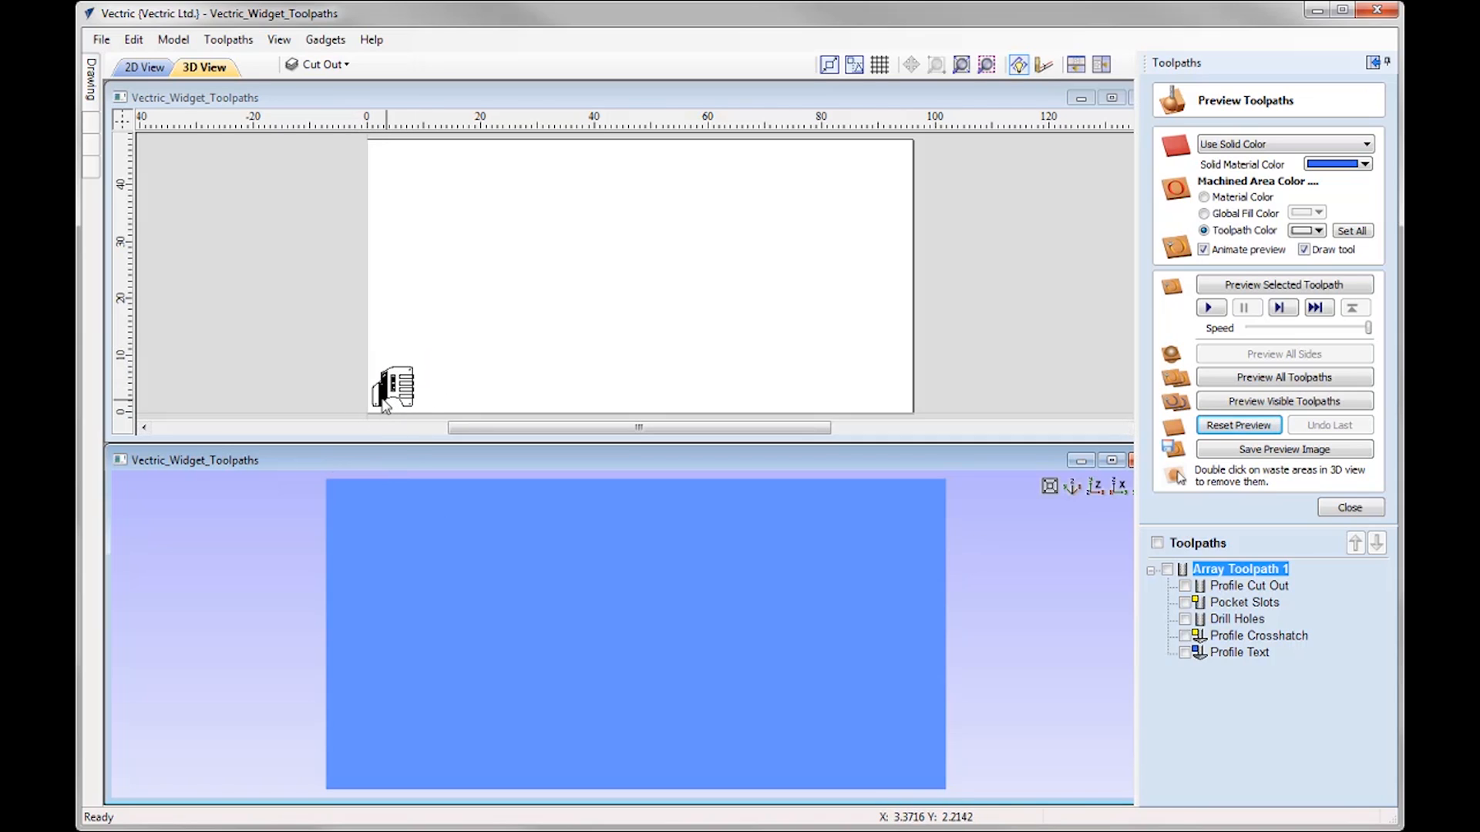
pyautogui.click(1167, 569)
pyautogui.click(1111, 461)
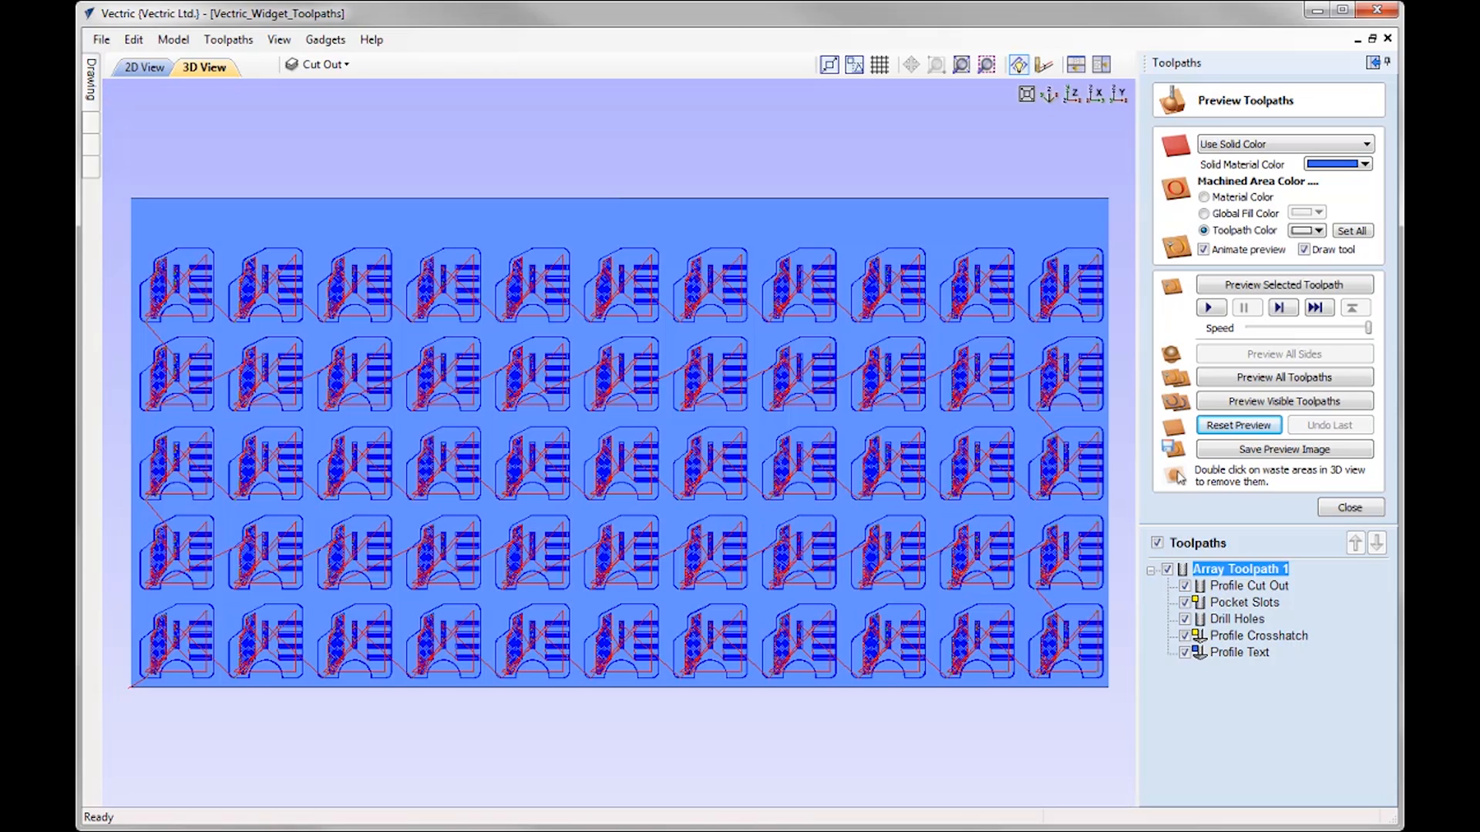
# Preview all toolpaths across the sheet at reduced simulation speed, raise the speed to finish, and close the preview form
pyautogui.moveTo(1367, 336); pyautogui.dragTo(1316, 336)
pyautogui.click(1290, 287)
pyautogui.click(1291, 379)
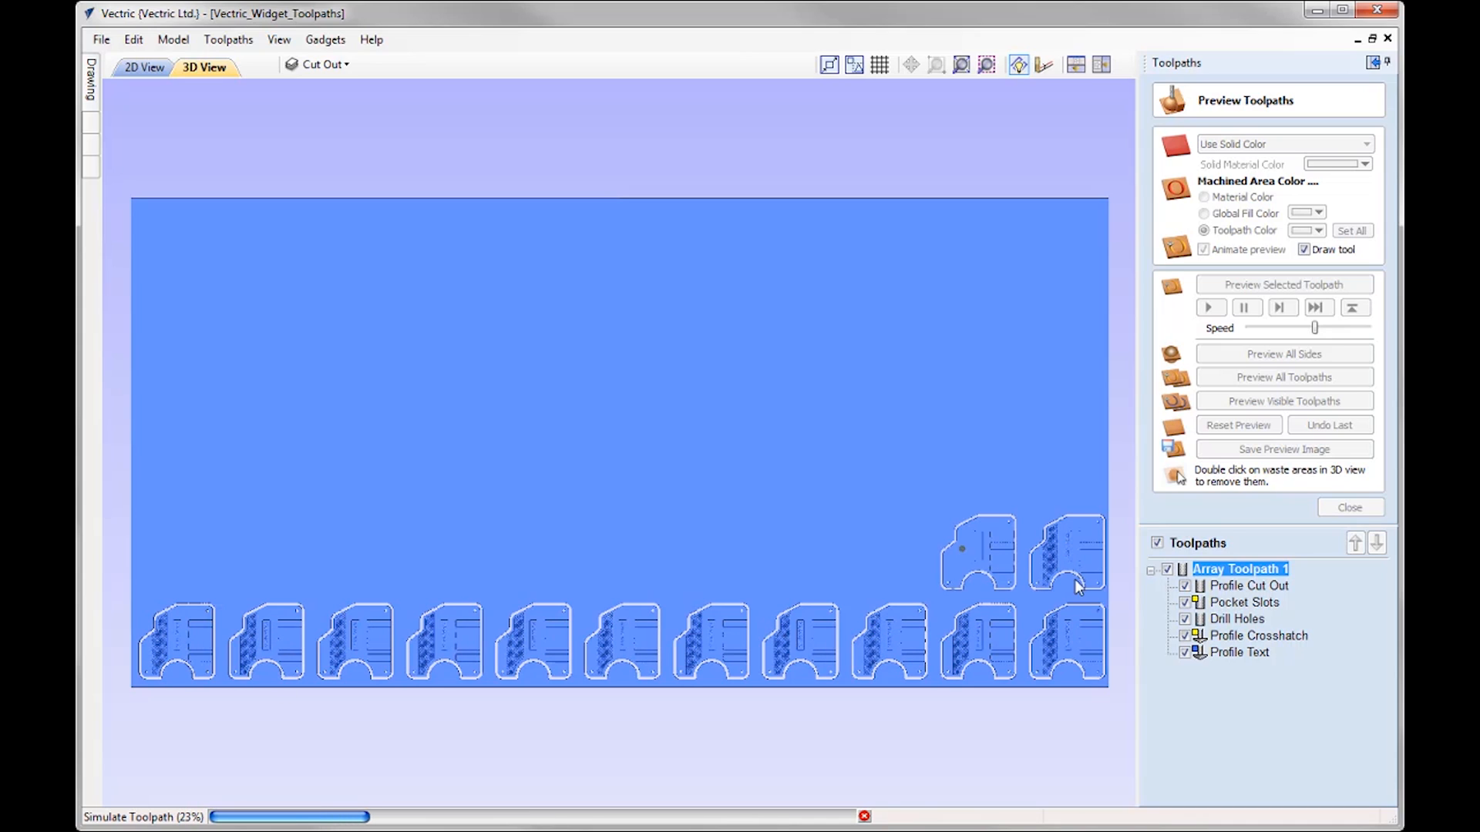
pyautogui.moveTo(1314, 328); pyautogui.dragTo(1366, 330)
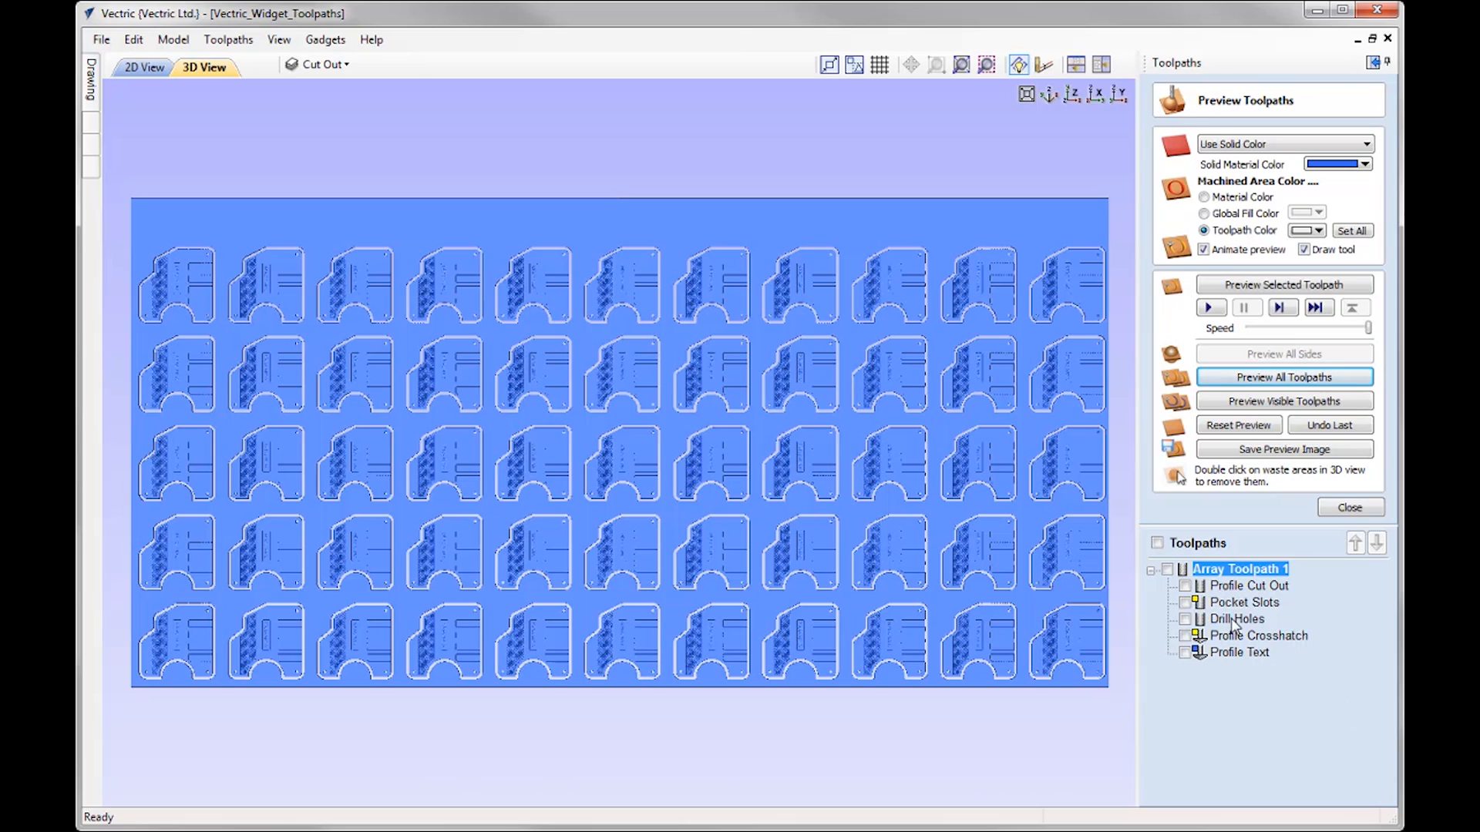
pyautogui.moveTo(1231, 626)
pyautogui.click(1349, 508)
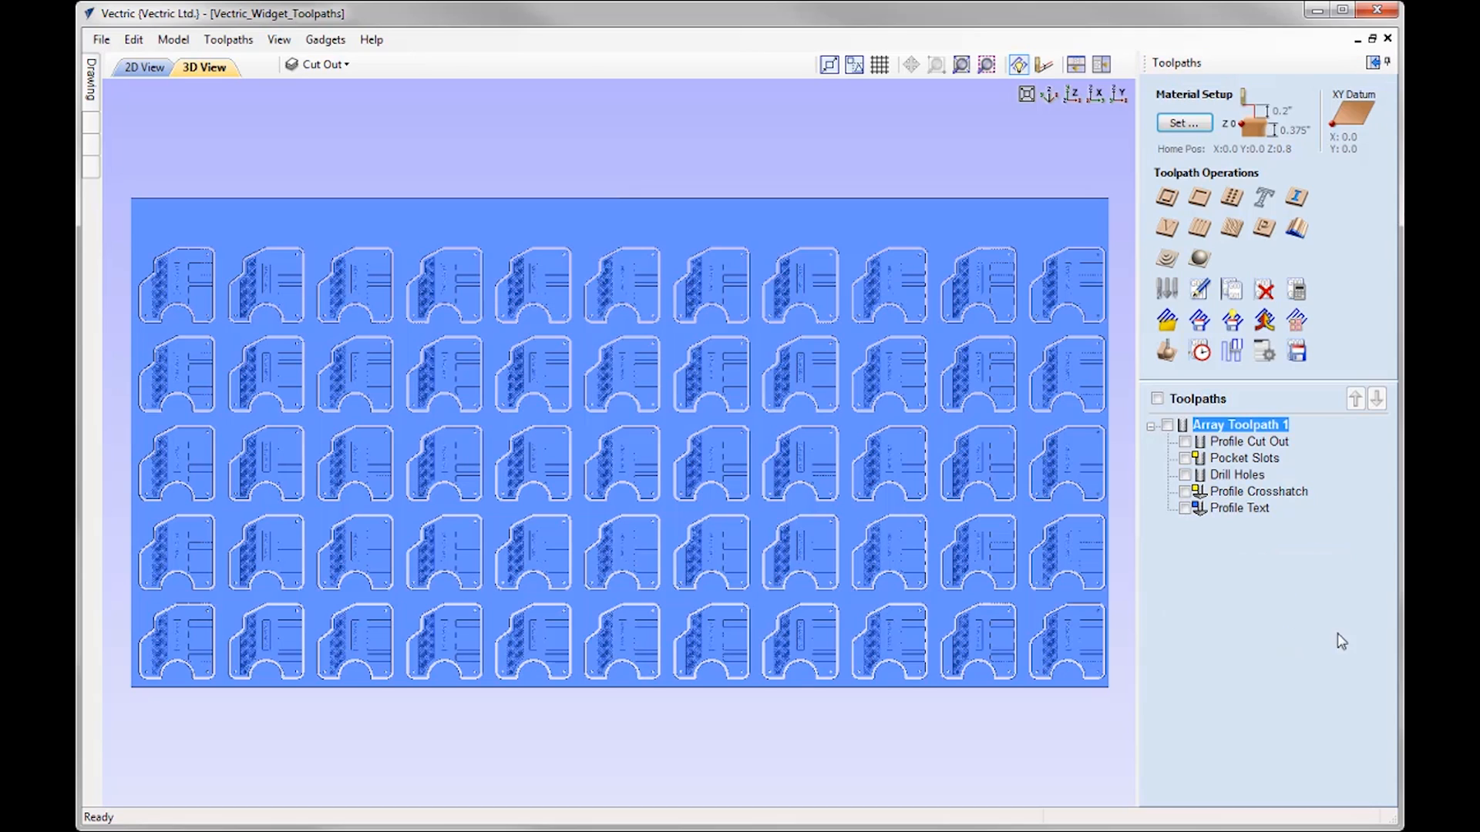
# Reopen Array Toolpath 1, make its toolpaths visible, and recalculate it with Minimize tool changes enabled
pyautogui.doubleClick(1240, 425)
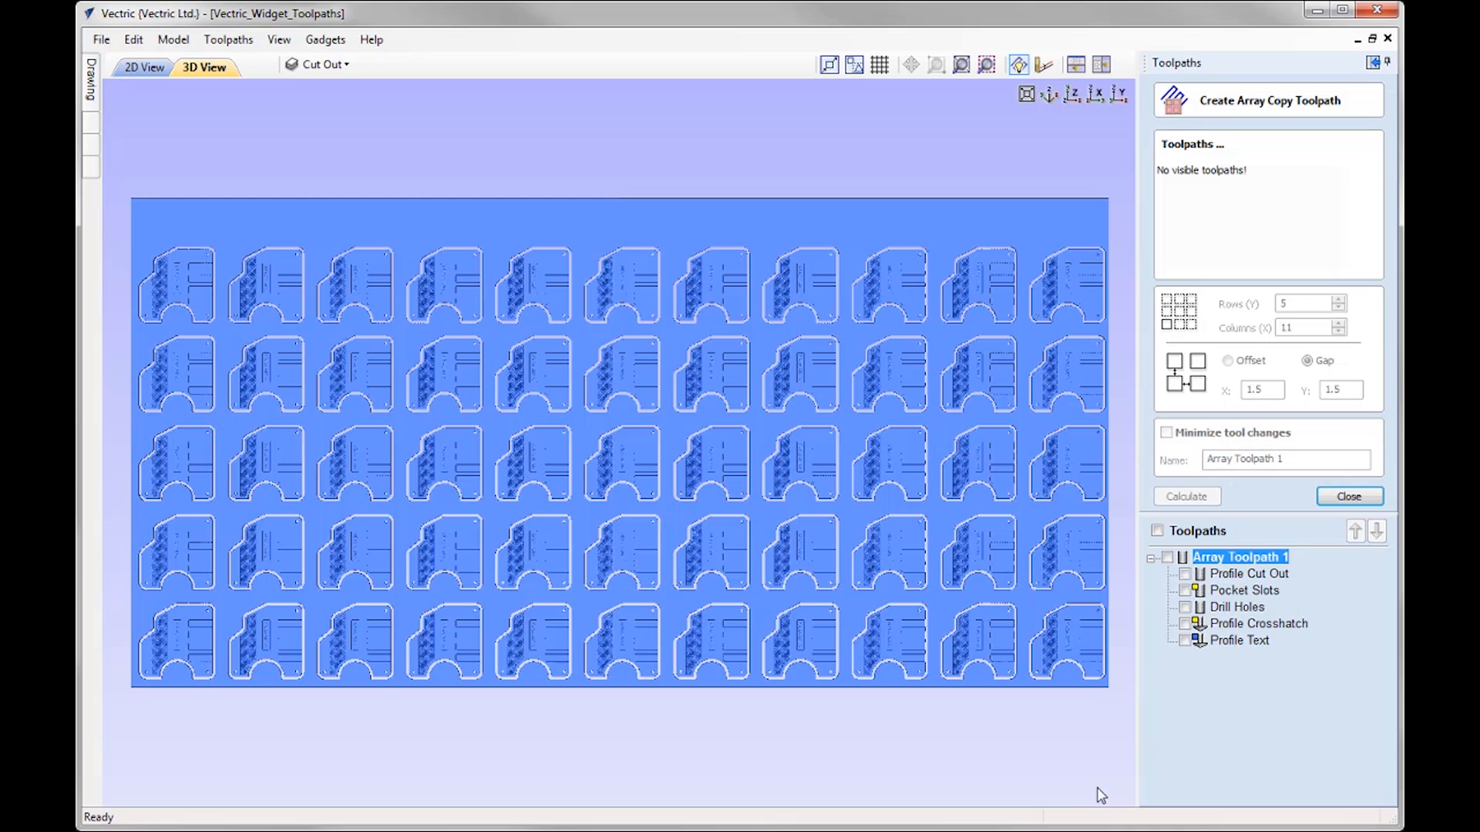
pyautogui.click(1167, 558)
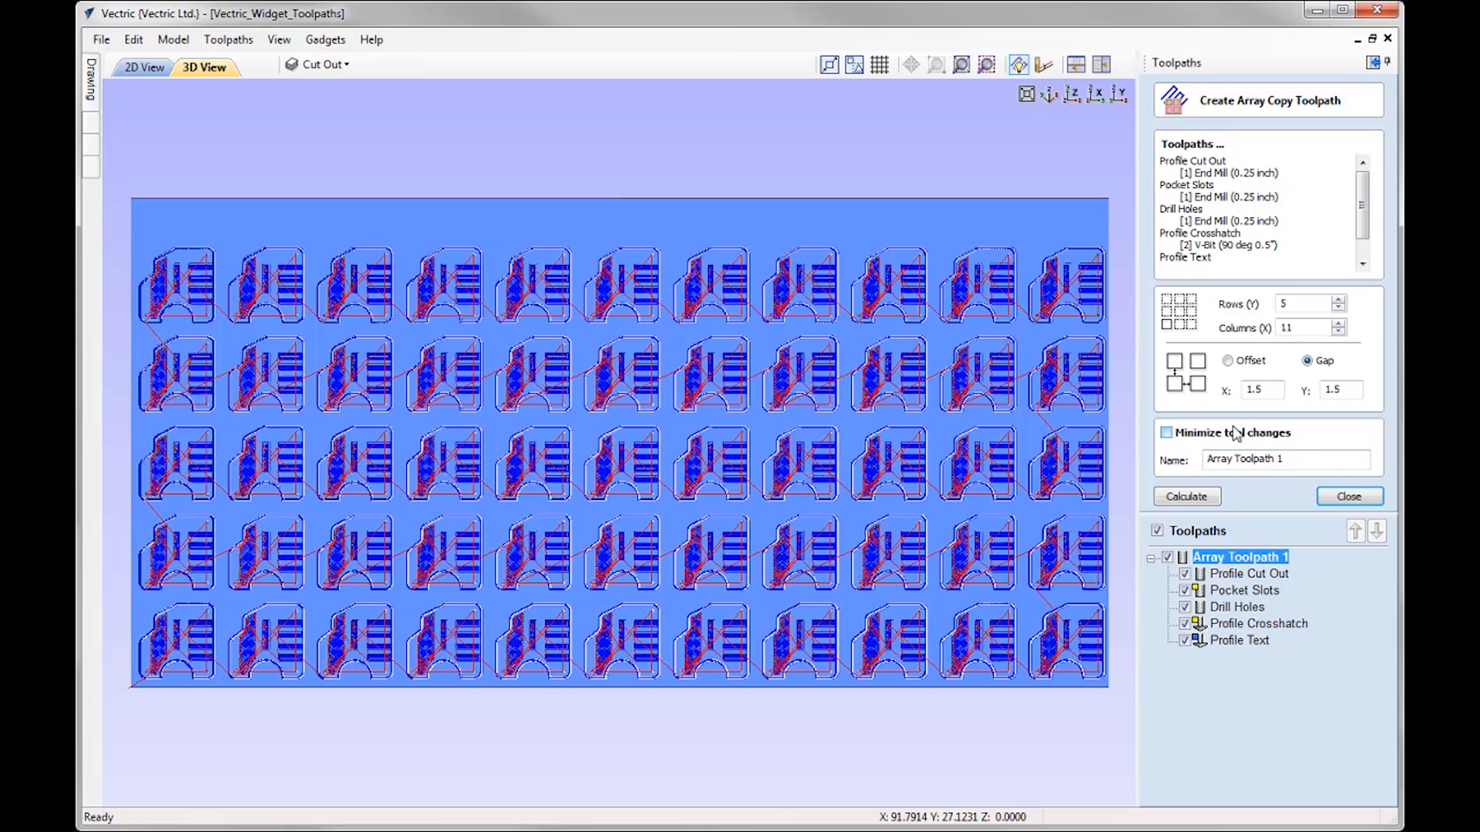
pyautogui.click(1177, 435)
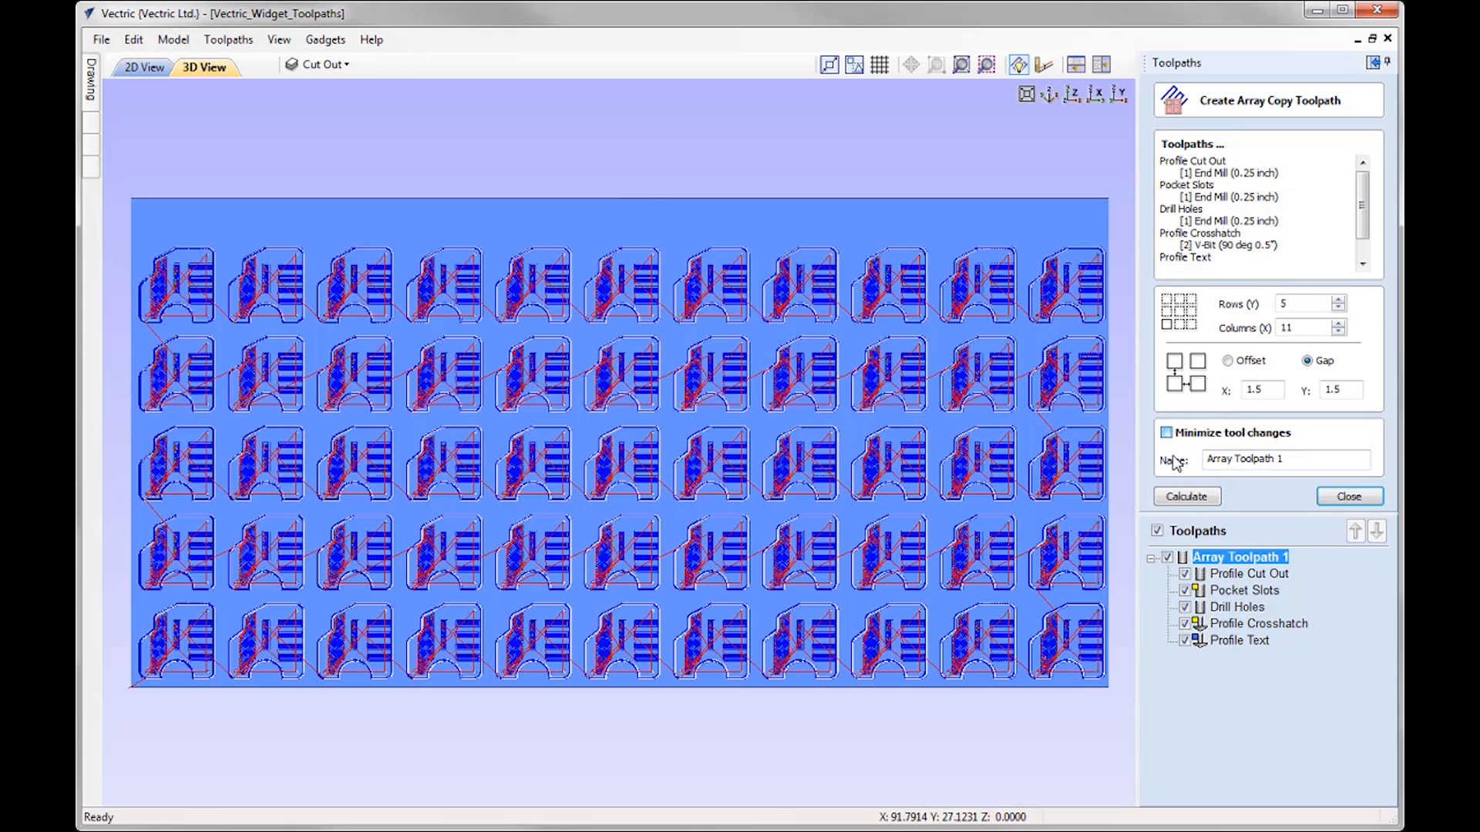
pyautogui.click(1198, 497)
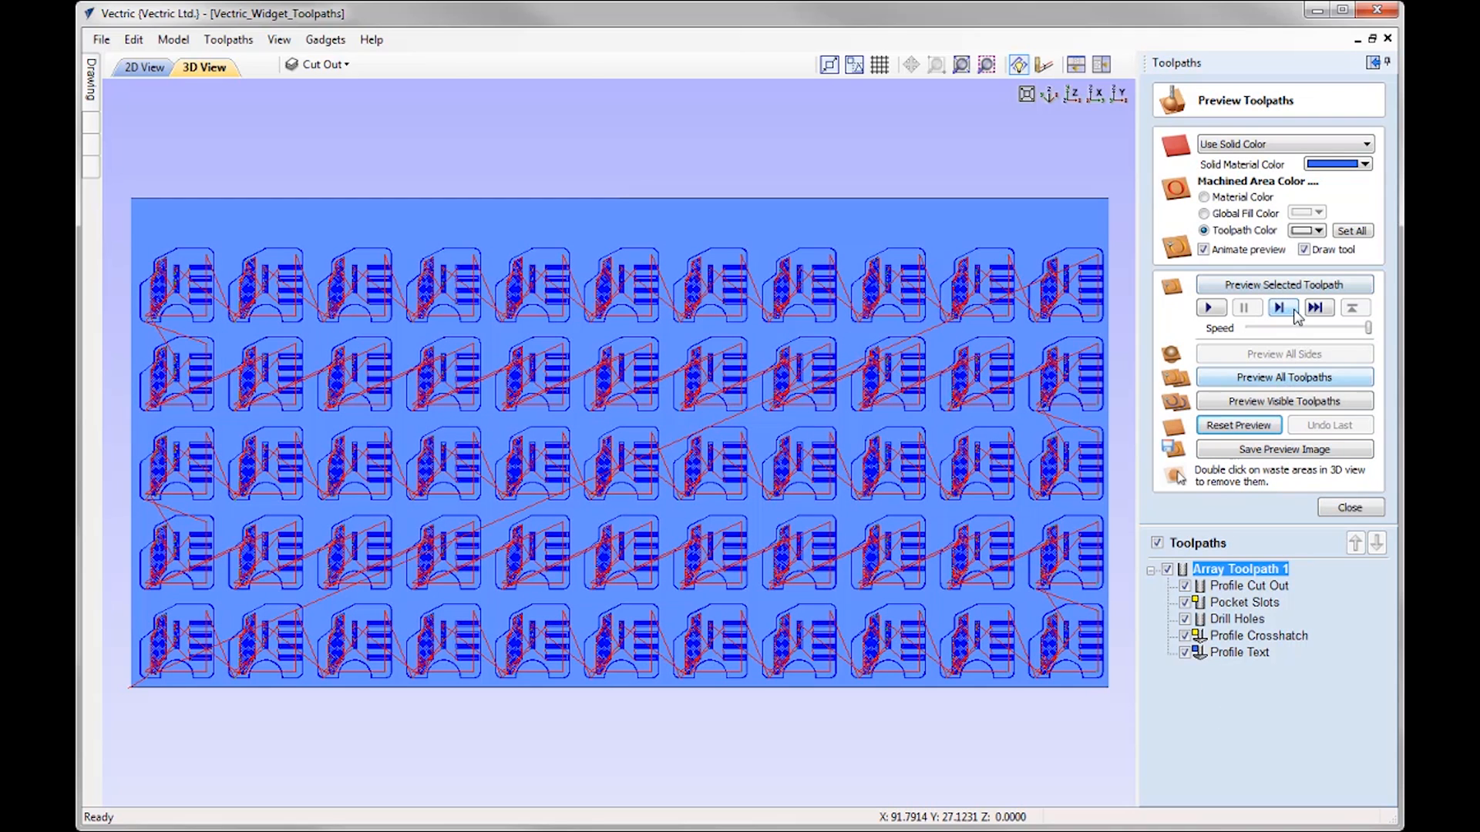
# Preview the recalculated array's cutting order at reduced speed, speed up the simulation to finish, and close the preview
pyautogui.moveTo(1368, 327); pyautogui.dragTo(1303, 330)
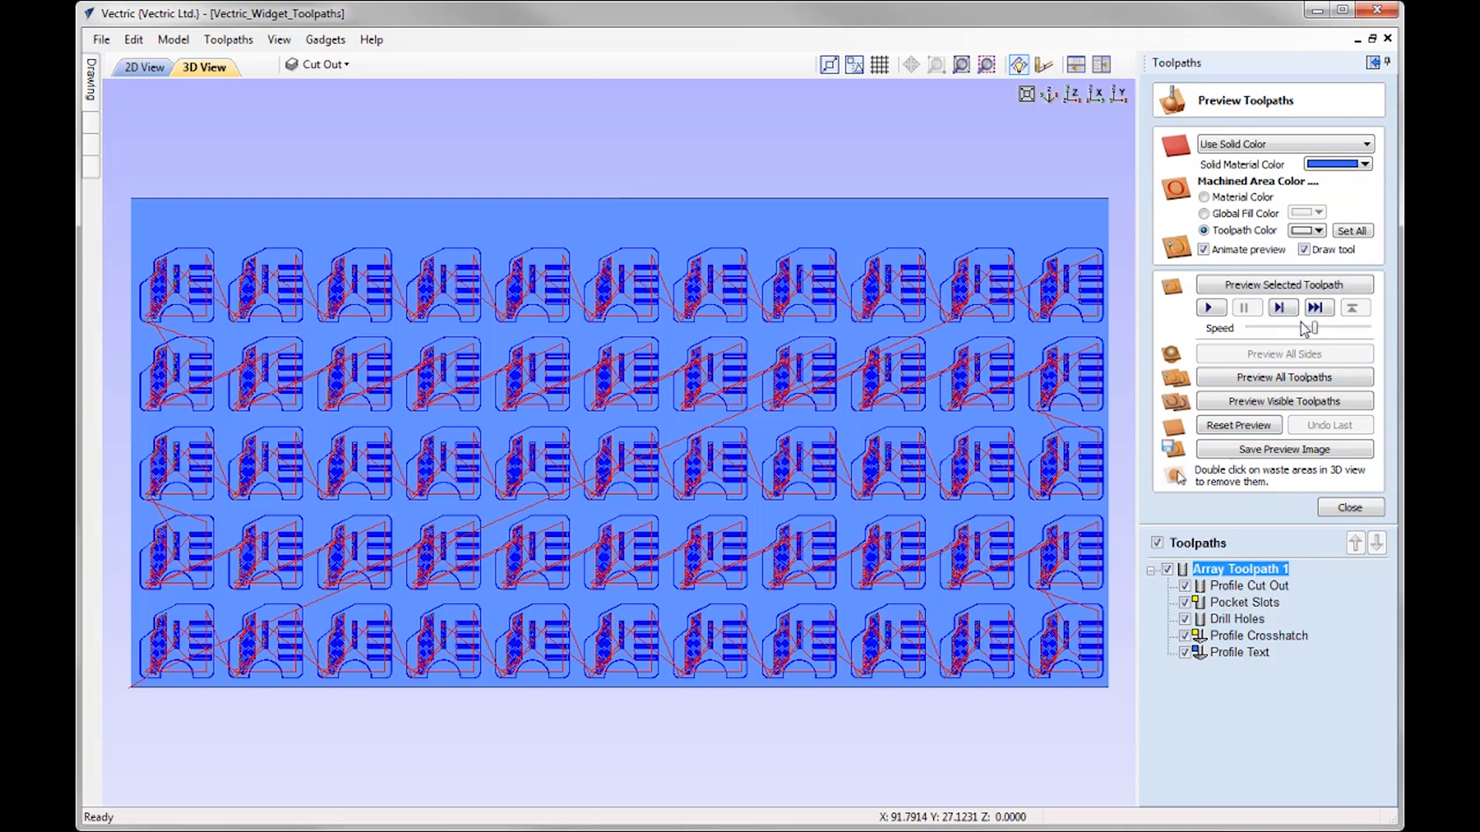
pyautogui.click(1301, 380)
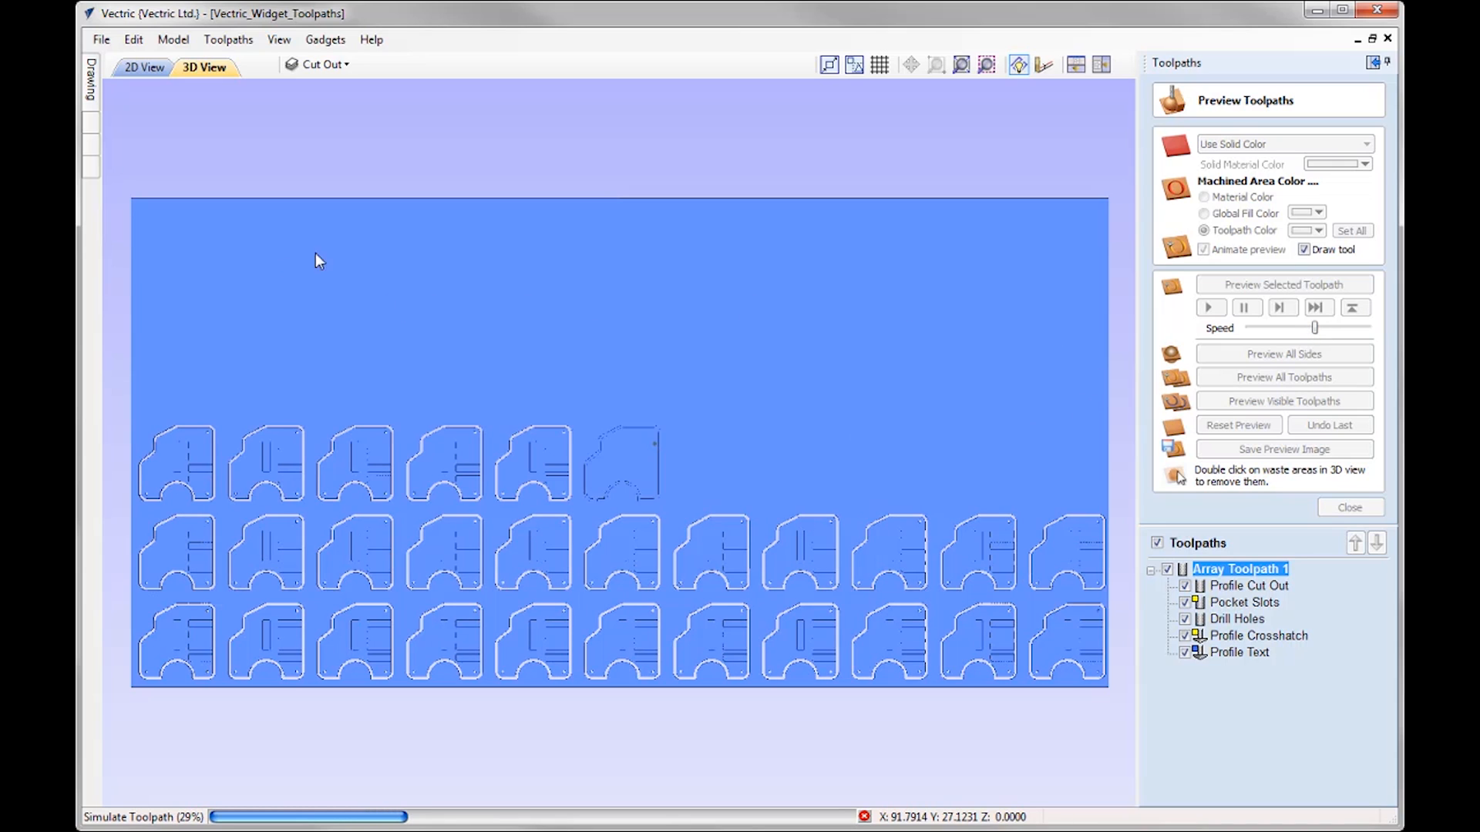
pyautogui.moveTo(1314, 327); pyautogui.dragTo(1355, 328)
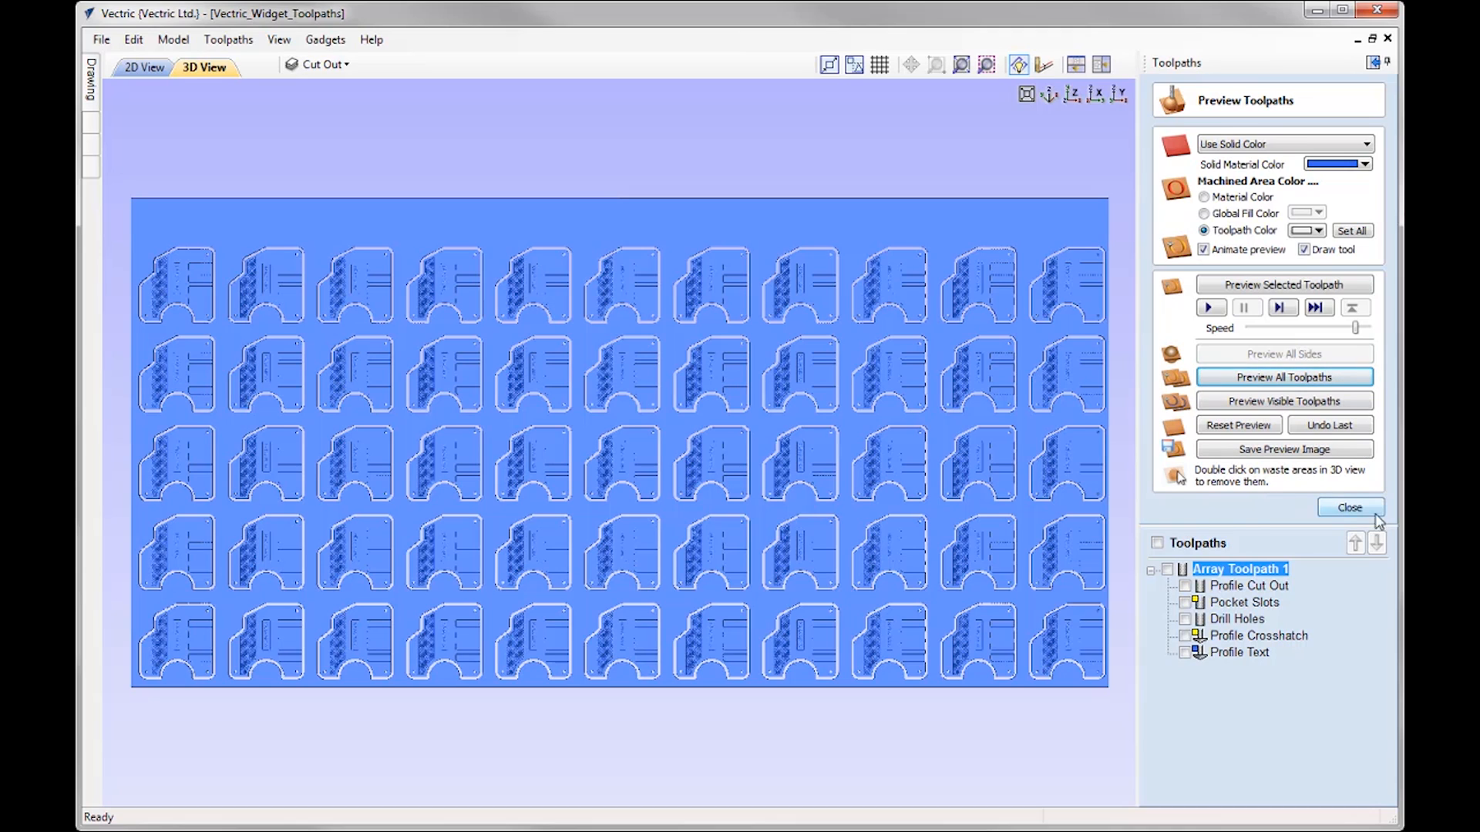
pyautogui.click(1350, 508)
# Zoom to the widget in the 2D view and change its Vectric Widget text to v9
pyautogui.click(131, 68)
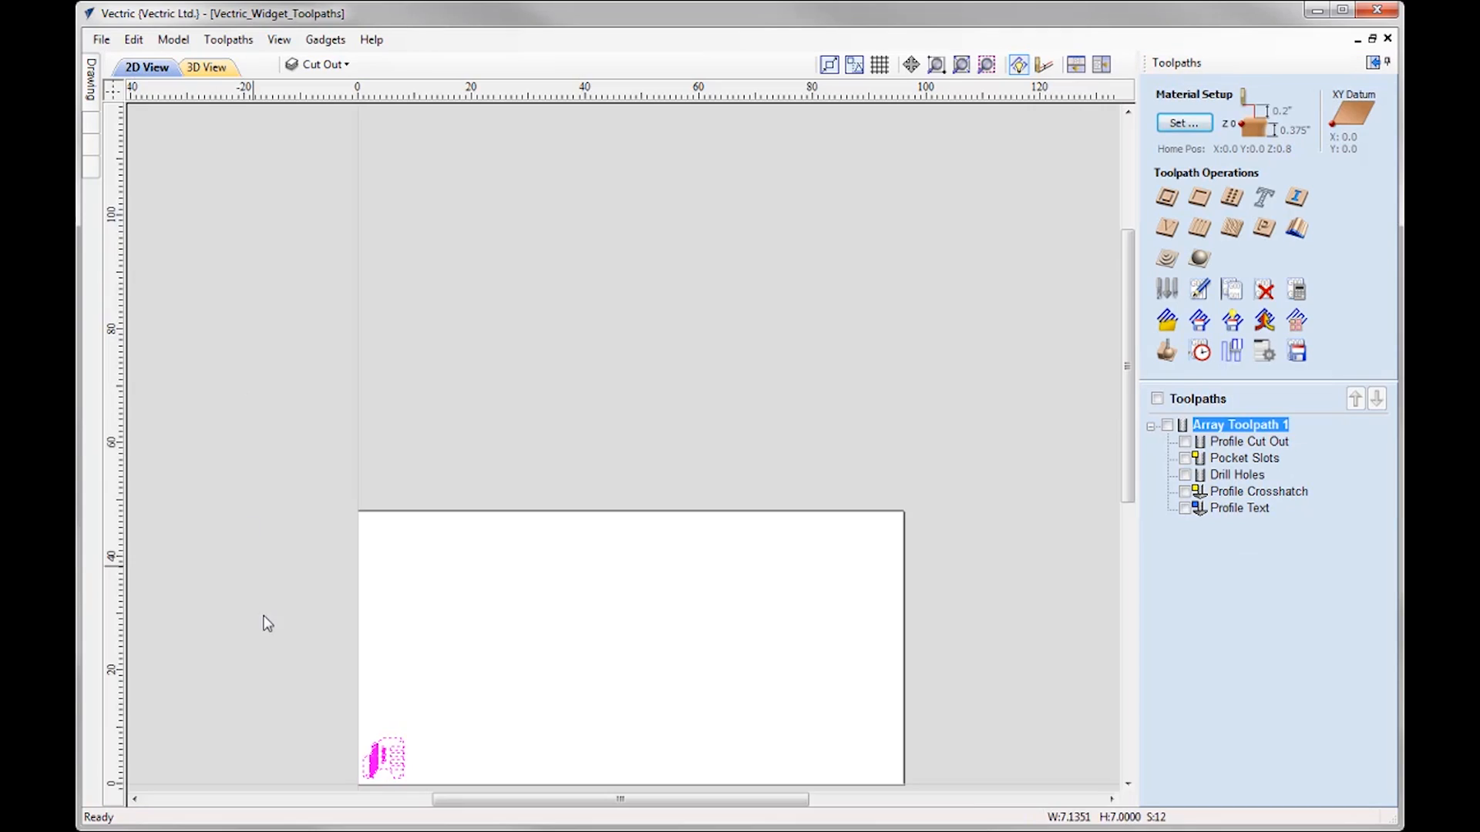
pyautogui.click(383, 771)
pyautogui.click(988, 64)
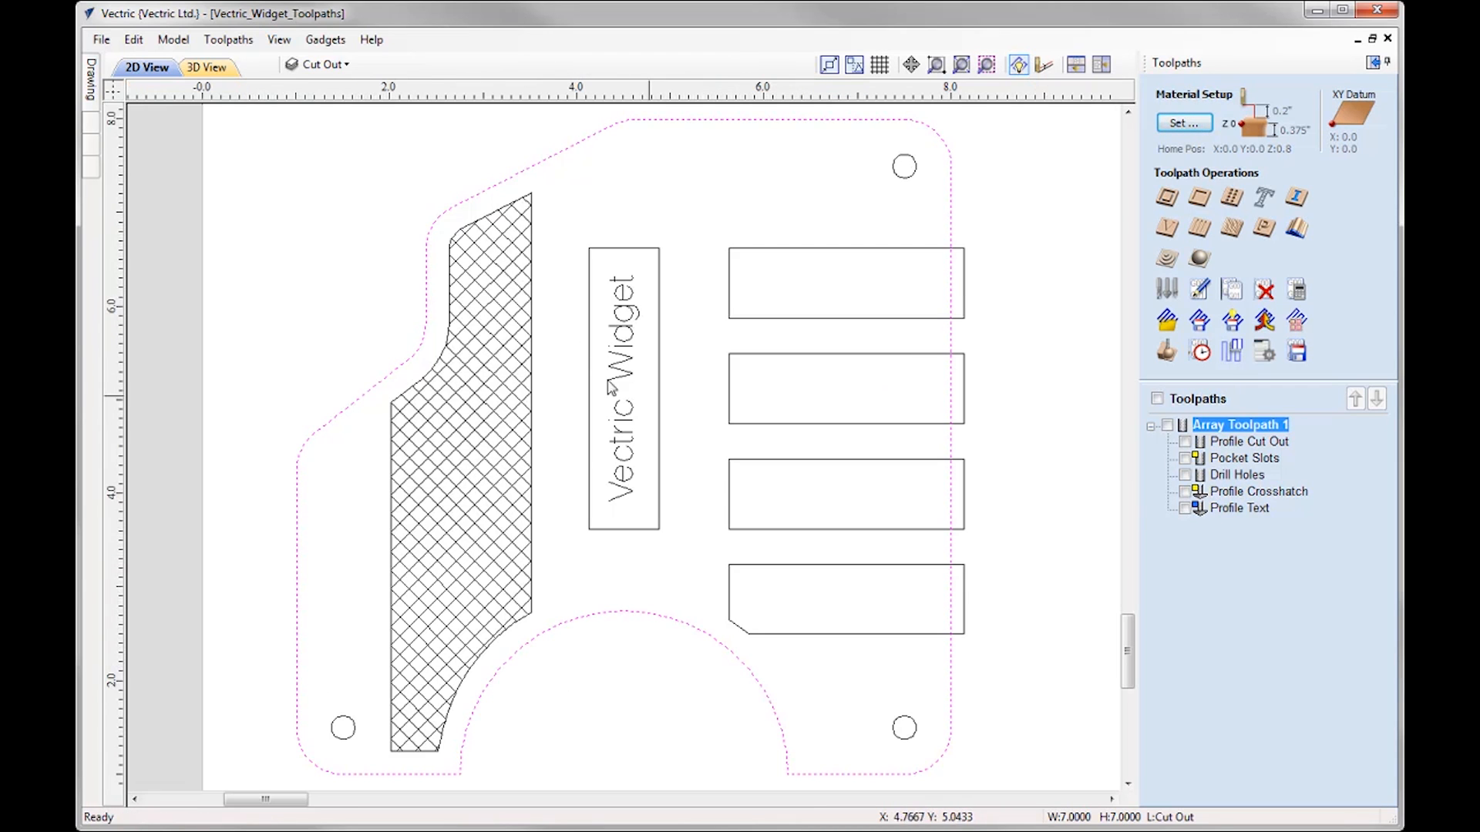
pyautogui.click(322, 384)
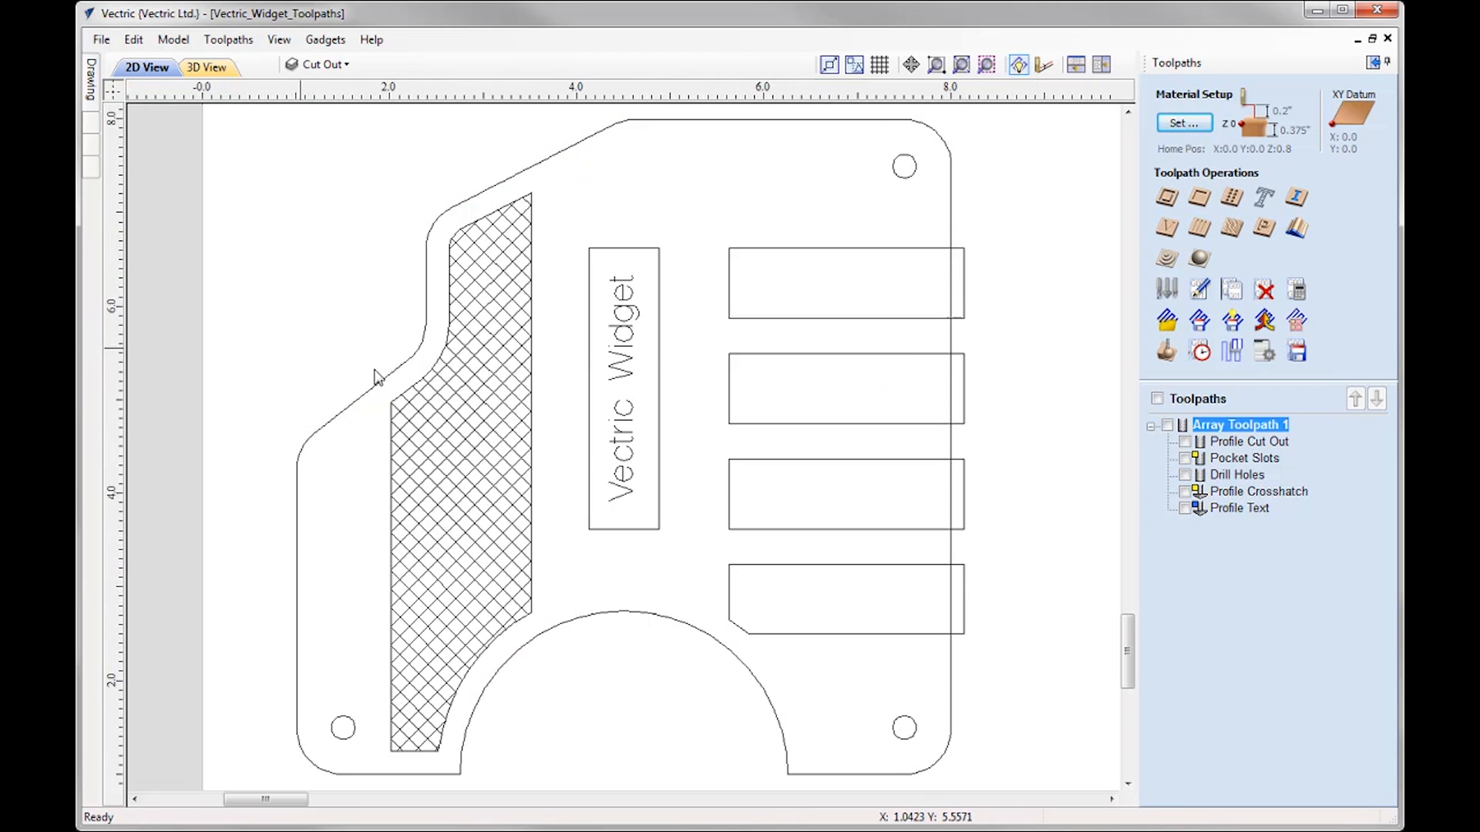
pyautogui.click(628, 339)
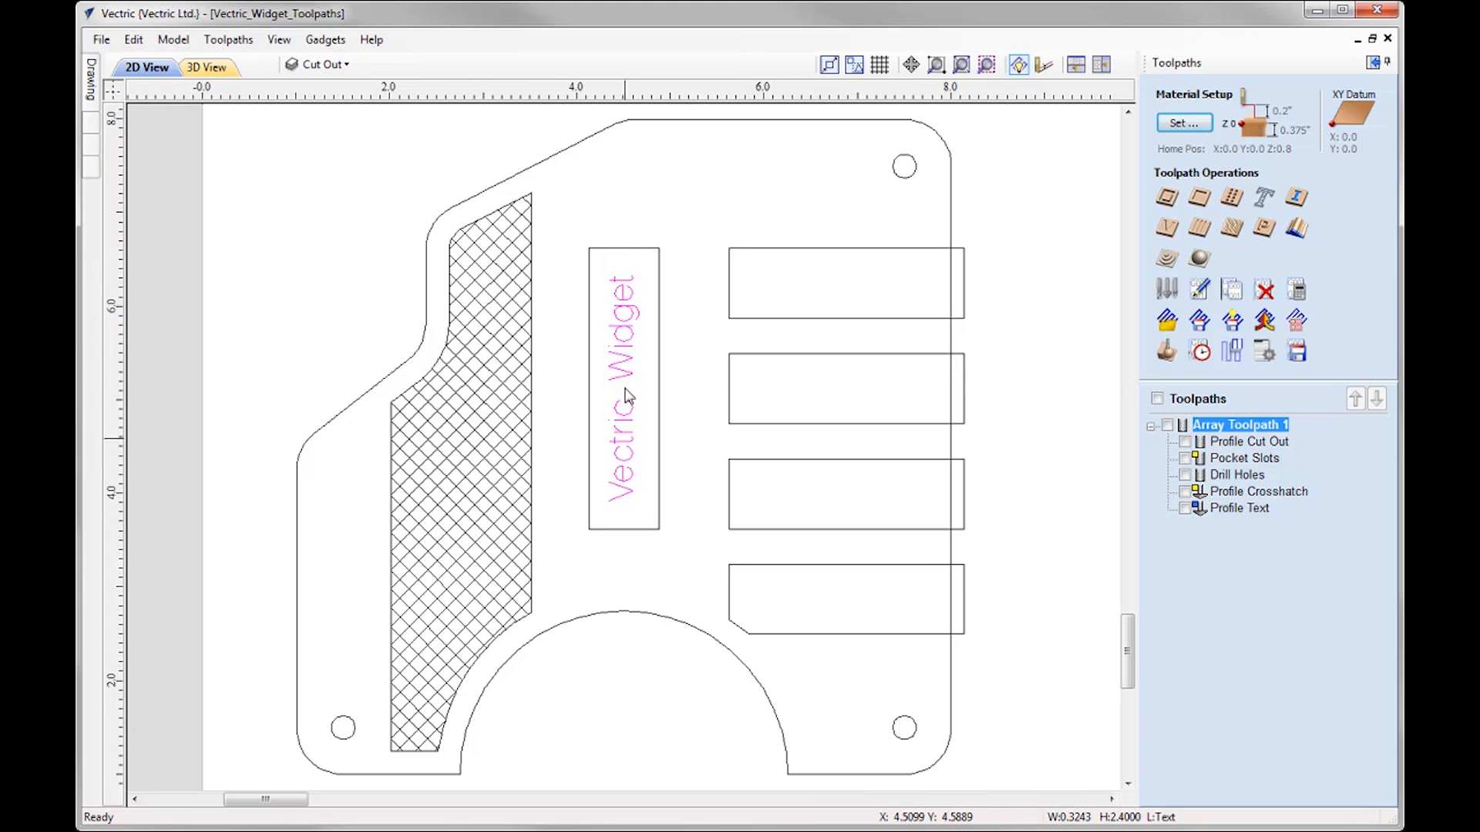
pyautogui.moveTo(91, 96)
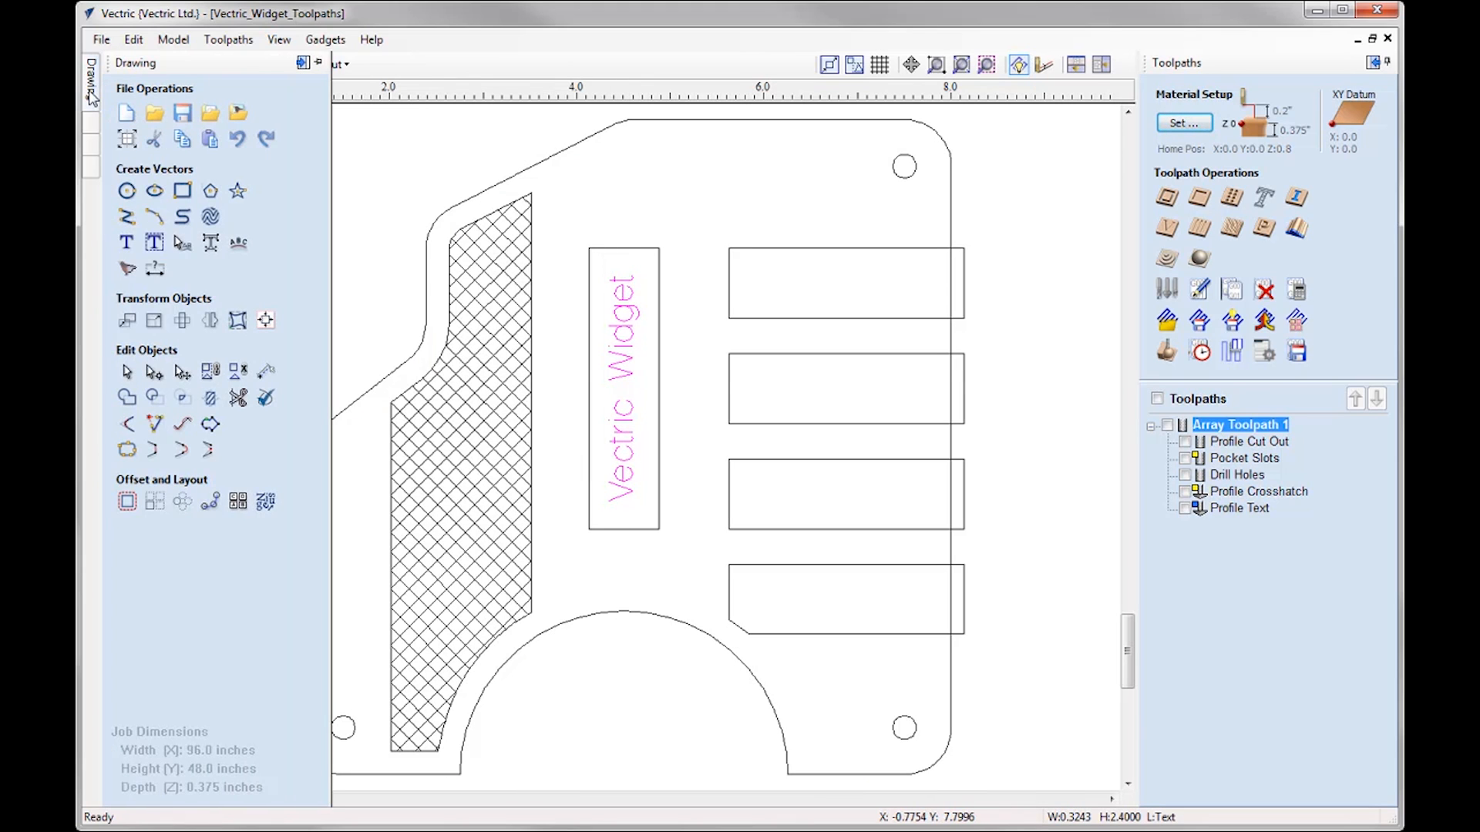
pyautogui.click(122, 241)
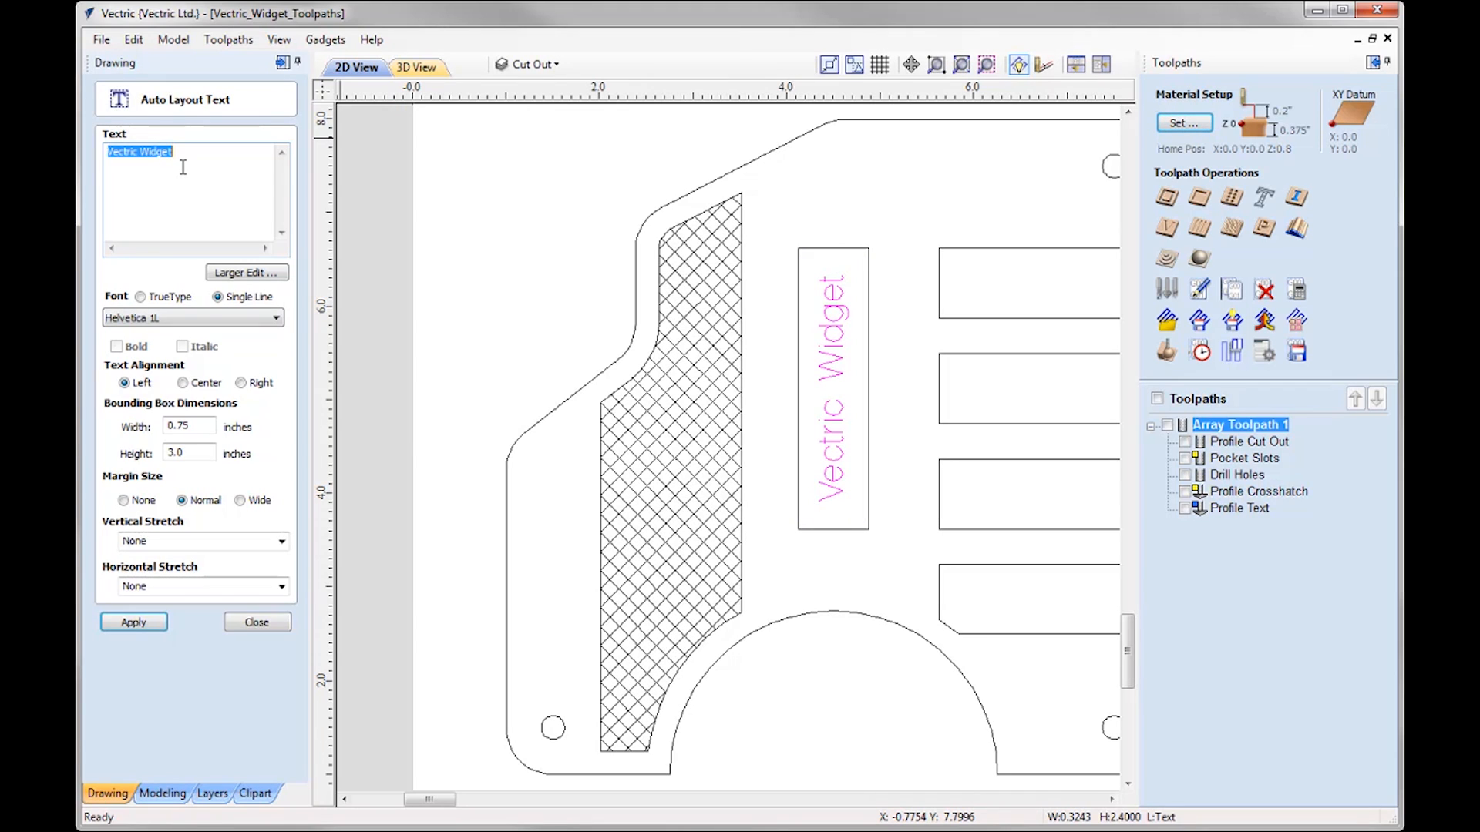
pyautogui.write('v9')
pyautogui.click(133, 622)
pyautogui.click(254, 624)
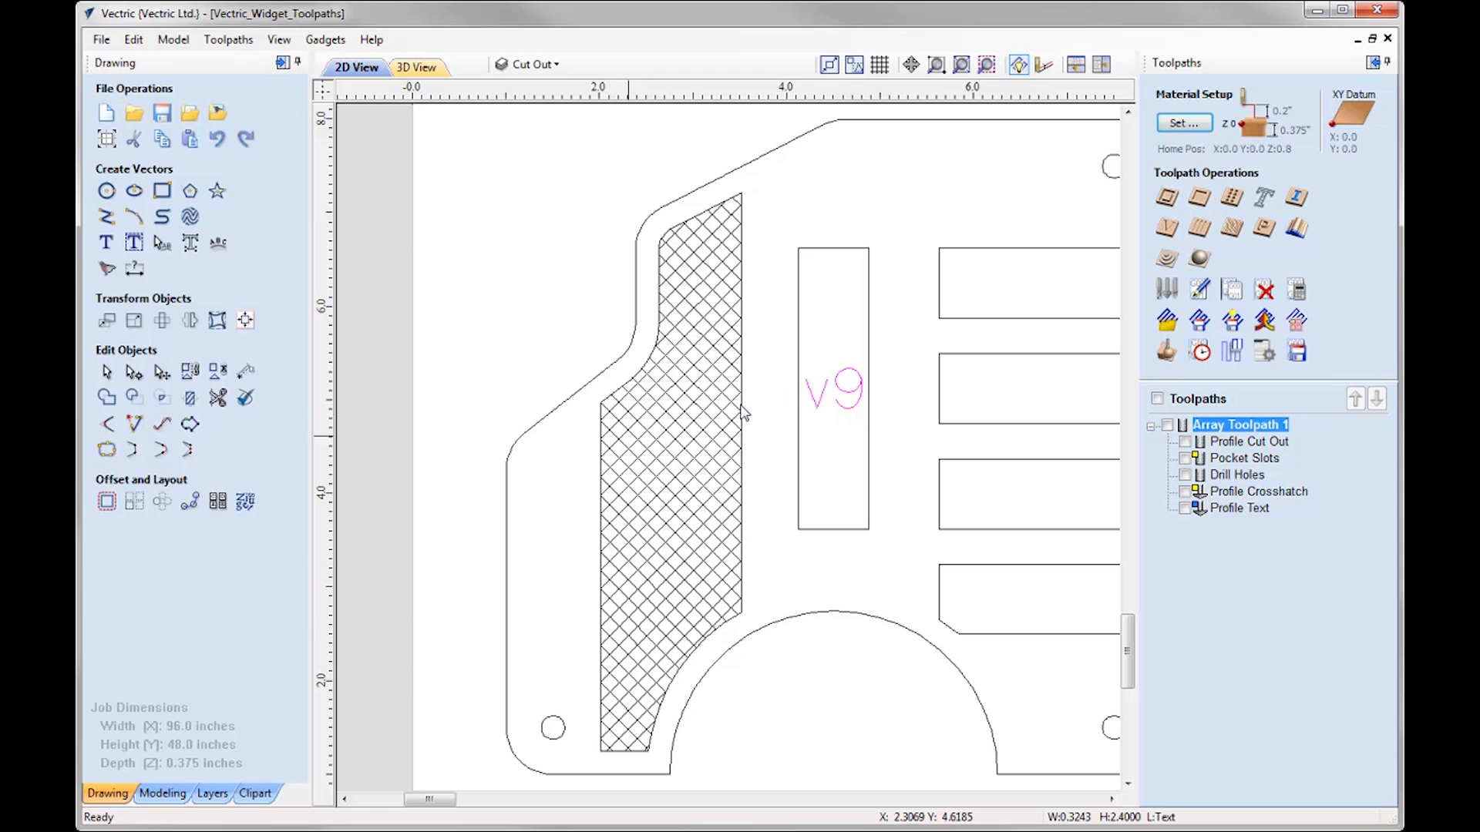
# Rotate the v9 text 90 degrees counterclockwise inside its pocket, and collapse the drawing tools
pyautogui.click(823, 415)
pyautogui.press('9')
pyautogui.press('9')
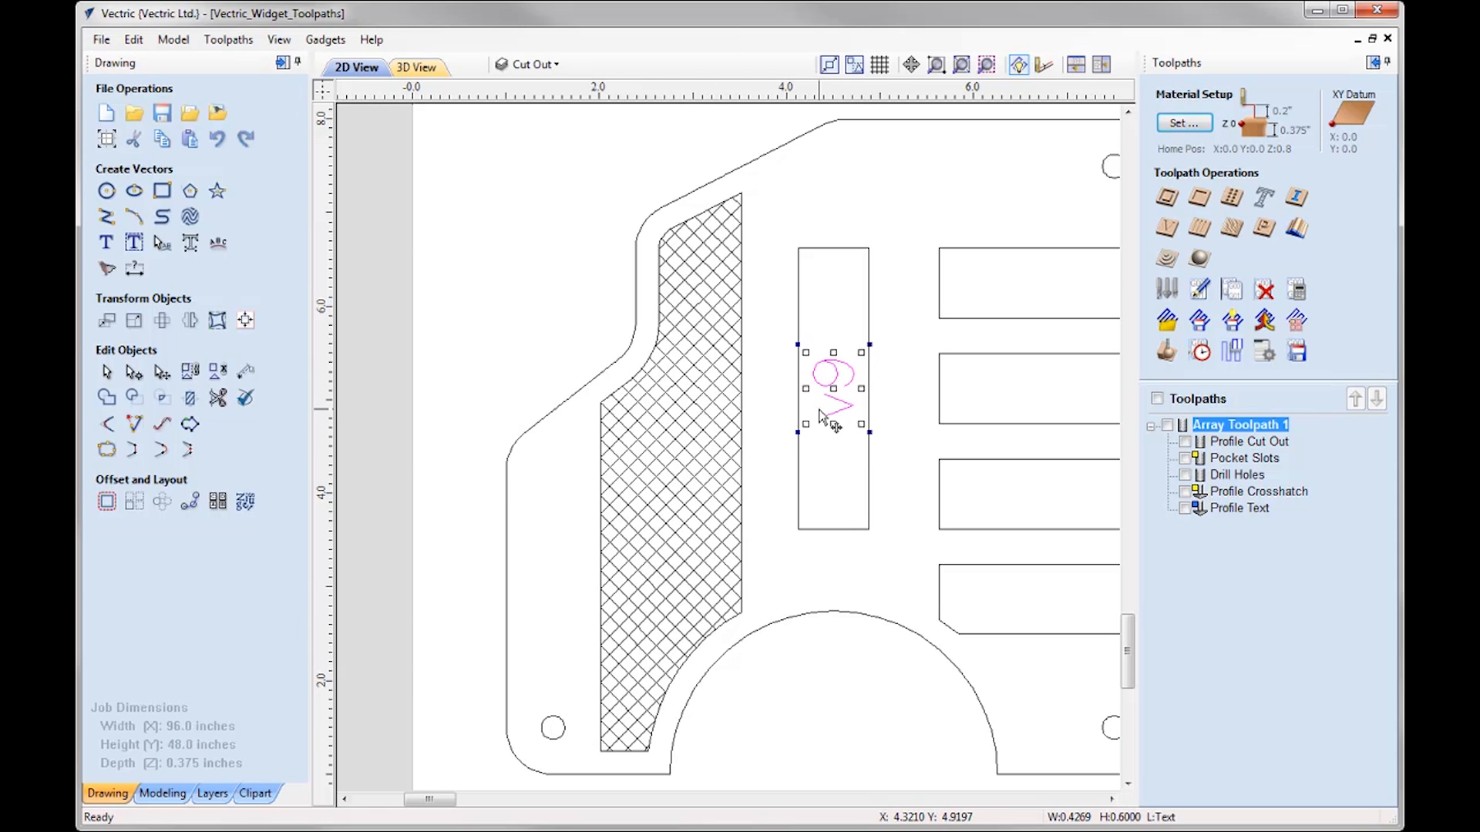
pyautogui.click(282, 63)
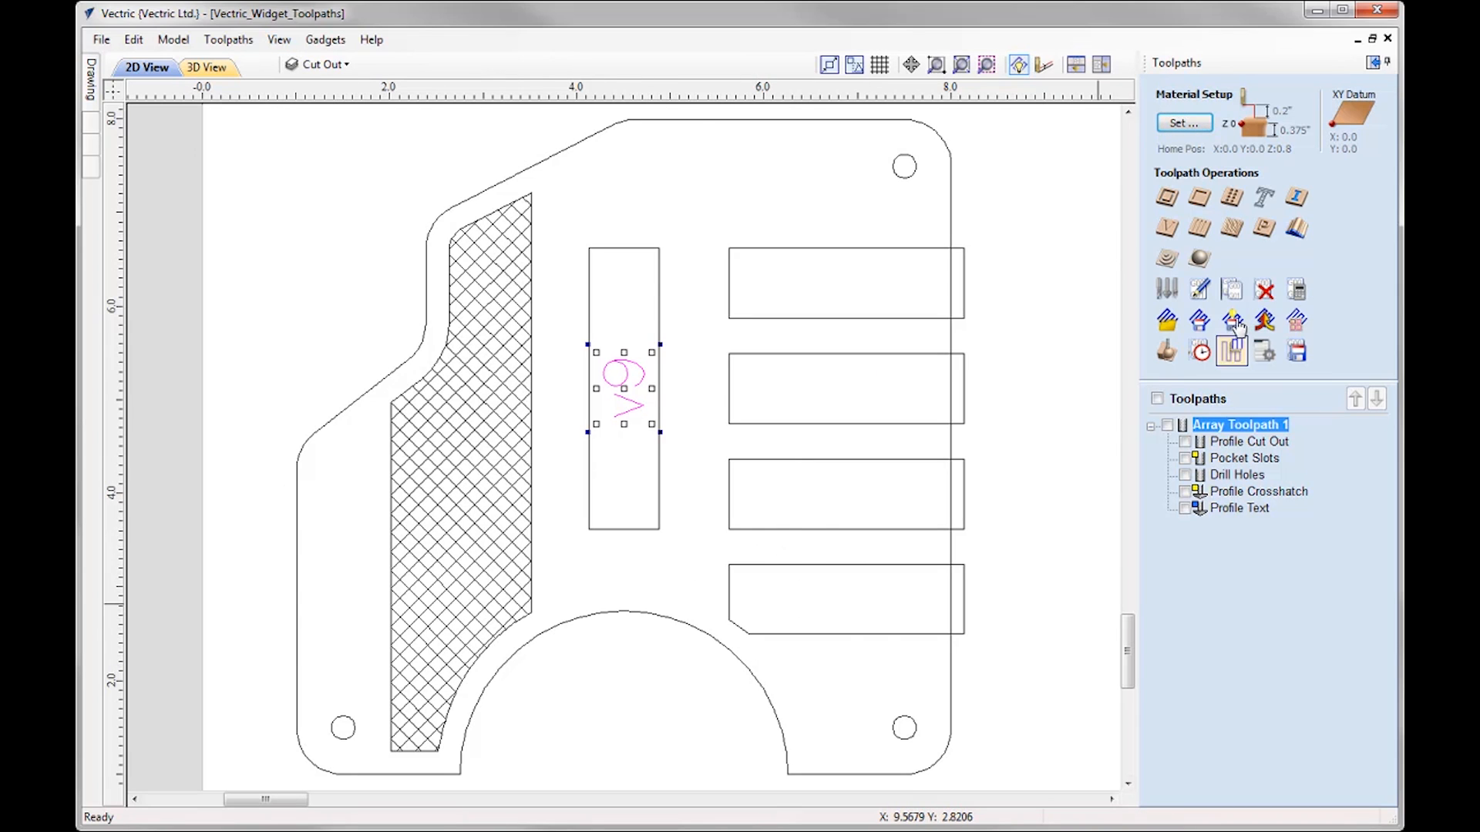
# Recalculate all toolpaths for the edited text, and show the 2D and 3D views together
pyautogui.click(1298, 293)
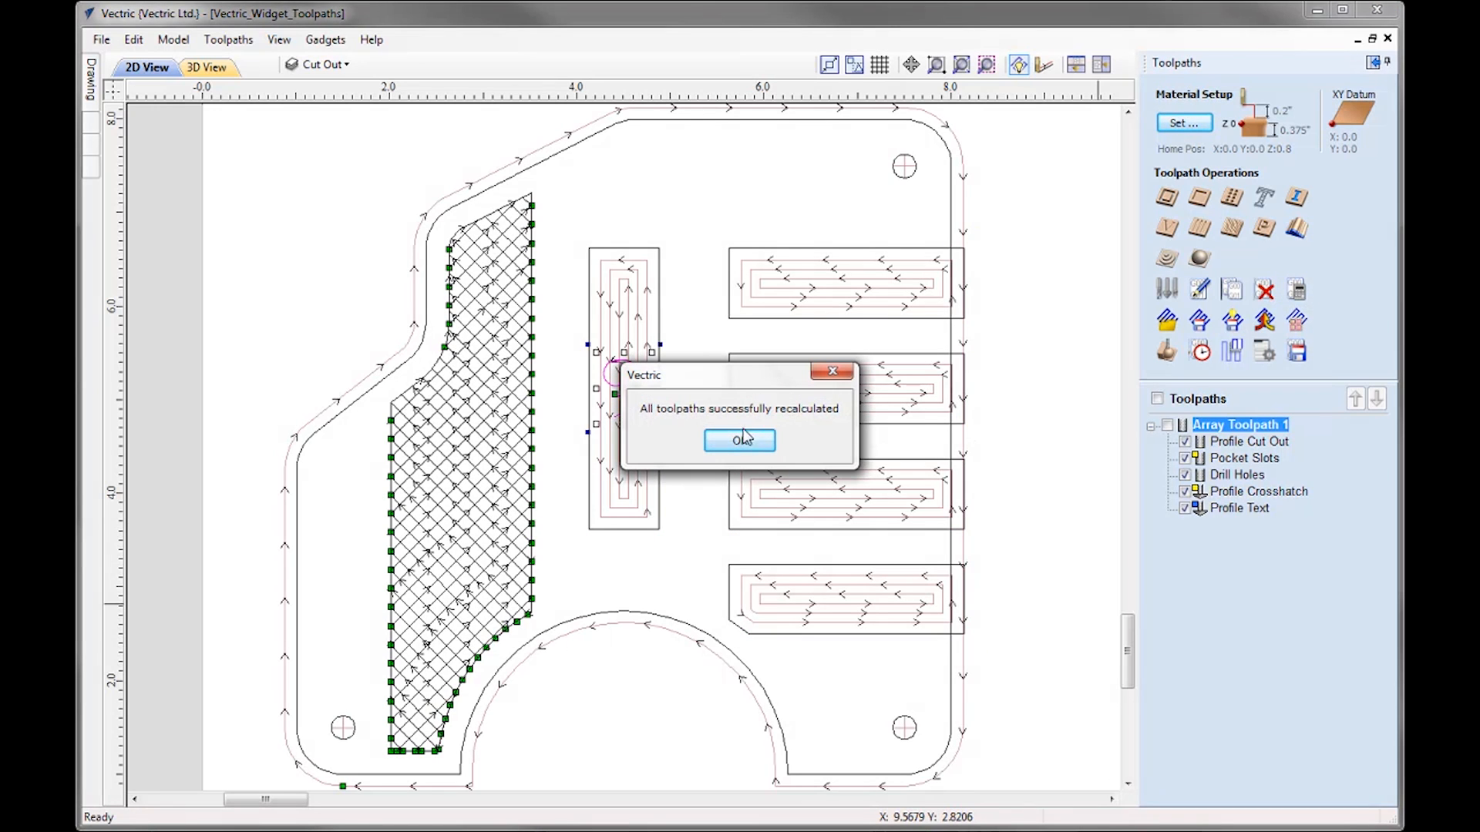
pyautogui.click(740, 441)
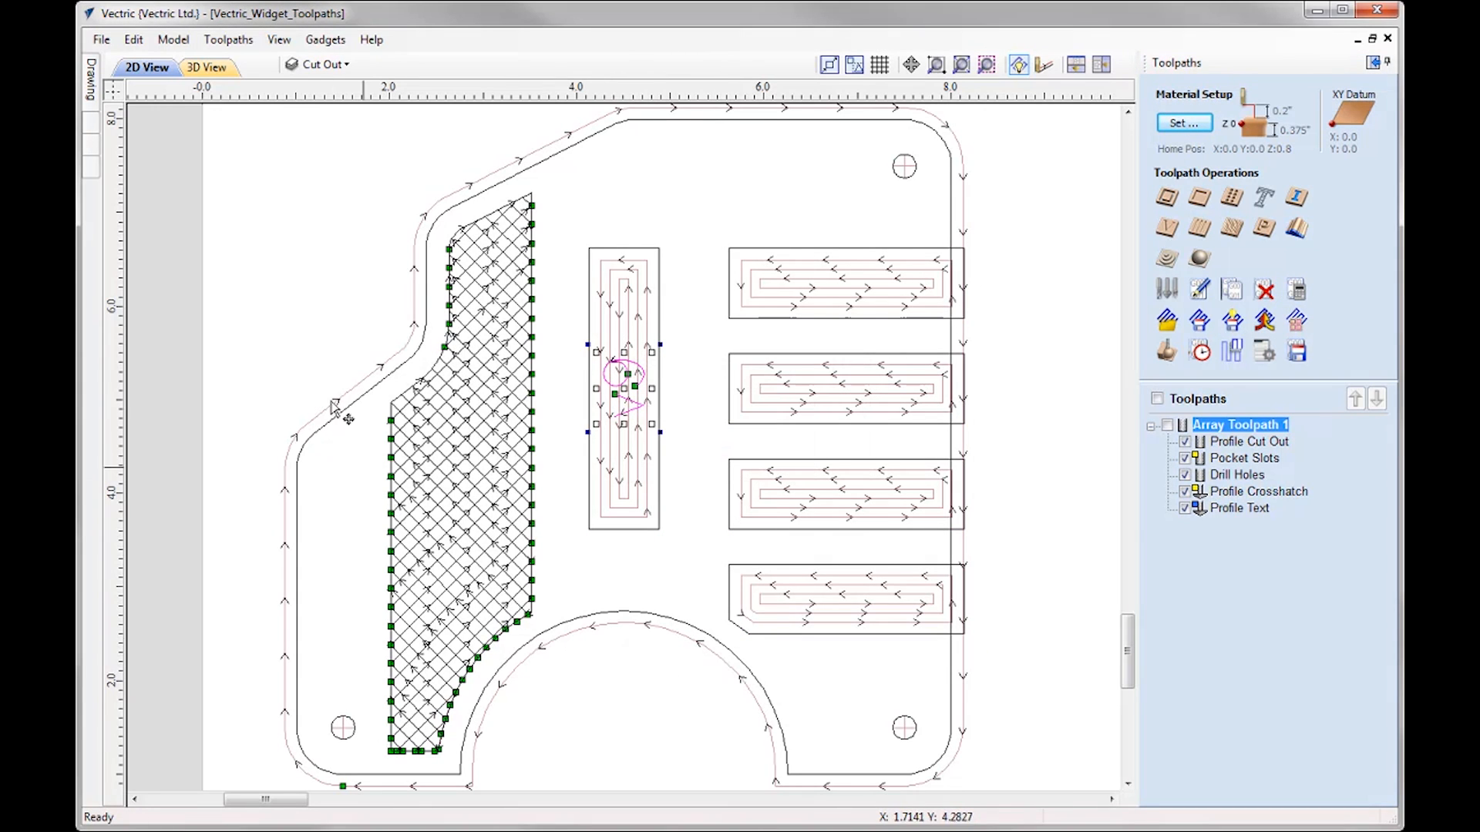
pyautogui.click(1076, 64)
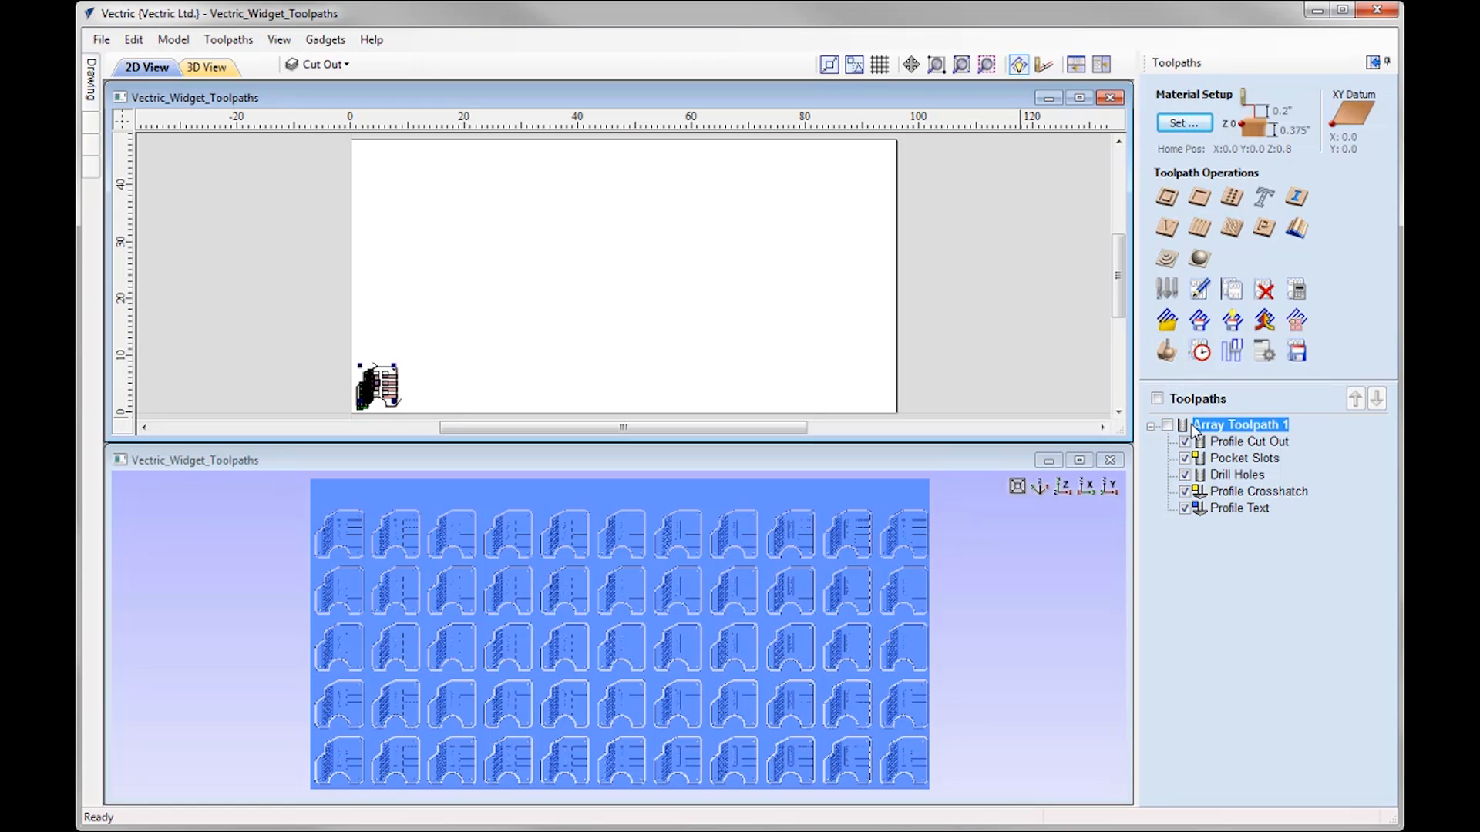
# Preview all recalculated toolpaths, and examine the v9 text on the arrayed widgets close up in an enlarged 3D view
pyautogui.click(1167, 353)
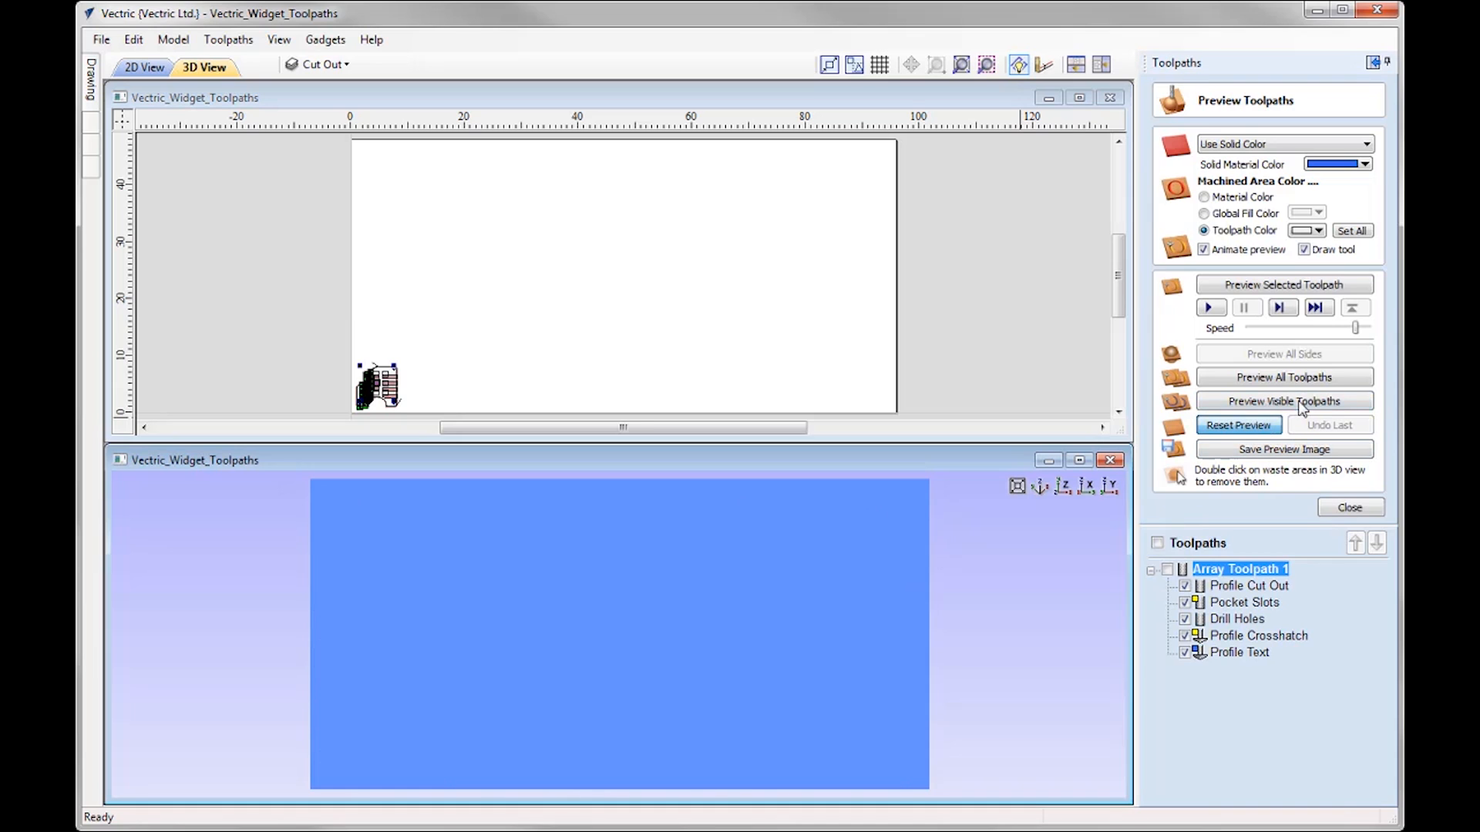
pyautogui.click(1295, 376)
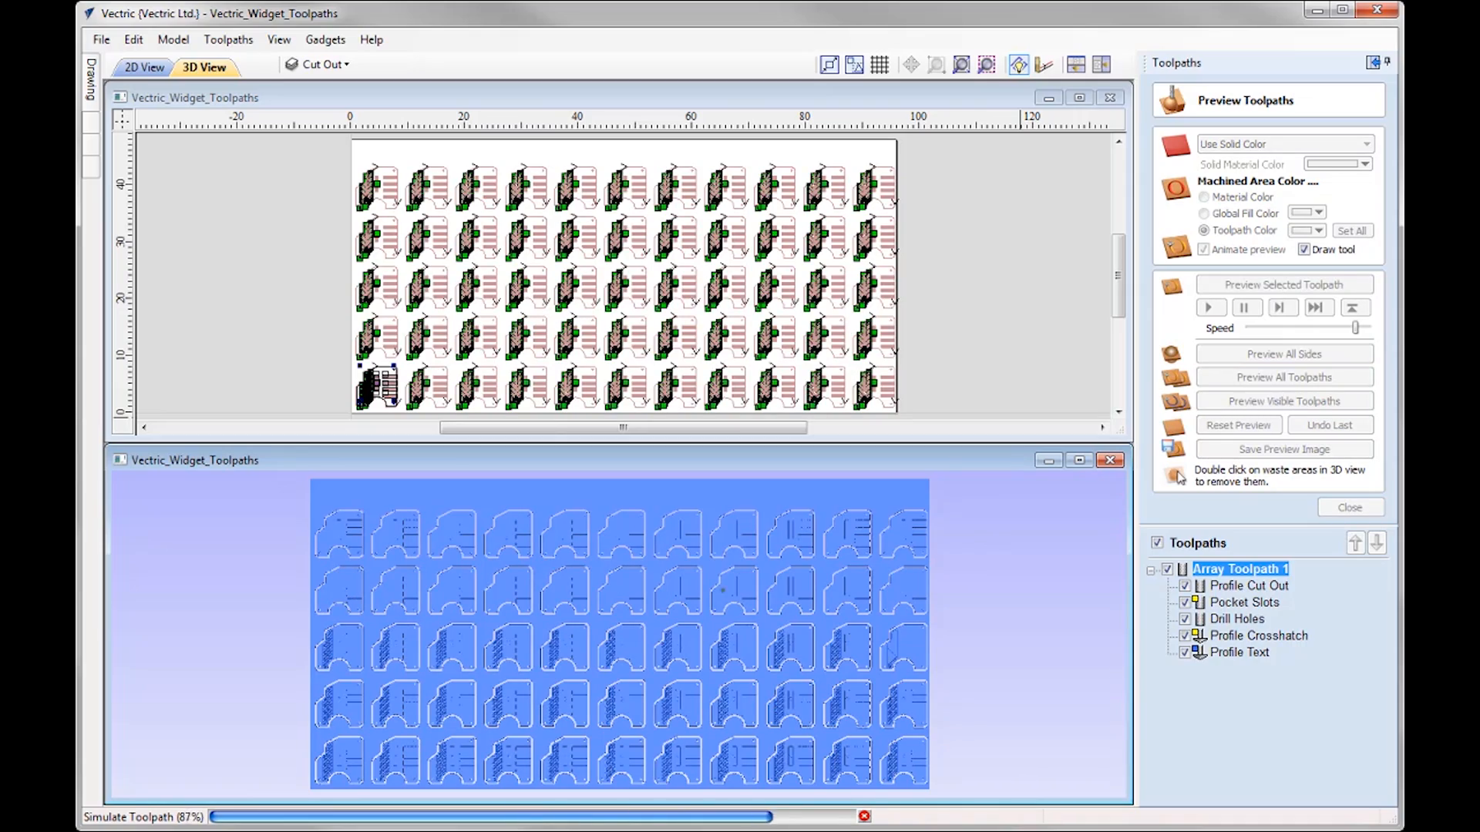
pyautogui.click(1081, 461)
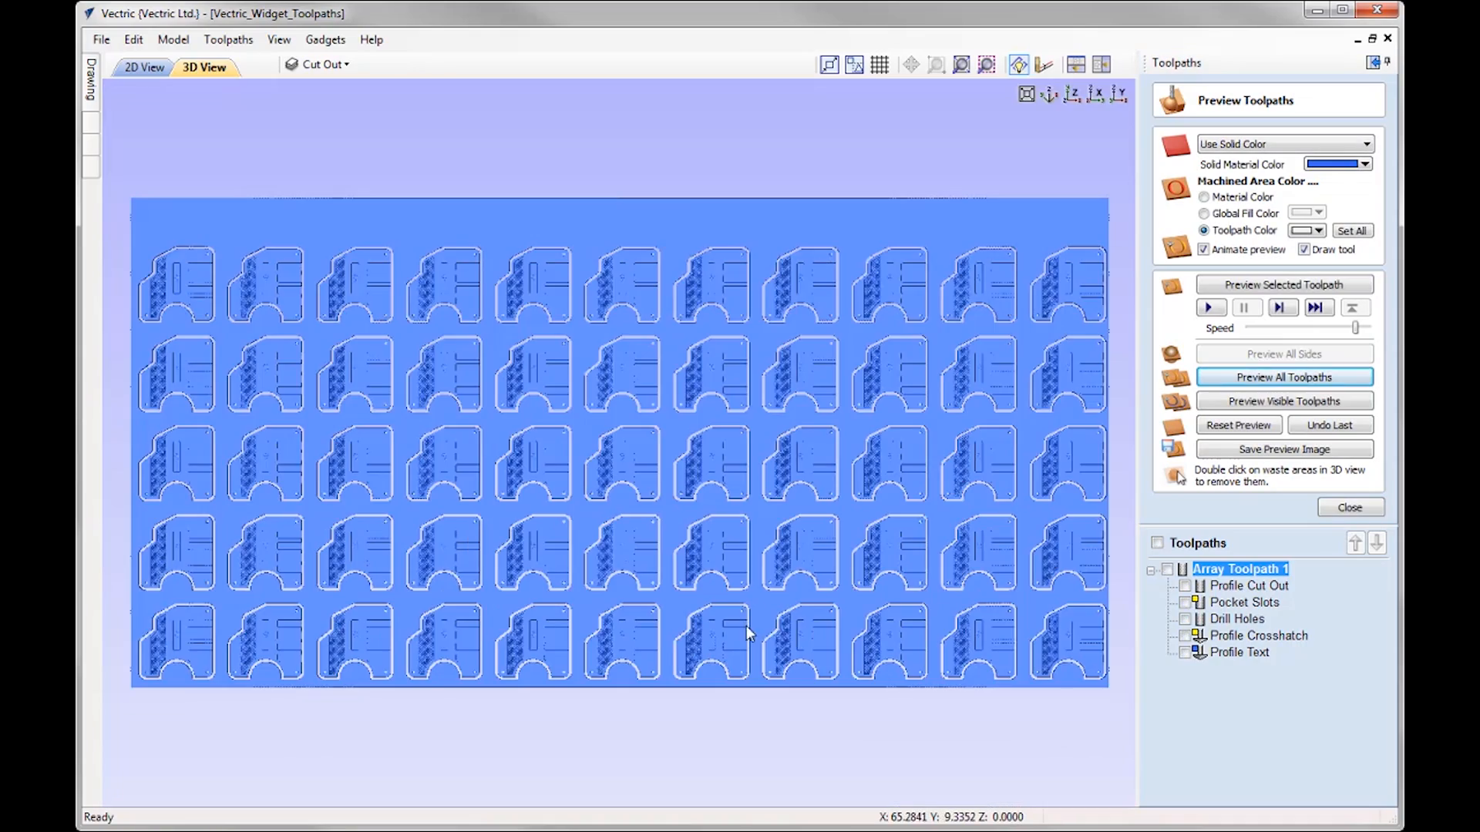
pyautogui.moveTo(760, 618); pyautogui.dragTo(802, 561)
pyautogui.scroll(5, 668, 446)
pyautogui.scroll(3, 644, 520)
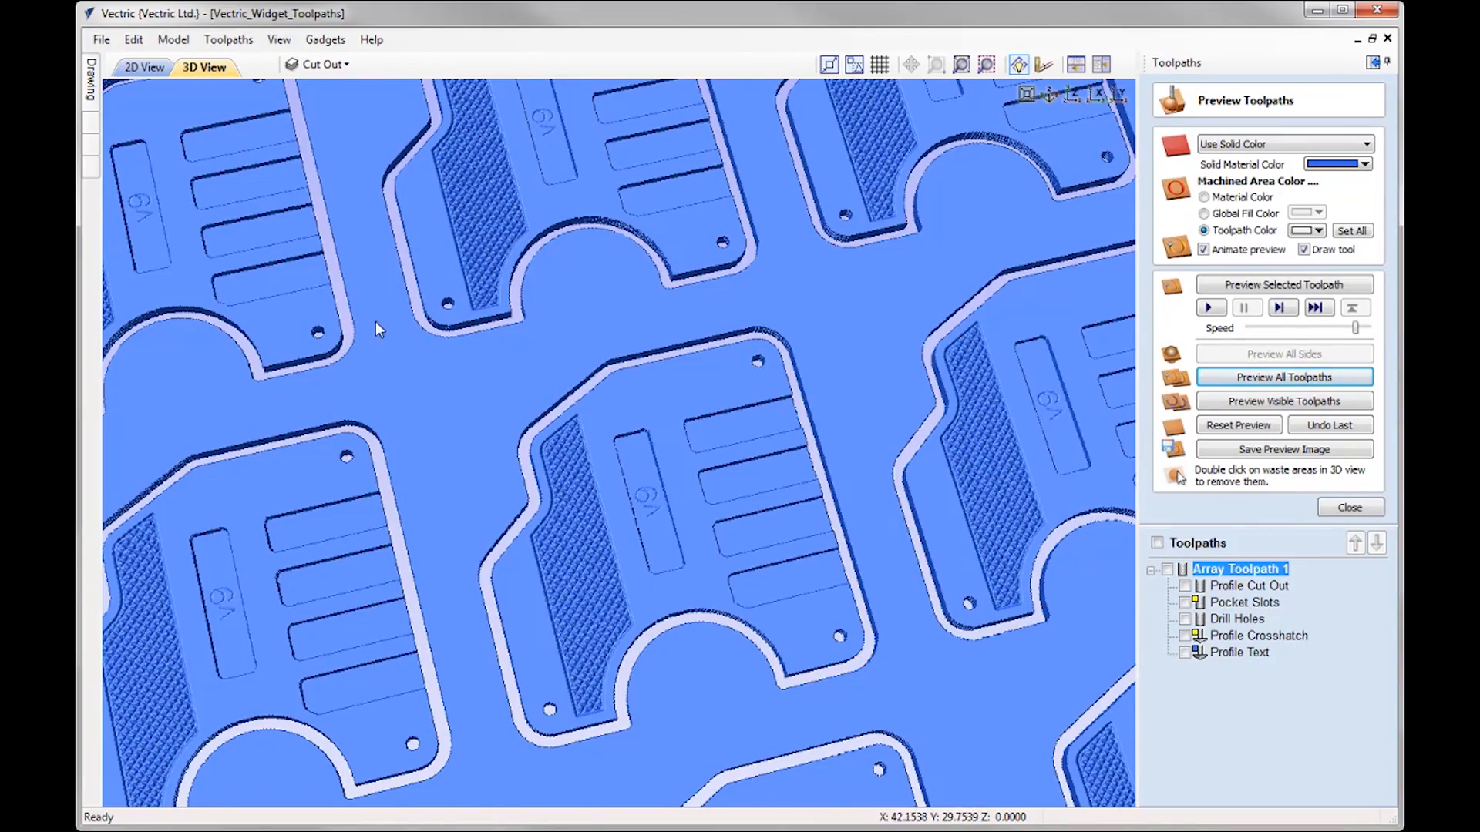
pyautogui.scroll(-6, 253, 232)
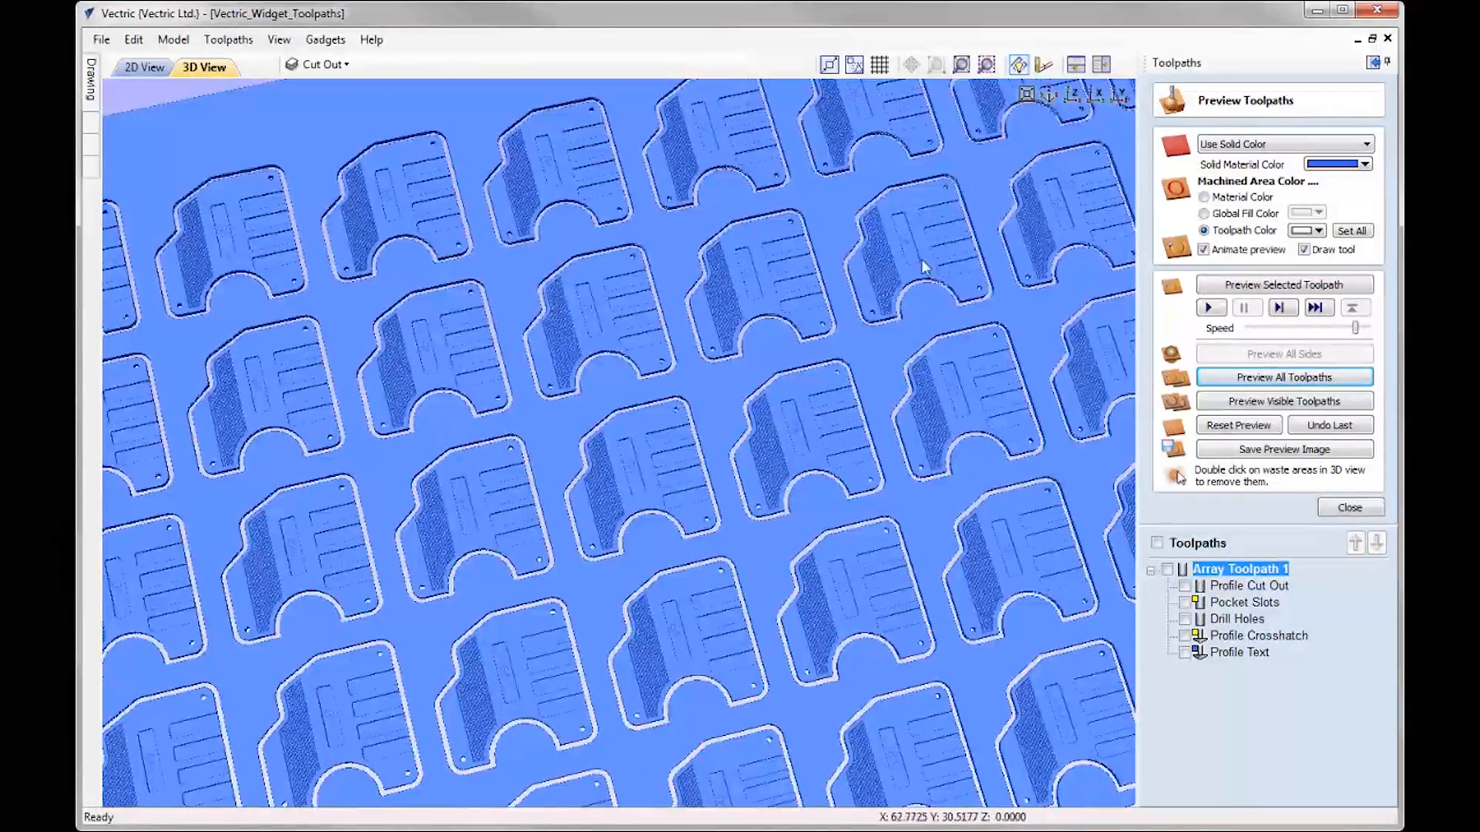
pyautogui.click(1050, 95)
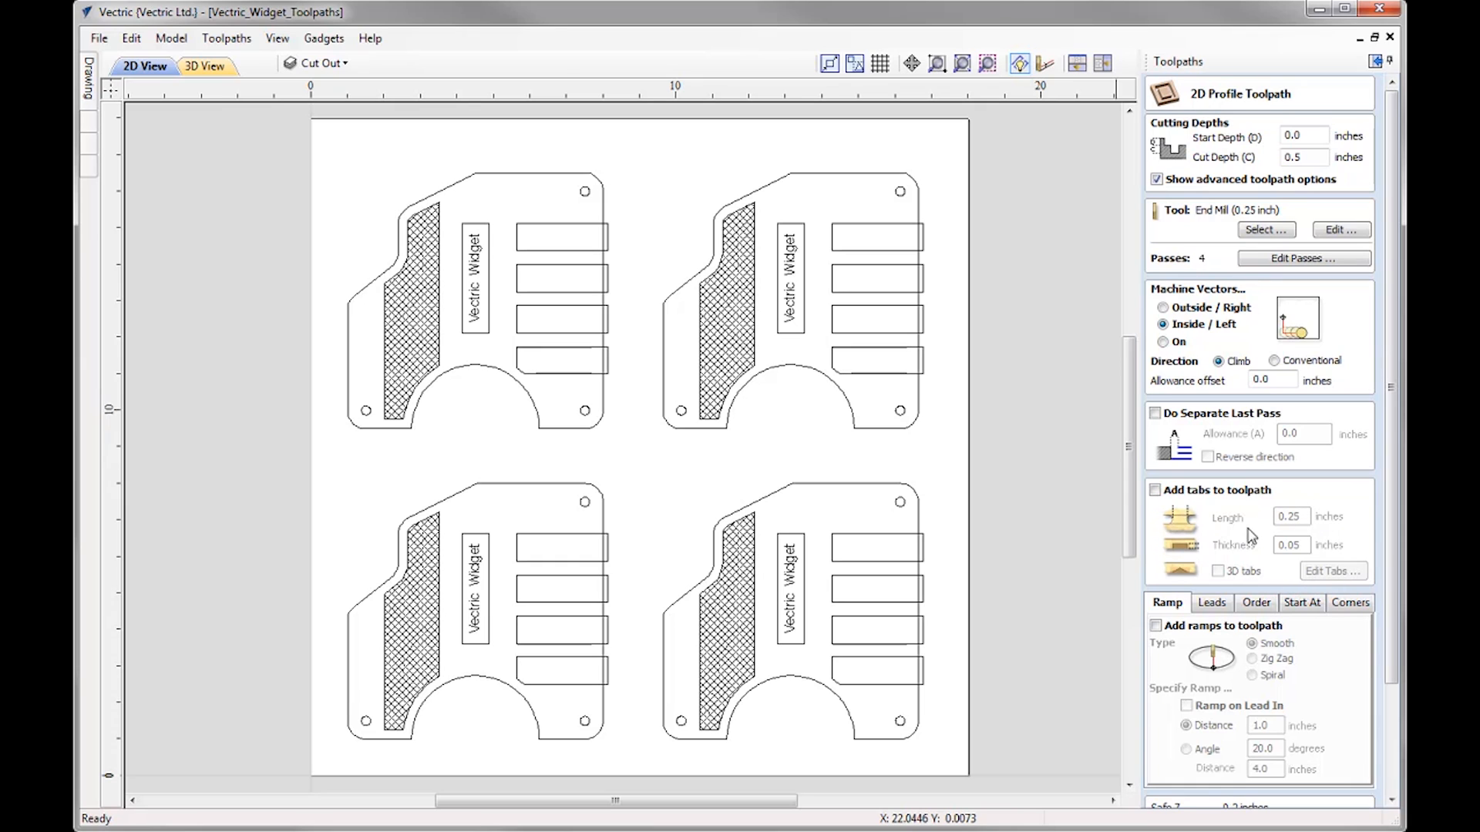
# Set the profile toolpath's start points to move closest to the selected point on the vector bounding box
pyautogui.click(1301, 606)
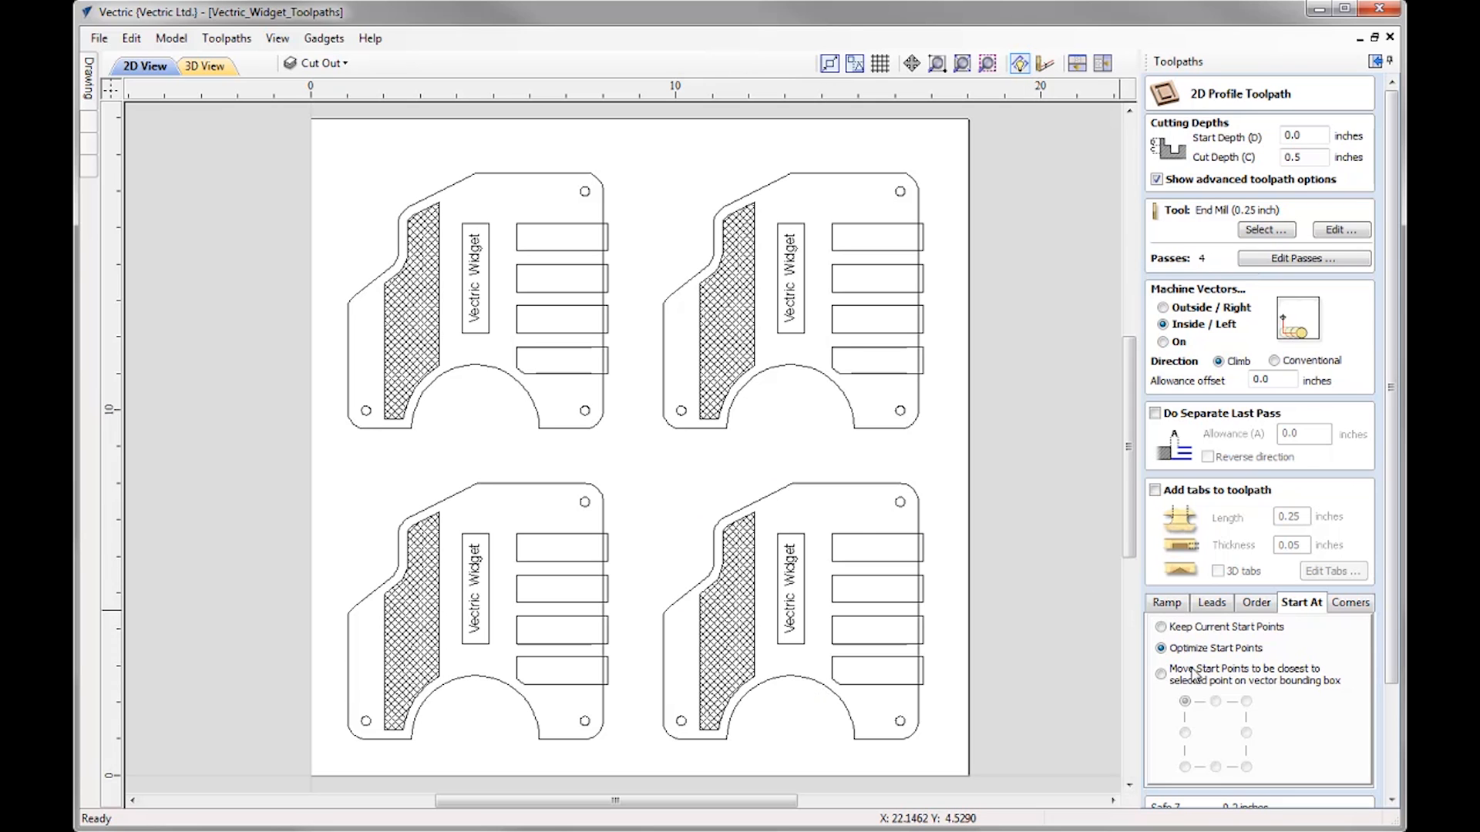
pyautogui.click(1161, 672)
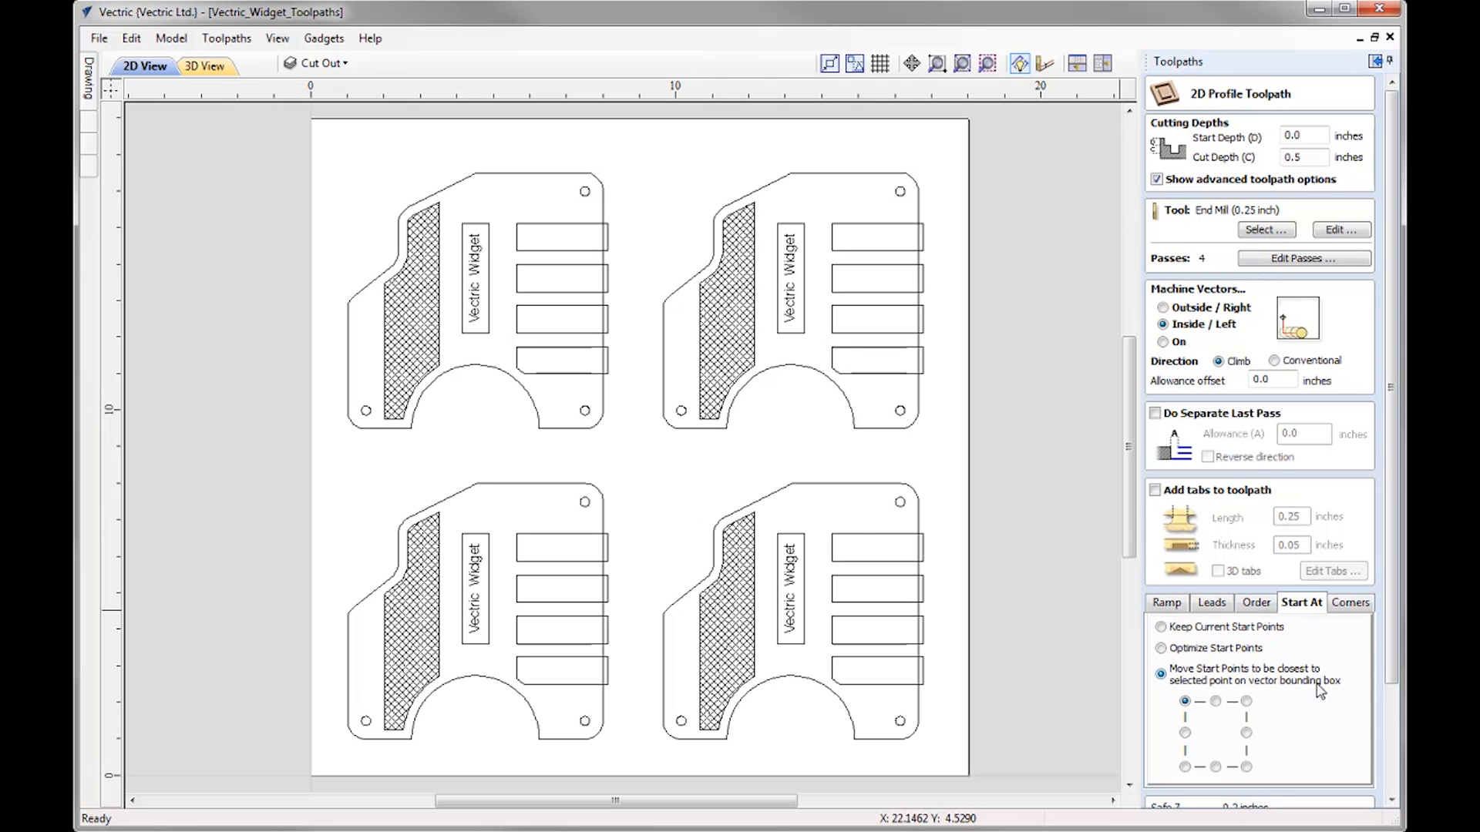
pyautogui.moveTo(1394, 636); pyautogui.dragTo(1394, 743)
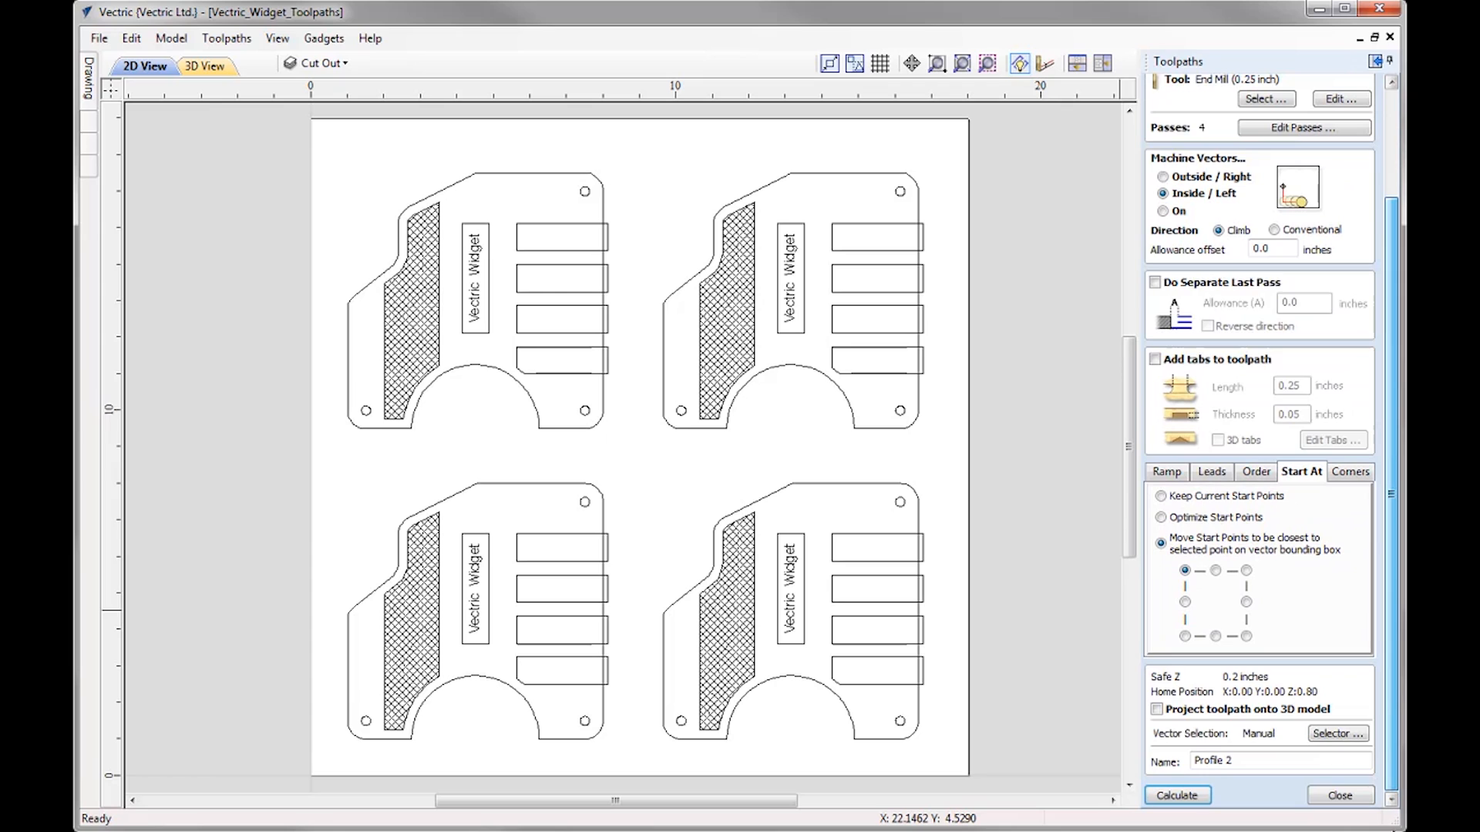
# Select the outer outlines of all four widgets for the Profile 2 toolpath
pyautogui.click(560, 429)
pyautogui.keyDown('shift'); pyautogui.click(719, 428); pyautogui.keyUp('shift')
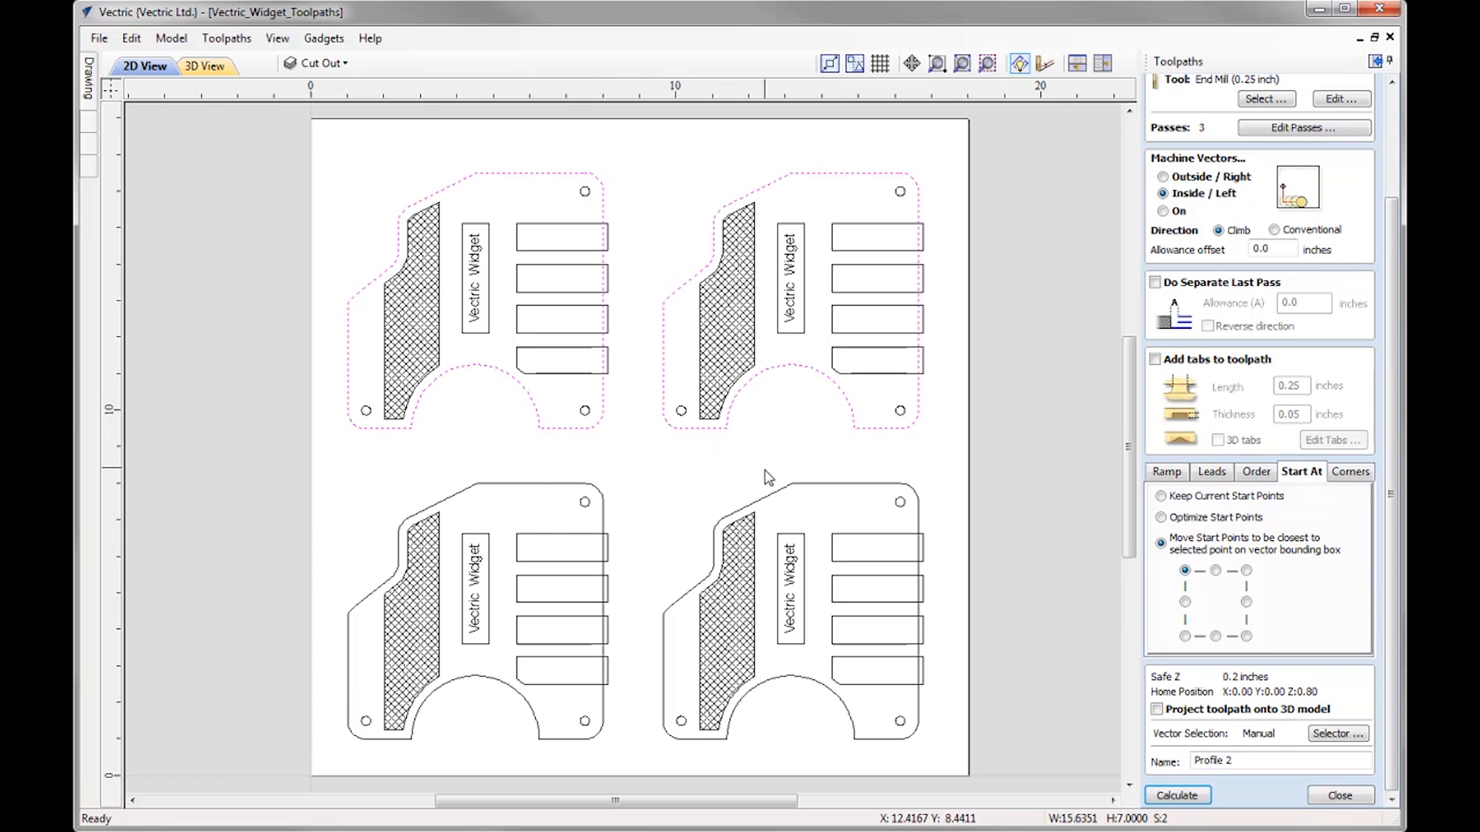
pyautogui.keyDown('shift'); pyautogui.click(769, 492); pyautogui.keyUp('shift')
pyautogui.keyDown('shift'); pyautogui.click(602, 495); pyautogui.keyUp('shift')
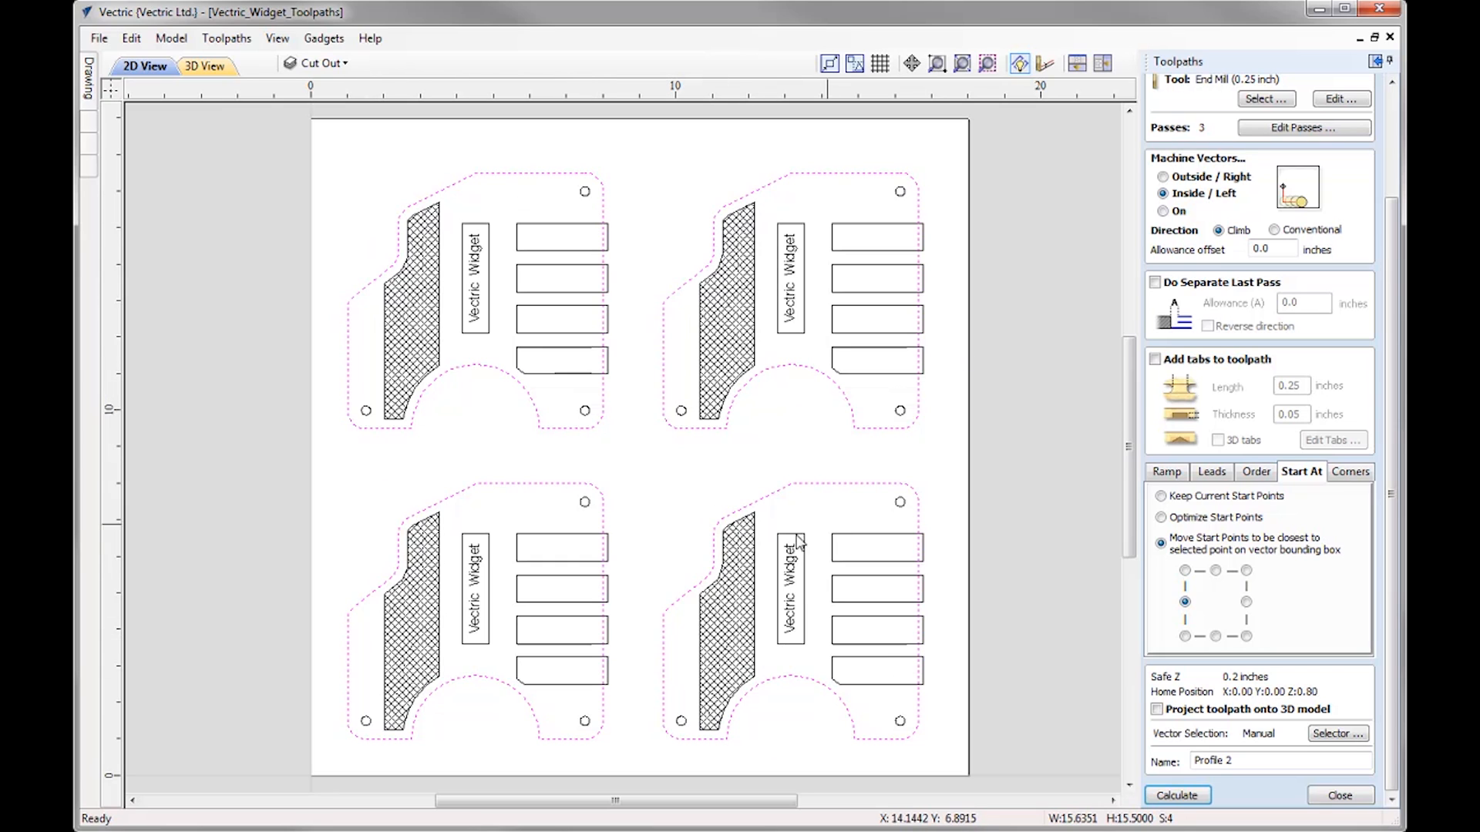
# Calculate the Profile 2 toolpath, and recalculate it with the start points at the top-centre point of the vector bounding box
pyautogui.click(1177, 796)
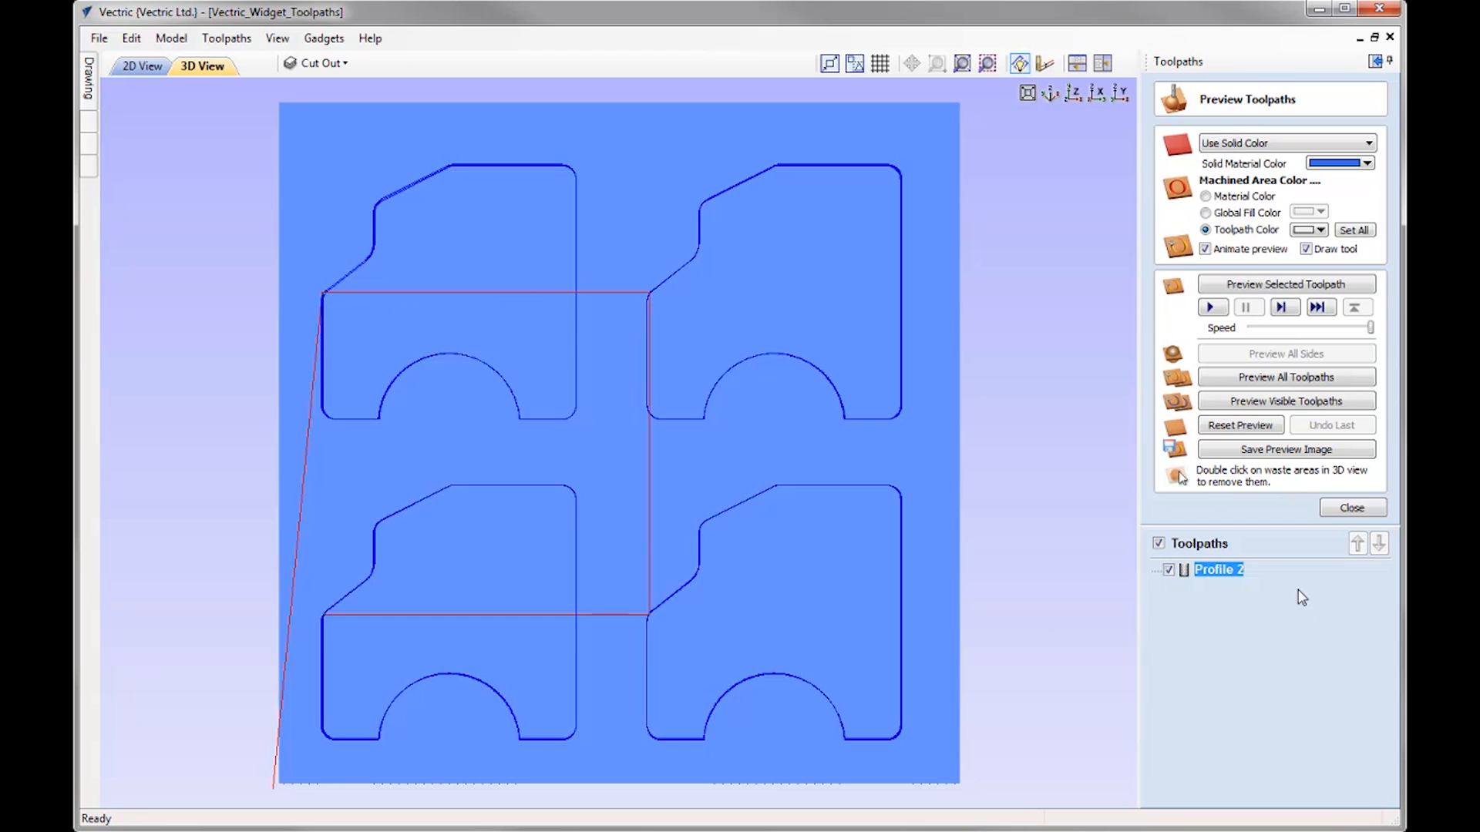
pyautogui.doubleClick(1219, 570)
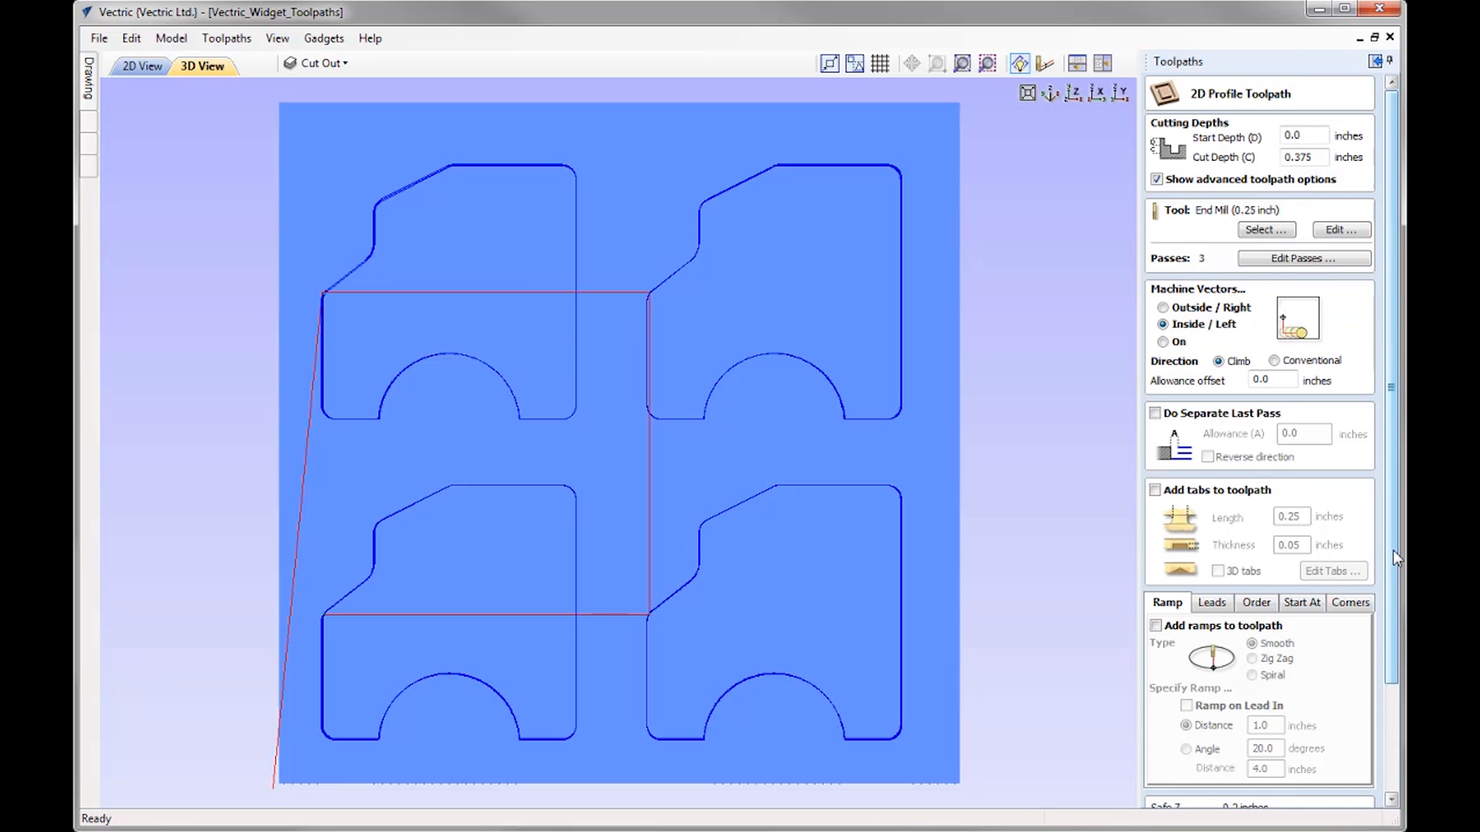
pyautogui.moveTo(1400, 558); pyautogui.dragTo(1399, 787)
pyautogui.click(1310, 472)
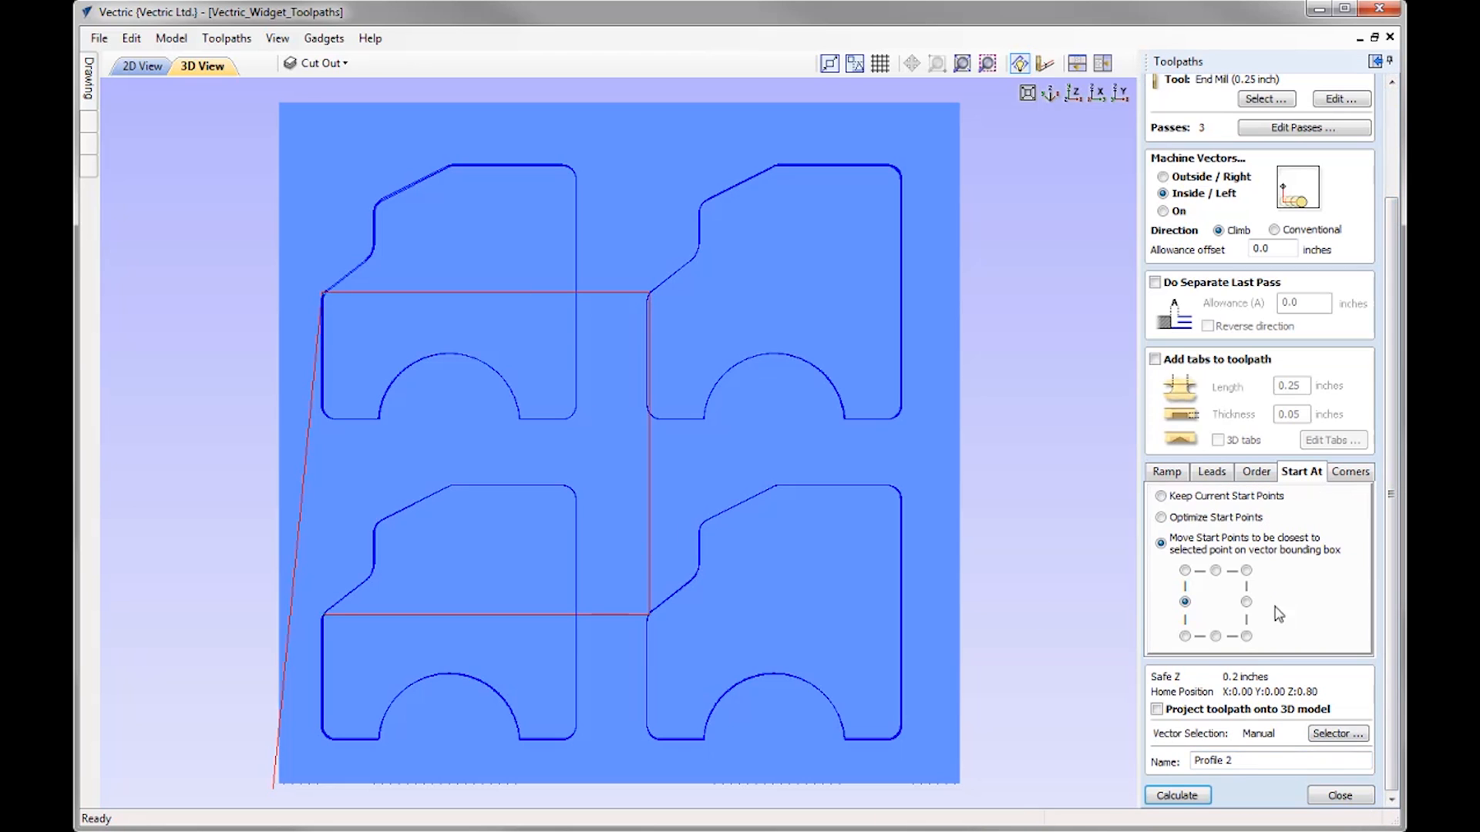
pyautogui.click(1216, 571)
pyautogui.click(1186, 797)
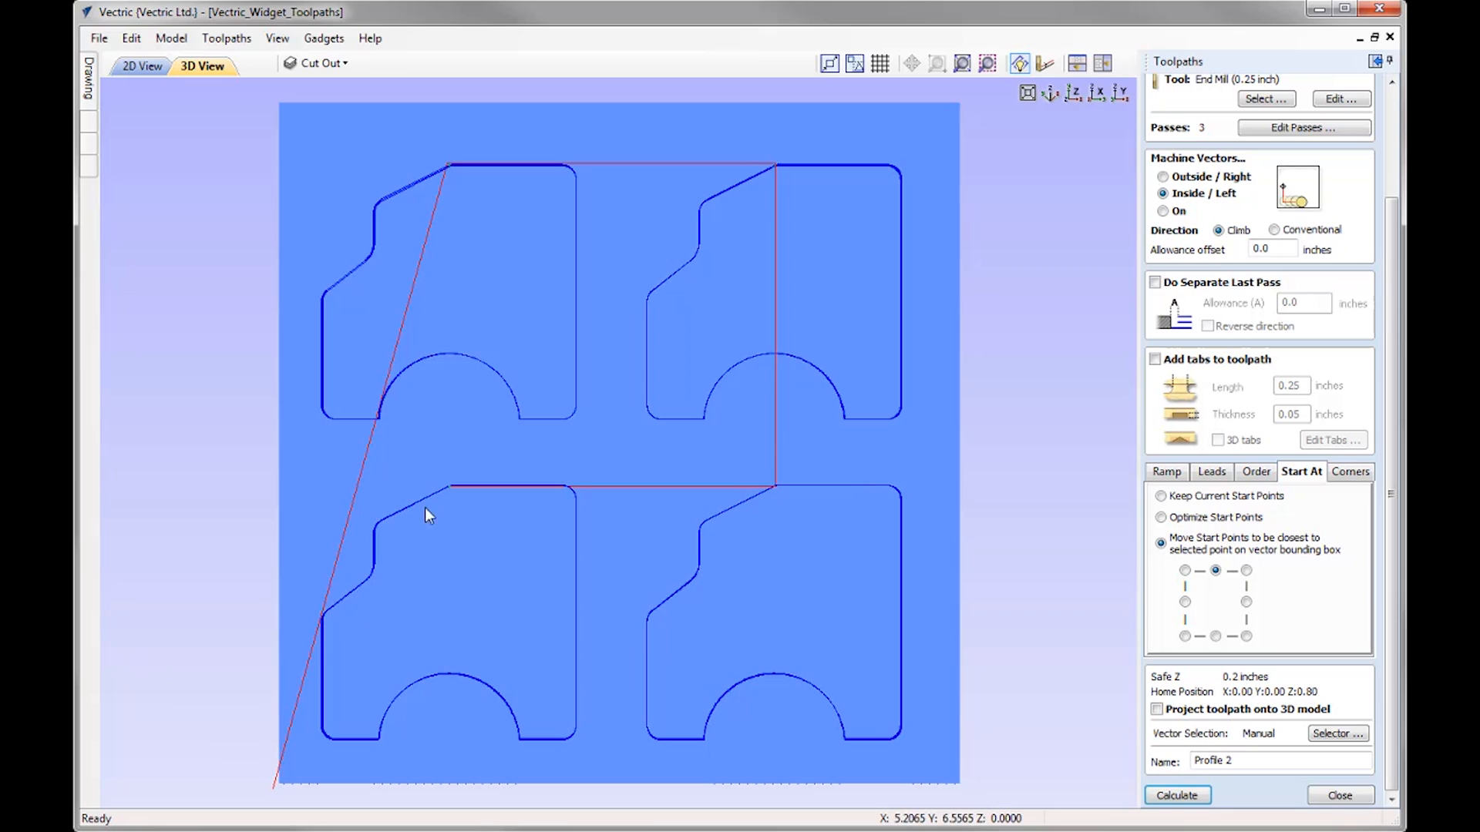
# Move the Profile 2 start points to the upper-right corner of the vector bounding box and recalculate
pyautogui.click(1246, 571)
pyautogui.click(1211, 798)
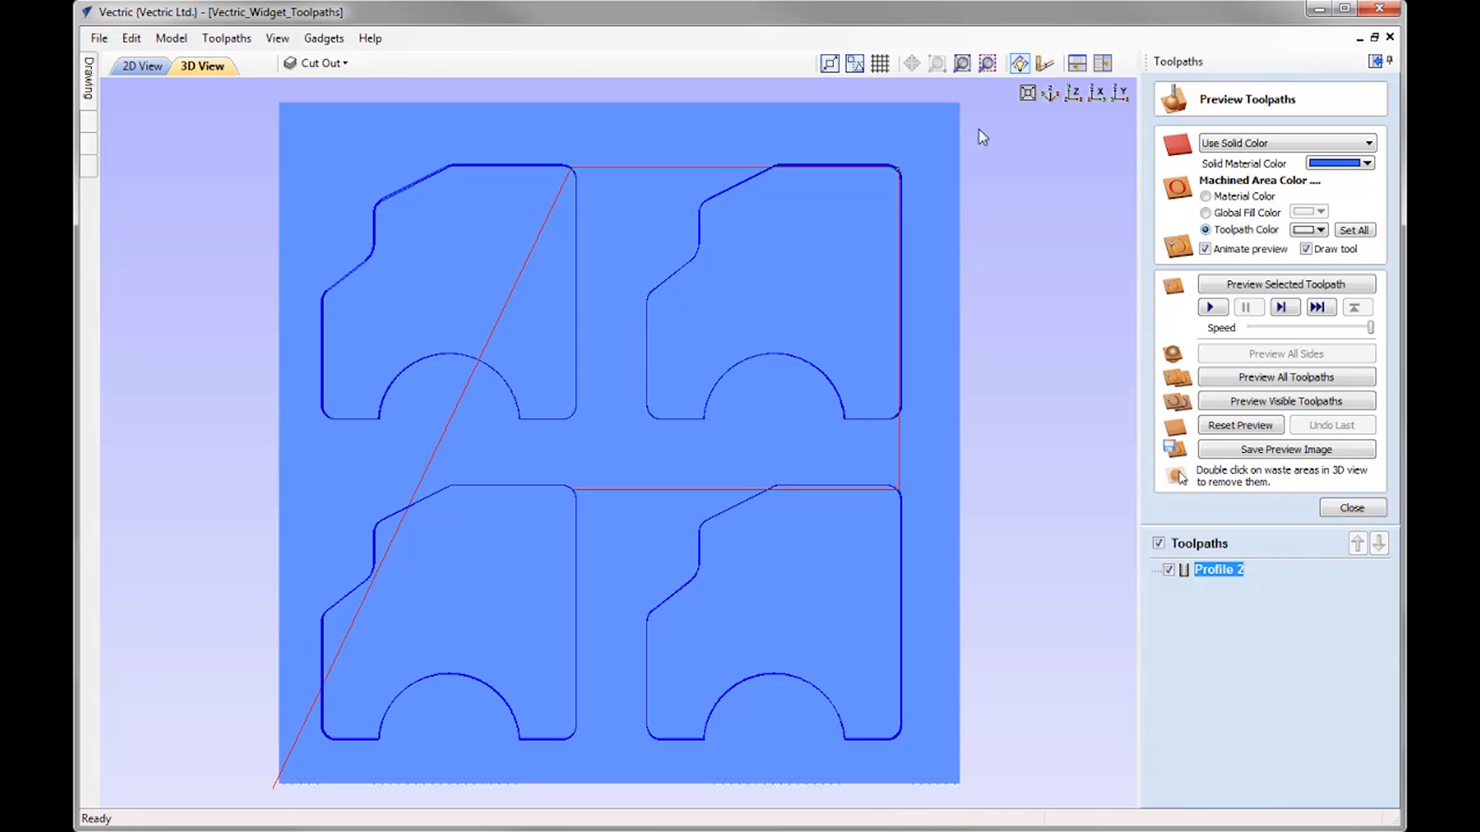
# Show the Profile 2 toolpath in the 2D view, toggle its drawing off and on, and display it as a solid cut
pyautogui.click(1020, 65)
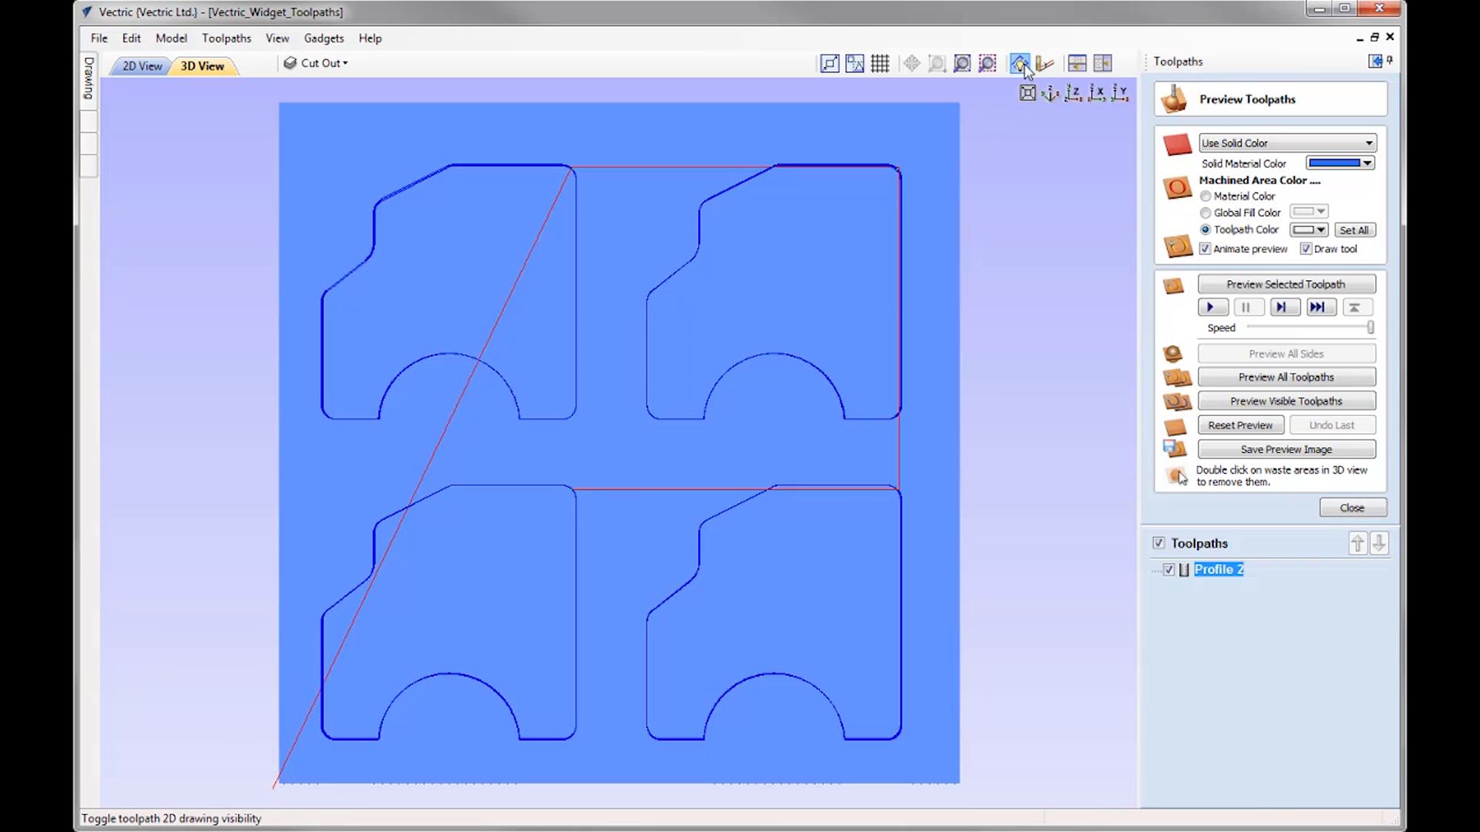
pyautogui.click(143, 67)
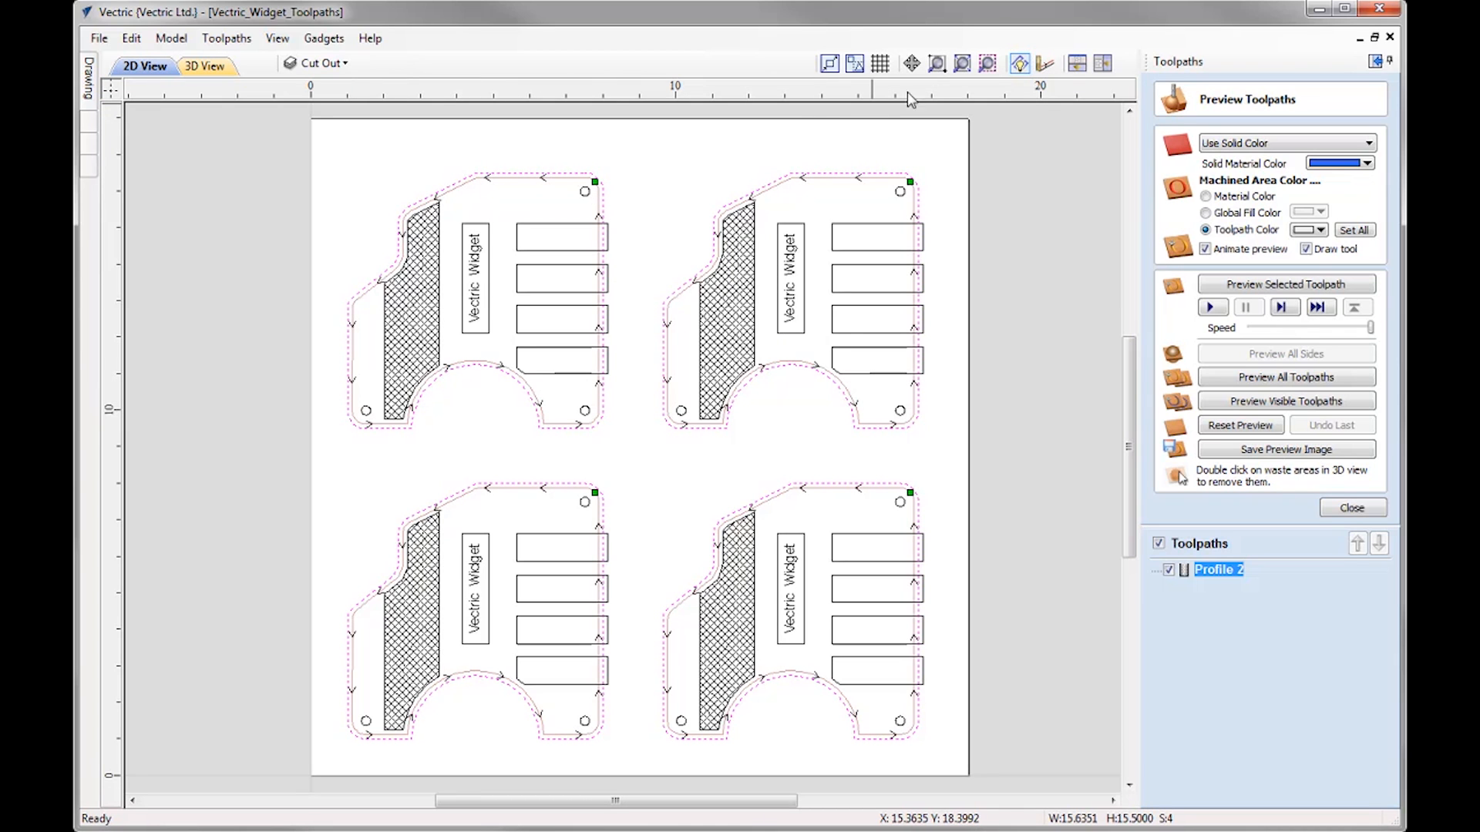
pyautogui.click(1020, 66)
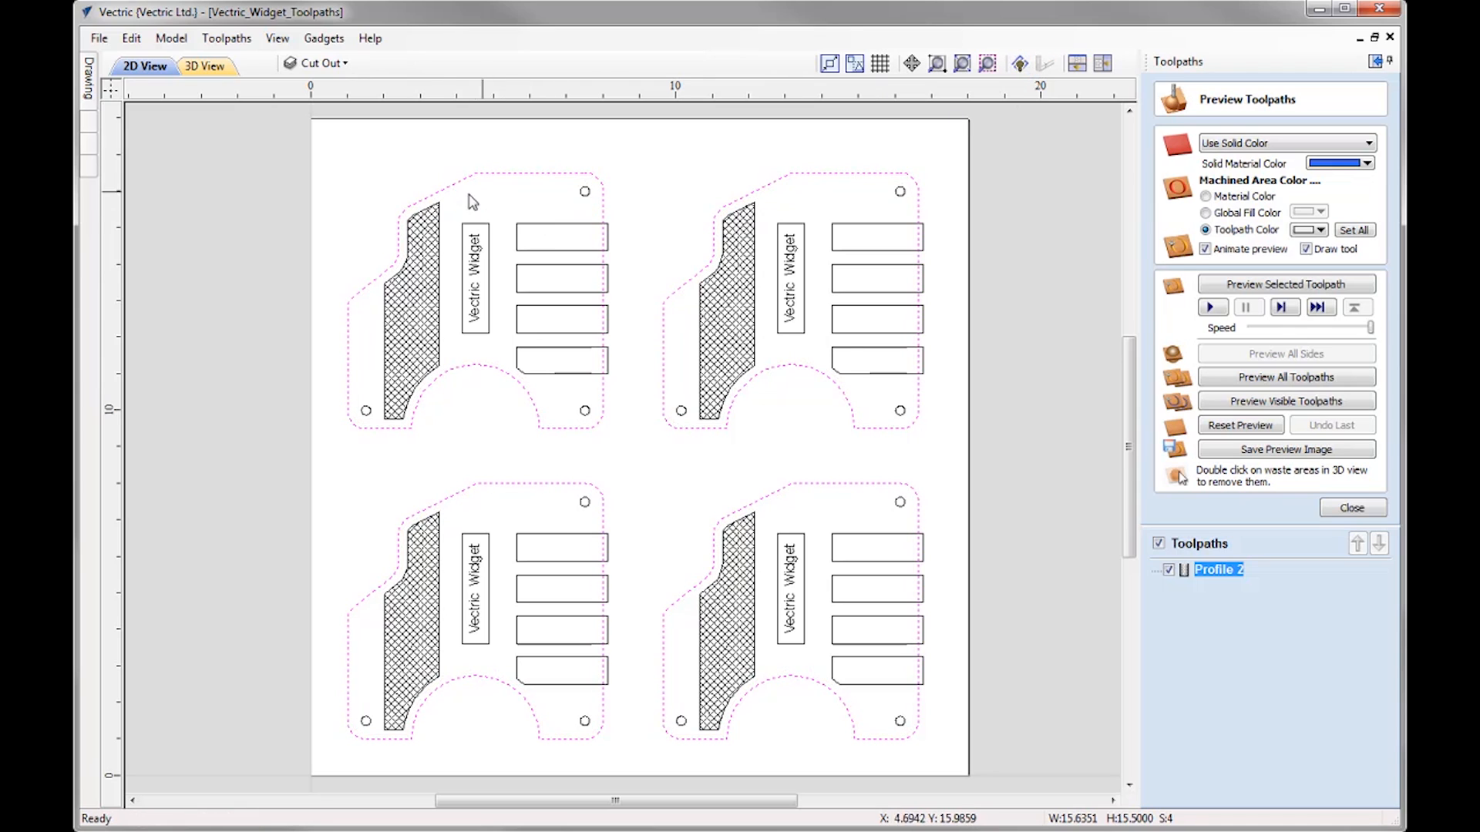
pyautogui.click(1020, 66)
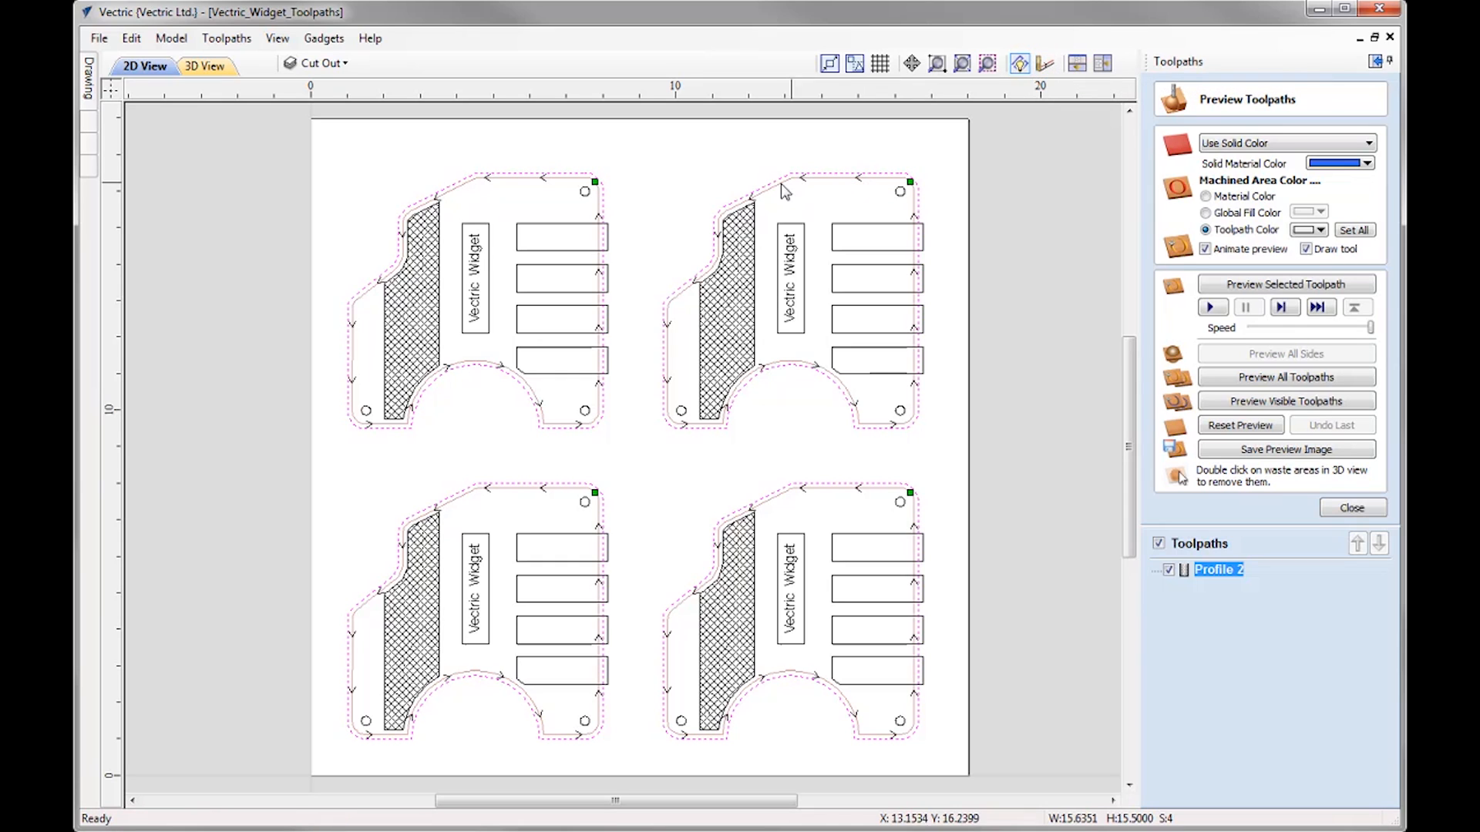
pyautogui.click(1045, 65)
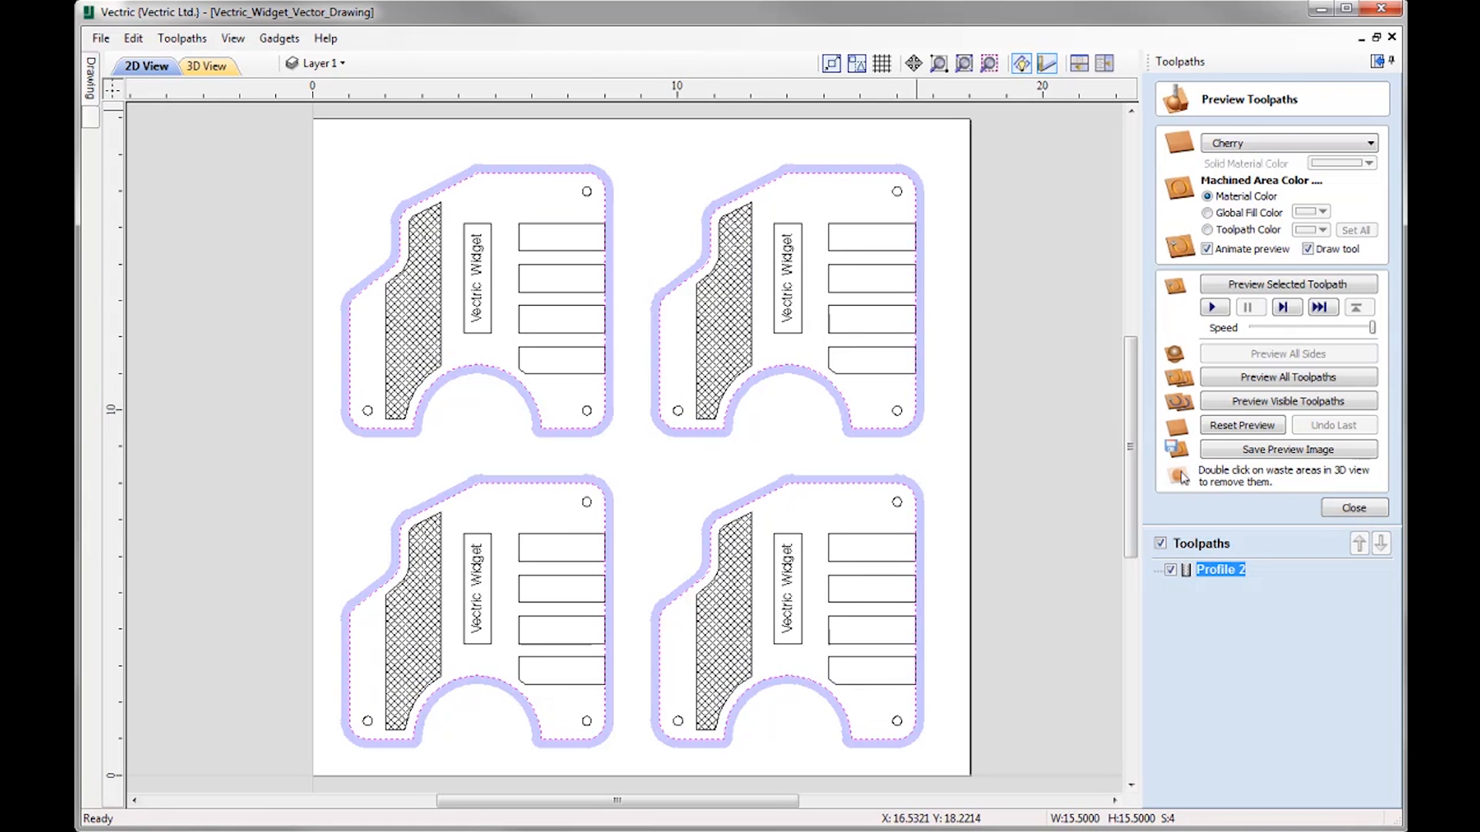
# Close the toolpath preview and try to save an HTML toolpath summary named Vectric_Widget_Vector_Drawing_Summary.html
pyautogui.click(1354, 508)
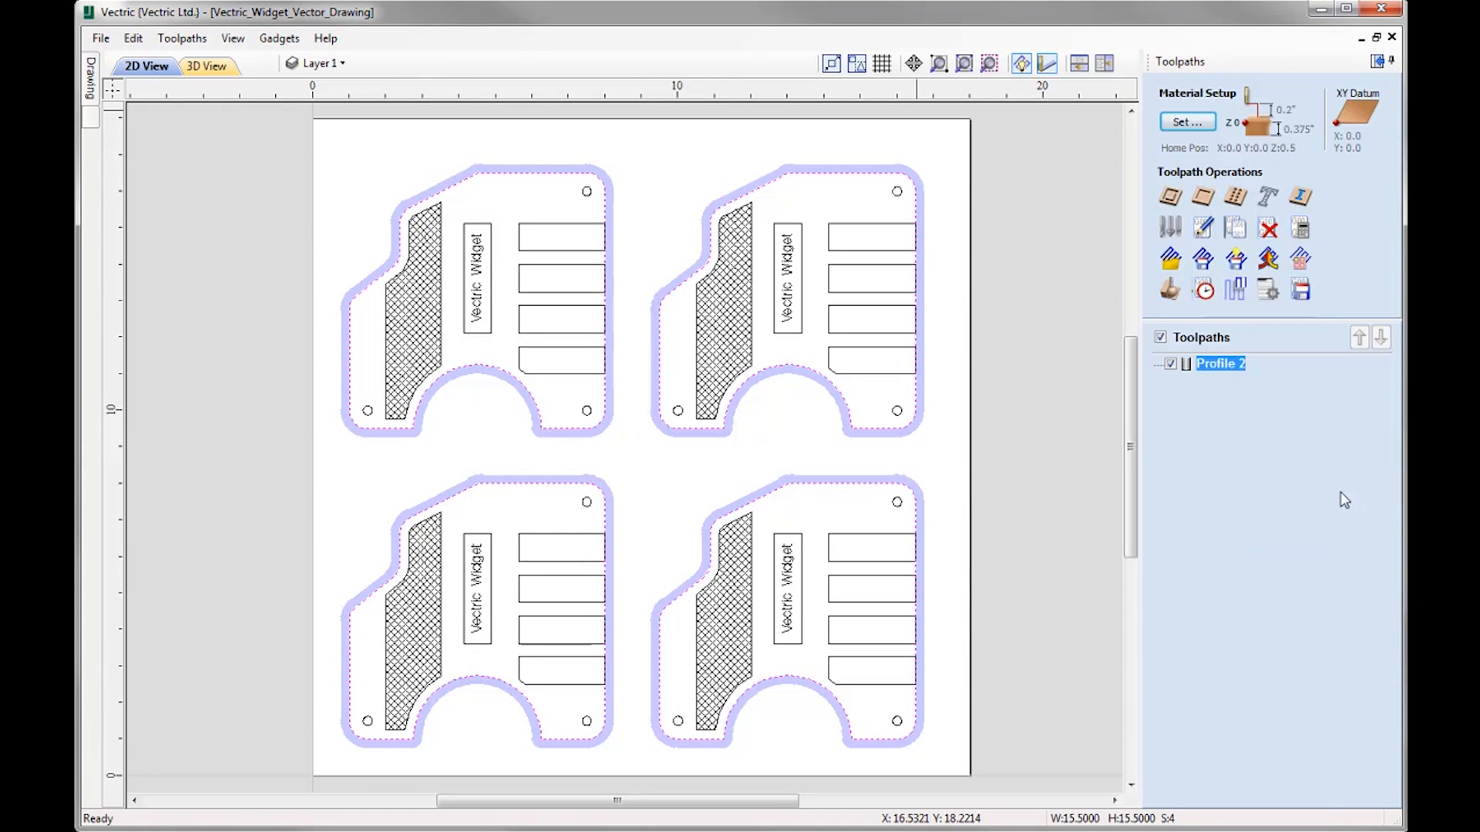
pyautogui.click(1269, 298)
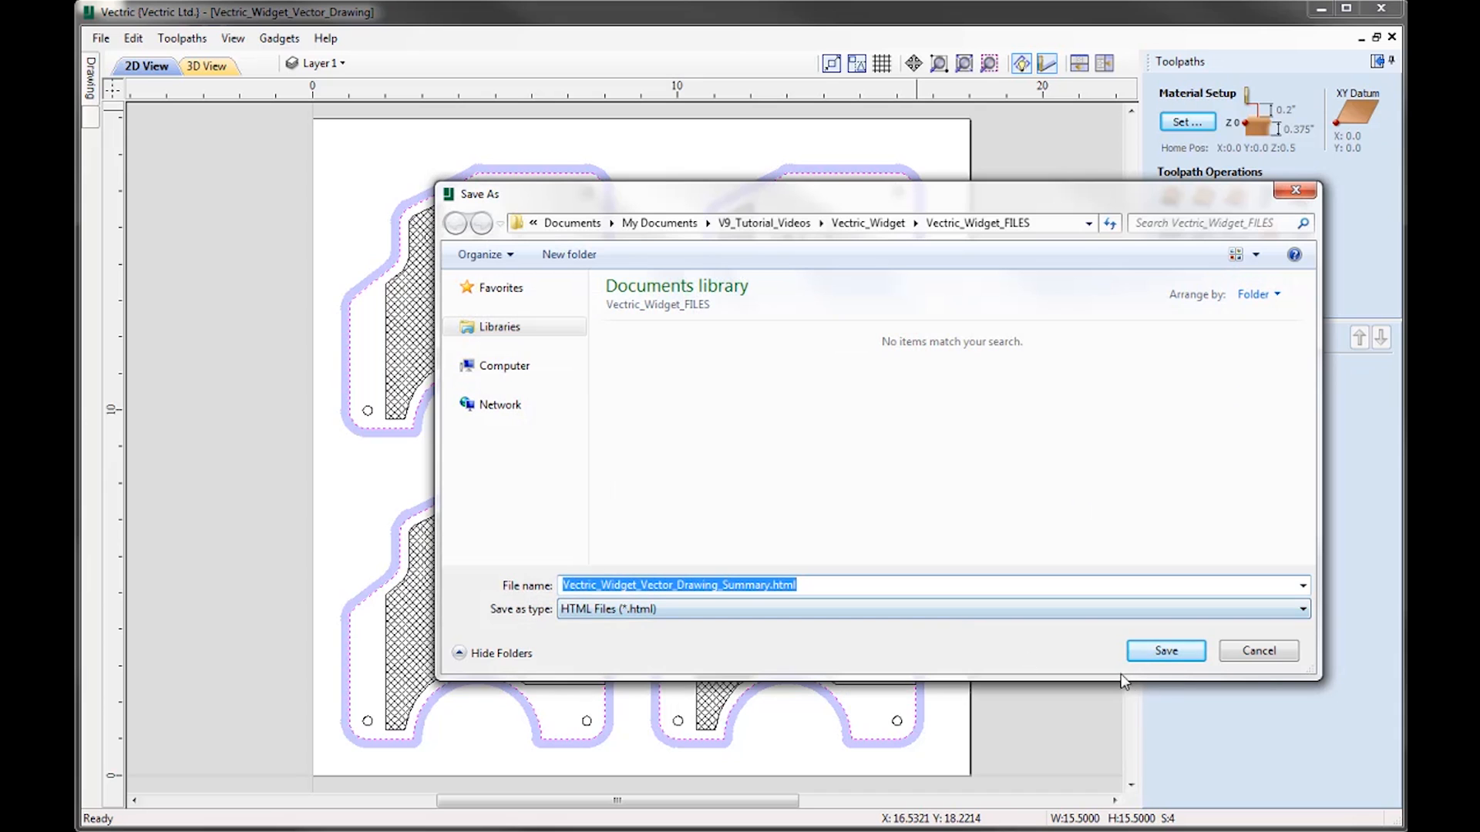
pyautogui.click(1273, 657)
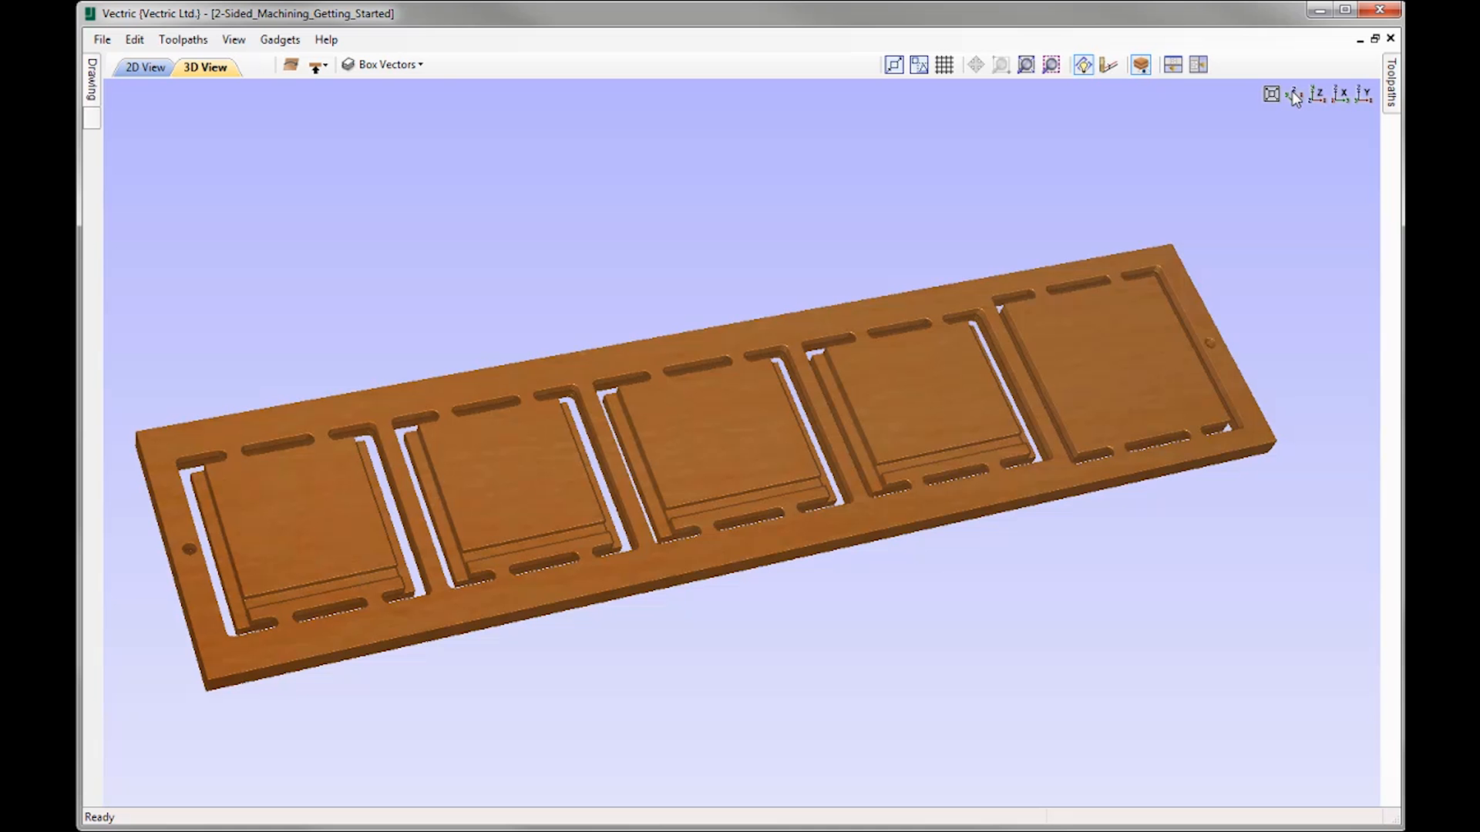
# Examine both faces of the 2-Sided_Machining_Getting_Started part by flipping between its isometric views
pyautogui.click(1294, 94)
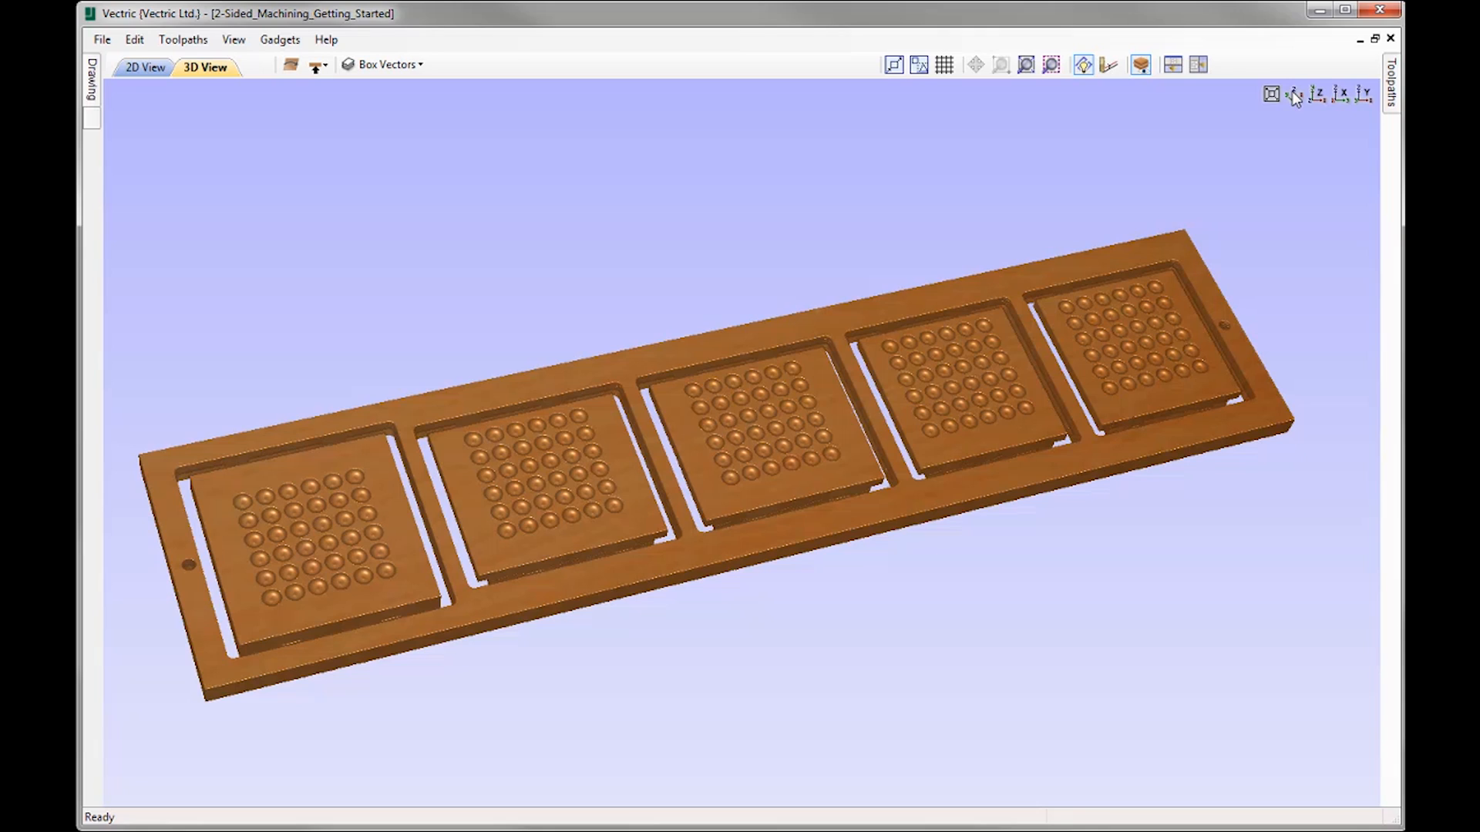
pyautogui.click(1294, 95)
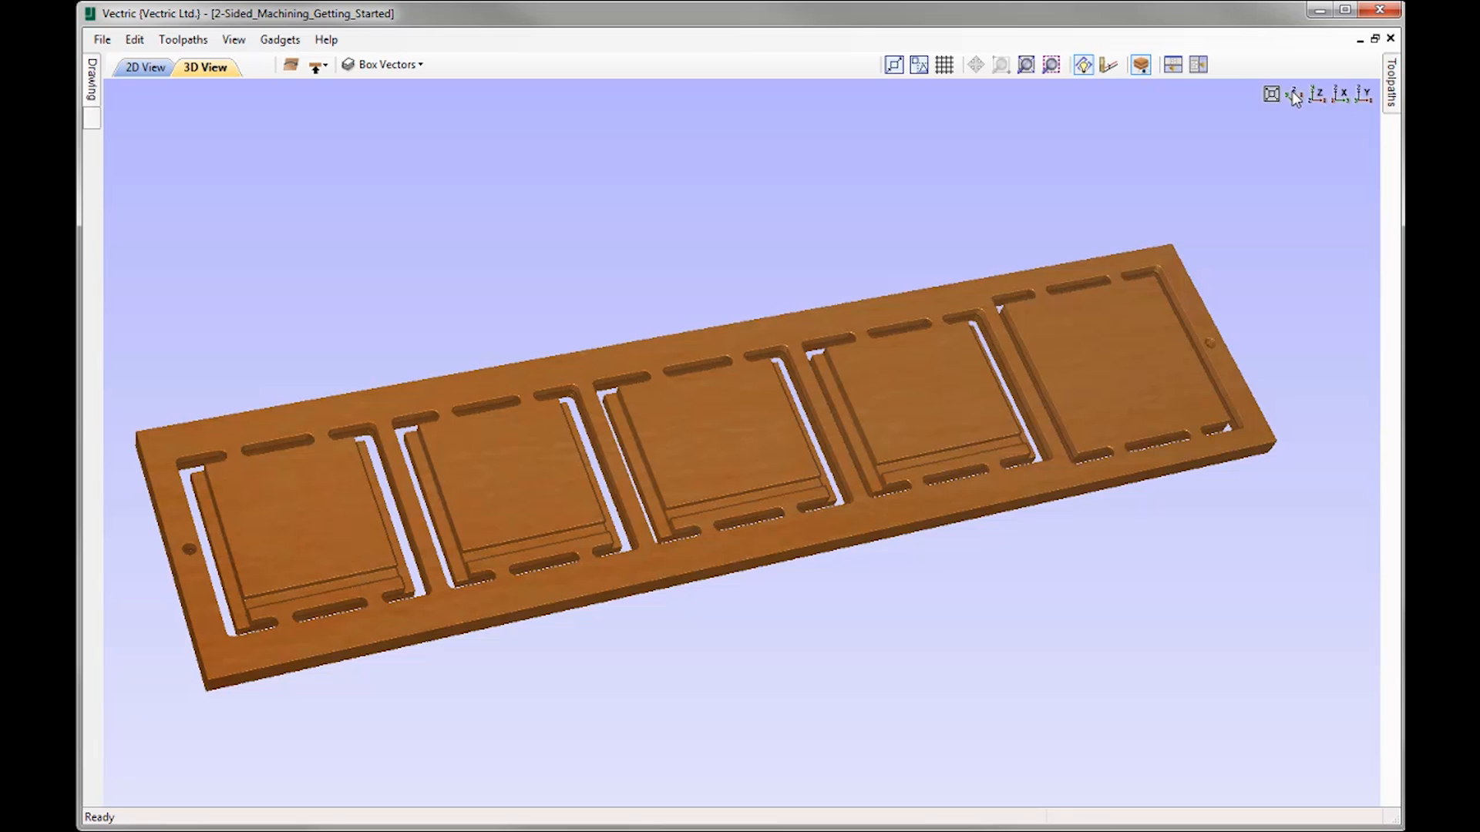
pyautogui.click(1294, 95)
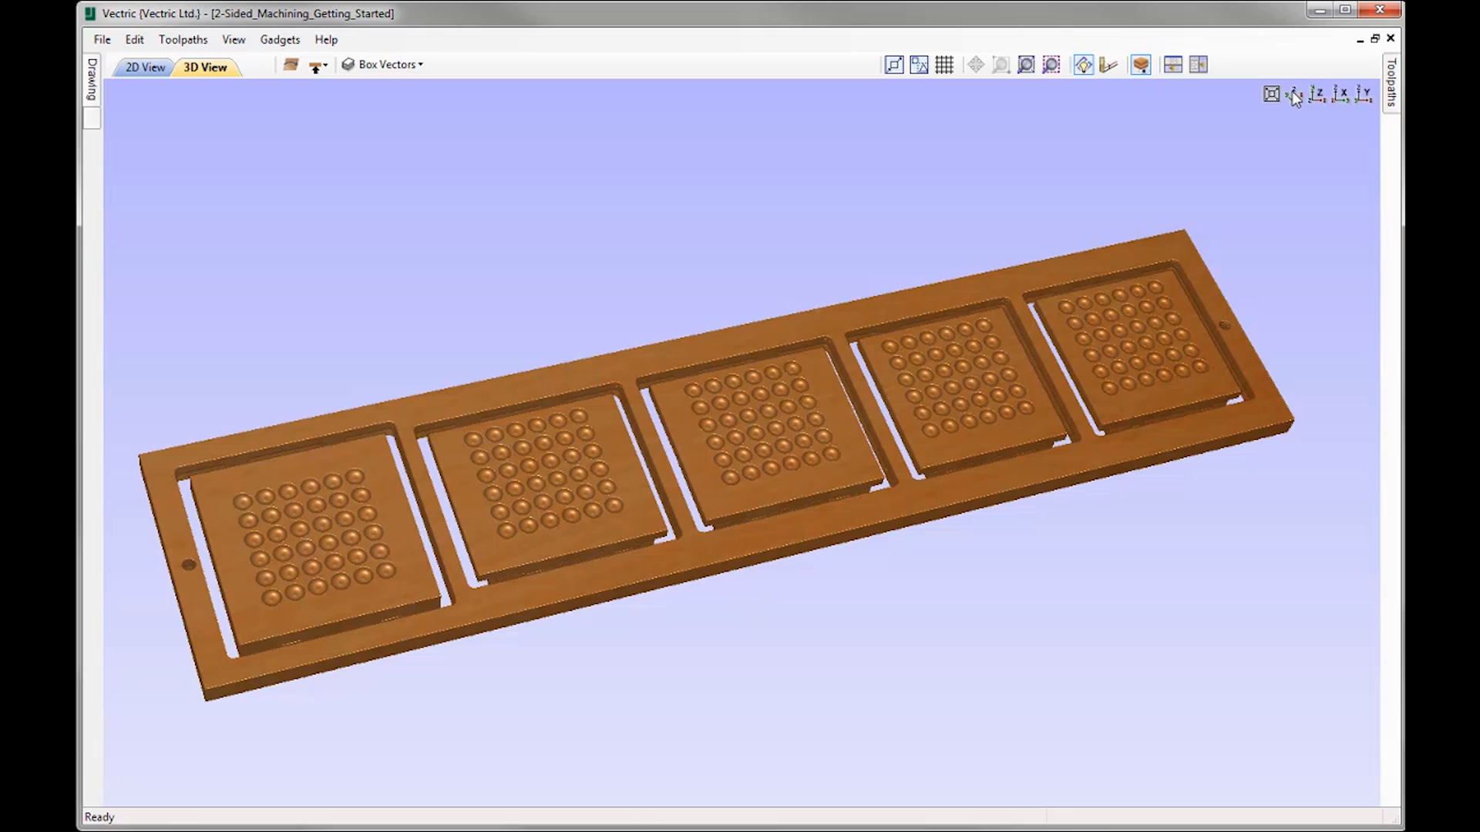
pyautogui.click(1294, 94)
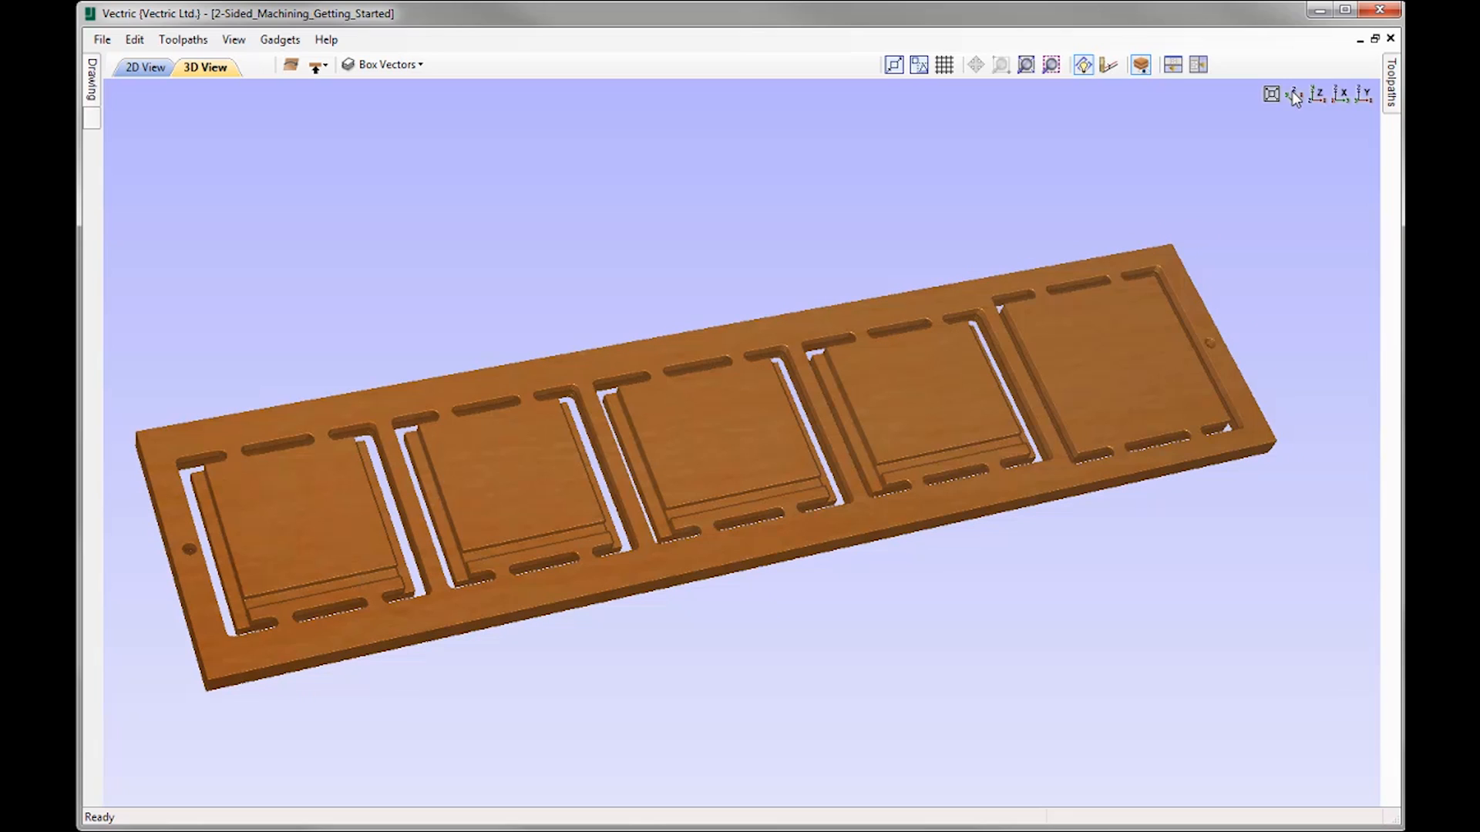
pyautogui.click(1294, 94)
pyautogui.click(1294, 94)
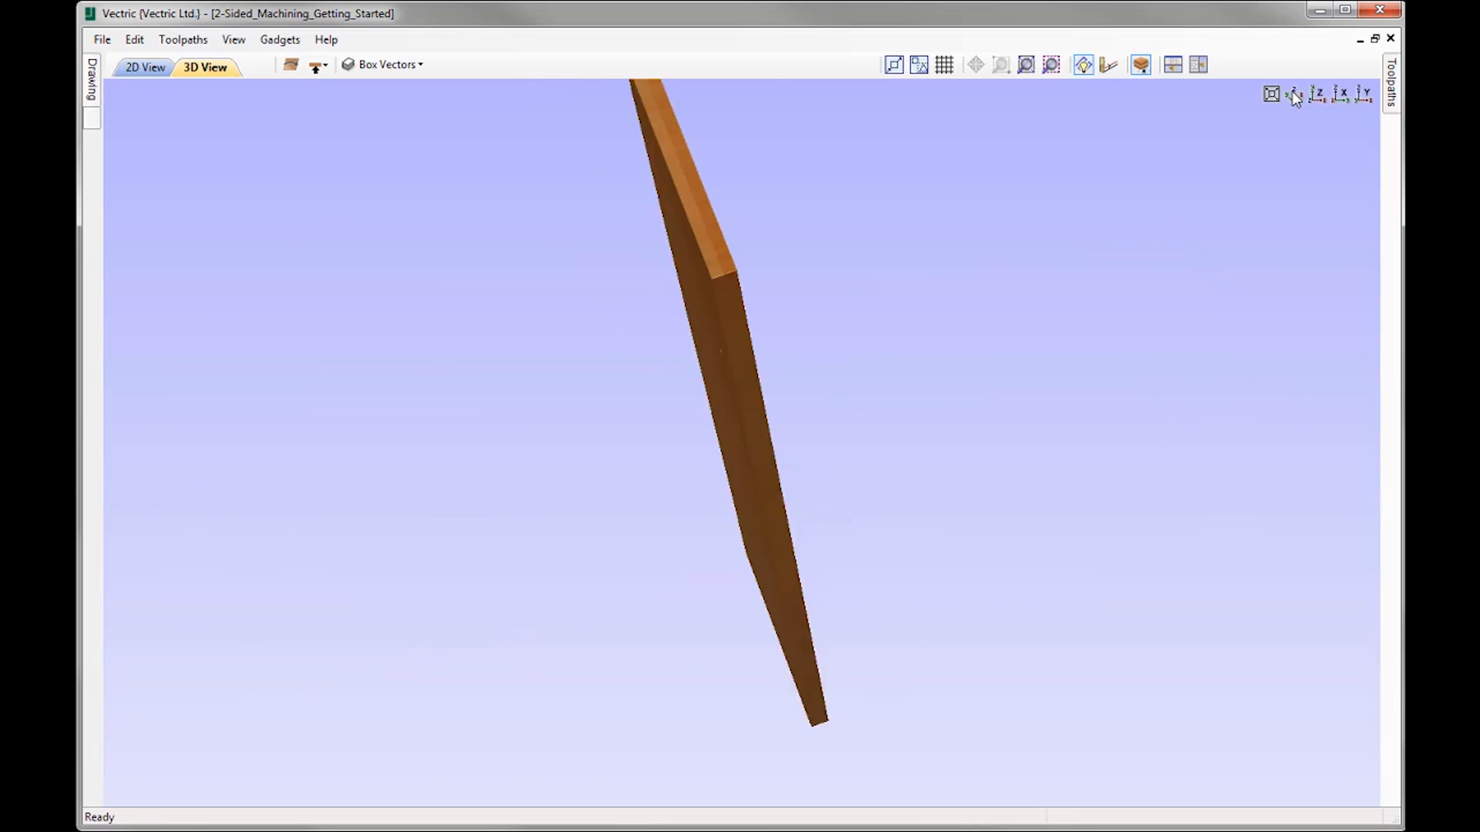
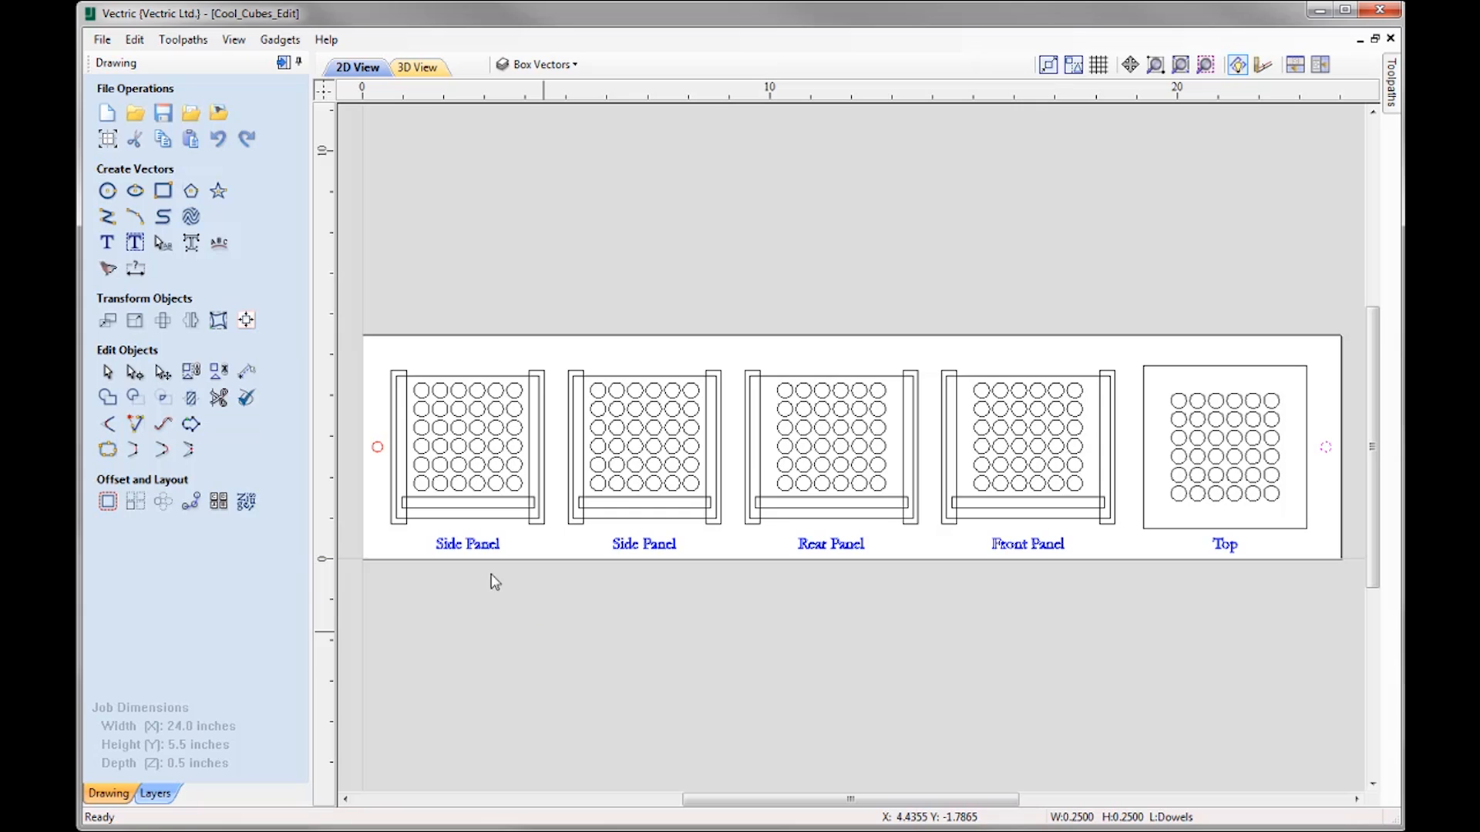
# Set the Cool_Cubes_Edit job to double sided, with Z zero off the same side
pyautogui.click(108, 139)
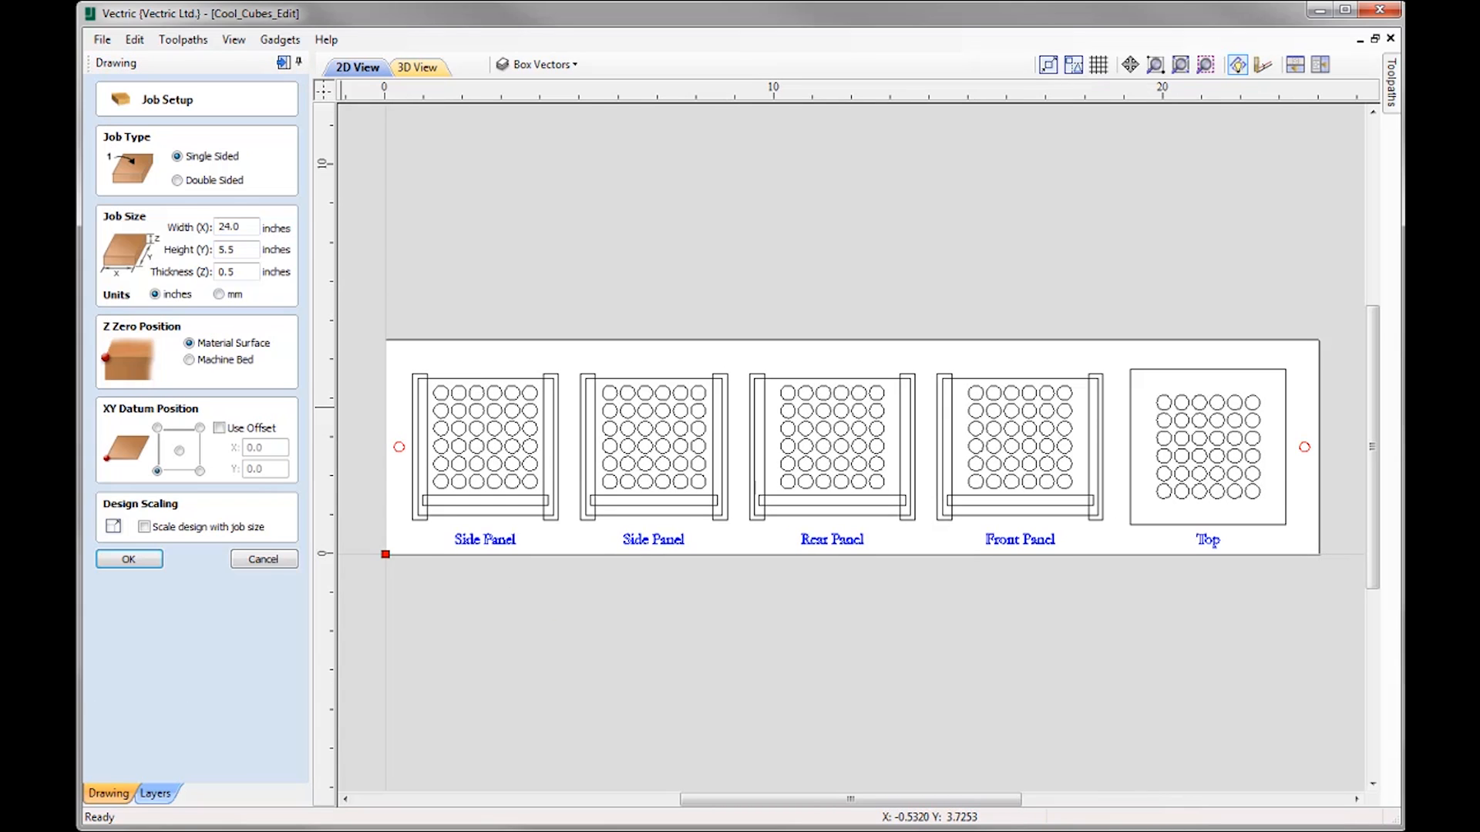
pyautogui.click(179, 180)
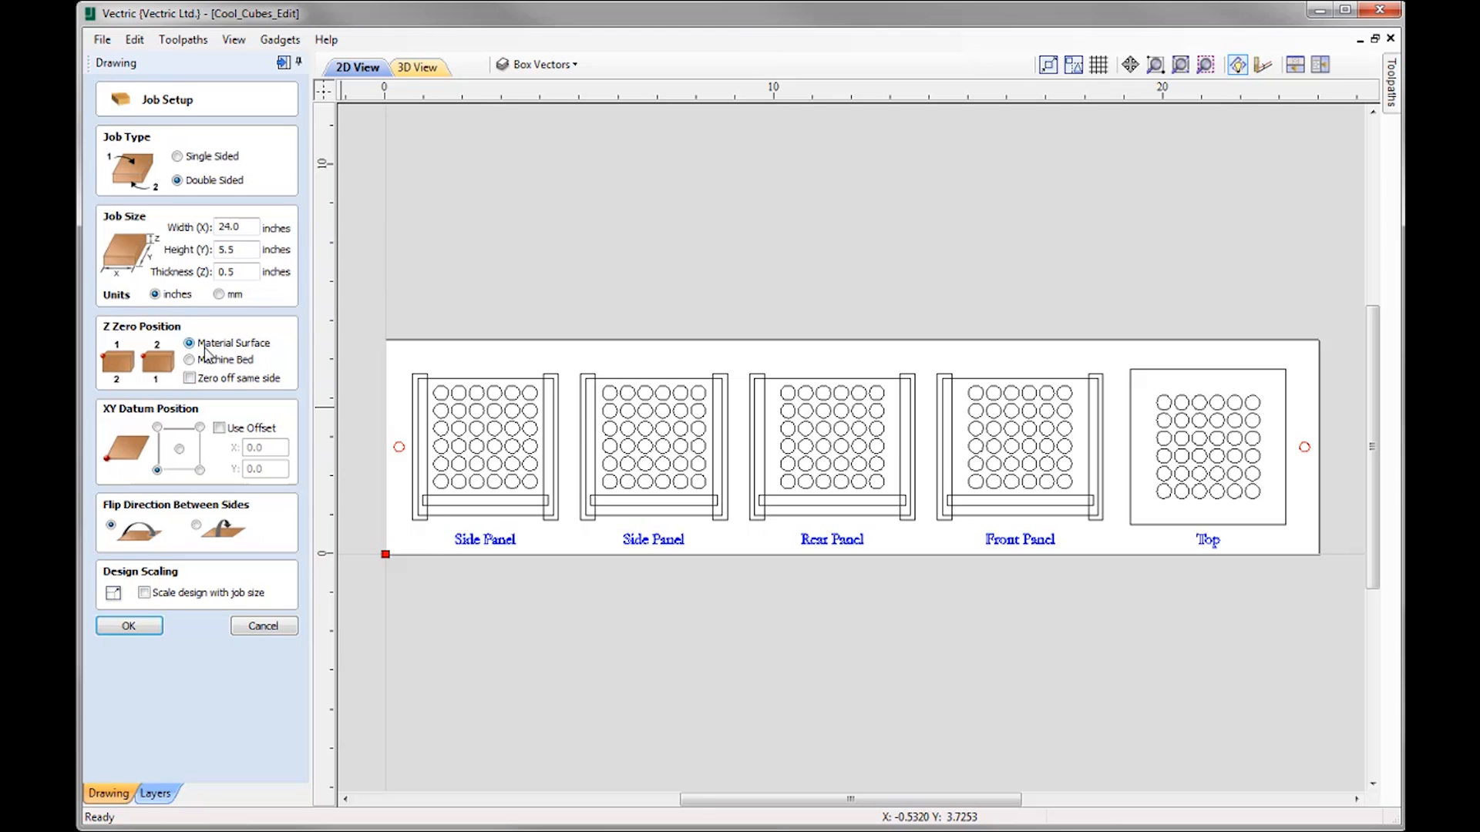
pyautogui.click(190, 378)
pyautogui.click(129, 626)
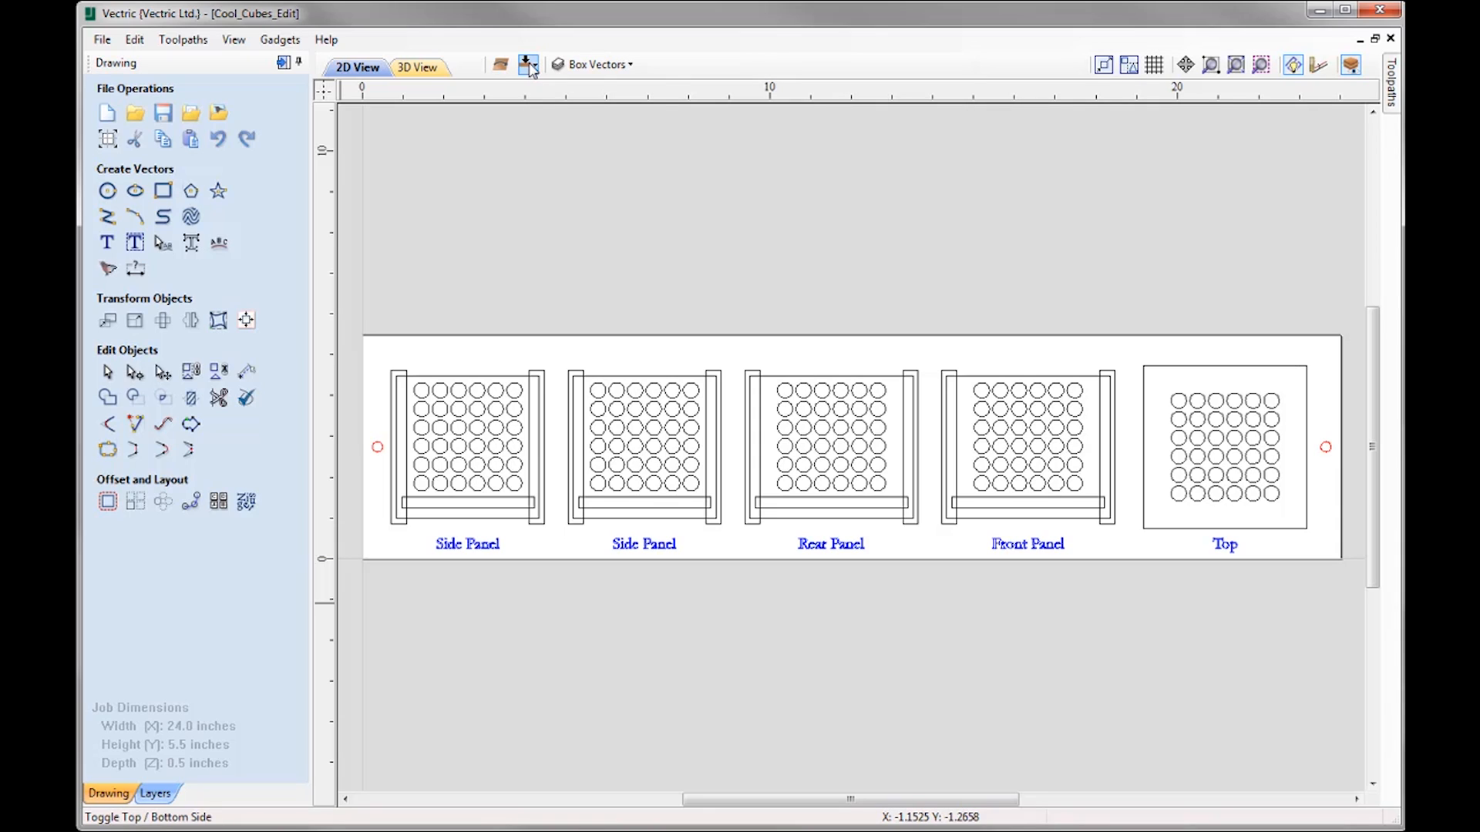
# Switch to the job's bottom side, and hide and show again the vectors from the opposite side
pyautogui.click(527, 64)
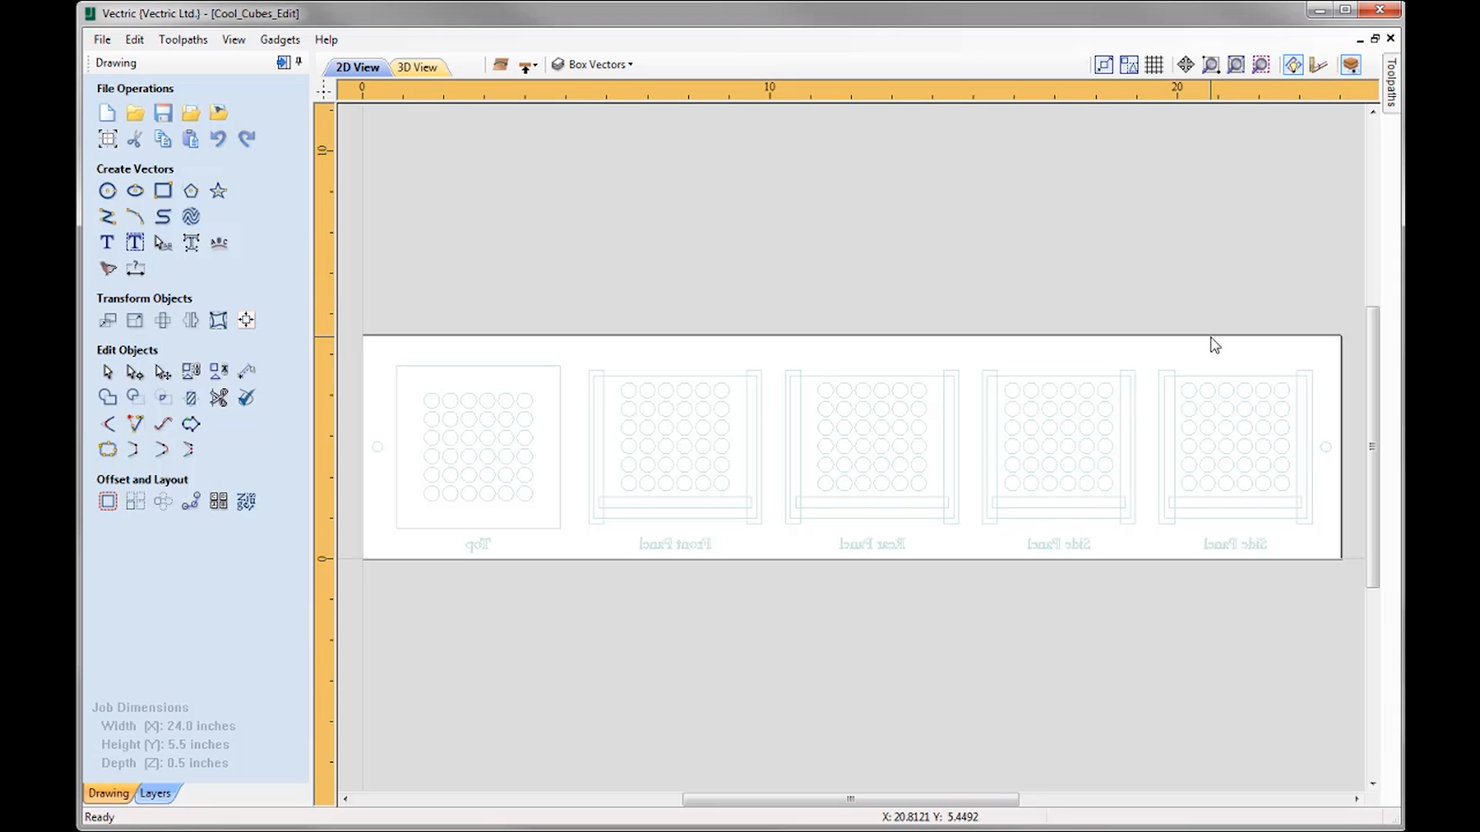
pyautogui.click(1351, 66)
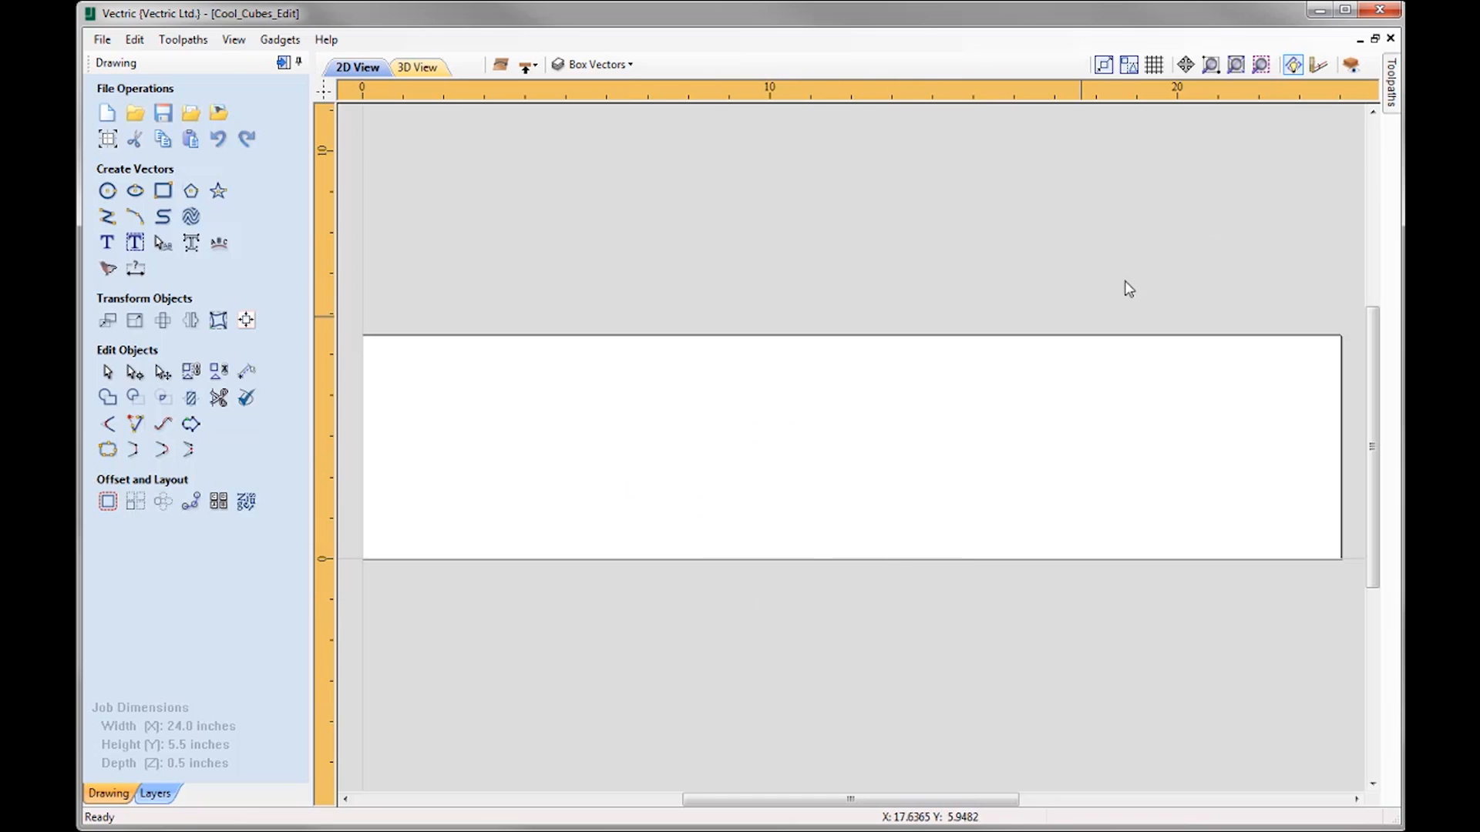
pyautogui.click(1349, 65)
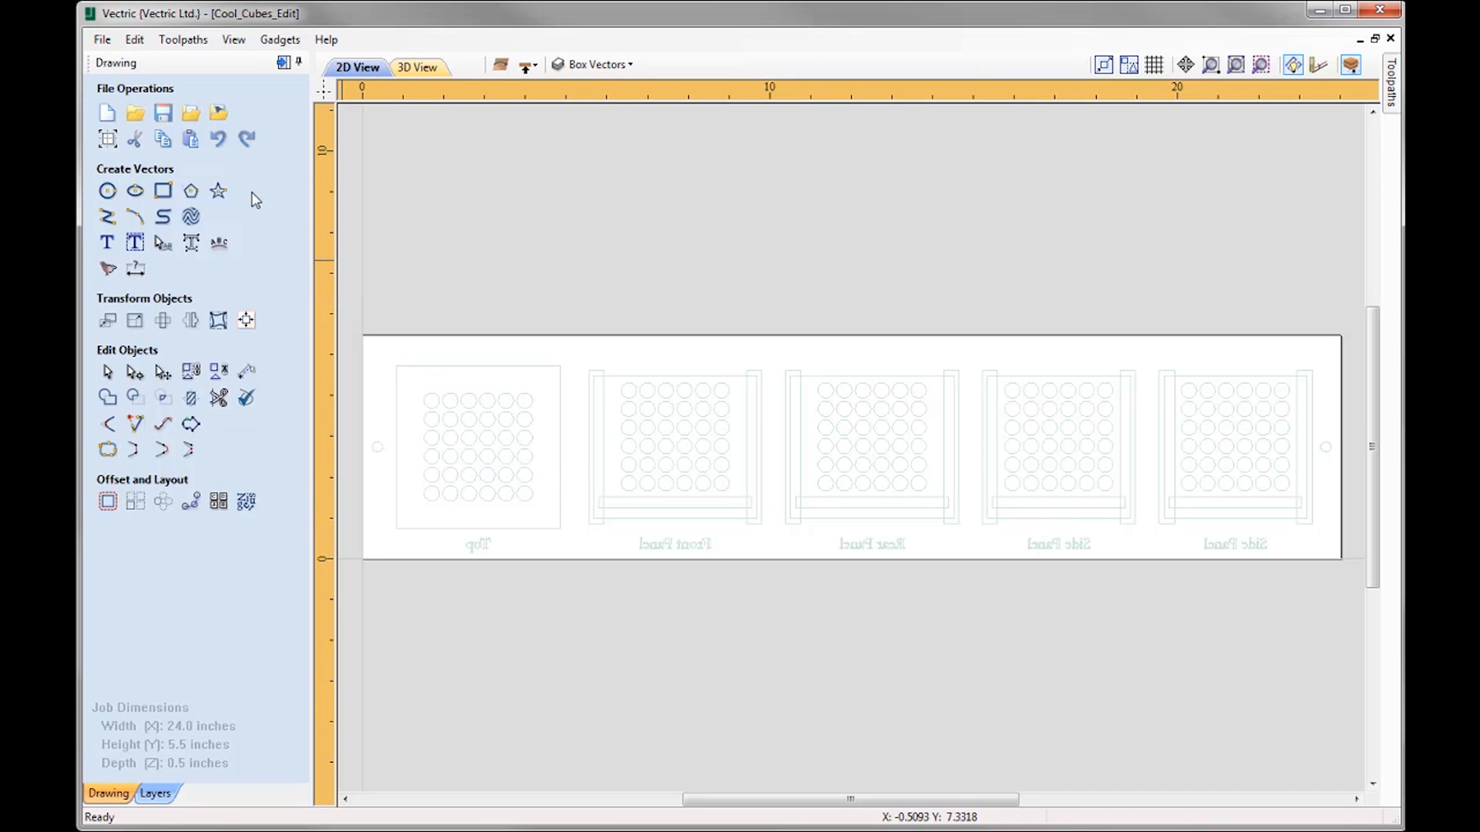
# Trace a 4.0 by 4.0 inch rectangle over the Top panel and a 0.38 by 3.76 inch rectangle over the Rear Panel's edge
pyautogui.click(164, 195)
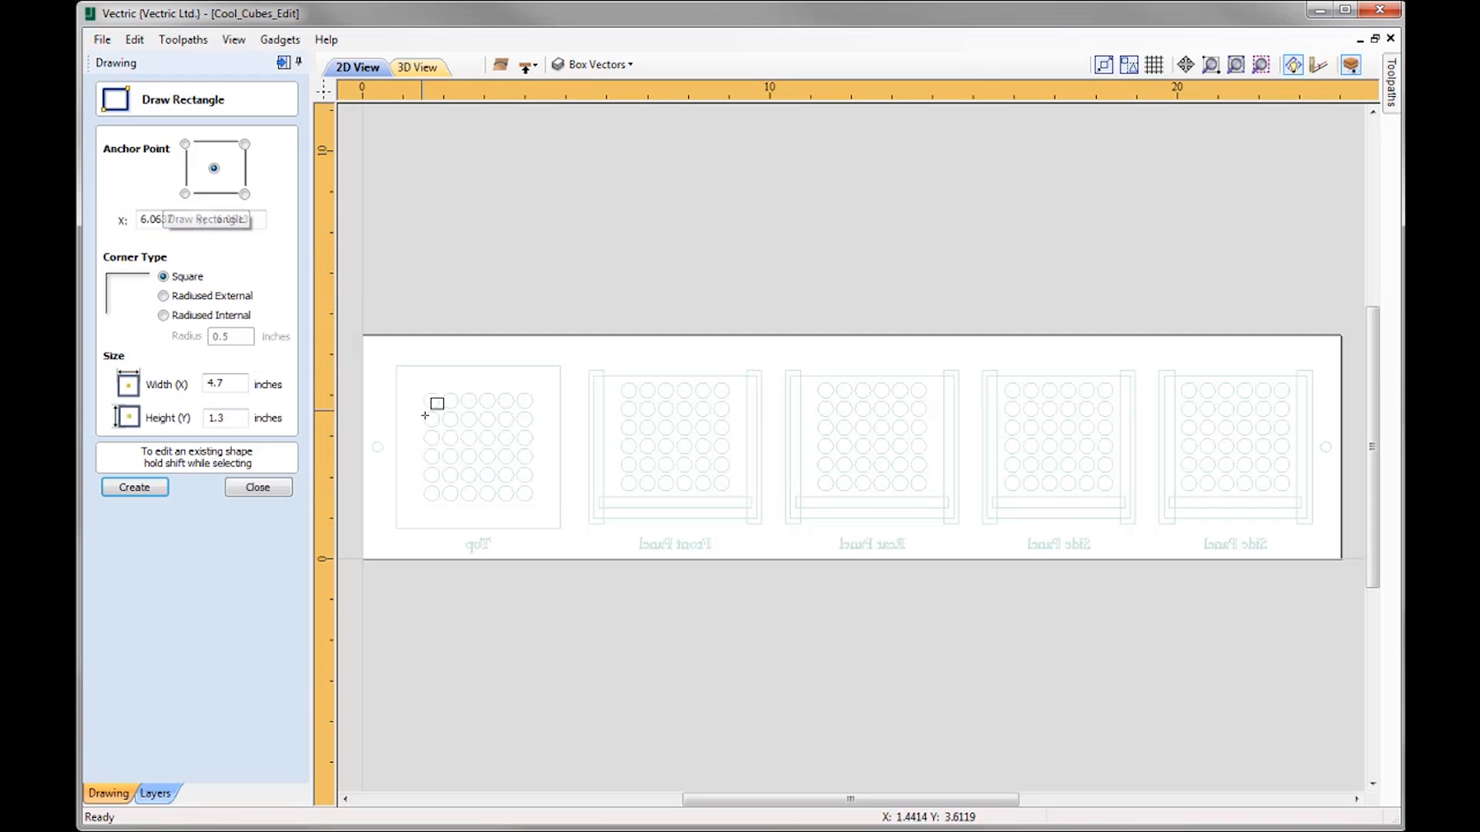
pyautogui.moveTo(396, 368)
pyautogui.mouseDown()
pyautogui.moveTo(562, 498)
pyautogui.moveTo(559, 532)
pyautogui.mouseUp()
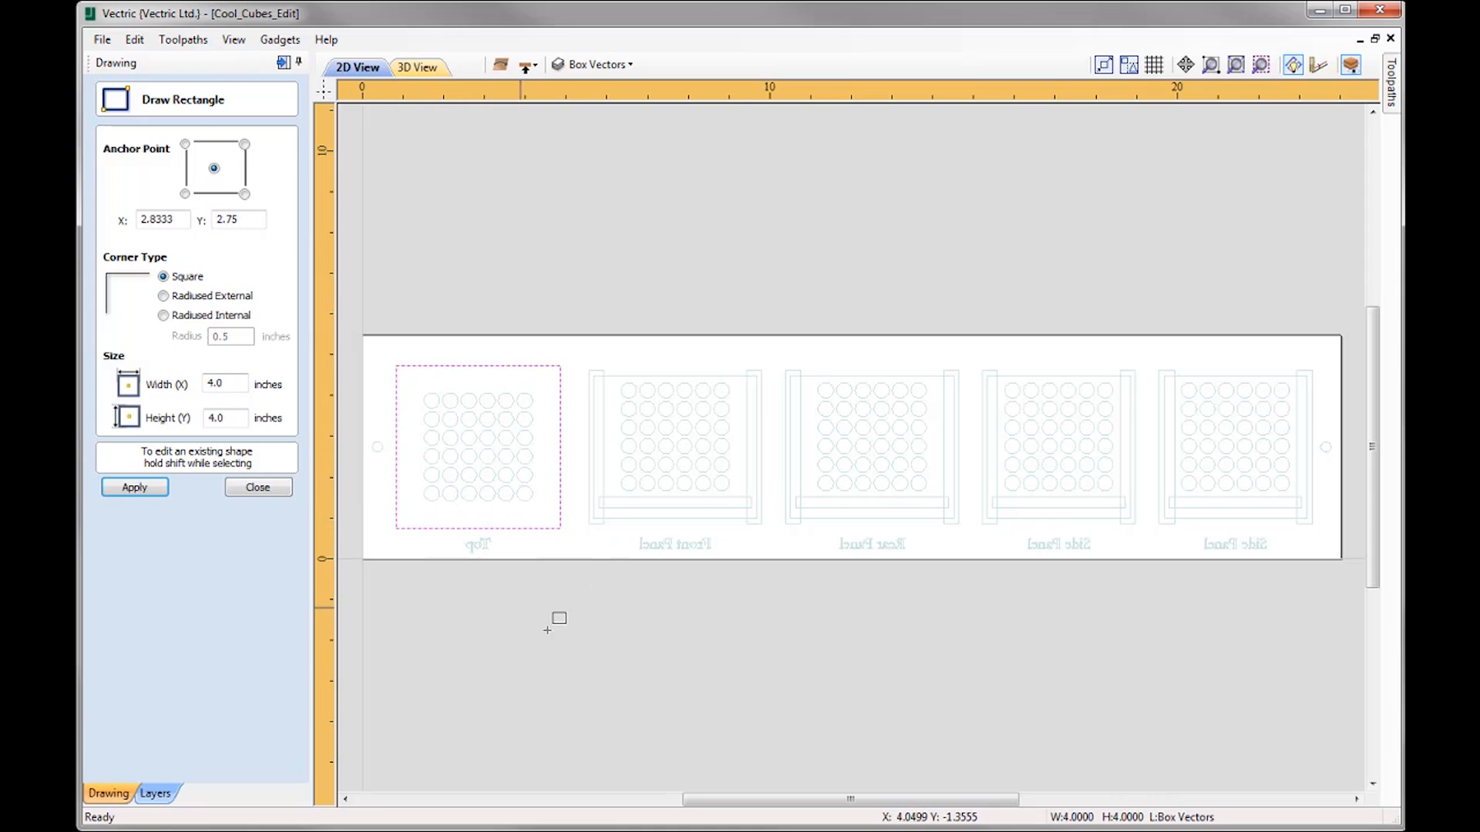
pyautogui.moveTo(786, 373); pyautogui.dragTo(801, 524)
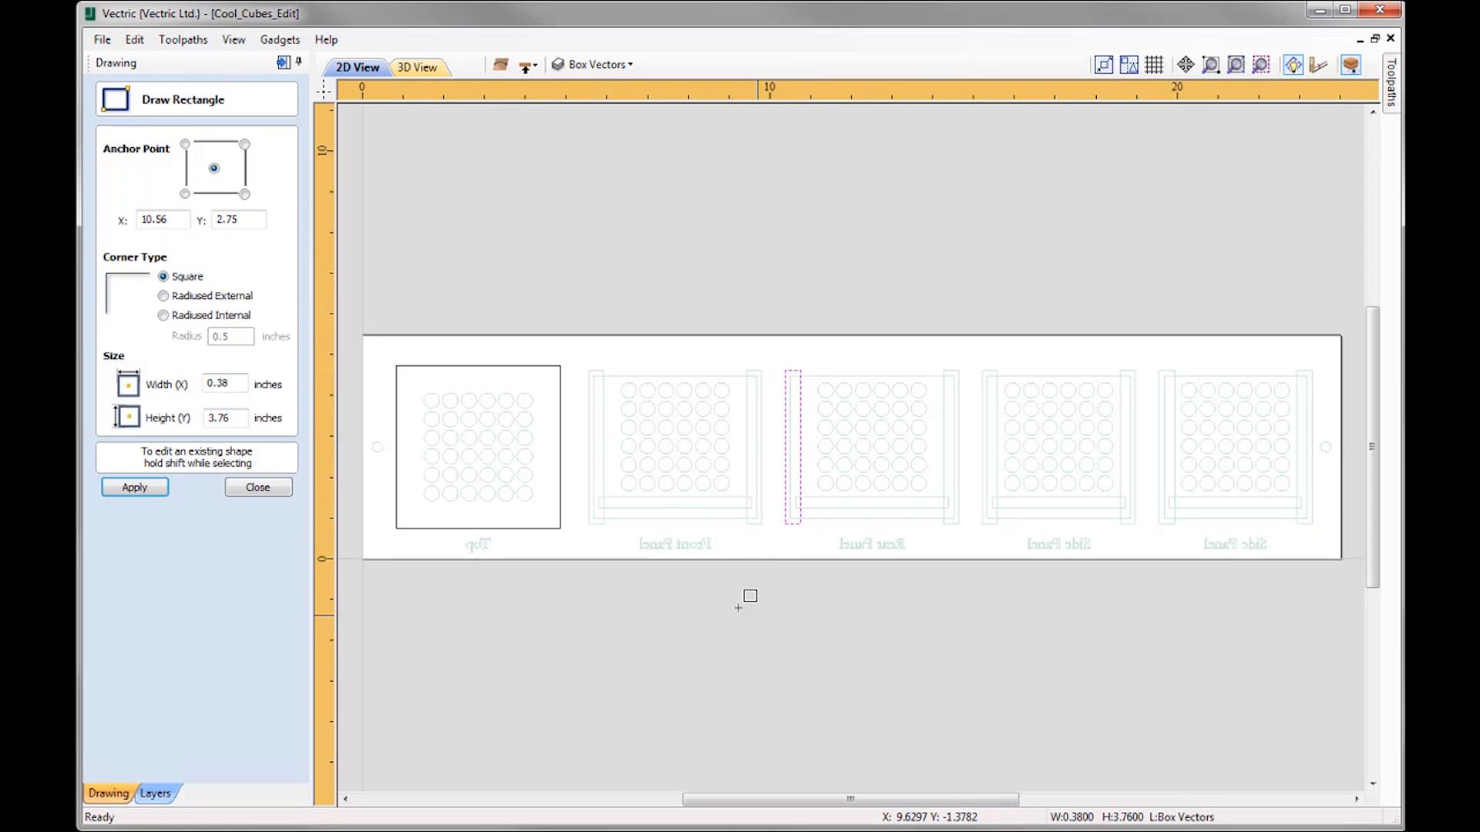
pyautogui.press('Escape')
pyautogui.press('Escape')
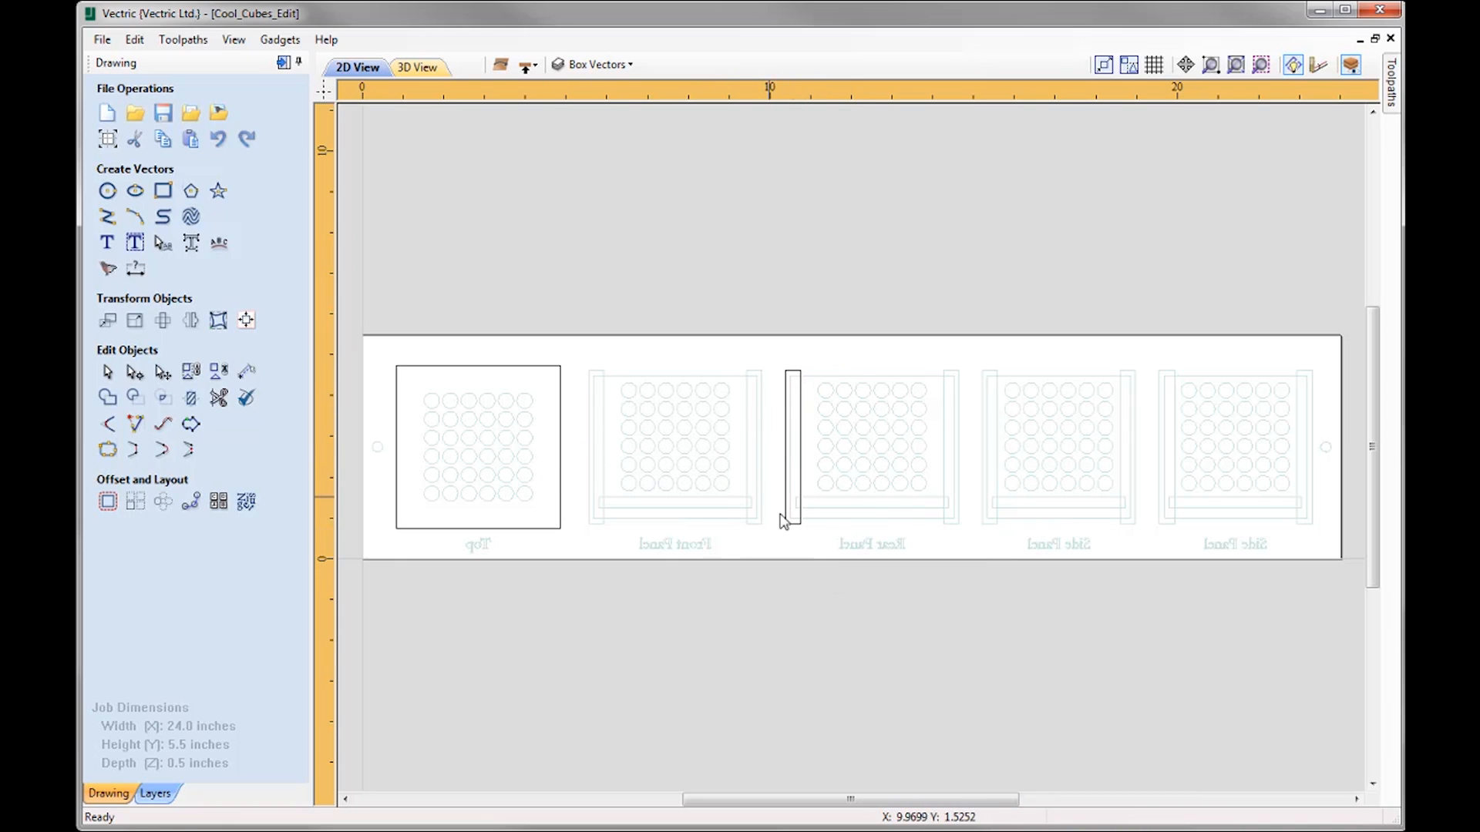
# Delete the two rectangles traced on the bottom side
pyautogui.click(799, 391)
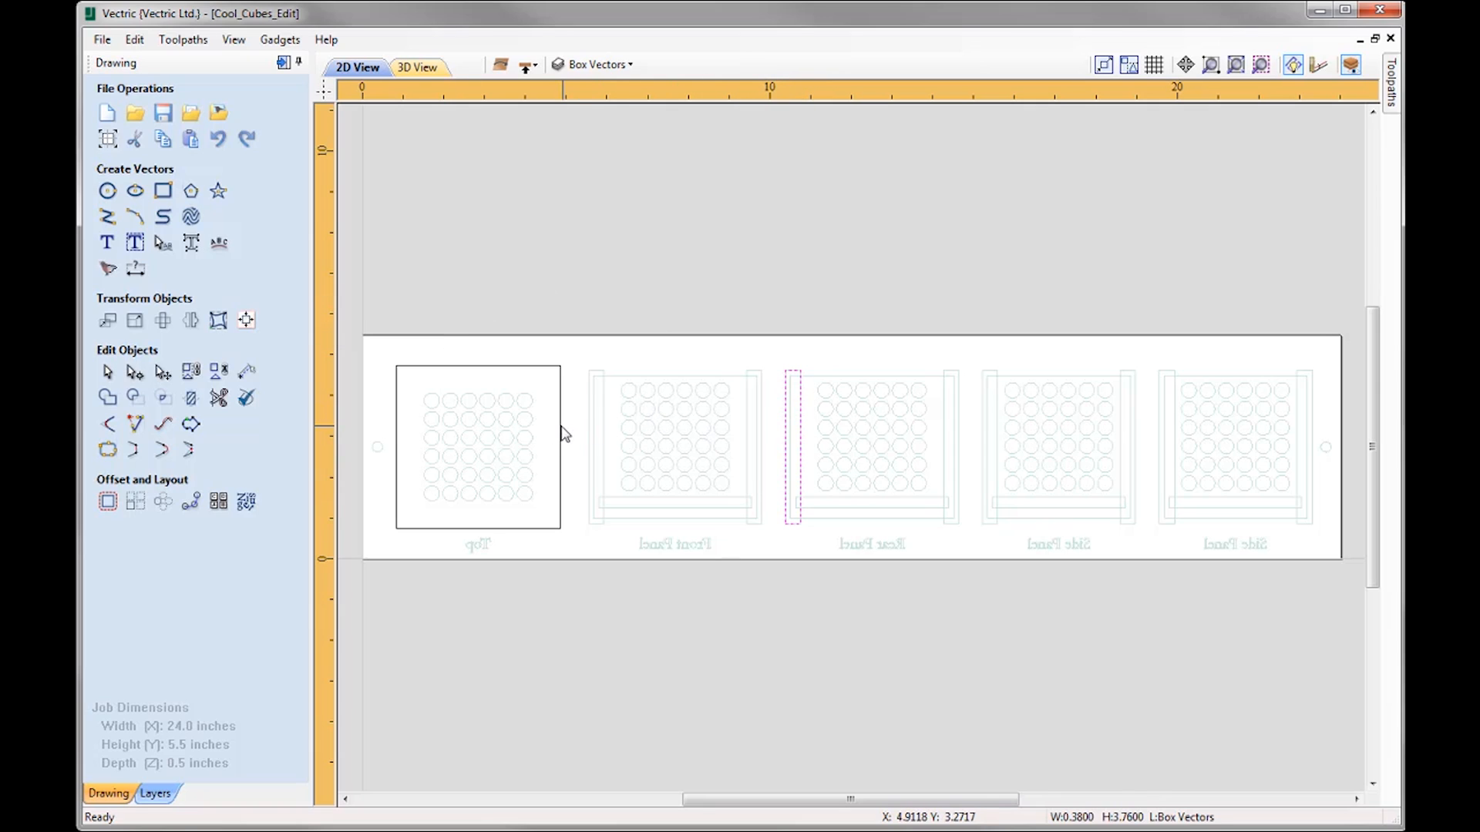
pyautogui.click(358, 625)
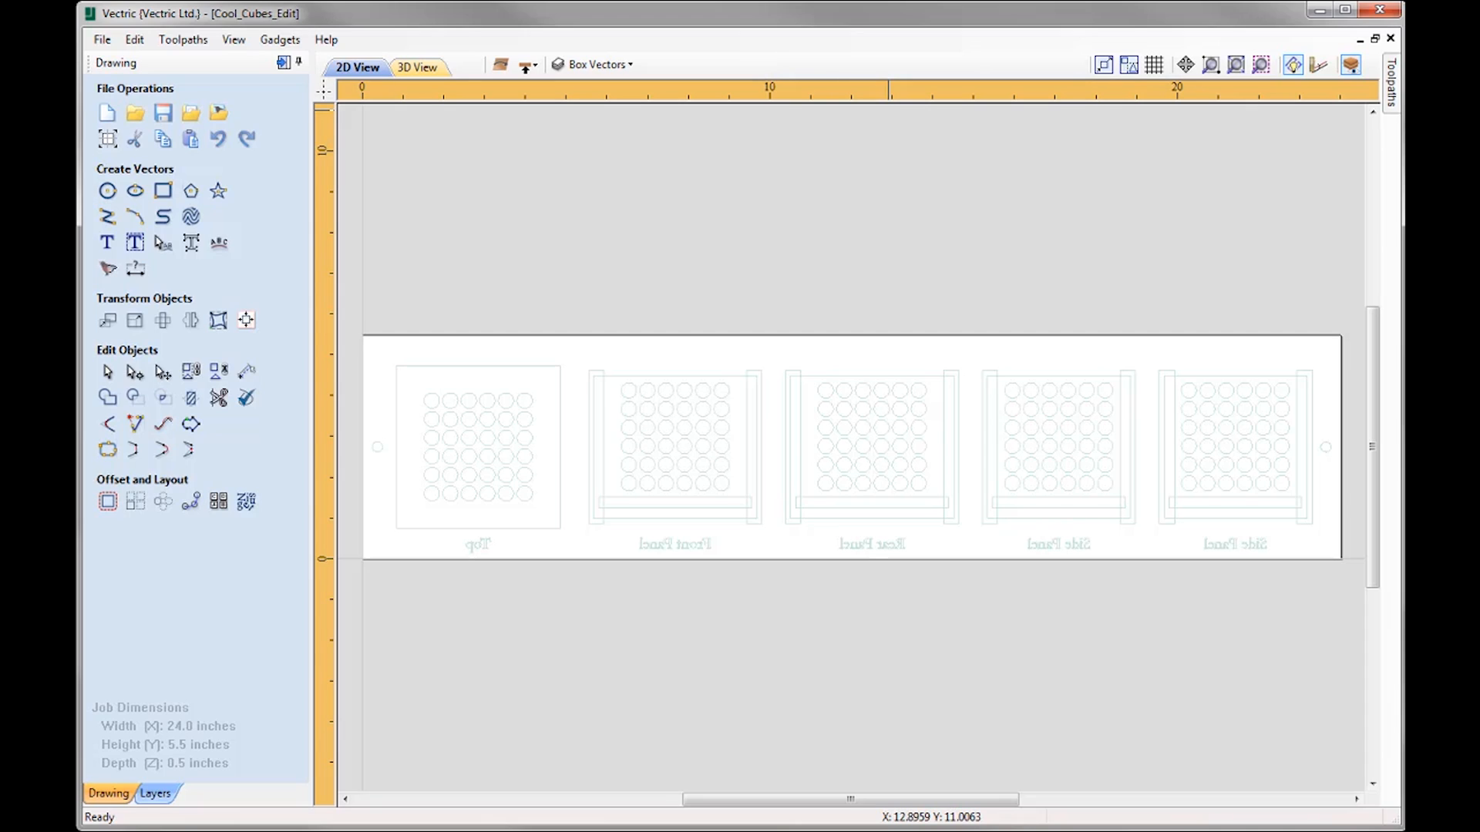
# Switch to the job's top side and select the outlines and hole circles of all five panels
pyautogui.click(527, 65)
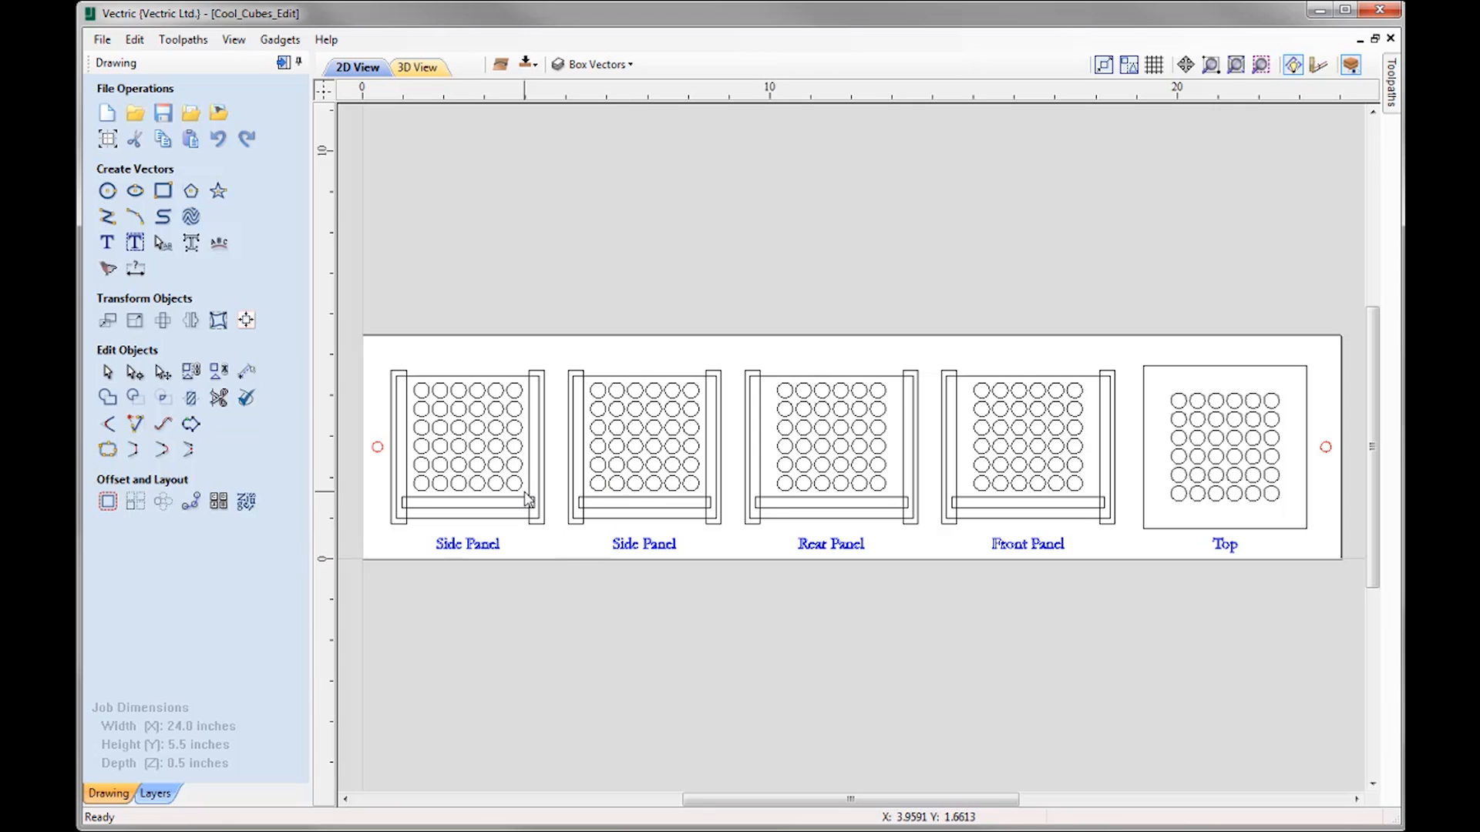
pyautogui.moveTo(524, 493); pyautogui.dragTo(415, 370)
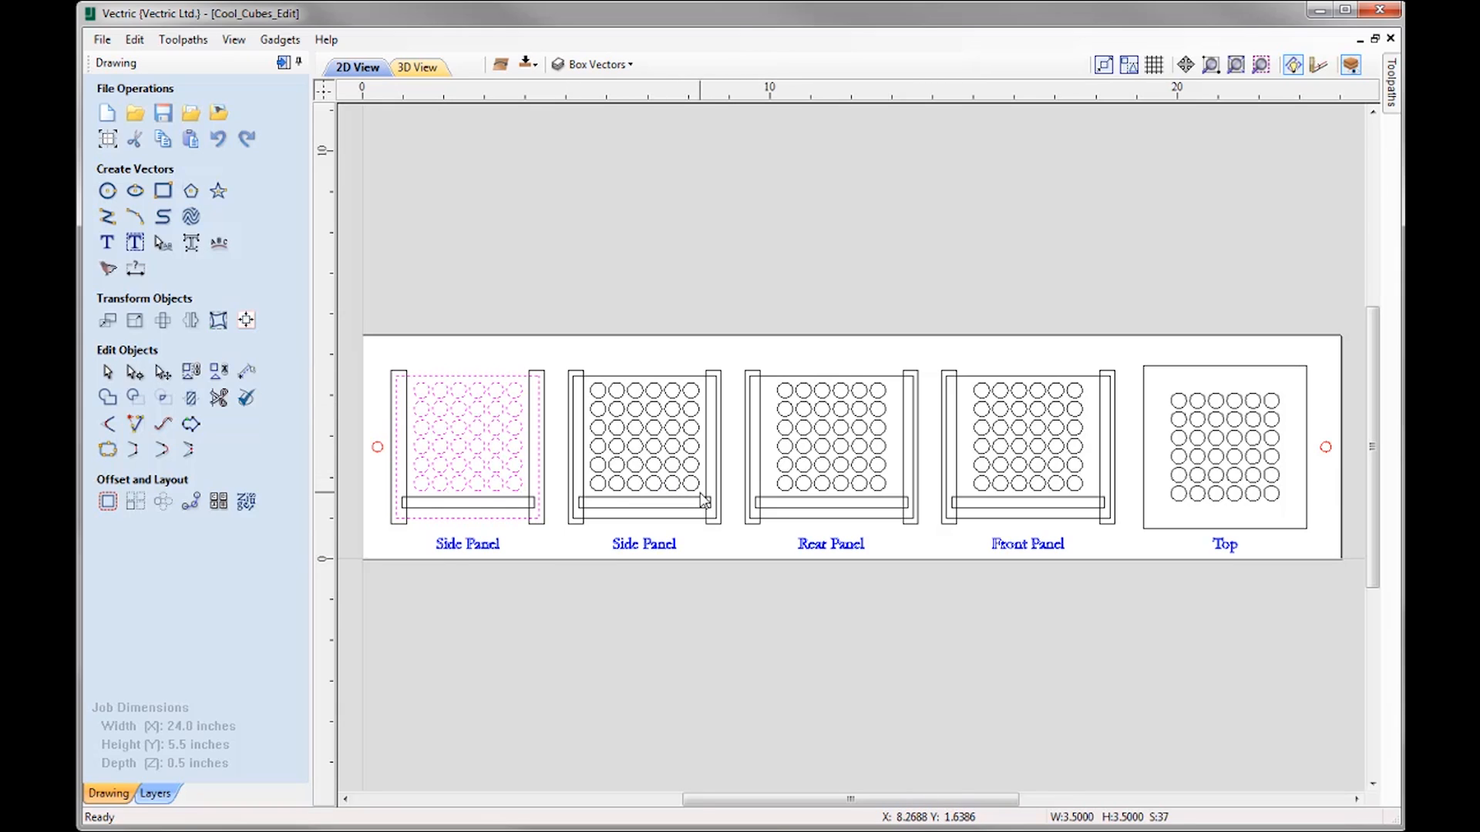
pyautogui.keyDown('shift'); pyautogui.moveTo(654, 425); pyautogui.dragTo(599, 357); pyautogui.keyUp('shift')
pyautogui.keyDown('shift'); pyautogui.moveTo(889, 487); pyautogui.dragTo(782, 368); pyautogui.keyUp('shift')
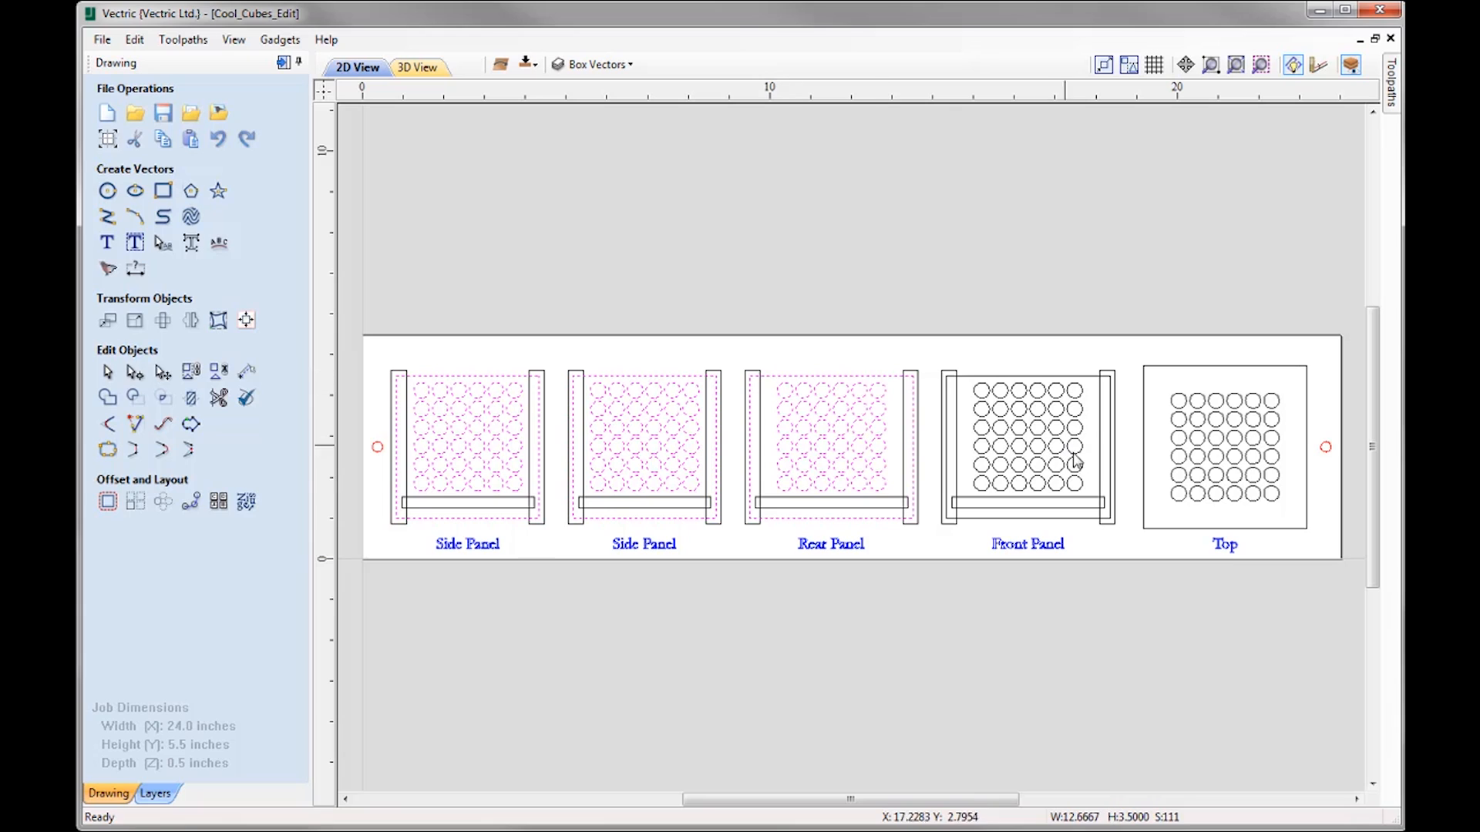
pyautogui.keyDown('shift'); pyautogui.moveTo(1096, 495); pyautogui.dragTo(973, 368); pyautogui.keyUp('shift')
pyautogui.keyDown('shift'); pyautogui.moveTo(1286, 511); pyautogui.dragTo(1158, 368); pyautogui.keyUp('shift')
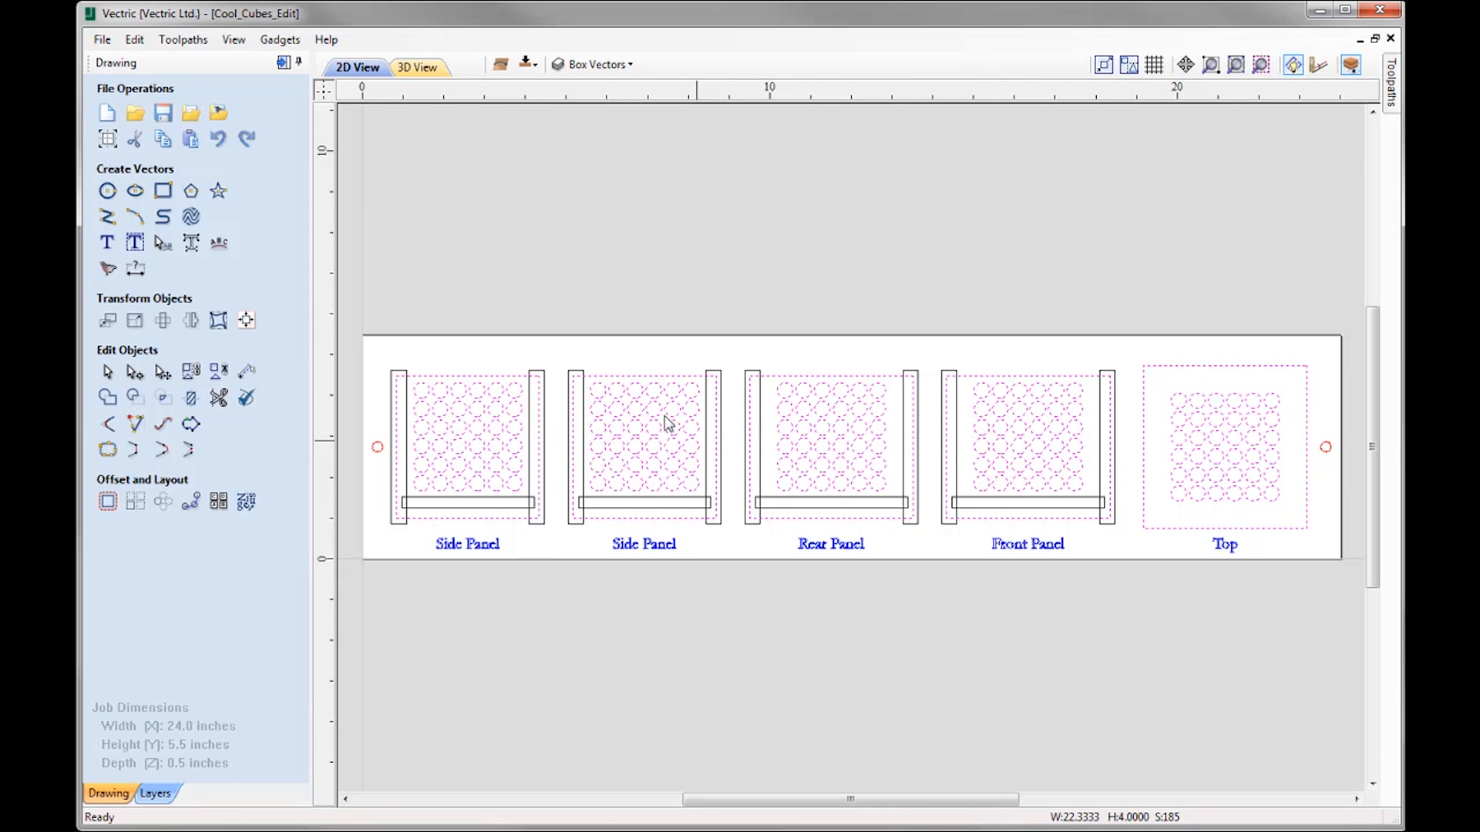
# Move the selected panel outlines and hole circles to the other side, and check them on the job's bottom side
pyautogui.rightClick(669, 383)
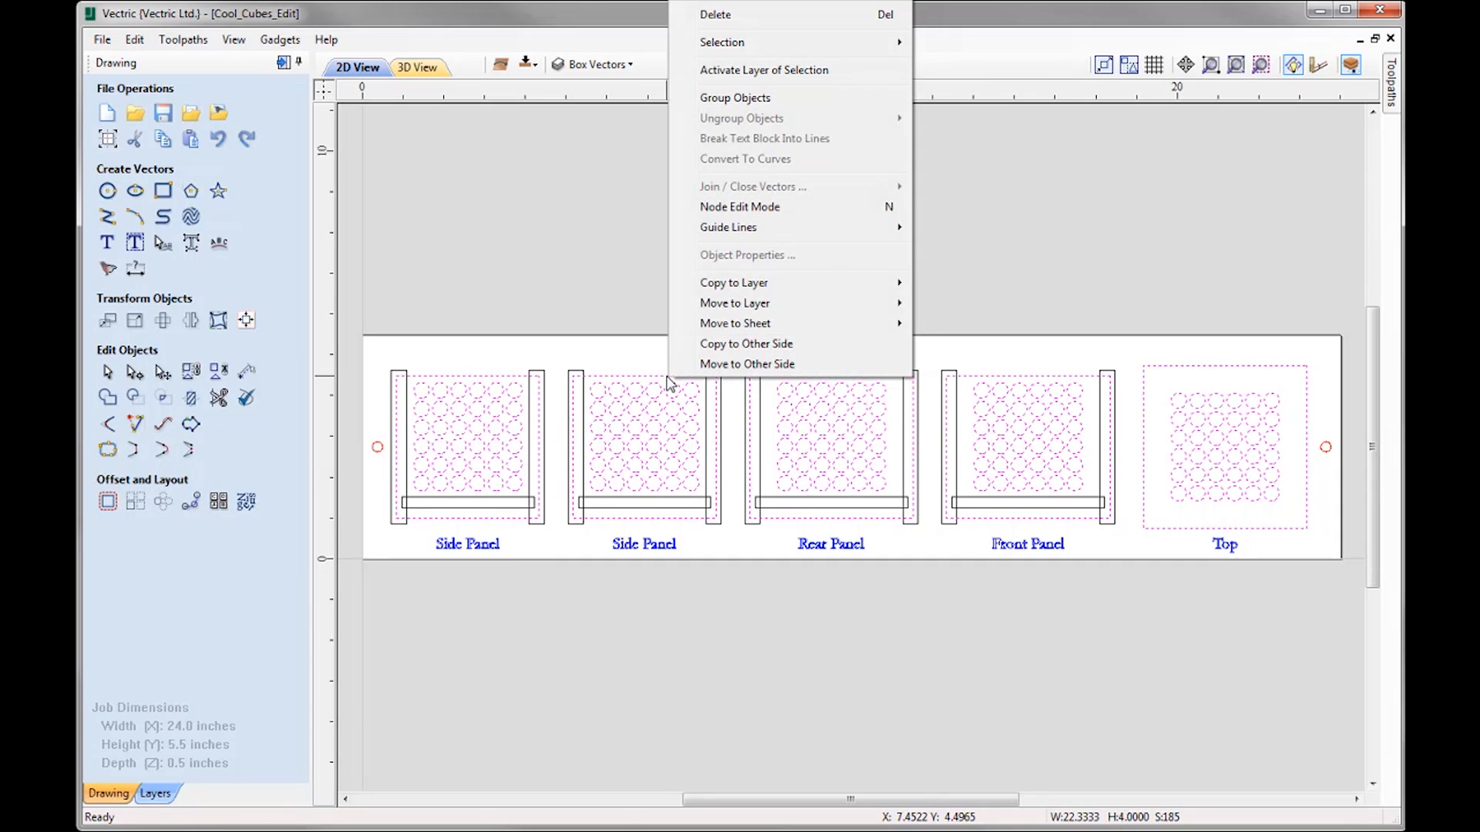
pyautogui.click(757, 370)
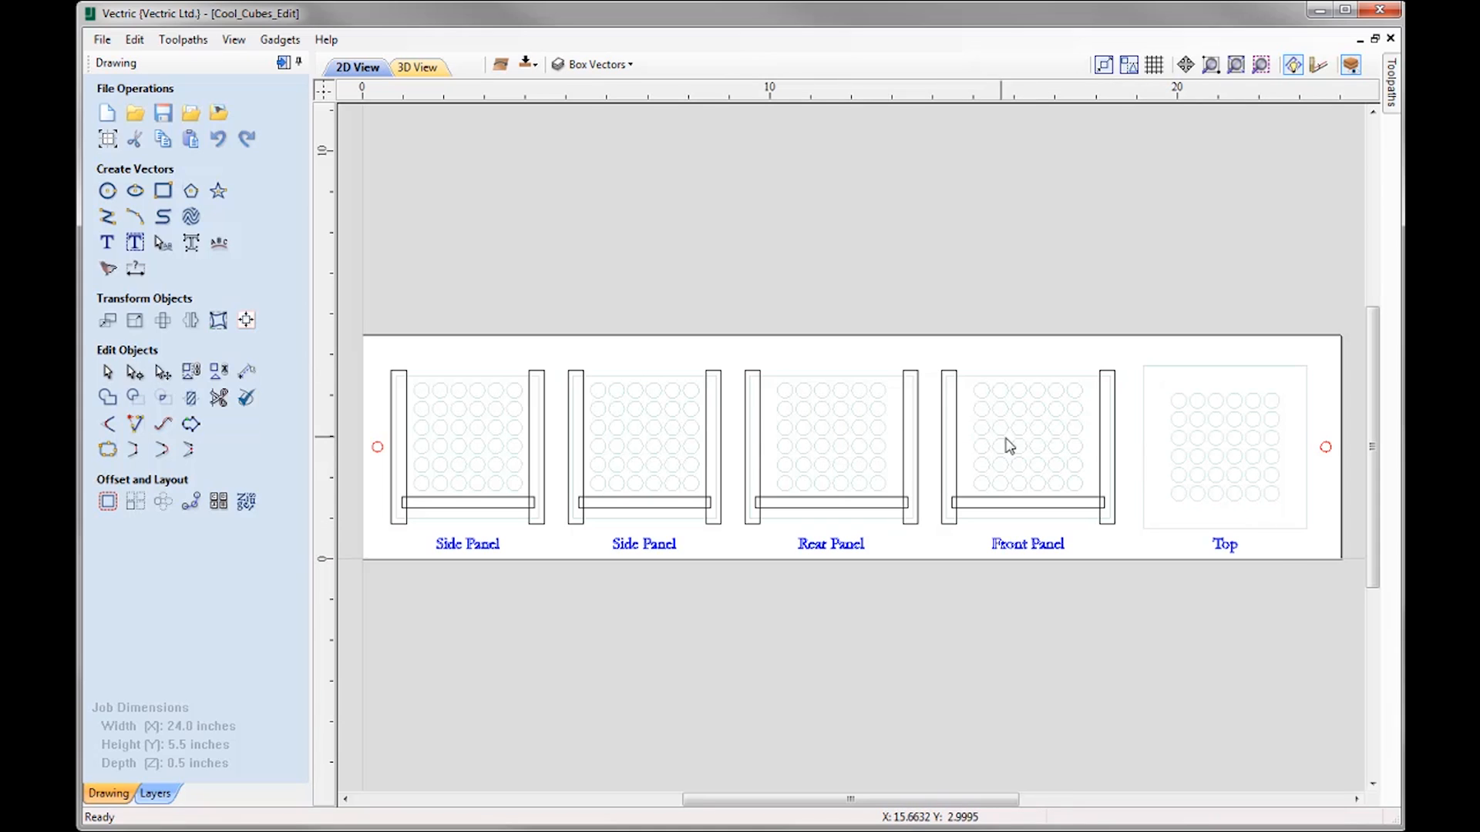
pyautogui.click(529, 67)
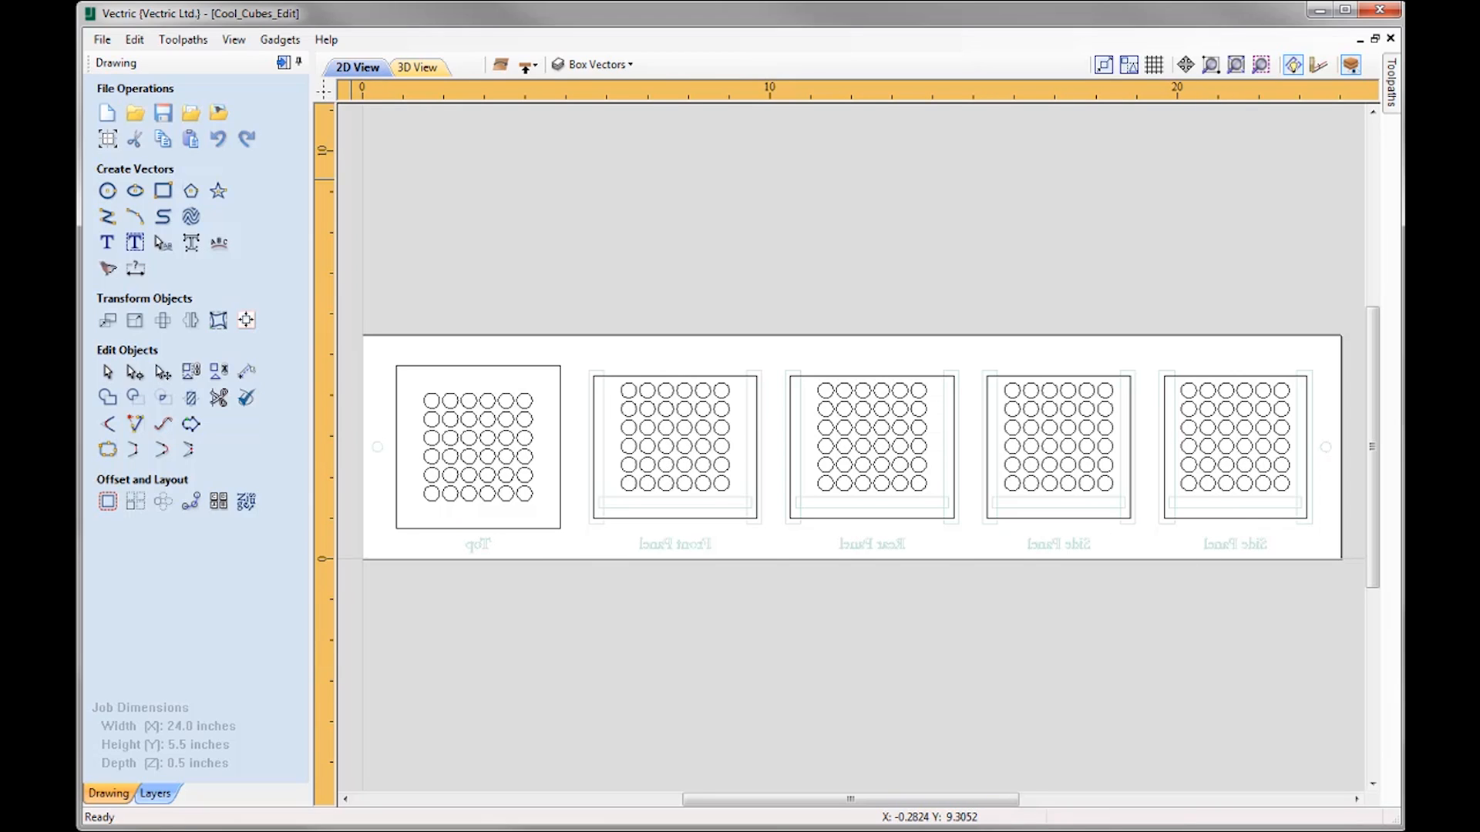
pyautogui.click(526, 66)
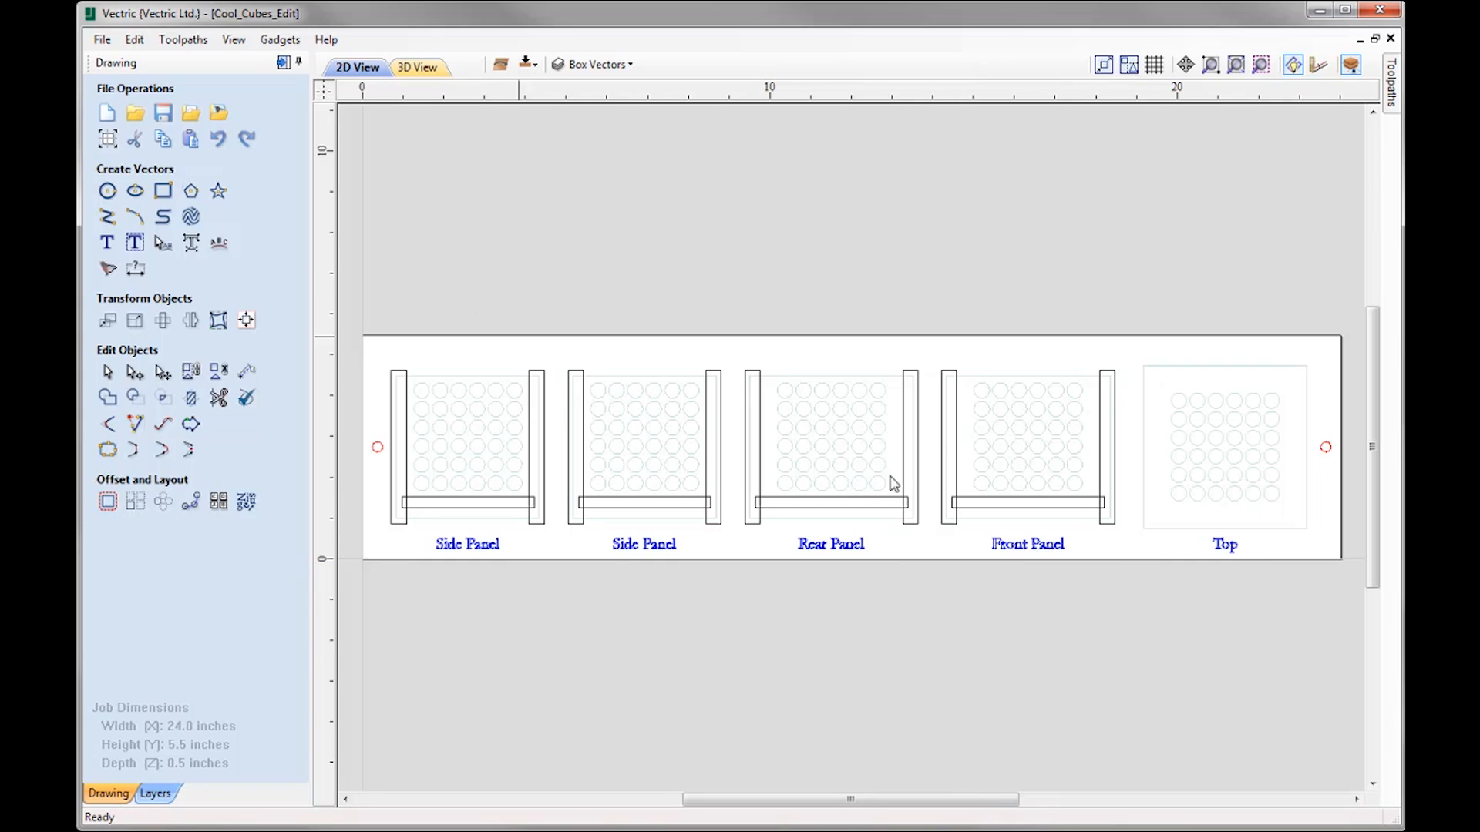
# Select the slot rectangles of the four panels, select the two dowel circles instead, and clear the selection
pyautogui.moveTo(1144, 521); pyautogui.dragTo(389, 457)
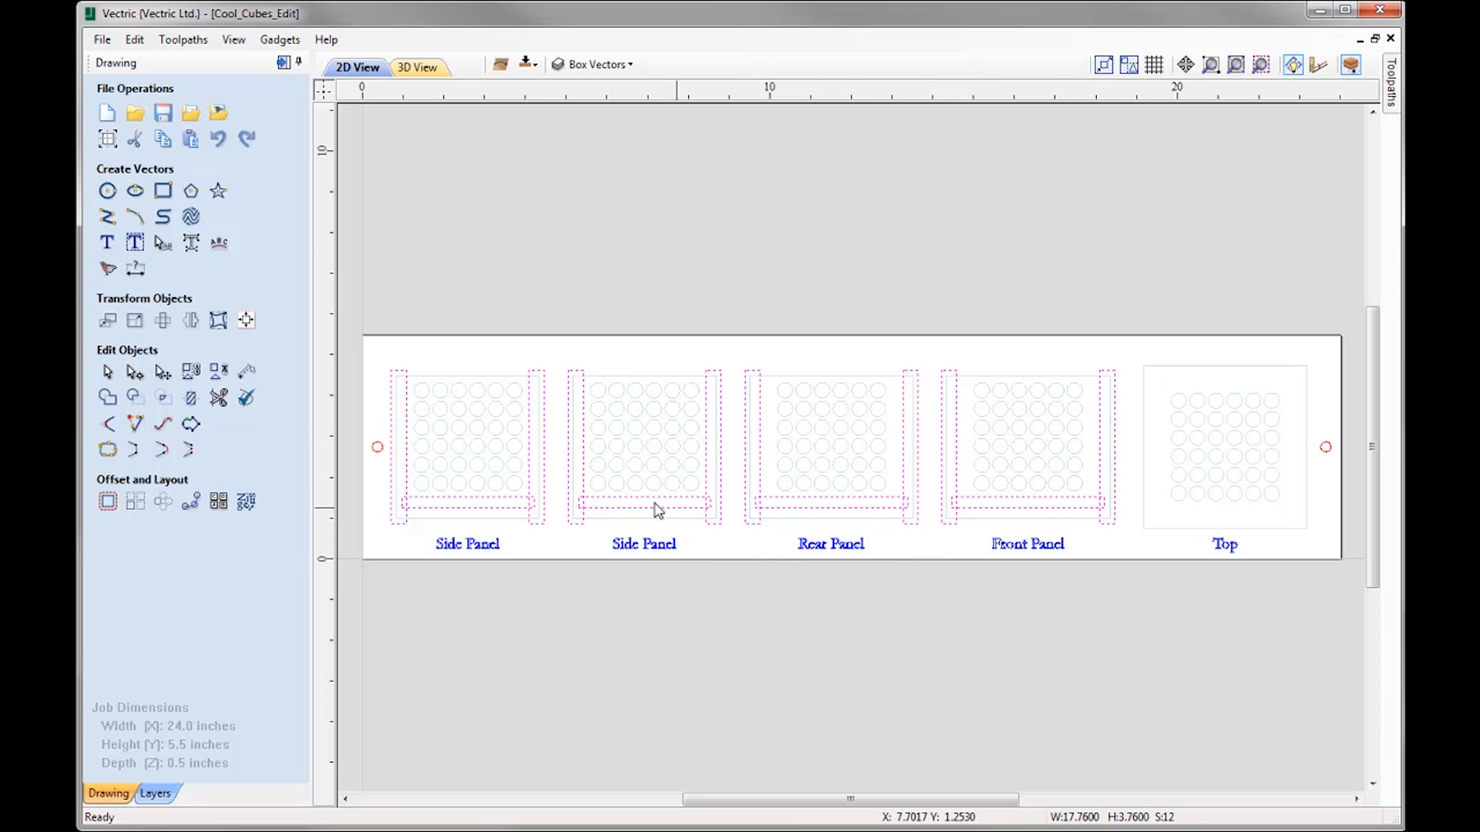
pyautogui.click(378, 453)
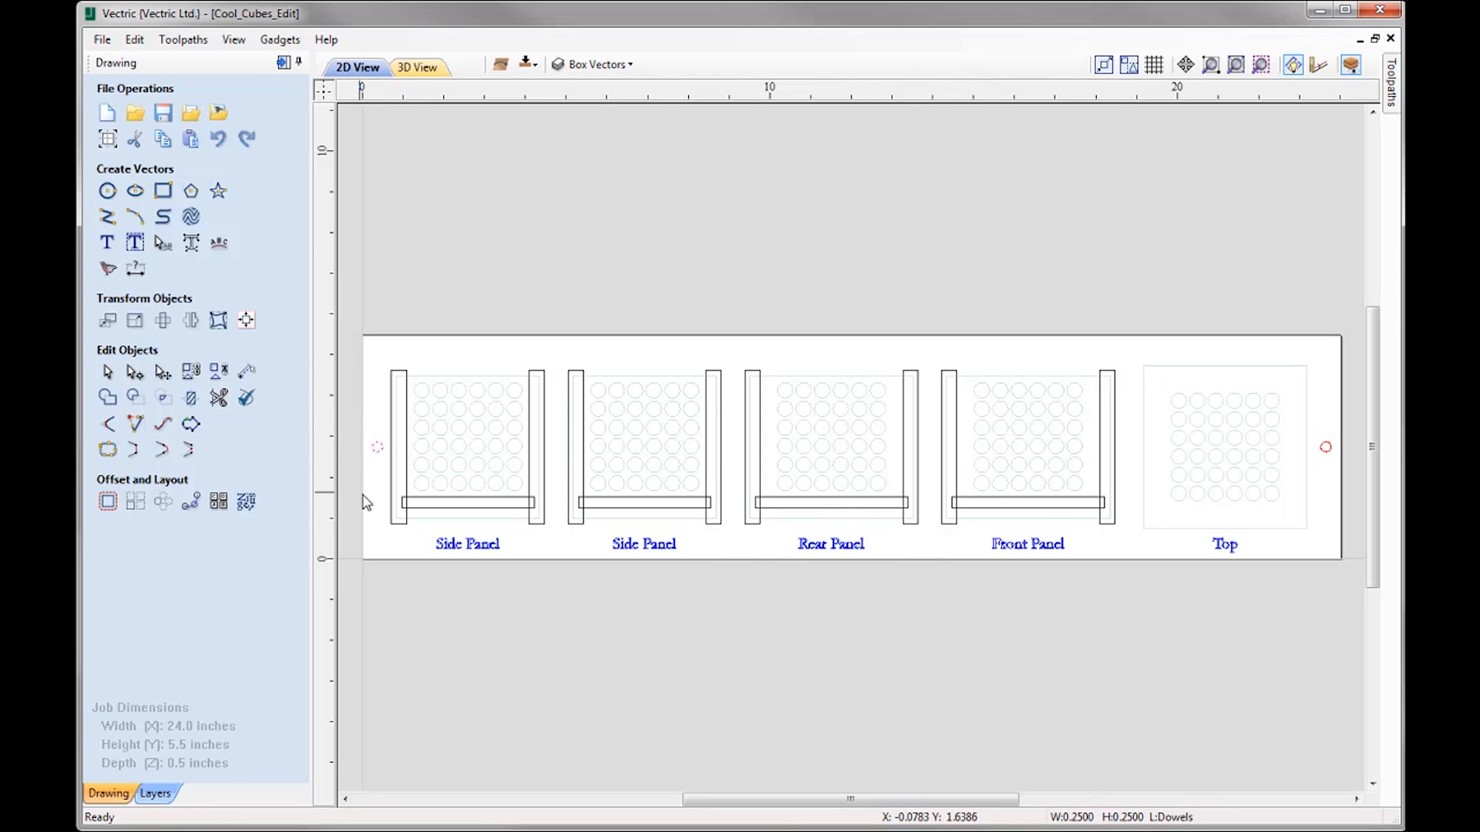
pyautogui.keyDown('shift'); pyautogui.click(1331, 455); pyautogui.keyUp('shift')
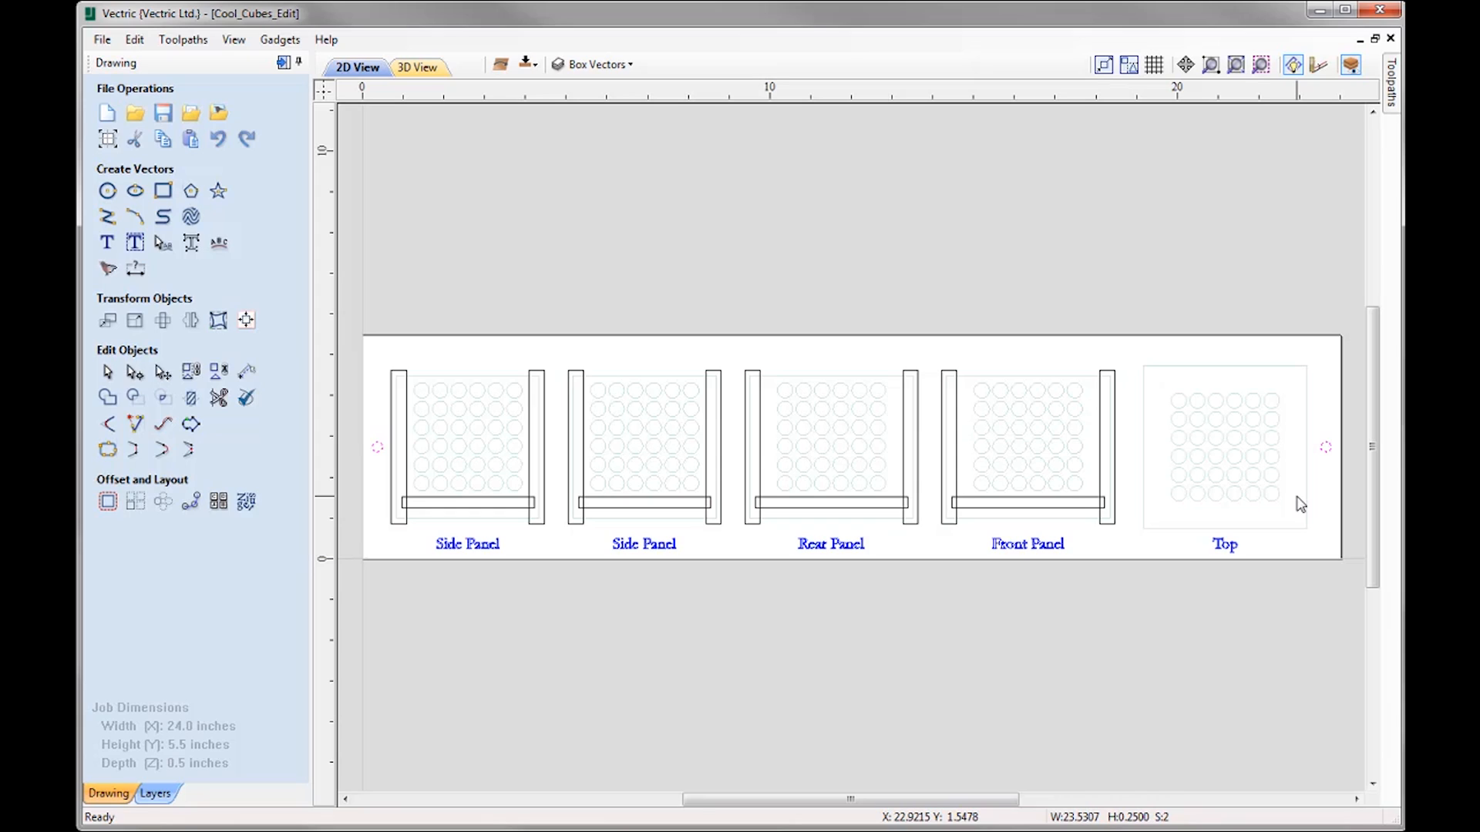
pyautogui.click(1296, 431)
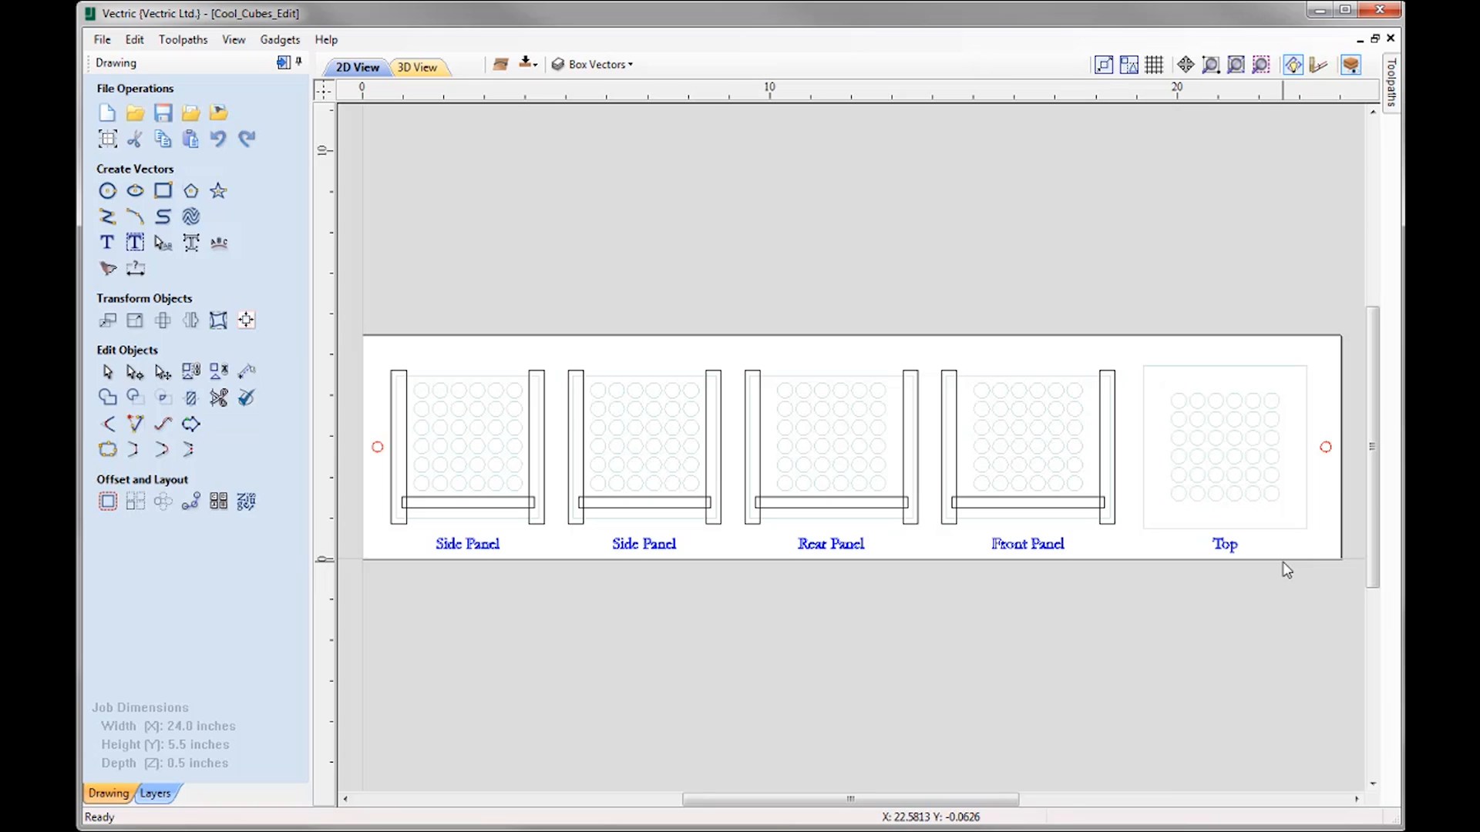
# Switch to the job's bottom side and examine the hole patterns and outlines of the five panels
pyautogui.click(527, 65)
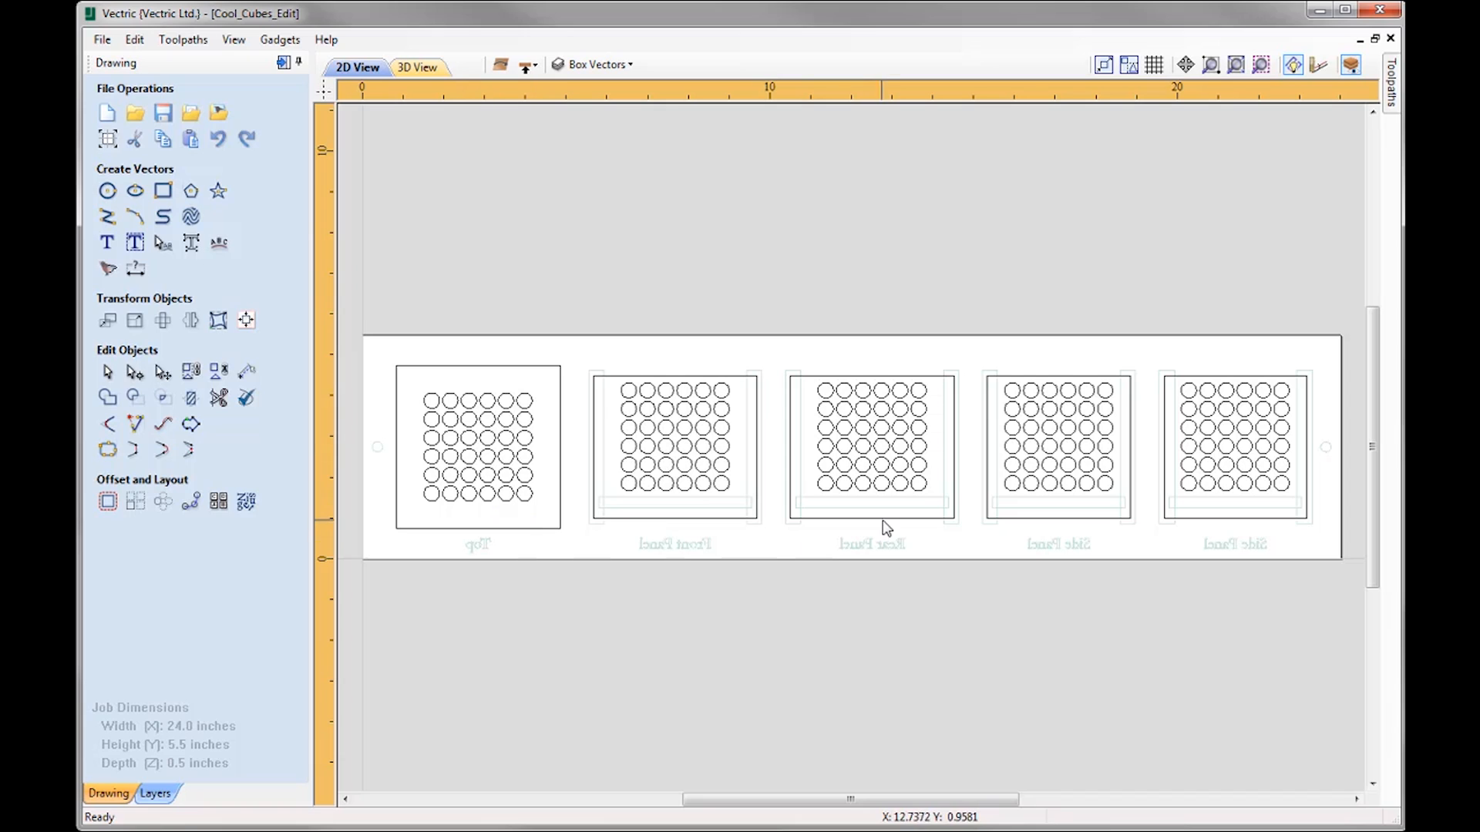
pyautogui.moveTo(544, 522); pyautogui.dragTo(423, 396)
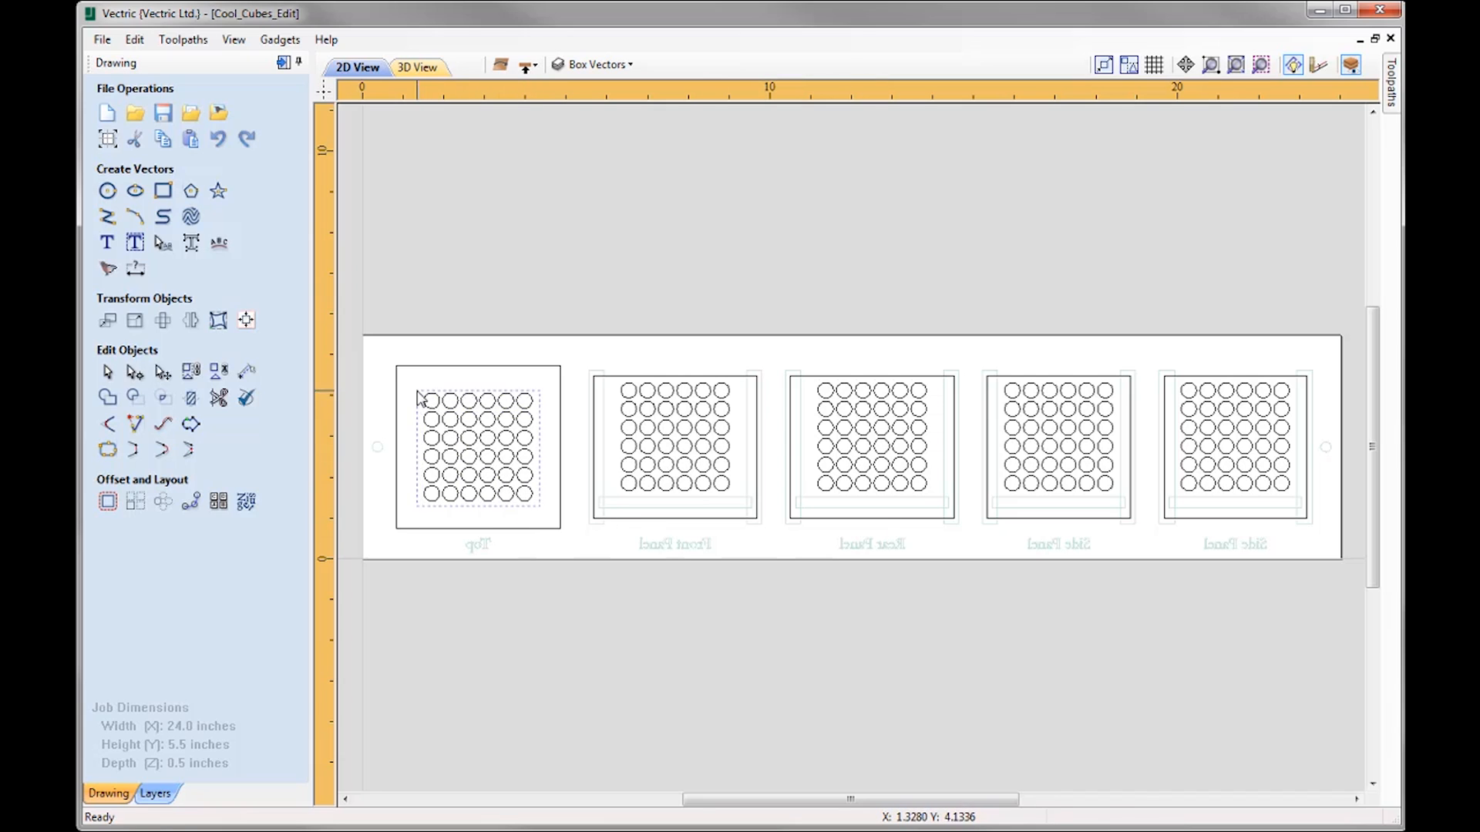
pyautogui.moveTo(730, 497); pyautogui.dragTo(616, 382)
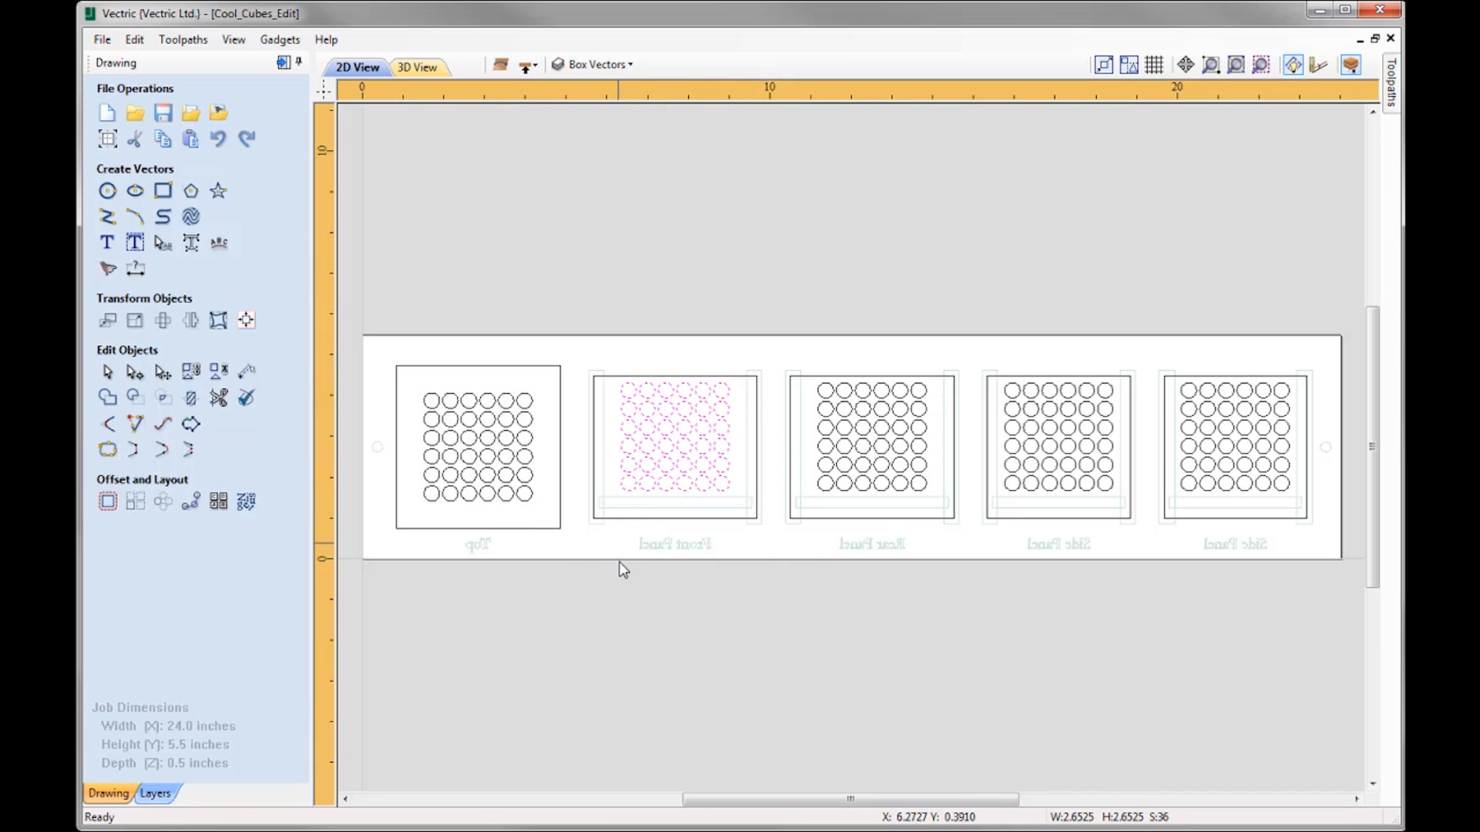
pyautogui.click(560, 385)
pyautogui.click(594, 382)
pyautogui.click(827, 377)
pyautogui.click(1001, 377)
pyautogui.click(1203, 377)
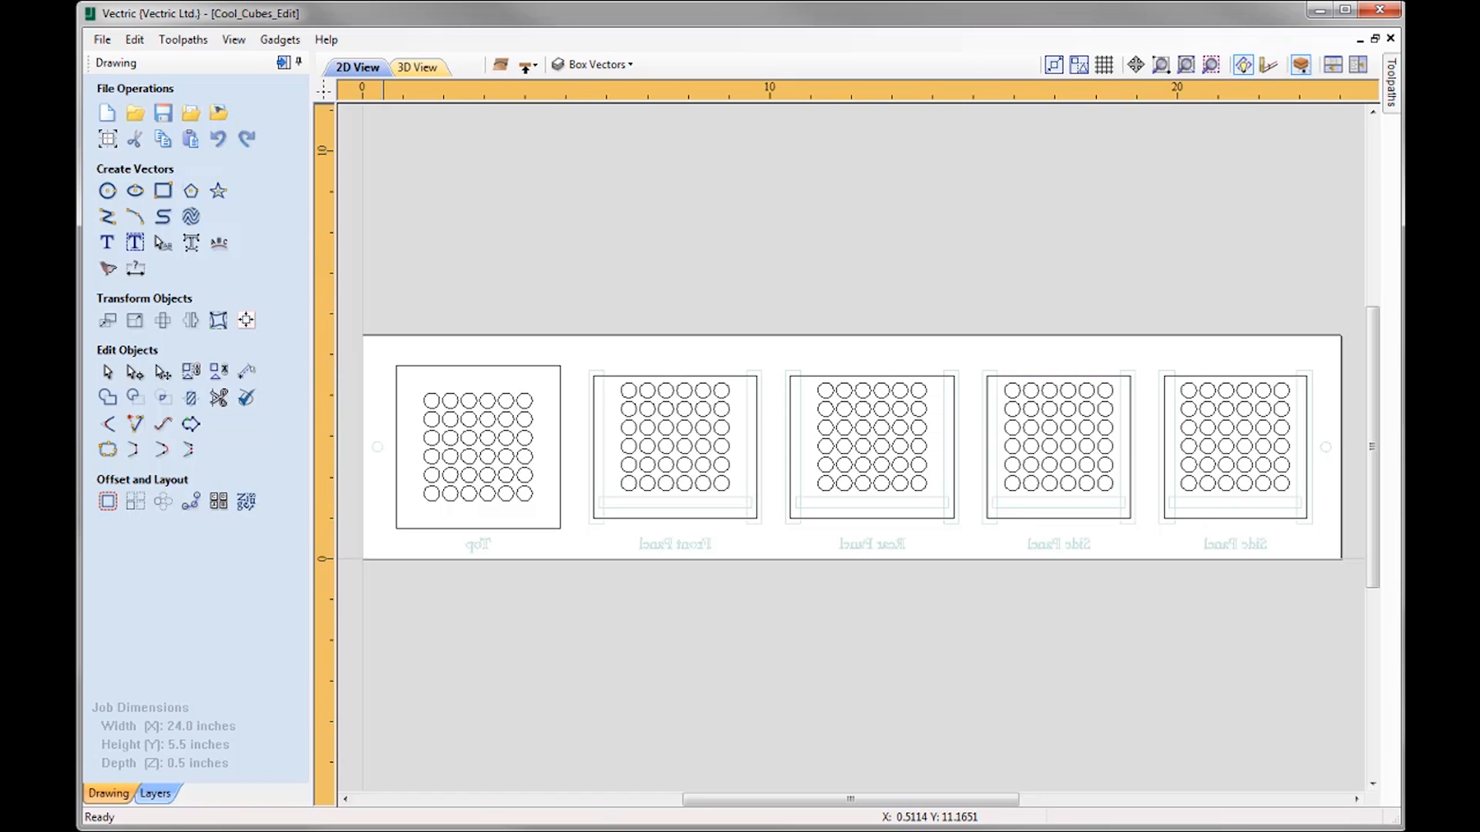
# Switch to the job's top side with the toolpath commands shown, and review and accept the material setup
pyautogui.click(528, 68)
pyautogui.click(283, 62)
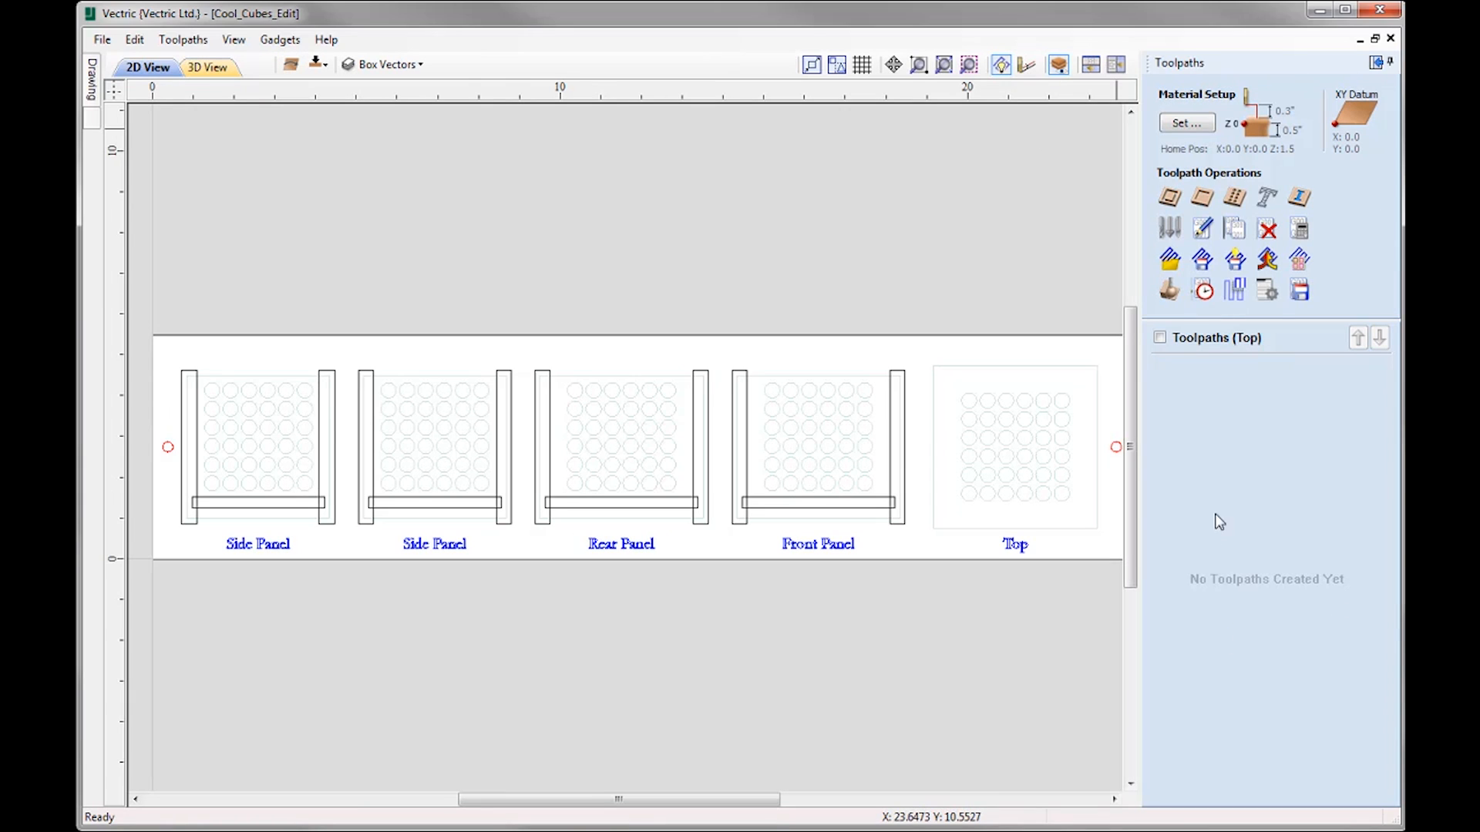
pyautogui.click(1188, 124)
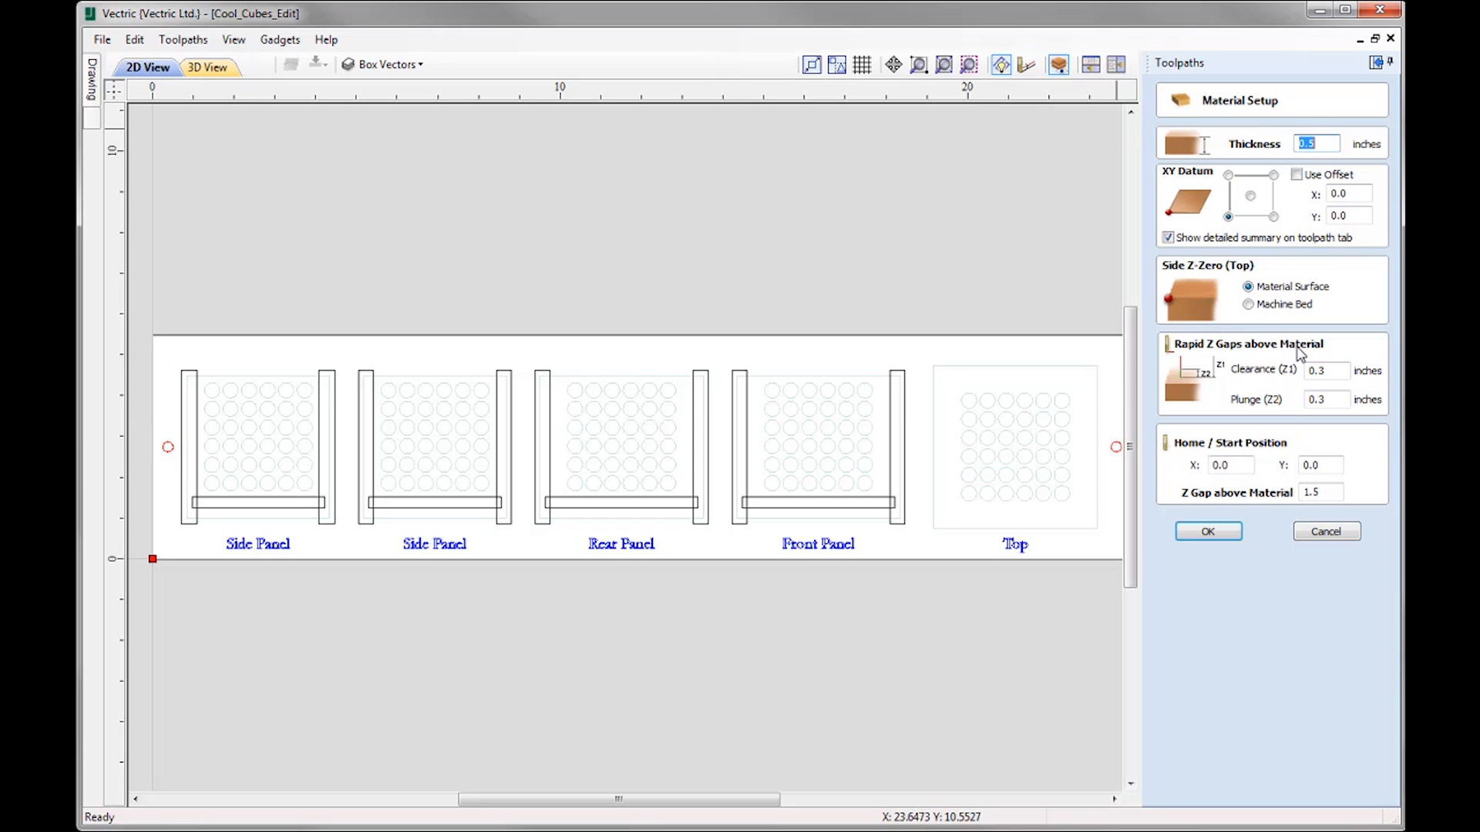
pyautogui.click(1210, 531)
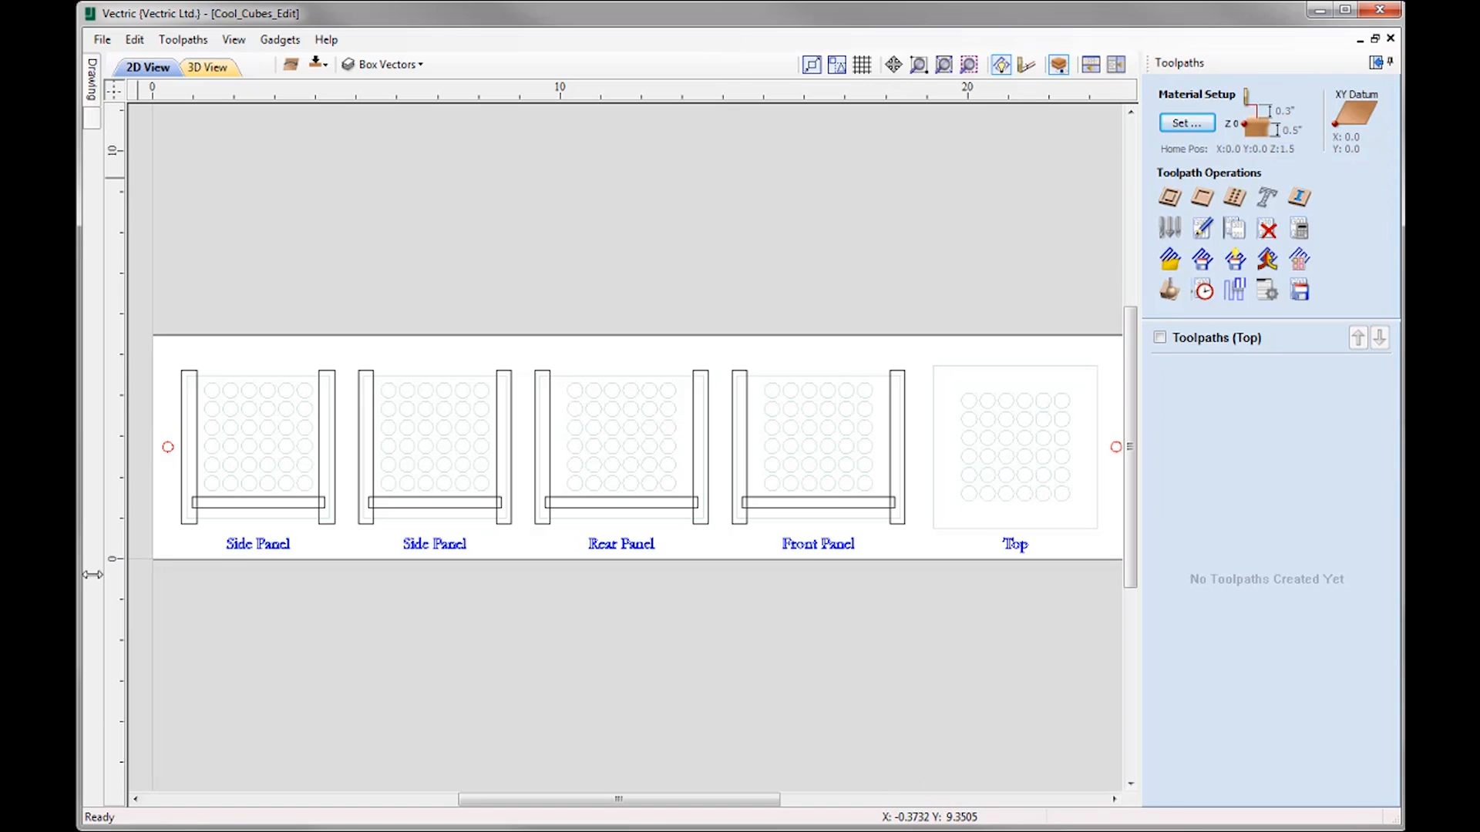
# Start a pocket toolpath for the four horizontal slots in the side, rear and front panels with a cut depth of 0.125 inches
pyautogui.click(240, 505)
pyautogui.keyDown('shift'); pyautogui.click(456, 505); pyautogui.keyUp('shift')
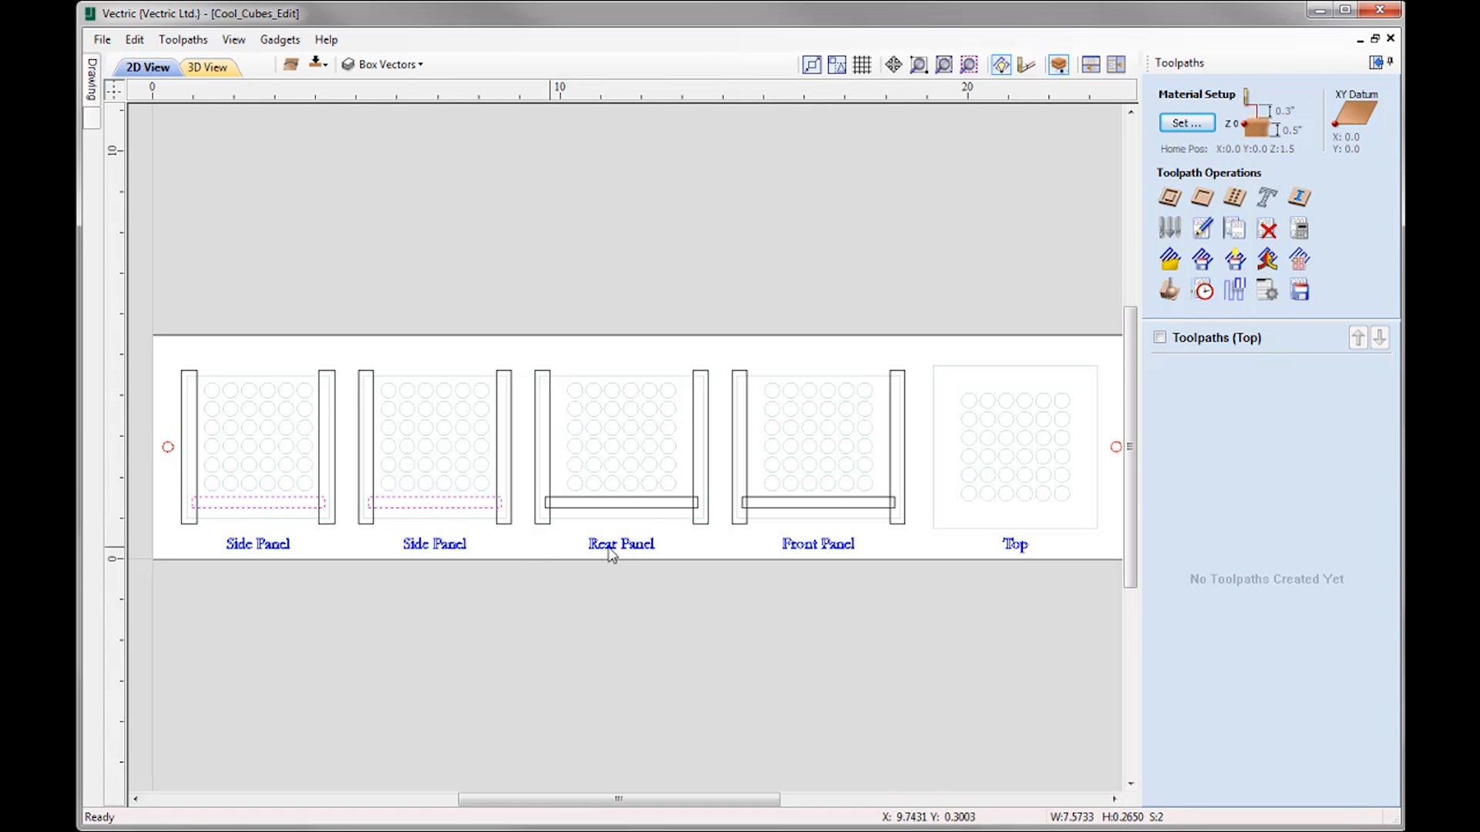
pyautogui.keyDown('shift'); pyautogui.click(625, 504); pyautogui.keyUp('shift')
pyautogui.keyDown('shift'); pyautogui.click(808, 509); pyautogui.keyUp('shift')
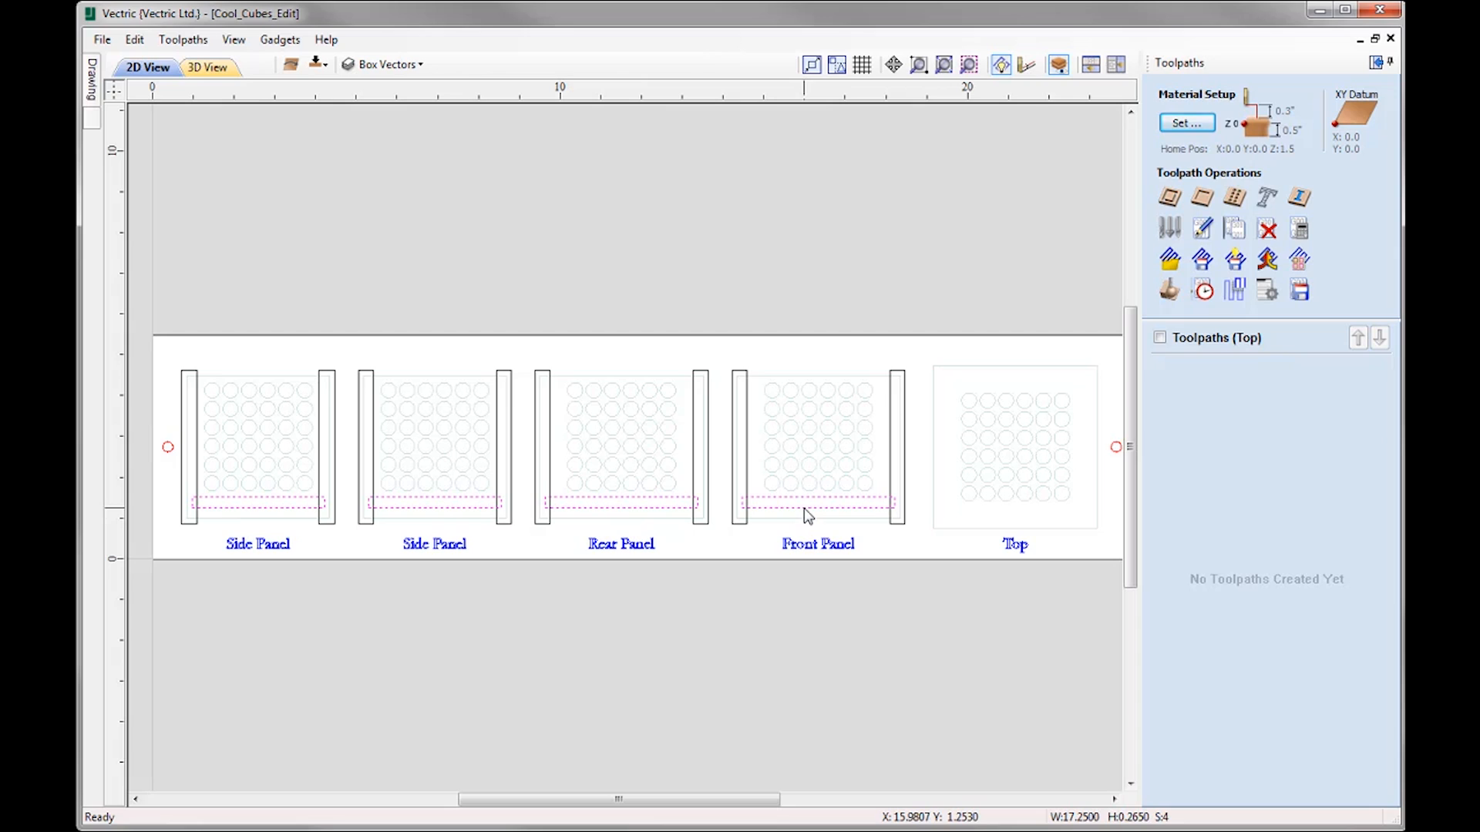
pyautogui.click(1204, 198)
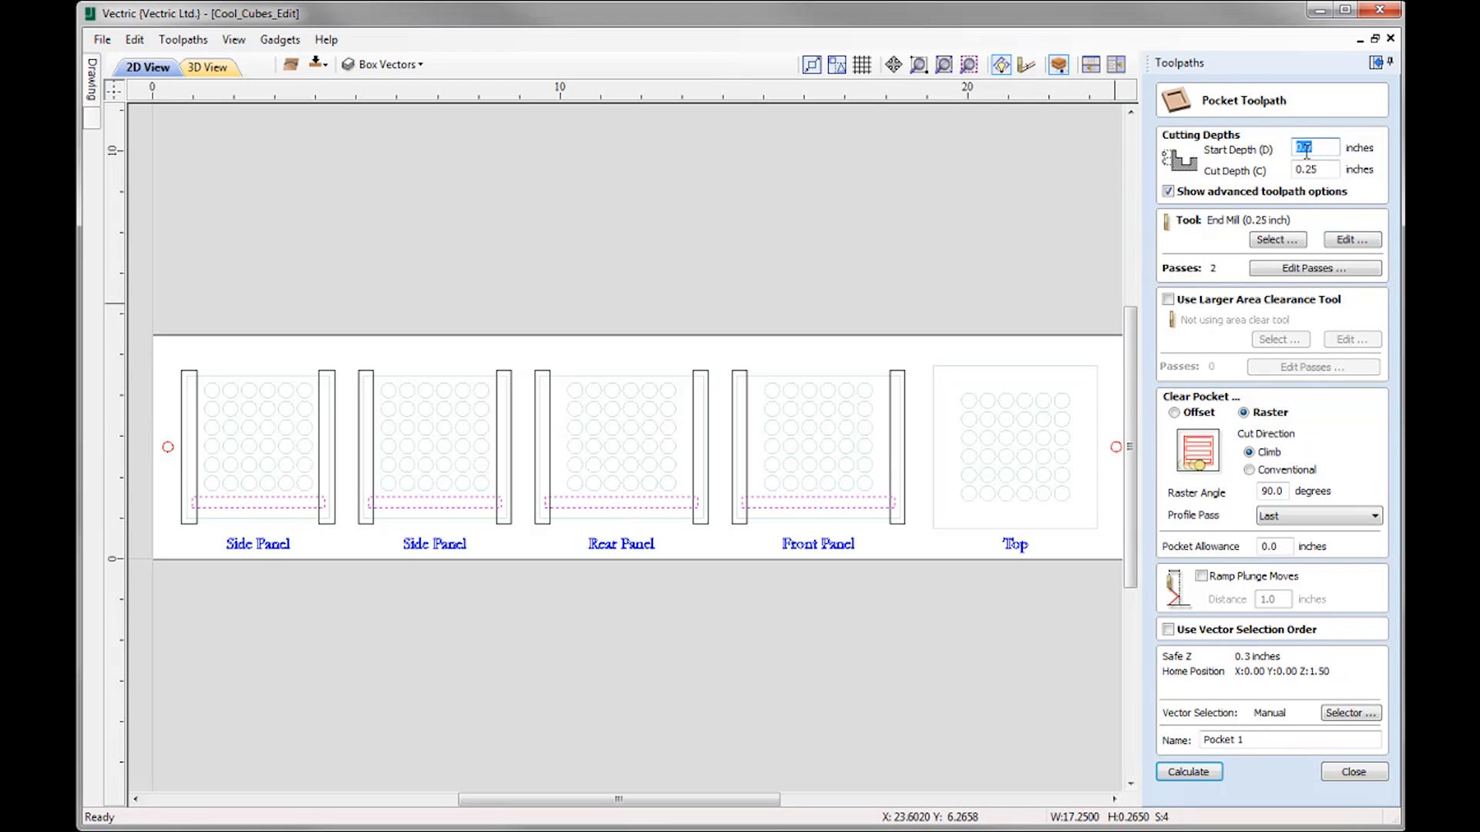
pyautogui.click(1321, 168)
# Choose the End Mill (0.25 inch) from the imperial tools for the pocket and set the raster angle to 0 degrees
pyautogui.click(1279, 241)
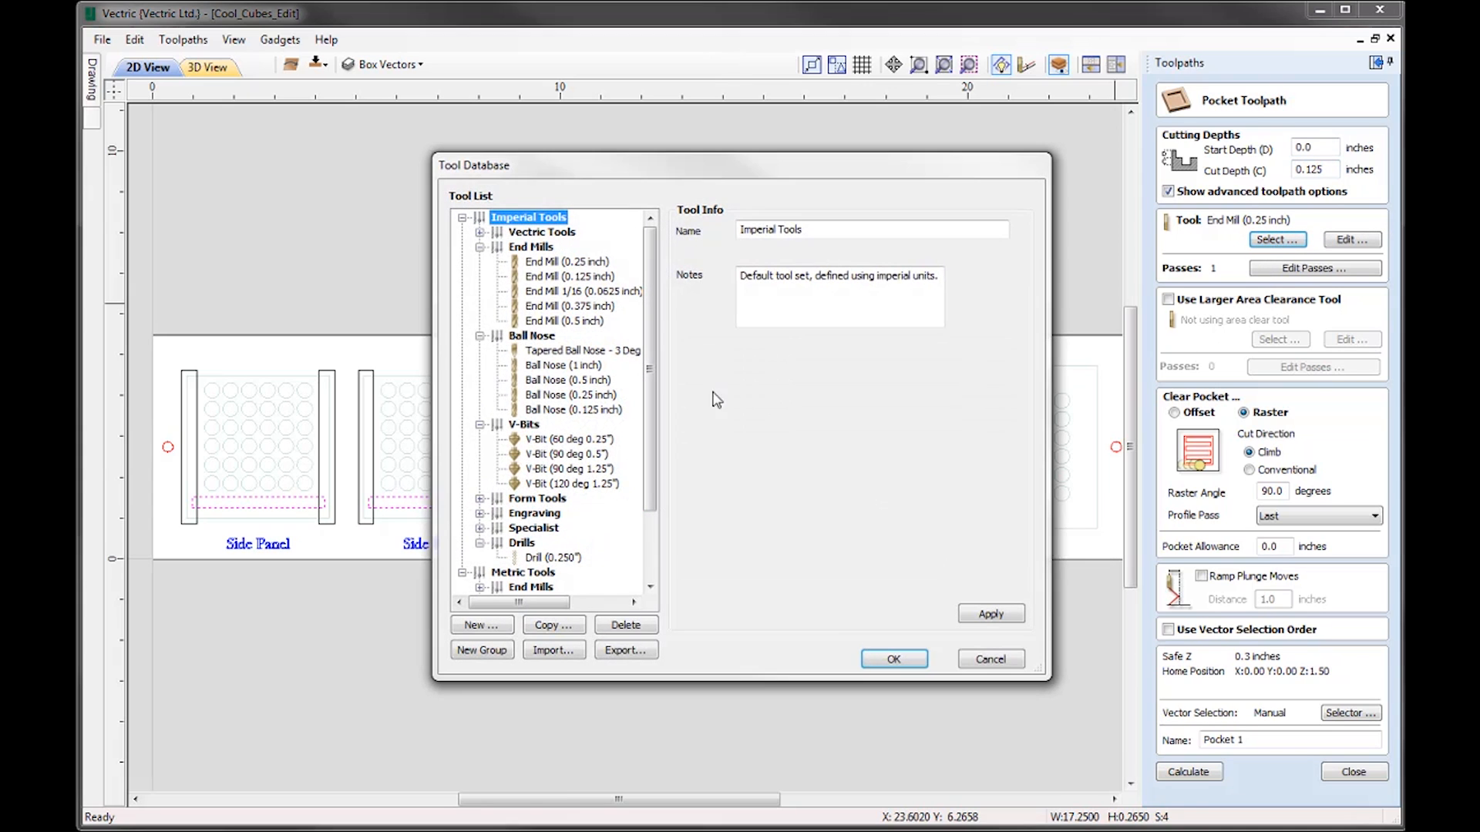
pyautogui.click(561, 263)
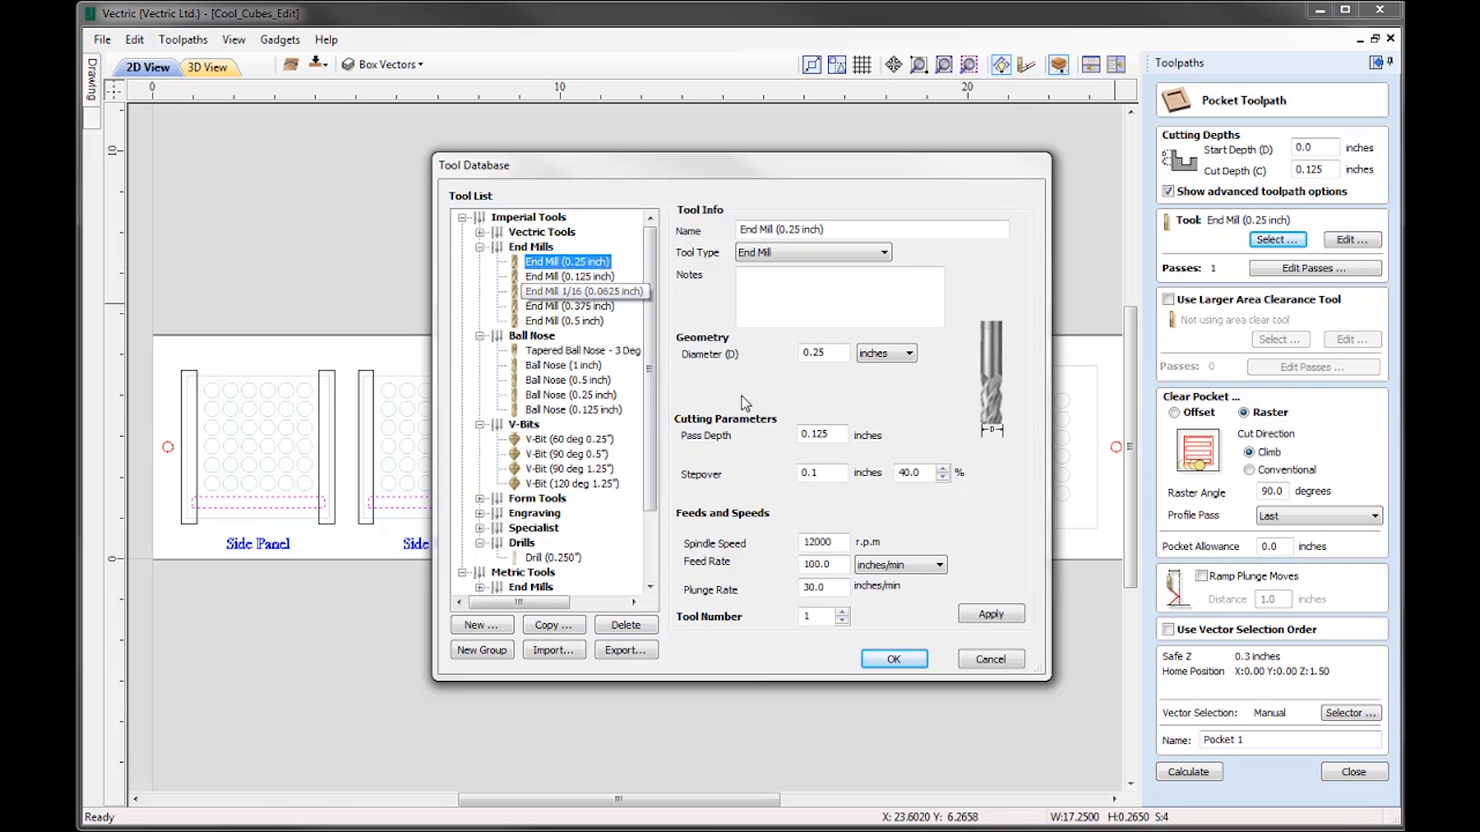
pyautogui.click(893, 661)
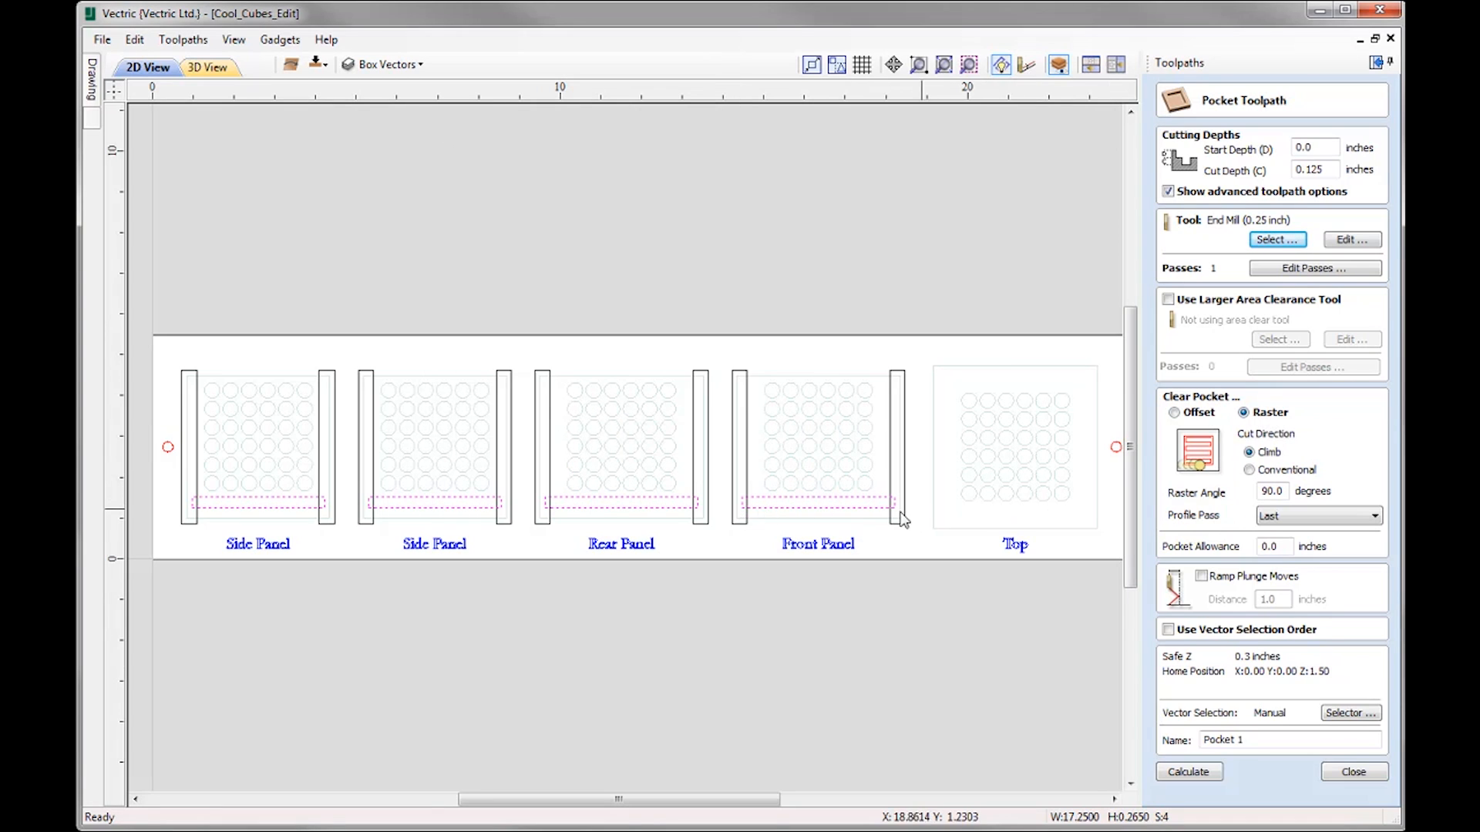
pyautogui.doubleClick(1278, 491)
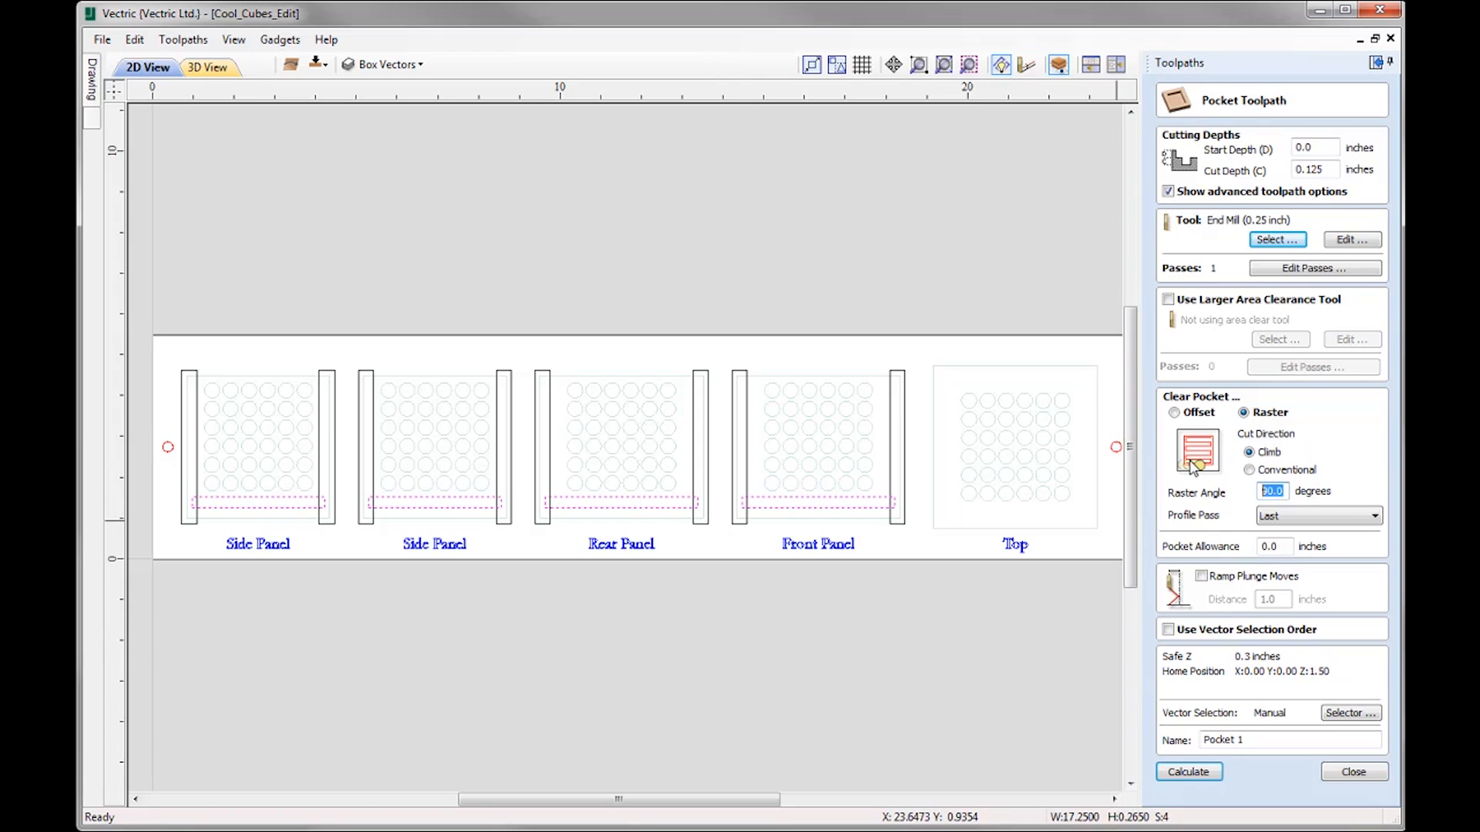
pyautogui.write('0')
# Reselect the four horizontal slots and calculate the pocket toolpath under the name Pocket 1
pyautogui.click(571, 494)
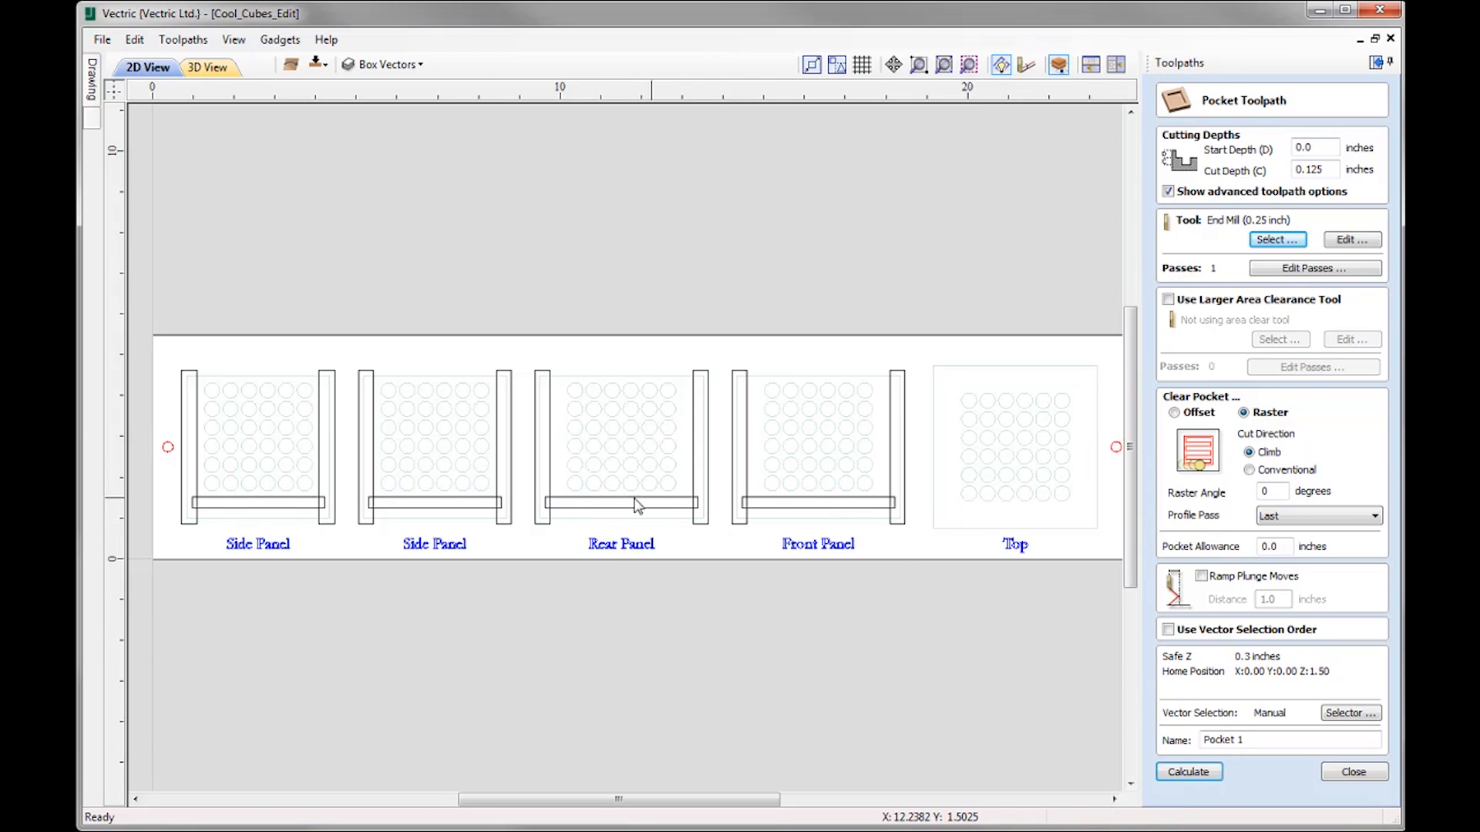
pyautogui.click(789, 503)
pyautogui.keyDown('shift'); pyautogui.click(621, 503); pyautogui.keyUp('shift')
pyautogui.keyDown('shift'); pyautogui.click(435, 502); pyautogui.keyUp('shift')
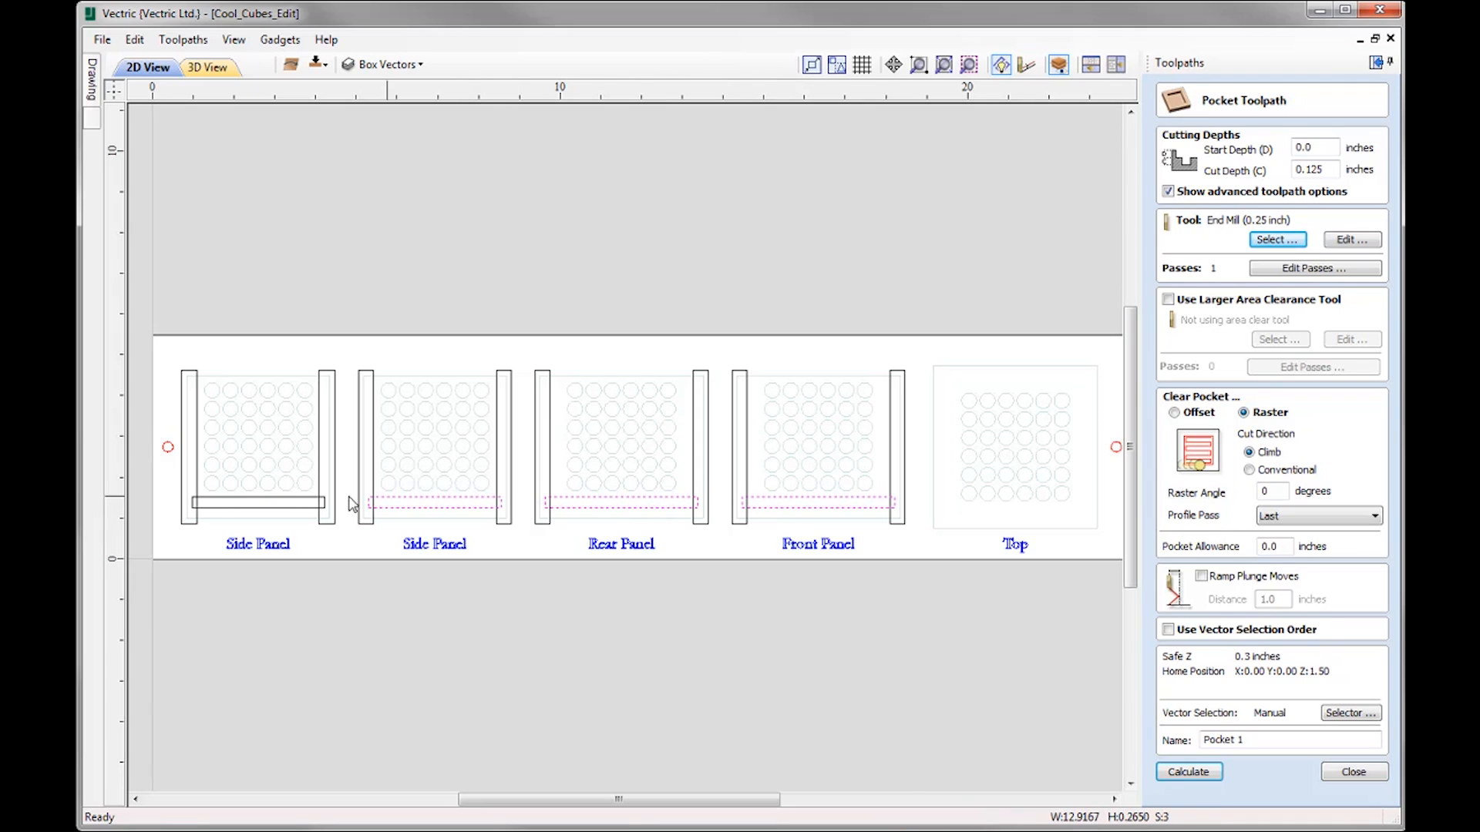
pyautogui.keyDown('shift'); pyautogui.click(296, 505); pyautogui.keyUp('shift')
pyautogui.click(1271, 740)
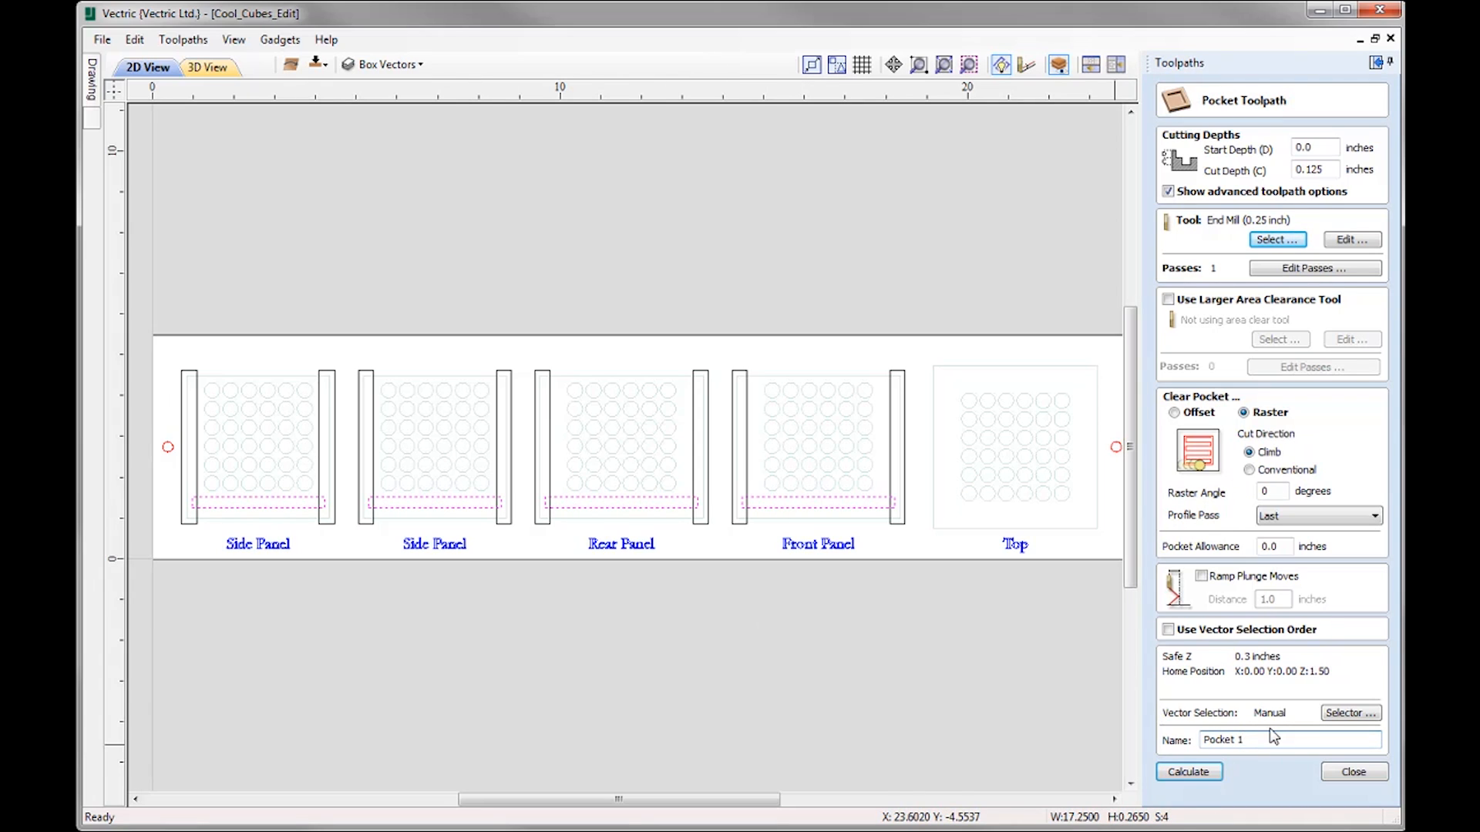
pyautogui.click(1187, 771)
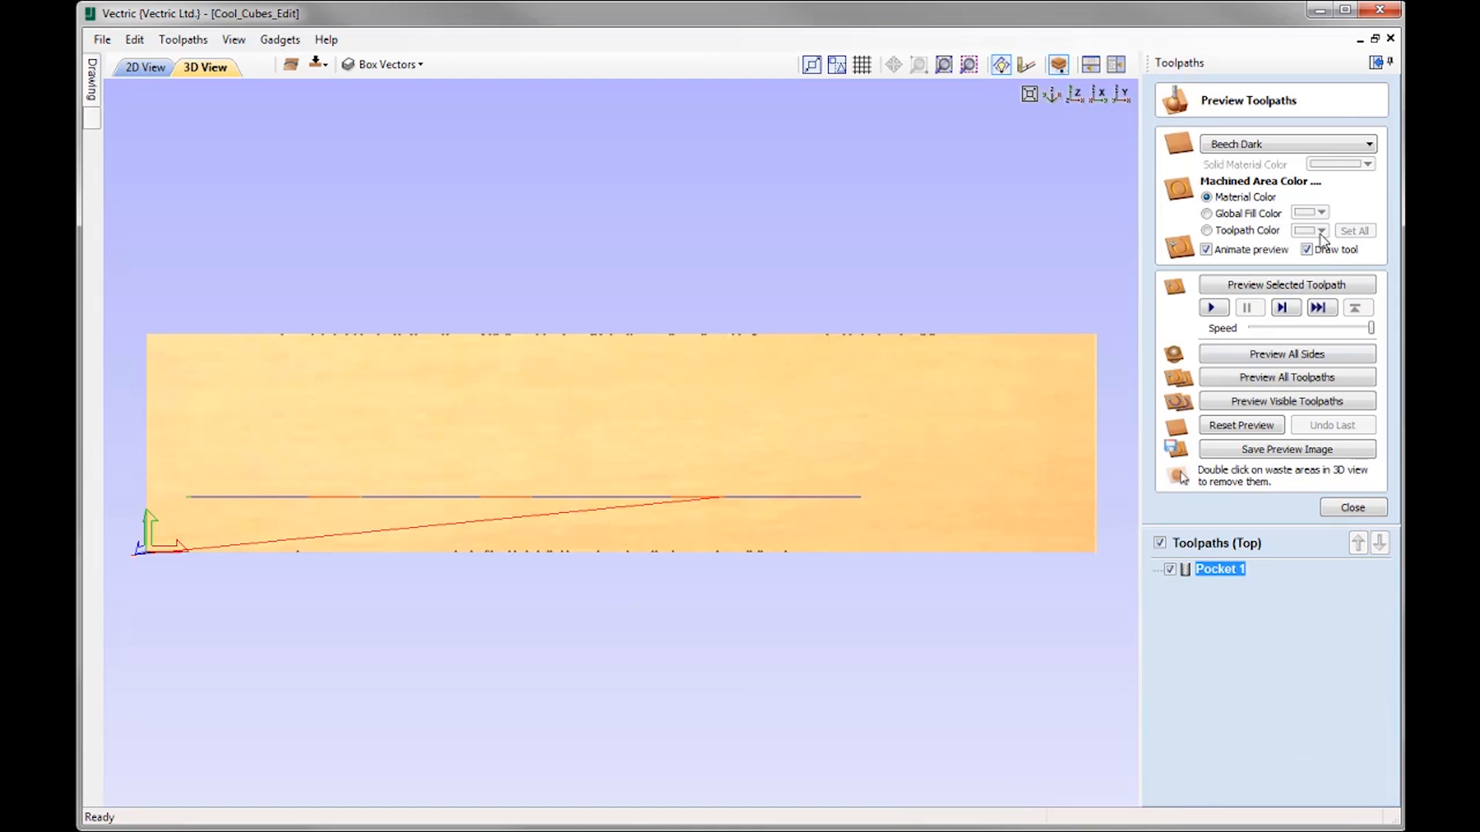
# Preview the Pocket 1 toolpath on the material, inspect the cut slots in 3D, and return to the 2D view
pyautogui.click(1279, 285)
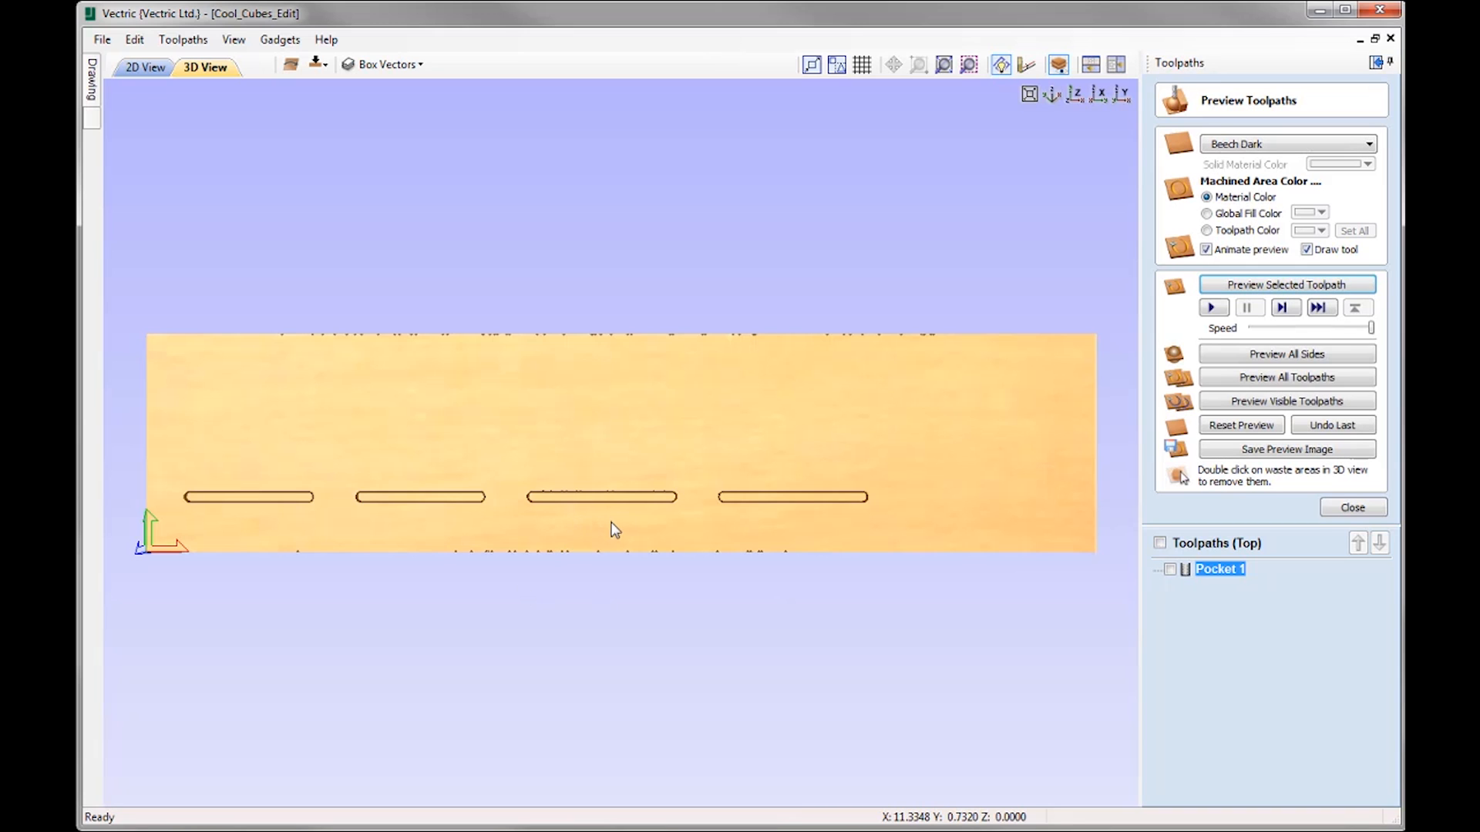
pyautogui.moveTo(615, 529); pyautogui.dragTo(438, 504)
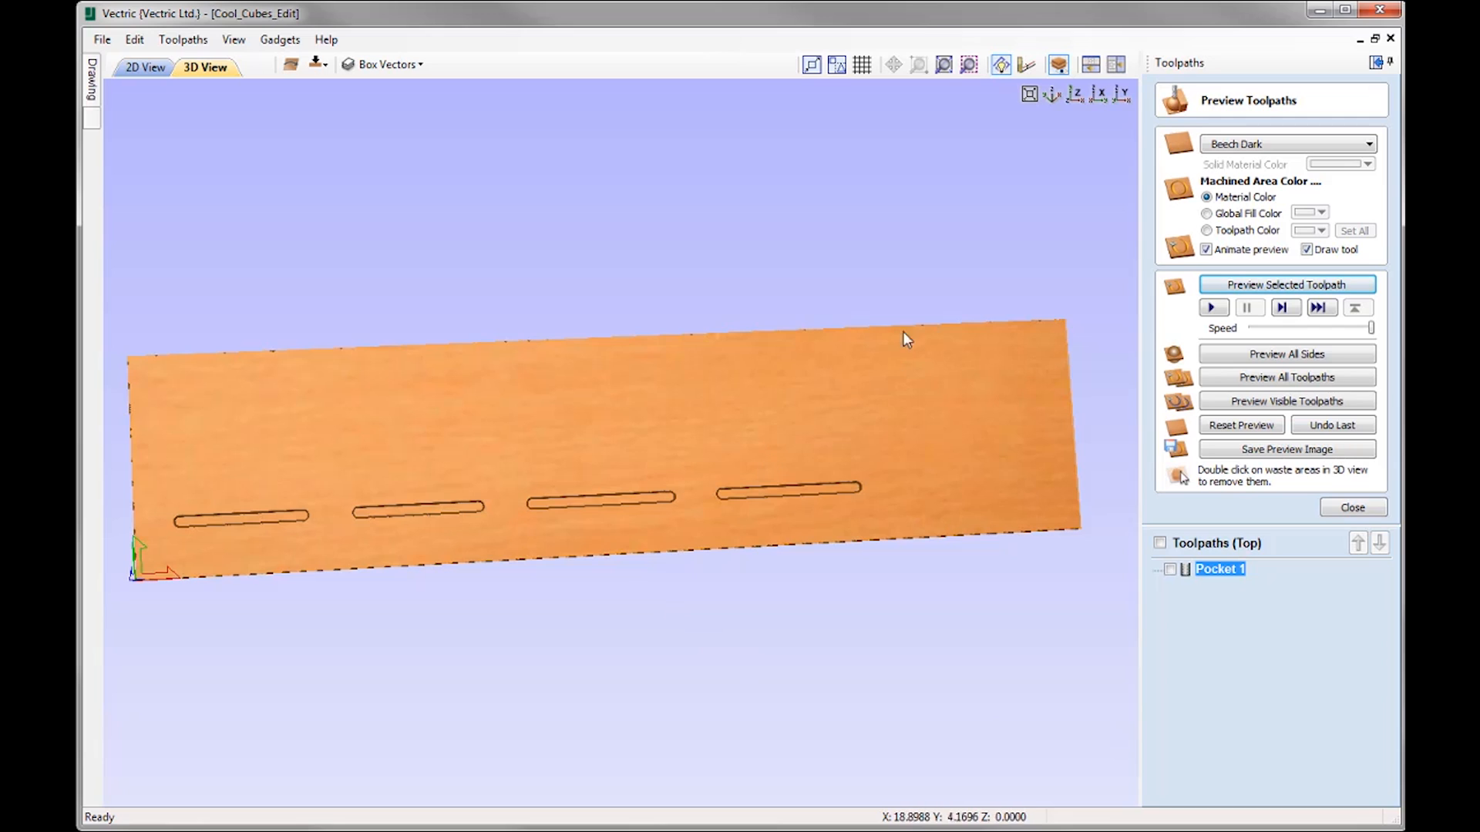
pyautogui.click(1075, 94)
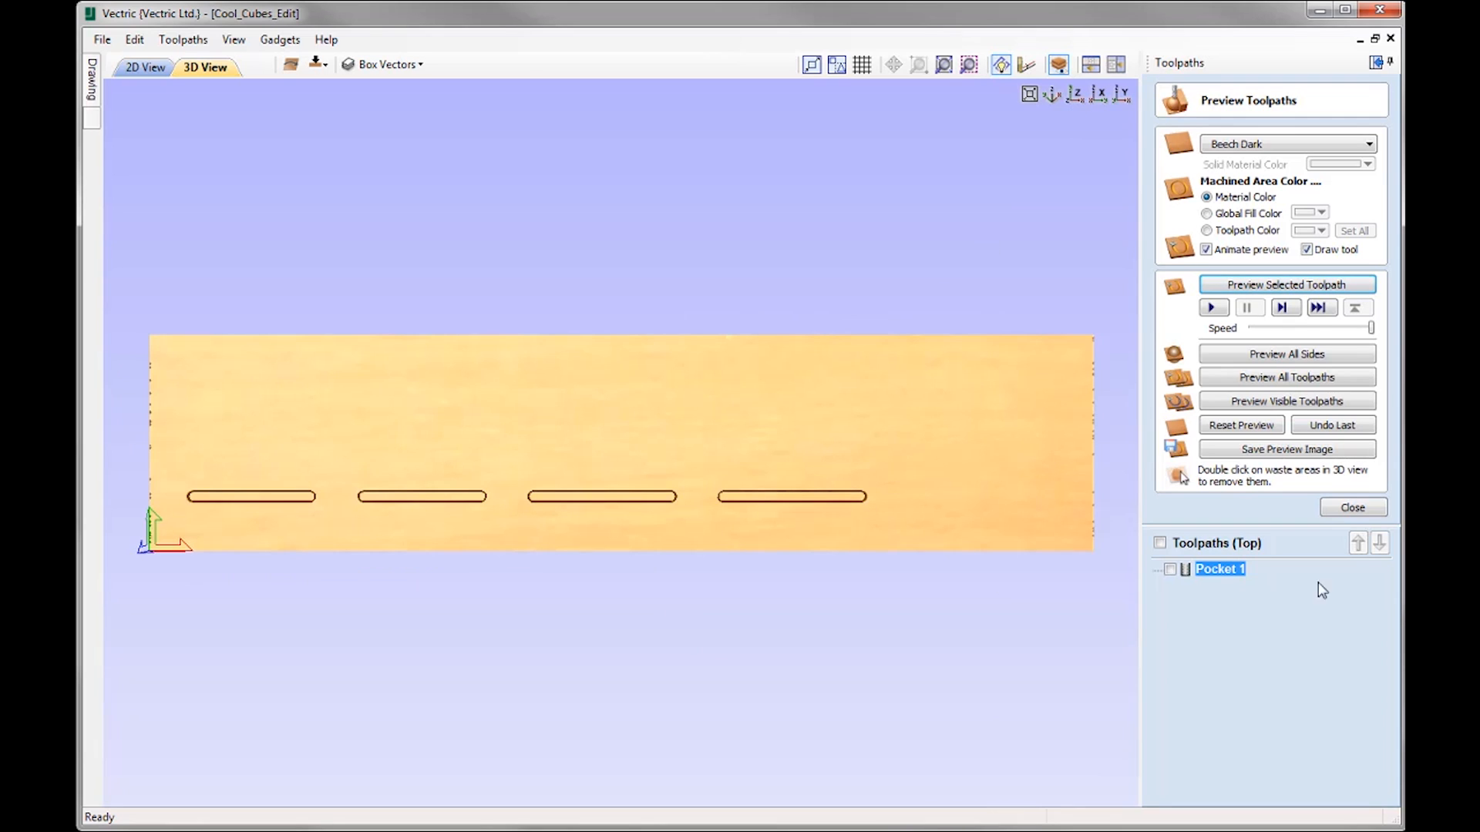
pyautogui.click(1353, 507)
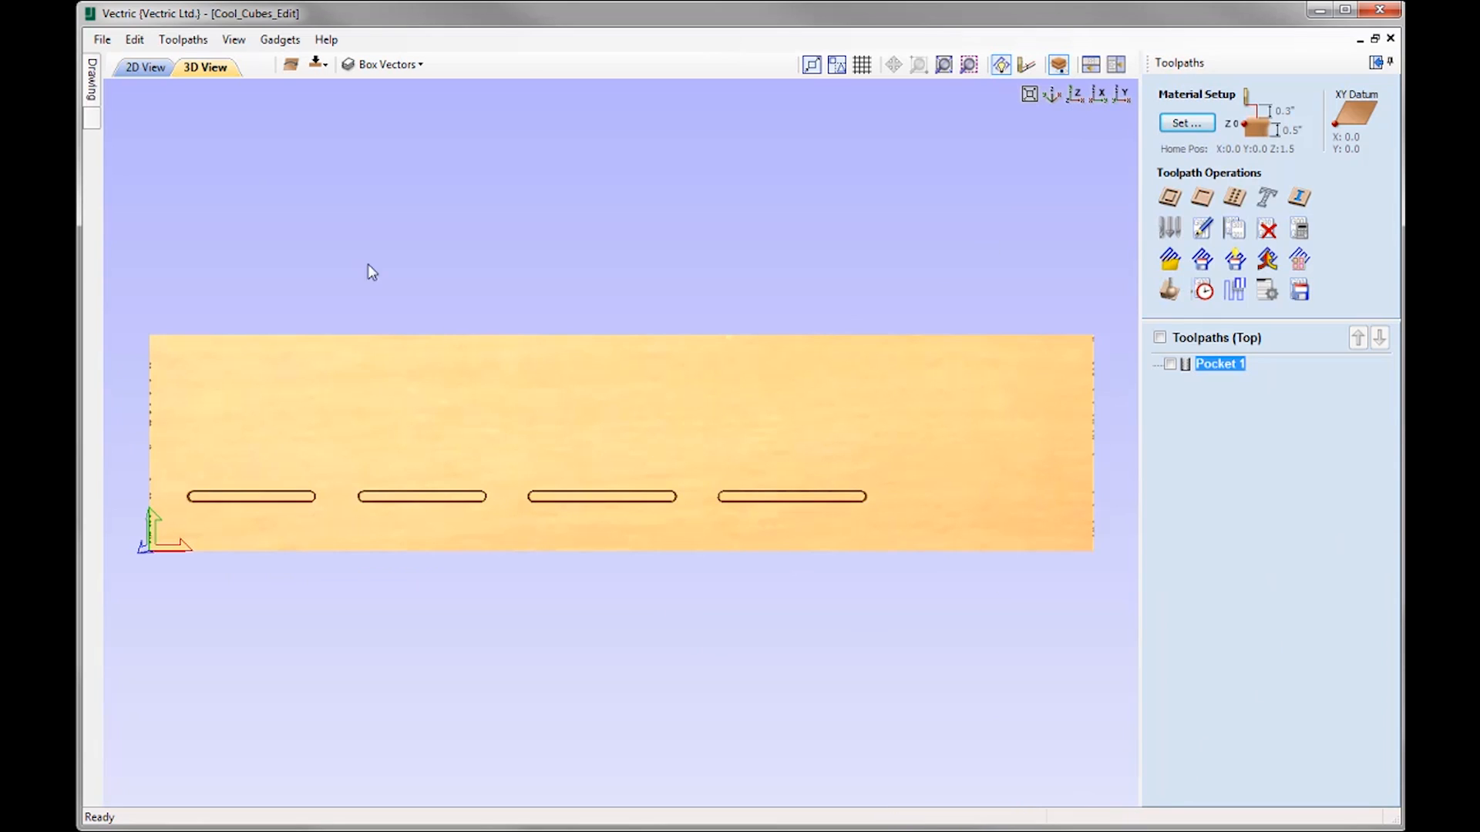
pyautogui.click(137, 67)
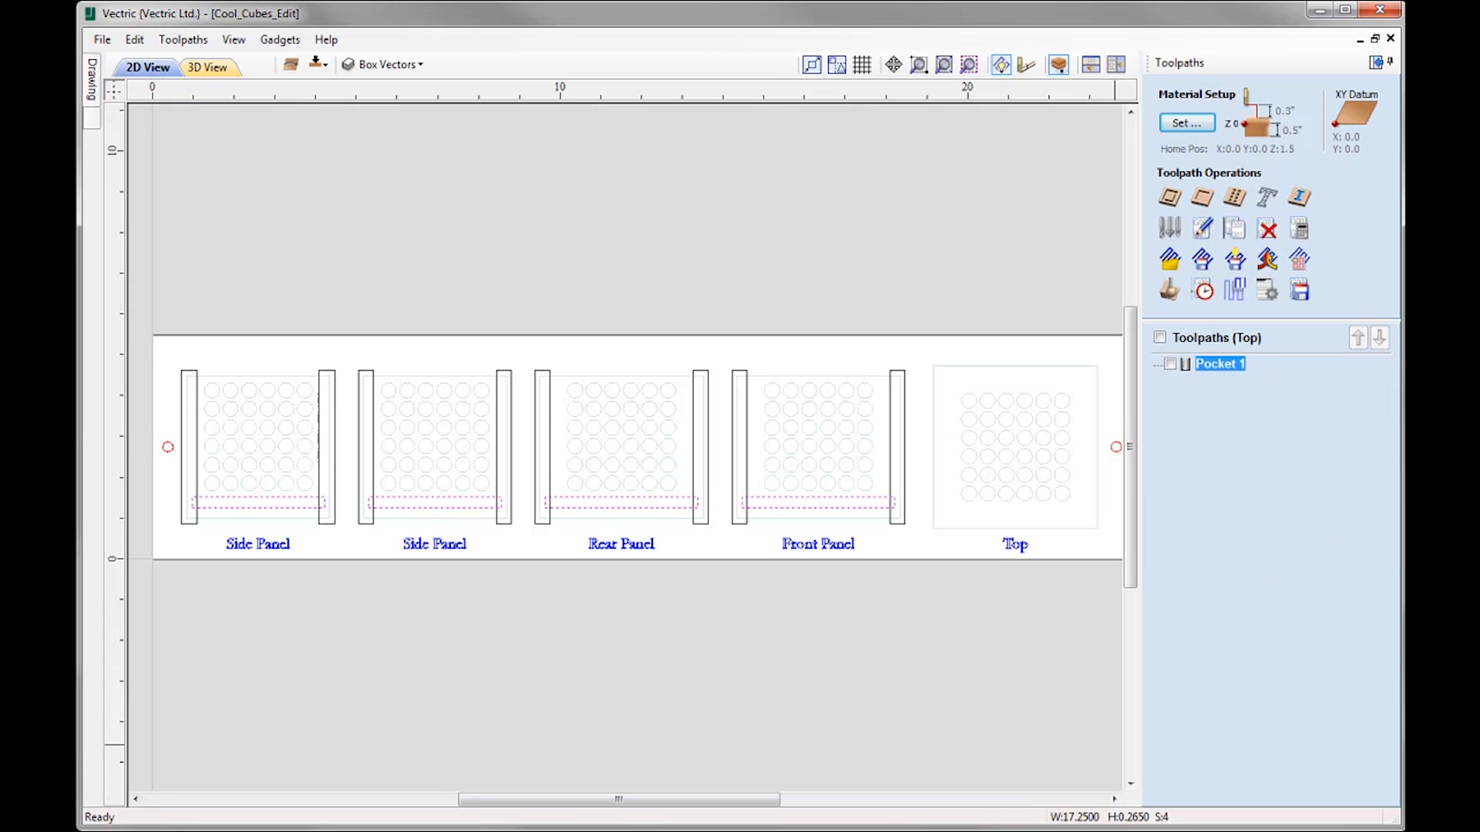
# Start a pocket toolpath for the vertical edge slots in the side, rear and front panels with a cut depth of 0.25 inches
pyautogui.moveTo(931, 449); pyautogui.dragTo(187, 390)
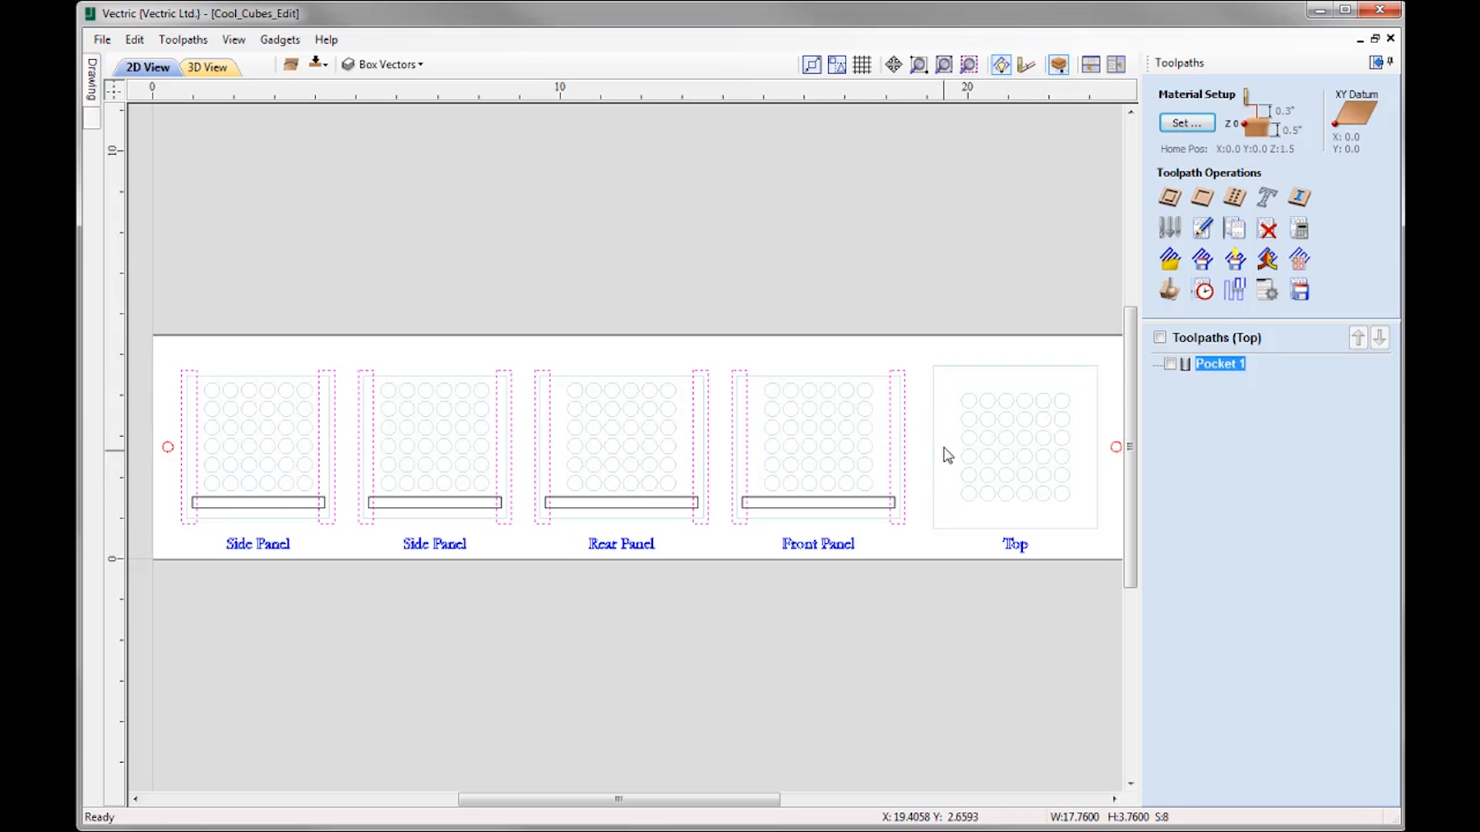
pyautogui.click(1201, 197)
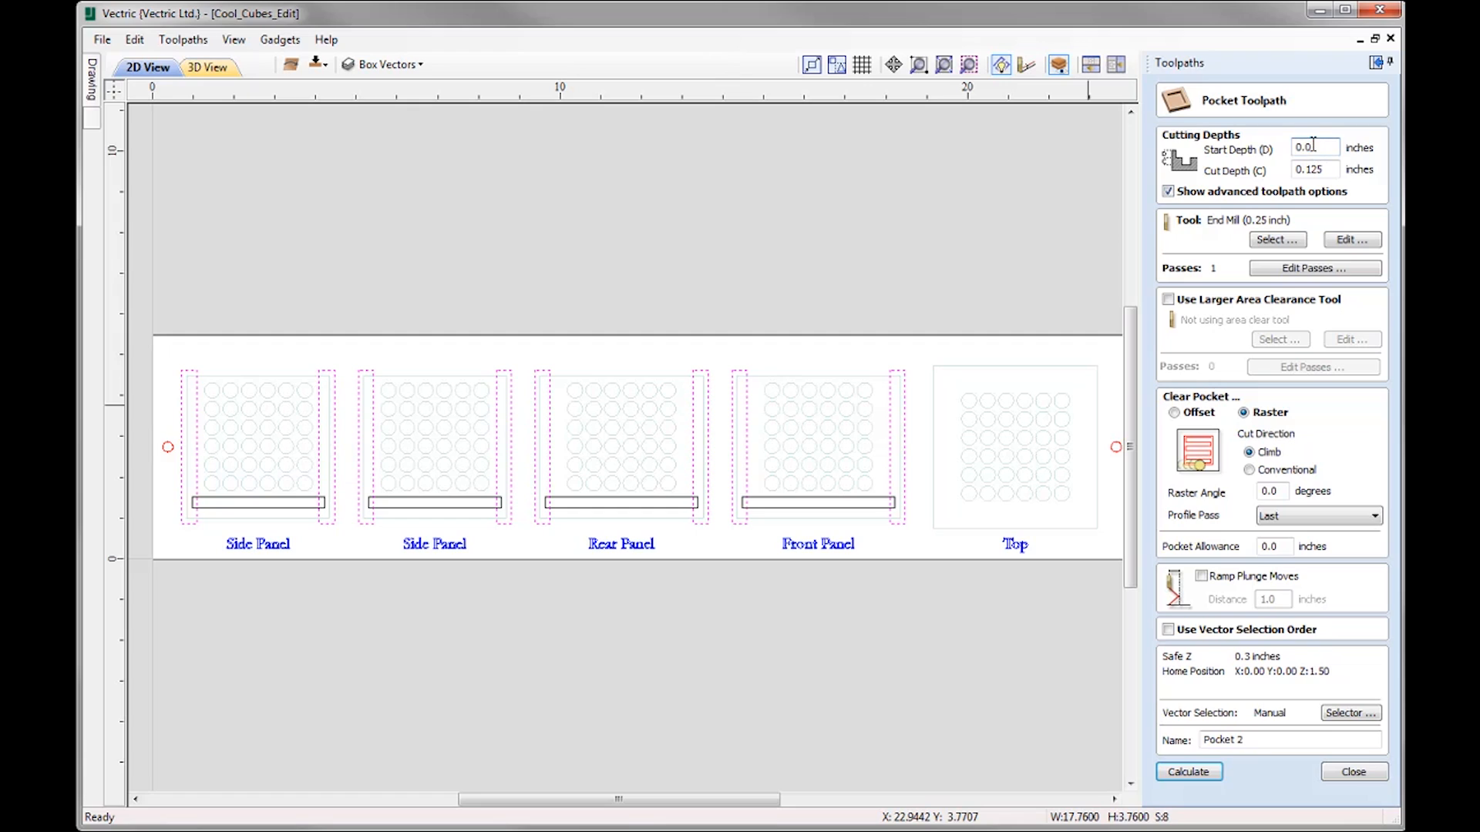
pyautogui.moveTo(1308, 173); pyautogui.dragTo(1345, 170)
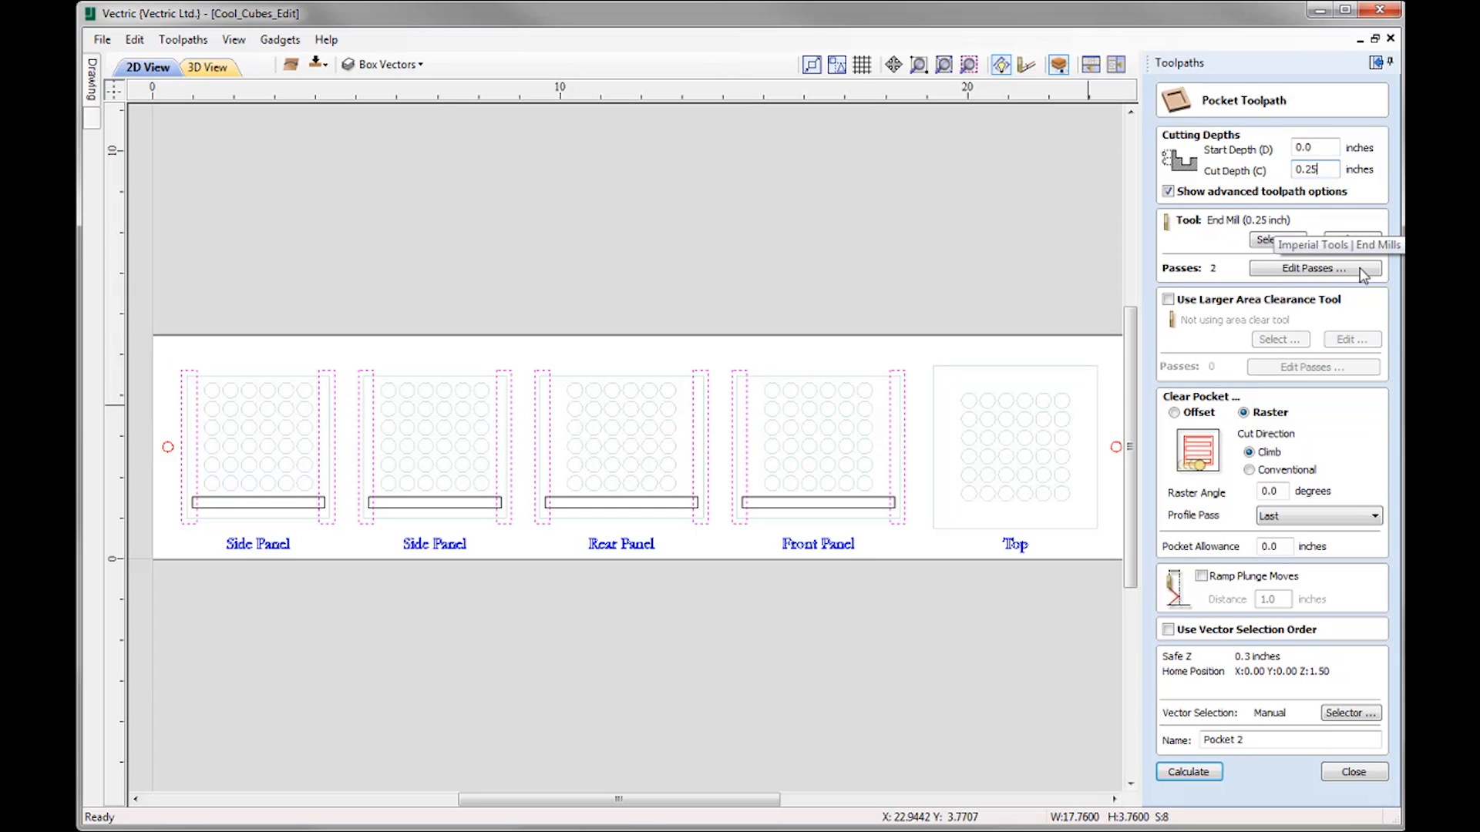
# Check the End Mill (0.25 inch) settings, set the raster angle to 90 degrees and calculate the pocket toolpath as Pocket 2
pyautogui.click(1344, 241)
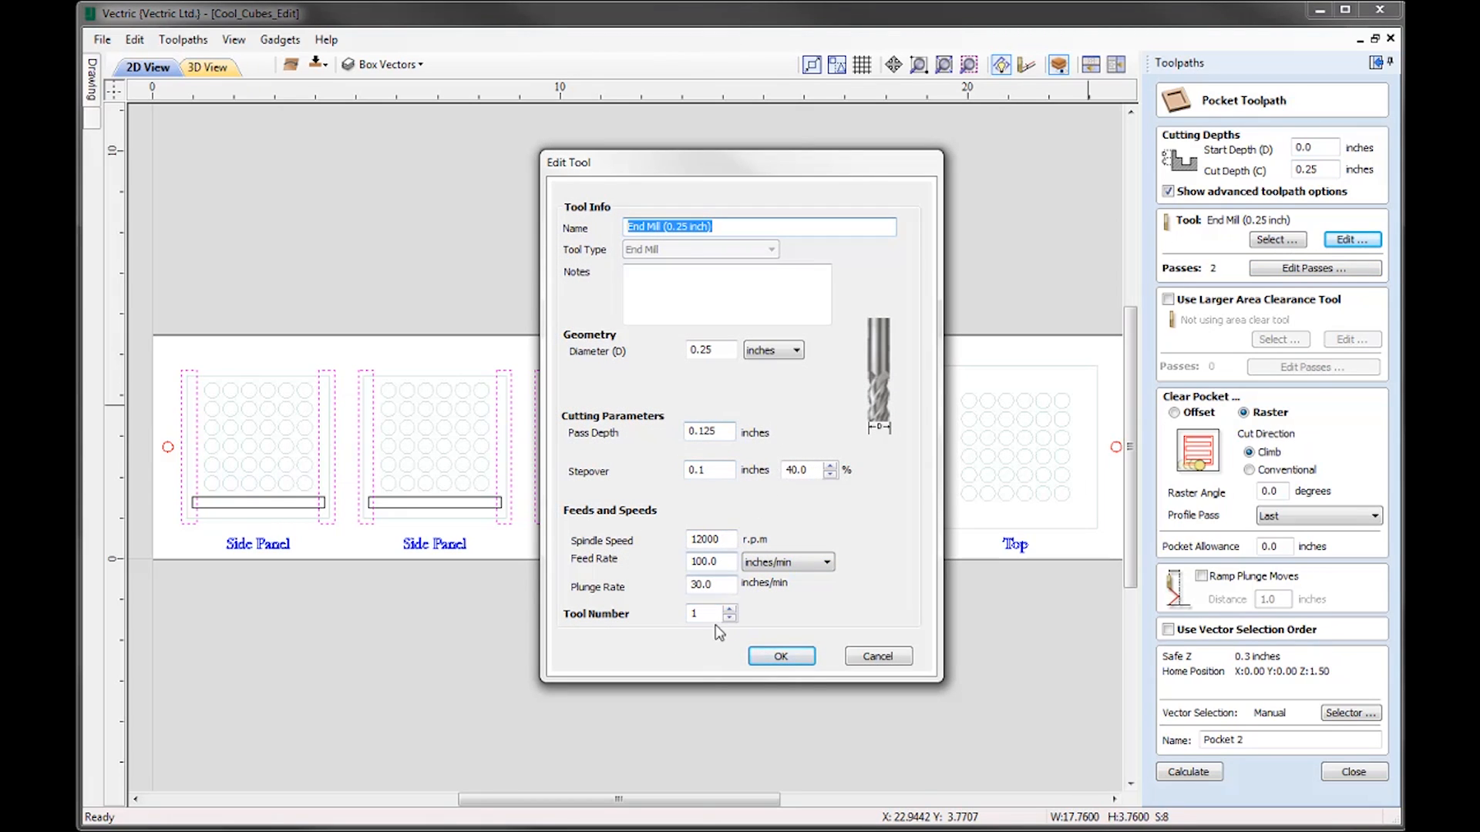
pyautogui.click(780, 656)
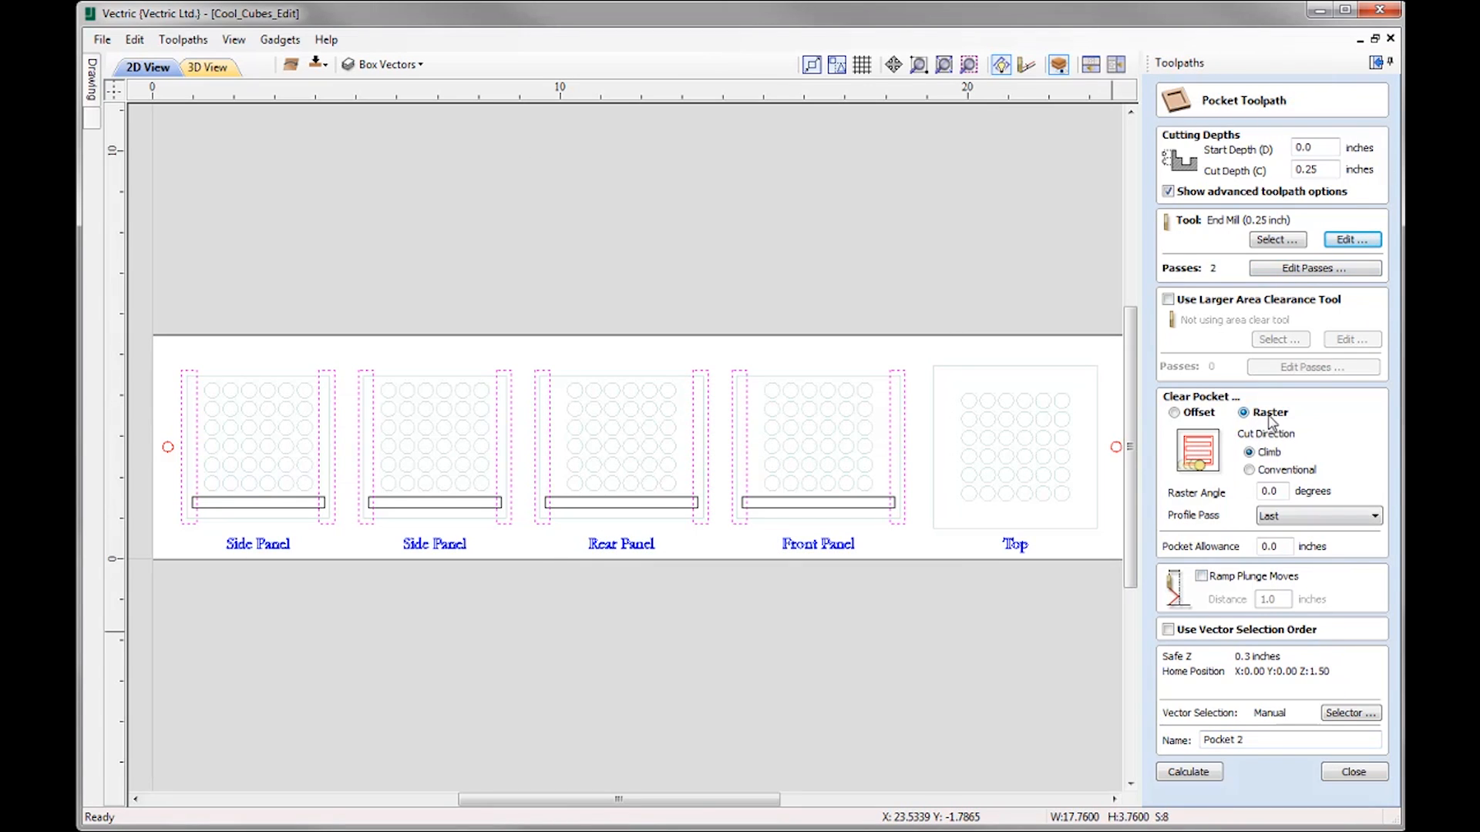
pyautogui.click(1283, 490)
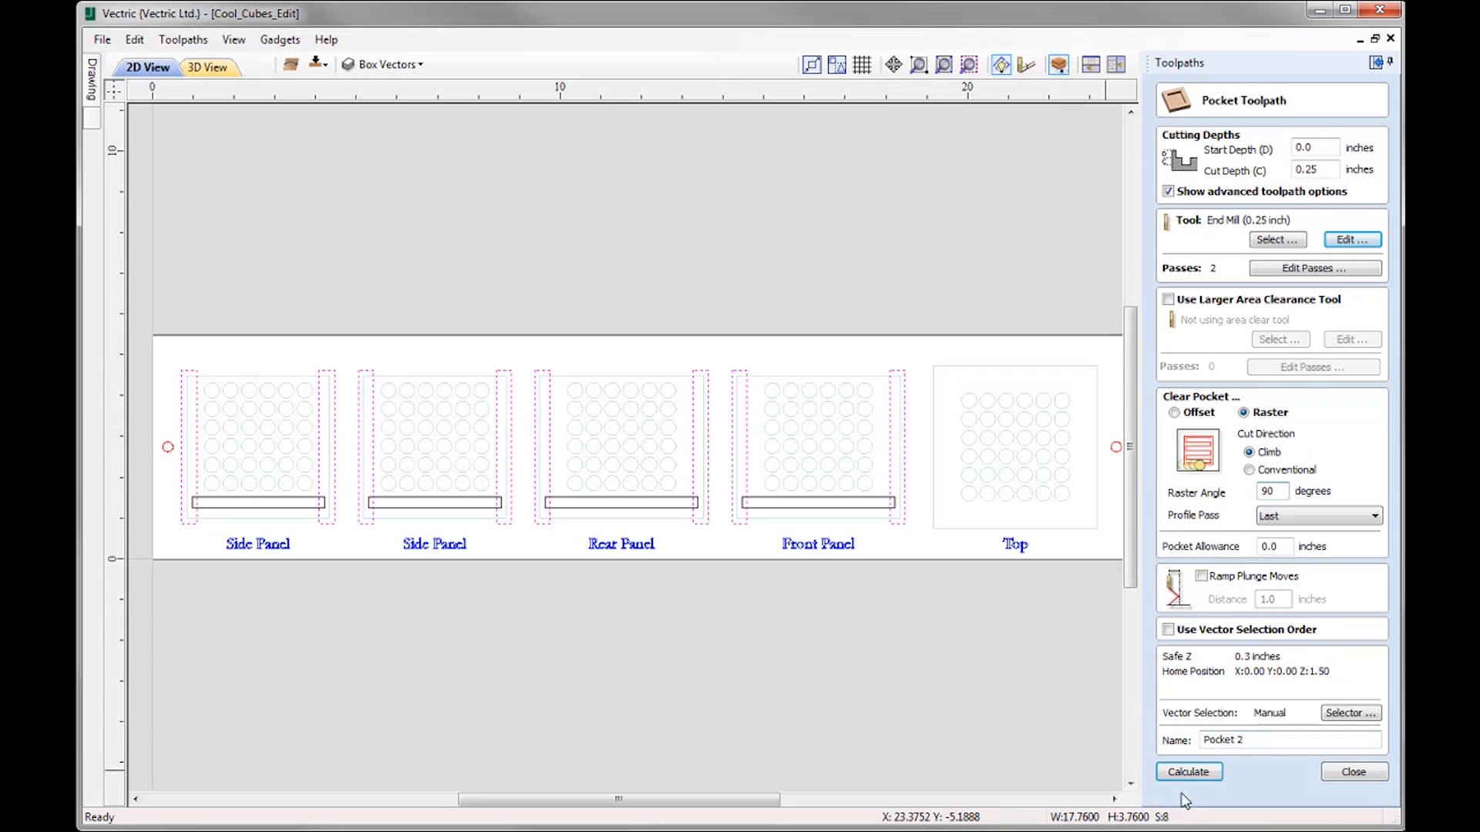
pyautogui.click(1199, 773)
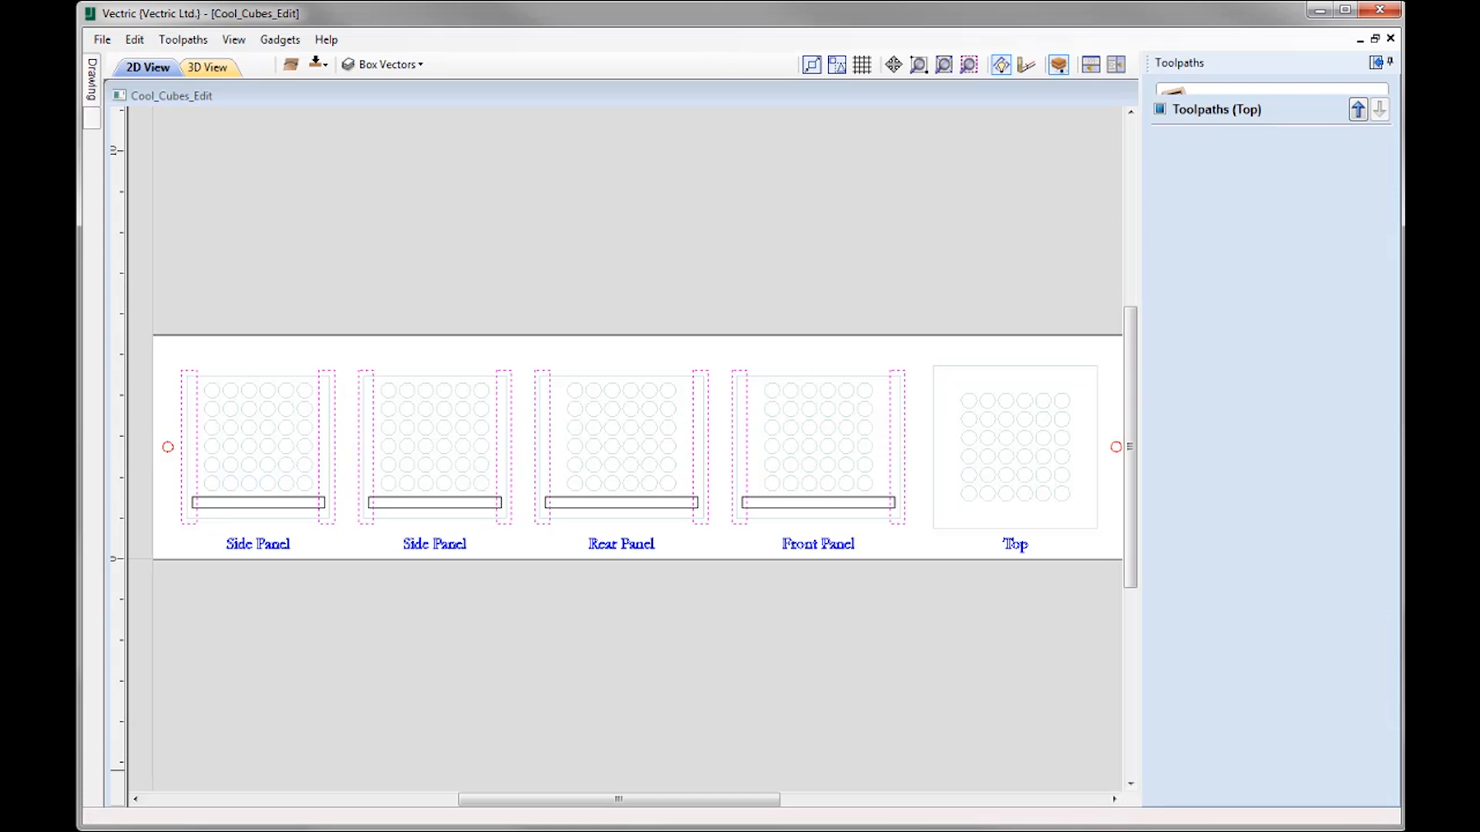
# Preview the Pocket 2 toolpath on the material, inspect the vertical slots in 3D, and return to the 2D view
pyautogui.click(1274, 286)
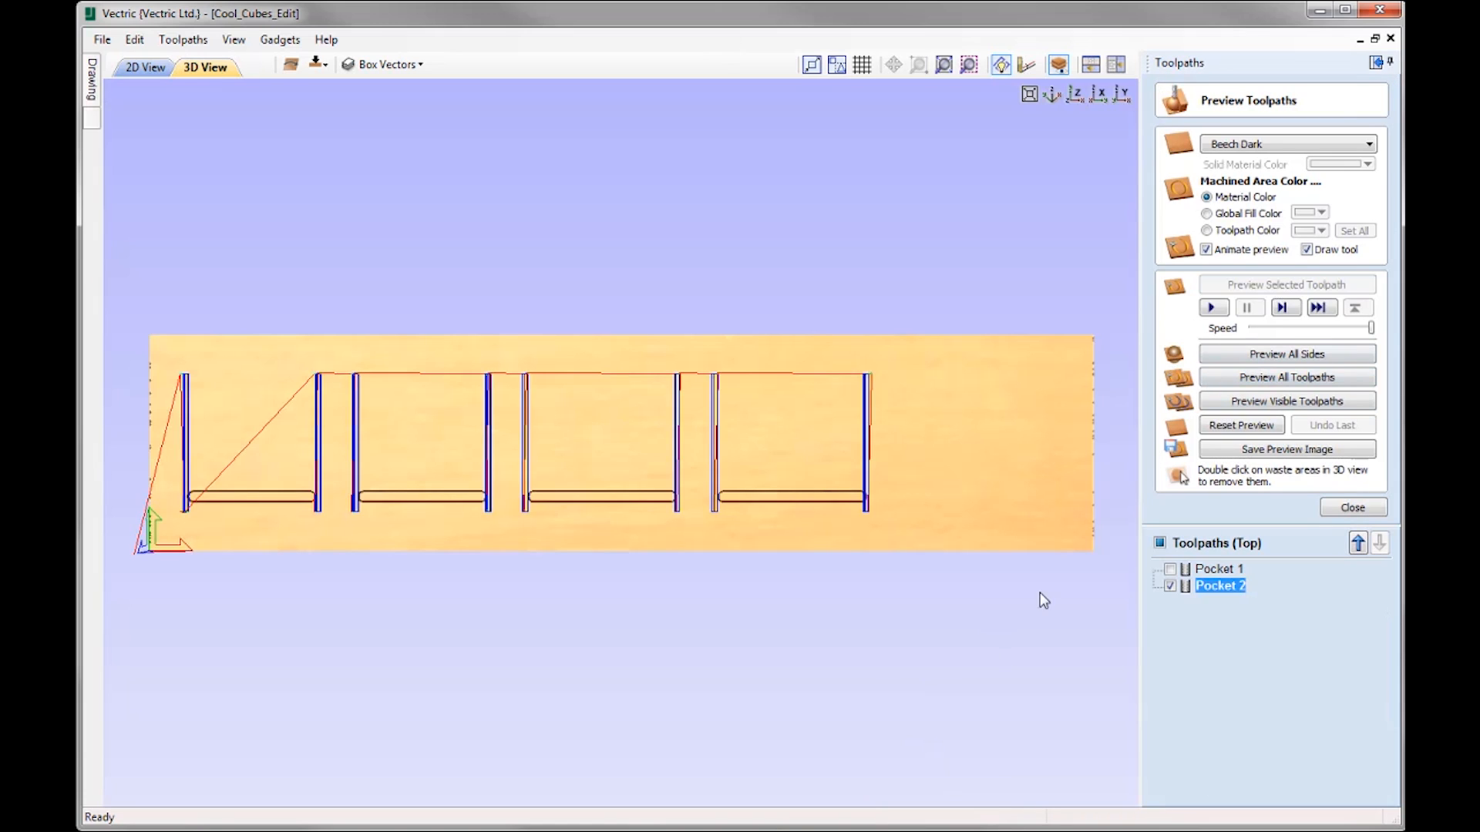
pyautogui.moveTo(733, 552); pyautogui.dragTo(687, 470)
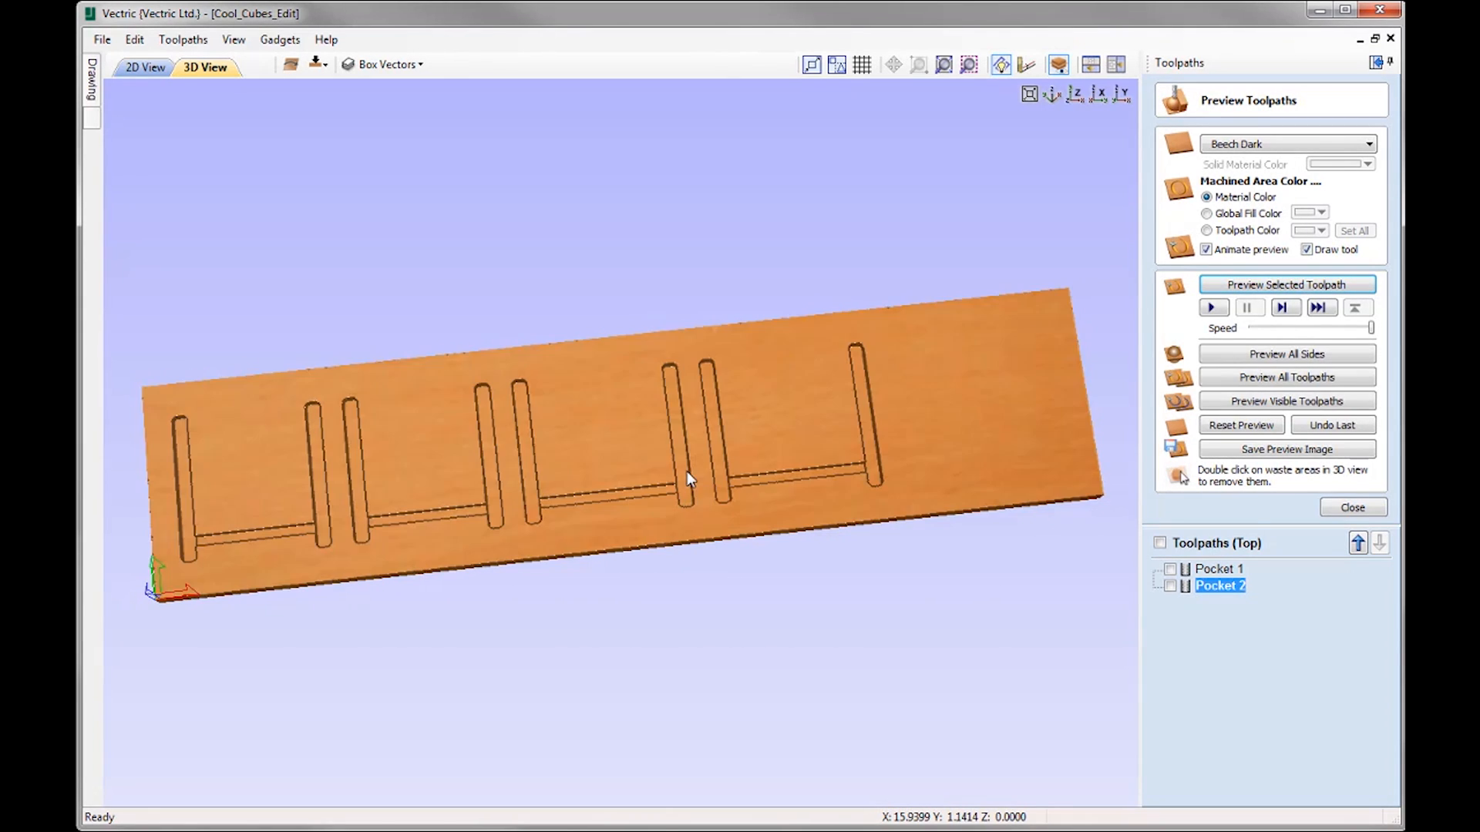
pyautogui.click(1075, 96)
pyautogui.click(1351, 510)
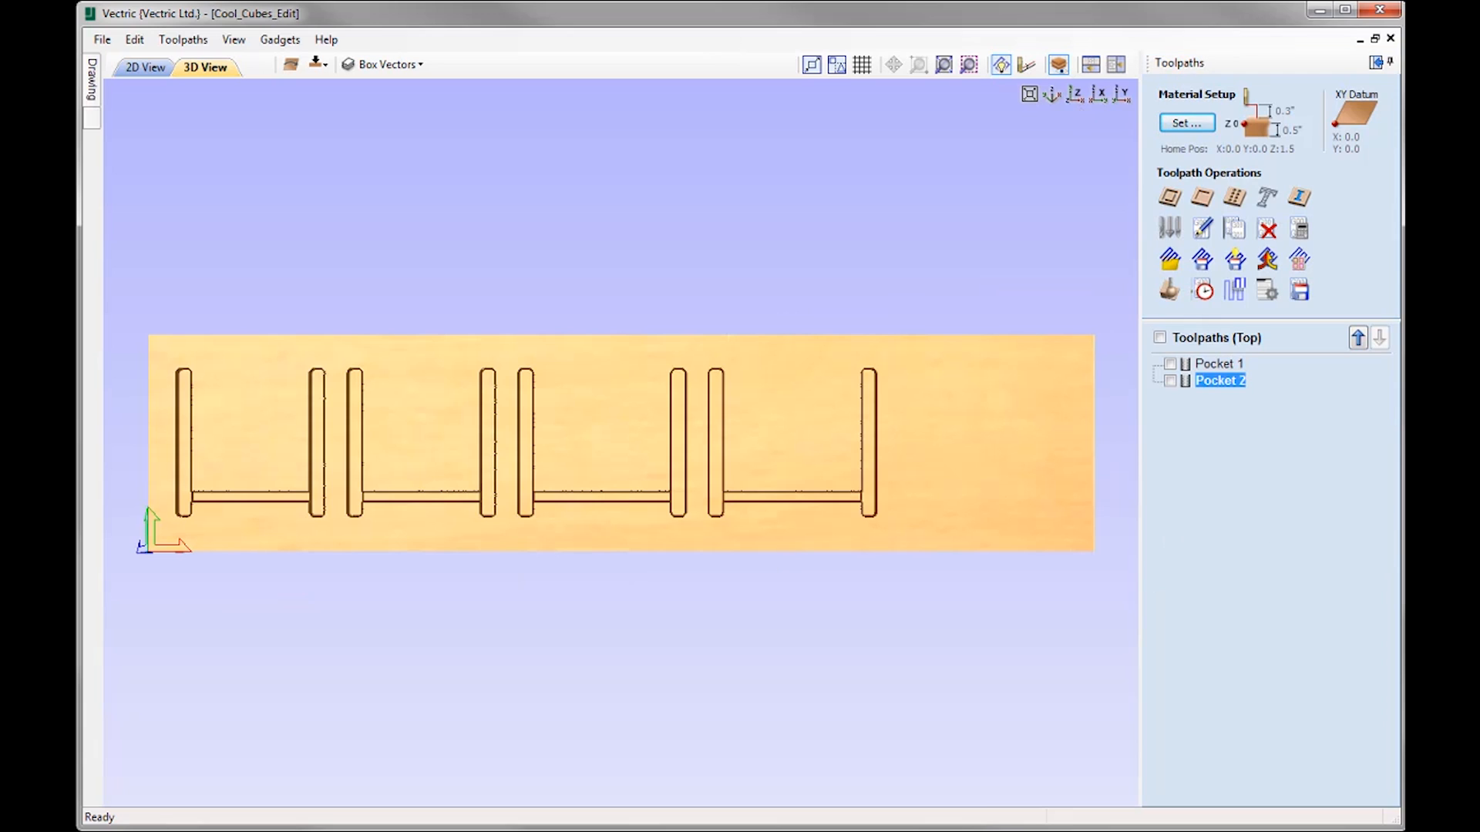
pyautogui.click(145, 67)
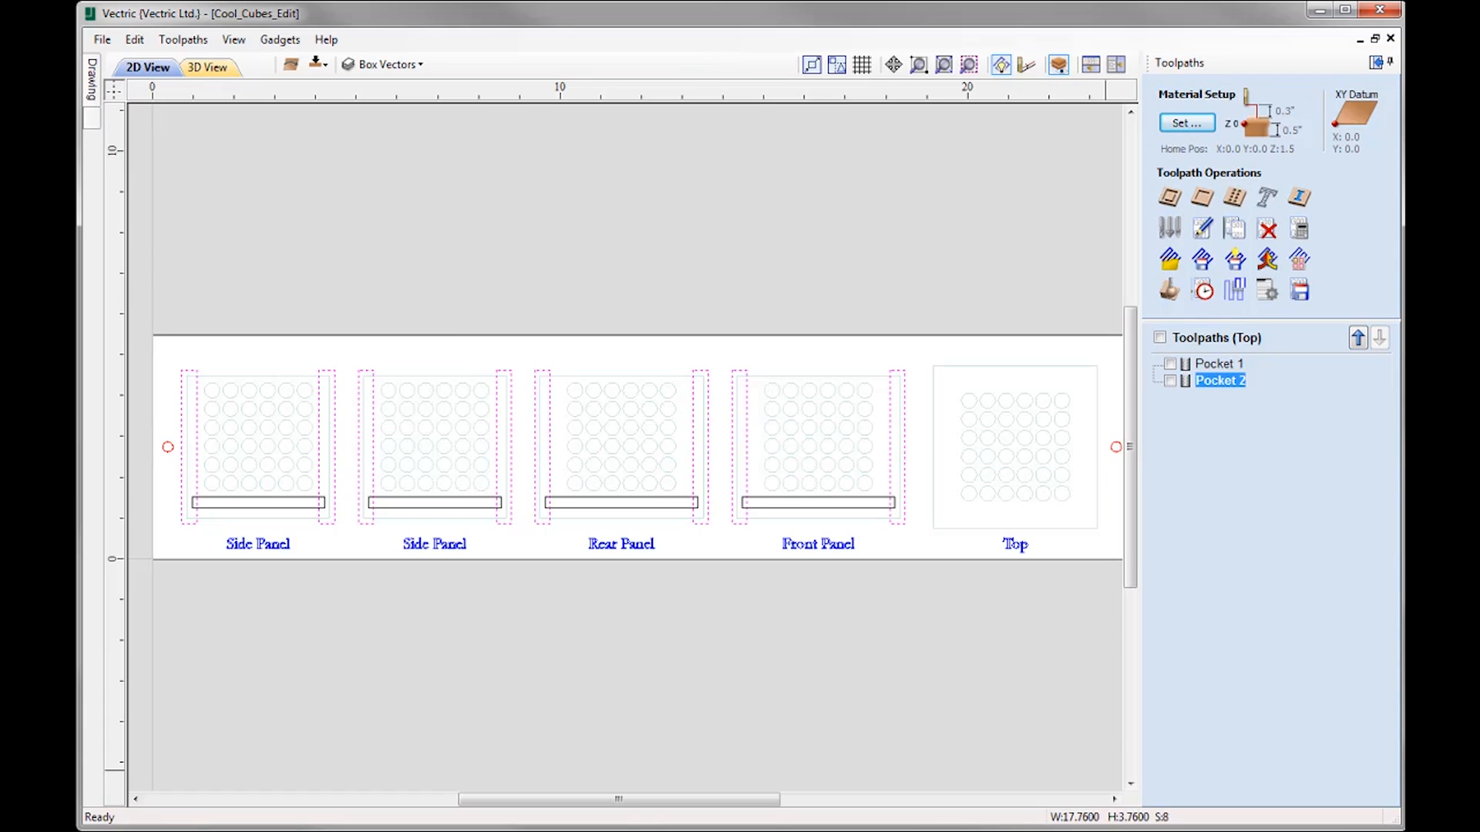
# Start a drilling toolpath for the two dowel circles at the ends of the material with a cut depth of 1.0 inch
pyautogui.click(169, 451)
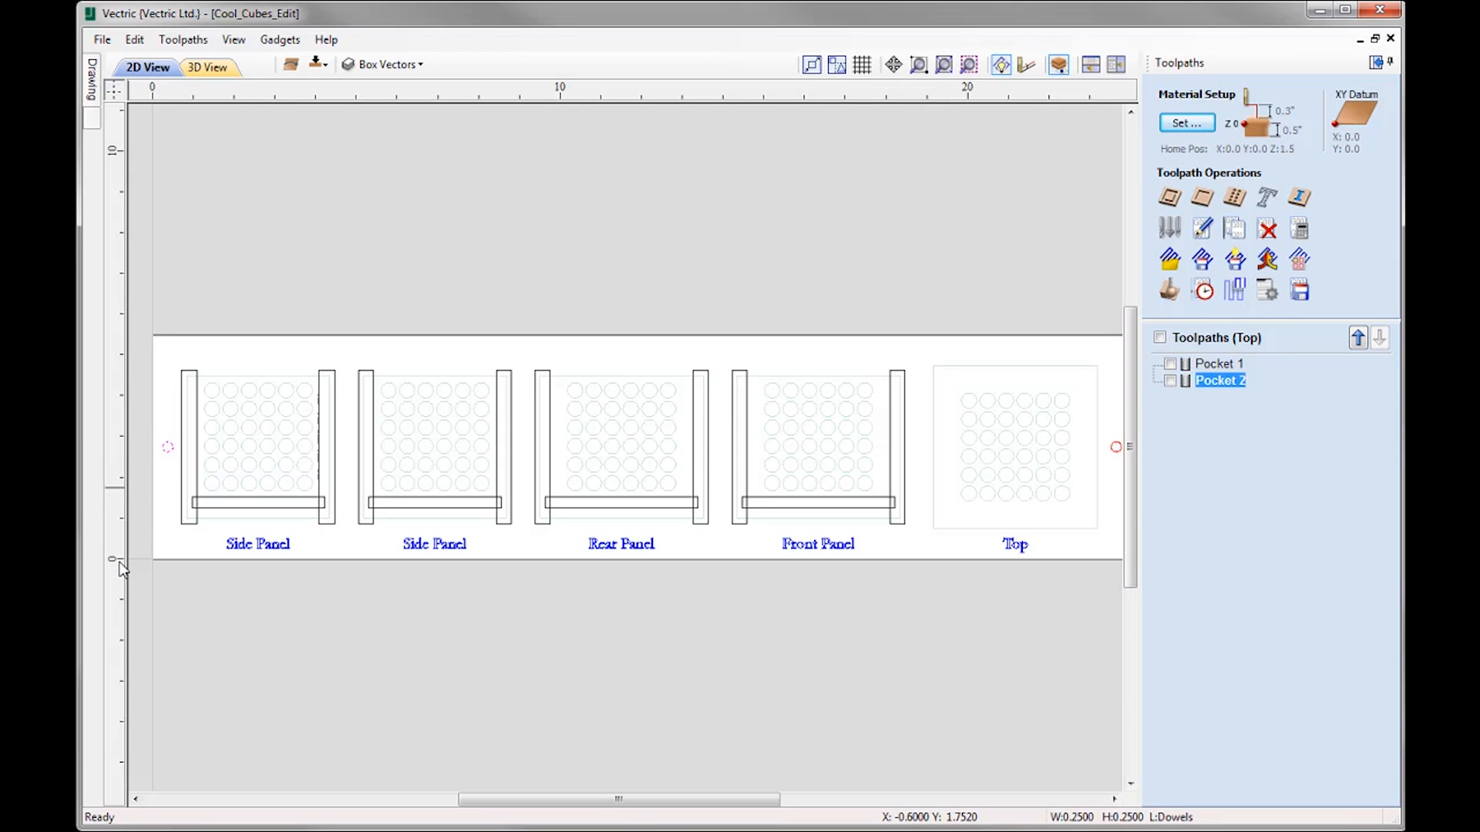
pyautogui.keyDown('shift'); pyautogui.click(1115, 453); pyautogui.keyUp('shift')
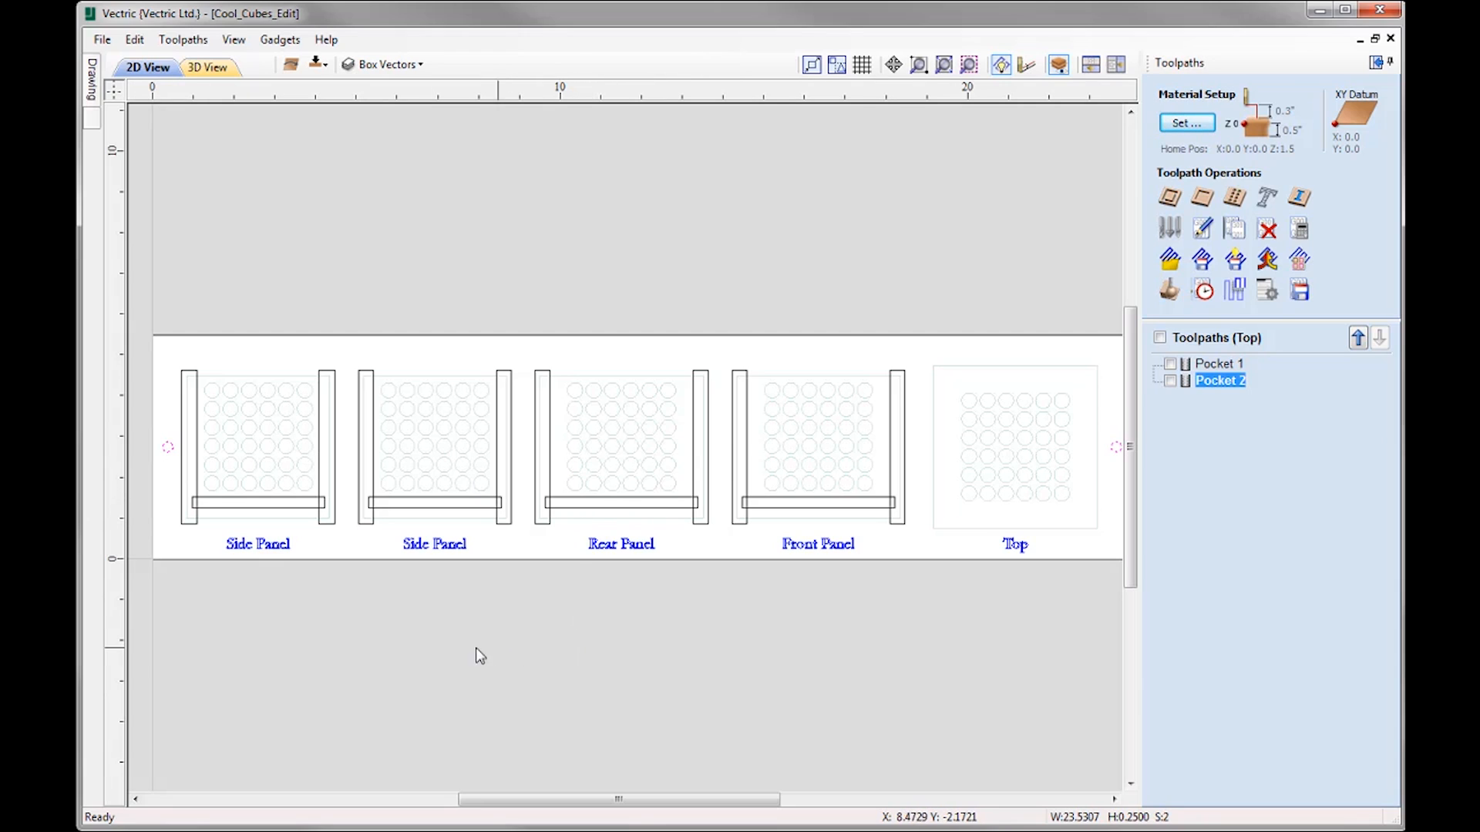
pyautogui.click(1235, 199)
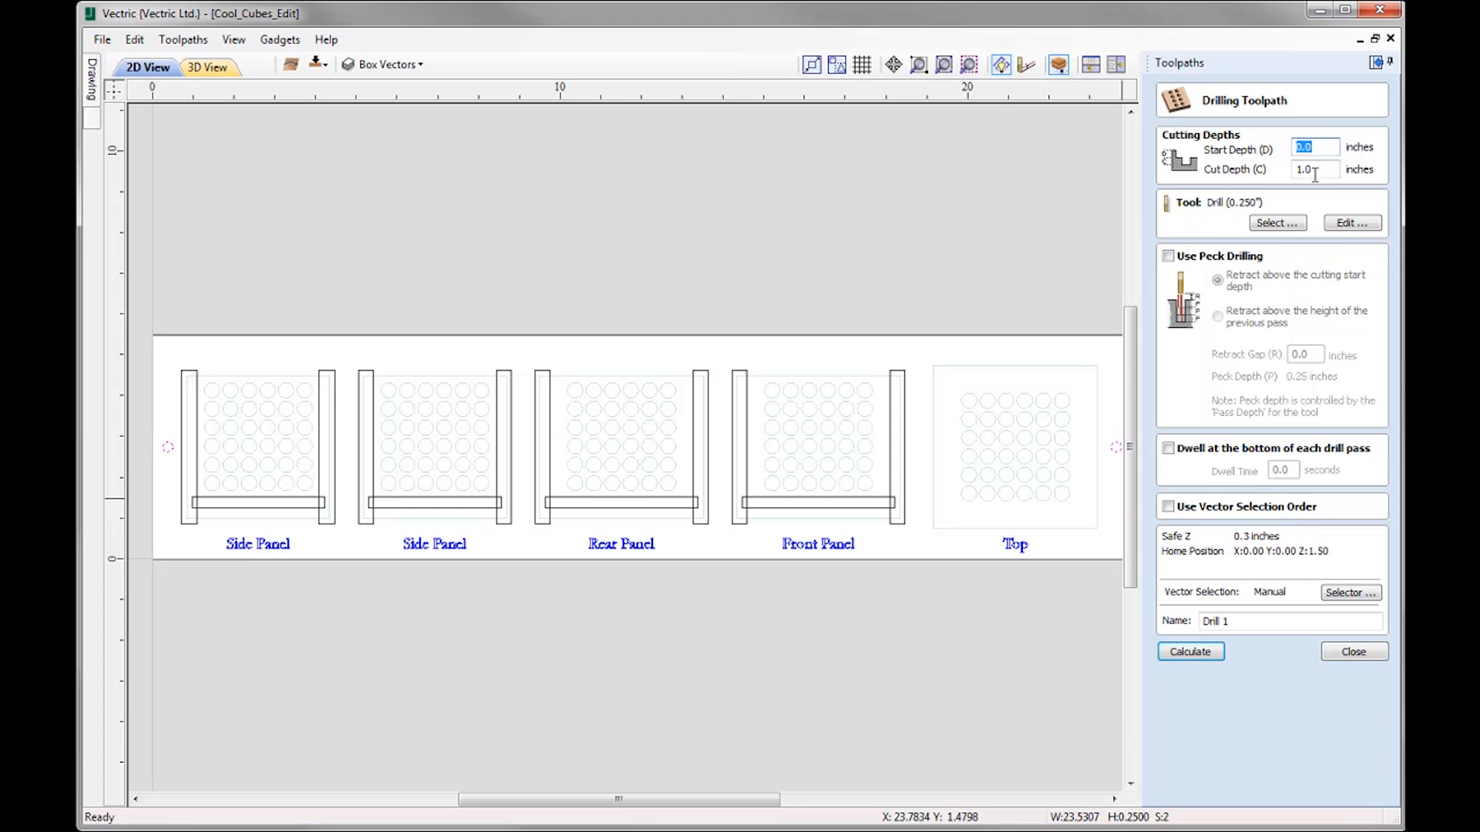
pyautogui.click(1318, 168)
# Choose the Drill (0.250") from the imperial tools and calculate the drilling toolpath under the name Drill Dowels, accepting the cut through the material
pyautogui.click(1275, 223)
pyautogui.click(547, 559)
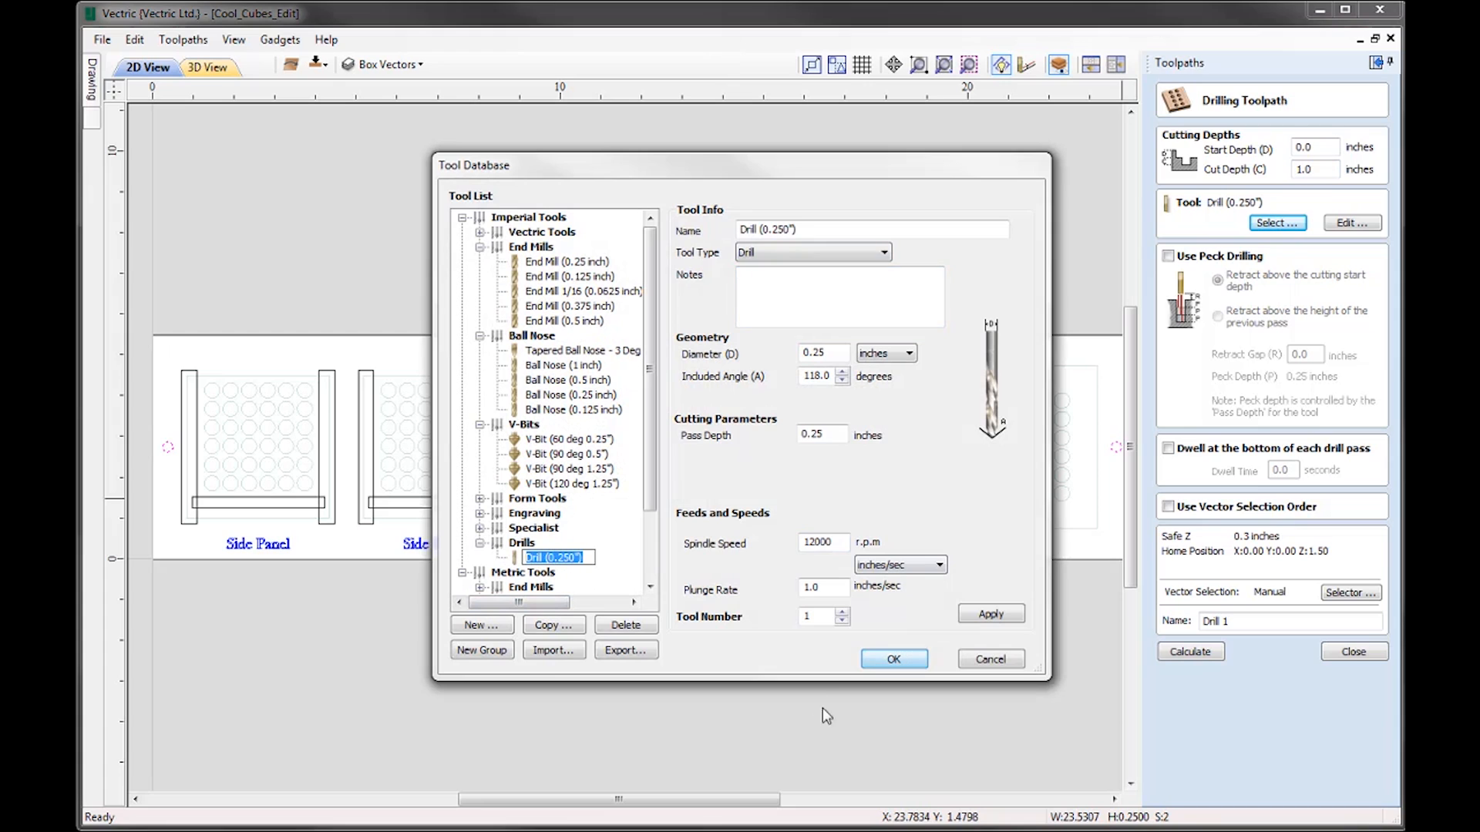
pyautogui.click(894, 661)
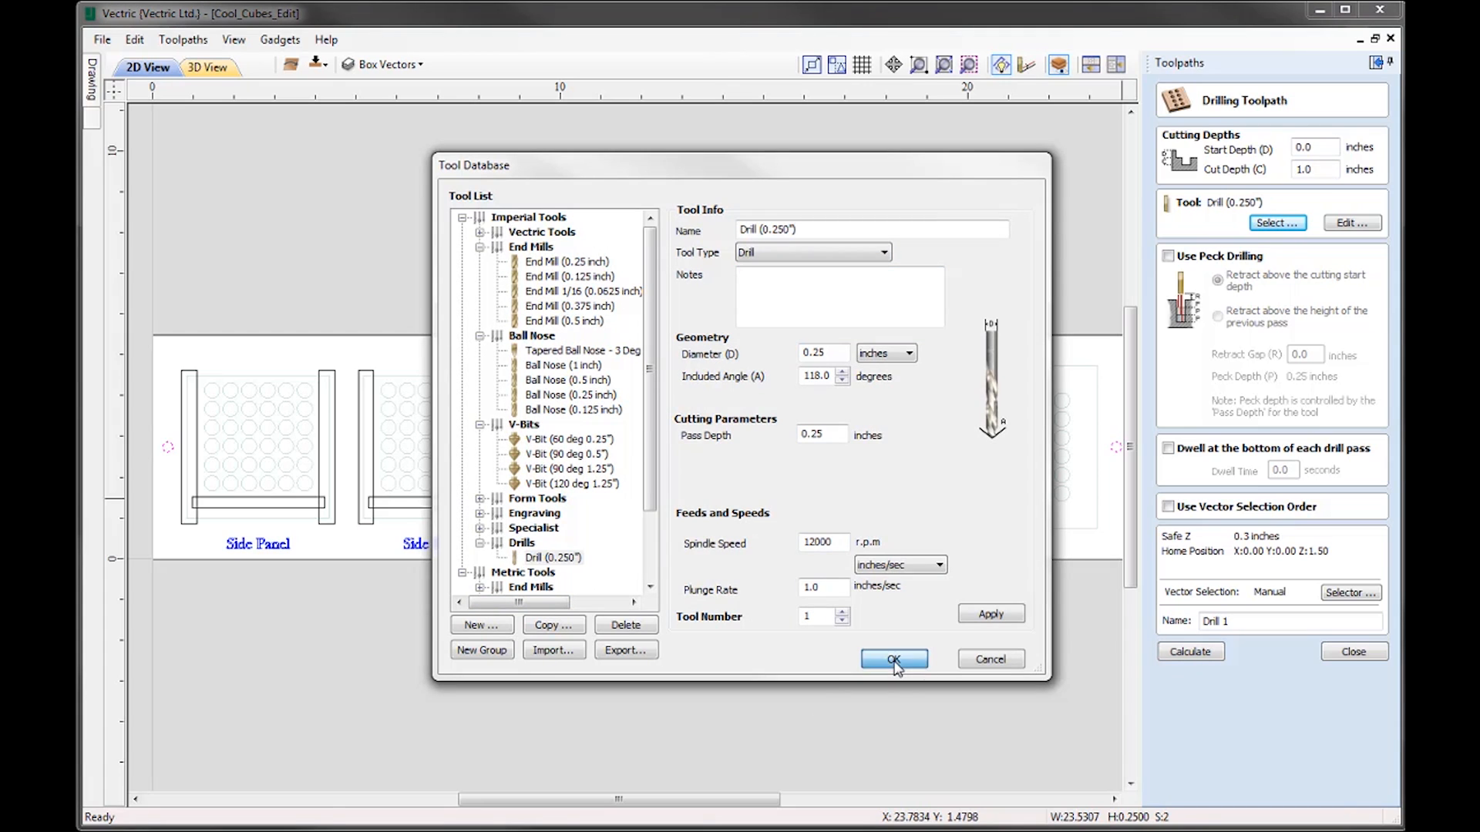
pyautogui.click(1233, 621)
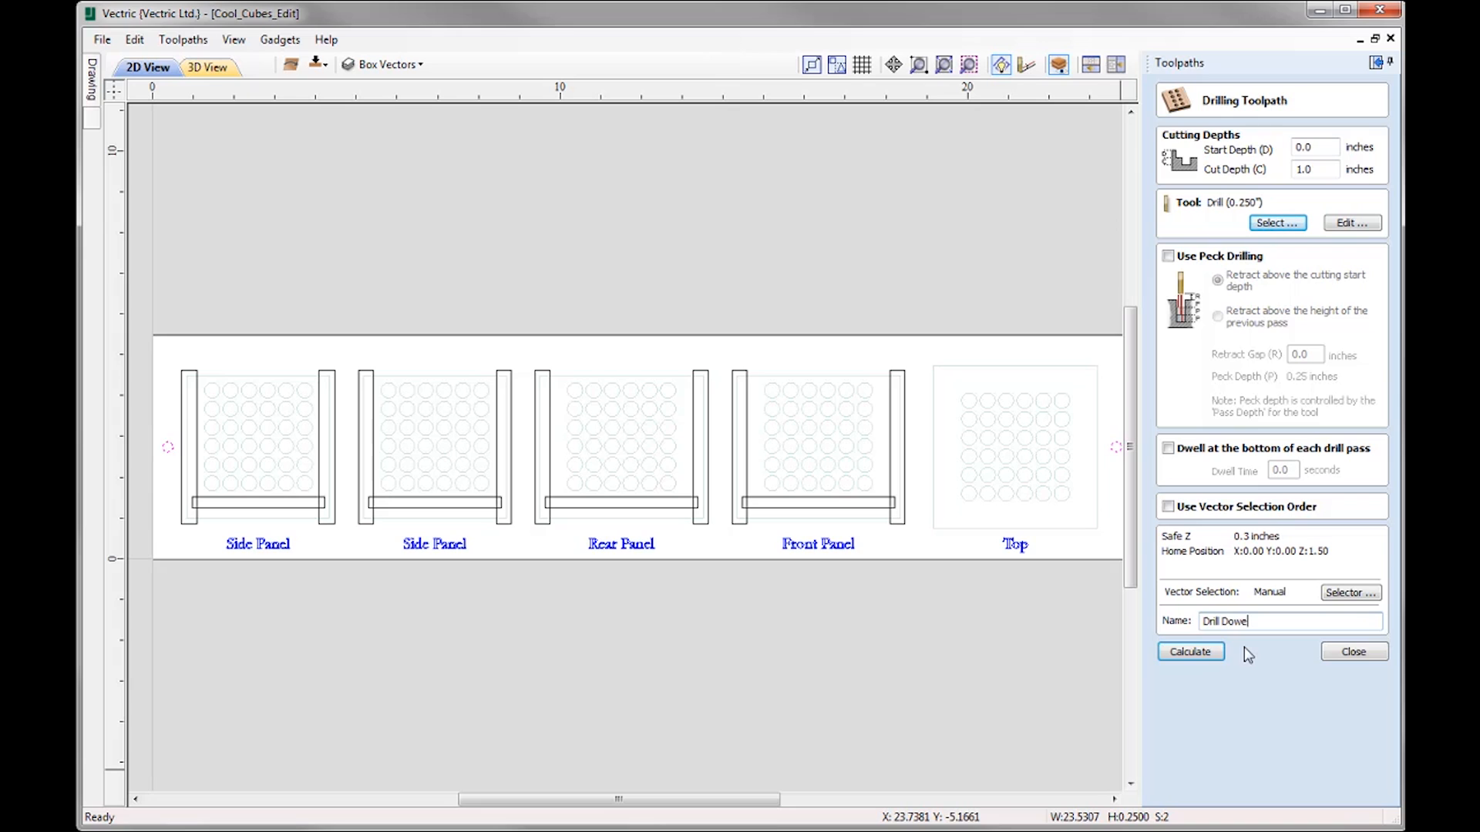
pyautogui.click(1191, 653)
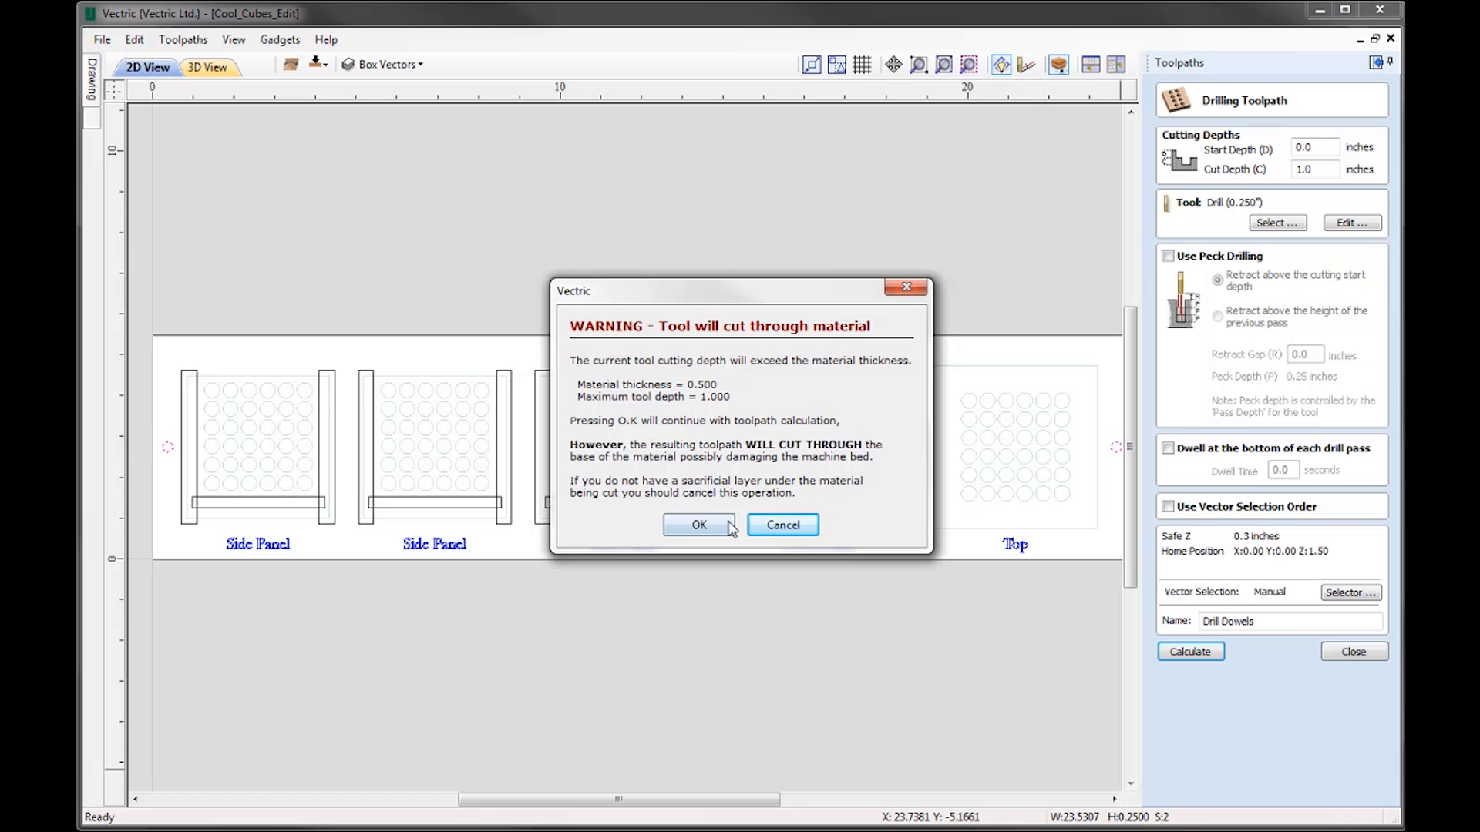
pyautogui.click(699, 526)
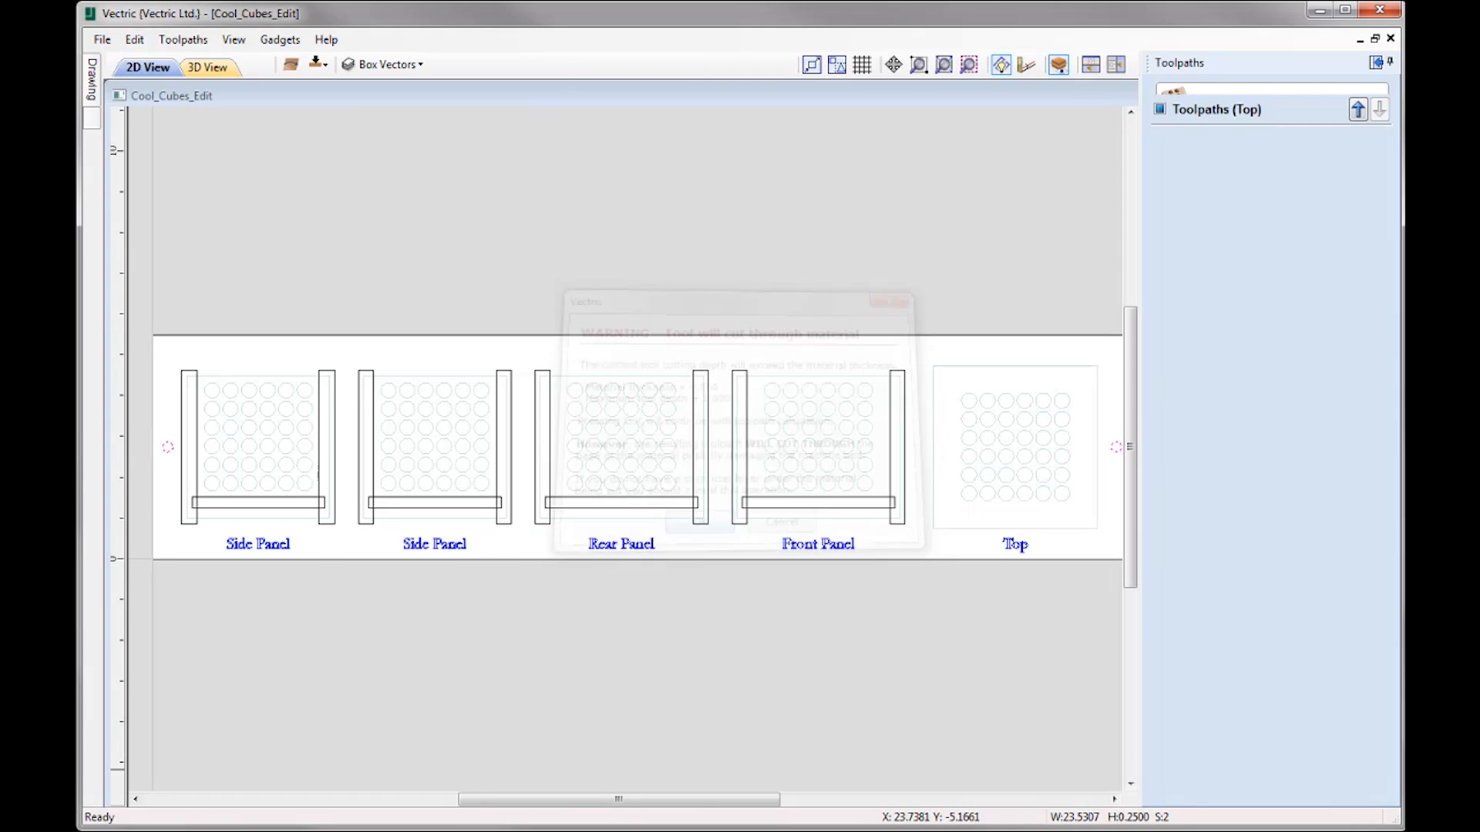
# Preview the Drill Dowels toolpath, inspect the dowel holes from both faces of the material in 3D, and close the preview
pyautogui.click(1302, 285)
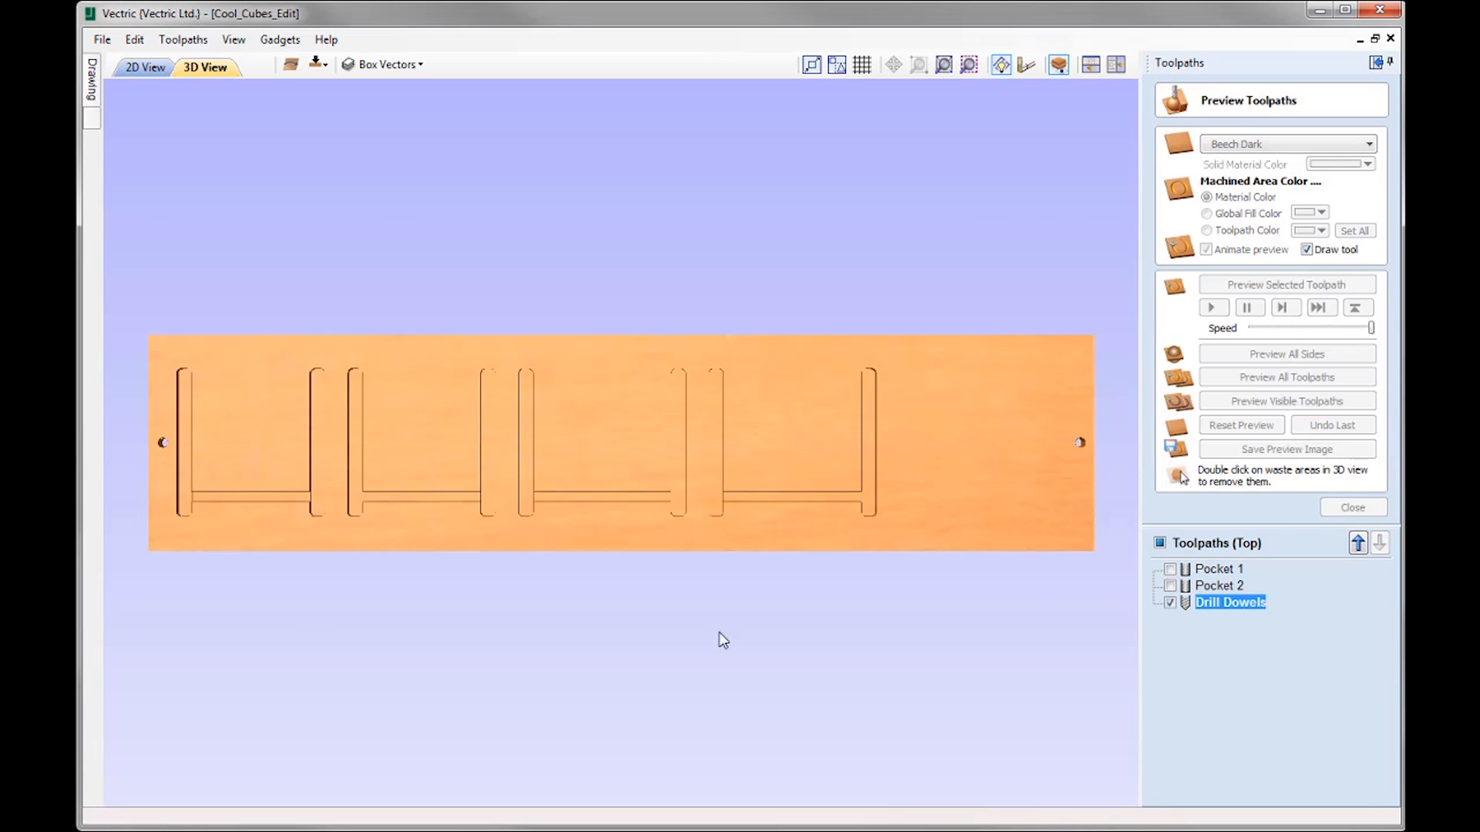
pyautogui.moveTo(753, 604)
pyautogui.mouseDown()
pyautogui.moveTo(783, 568)
pyautogui.moveTo(756, 622)
pyautogui.mouseUp()
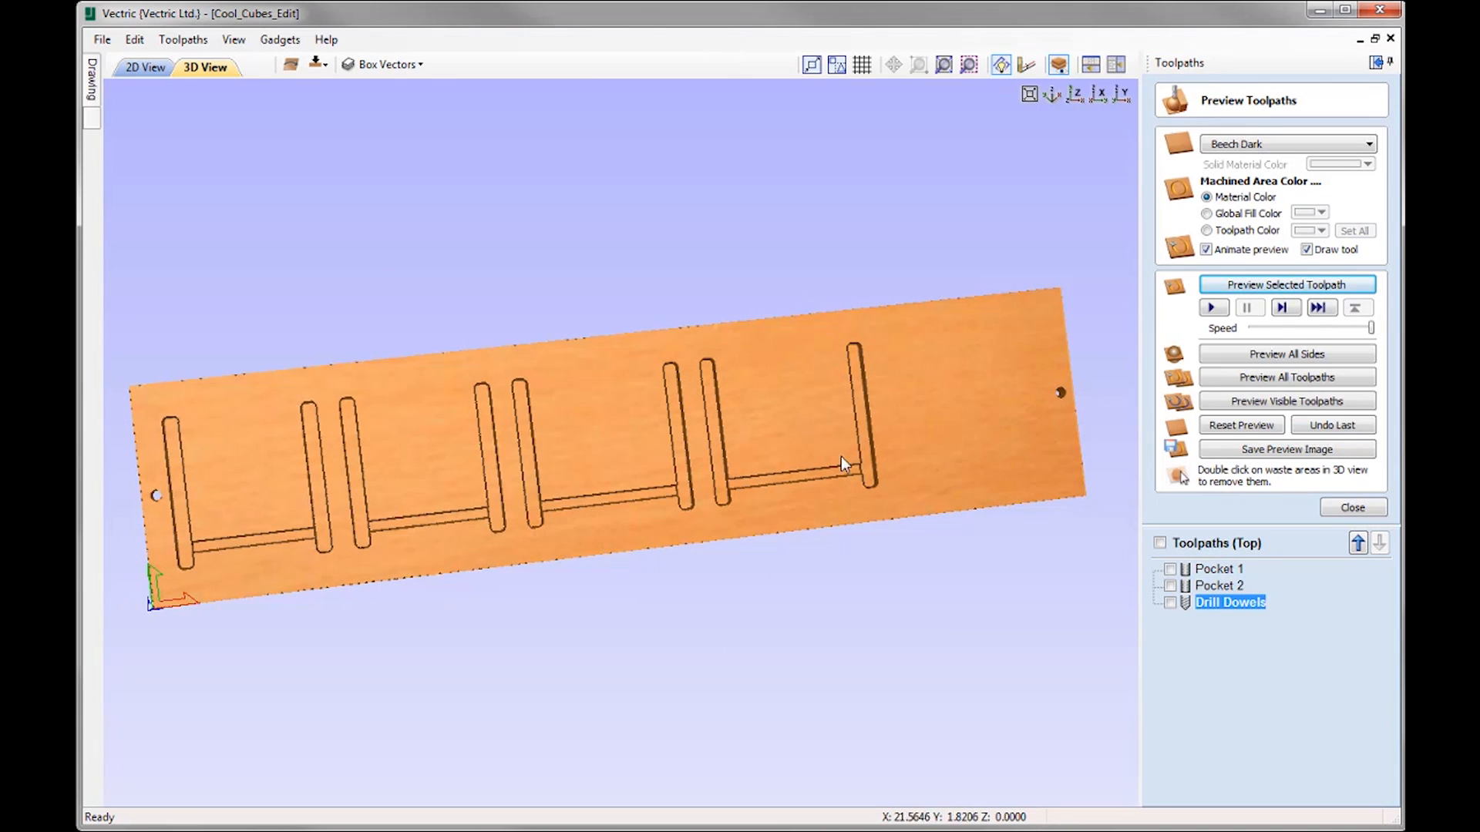
pyautogui.moveTo(817, 497); pyautogui.dragTo(710, 641)
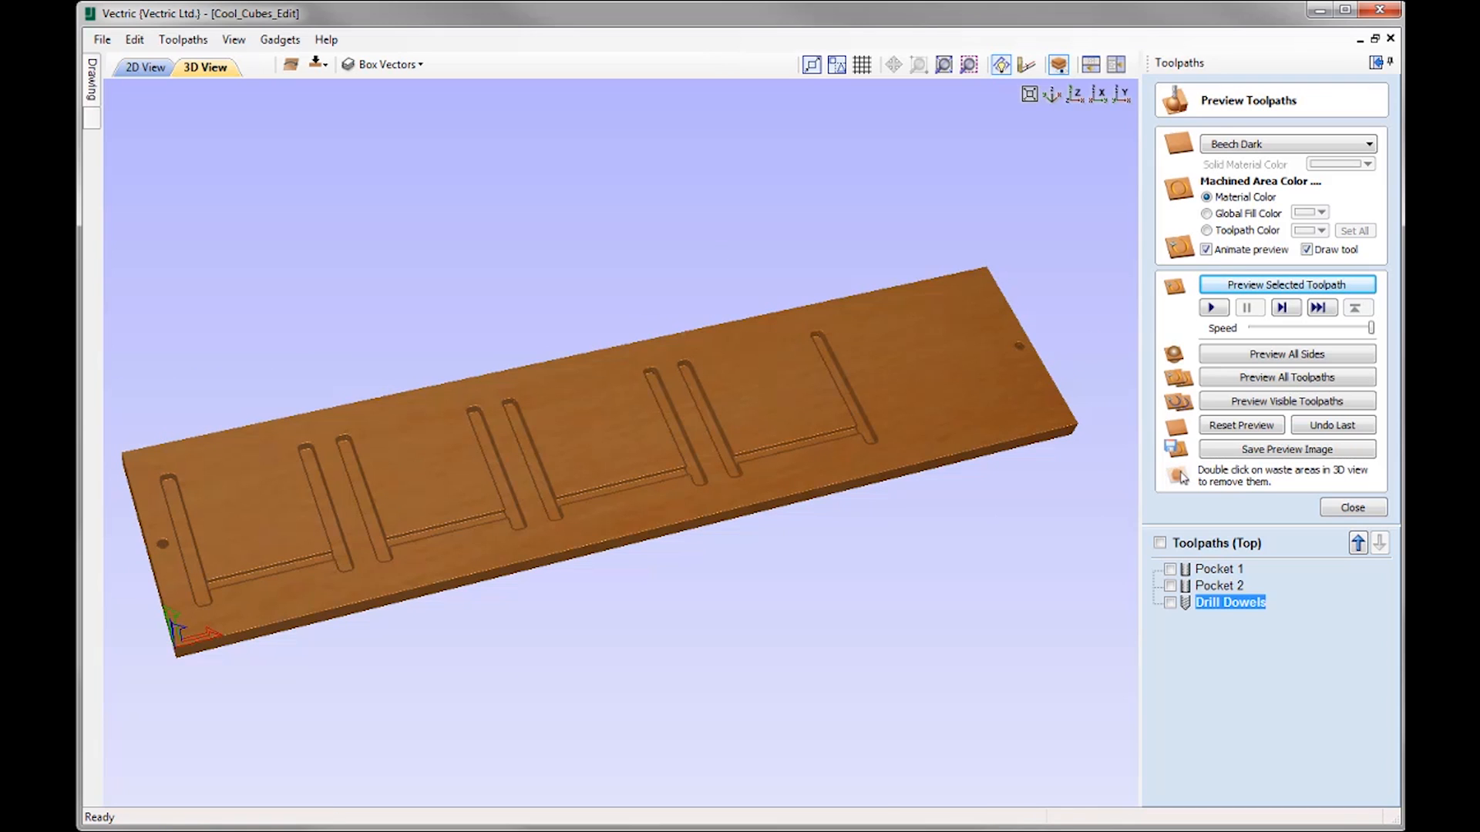
pyautogui.moveTo(784, 445)
pyautogui.mouseDown()
pyautogui.moveTo(683, 540)
pyautogui.moveTo(531, 382)
pyautogui.moveTo(624, 383)
pyautogui.moveTo(570, 476)
pyautogui.moveTo(555, 477)
pyautogui.moveTo(664, 370)
pyautogui.moveTo(766, 357)
pyautogui.moveTo(519, 439)
pyautogui.moveTo(502, 419)
pyautogui.moveTo(502, 439)
pyautogui.mouseUp()
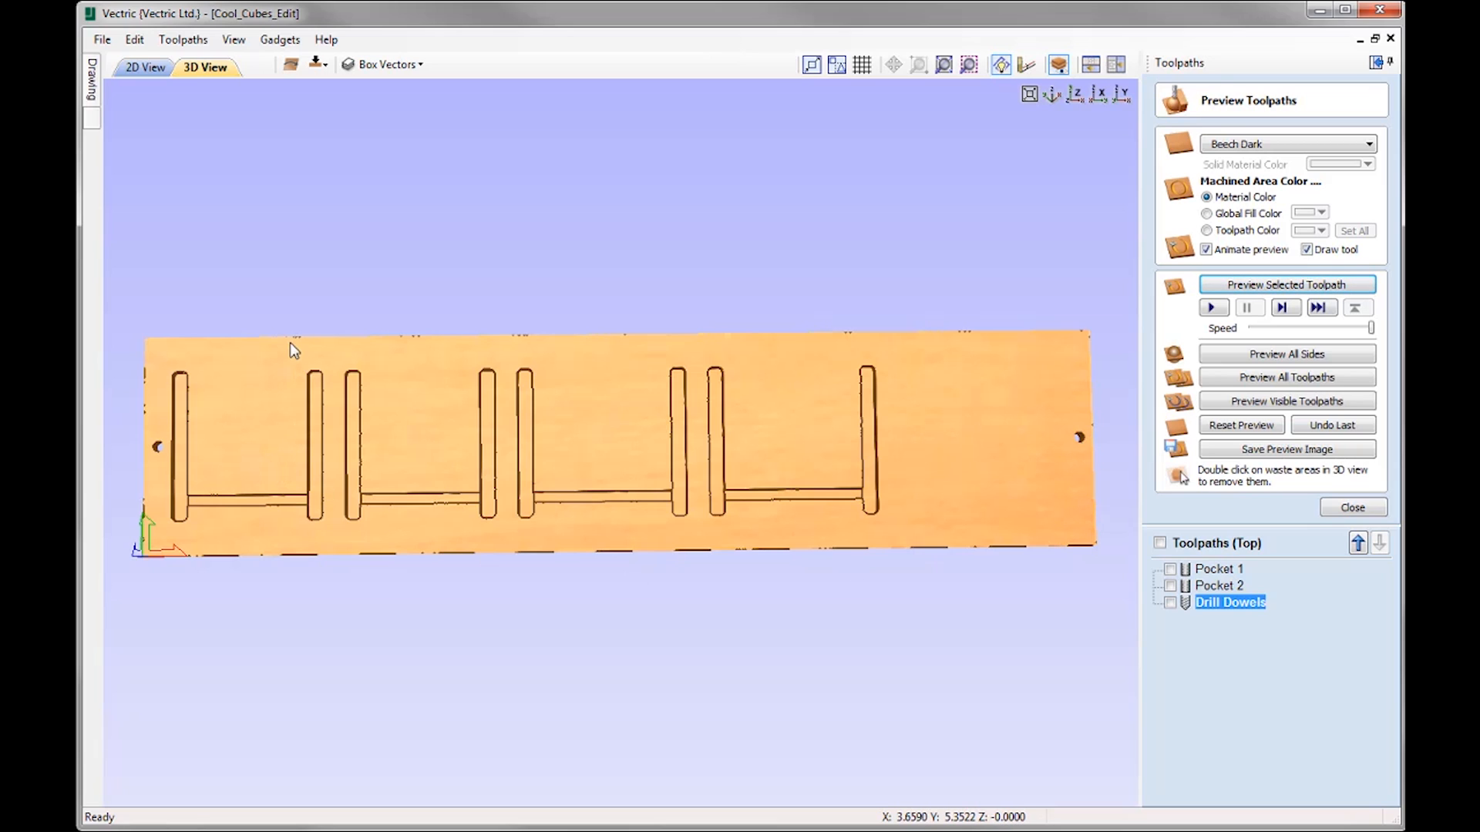
pyautogui.moveTo(154, 444); pyautogui.dragTo(1098, 435)
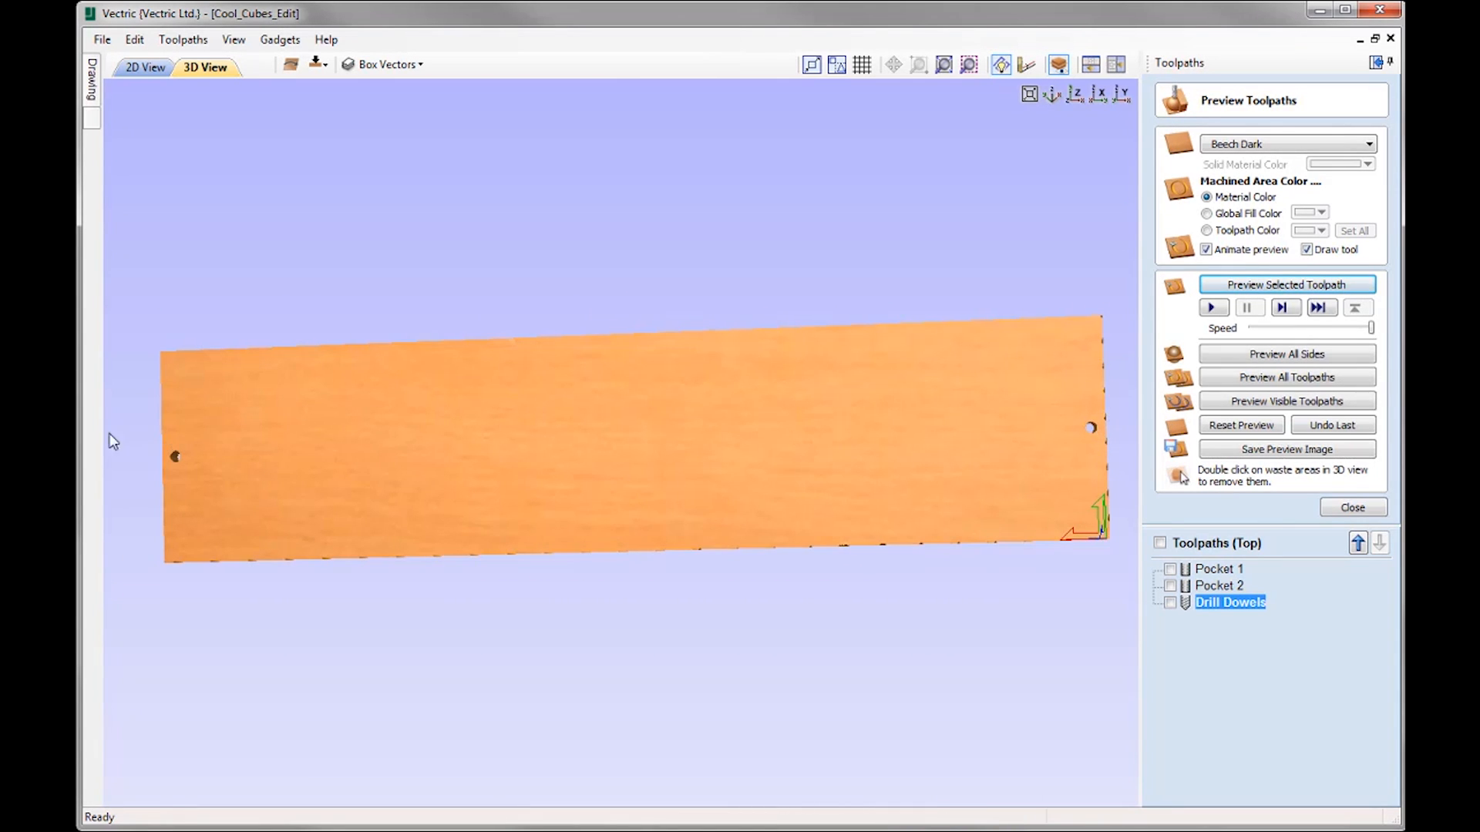
pyautogui.moveTo(269, 459); pyautogui.dragTo(487, 456)
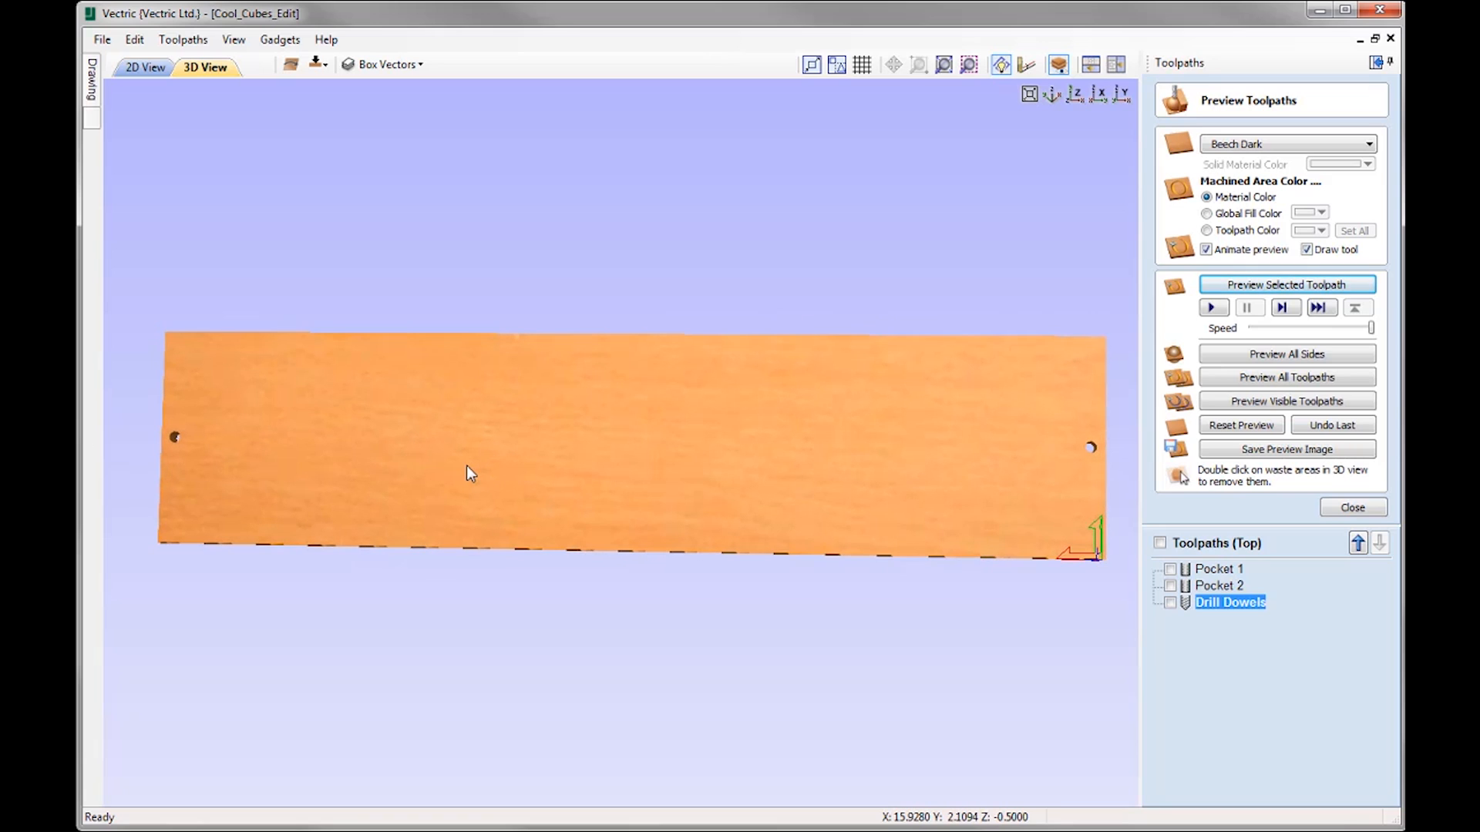
pyautogui.moveTo(473, 446); pyautogui.dragTo(246, 432)
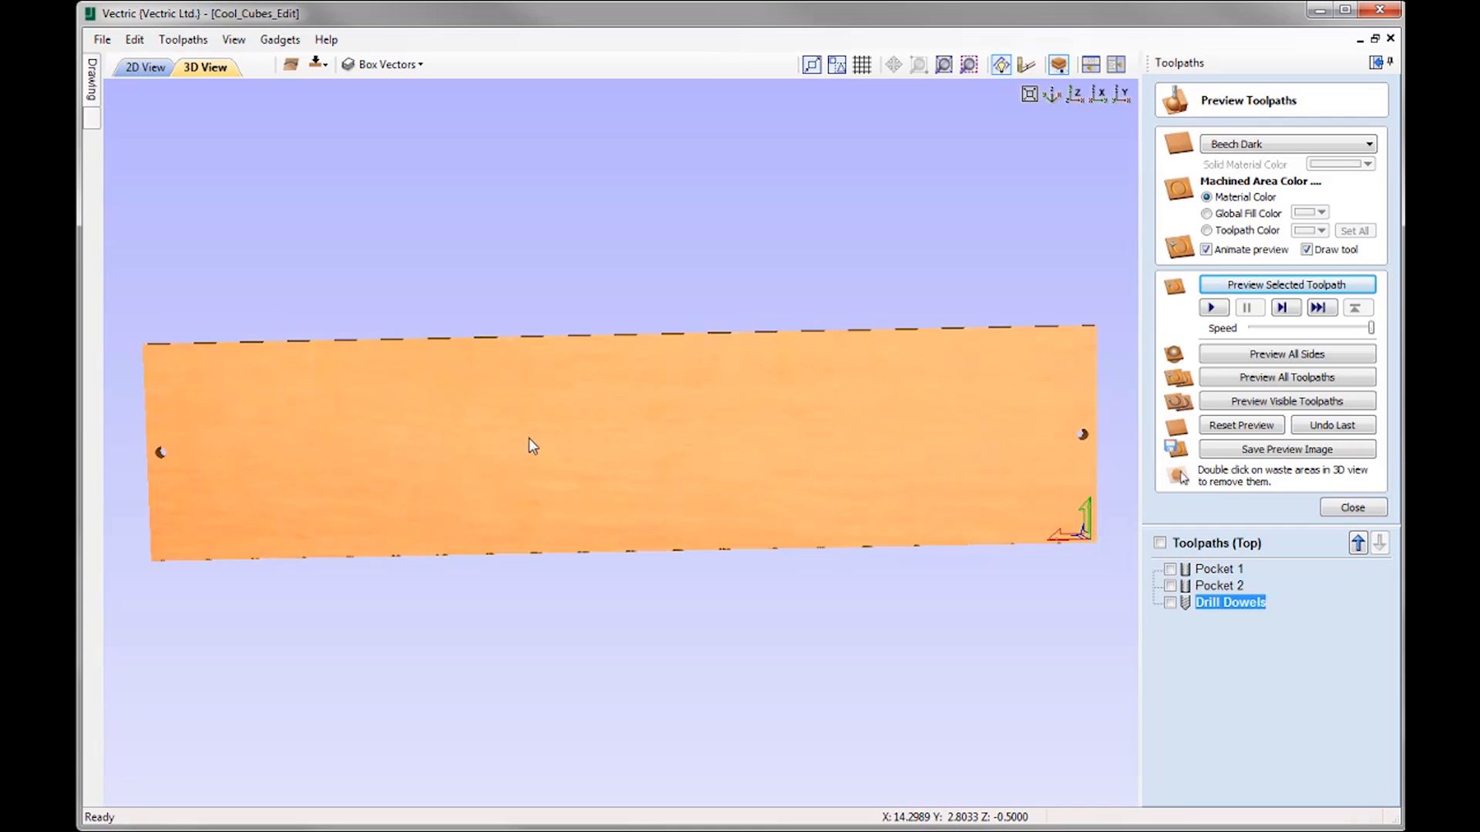
pyautogui.moveTo(529, 437); pyautogui.dragTo(526, 422)
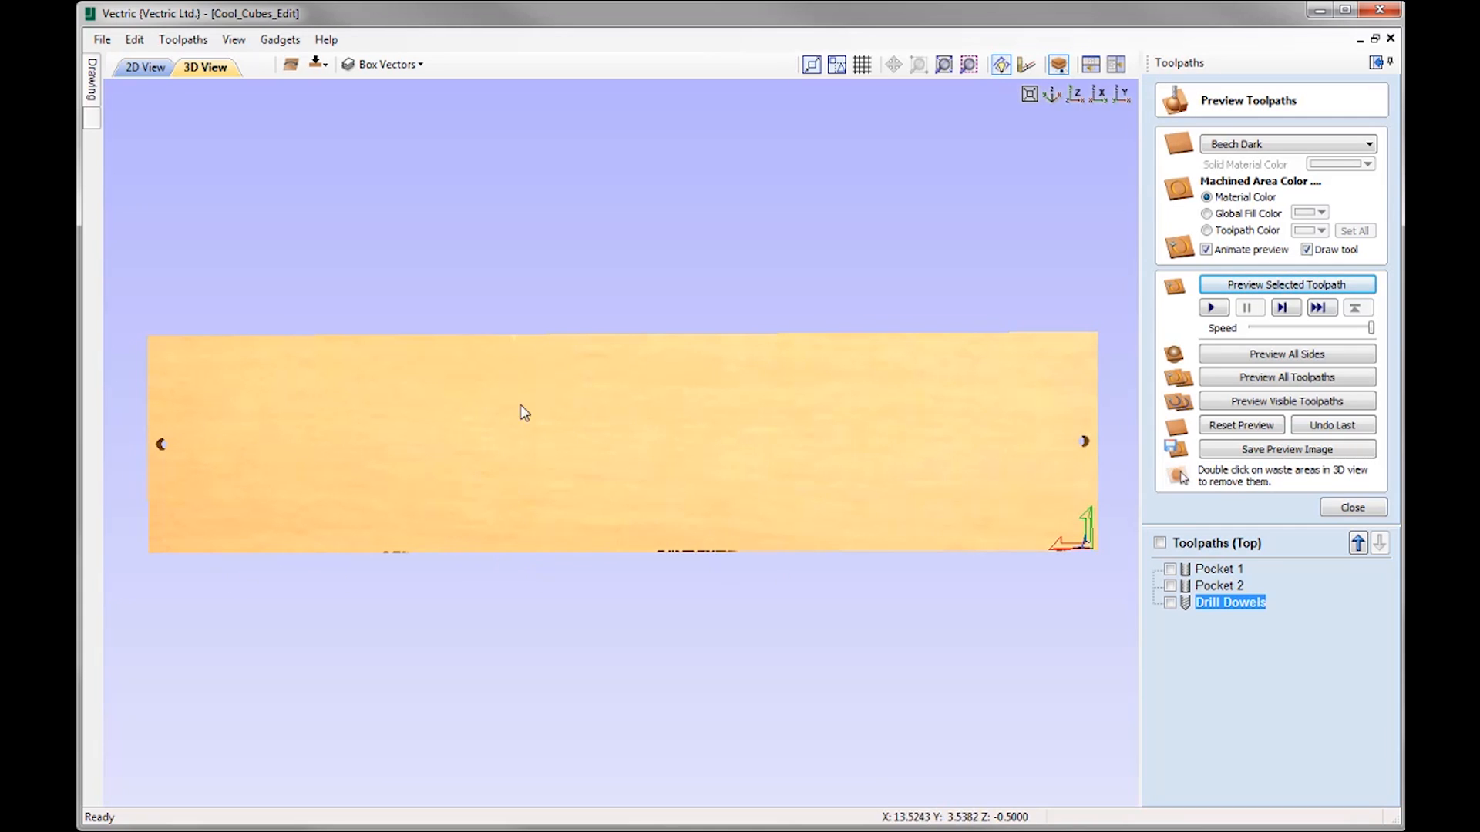
pyautogui.moveTo(591, 479); pyautogui.dragTo(333, 441)
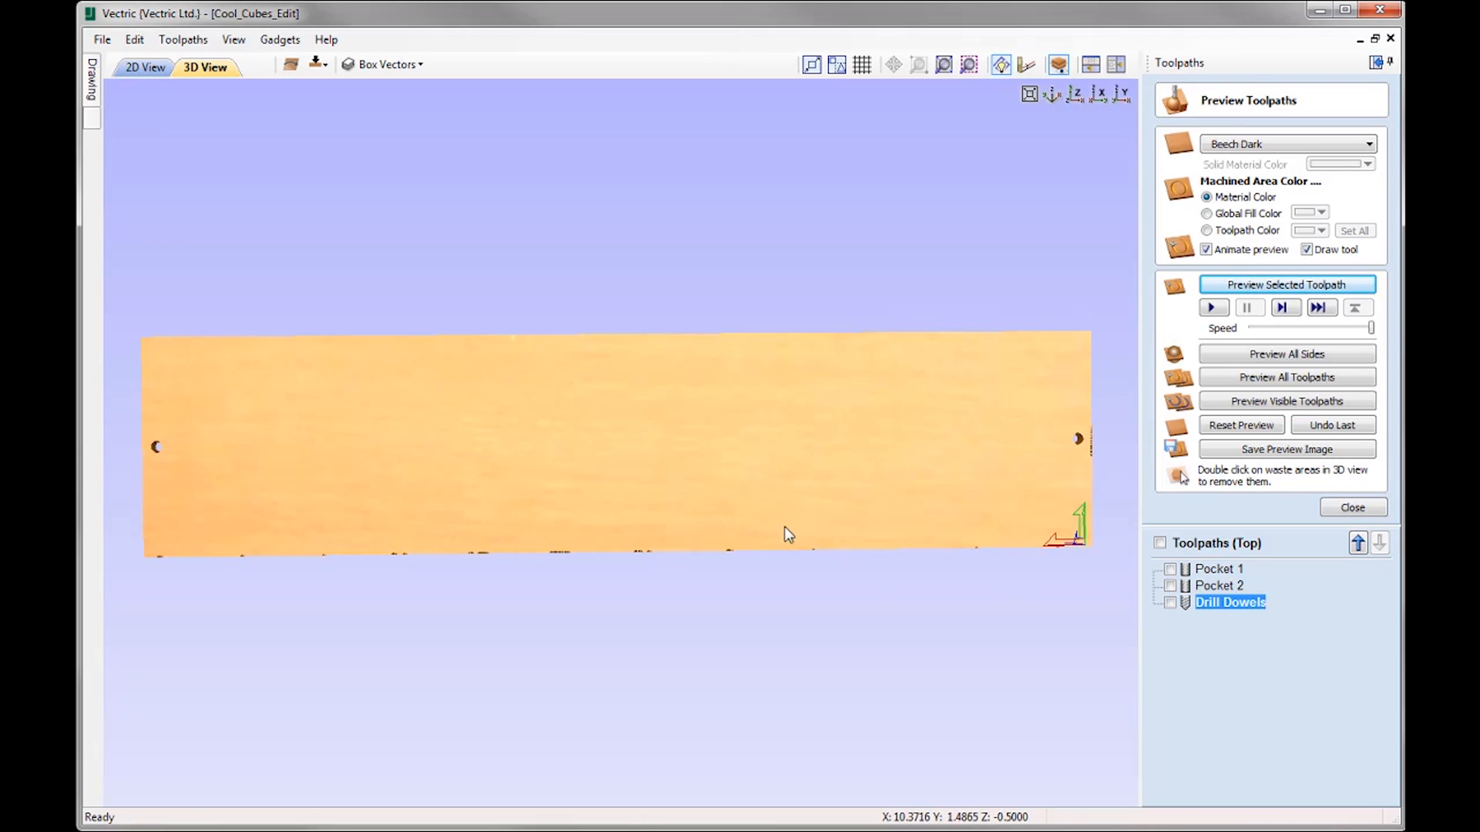
pyautogui.click(1353, 507)
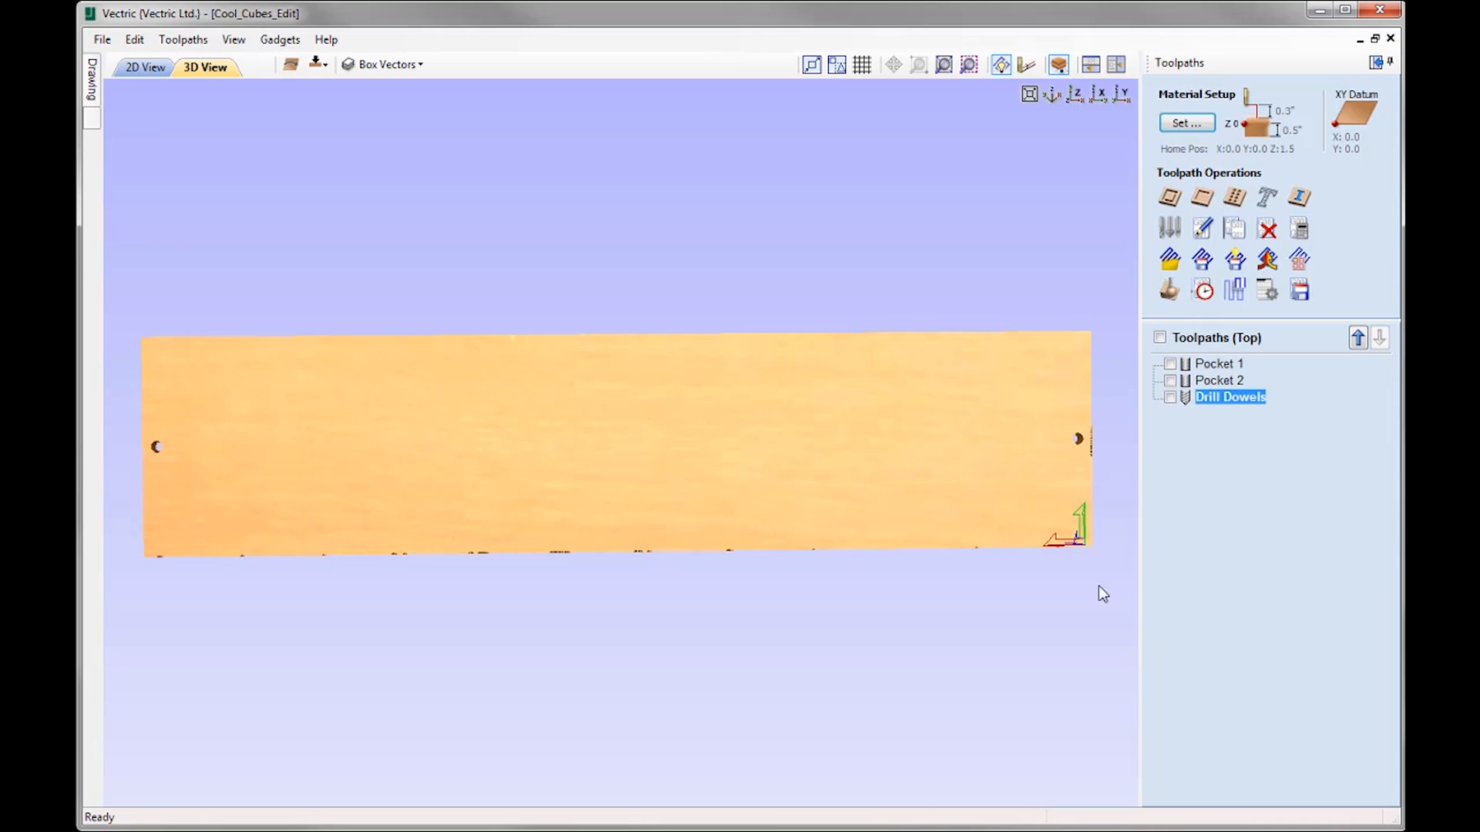
# Switch the job to the bottom side of the material and show its vectors in the 2D view
pyautogui.click(1075, 94)
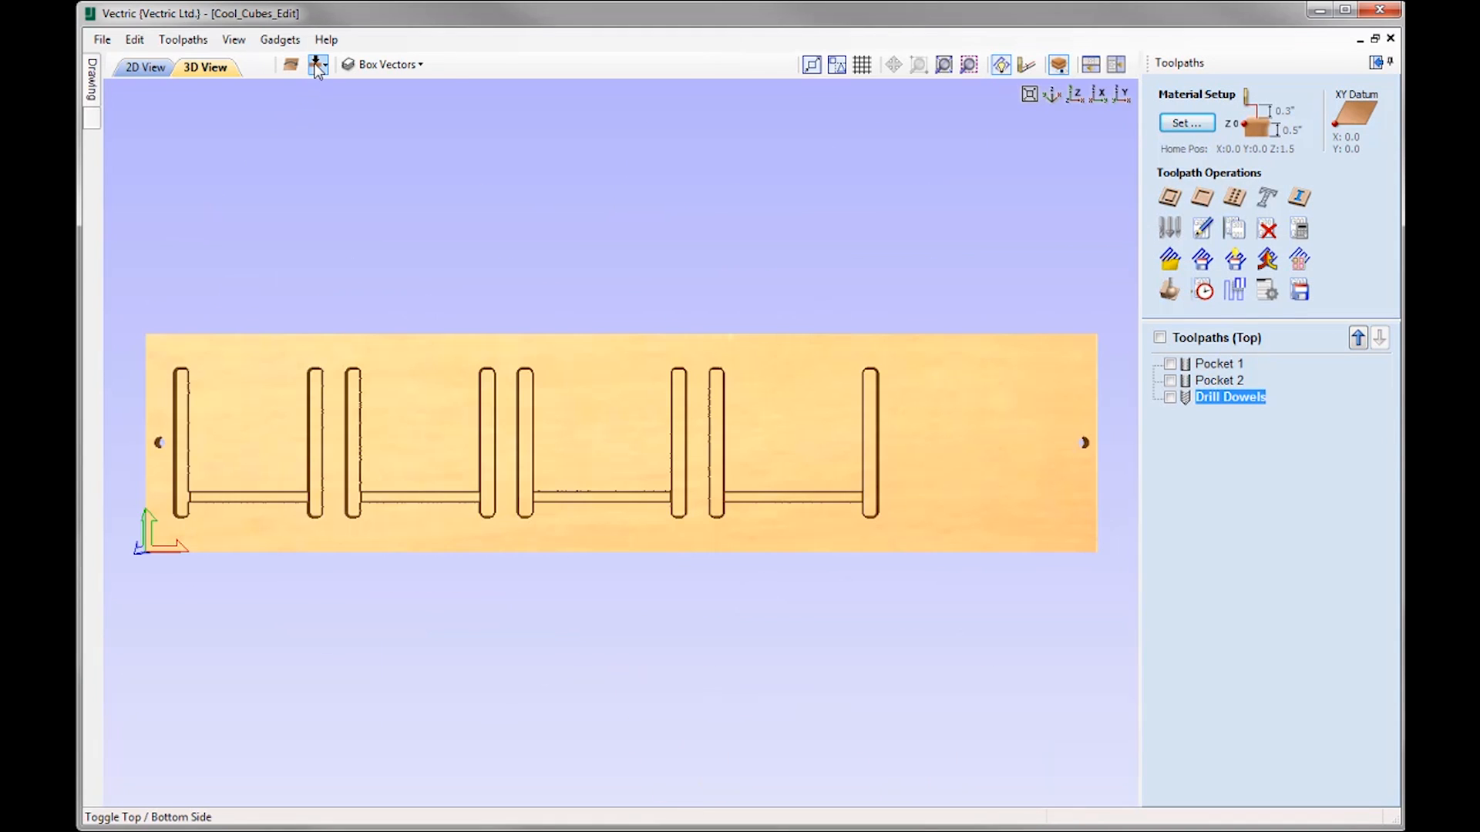
pyautogui.click(316, 65)
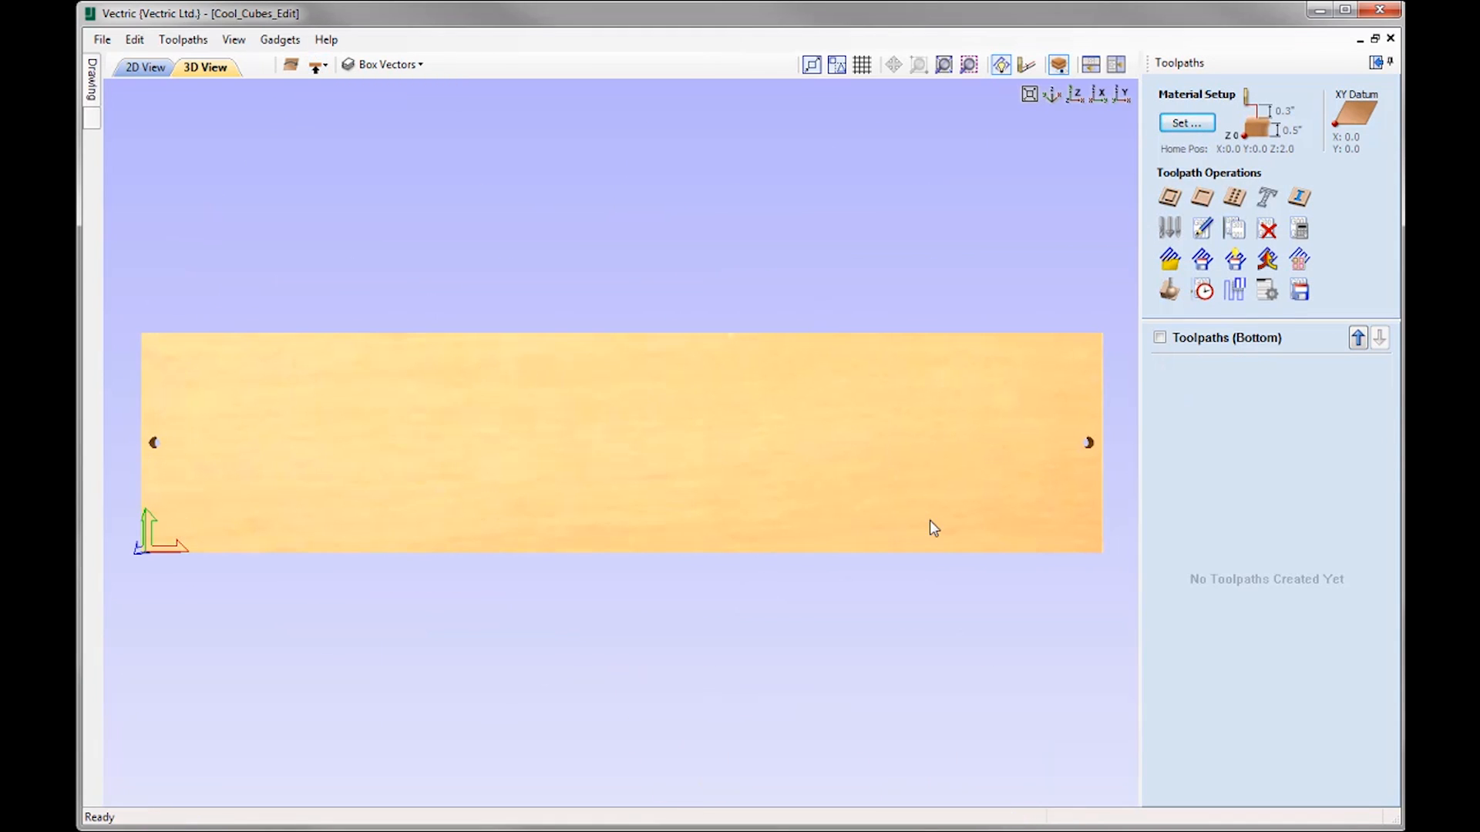
pyautogui.click(152, 68)
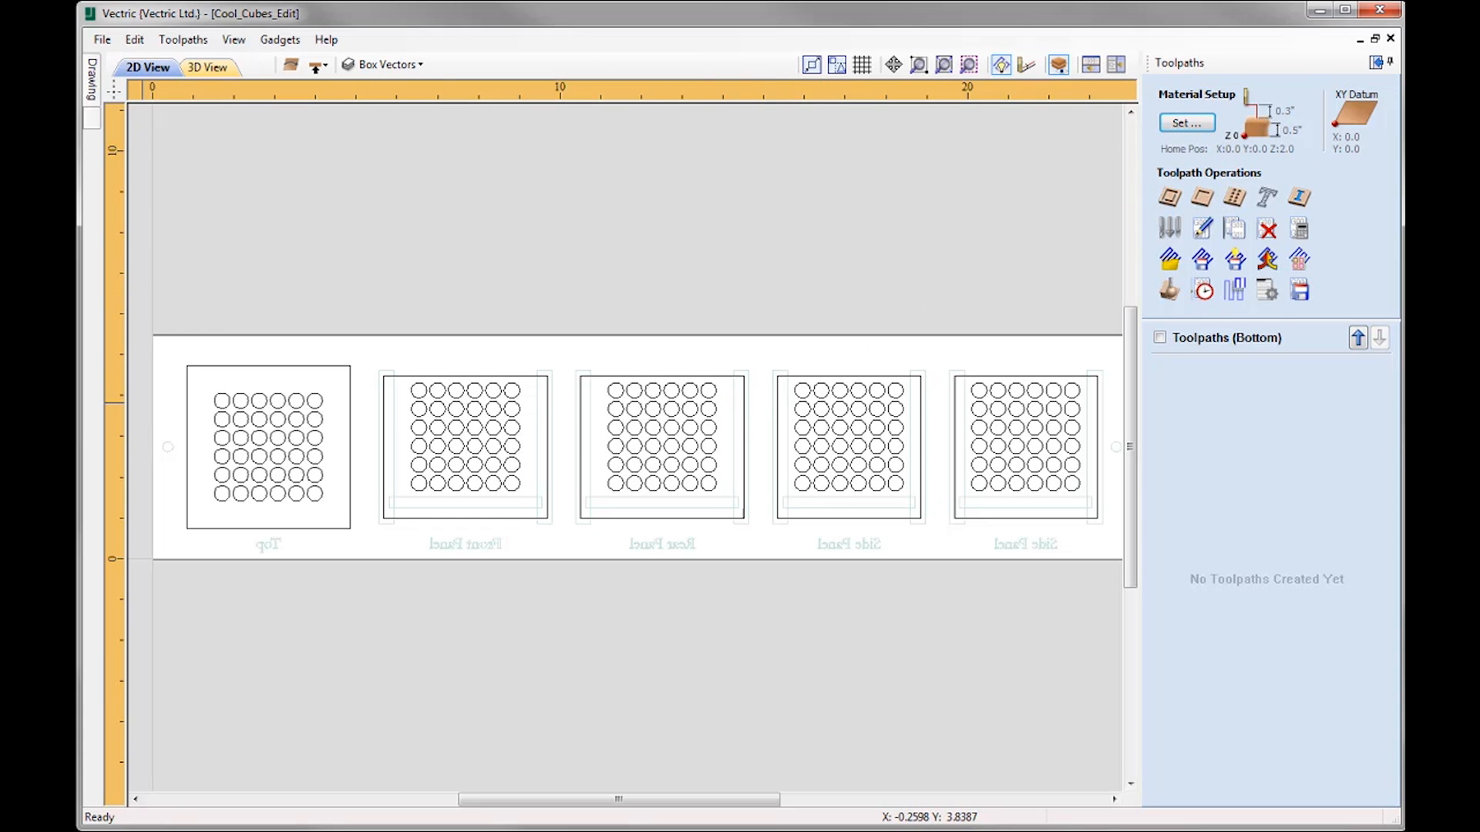
# Select the grid circles on all five panels and start a profile toolpath with a cut depth of 0.125 inches
pyautogui.moveTo(332, 515); pyautogui.dragTo(216, 393)
pyautogui.keyDown('shift'); pyautogui.moveTo(515, 501); pyautogui.dragTo(407, 390); pyautogui.keyUp('shift')
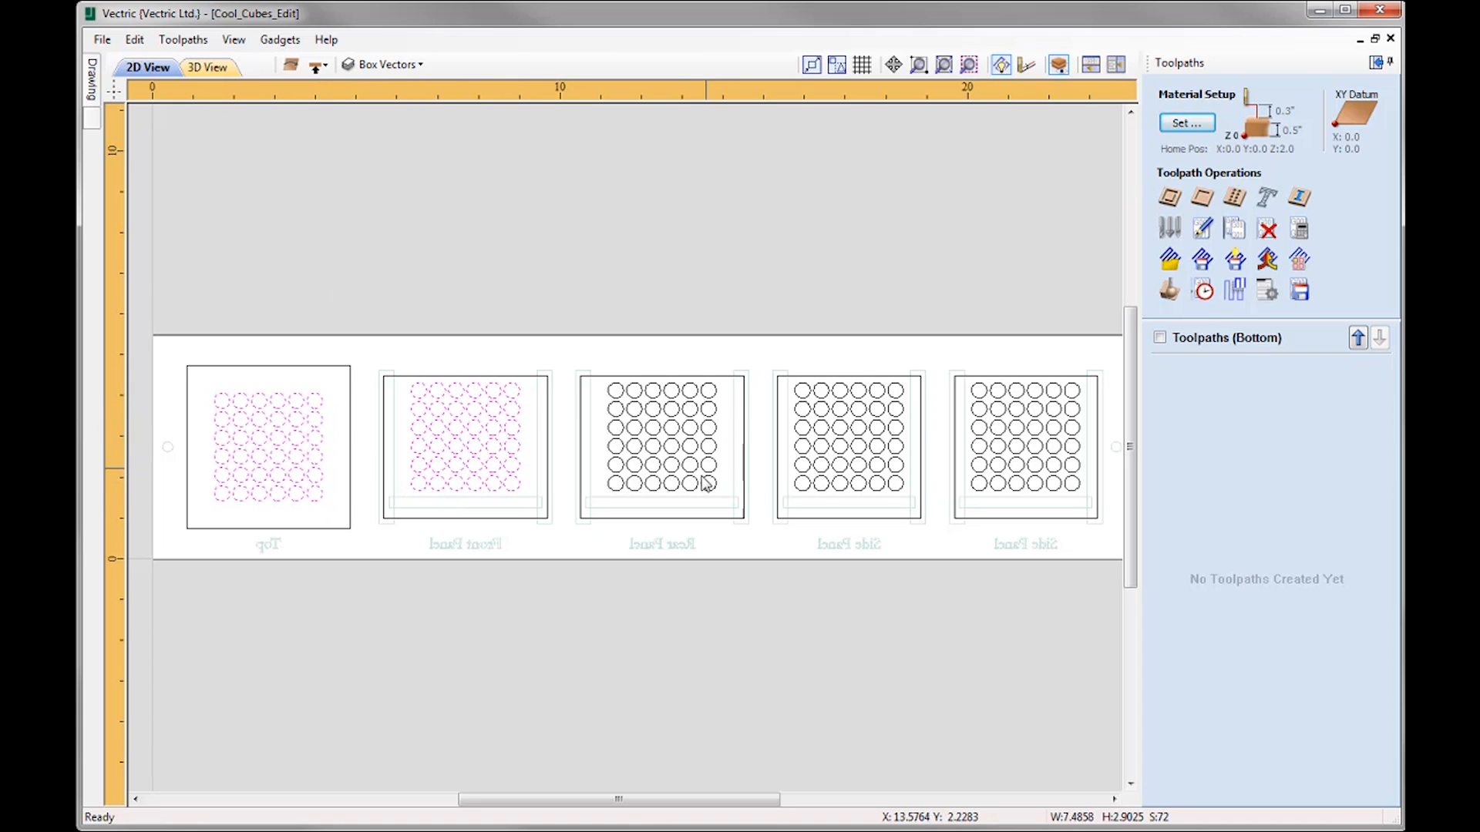
pyautogui.keyDown('shift'); pyautogui.moveTo(721, 506); pyautogui.dragTo(598, 393); pyautogui.keyUp('shift')
pyautogui.keyDown('shift'); pyautogui.moveTo(895, 501); pyautogui.dragTo(794, 393); pyautogui.keyUp('shift')
pyautogui.keyDown('shift'); pyautogui.moveTo(1077, 509); pyautogui.dragTo(976, 412); pyautogui.keyUp('shift')
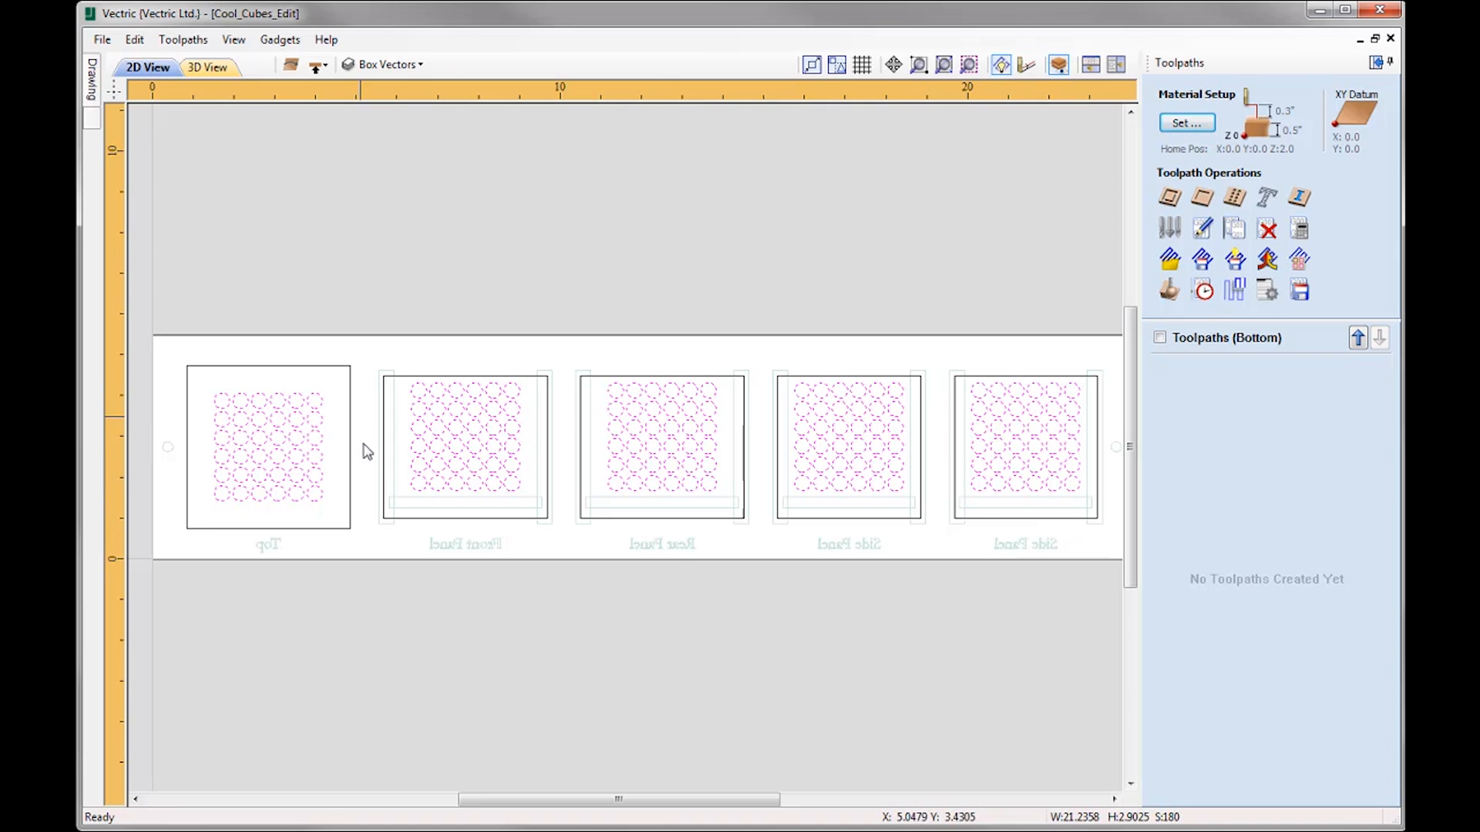
pyautogui.click(1169, 196)
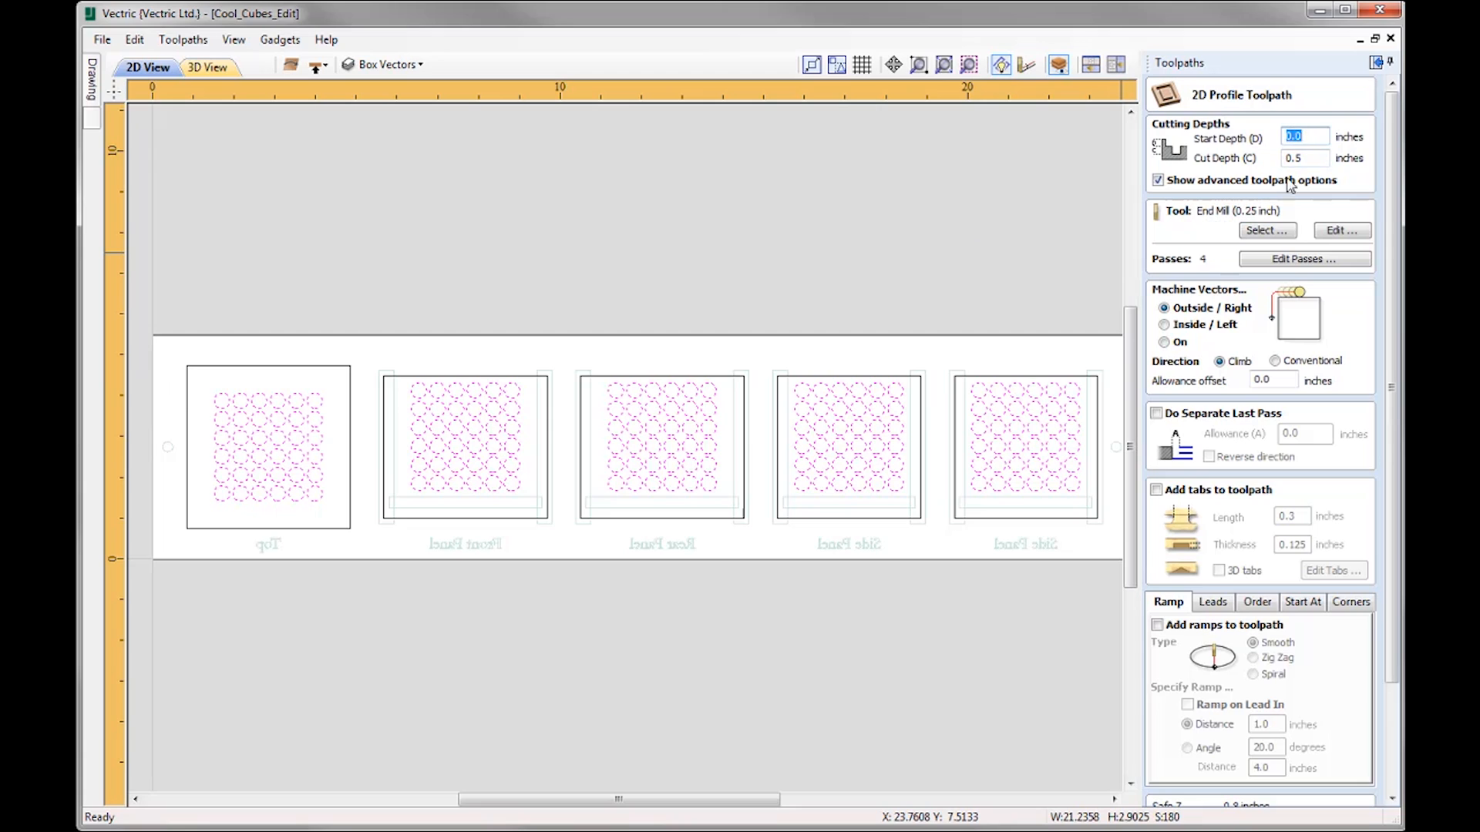
pyautogui.click(1310, 159)
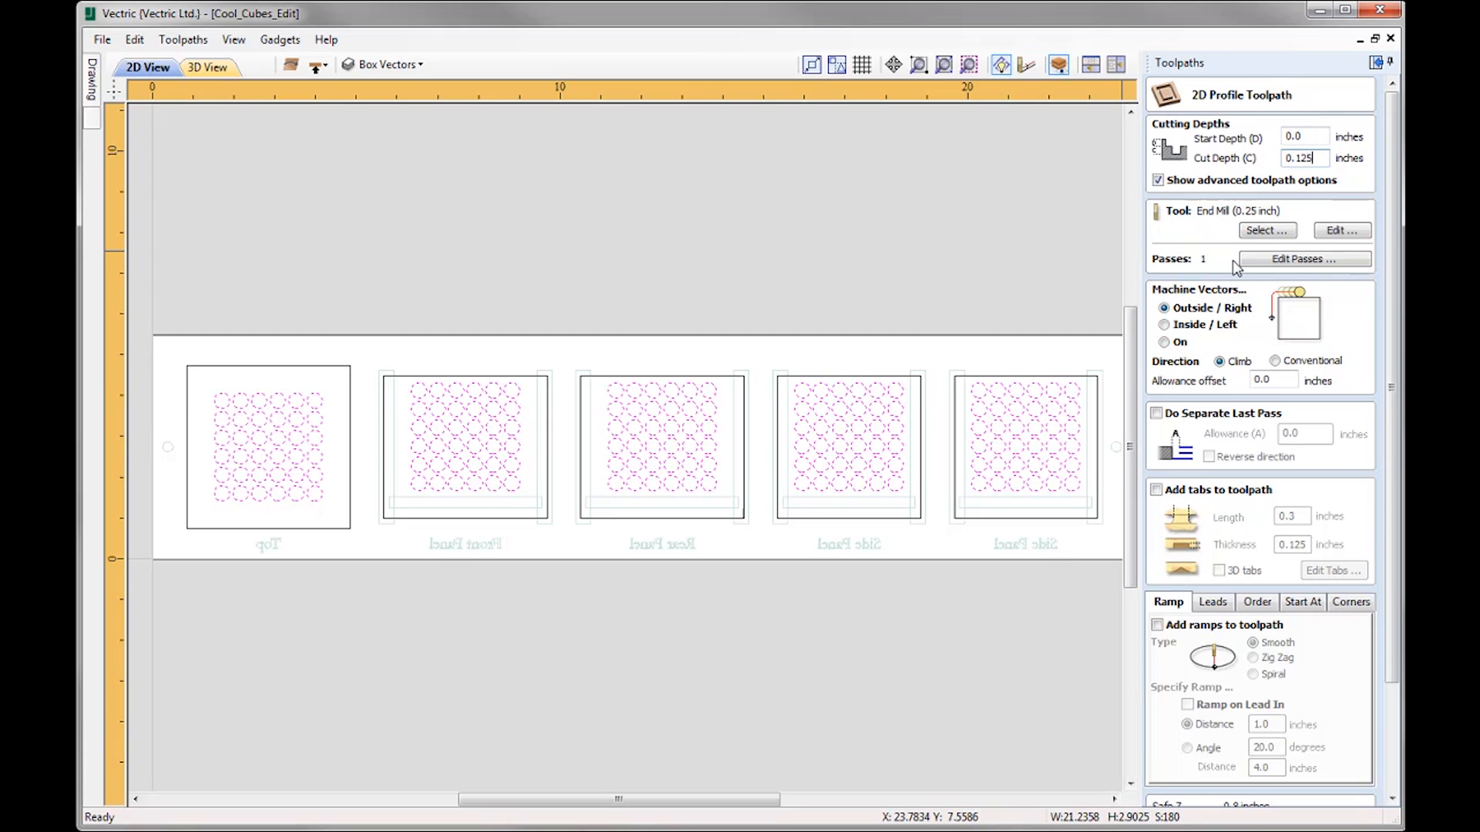
# Choose the Ball Nose (0.25 inch), machine inside the circles, and calculate the toolpath under the name Profile Decoration
pyautogui.click(1279, 231)
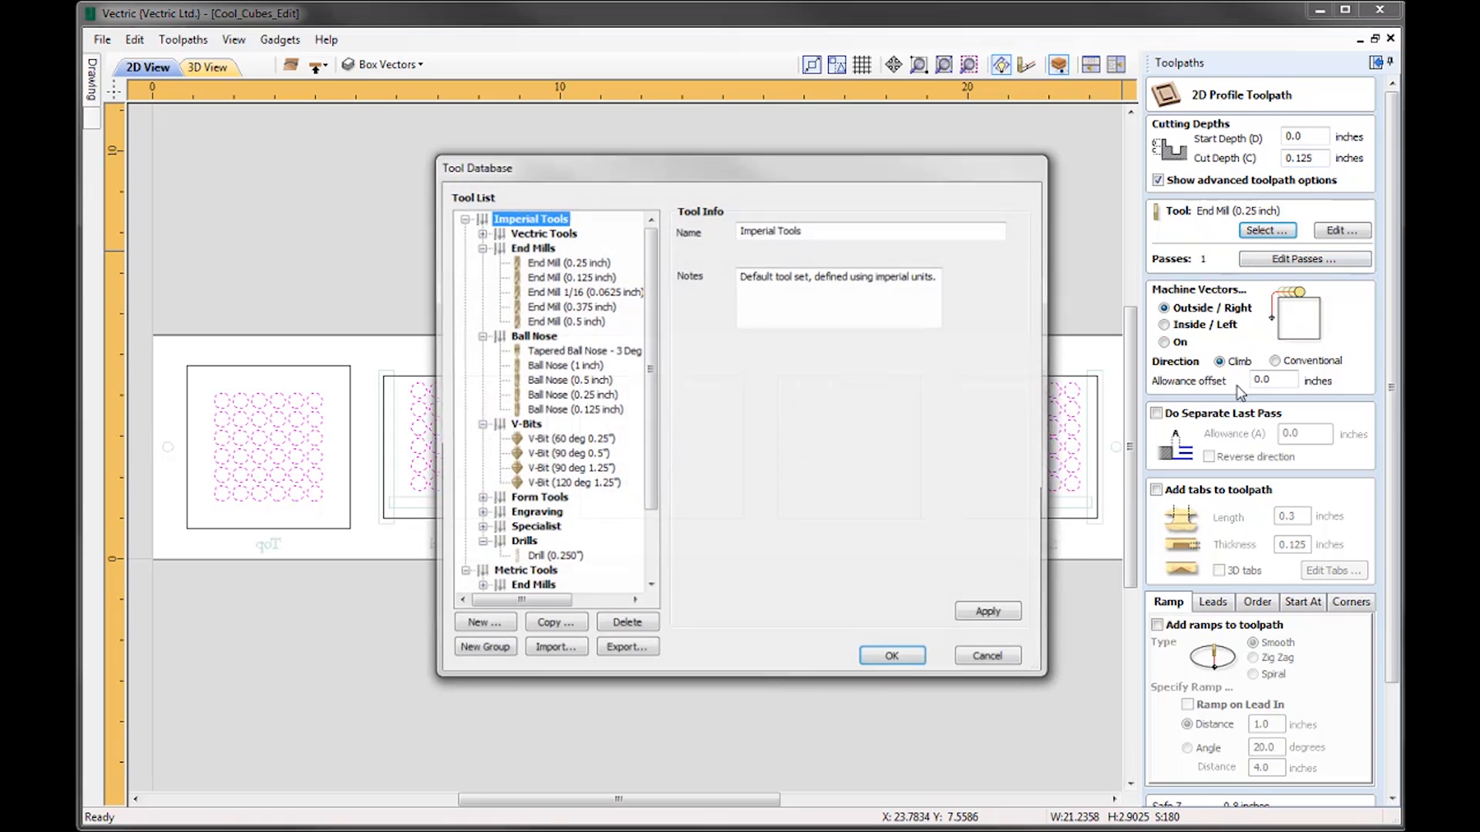
pyautogui.click(568, 396)
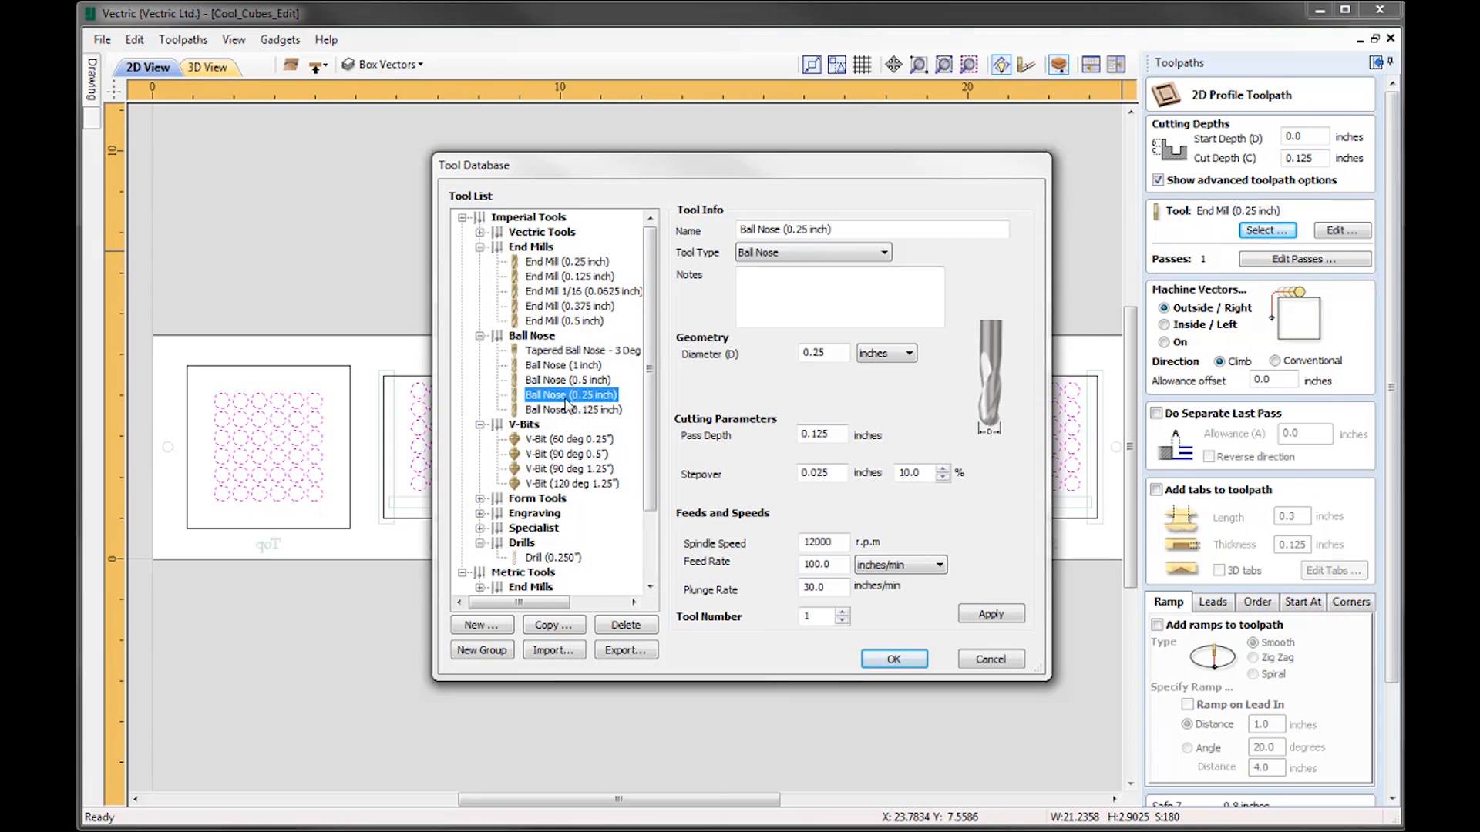
pyautogui.click(893, 660)
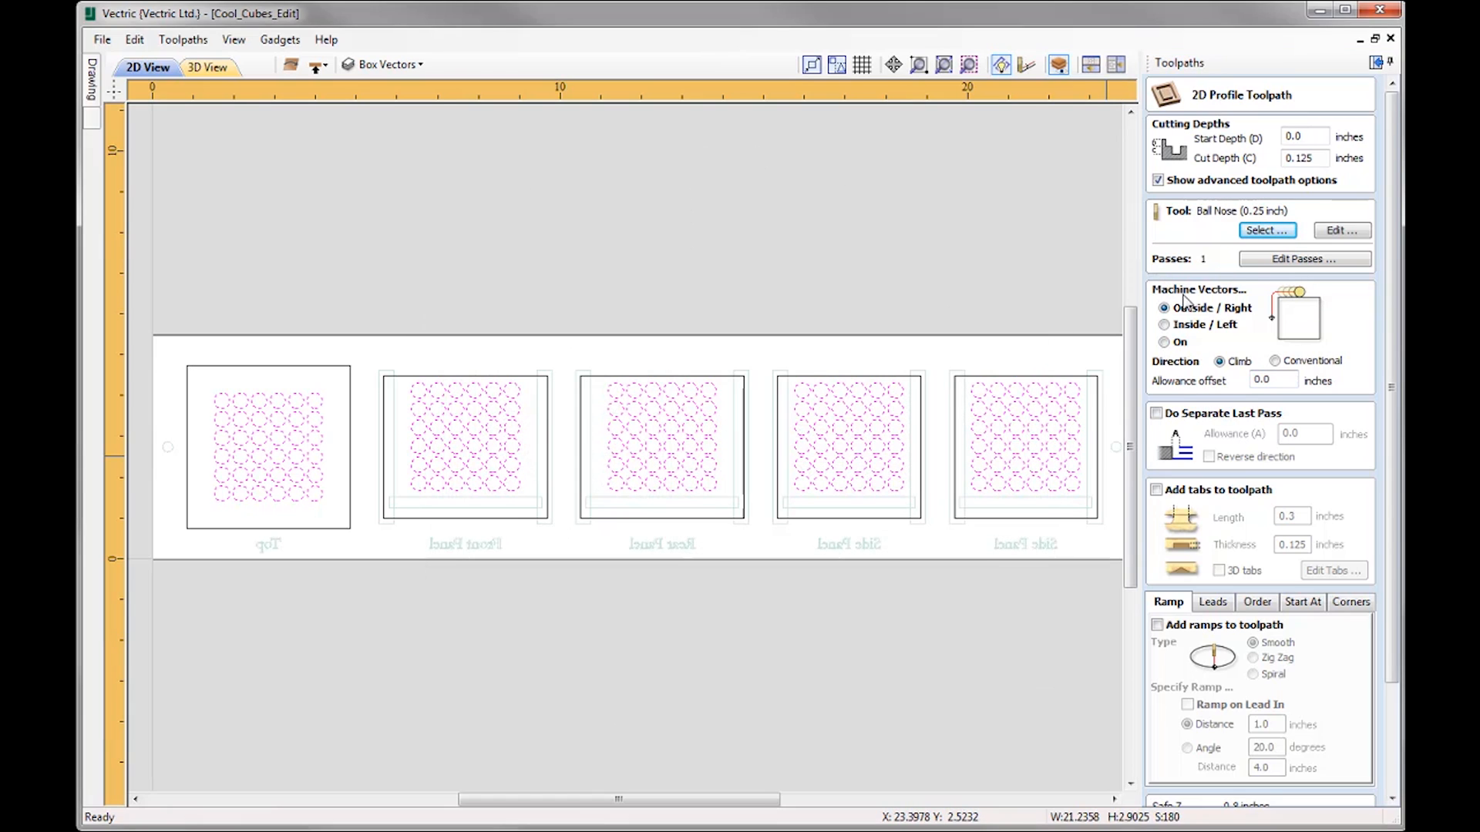
pyautogui.click(1167, 326)
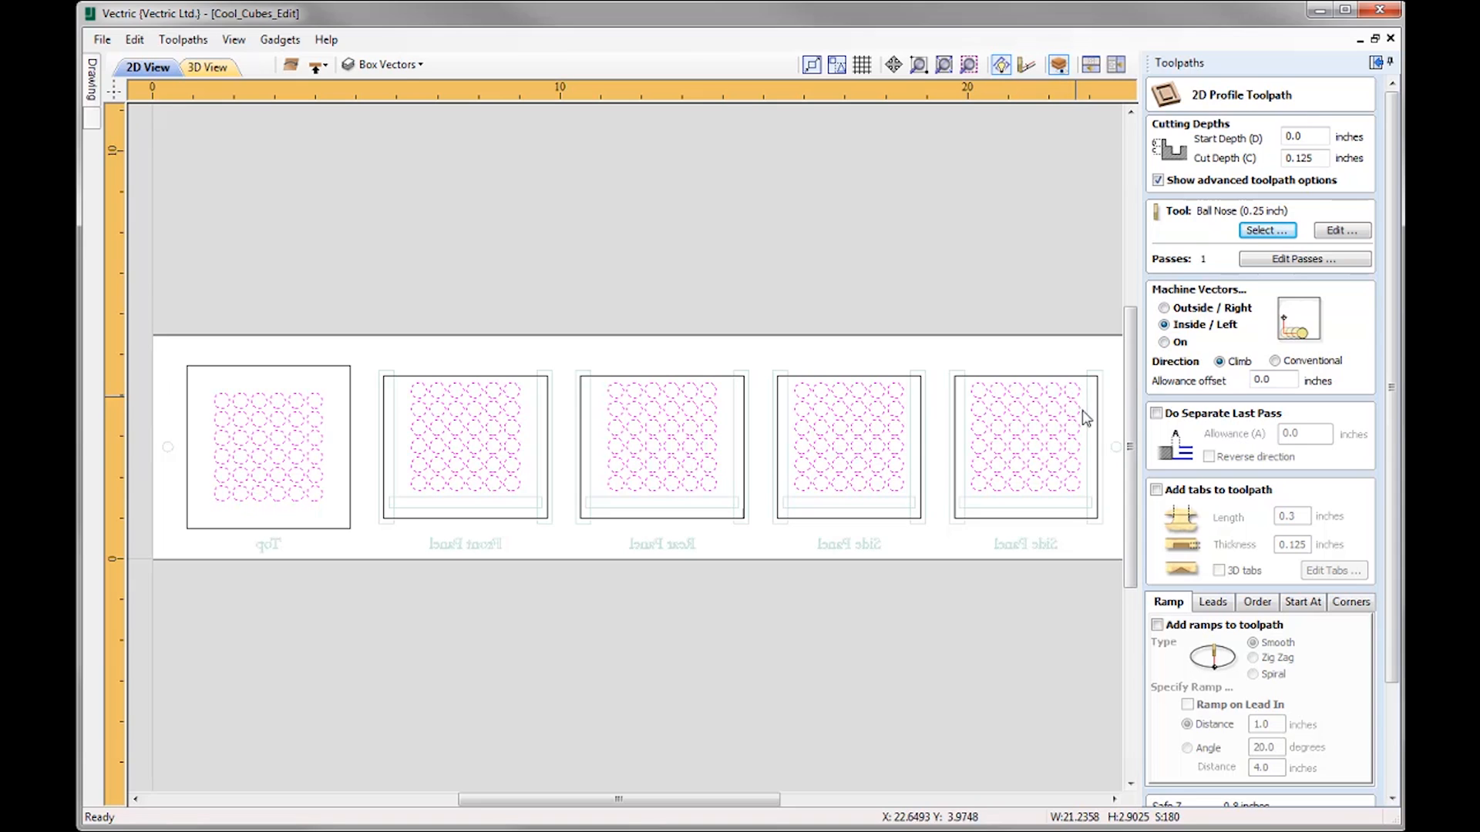
pyautogui.moveTo(1394, 461); pyautogui.dragTo(1393, 578)
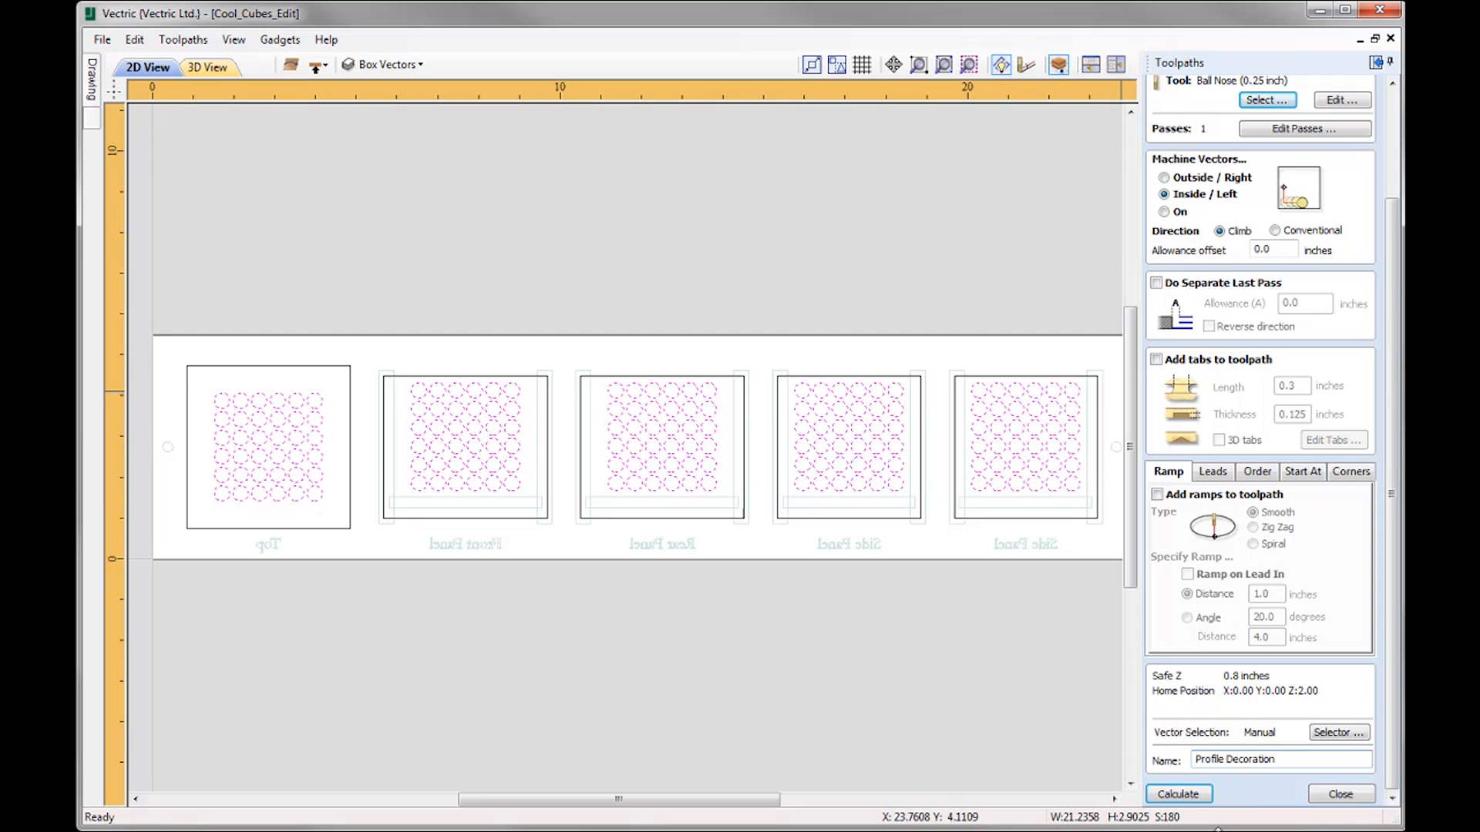
pyautogui.click(1178, 794)
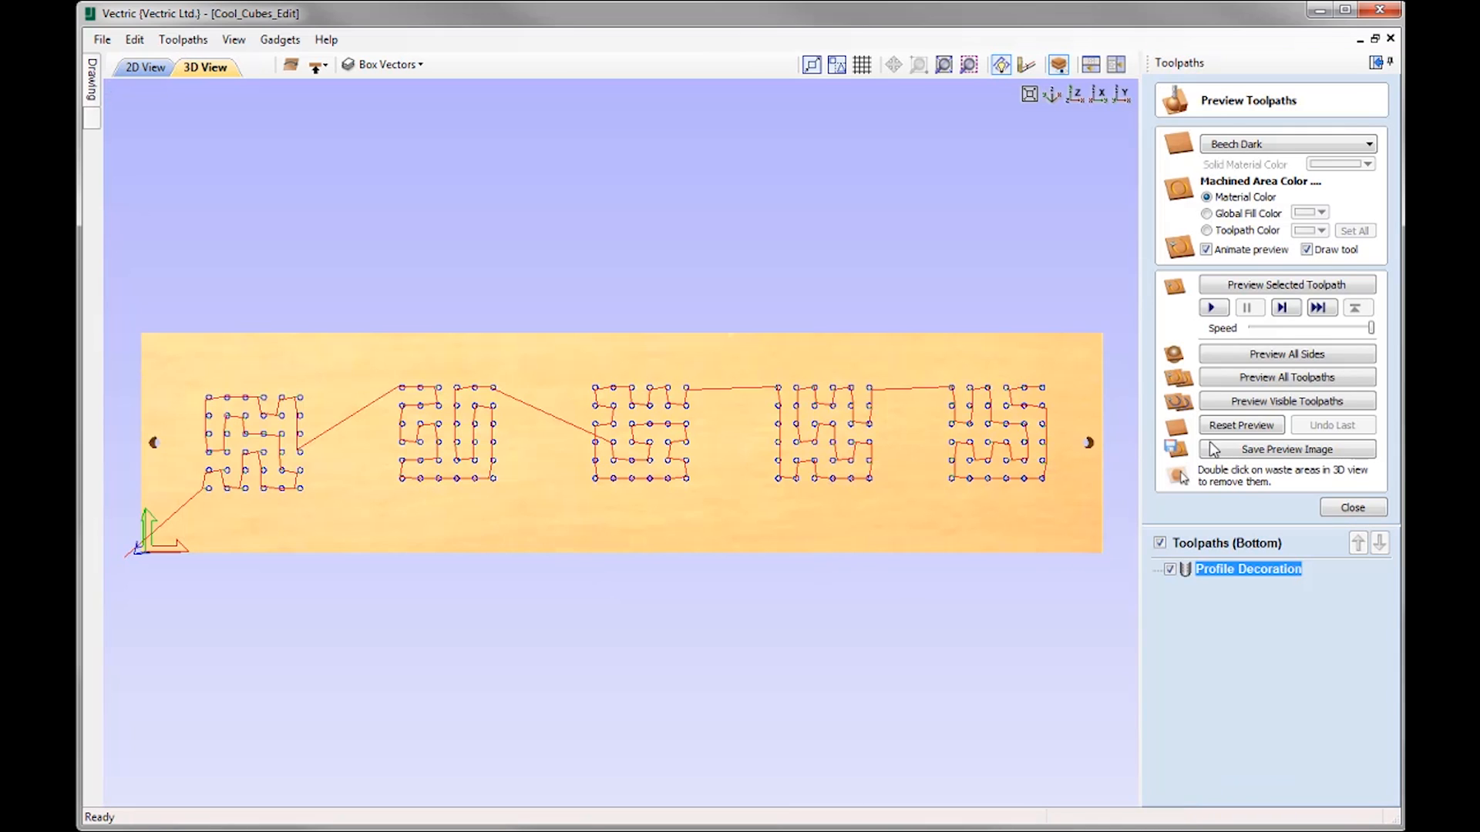
# Preview the Profile Decoration toolpath, inspect the decorative circles up close in 3D, restore the straight-down view, and close the preview
pyautogui.click(1287, 285)
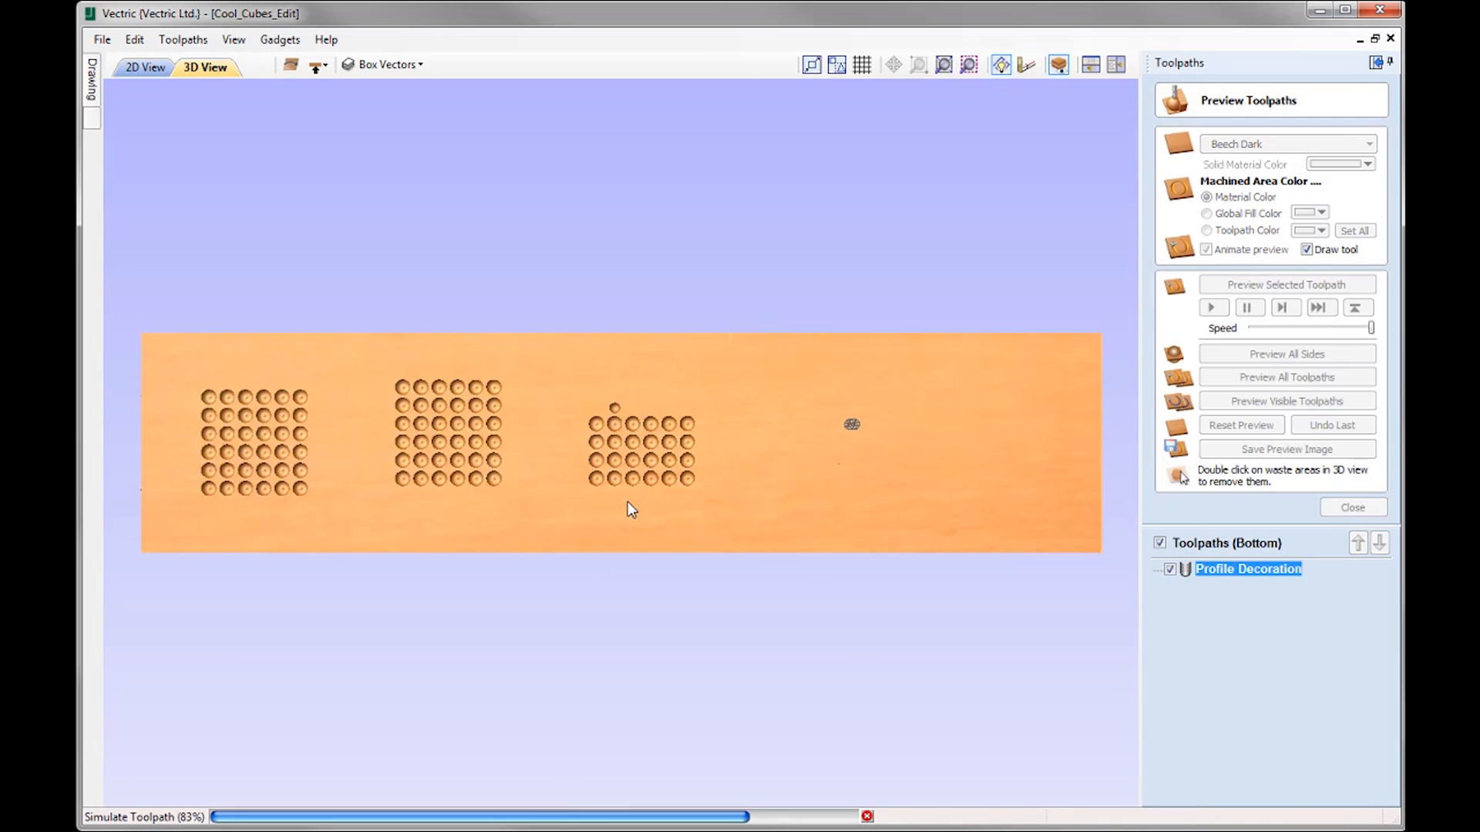
pyautogui.moveTo(738, 523); pyautogui.dragTo(687, 497)
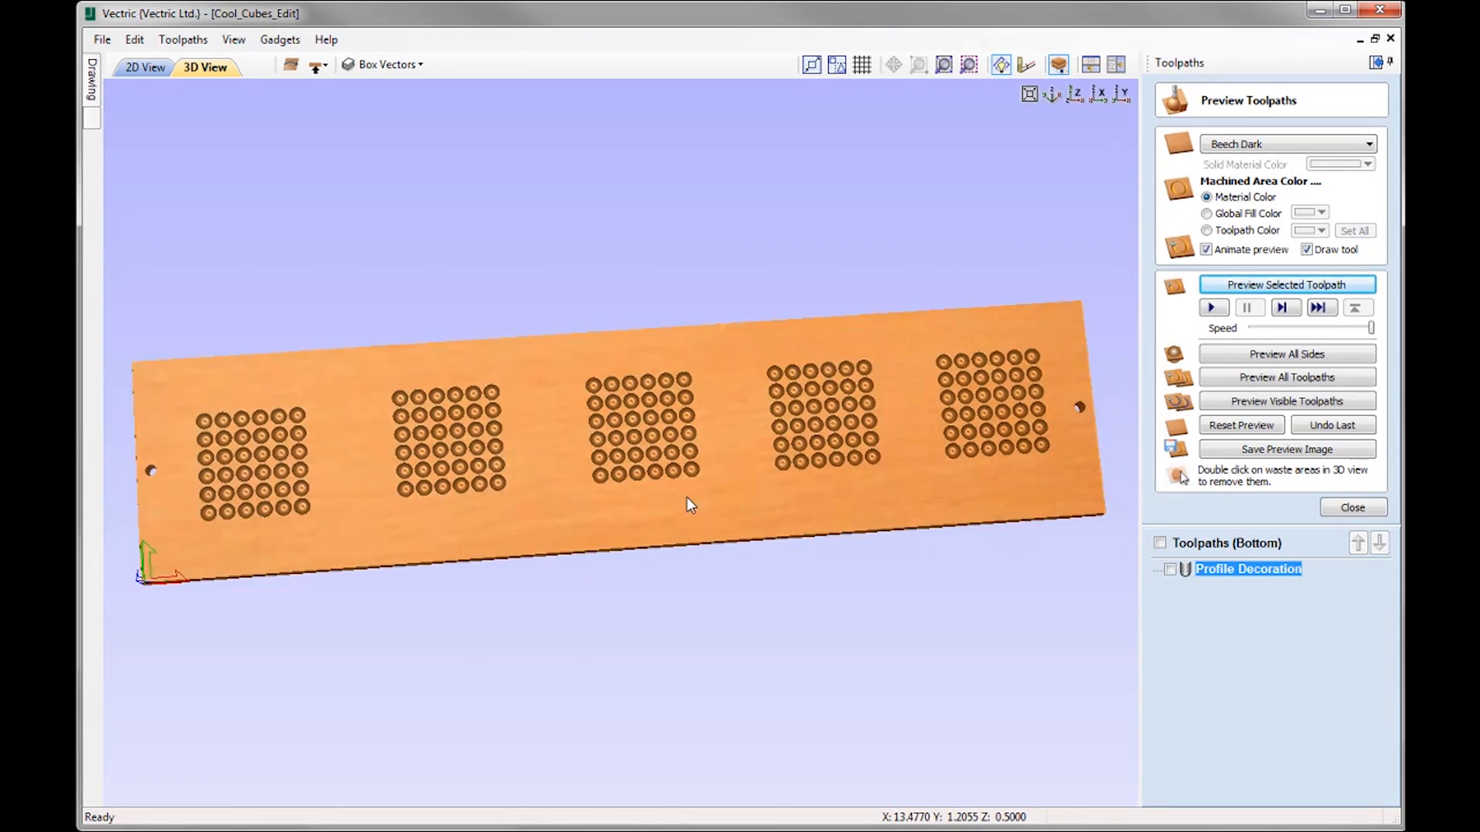
pyautogui.scroll(5, 686, 497)
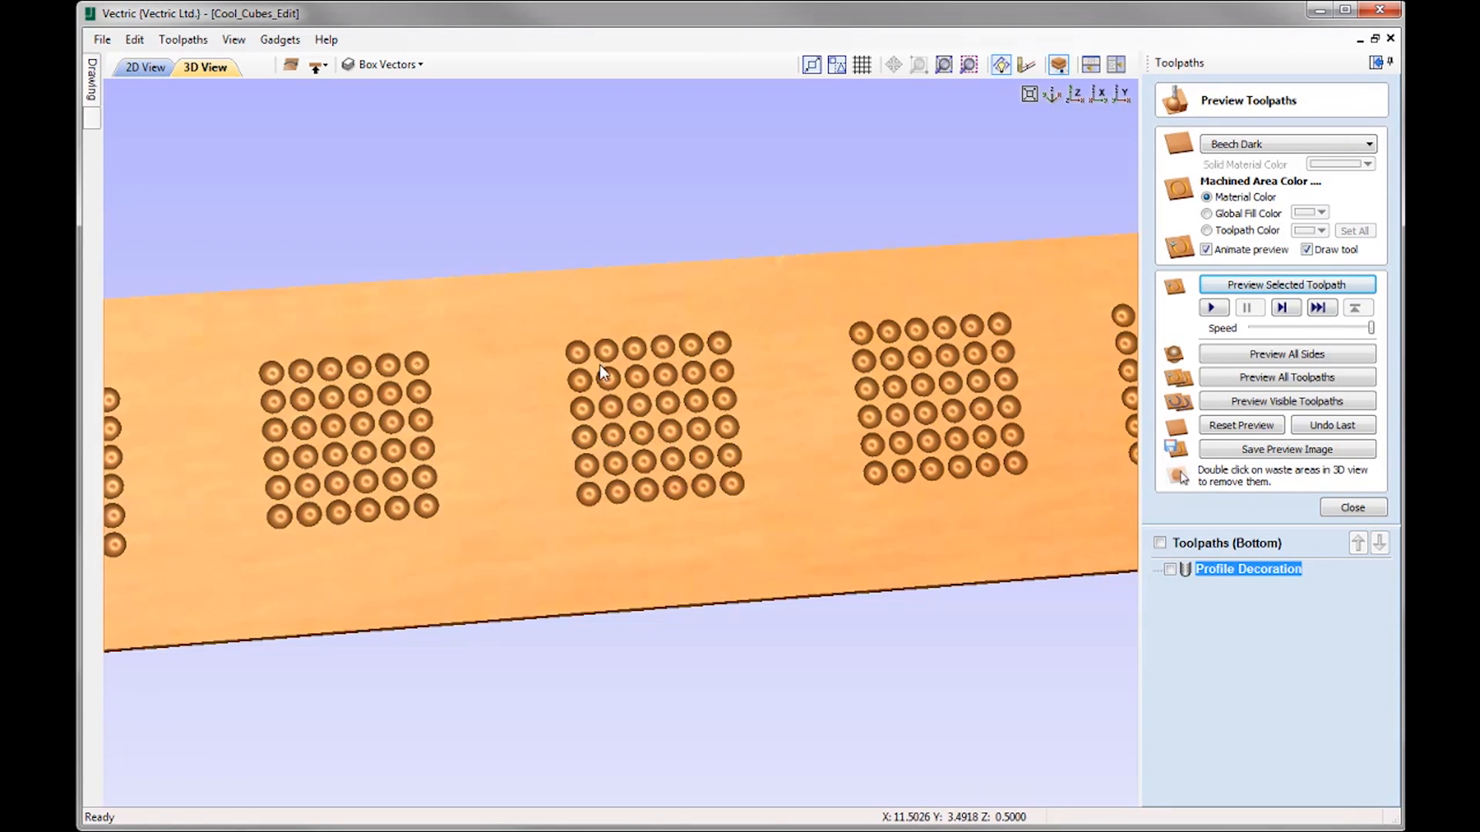
pyautogui.moveTo(722, 479); pyautogui.dragTo(776, 474)
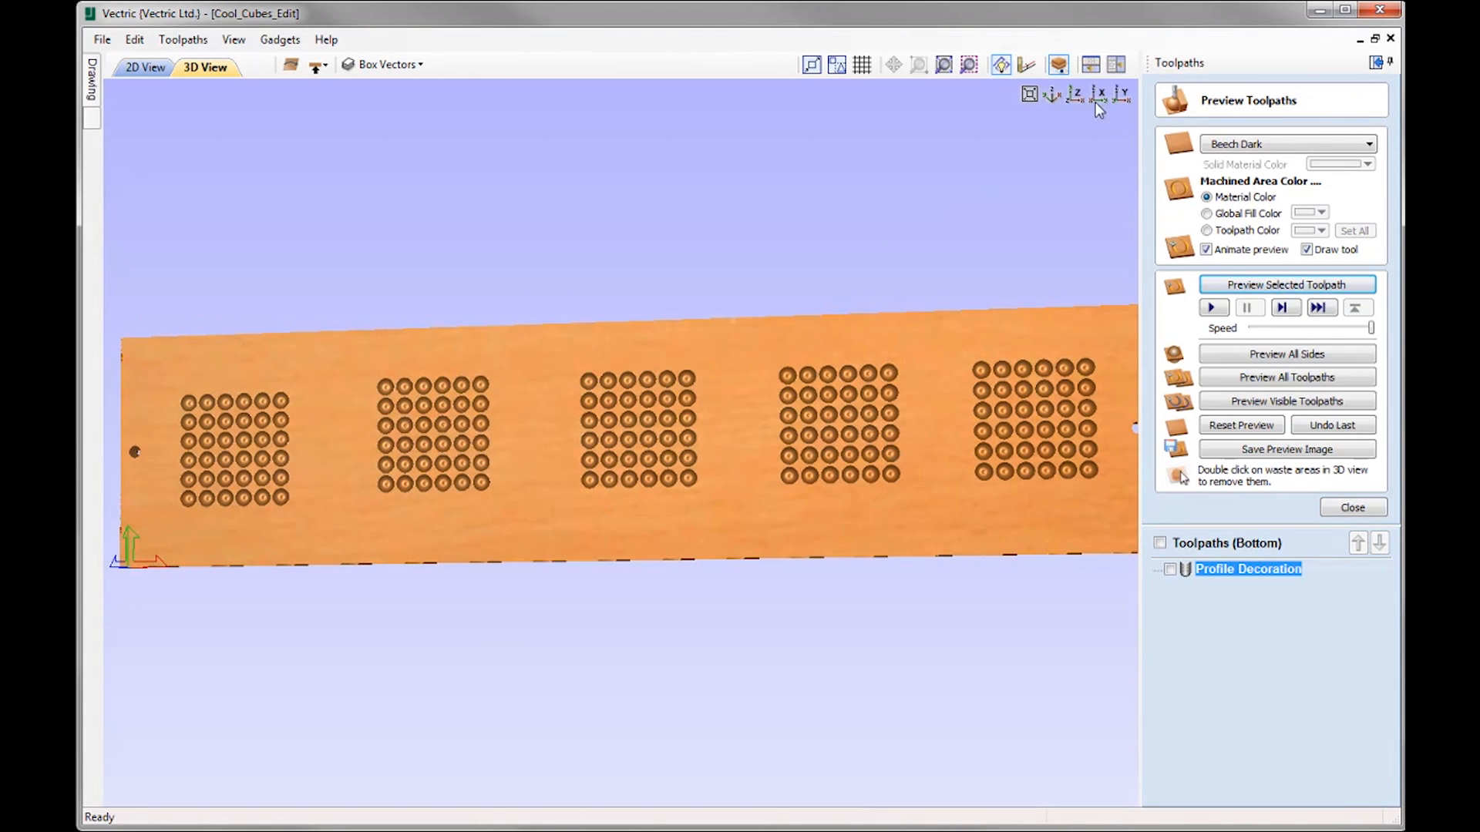
pyautogui.click(1075, 94)
pyautogui.click(1353, 509)
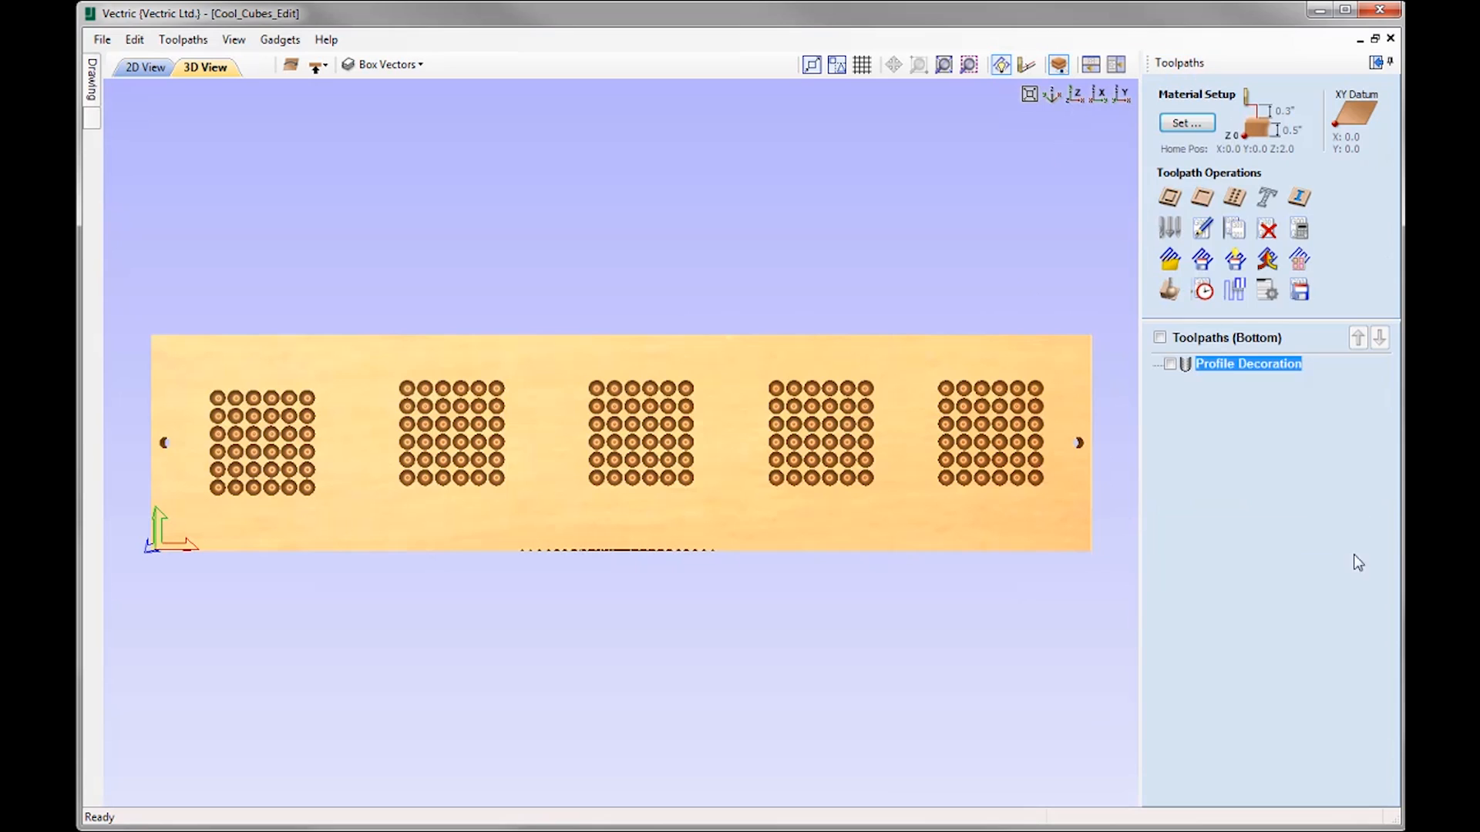
# Select the five panel outlines in the 2D view and start a profile toolpath with a cut depth of 0.5 inches
pyautogui.click(148, 71)
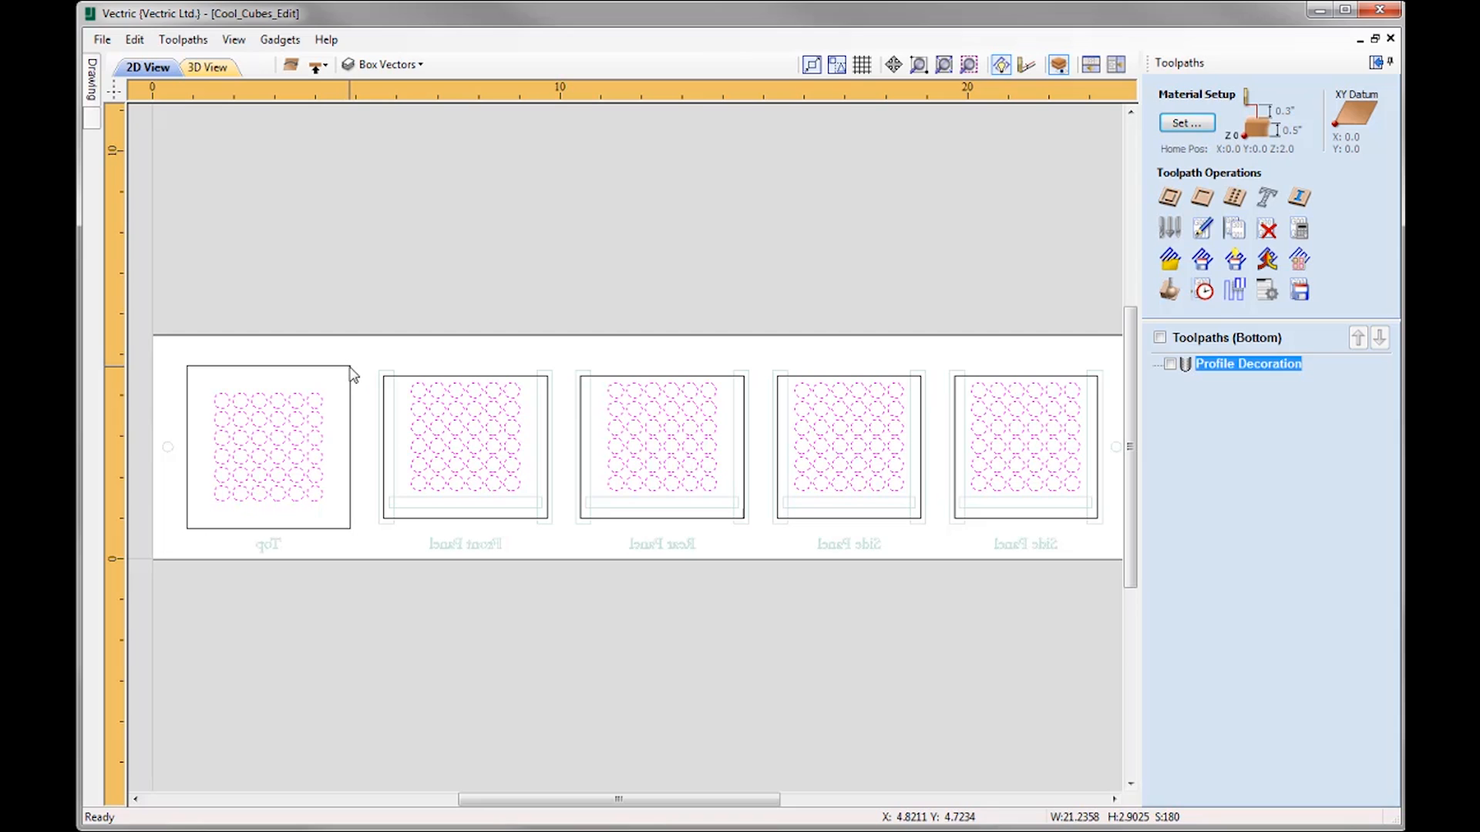
pyautogui.moveTo(1064, 378); pyautogui.dragTo(296, 327)
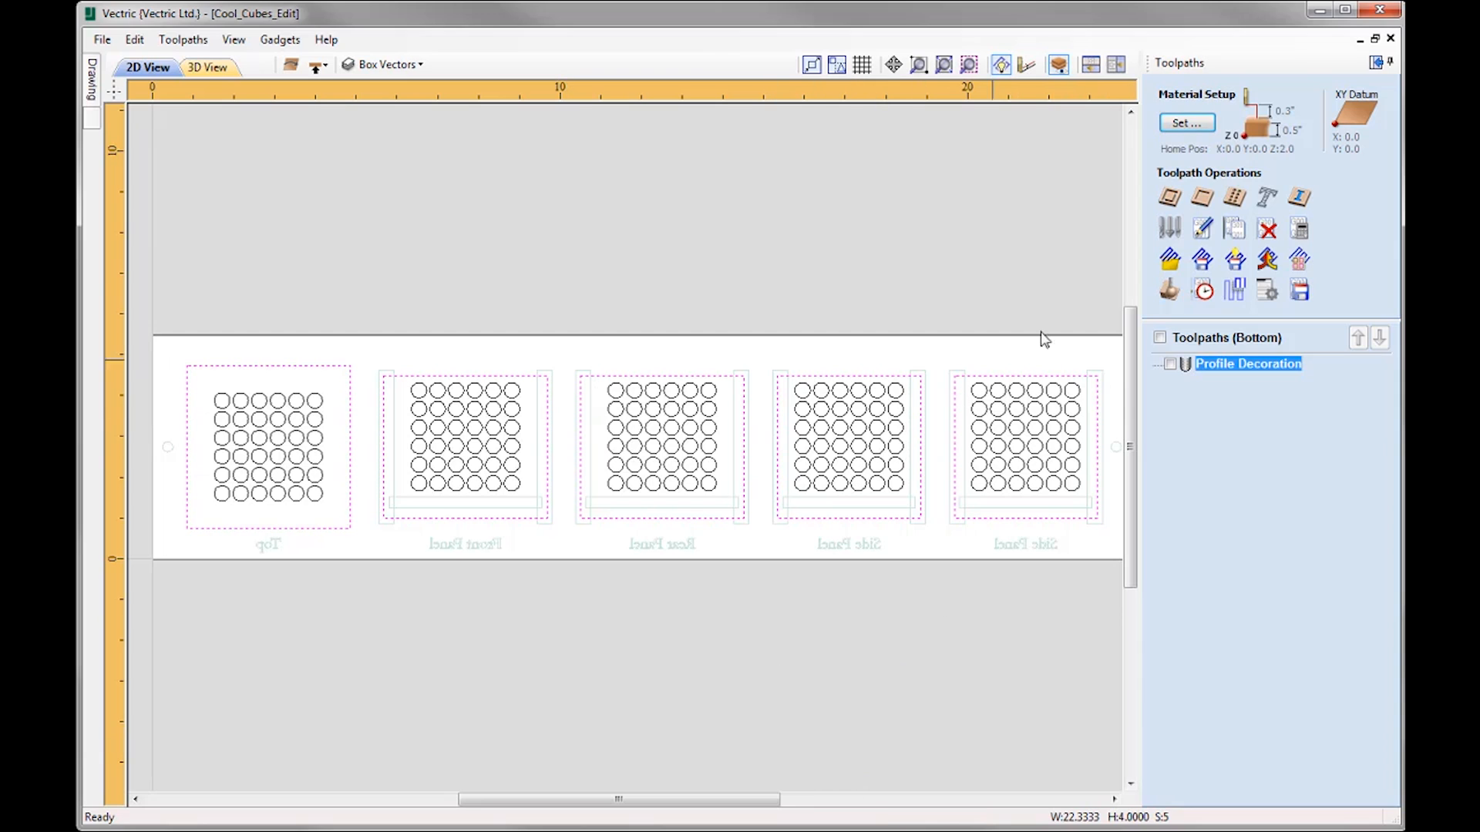
pyautogui.click(1169, 197)
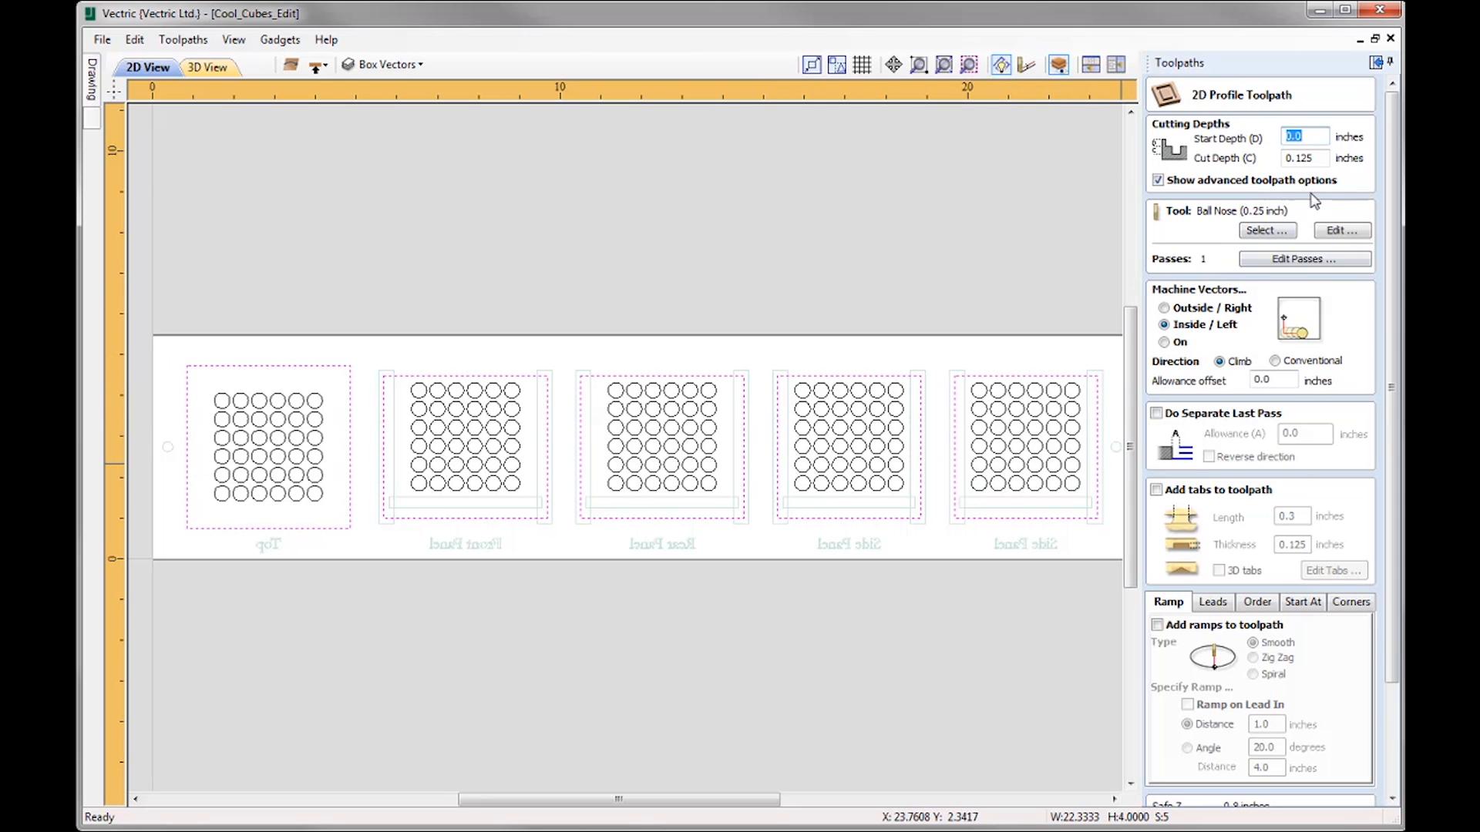
pyautogui.click(1321, 158)
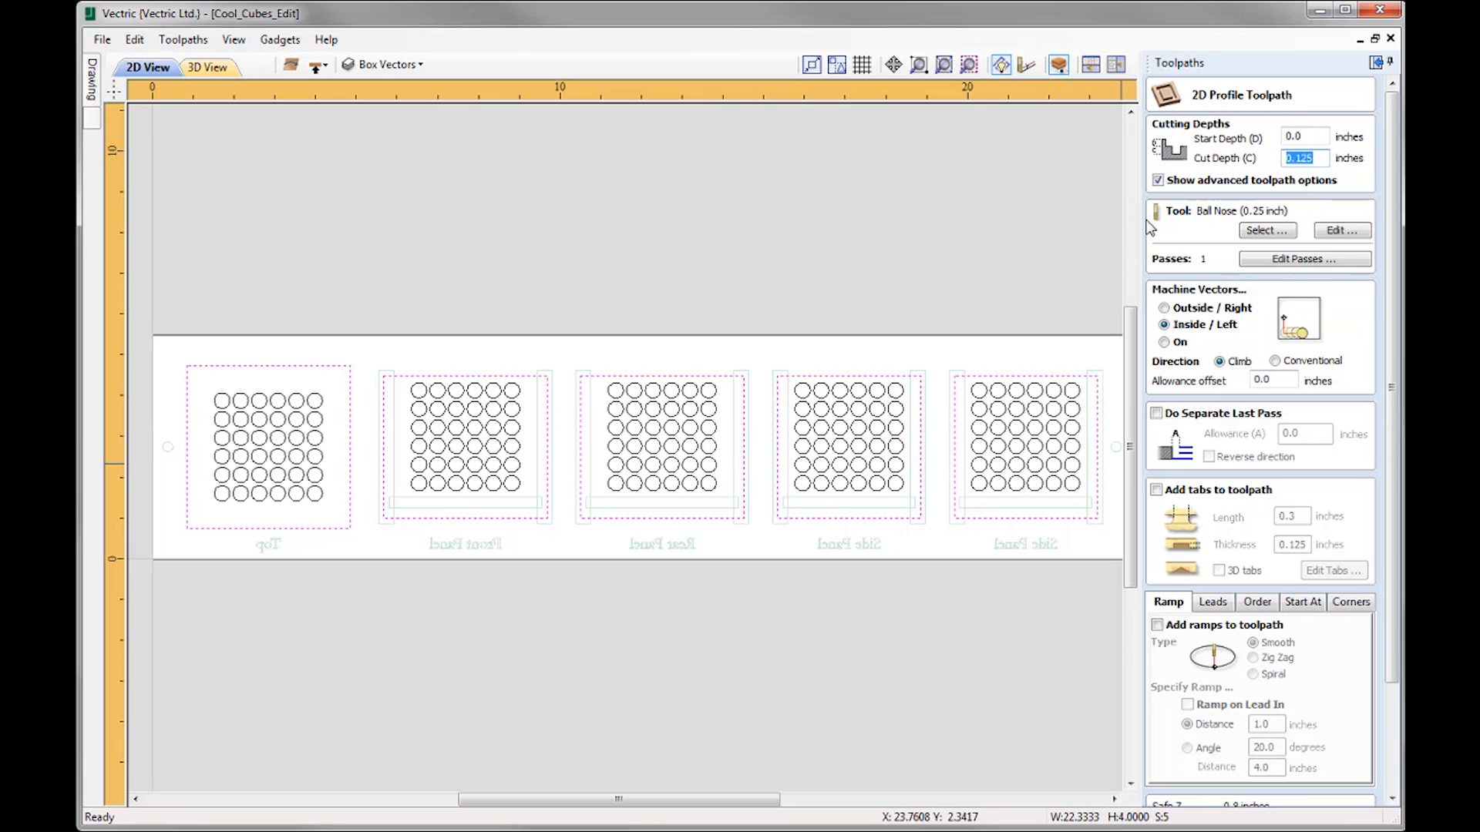
pyautogui.write('2')
# Choose the End Mill (0.25 inch) for the cutout and set it to machine outside the panel outlines
pyautogui.click(1272, 231)
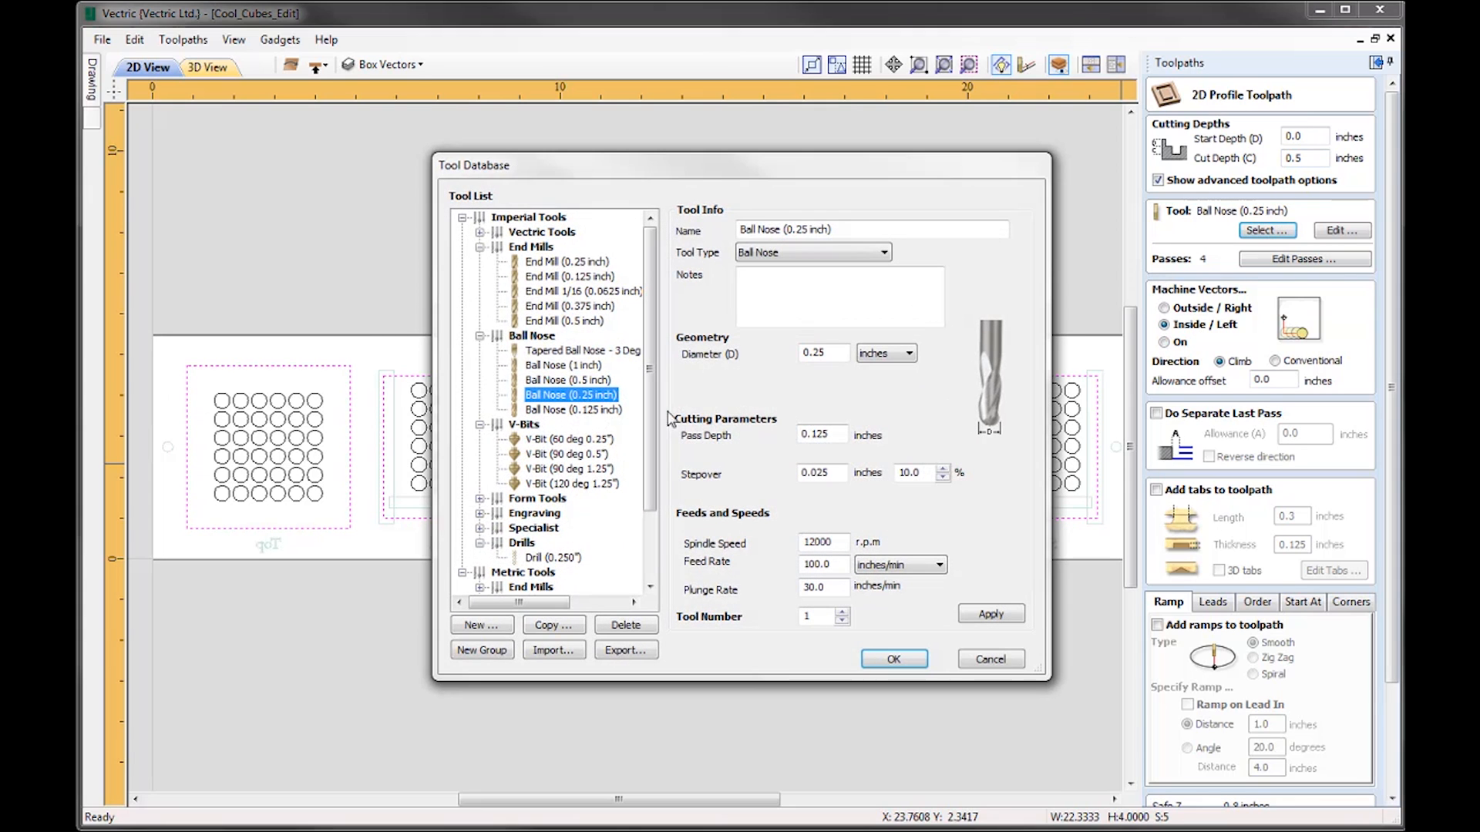
pyautogui.click(569, 262)
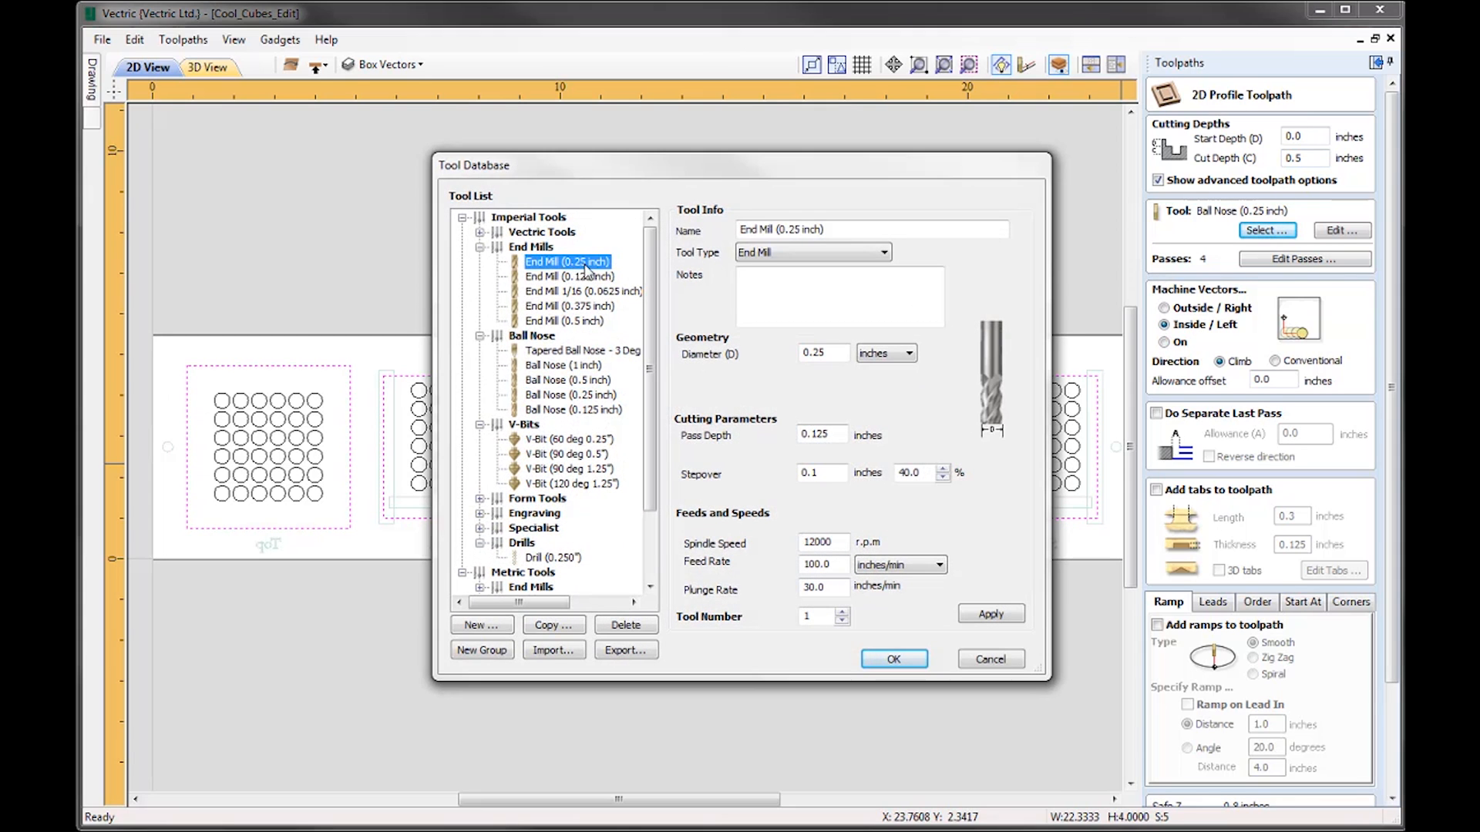
pyautogui.click(890, 660)
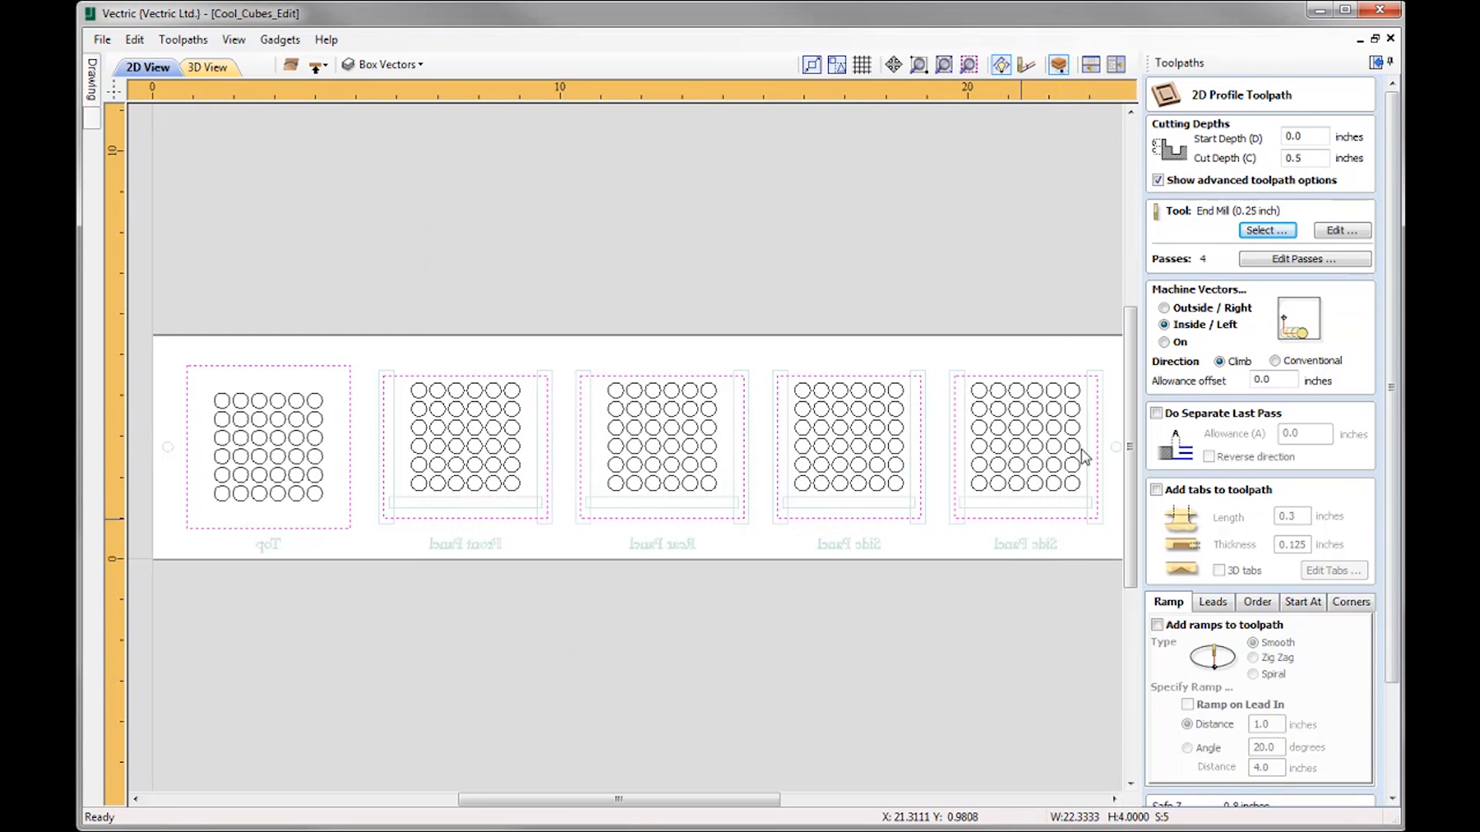
pyautogui.click(1163, 309)
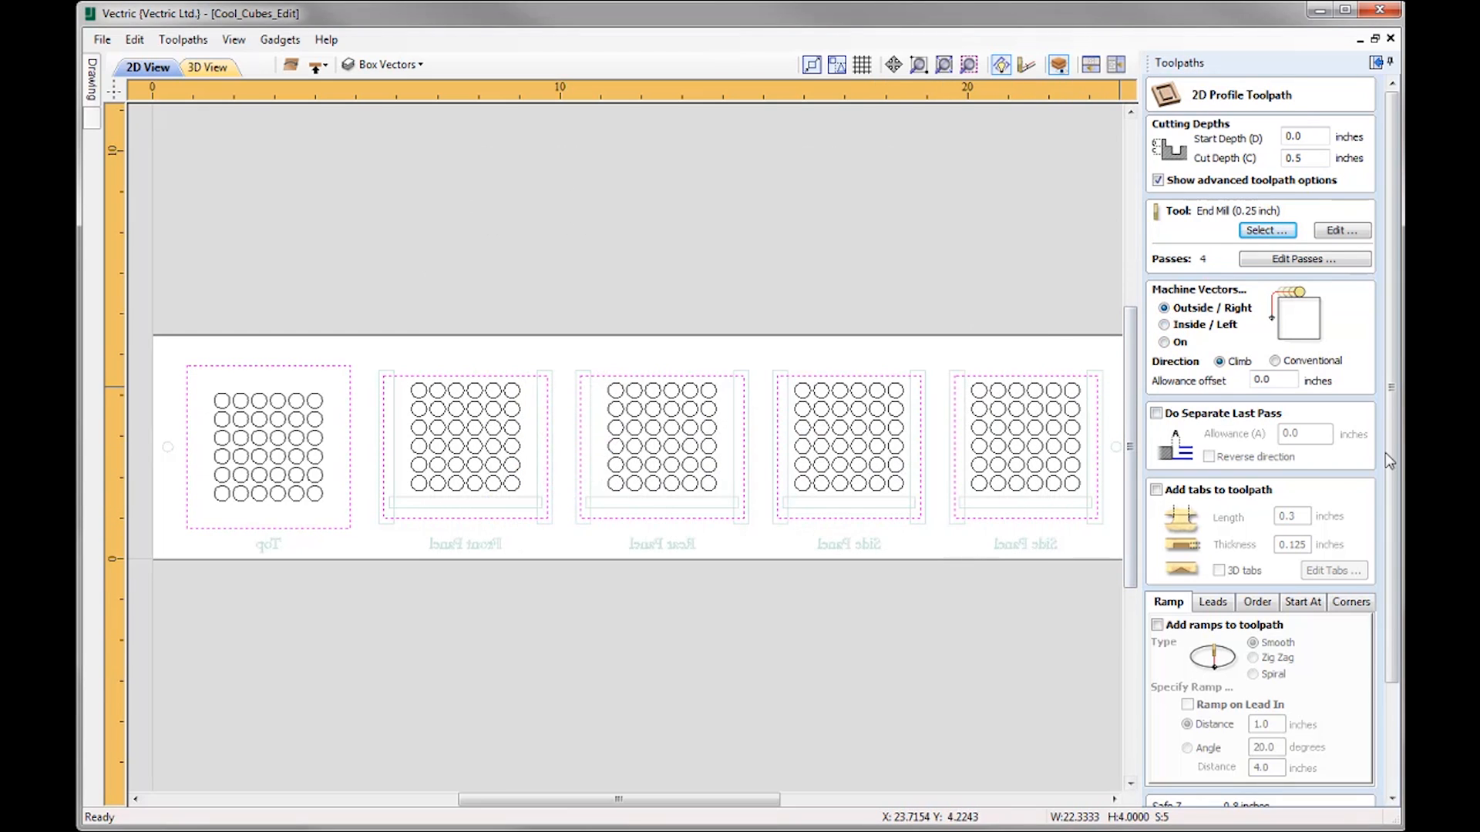
# Add tabs to the cutout toolpath and replace the two tabs along the upper edge of the last side panel by hand
pyautogui.moveTo(1392, 436); pyautogui.dragTo(1394, 533)
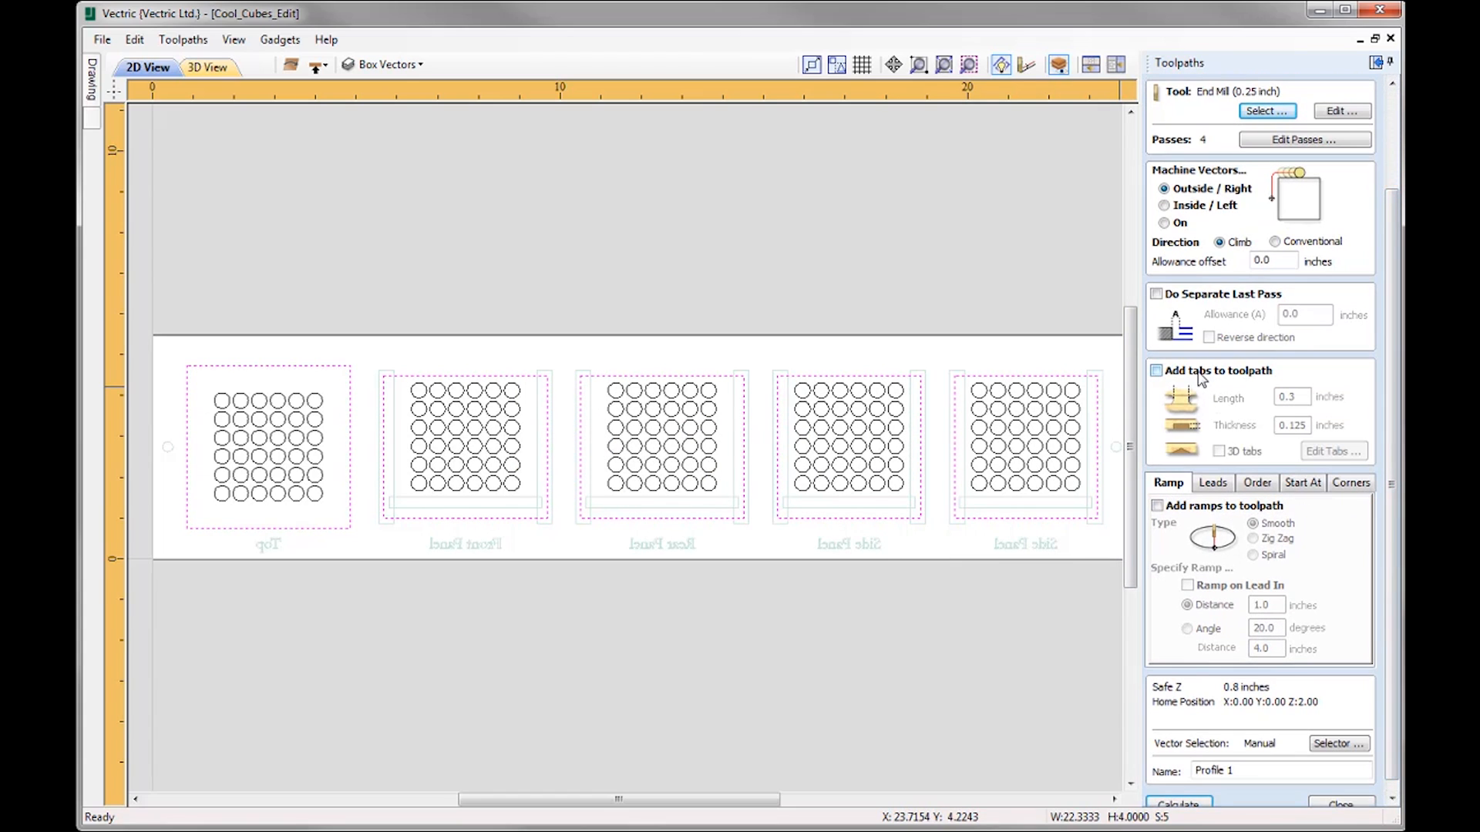
pyautogui.click(1156, 372)
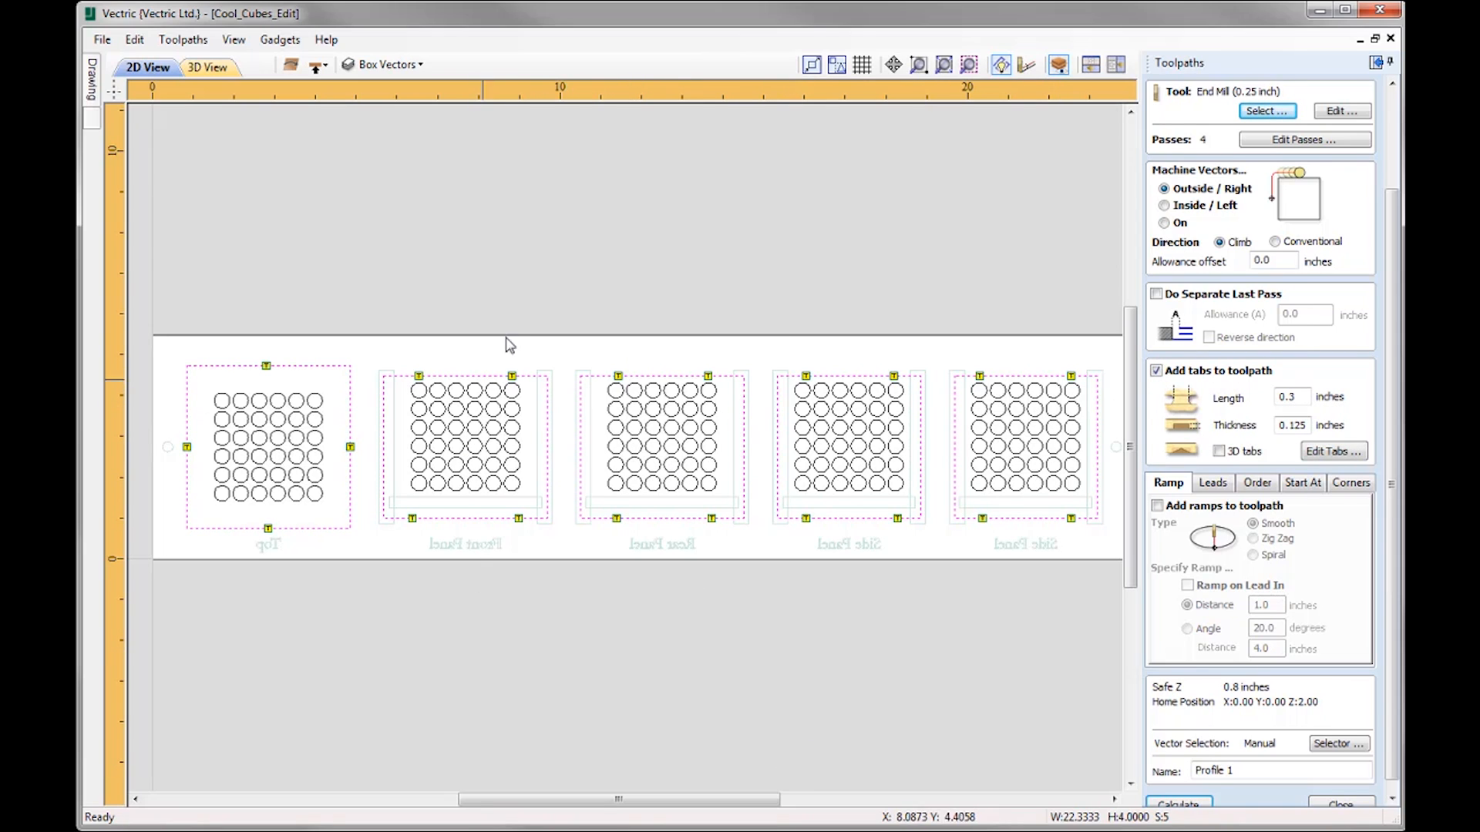
pyautogui.click(1341, 452)
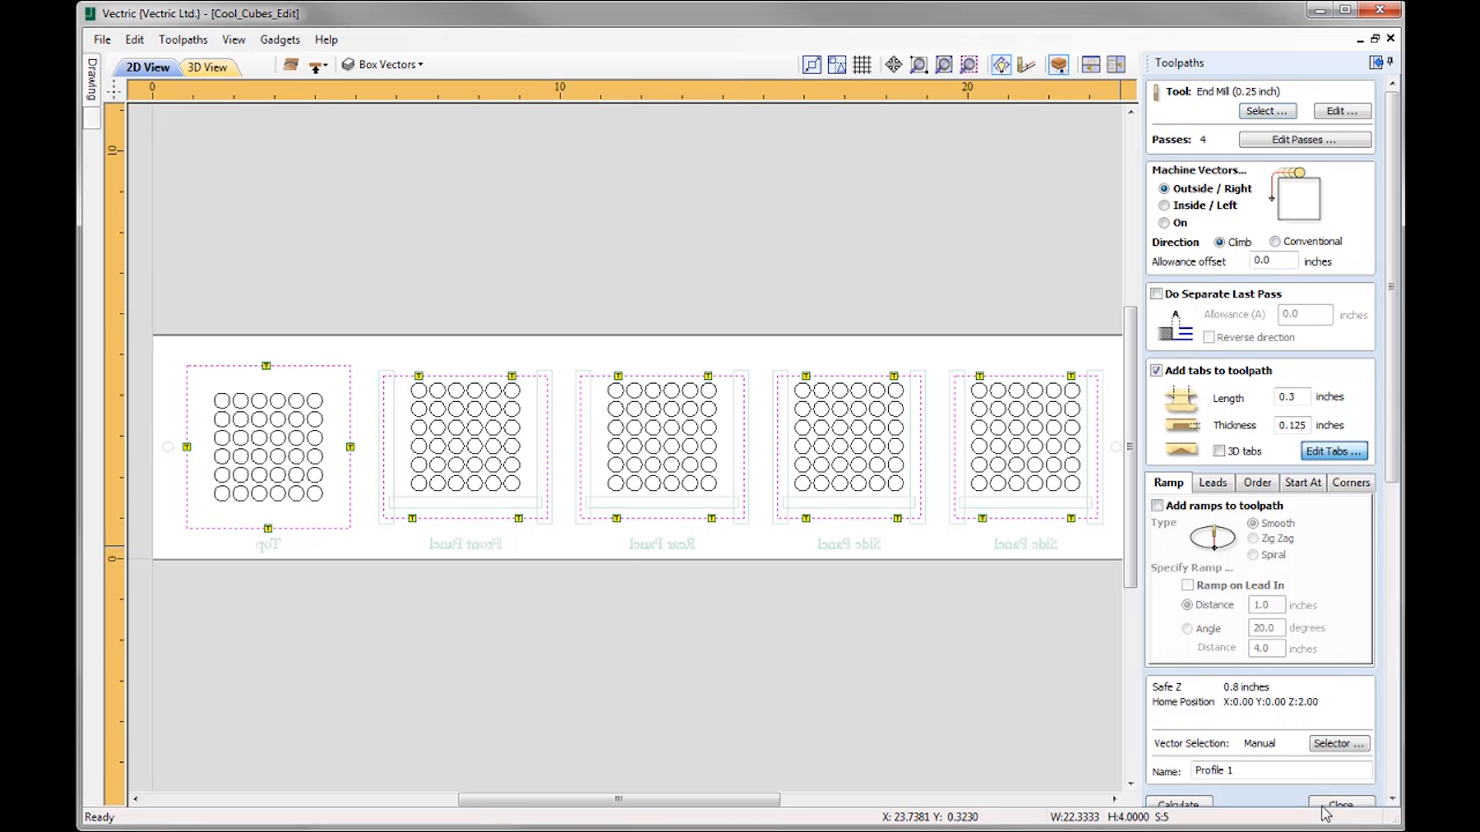
pyautogui.click(981, 374)
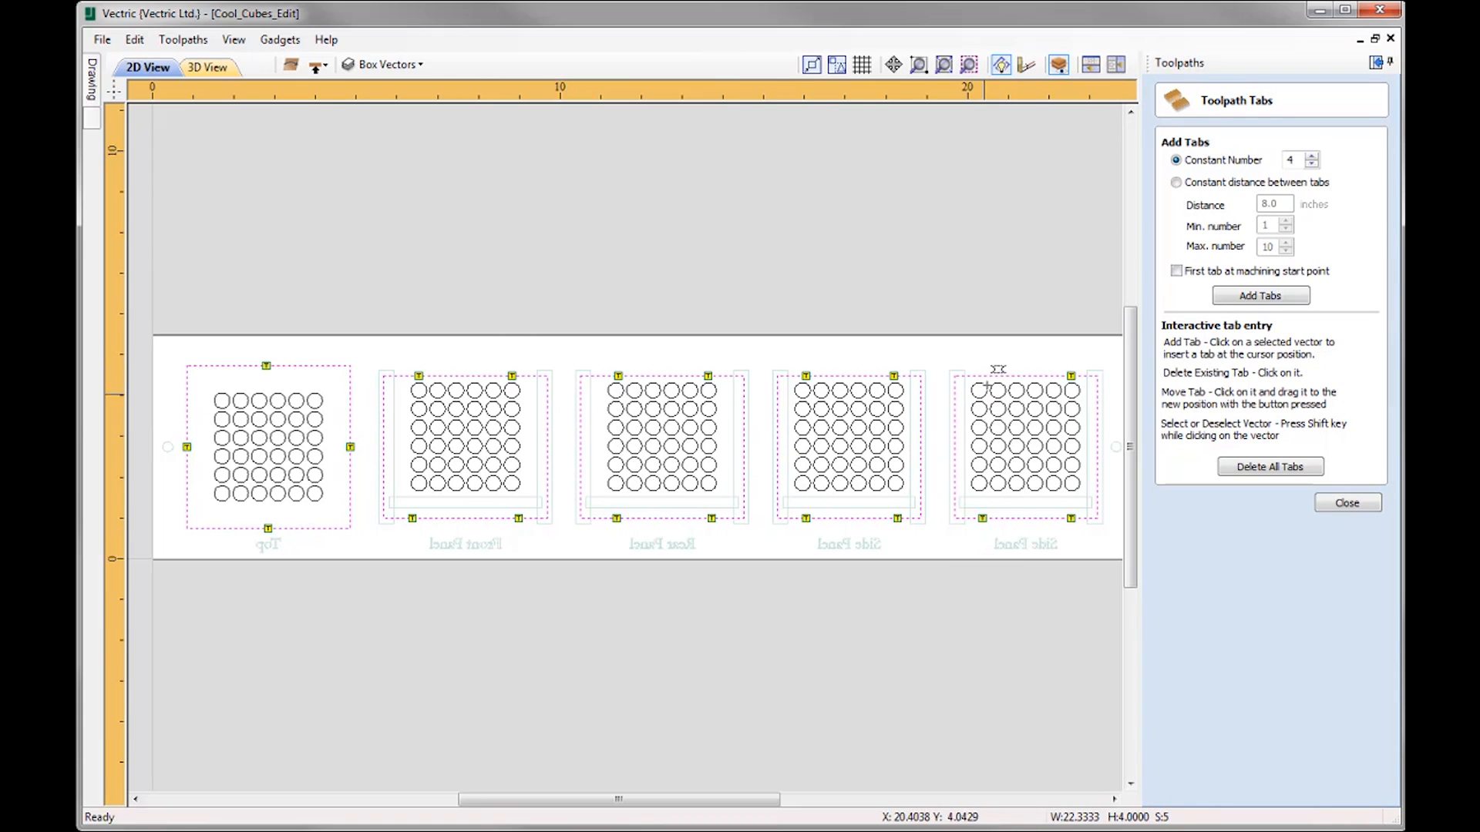
pyautogui.click(982, 376)
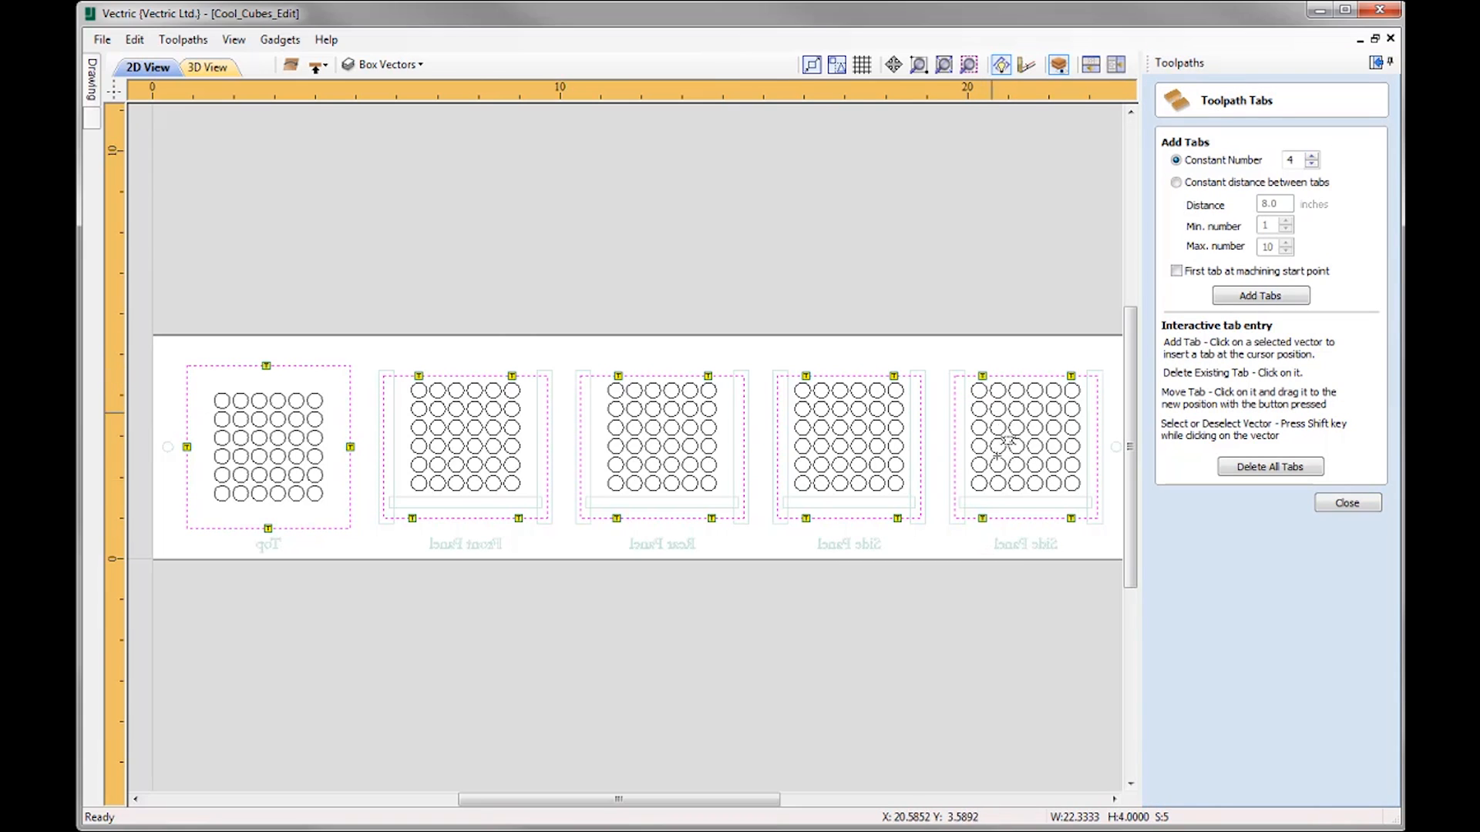
pyautogui.click(1069, 377)
pyautogui.click(1059, 376)
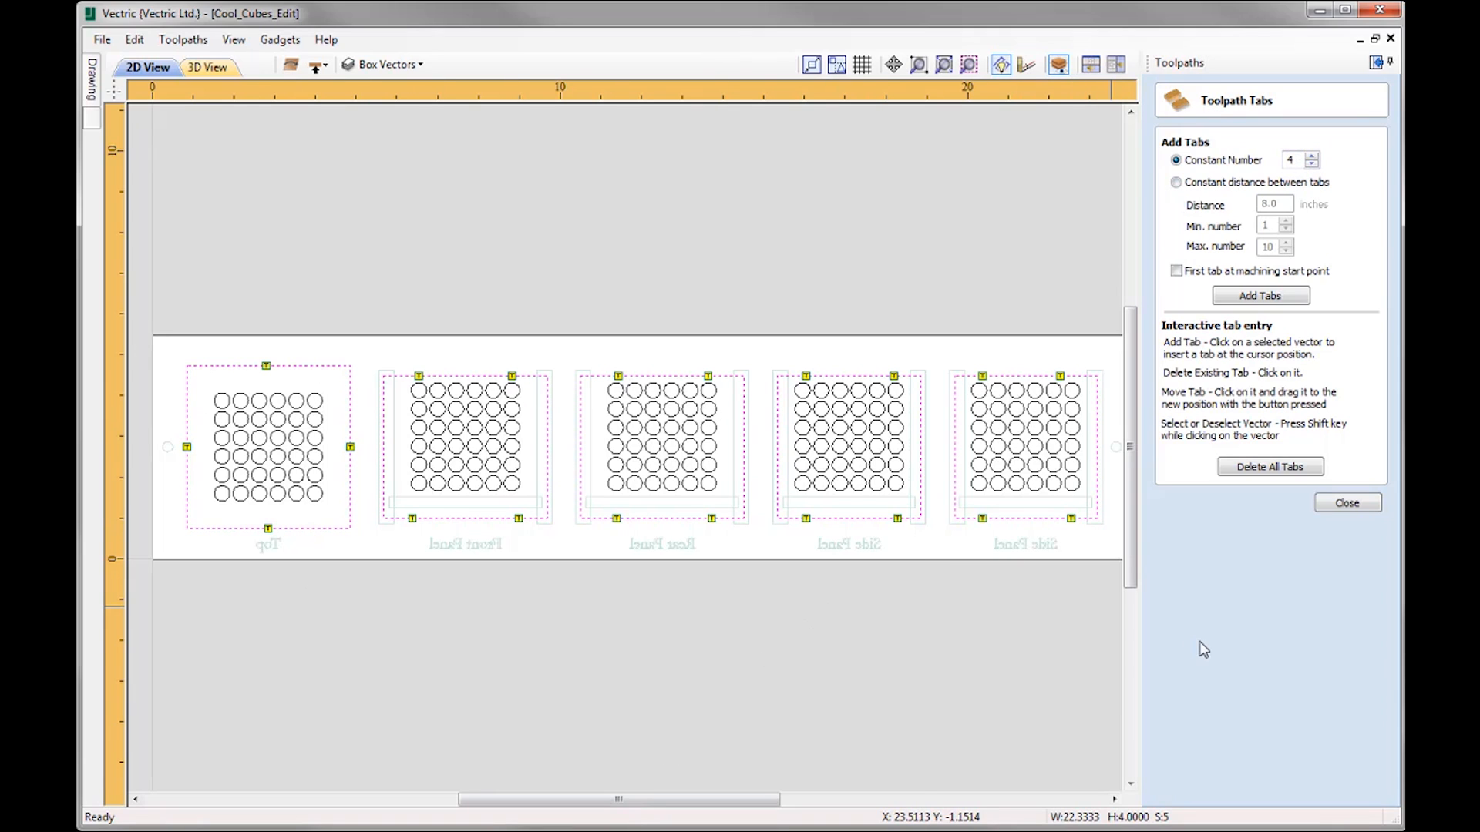
pyautogui.click(1348, 504)
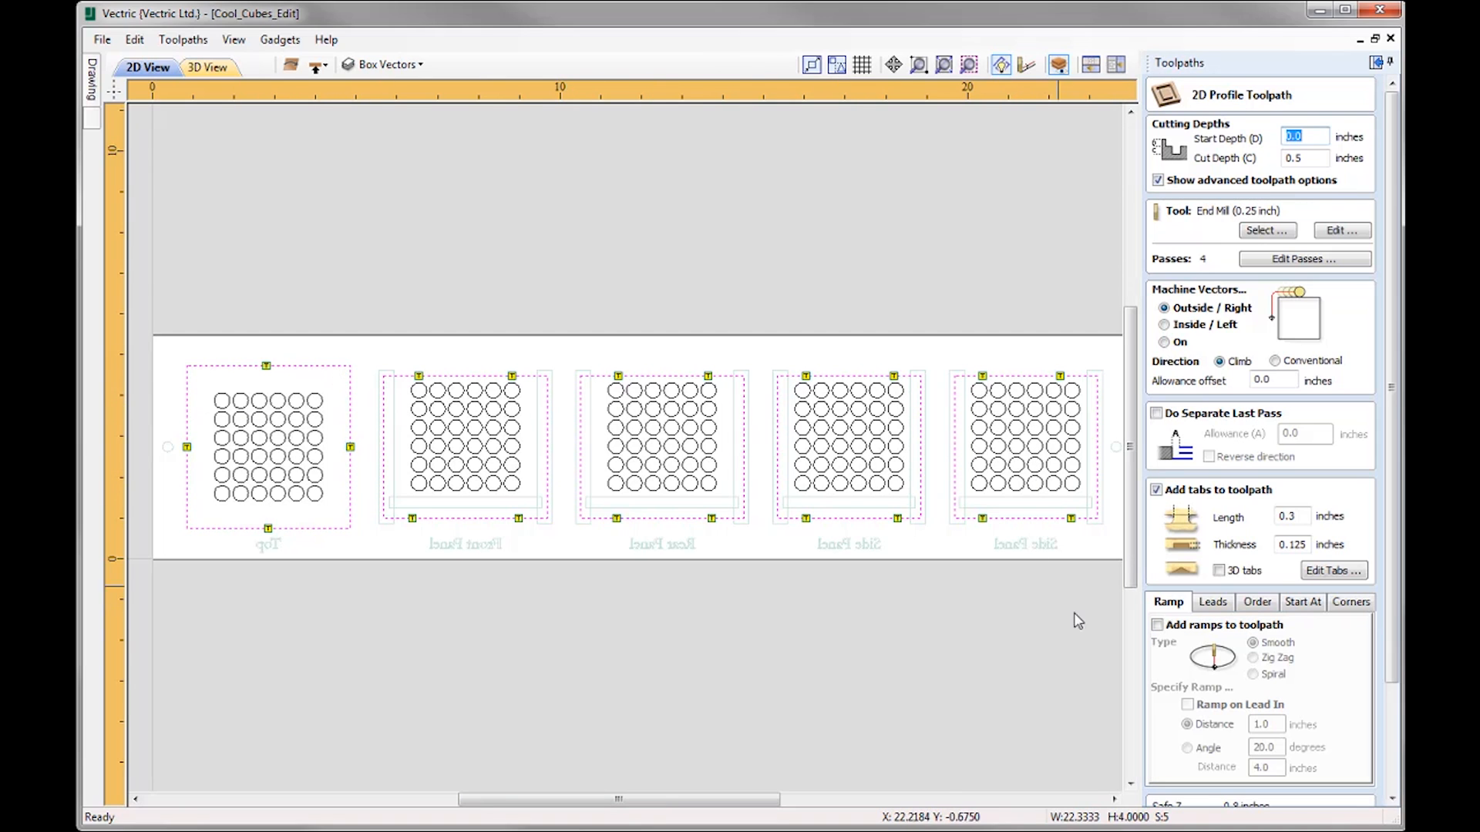
# Name the toolpath Profile Cutout and calculate it
pyautogui.scroll(-3, 1399, 759)
pyautogui.click(1267, 761)
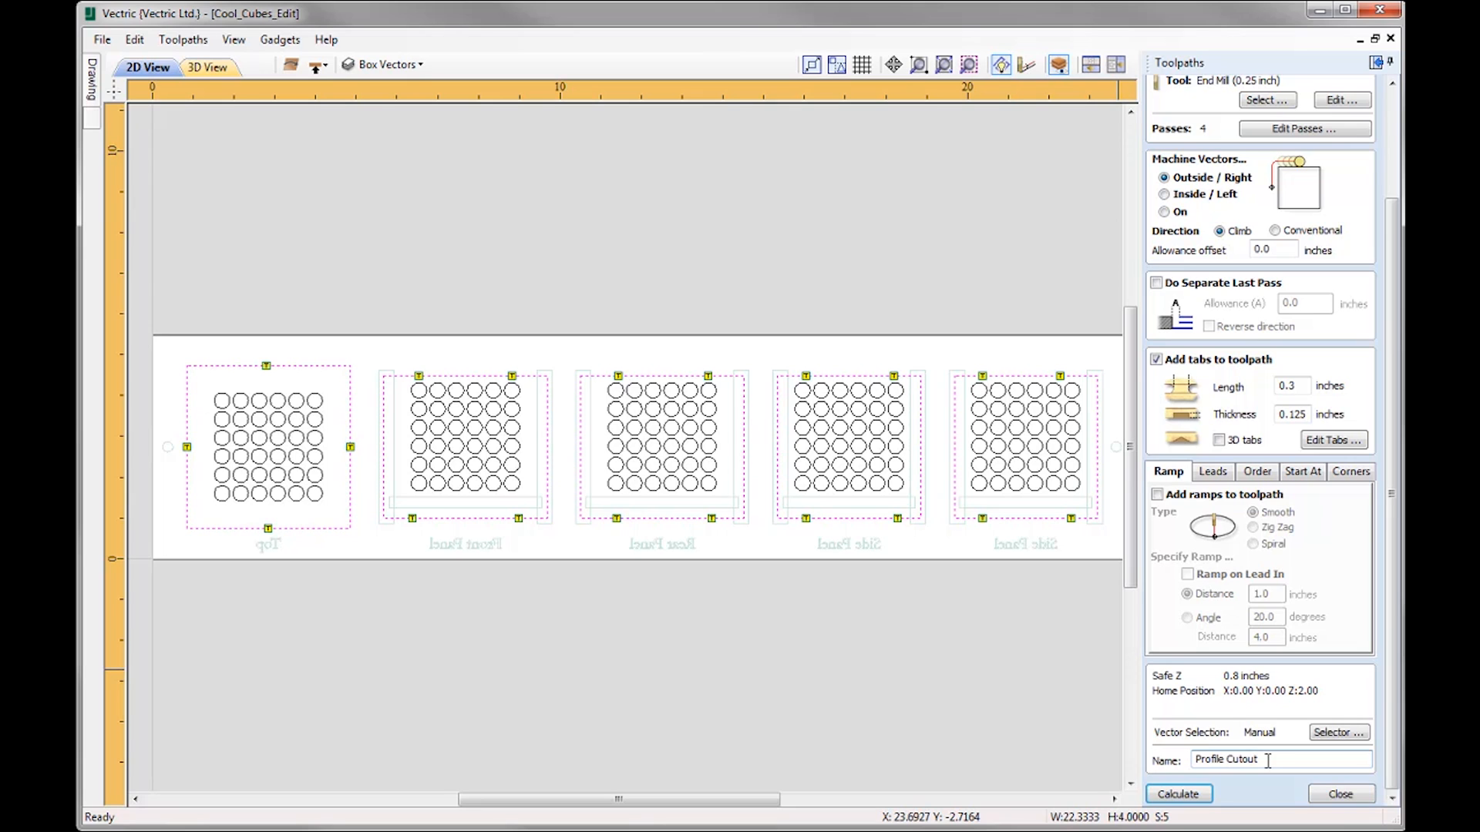
pyautogui.click(1199, 793)
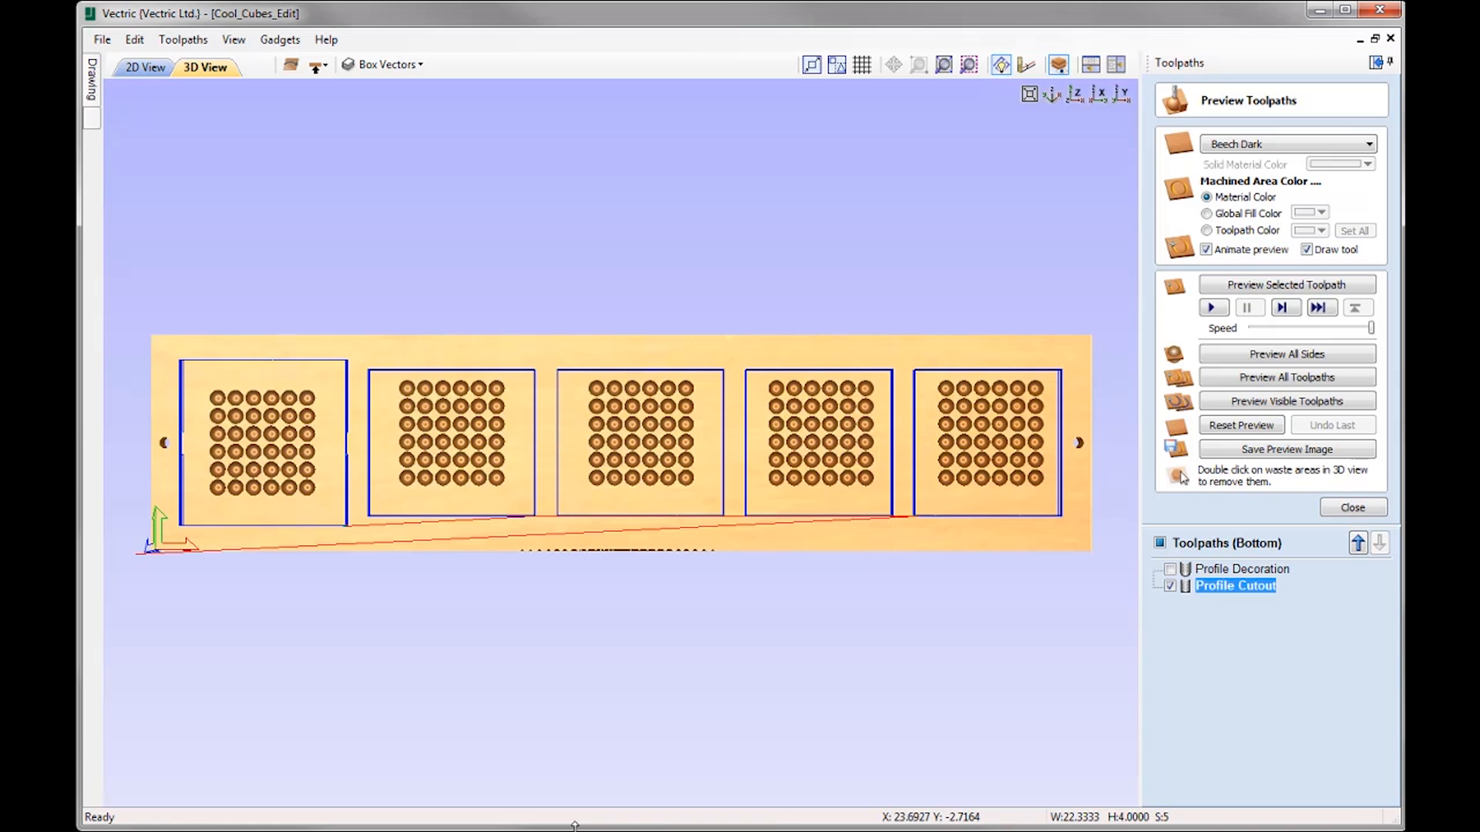
# Preview the Profile Cutout toolpath and inspect the cut panels and their tabs from several angles in 3D
pyautogui.click(1287, 286)
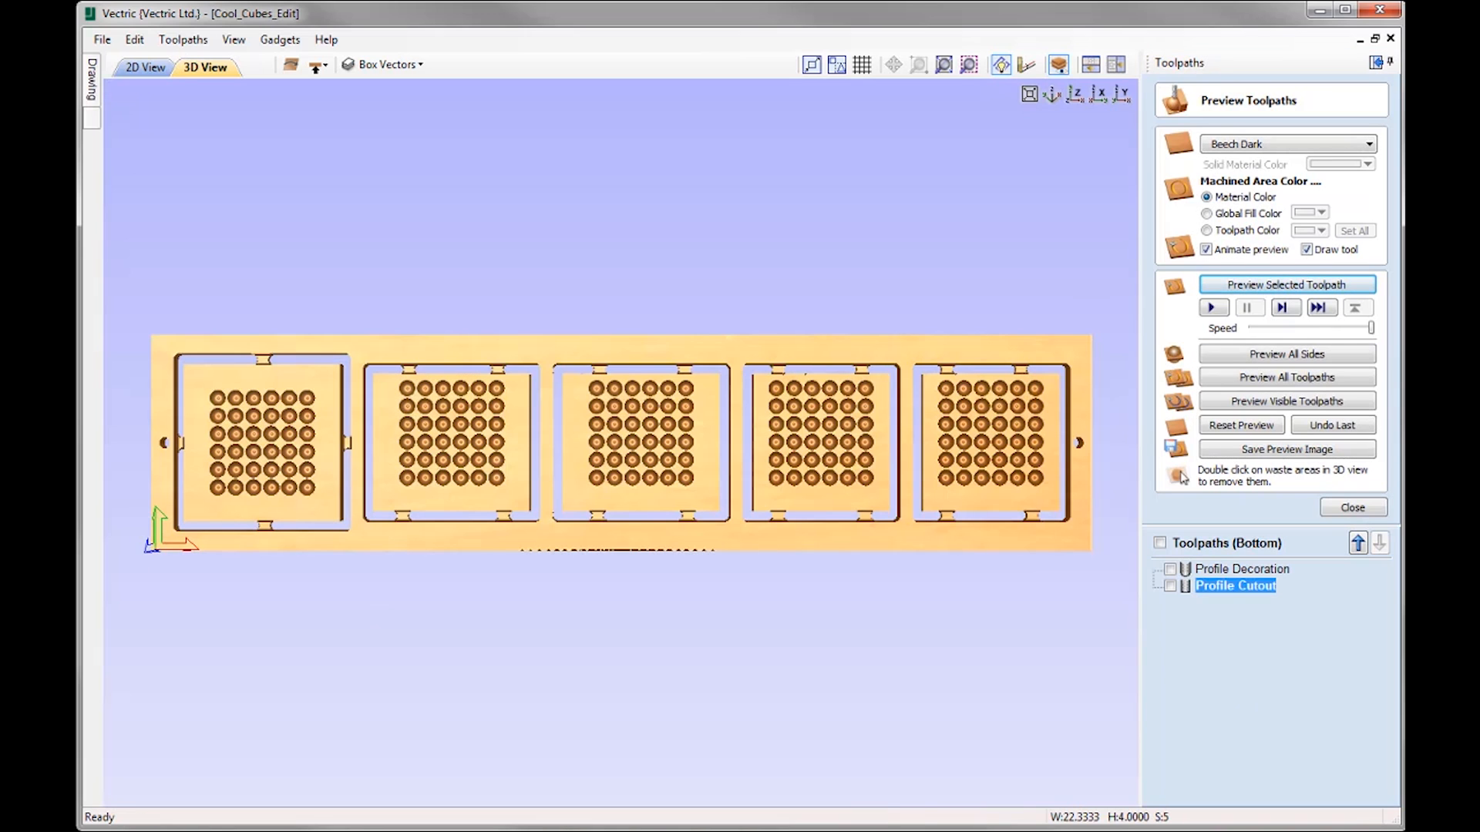
pyautogui.moveTo(588, 578); pyautogui.dragTo(501, 567)
pyautogui.scroll(4, 626, 482)
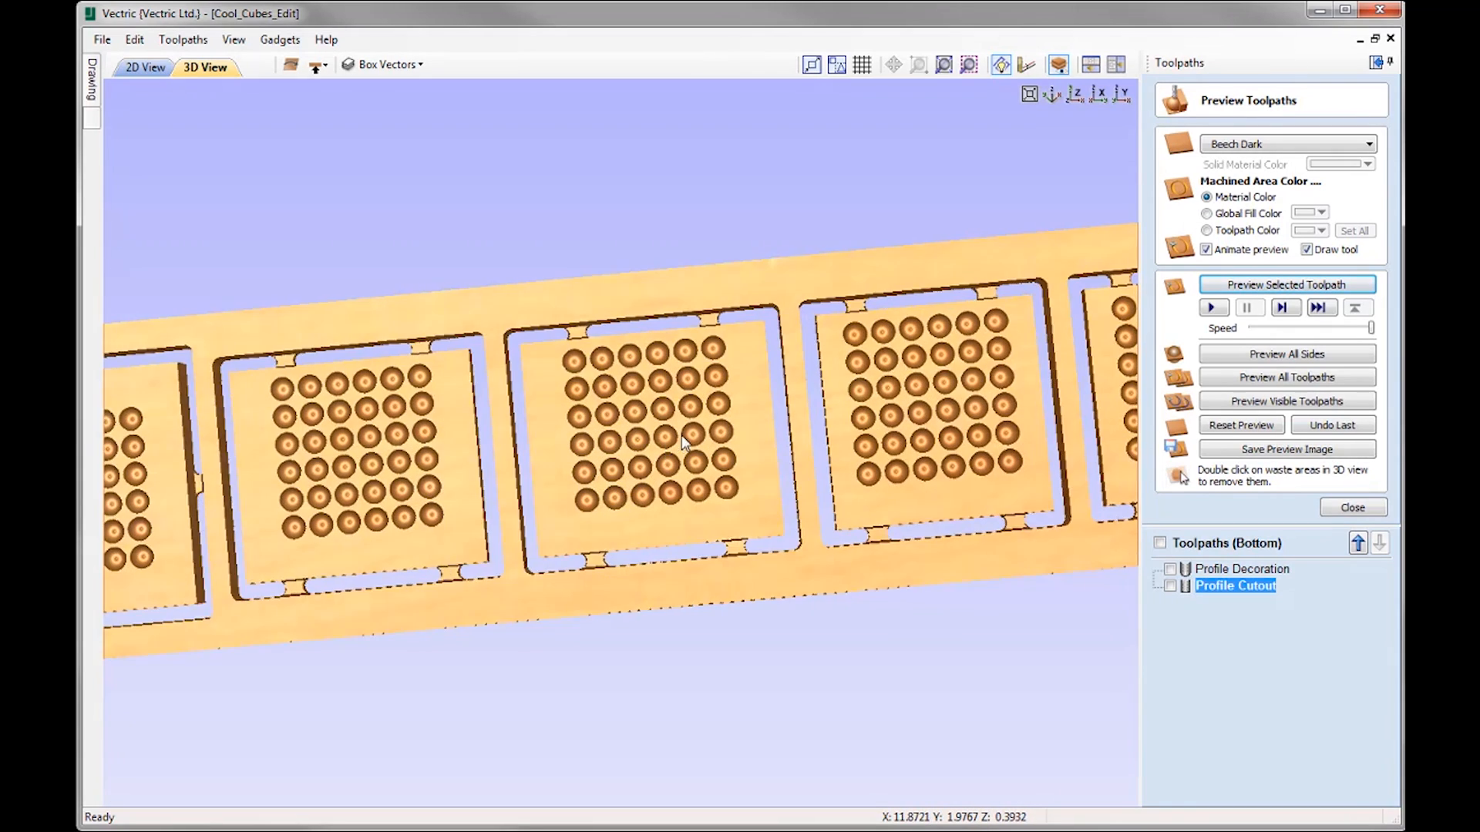
pyautogui.moveTo(682, 434); pyautogui.dragTo(658, 484)
pyautogui.scroll(-6, 618, 481)
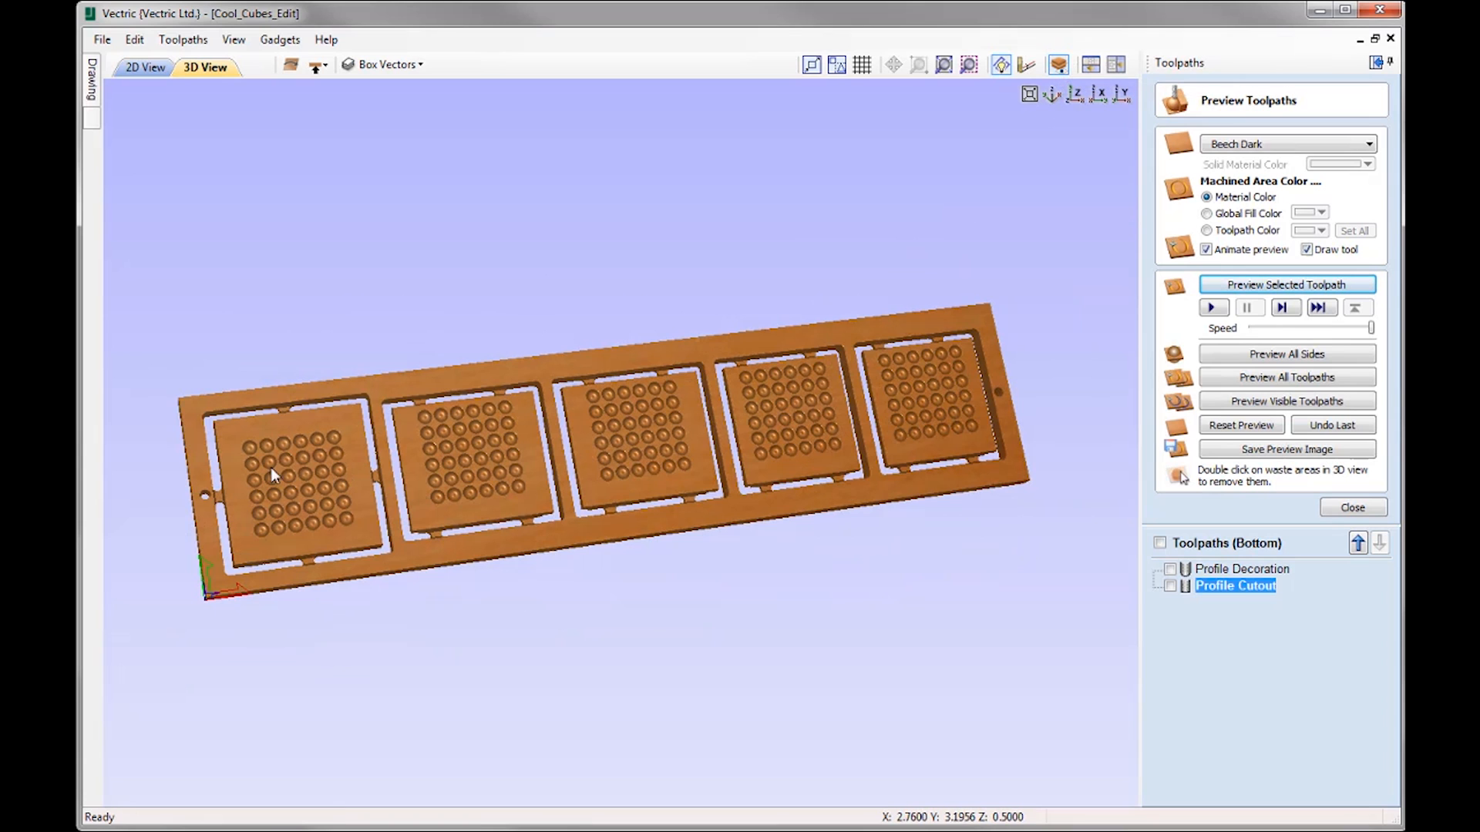
# Inspect both faces of the machined sheet in 3D, return to a straight-down view and leave the toolpath preview
pyautogui.moveTo(289, 466)
pyautogui.mouseDown()
pyautogui.moveTo(769, 400)
pyautogui.moveTo(416, 424)
pyautogui.moveTo(753, 405)
pyautogui.moveTo(734, 456)
pyautogui.moveTo(600, 487)
pyautogui.moveTo(635, 449)
pyautogui.moveTo(543, 473)
pyautogui.moveTo(597, 469)
pyautogui.moveTo(615, 398)
pyautogui.moveTo(584, 507)
pyautogui.moveTo(540, 453)
pyautogui.moveTo(736, 475)
pyautogui.moveTo(452, 472)
pyautogui.moveTo(682, 456)
pyautogui.moveTo(372, 490)
pyautogui.moveTo(635, 378)
pyautogui.moveTo(447, 424)
pyautogui.moveTo(816, 416)
pyautogui.moveTo(622, 487)
pyautogui.moveTo(854, 410)
pyautogui.moveTo(682, 549)
pyautogui.moveTo(474, 464)
pyautogui.moveTo(413, 511)
pyautogui.moveTo(428, 542)
pyautogui.mouseUp()
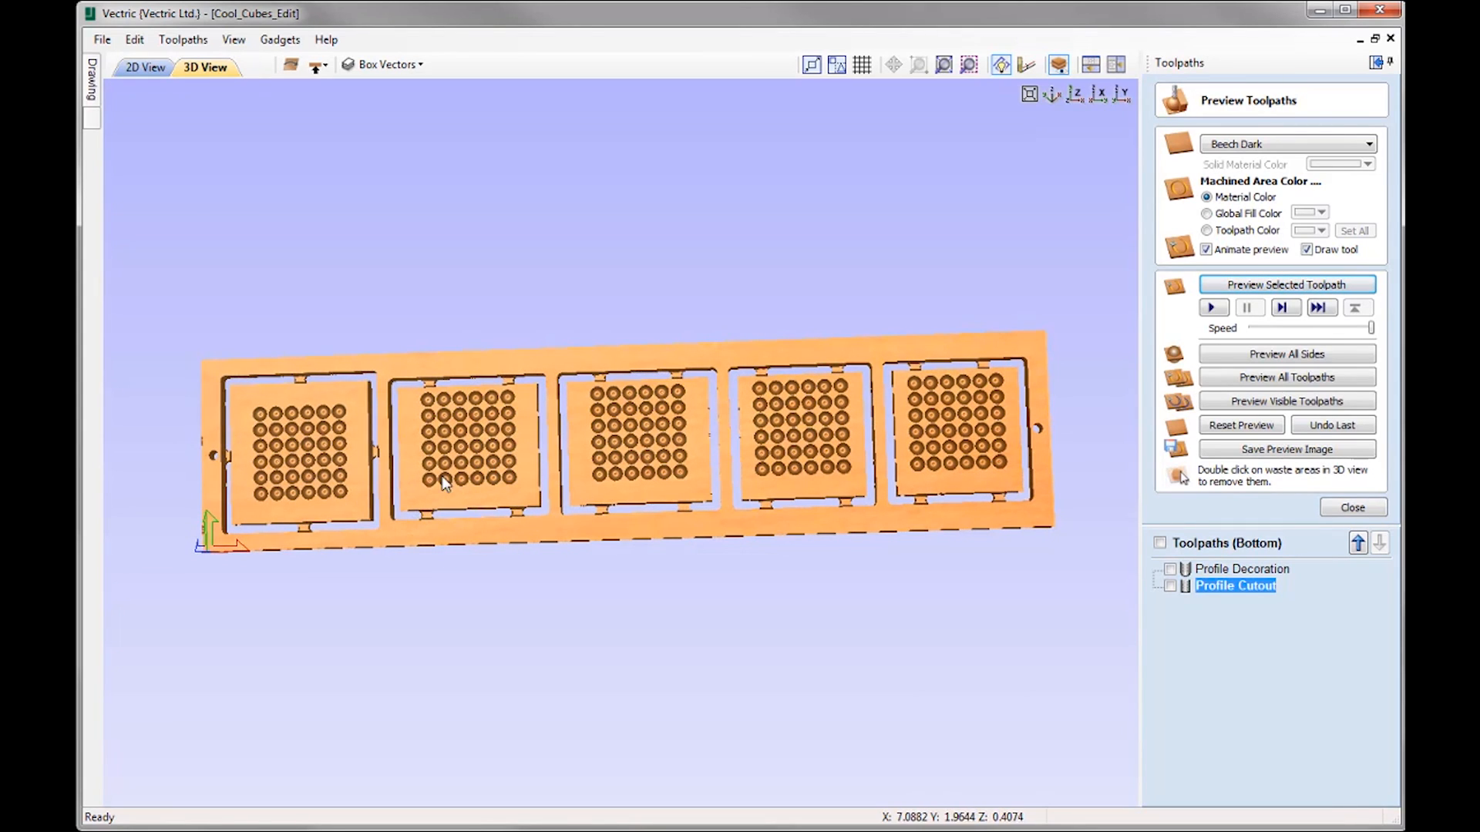
pyautogui.moveTo(479, 507); pyautogui.dragTo(687, 406)
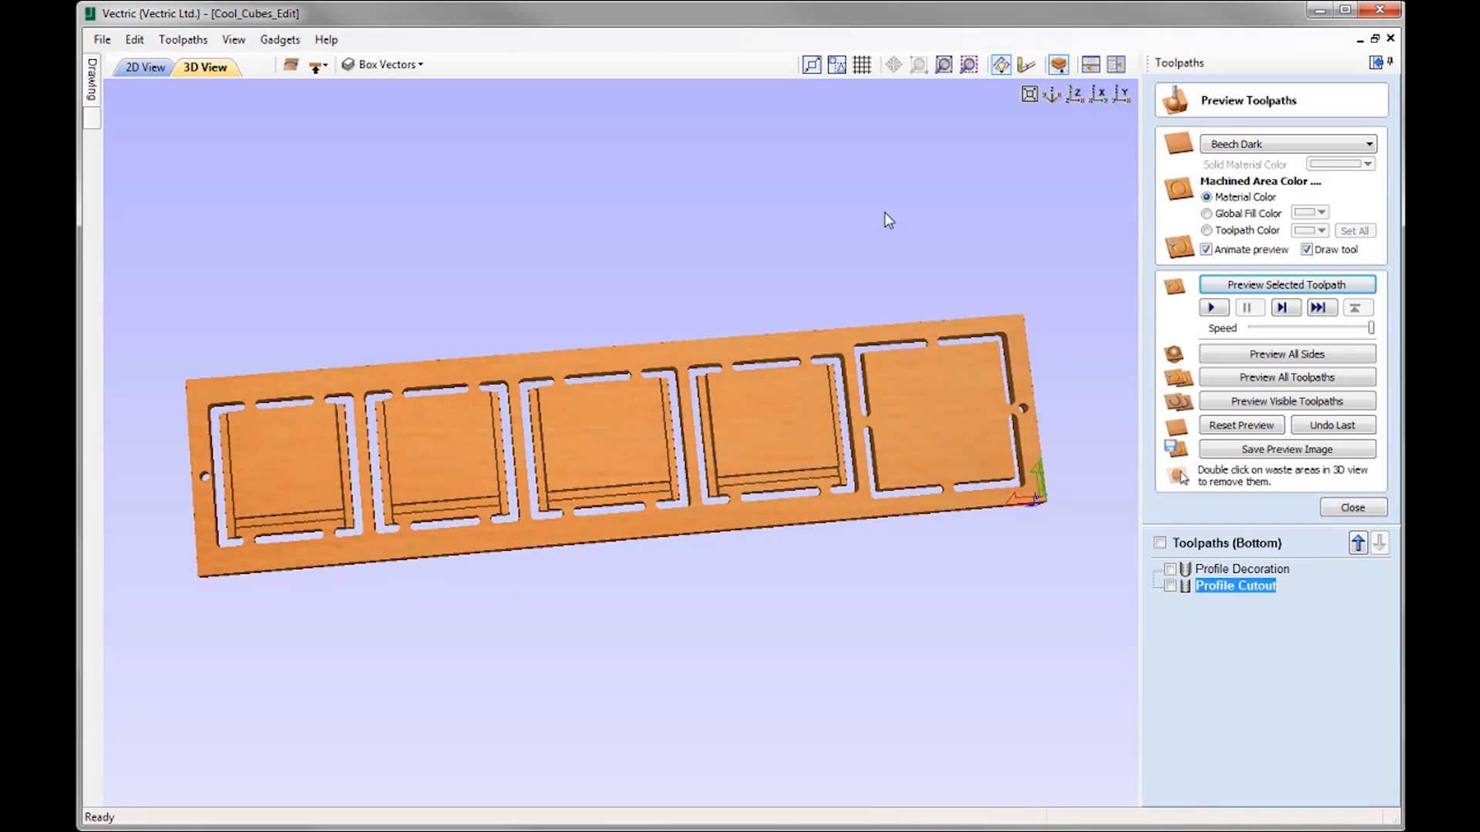
pyautogui.click(1079, 93)
pyautogui.moveTo(760, 432); pyautogui.dragTo(1033, 439)
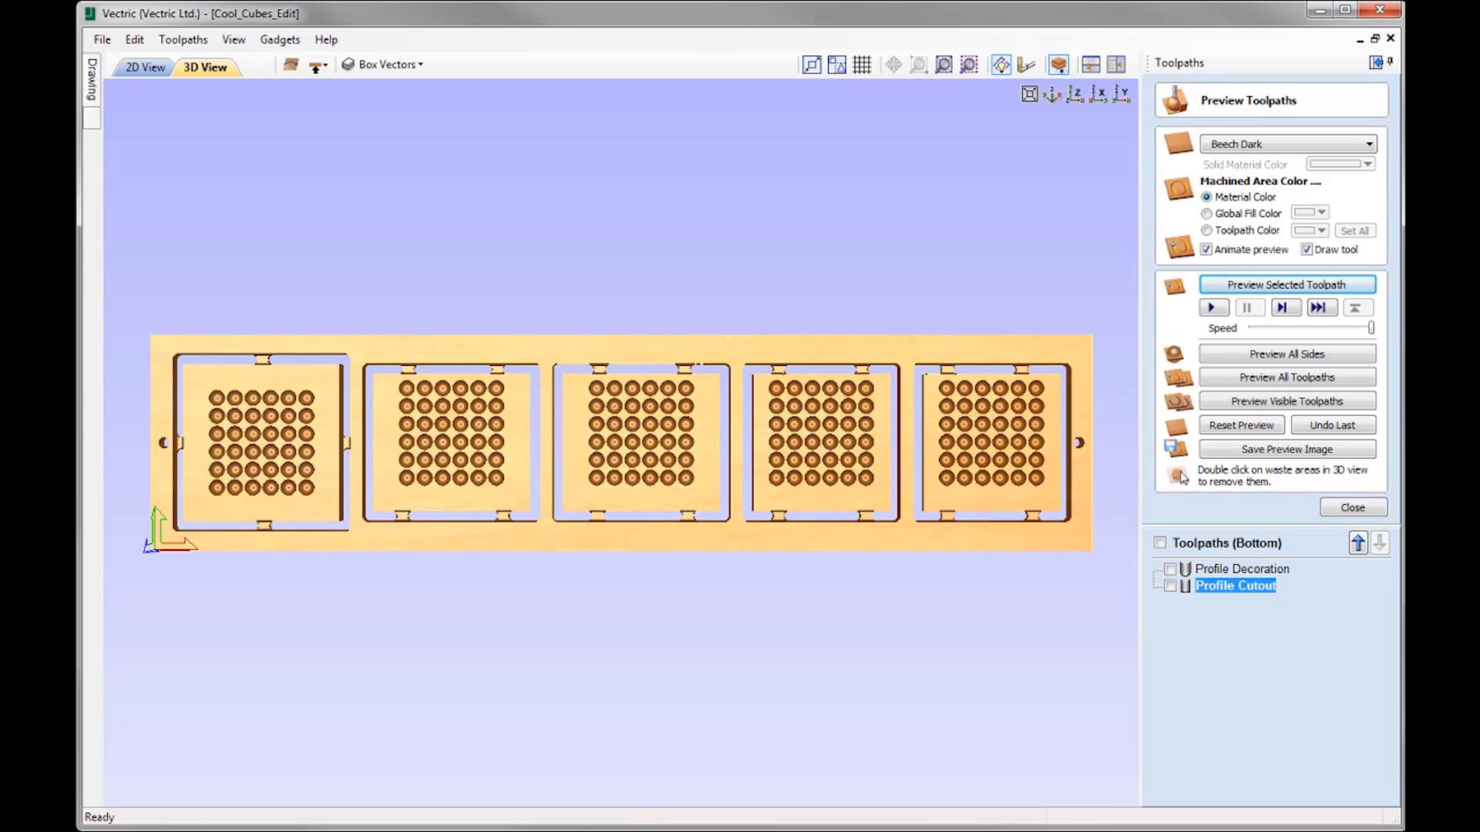
pyautogui.click(1354, 509)
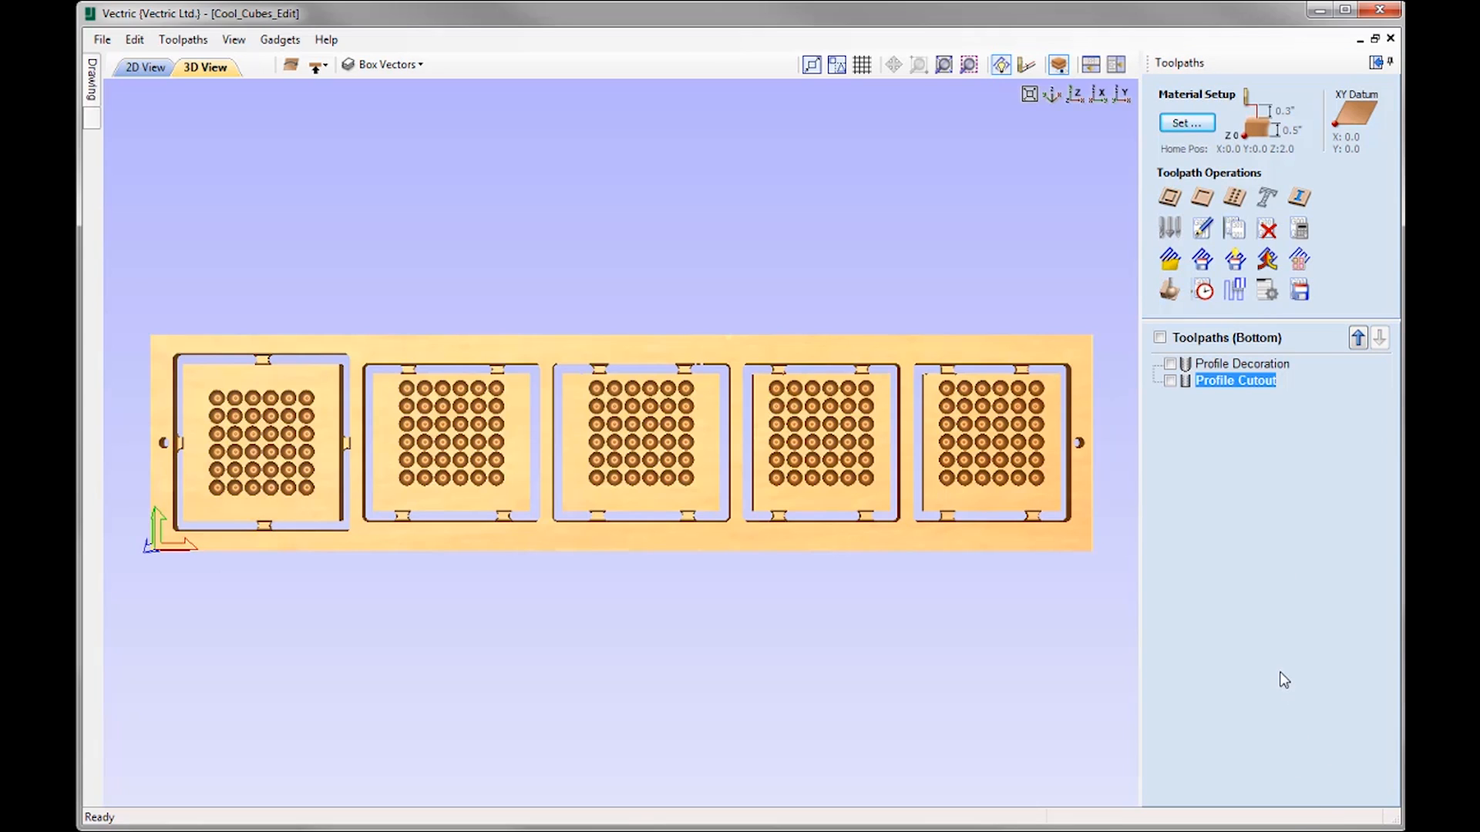
# Save the Profile Decoration toolpath with the side added to its name, using the G Code (inch) (*.tap) post processor, as Bottom_Profile Decoration.tap
pyautogui.click(1300, 291)
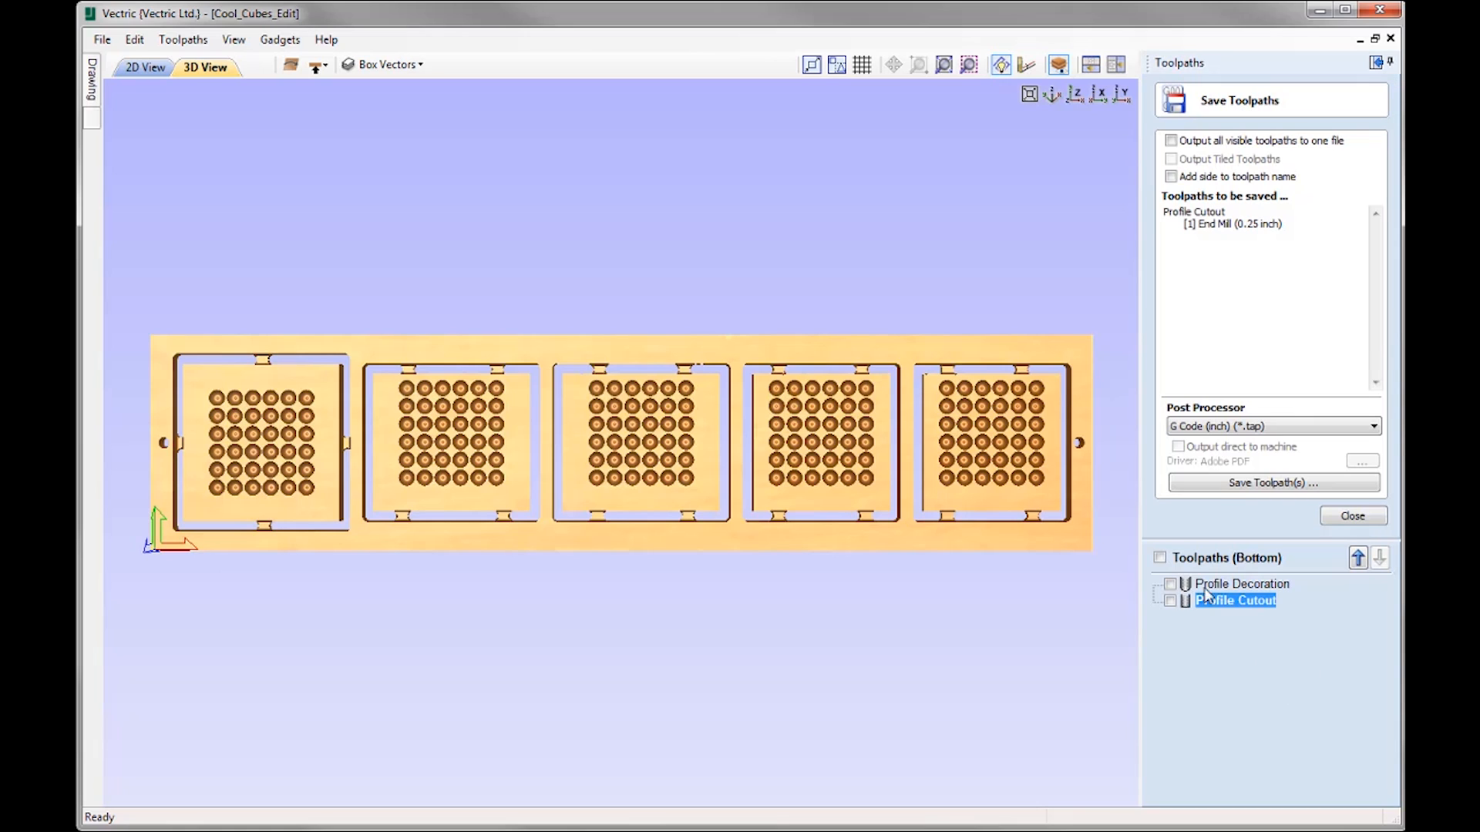
pyautogui.click(1220, 588)
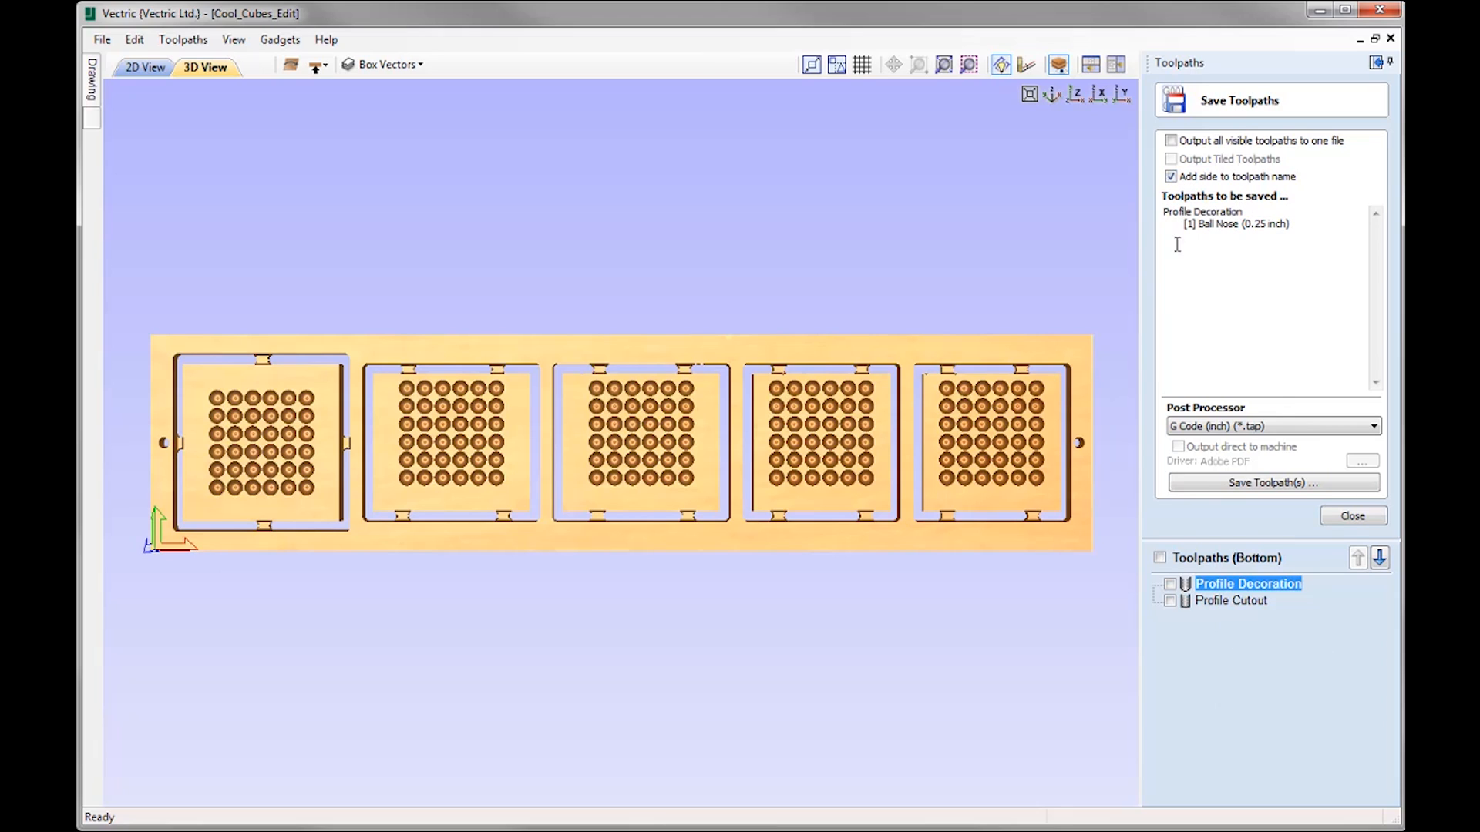
pyautogui.click(1218, 426)
pyautogui.click(1275, 426)
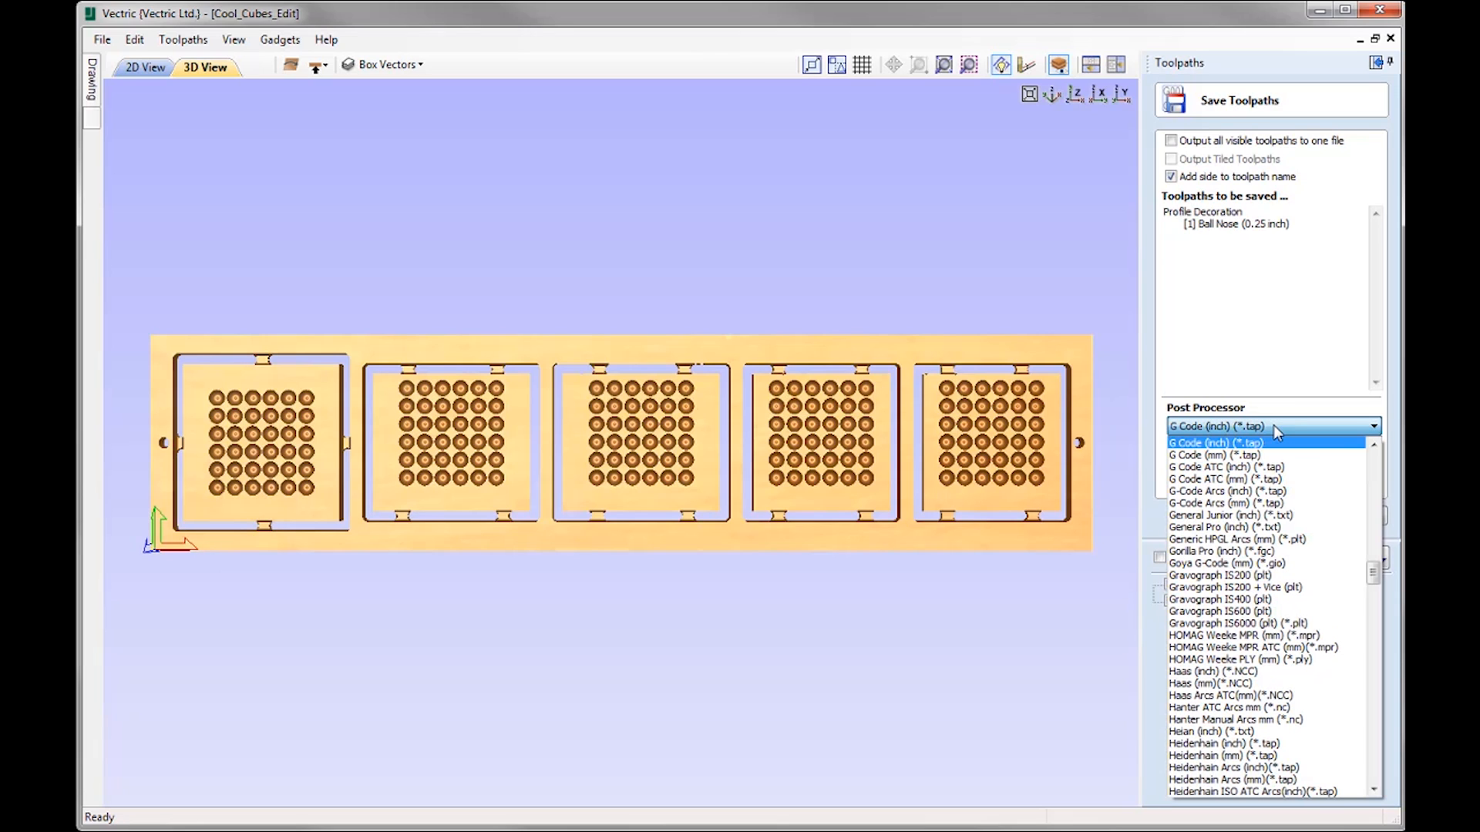
pyautogui.click(1273, 424)
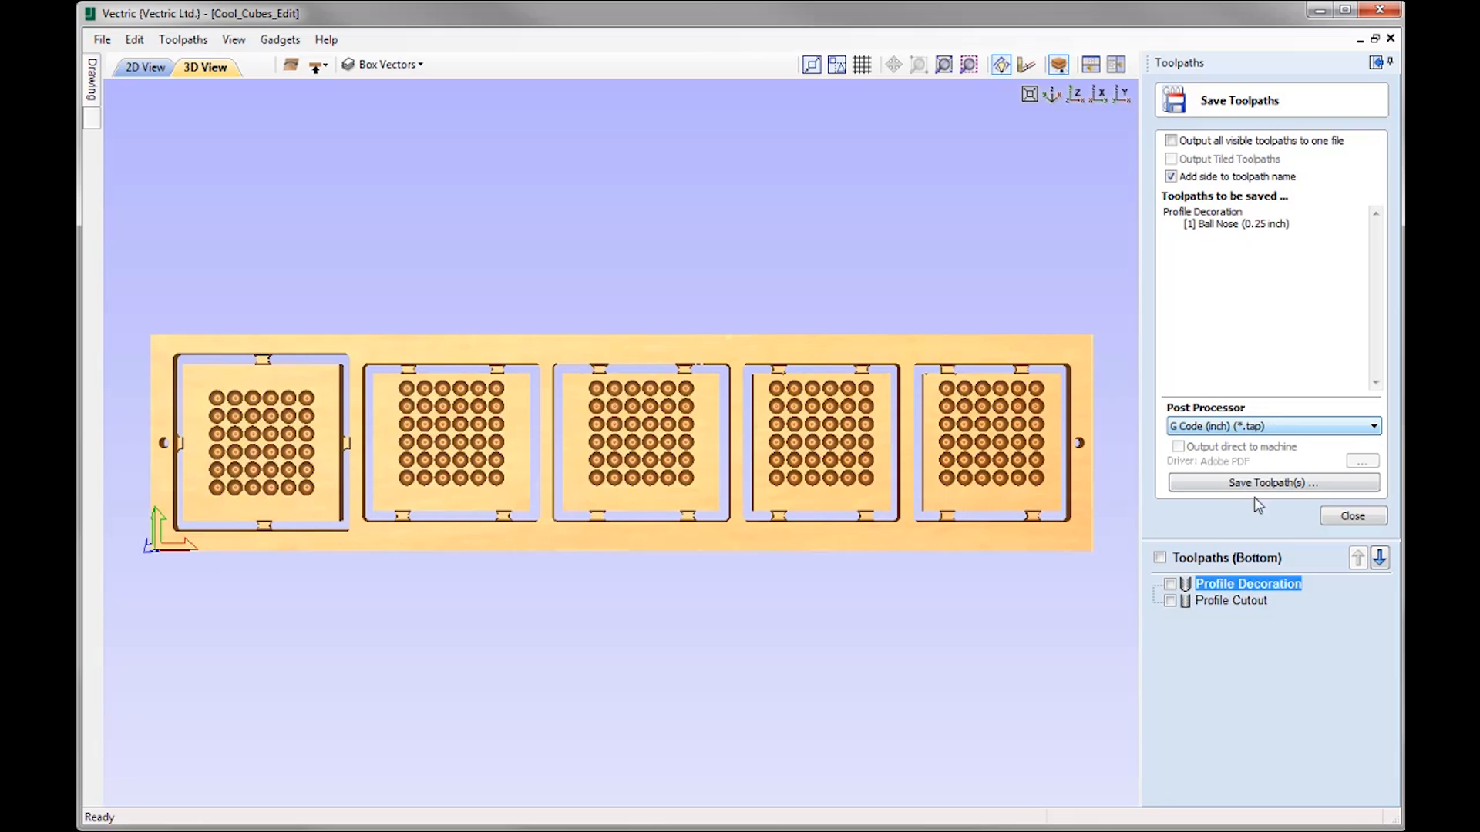
pyautogui.click(1273, 484)
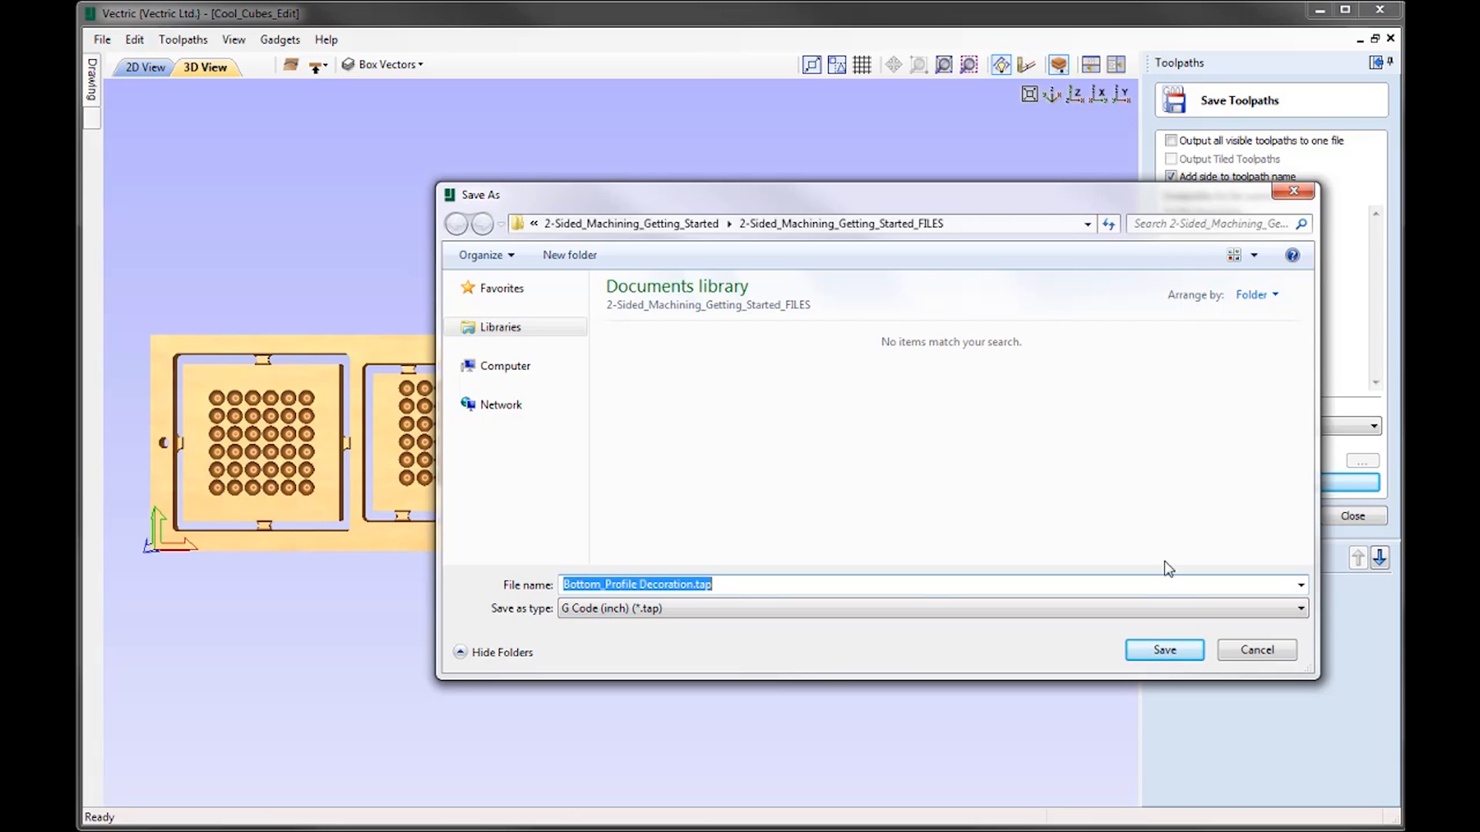
pyautogui.click(1164, 651)
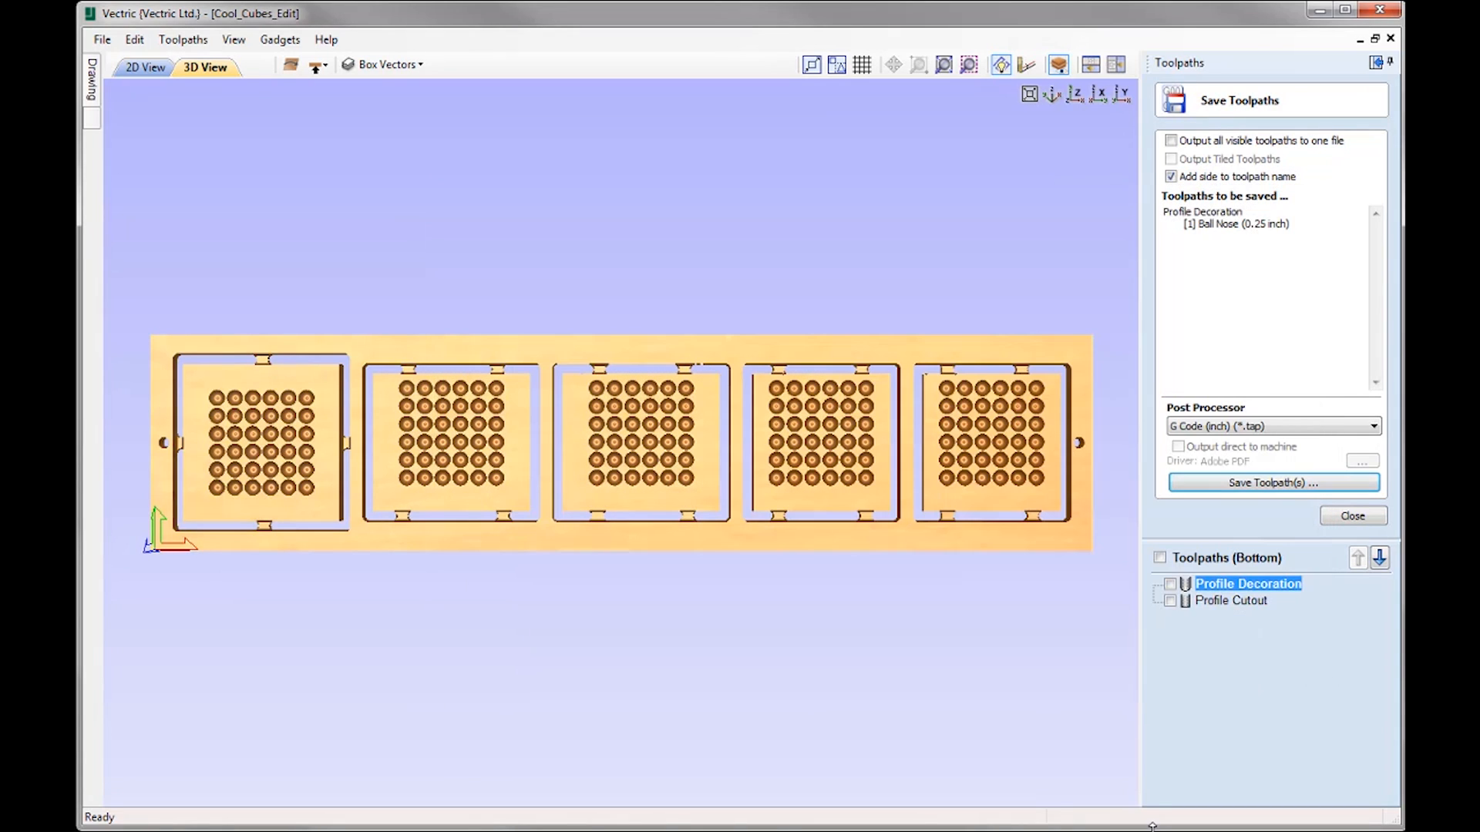
# Save the Profile Cutout toolpath as Bottom_Profile Cutout.tap in the same folder
pyautogui.click(1262, 603)
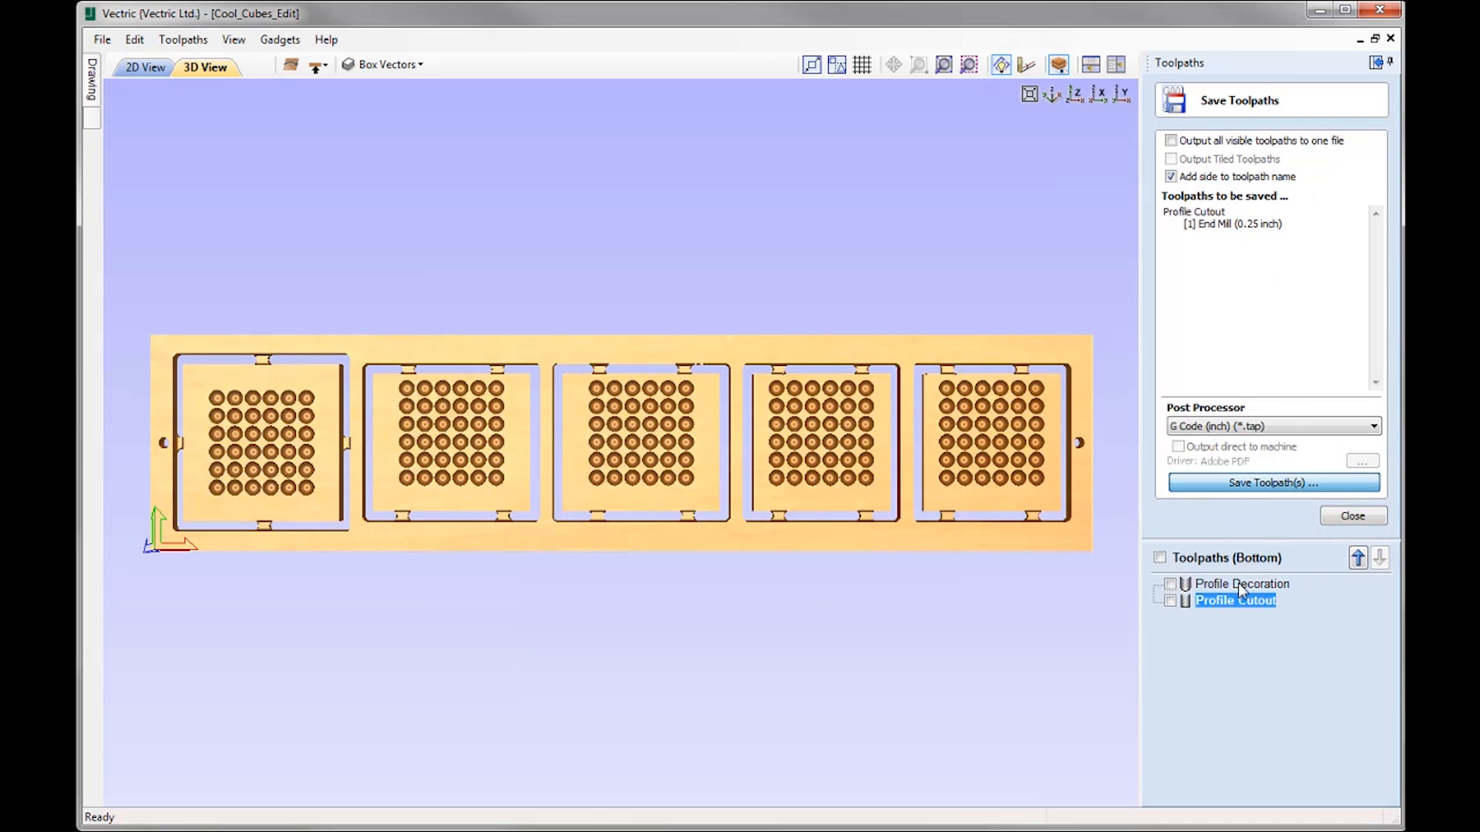
pyautogui.click(1250, 483)
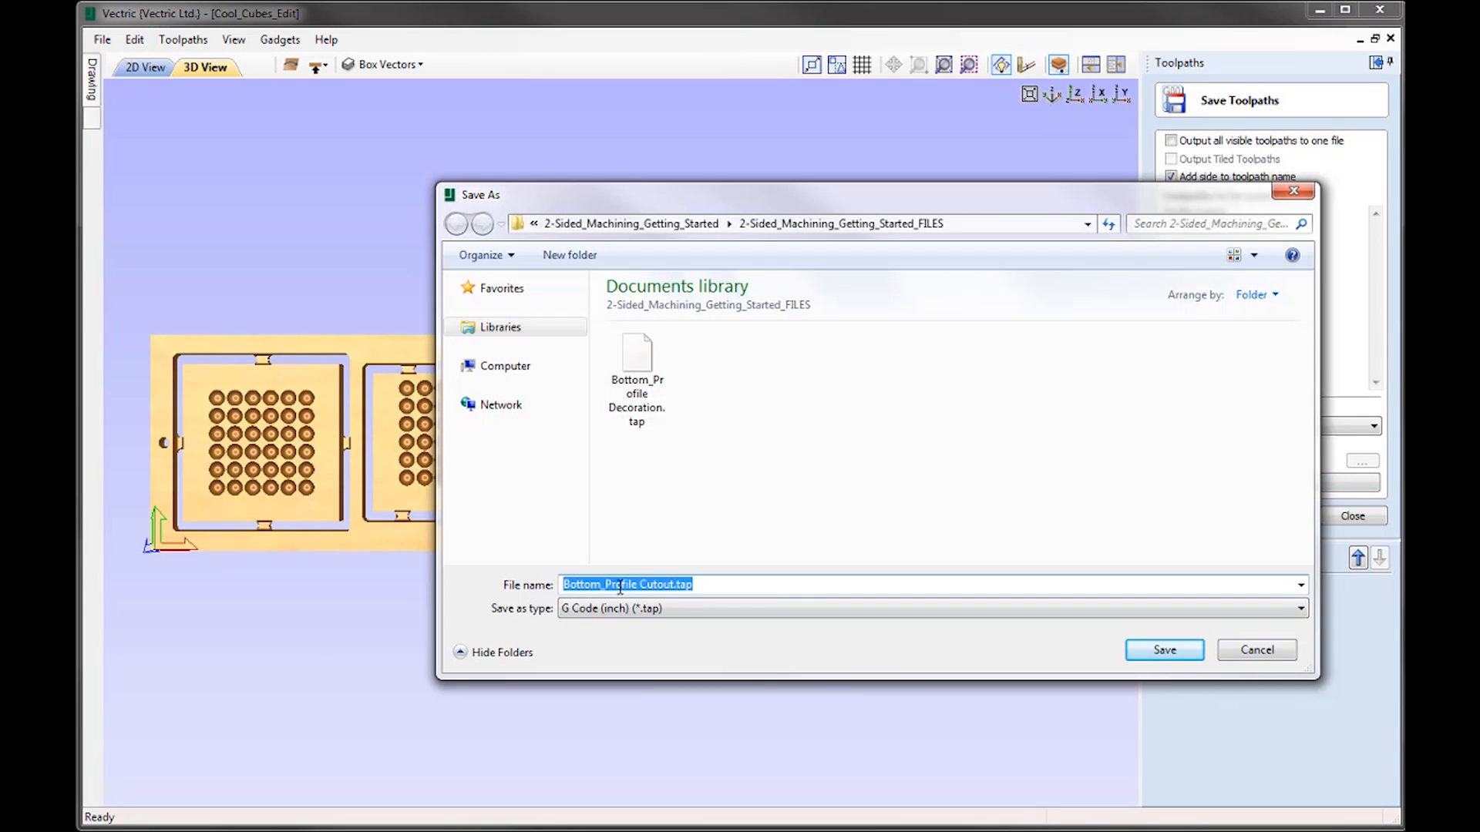
pyautogui.click(1165, 650)
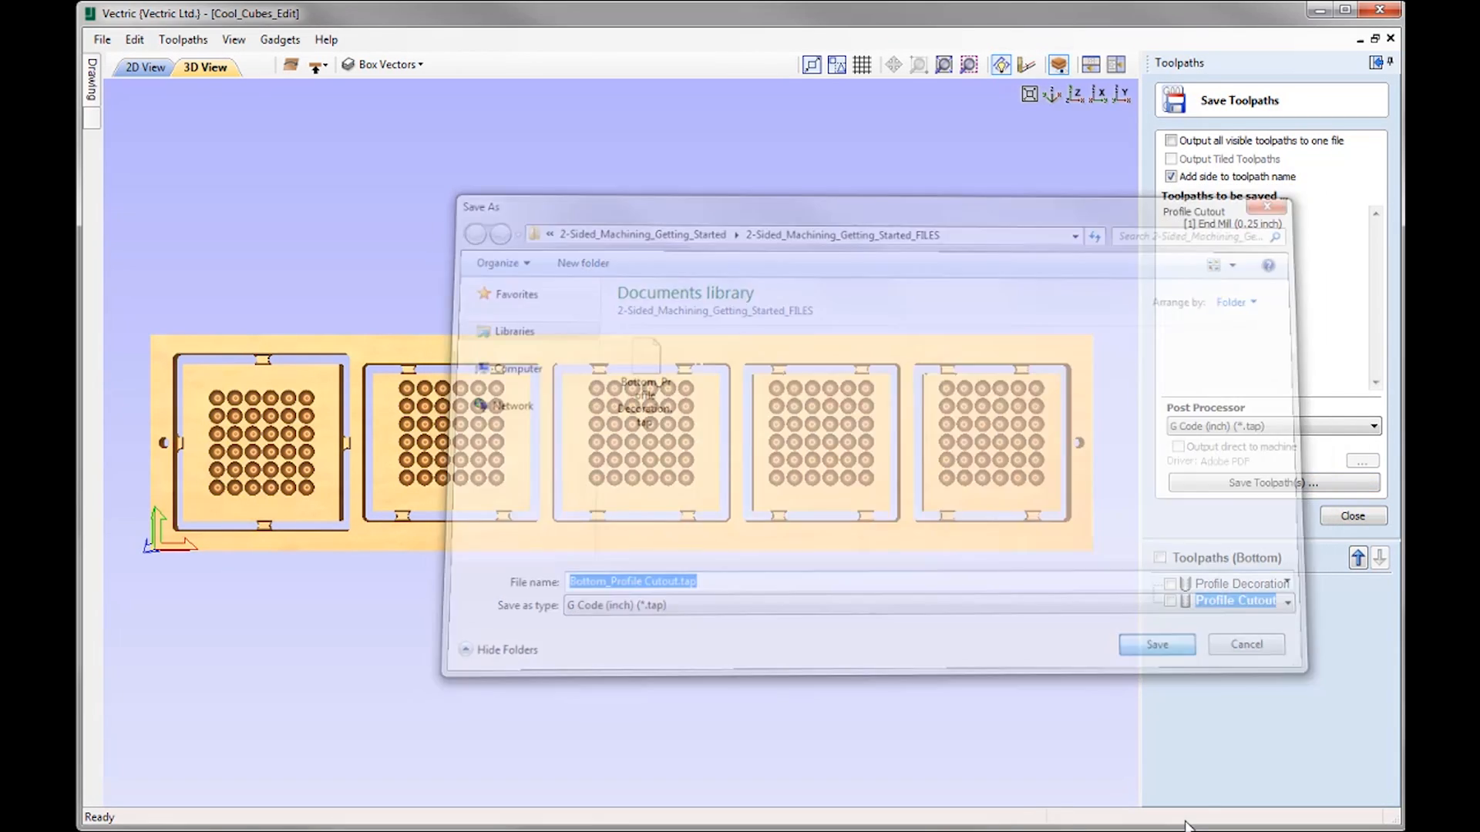
# Switch to the top side and check the file name proposed for the Pocket 1 toolpath without saving it
pyautogui.click(316, 66)
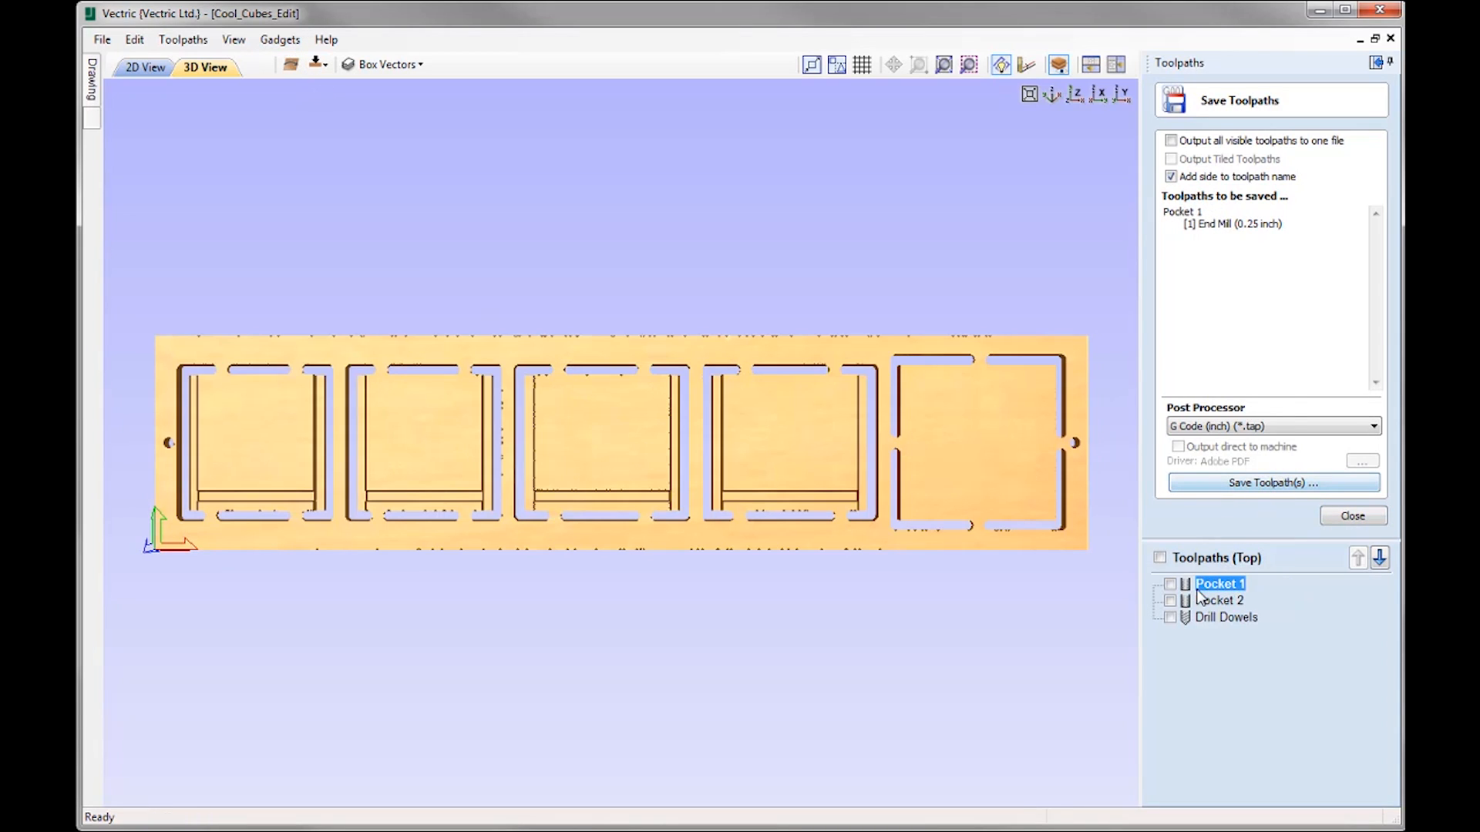
pyautogui.click(1264, 492)
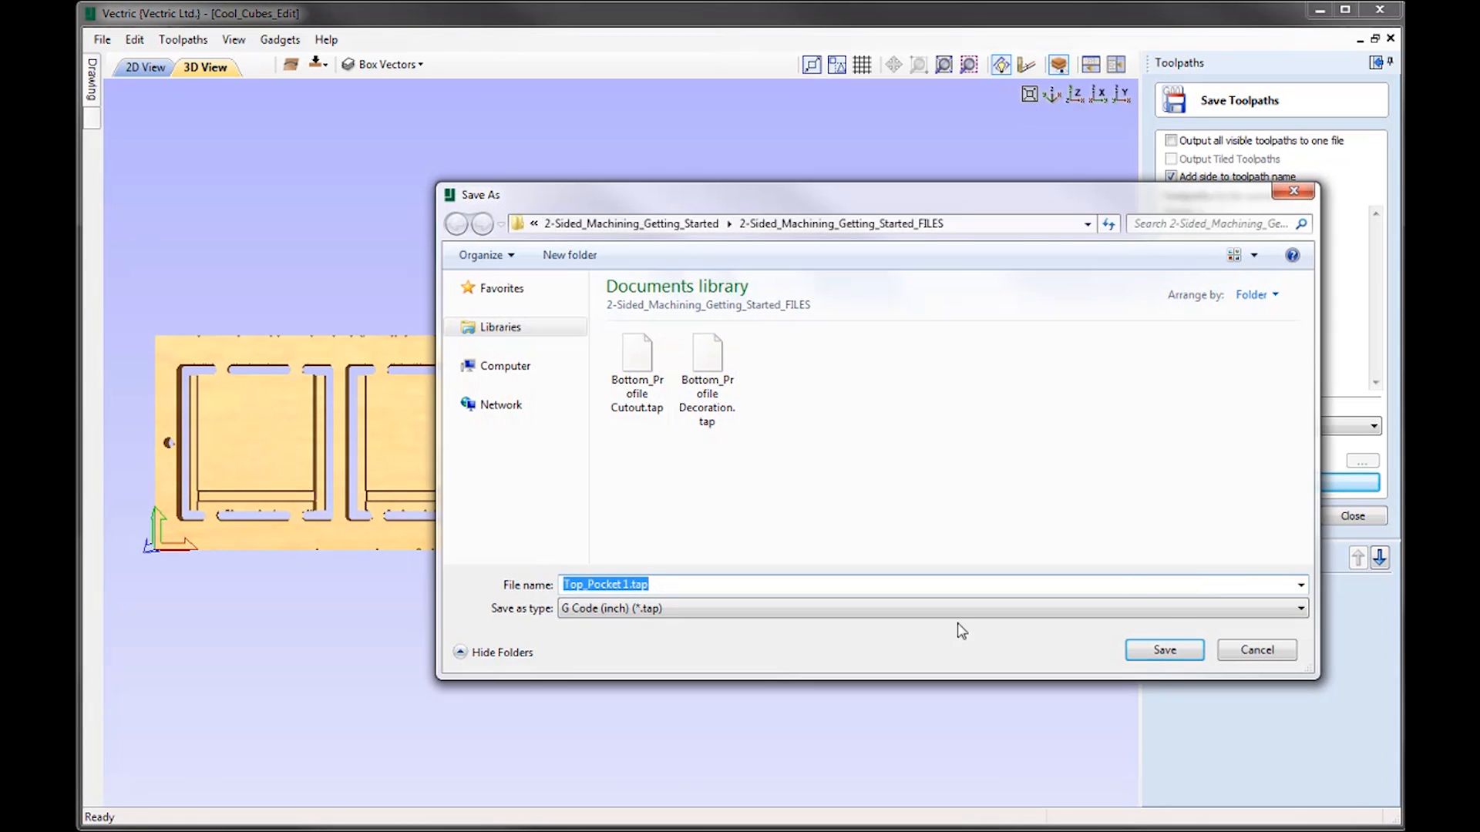
pyautogui.click(1256, 650)
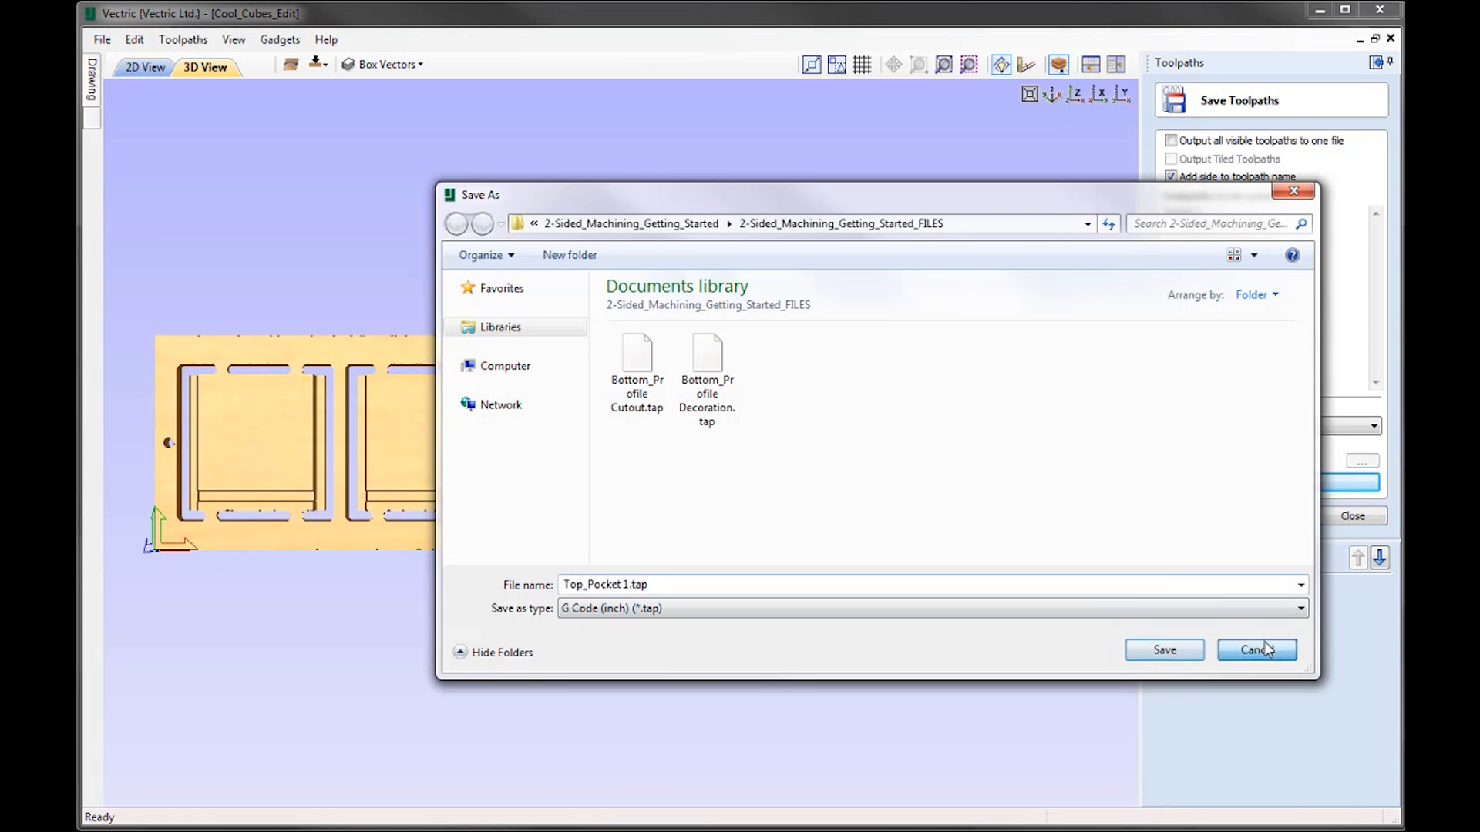
pyautogui.click(1361, 520)
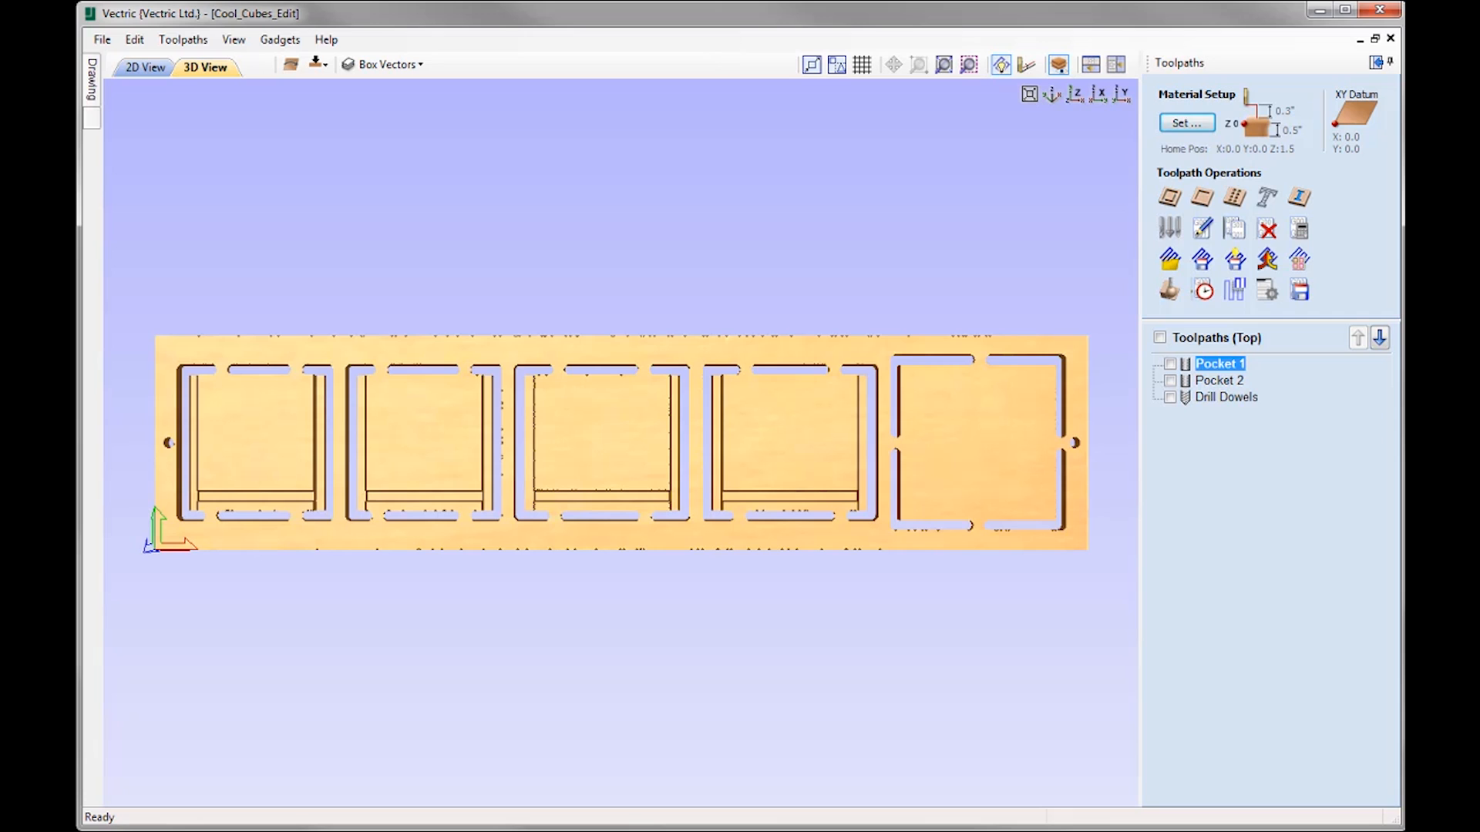
# Save the job as a new VCarve file named 2-Sided_Machining_Getting_Started
pyautogui.click(103, 40)
pyautogui.click(155, 141)
pyautogui.rightClick(615, 583)
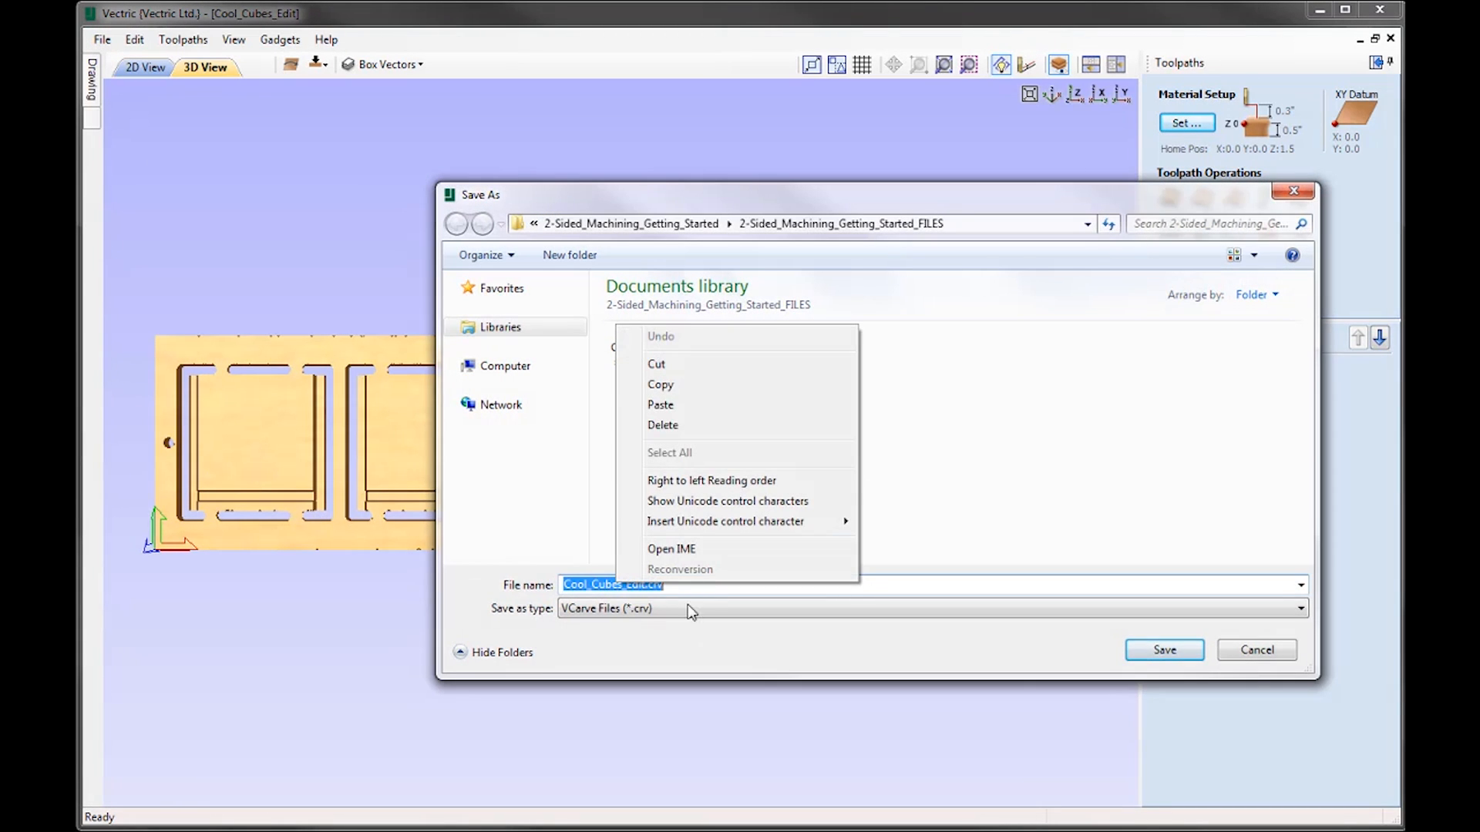
pyautogui.click(699, 407)
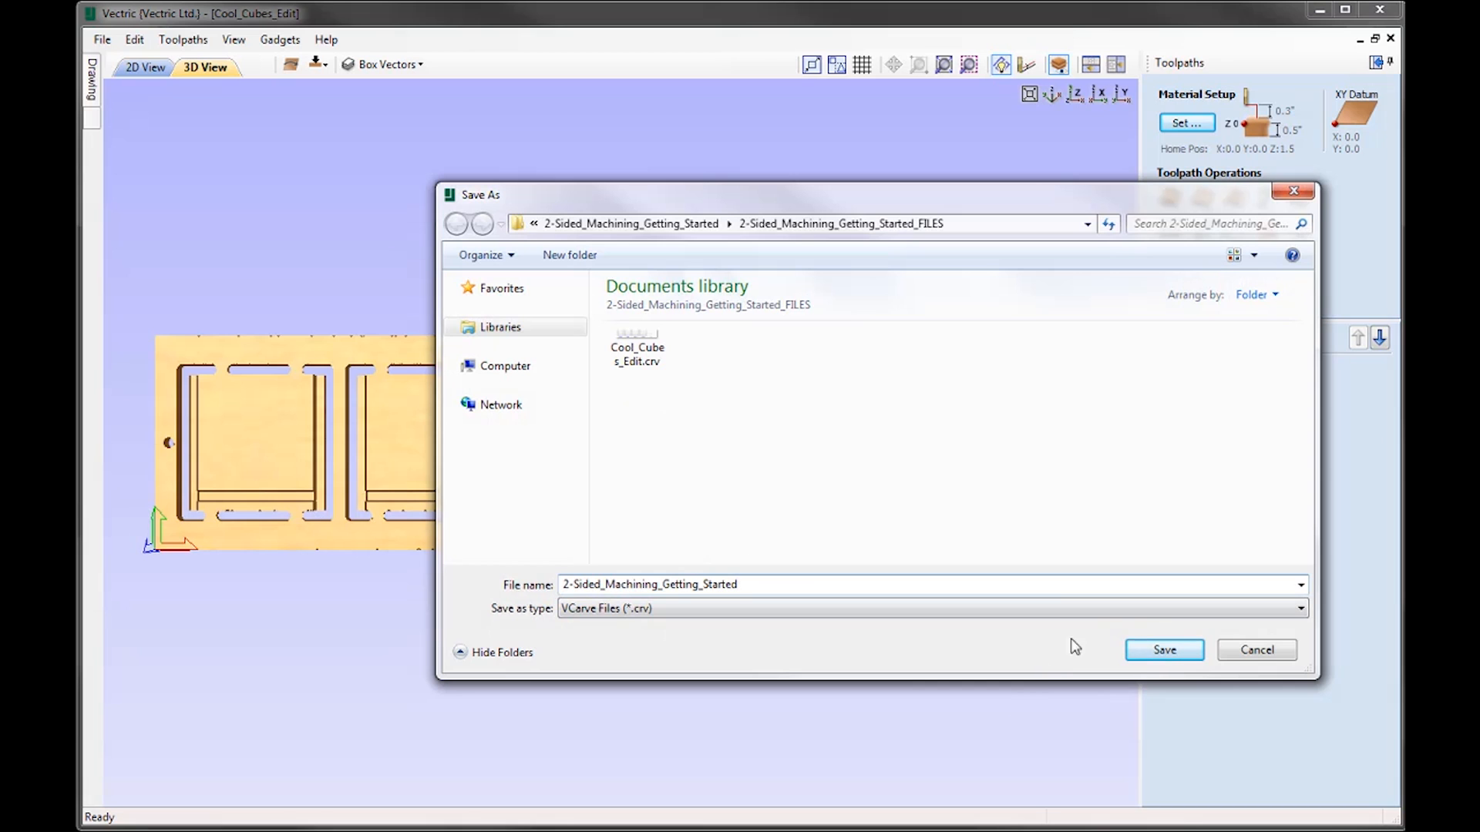
pyautogui.click(1165, 650)
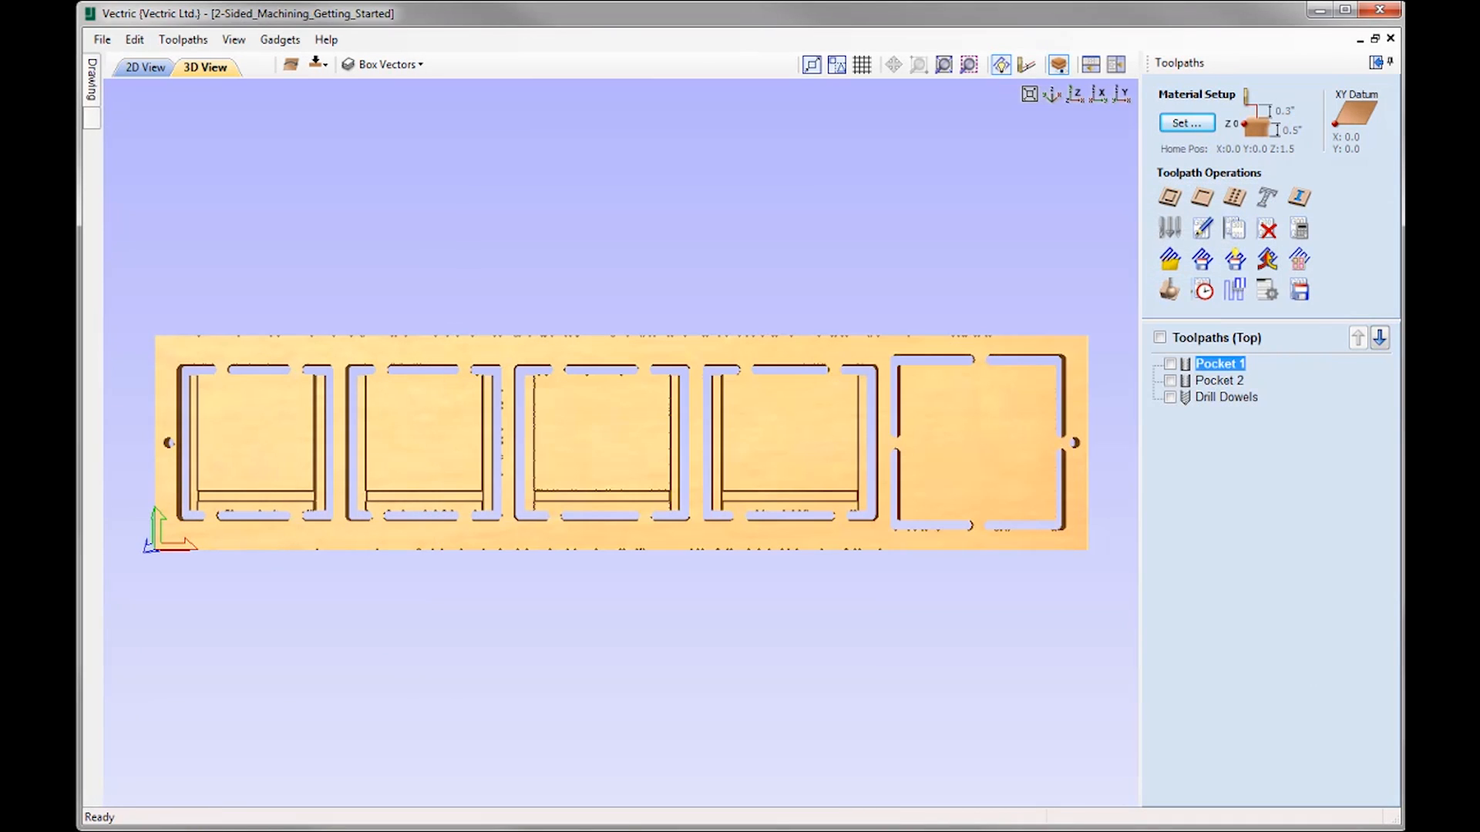